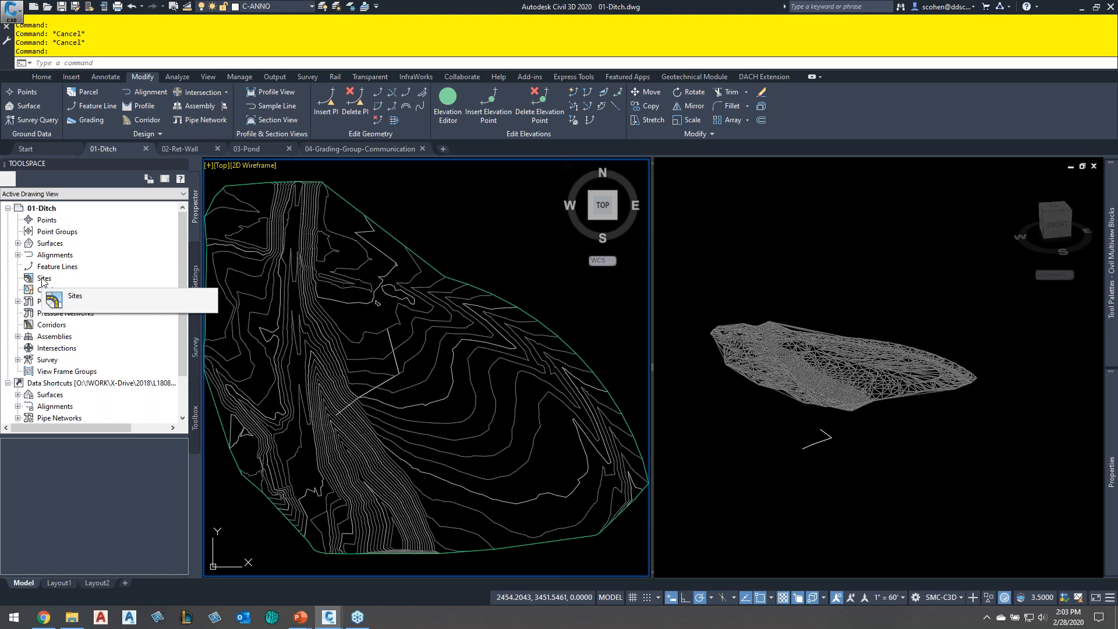
Create a new site named demo in the Prospector tree
{"action": "right_click", "coordinate": [41, 282]}
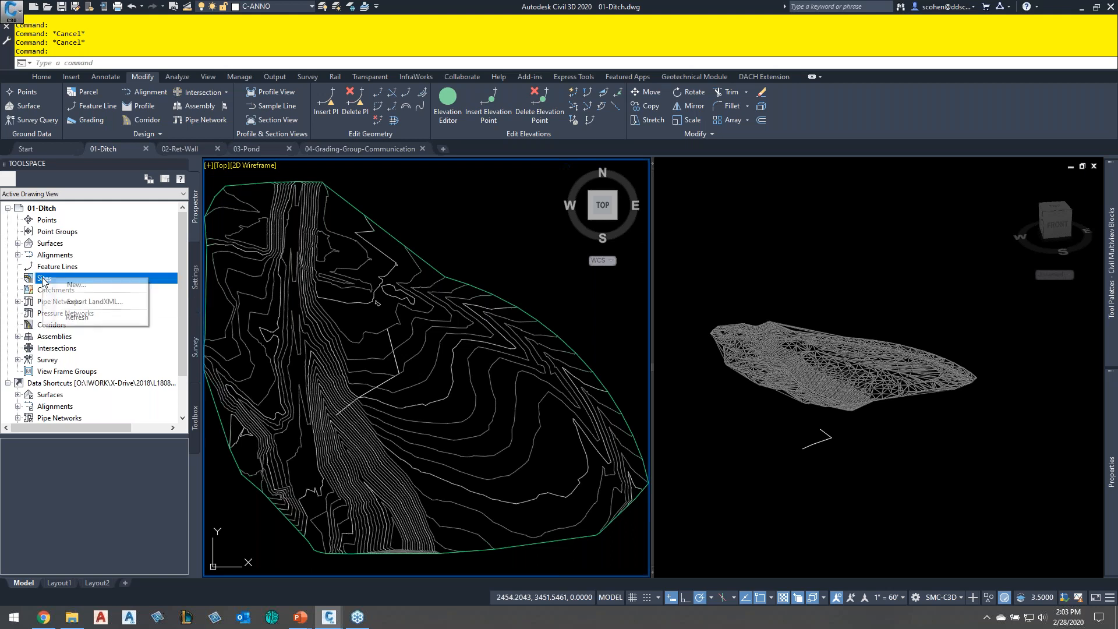
{"action": "left_click", "coordinate": [76, 284]}
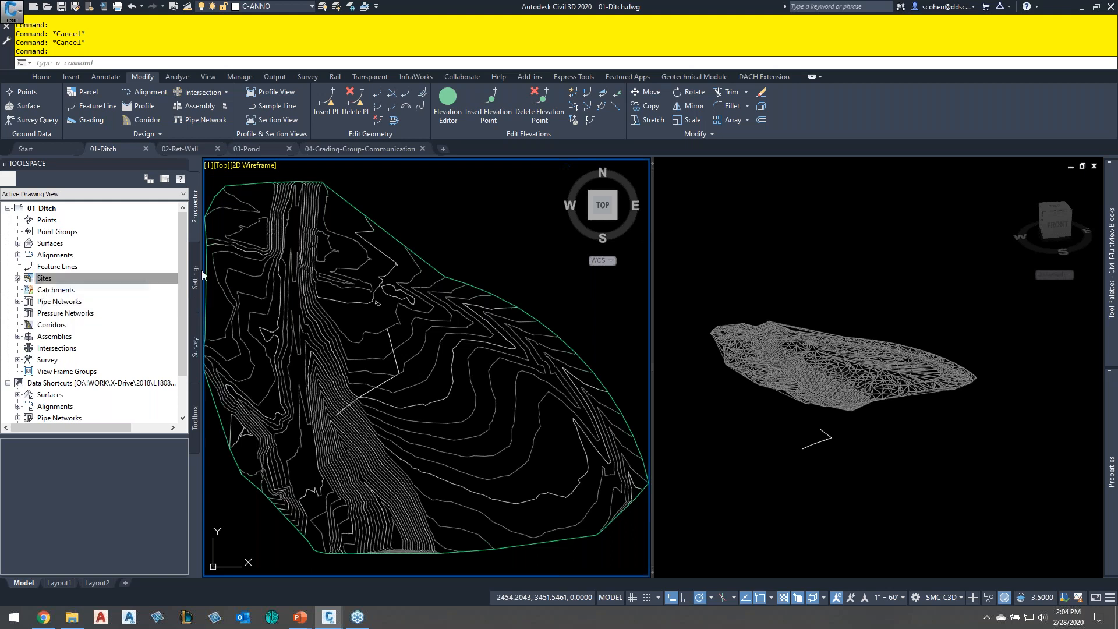
{"action": "type", "text": "demo"}
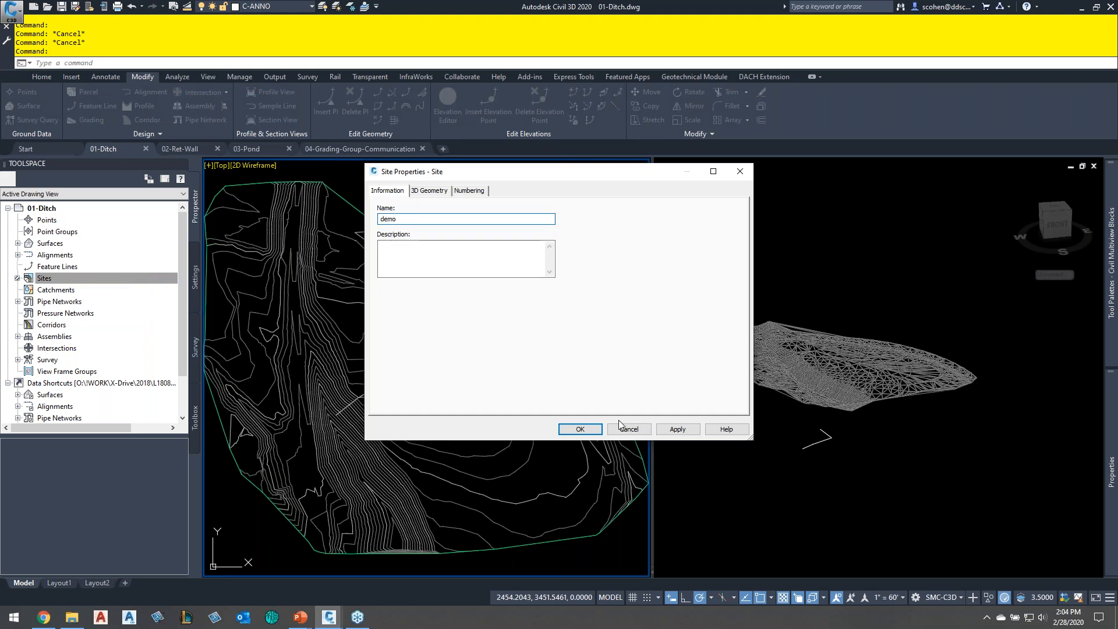
{"action": "left_click", "coordinate": [580, 429]}
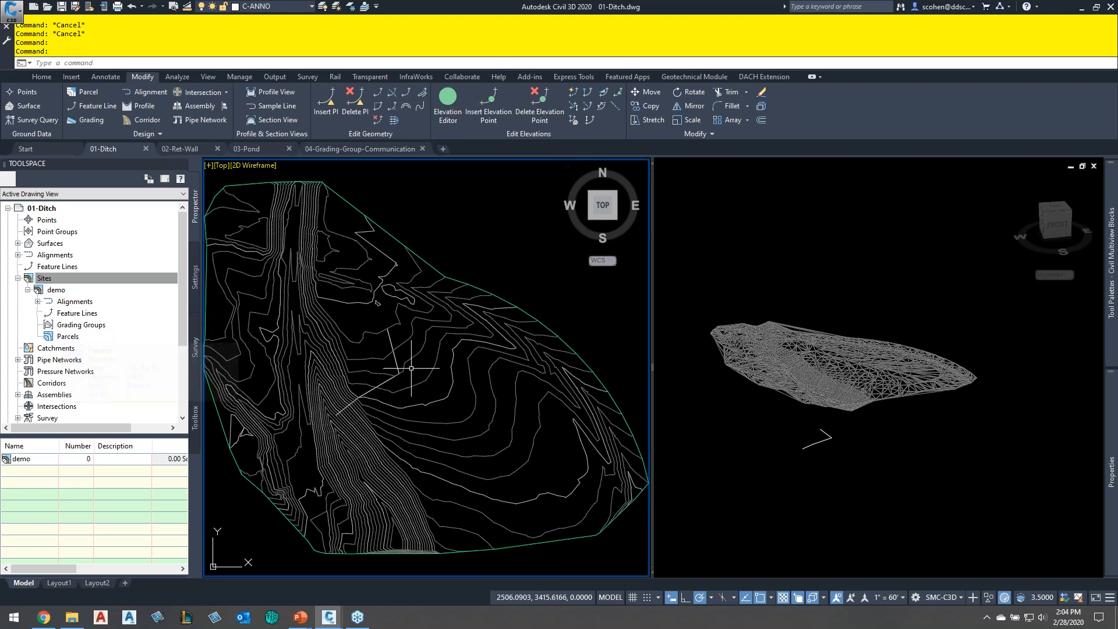
Start the Create Feature Line command with demo chosen as the site and Basic Feature Line style
{"action": "middle_click_drag", "start_coordinate": [481, 397], "coordinate": [475, 266]}
{"action": "scroll", "coordinate": [472, 326], "scroll_direction": "down", "scroll_amount": 2}
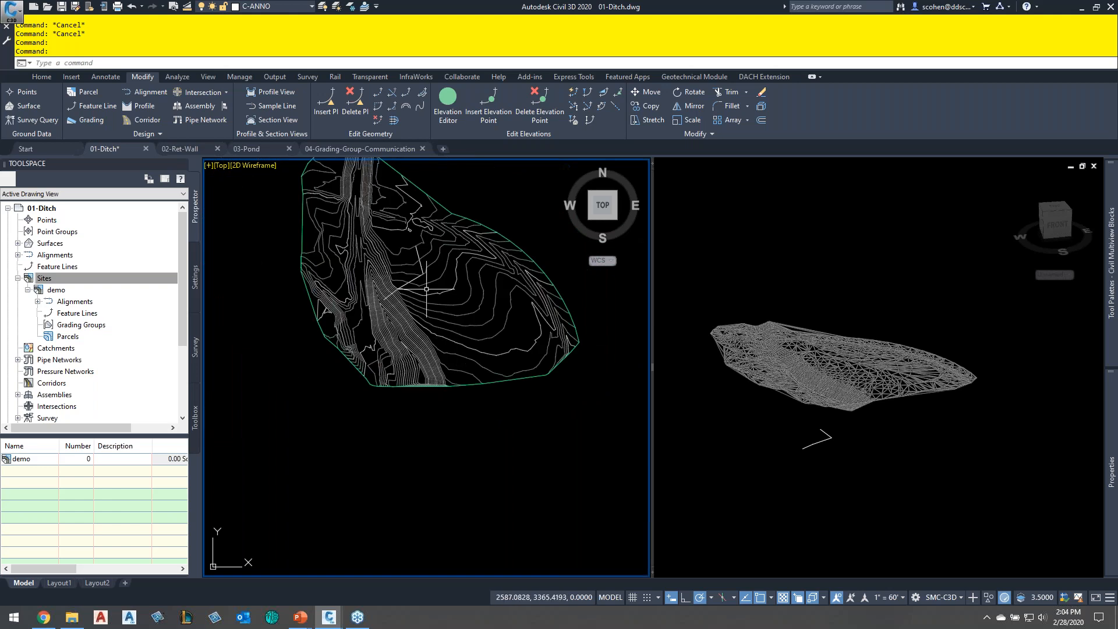
{"action": "left_click", "coordinate": [42, 77]}
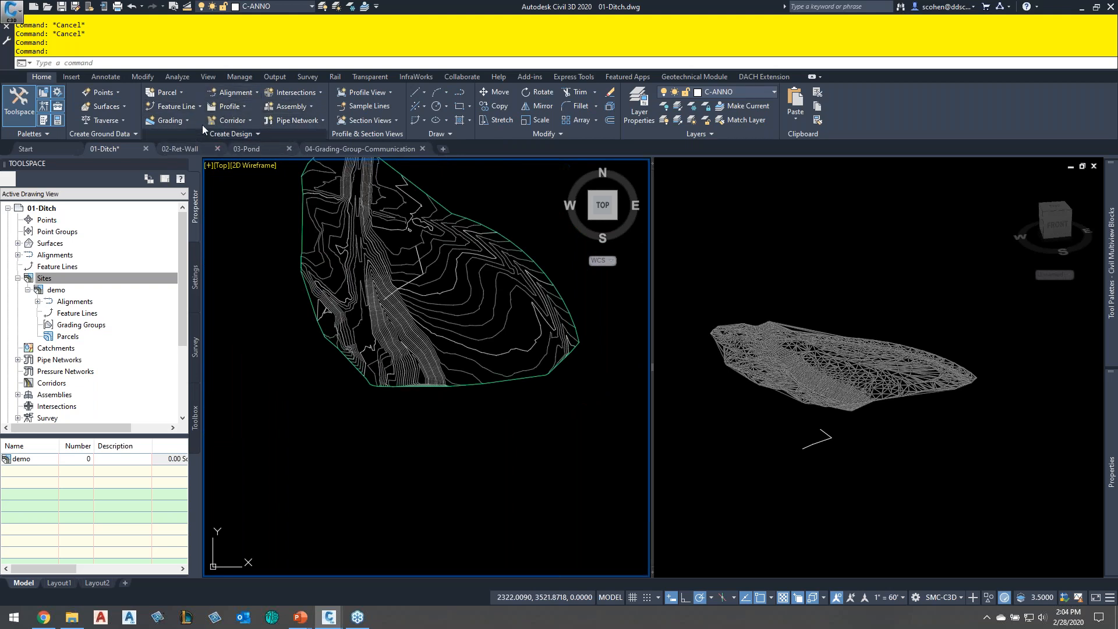
{"action": "left_click", "coordinate": [181, 107]}
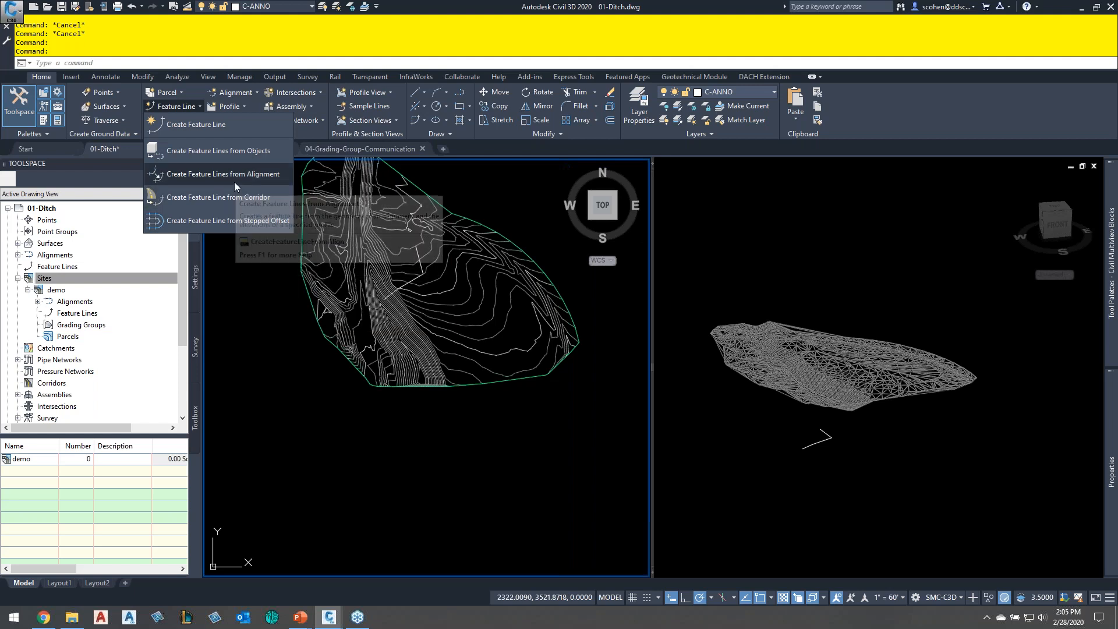
{"action": "left_click", "coordinate": [226, 124]}
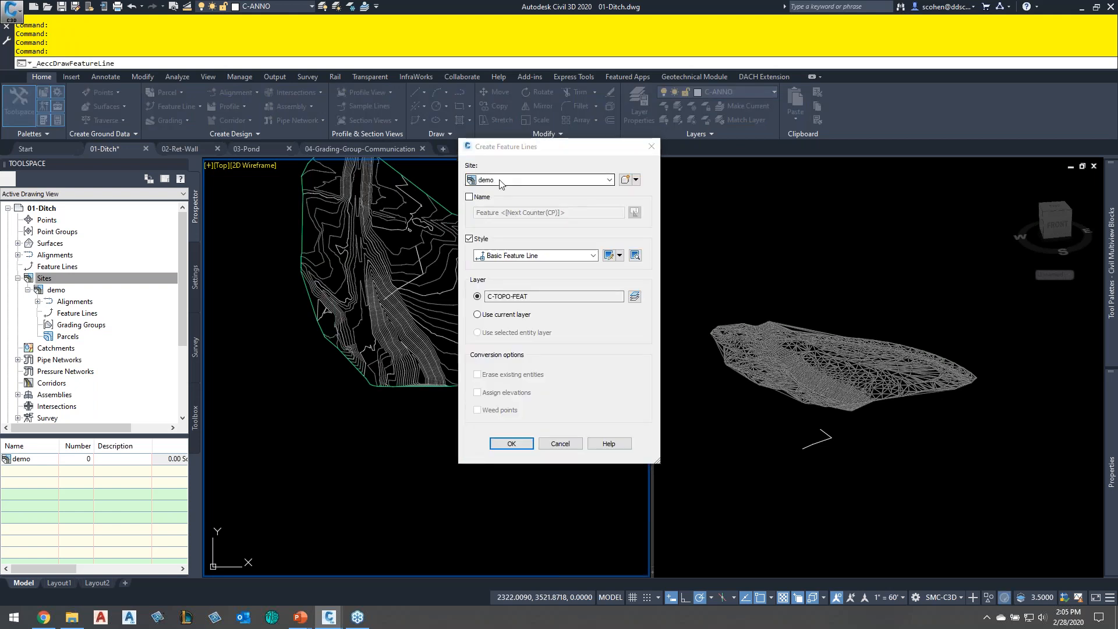
{"action": "left_click", "coordinate": [500, 181]}
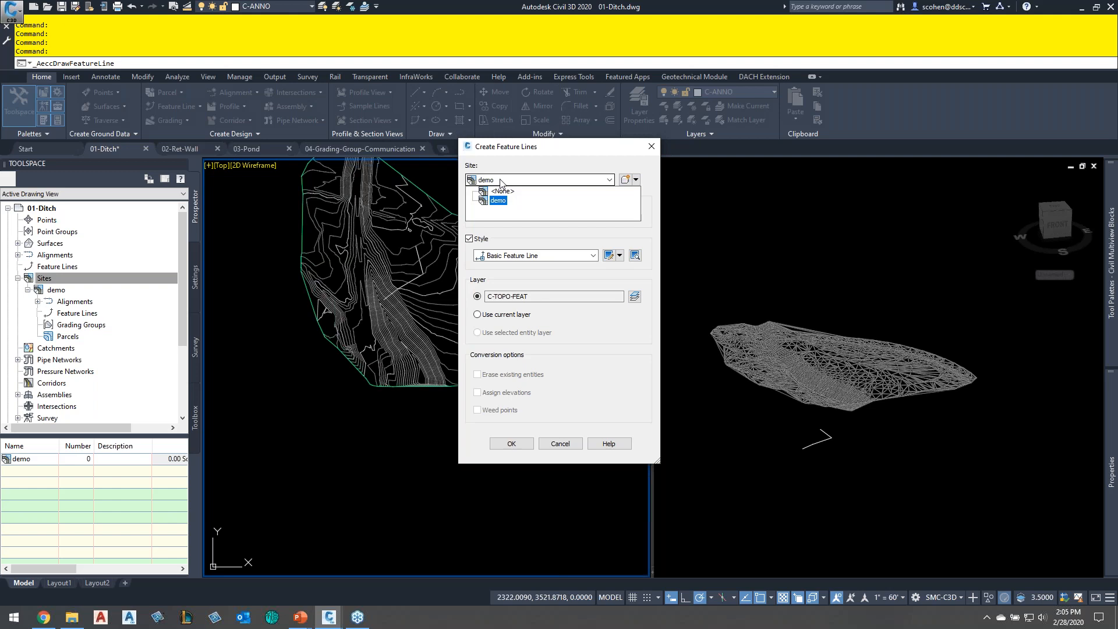
{"action": "left_click", "coordinate": [502, 191]}
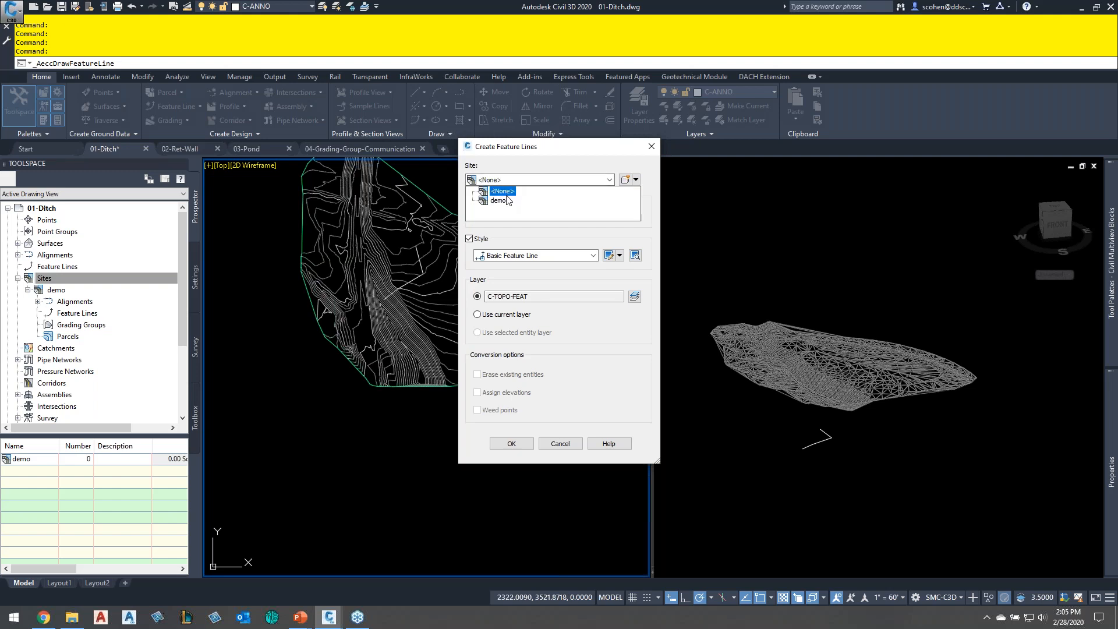
{"action": "left_click", "coordinate": [500, 200]}
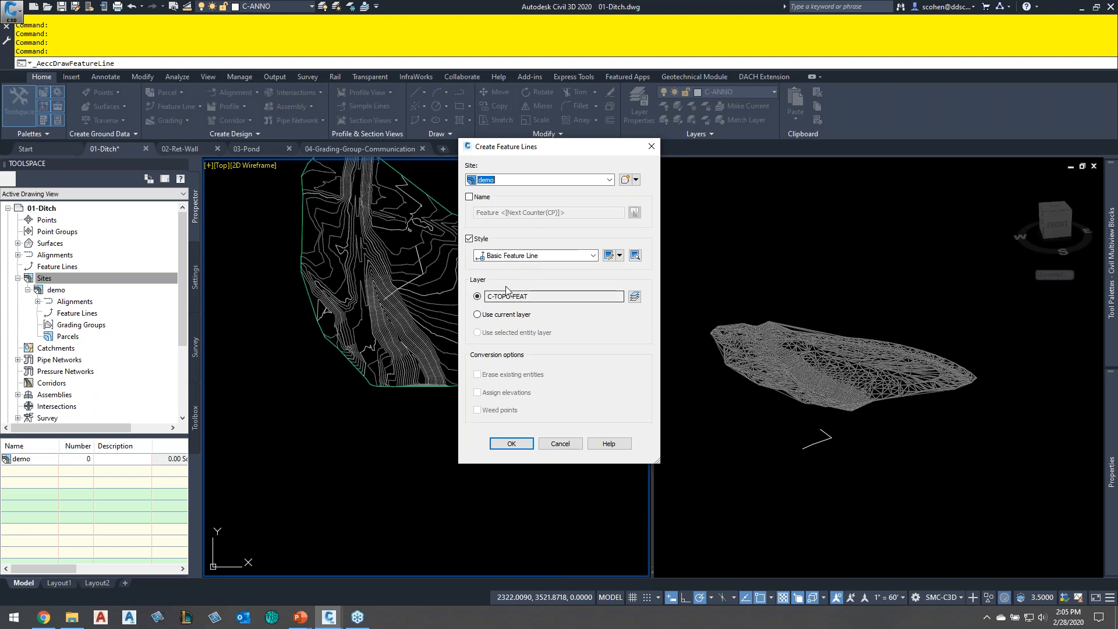
{"action": "left_click", "coordinate": [518, 443]}
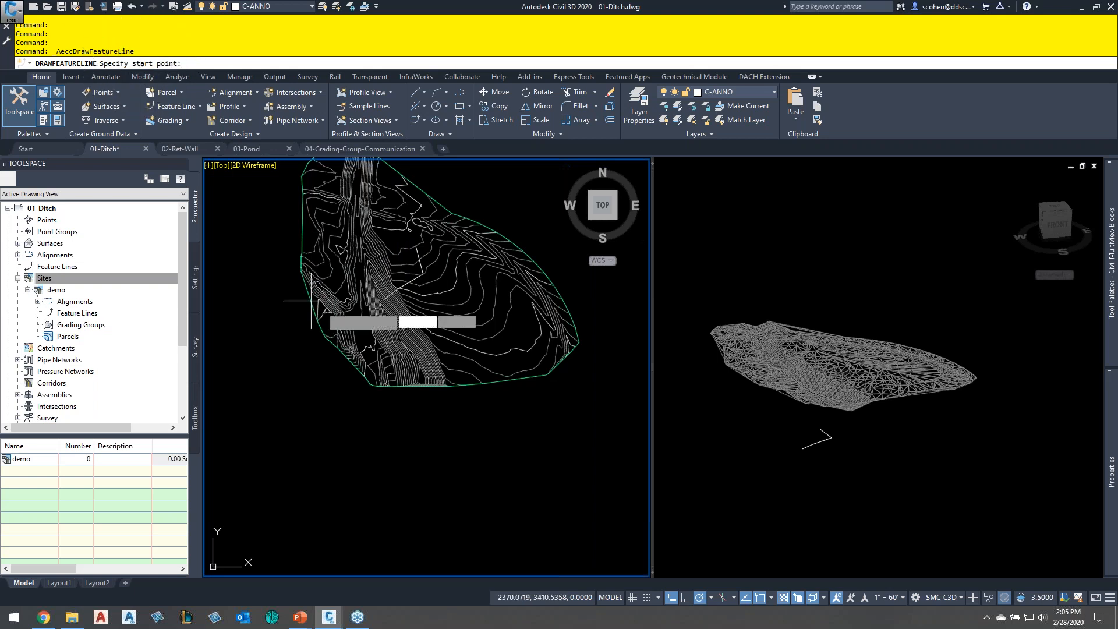
Draw a two-point feature line at elevation 500 below the surface in the plan view
{"action": "left_click", "coordinate": [401, 465]}
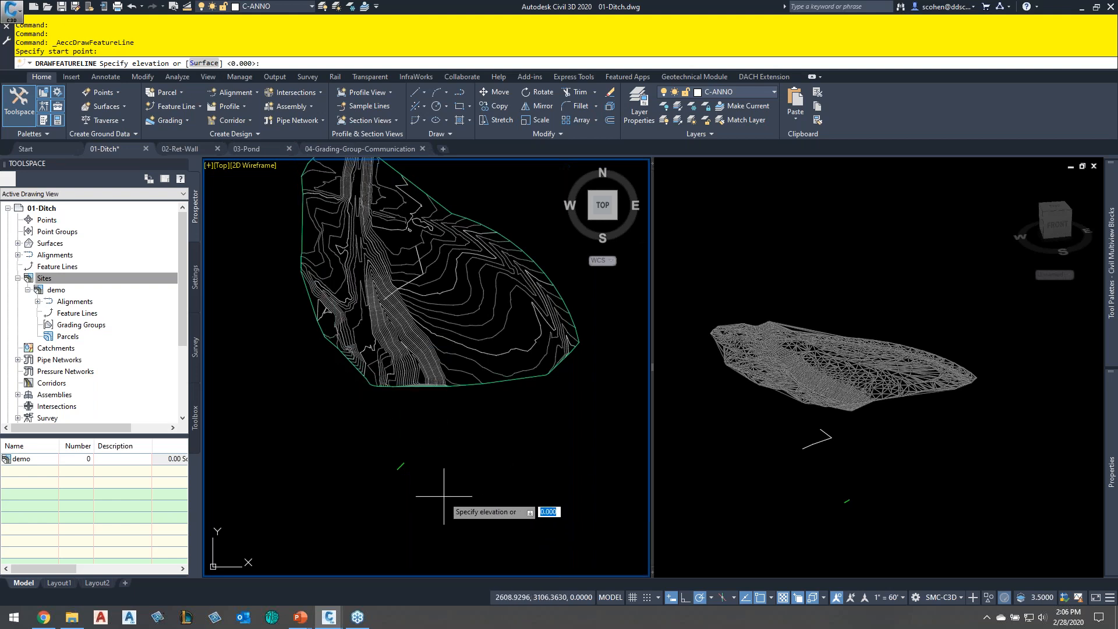
{"action": "type", "text": "500"}
{"action": "key", "text": "Return"}
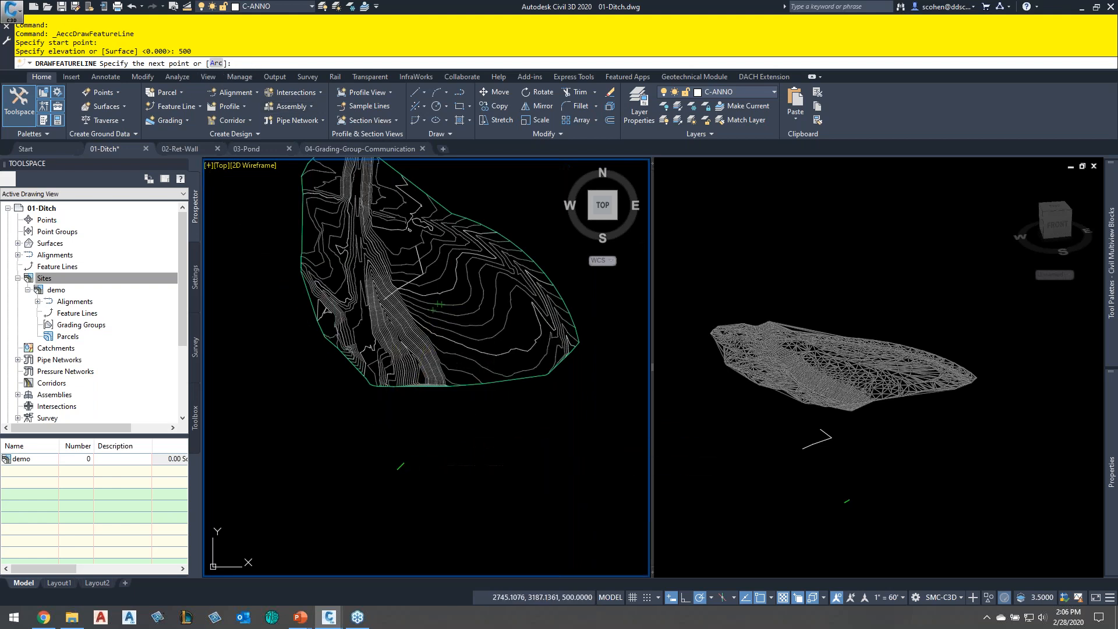
{"action": "left_click", "coordinate": [554, 430]}
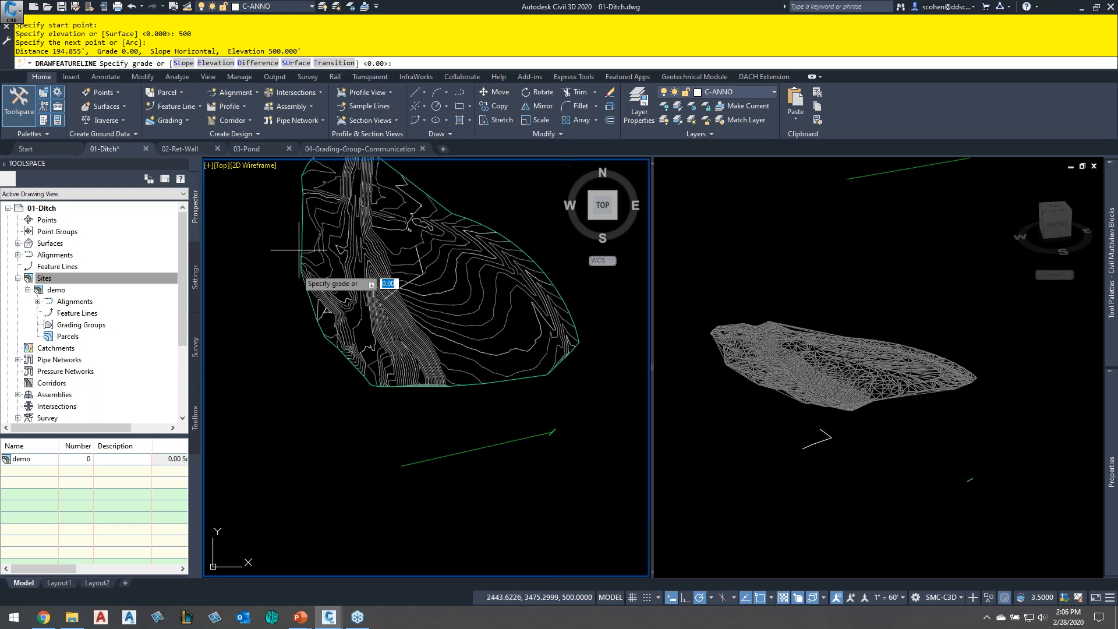
{"action": "type", "text": "e"}
{"action": "key", "text": "Return"}
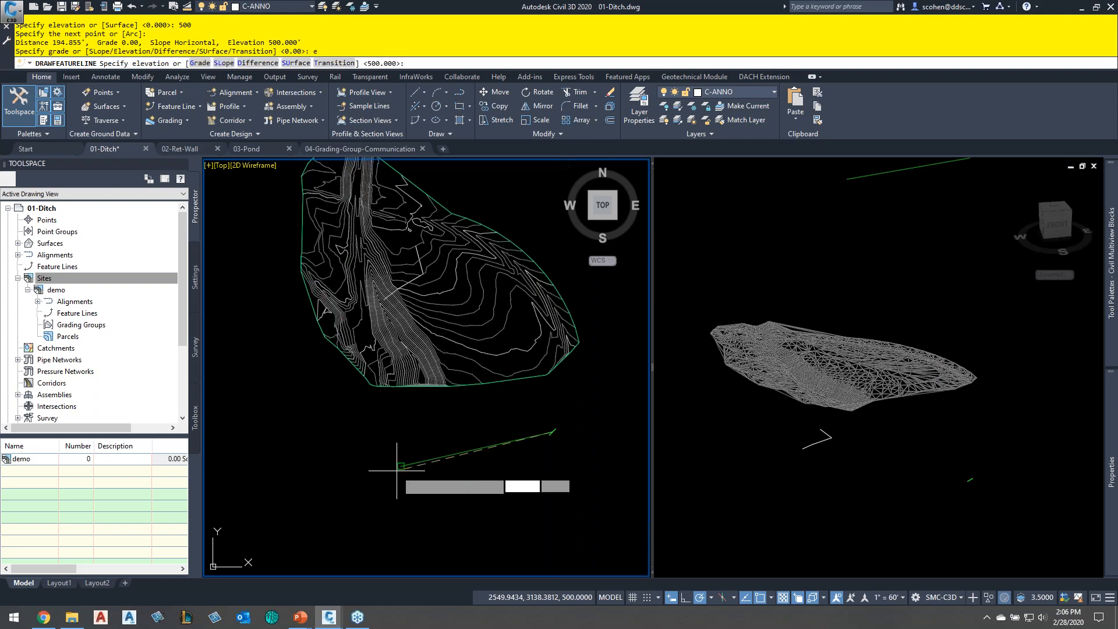
{"action": "key", "text": "Return"}
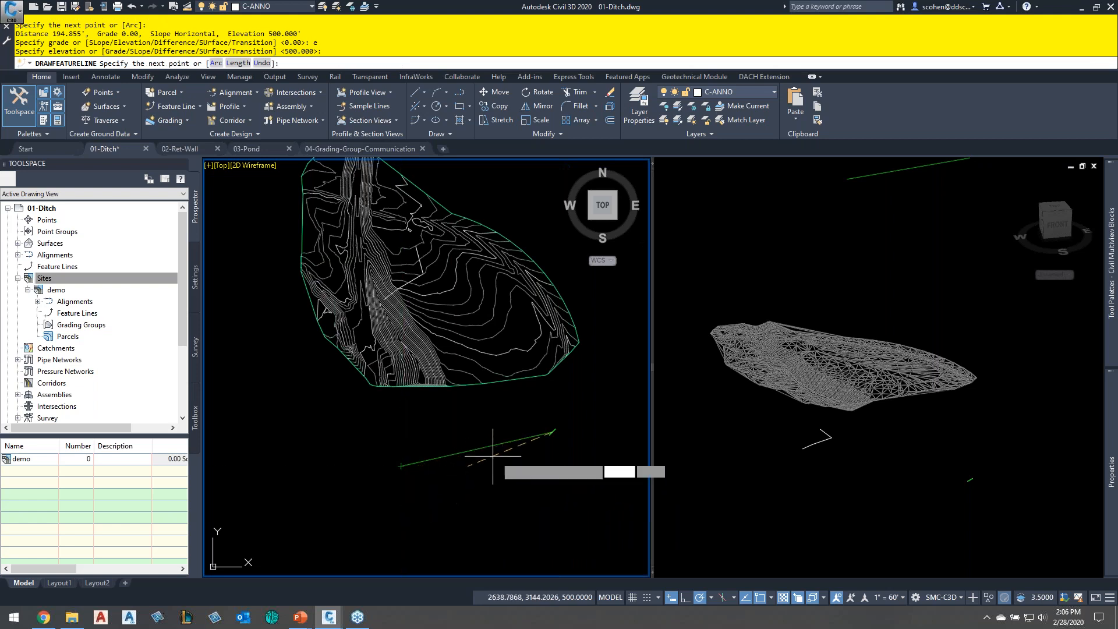
{"action": "key", "text": "Escape"}
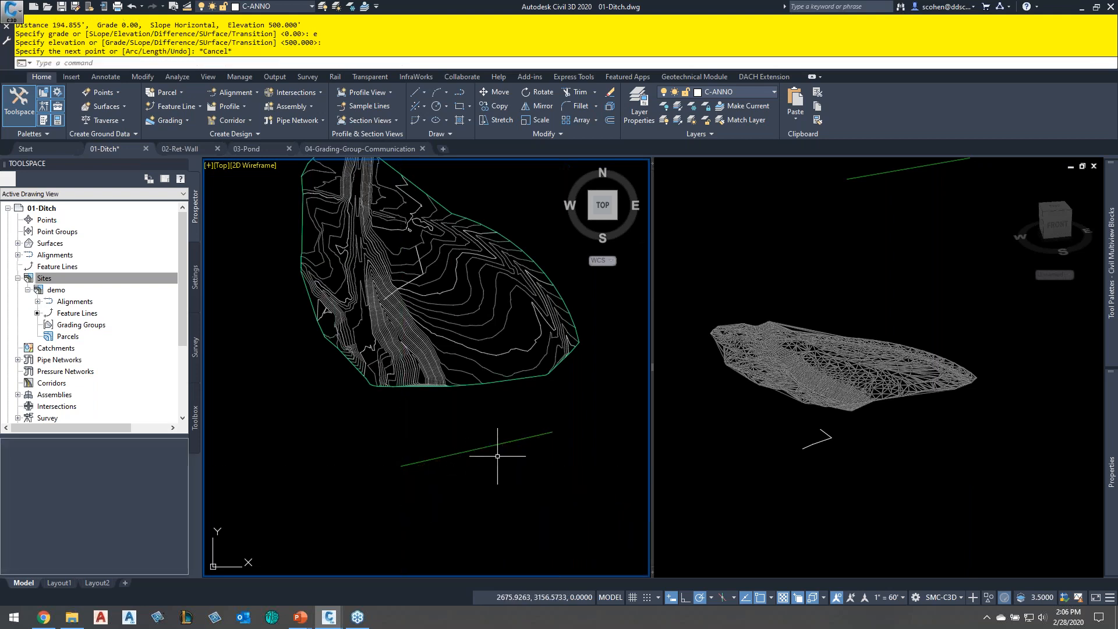
{"action": "key", "text": "Escape"}
Examine the new feature line in 3D by orbiting the right viewport to an isometric view
{"action": "left_click", "coordinate": [858, 257]}
{"action": "scroll", "coordinate": [876, 202], "scroll_direction": "down", "scroll_amount": 2}
{"action": "middle_click_drag", "start_coordinate": [876, 203], "coordinate": [931, 322]}
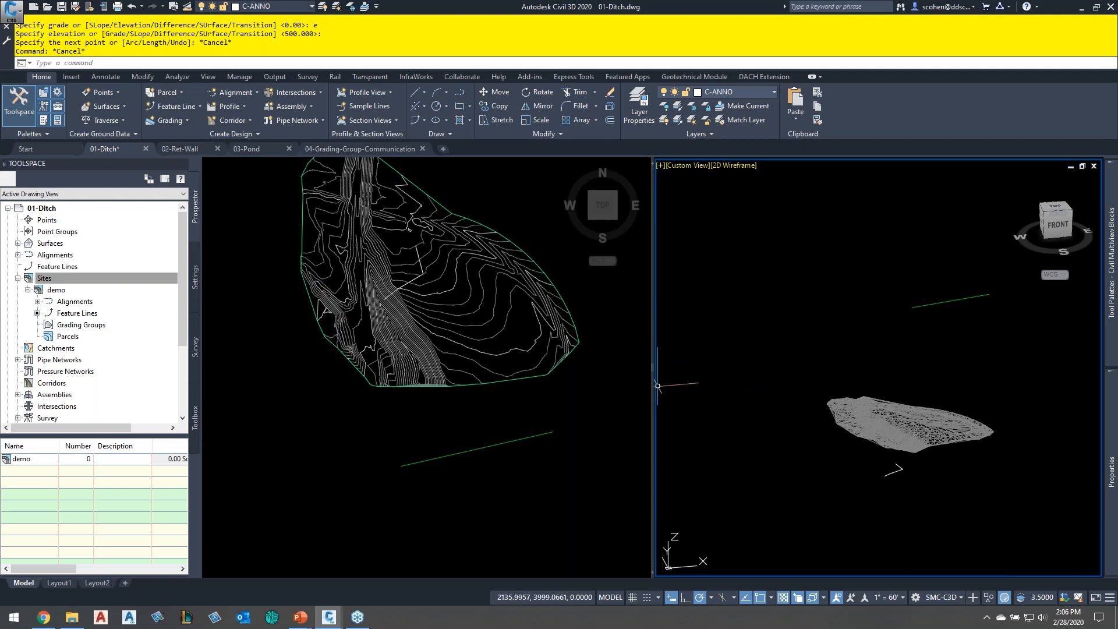
{"action": "left_click", "coordinate": [395, 426]}
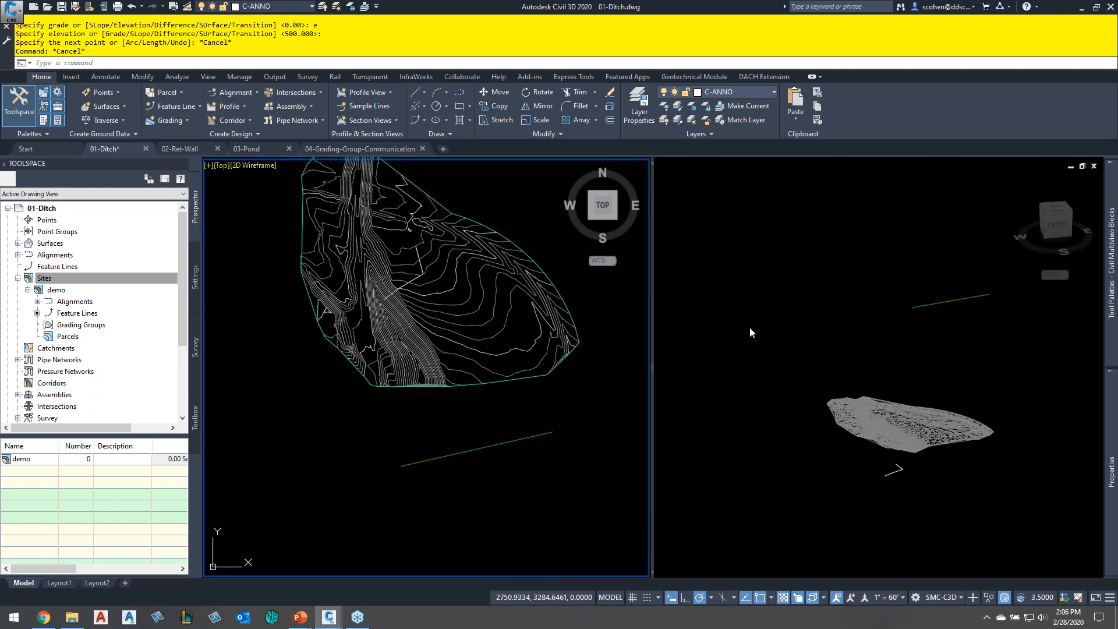
{"action": "left_click", "coordinate": [786, 326]}
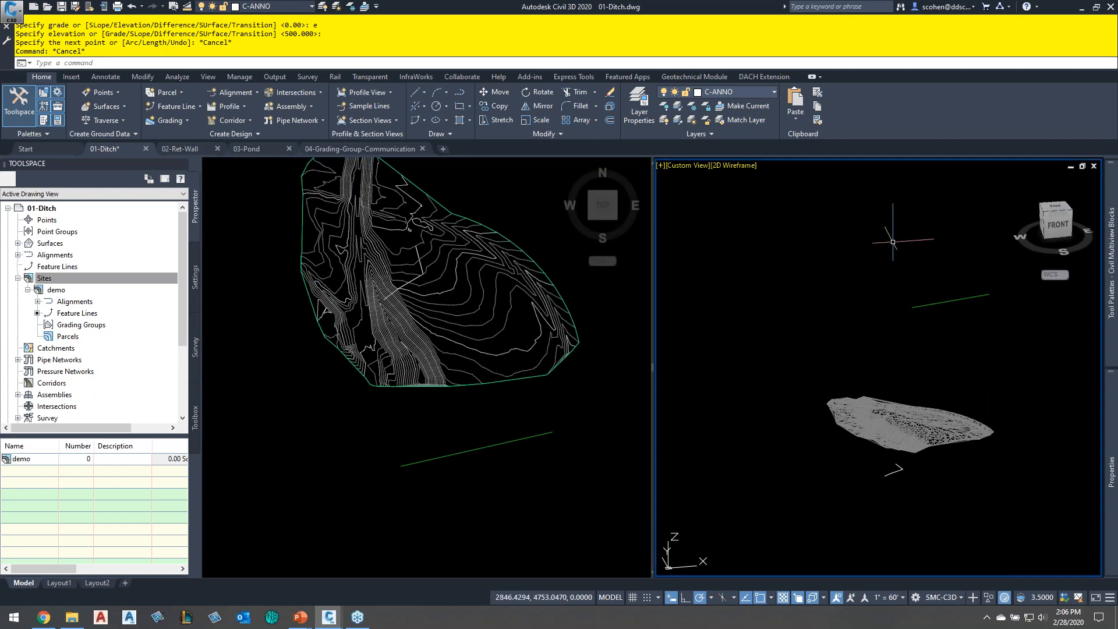
{"action": "left_click", "coordinate": [1045, 214]}
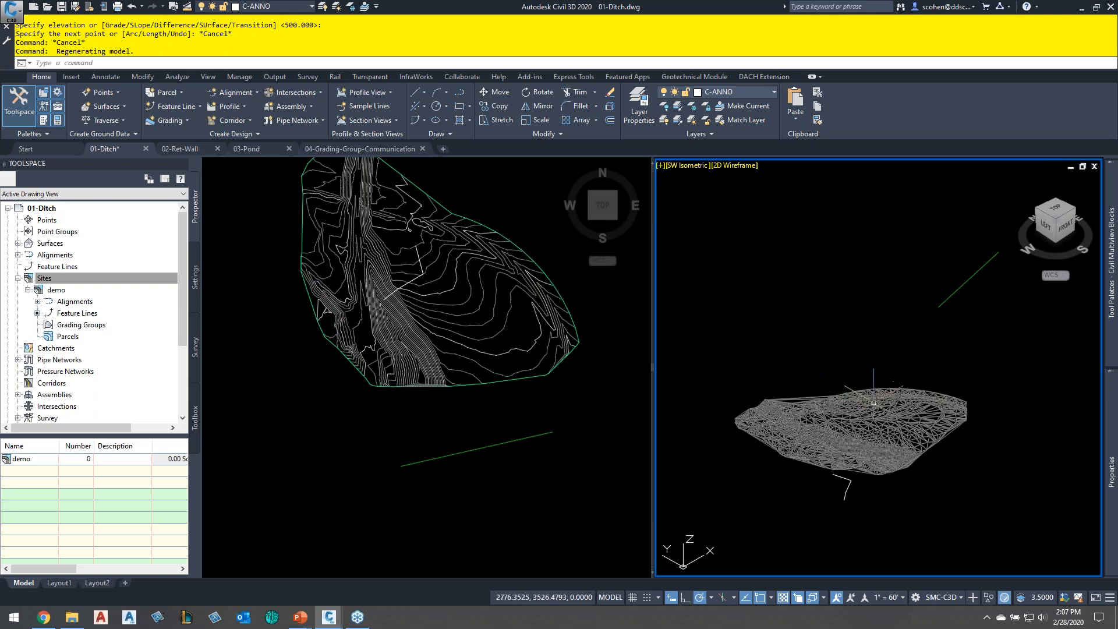
{"action": "middle_click_drag", "start_coordinate": [880, 424], "coordinate": [858, 414], "text": "shift"}
{"action": "middle_click_drag", "start_coordinate": [865, 418], "coordinate": [869, 417], "text": "shift"}
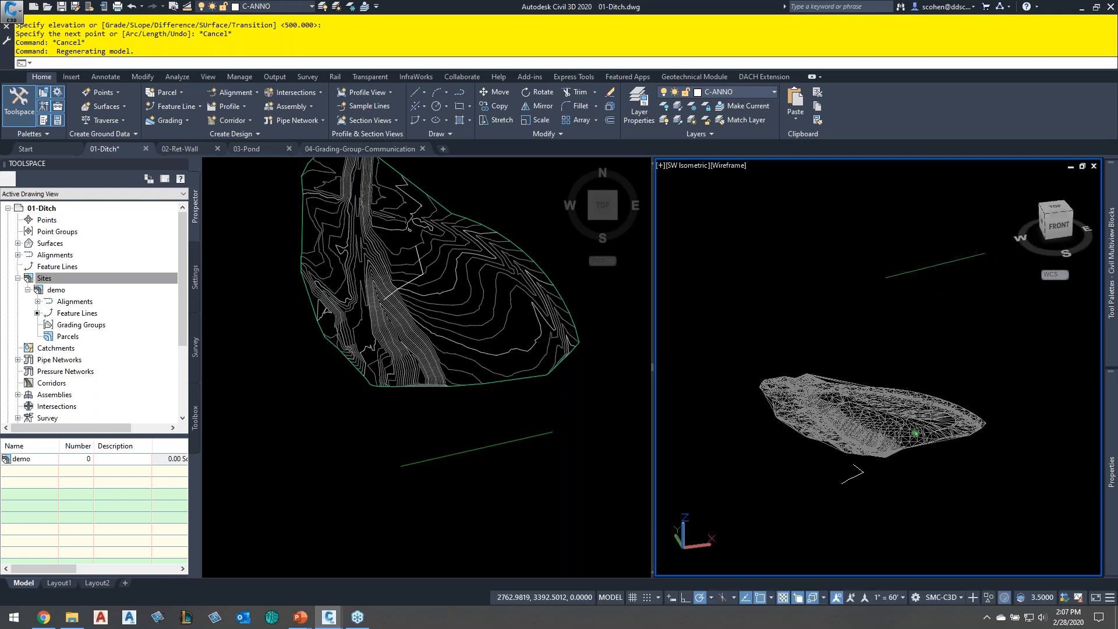
{"action": "left_click", "coordinate": [327, 498]}
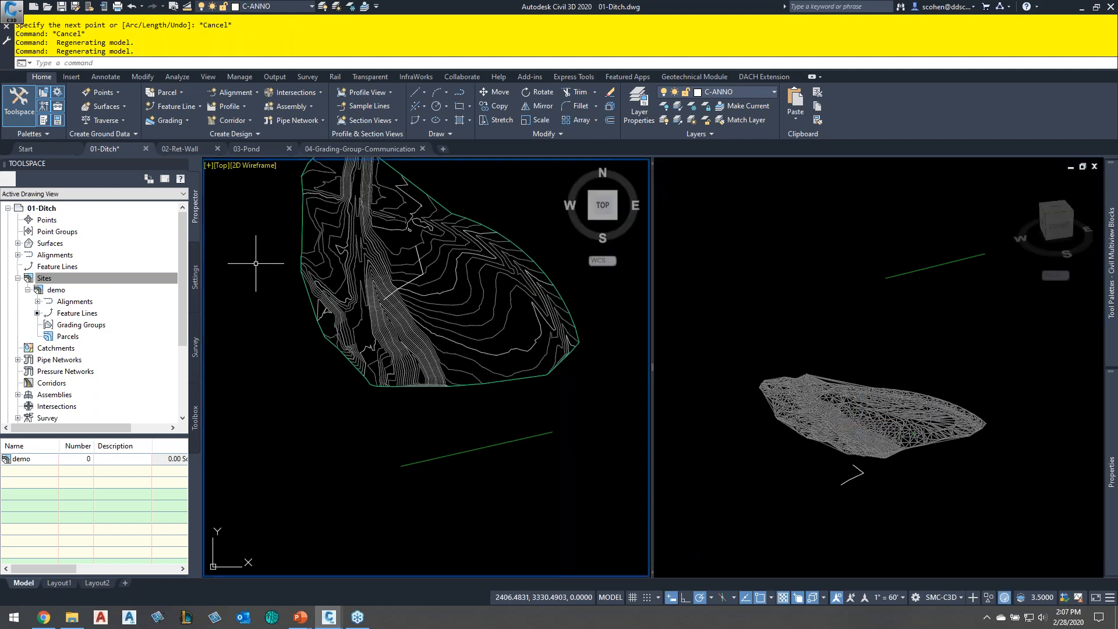
Draw a second two-point feature line at elevation 300 in site demo, crossing the first one
{"action": "left_click", "coordinate": [177, 106]}
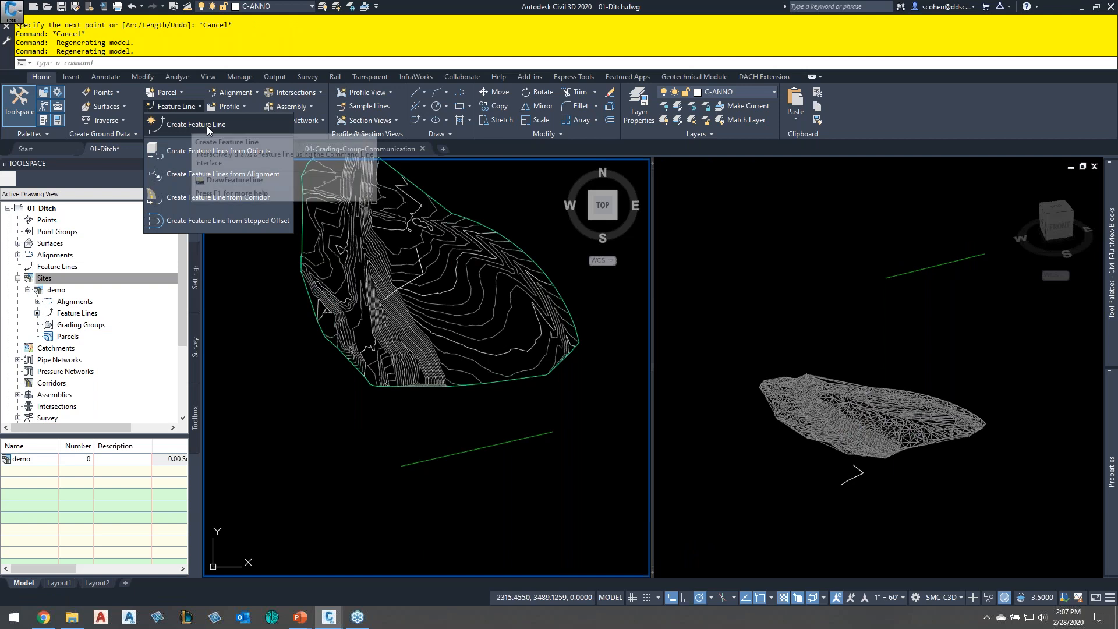
{"action": "left_click", "coordinate": [207, 126]}
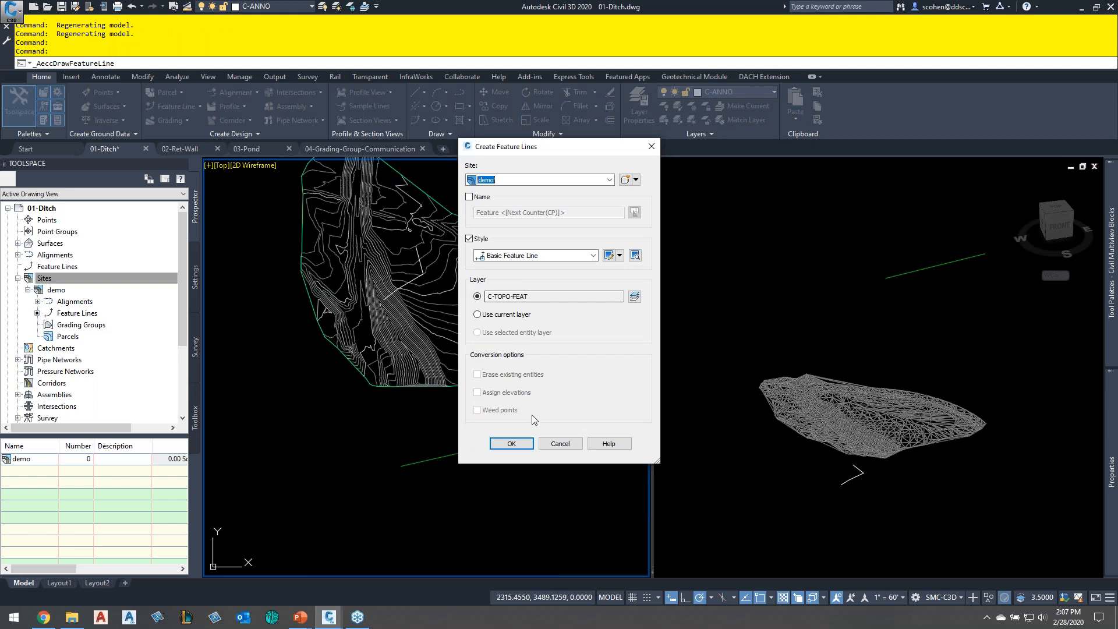
{"action": "left_click", "coordinate": [511, 443]}
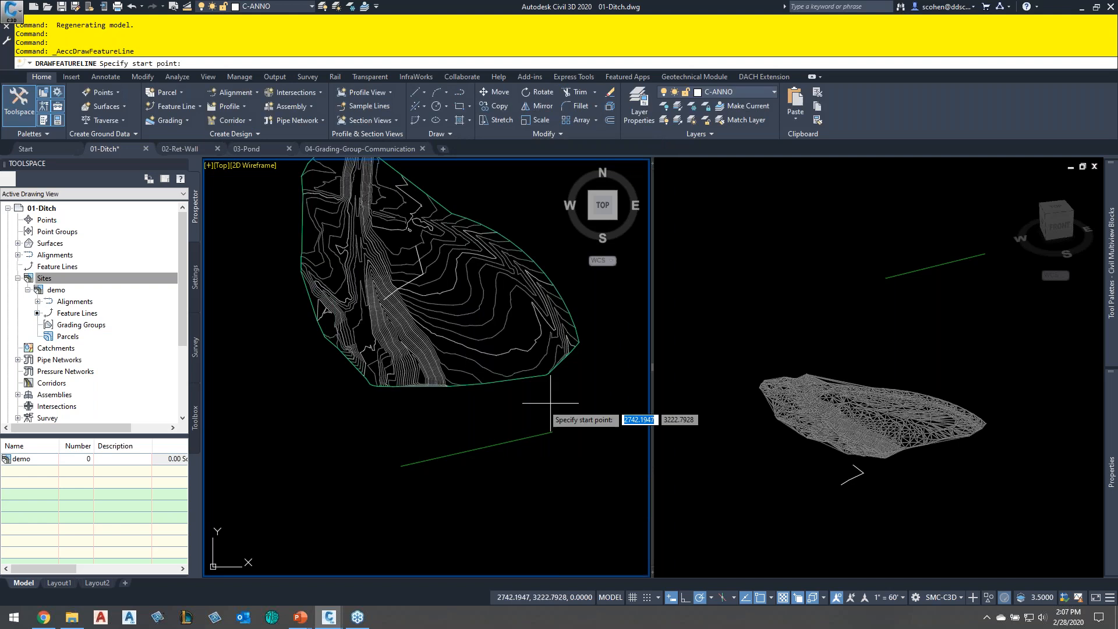
{"action": "left_click", "coordinate": [412, 417]}
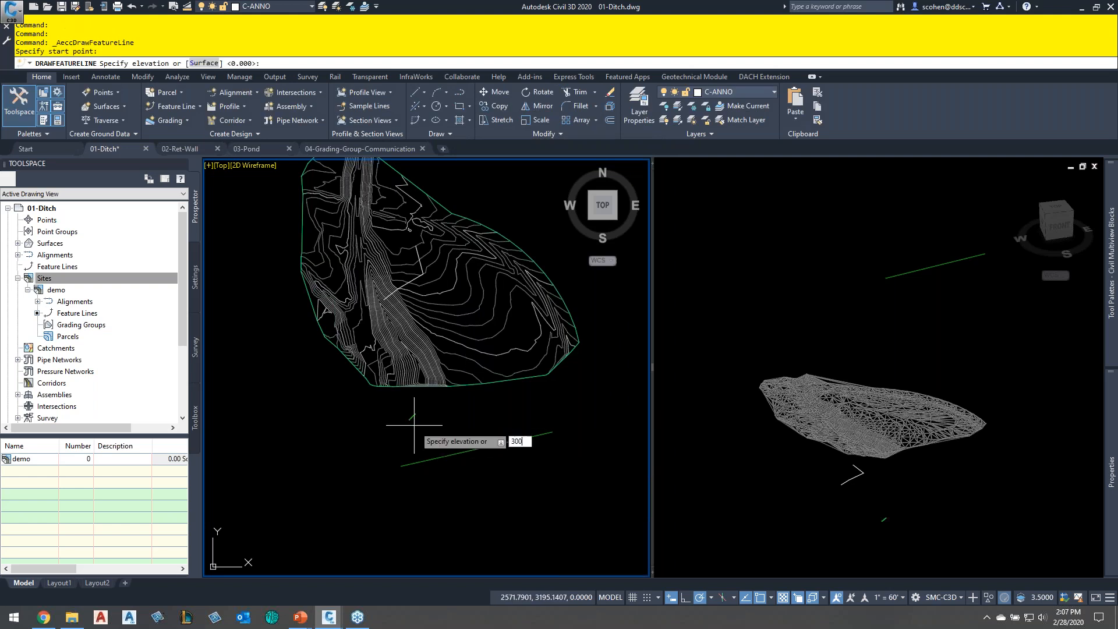
{"action": "type", "text": "300"}
{"action": "key", "text": "Return"}
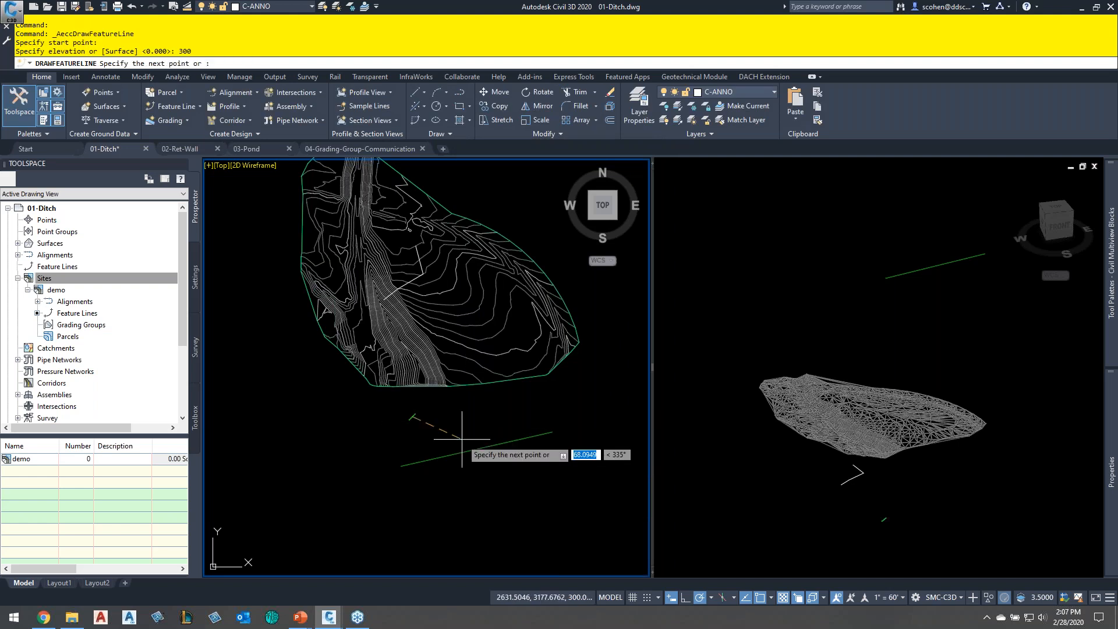
{"action": "left_click", "coordinate": [527, 518]}
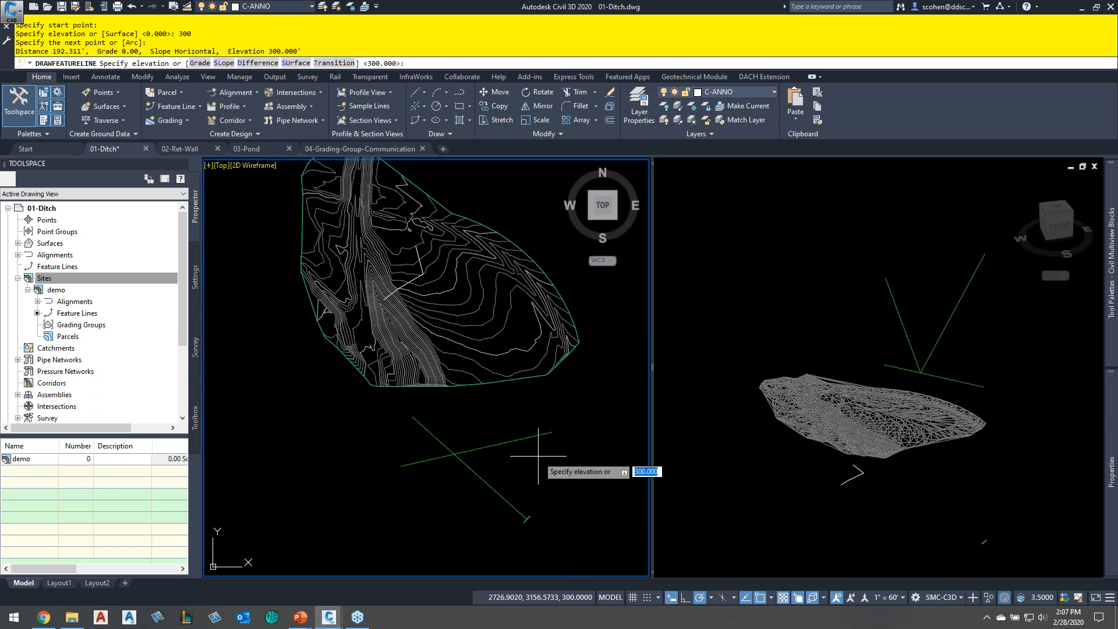
{"action": "key", "text": "Return"}
{"action": "key", "text": "Return"}
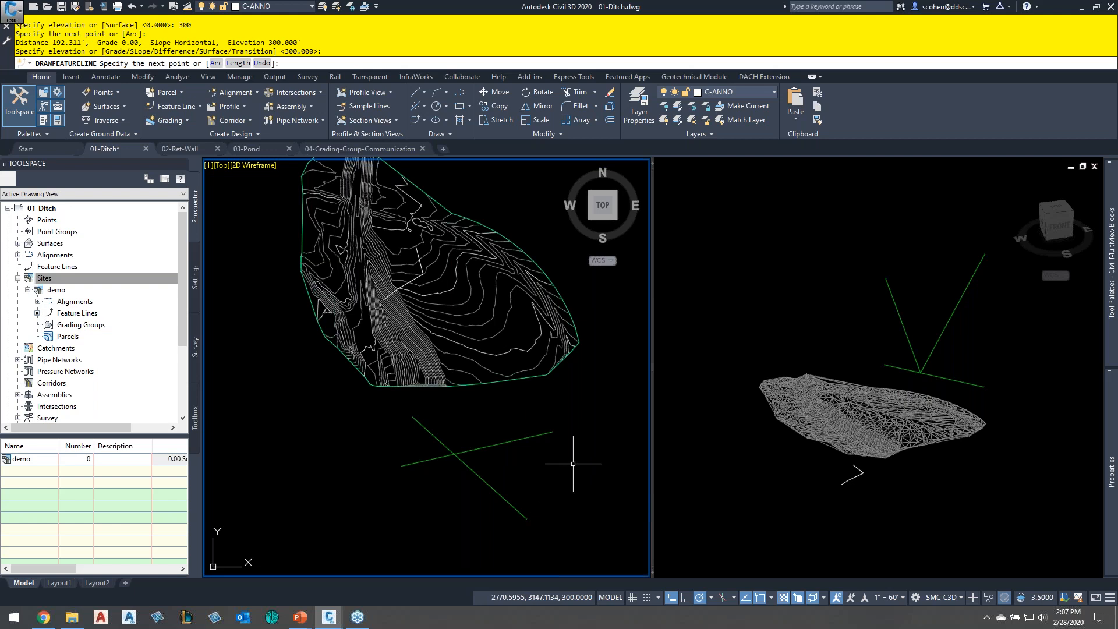
{"action": "key", "text": "Escape"}
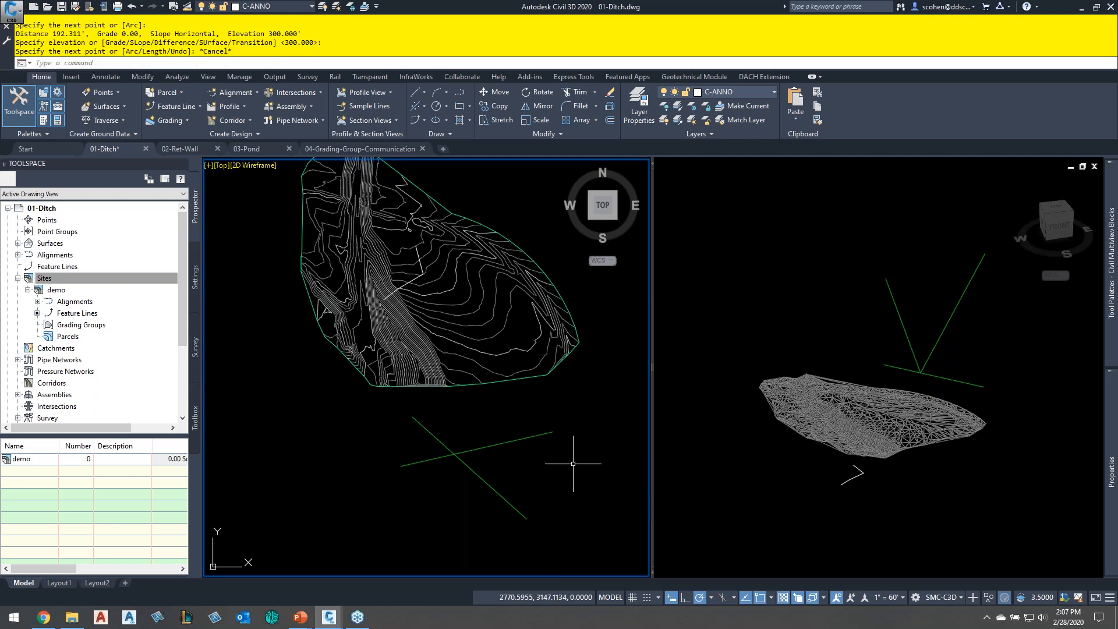
{"action": "key", "text": "Escape"}
Stretch the eastern endpoint of the elevation-500 feature line to a new point in the plan view
{"action": "left_click", "coordinate": [938, 361]}
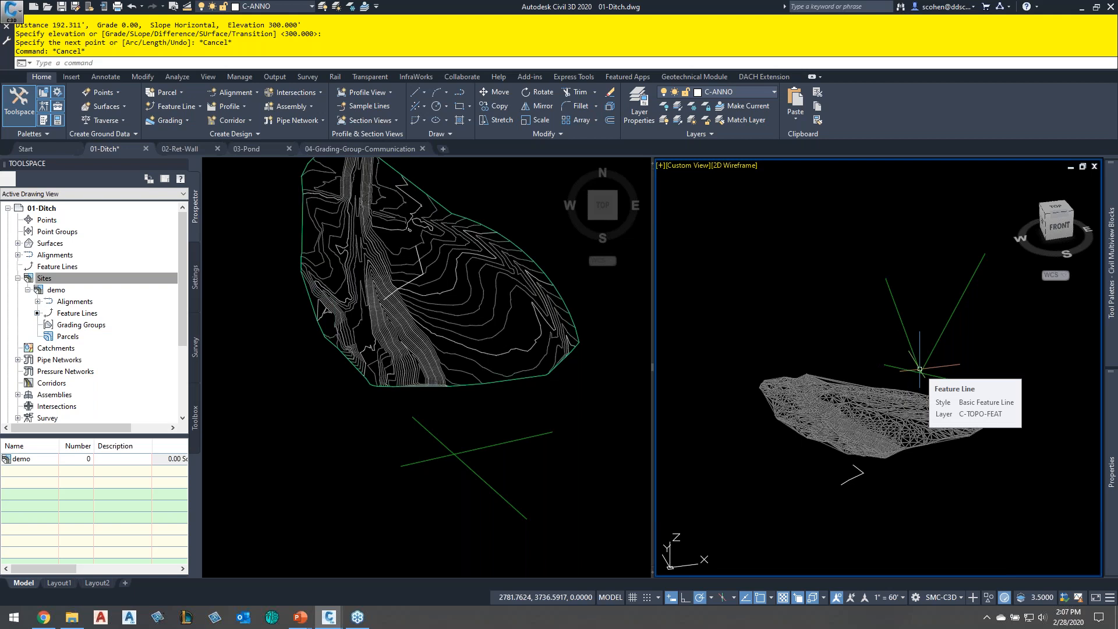
{"action": "left_click", "coordinate": [551, 463]}
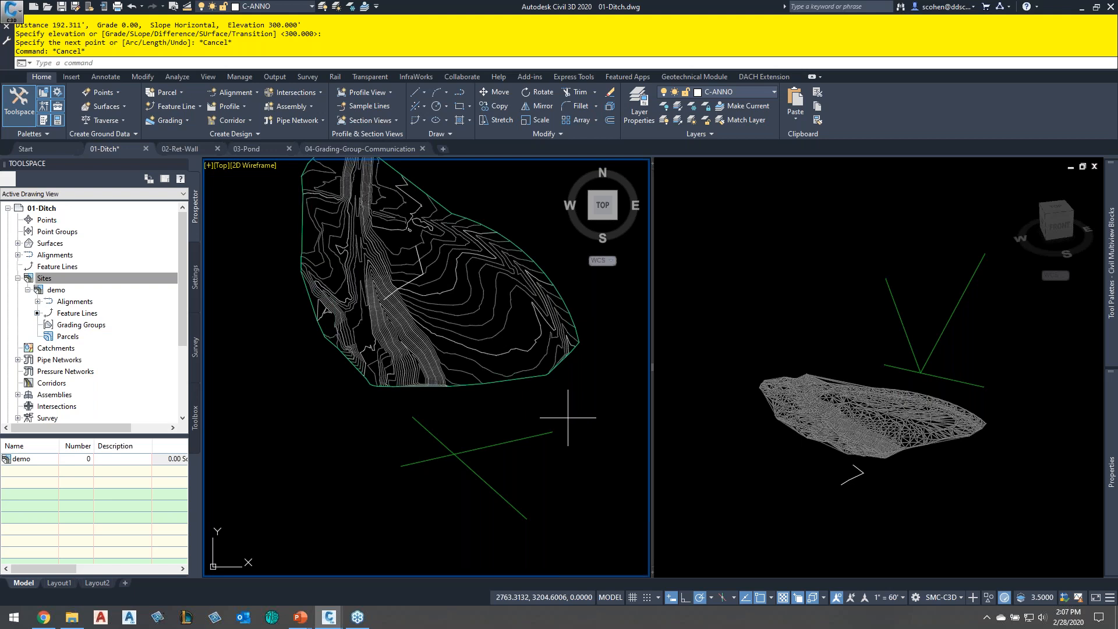
{"action": "left_click", "coordinate": [567, 417]}
{"action": "left_click", "coordinate": [526, 445]}
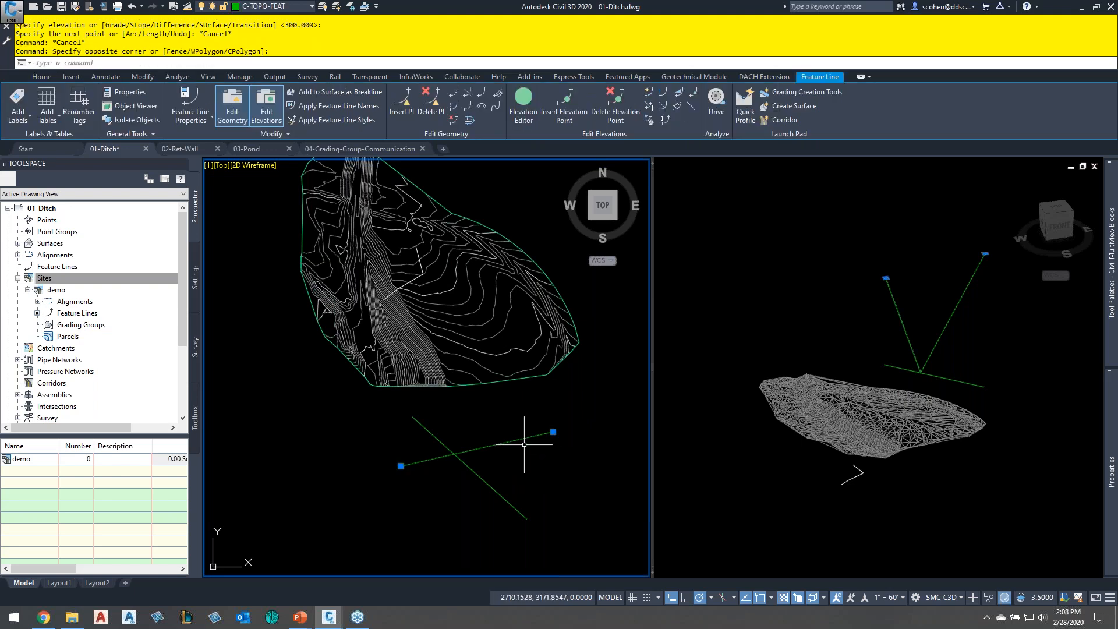
{"action": "left_click", "coordinate": [552, 431]}
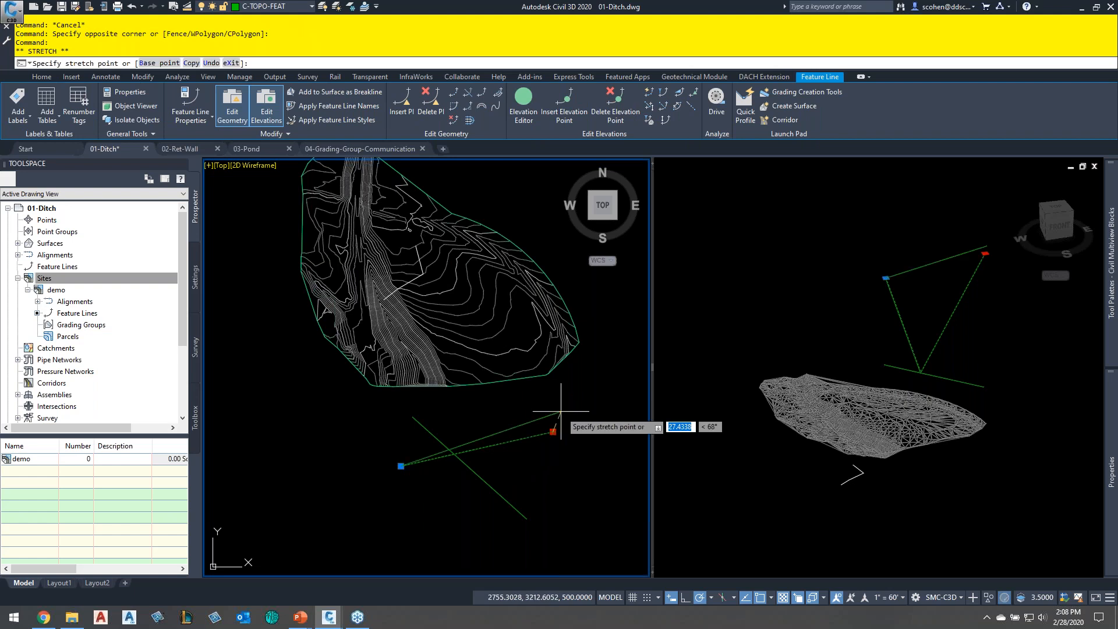
{"action": "left_click", "coordinate": [560, 410]}
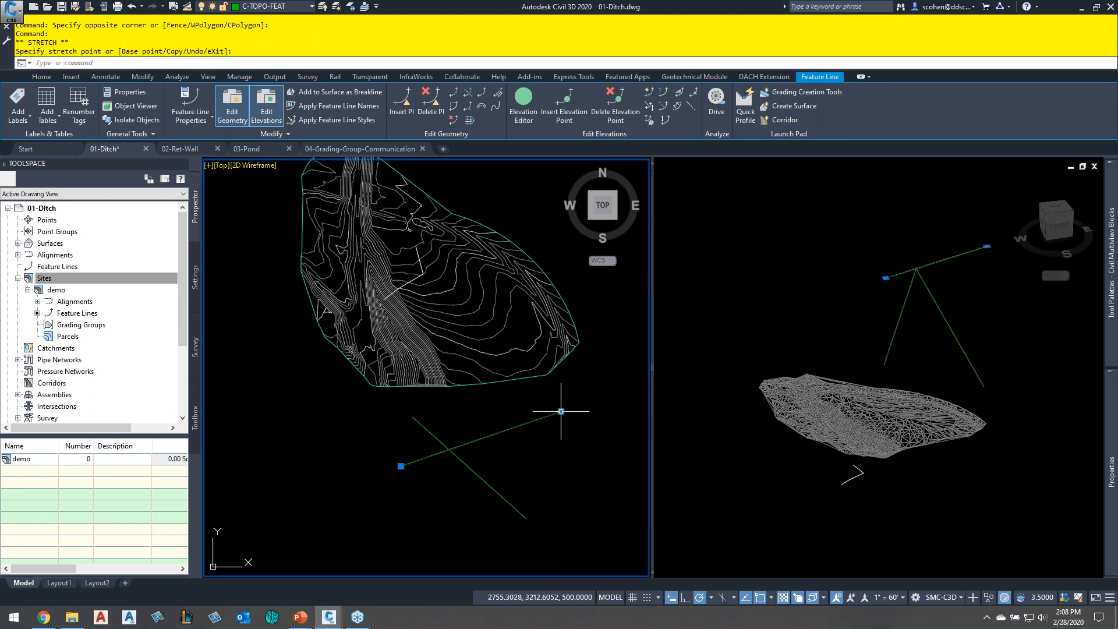
{"action": "left_click", "coordinate": [548, 374]}
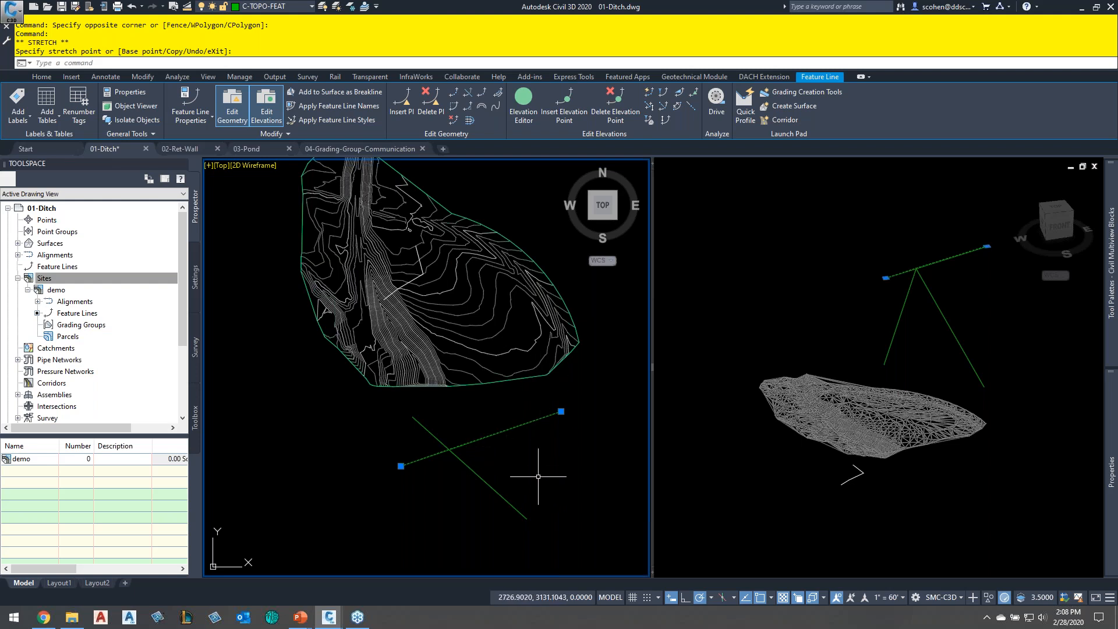
{"action": "key", "text": "Escape"}
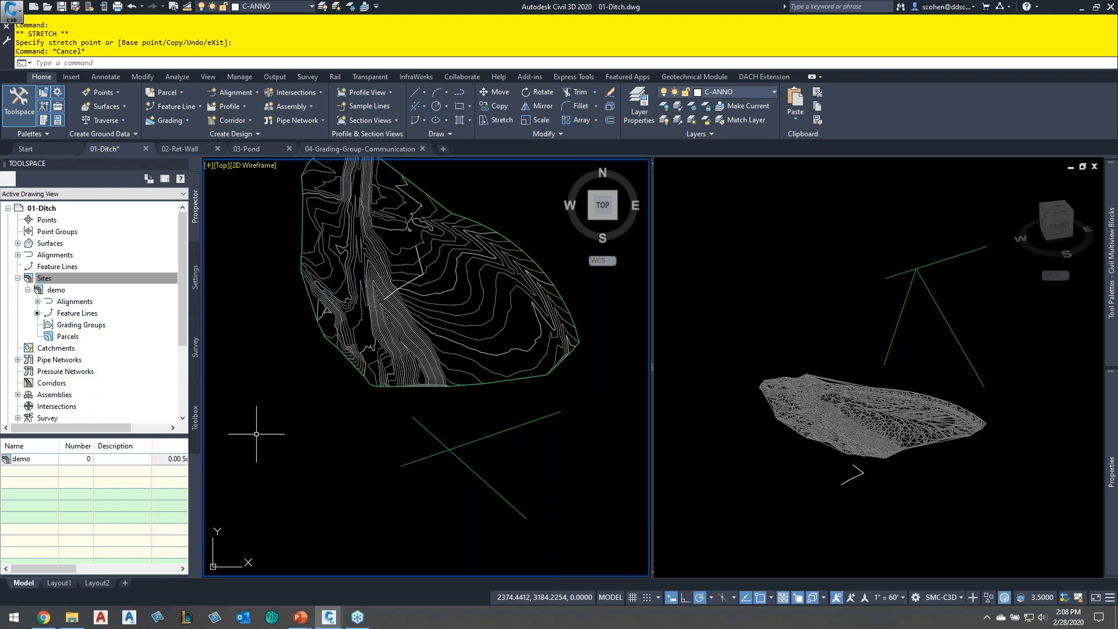
Move the elevation-500 feature line into a newly created site named demo2
{"action": "left_click", "coordinate": [426, 475]}
{"action": "left_click", "coordinate": [401, 464]}
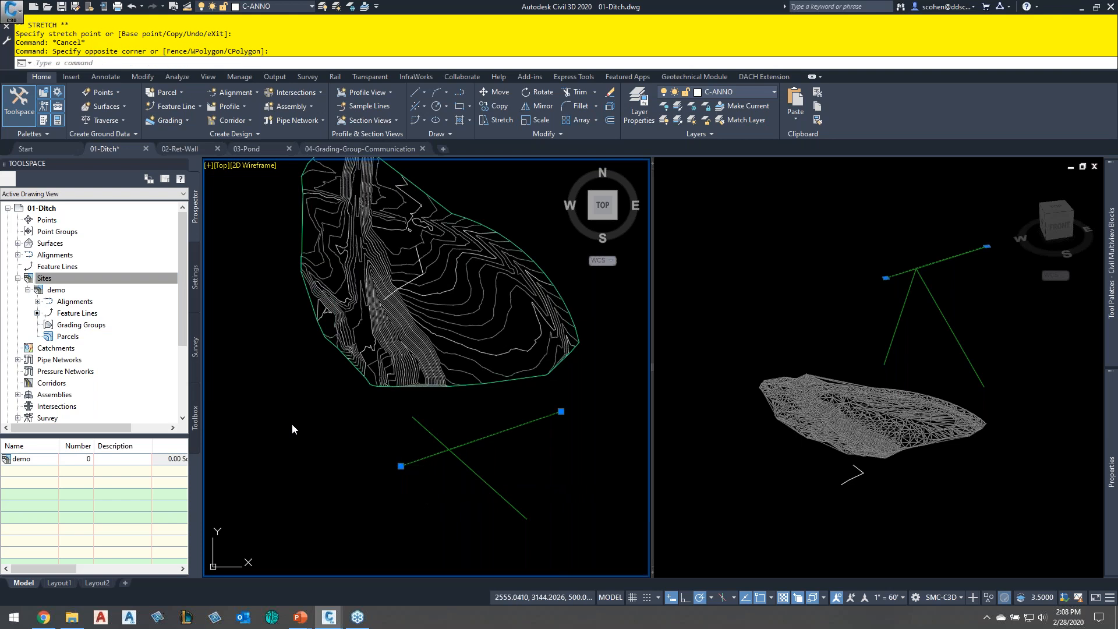
{"action": "right_click", "coordinate": [325, 420]}
{"action": "left_click", "coordinate": [403, 247]}
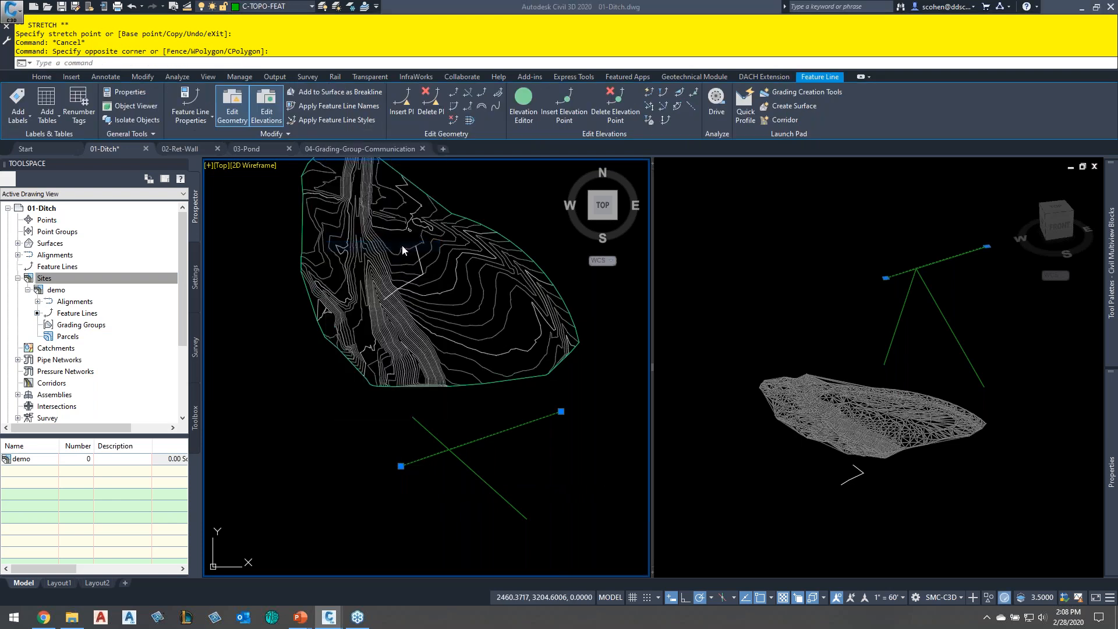
{"action": "left_click", "coordinate": [640, 298]}
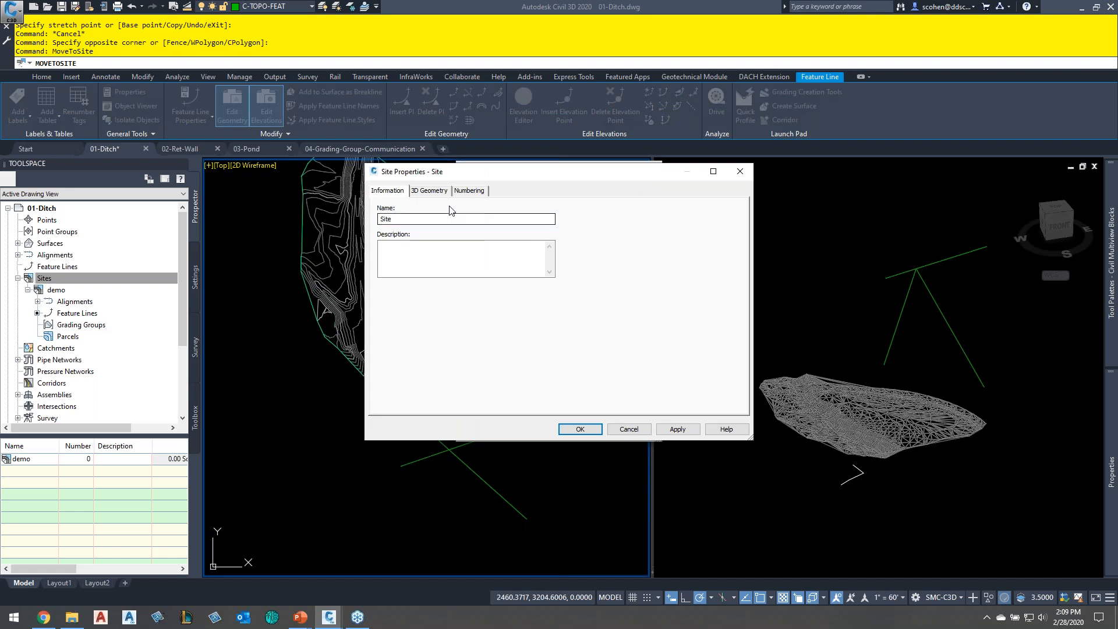
{"action": "double_click", "coordinate": [388, 219]}
{"action": "type", "text": "demo2"}
{"action": "key", "text": "Return"}
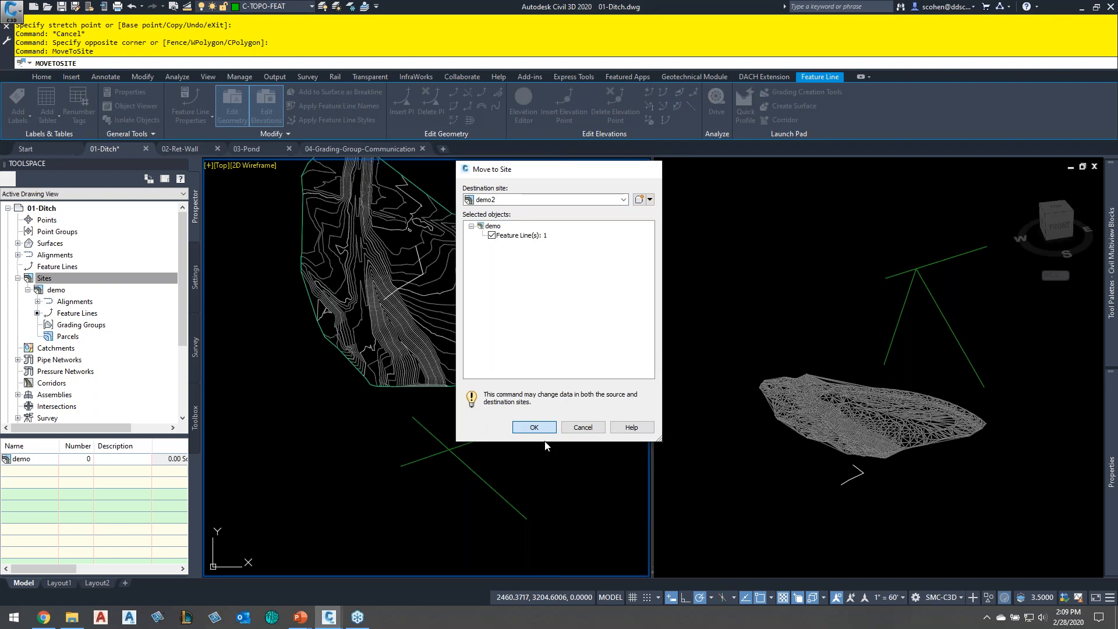
{"action": "left_click", "coordinate": [538, 428]}
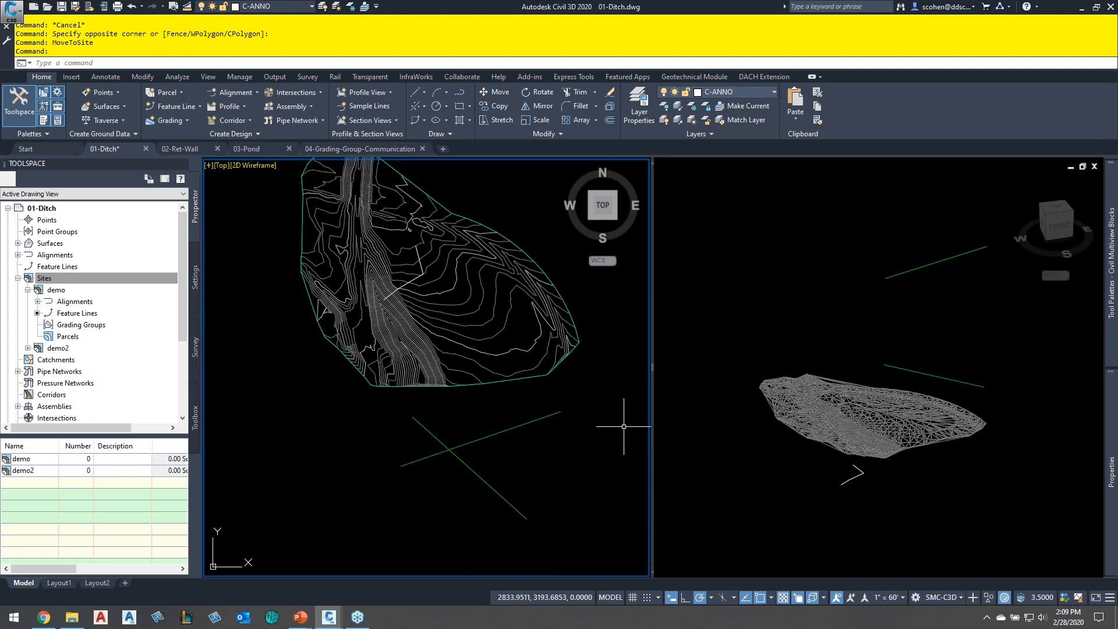
Move the elevation-300 feature line into site demo2 as well
{"action": "left_click", "coordinate": [486, 423]}
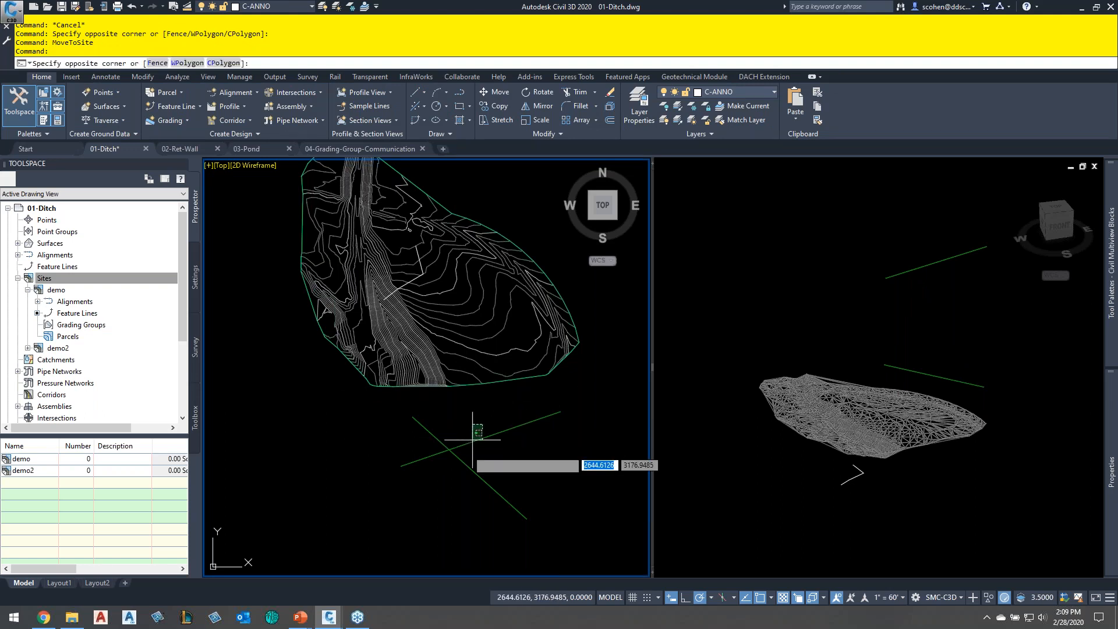
{"action": "left_click", "coordinate": [437, 469]}
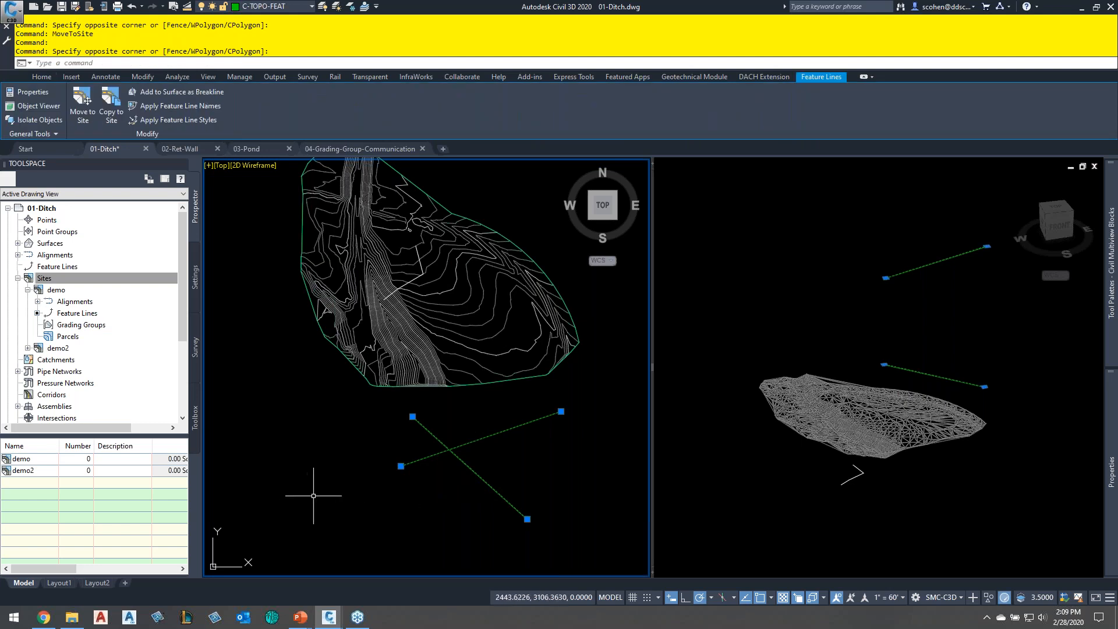
{"action": "right_click", "coordinate": [314, 222]}
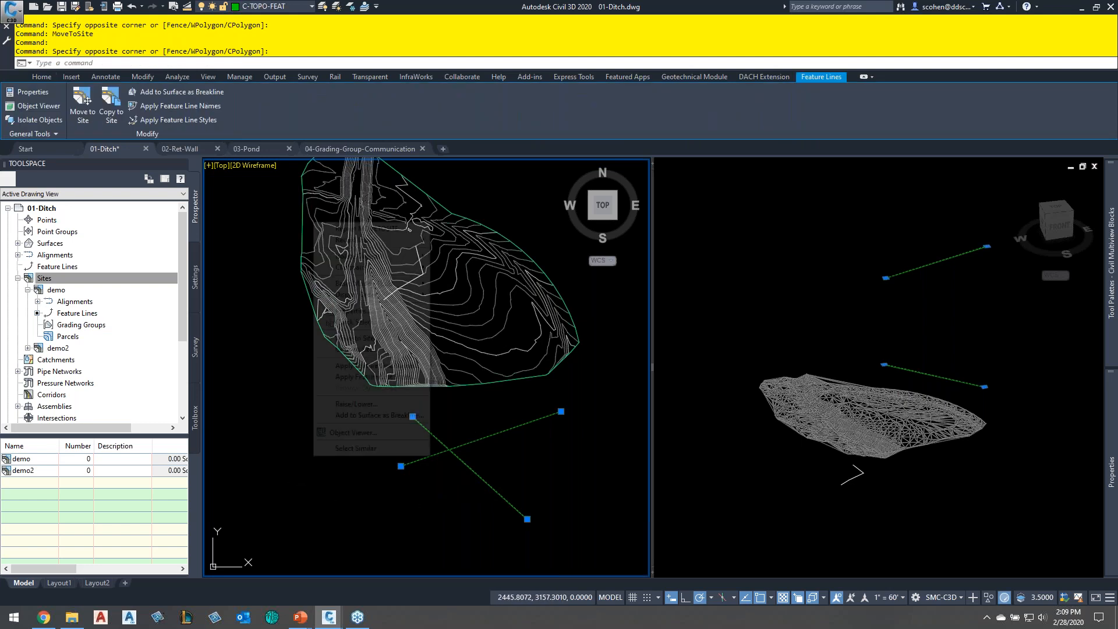
{"action": "left_click", "coordinate": [389, 340]}
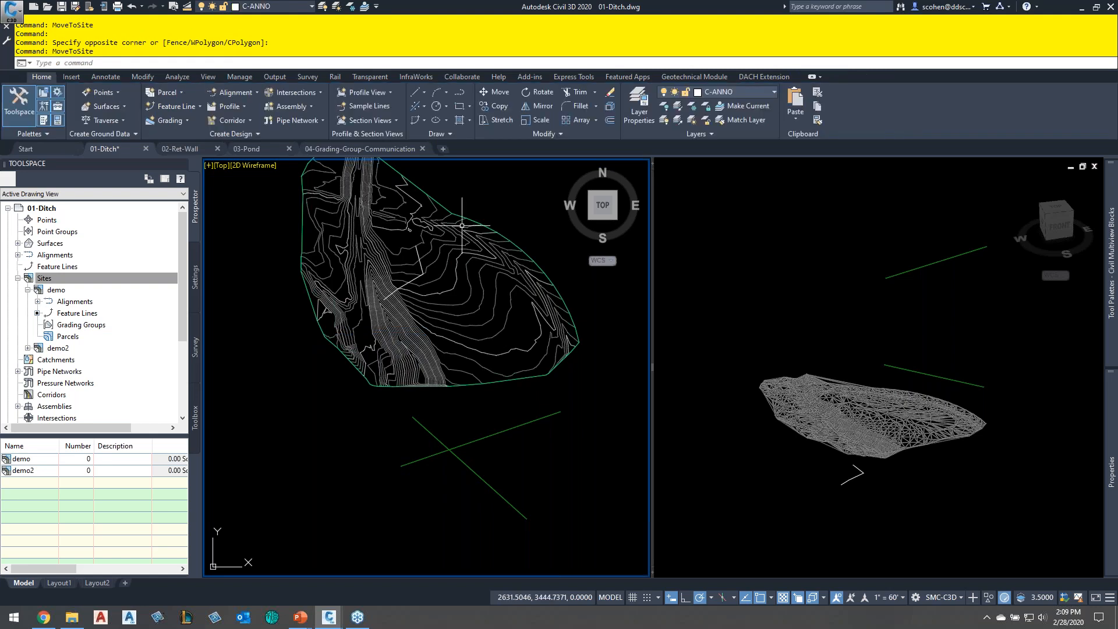
{"action": "left_click", "coordinate": [479, 467]}
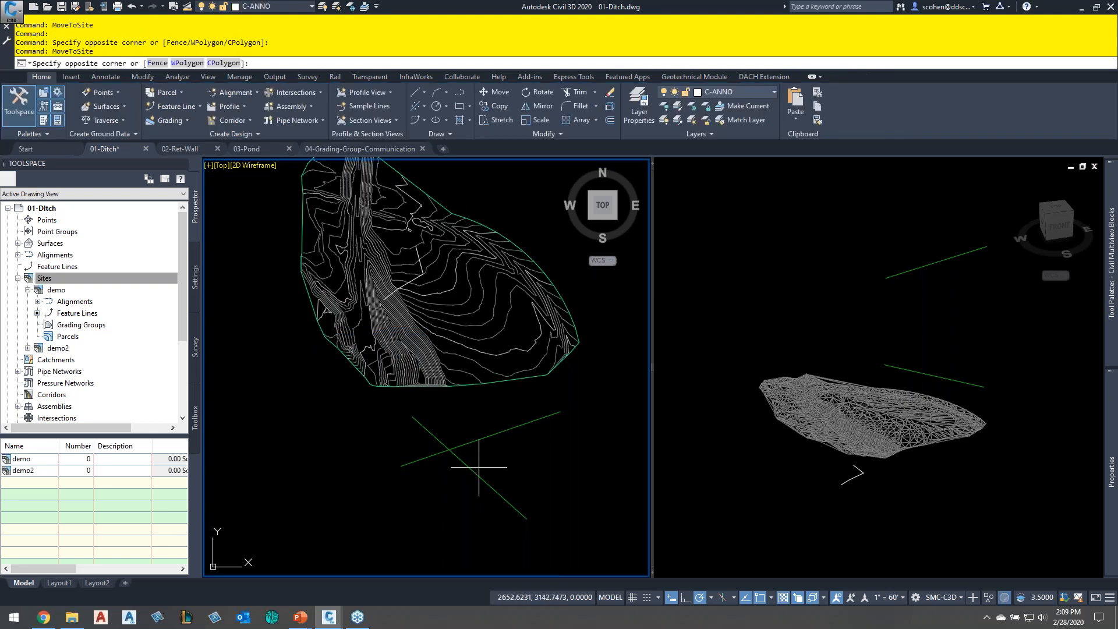
{"action": "left_click", "coordinate": [455, 471]}
{"action": "right_click", "coordinate": [325, 437]}
{"action": "left_click", "coordinate": [422, 267]}
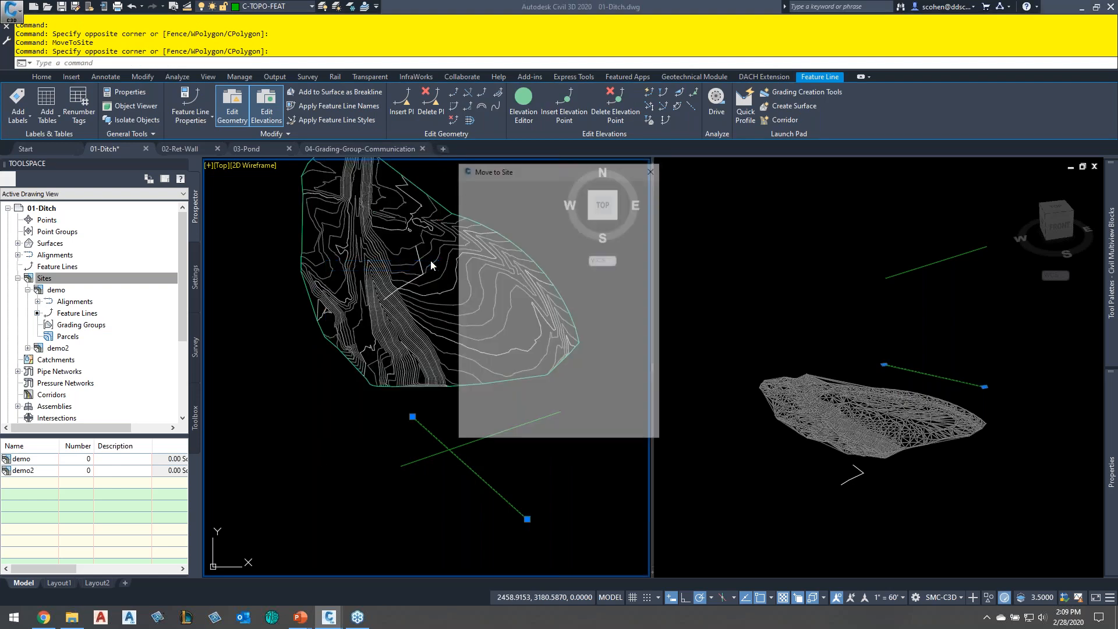
{"action": "left_click", "coordinate": [534, 428]}
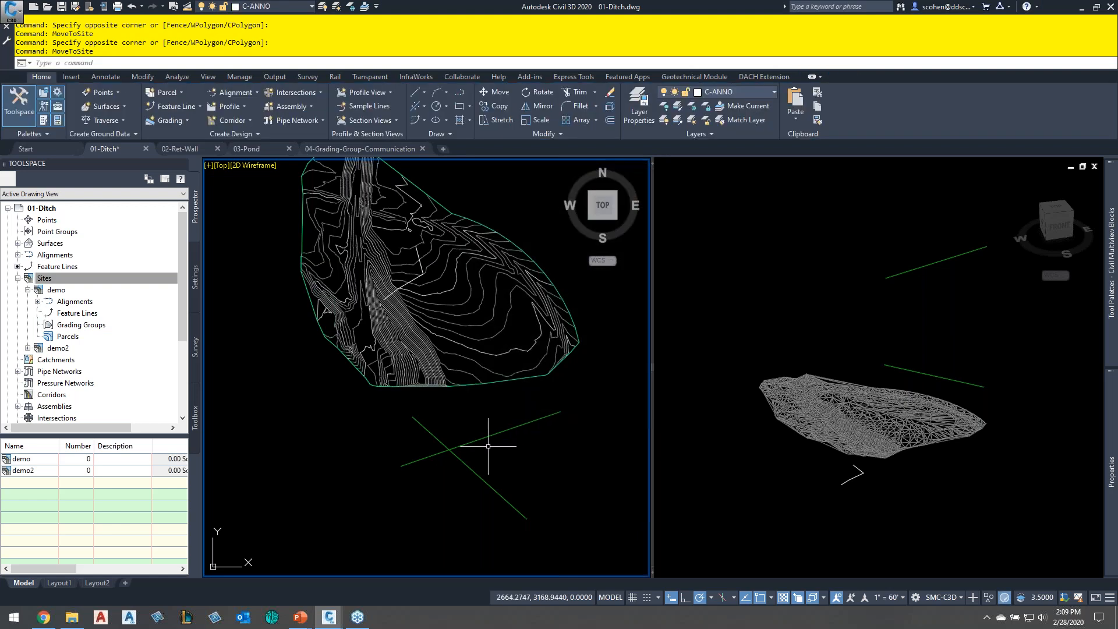
{"action": "key", "text": "Escape"}
{"action": "key", "text": "Escape"}
{"action": "key", "text": "Escape"}
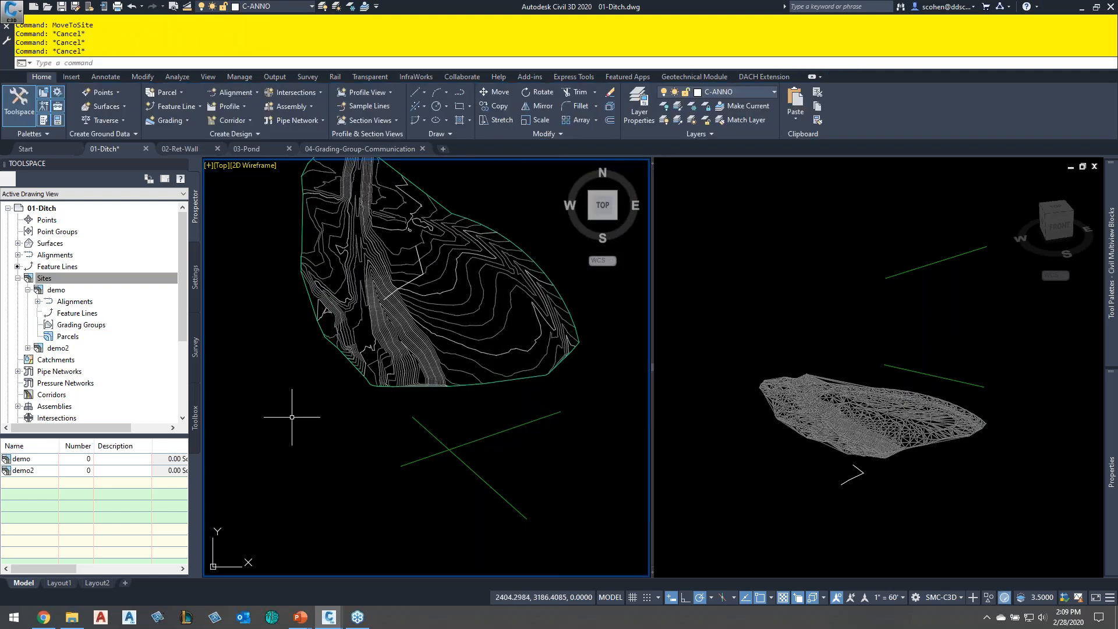
Browse the feature line collections of sites demo and demo2 and of the drawing in Prospector
{"action": "left_click", "coordinate": [27, 347]}
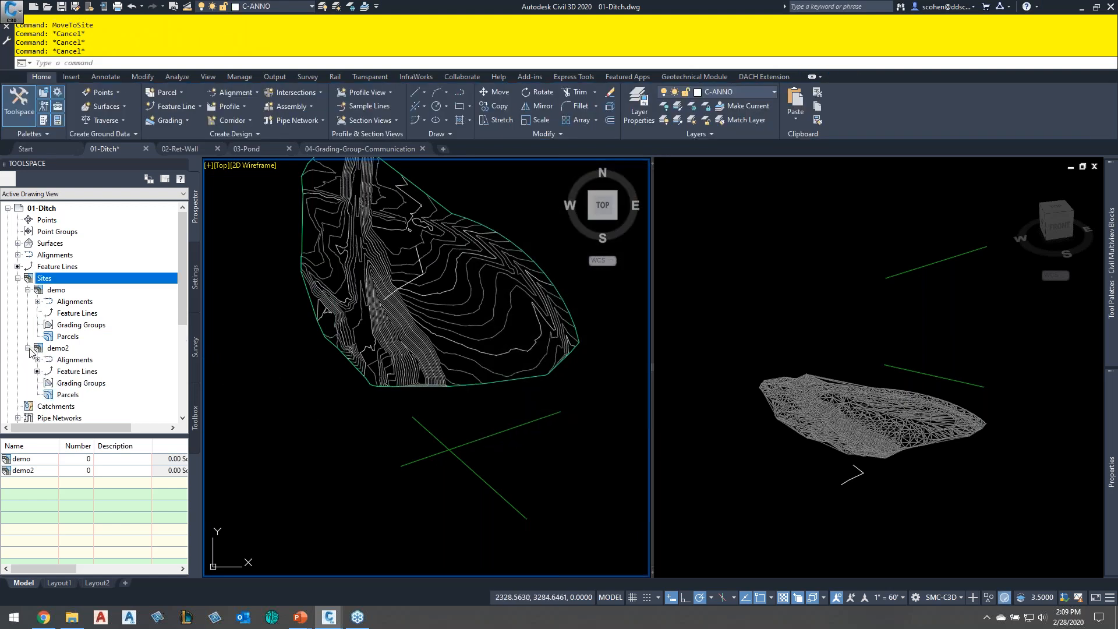
{"action": "left_click", "coordinate": [76, 314]}
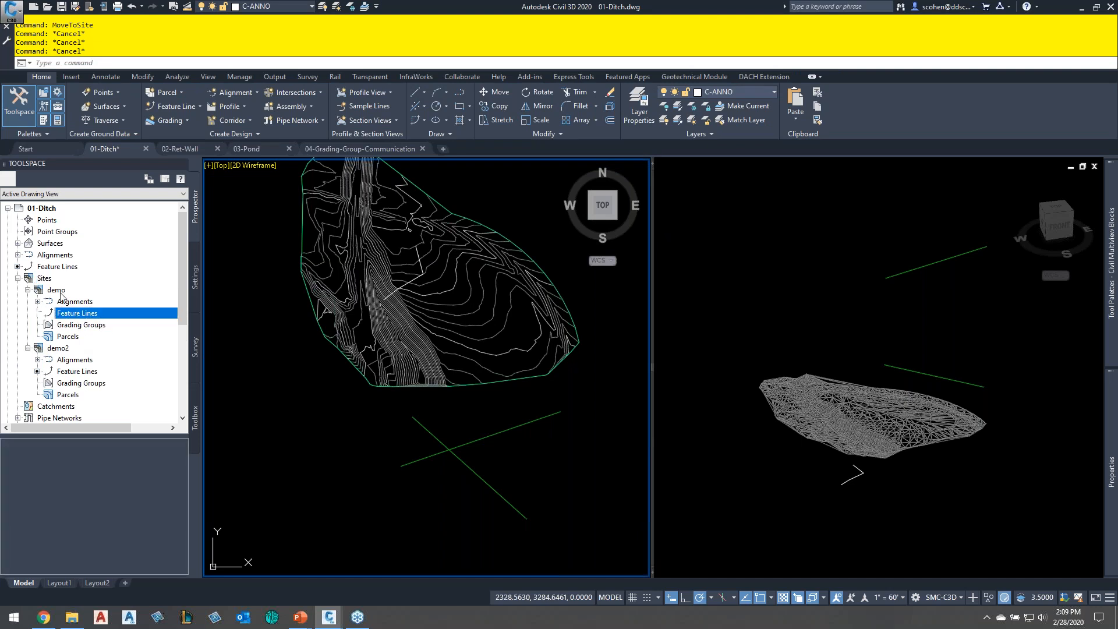
{"action": "left_click", "coordinate": [58, 267]}
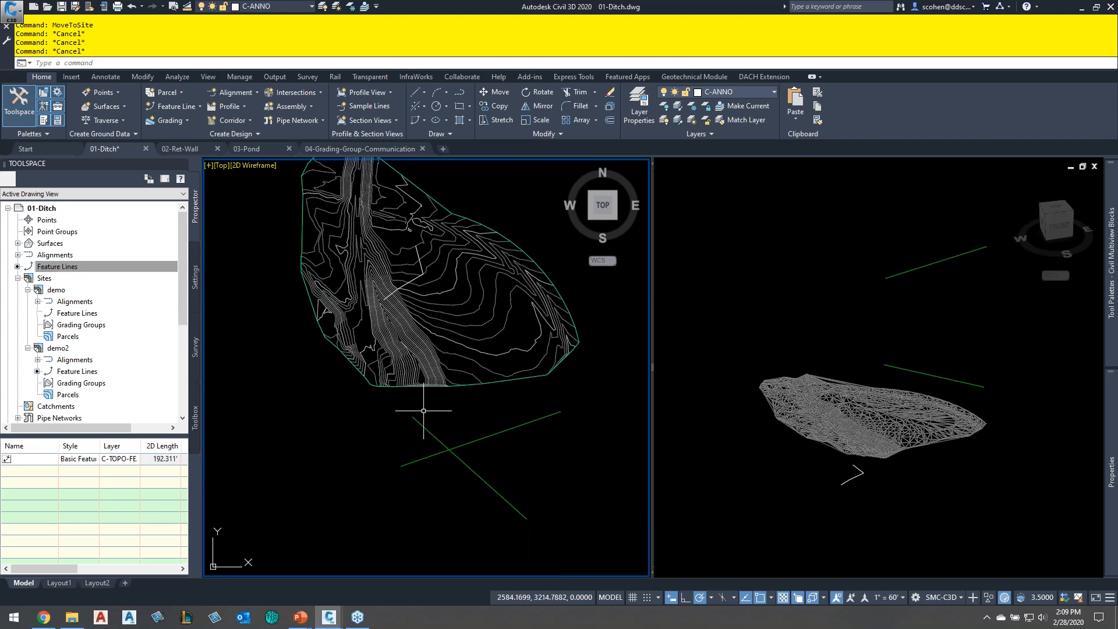
Delete both crossing feature lines from the drawing
{"action": "left_click", "coordinate": [476, 421]}
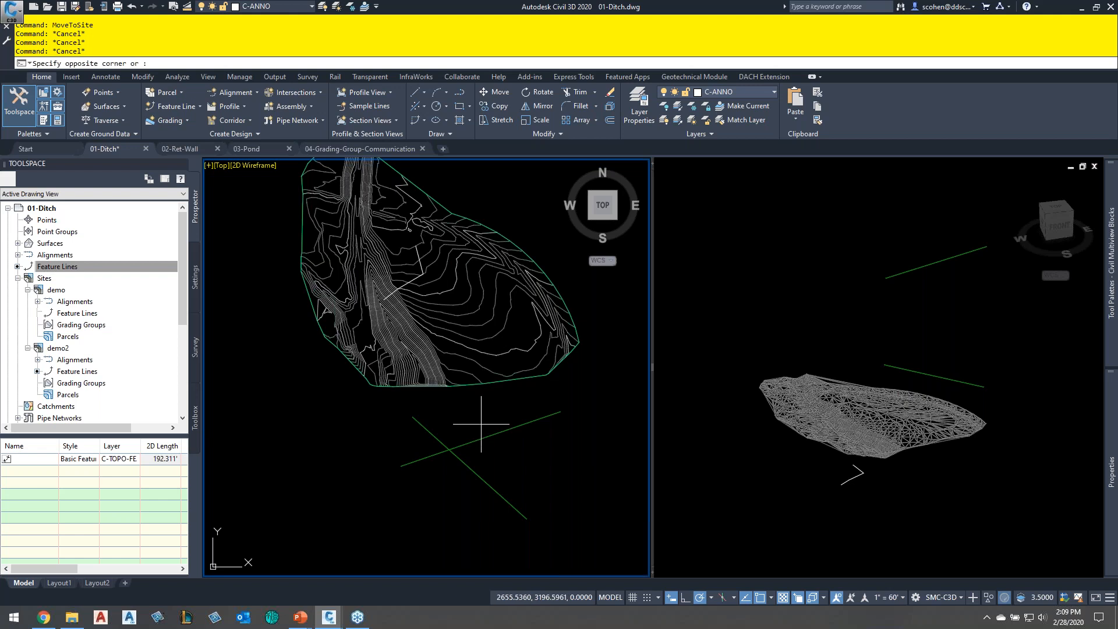
{"action": "left_click", "coordinate": [412, 504]}
{"action": "key", "text": "Delete"}
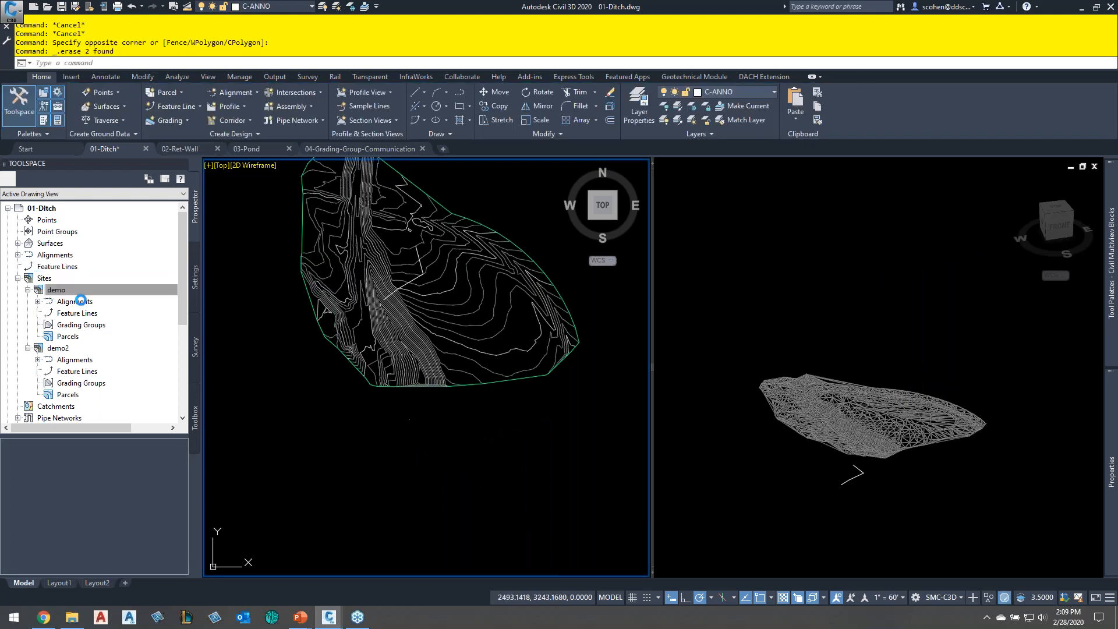
Delete sites demo and demo2, then run an AUDIT of the drawing
{"action": "left_click", "coordinate": [70, 289]}
{"action": "right_click", "coordinate": [73, 290]}
{"action": "left_click", "coordinate": [117, 315]}
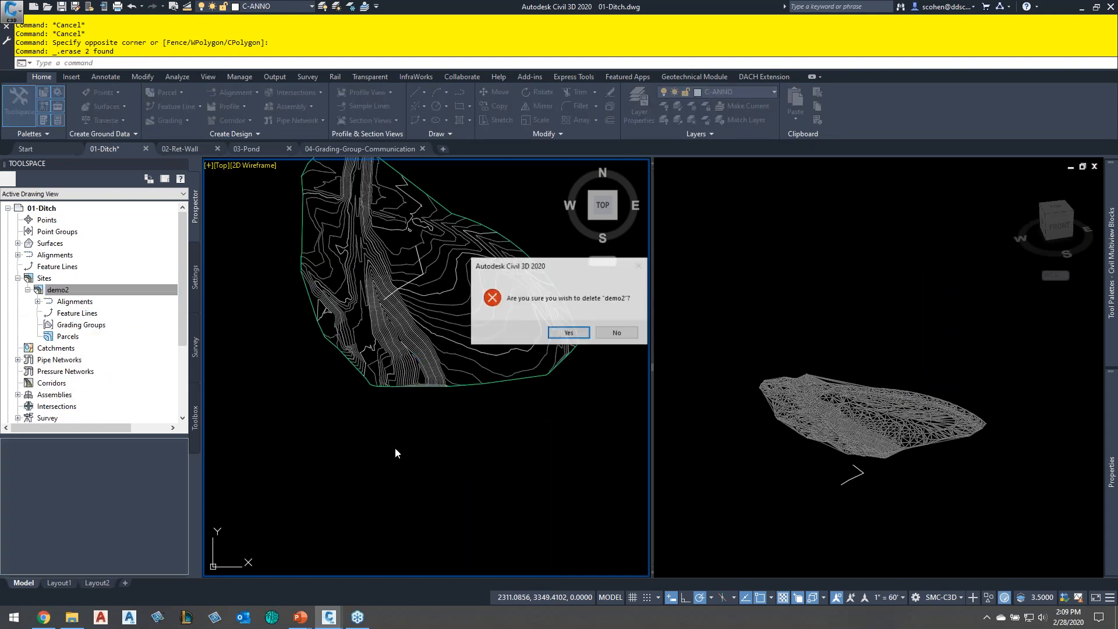
{"action": "left_click", "coordinate": [573, 330]}
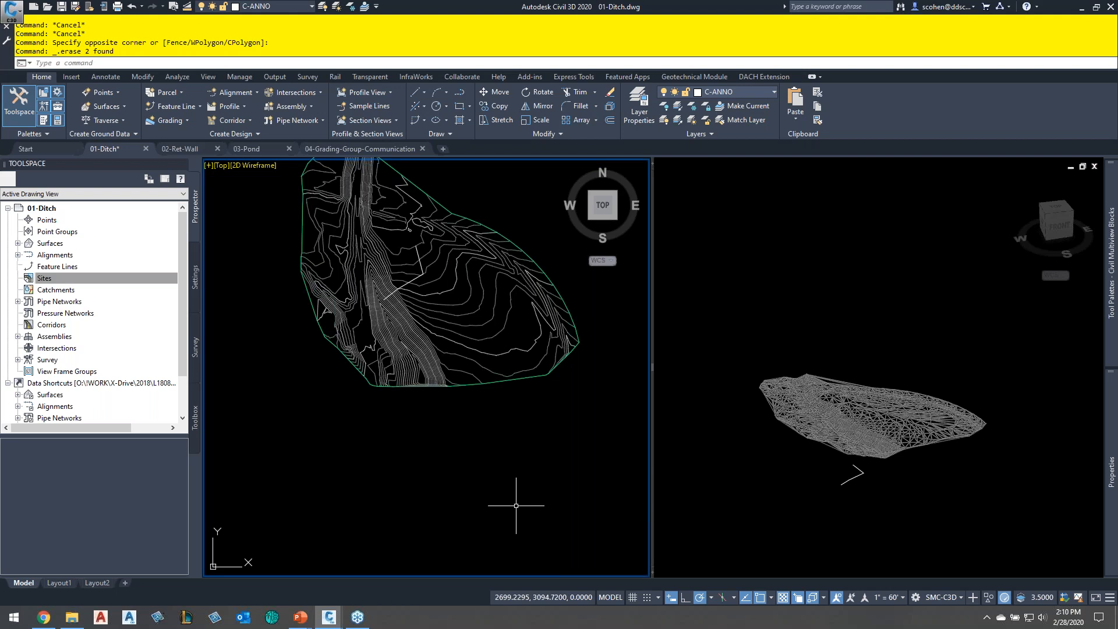
{"action": "type", "text": "au"}
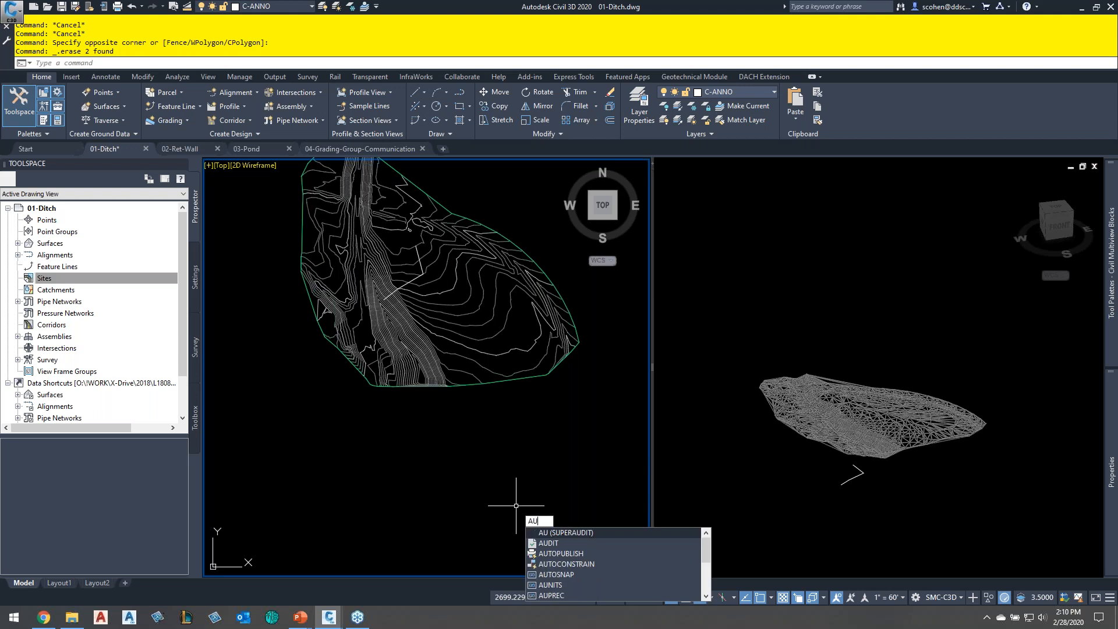
{"action": "key", "text": "Return"}
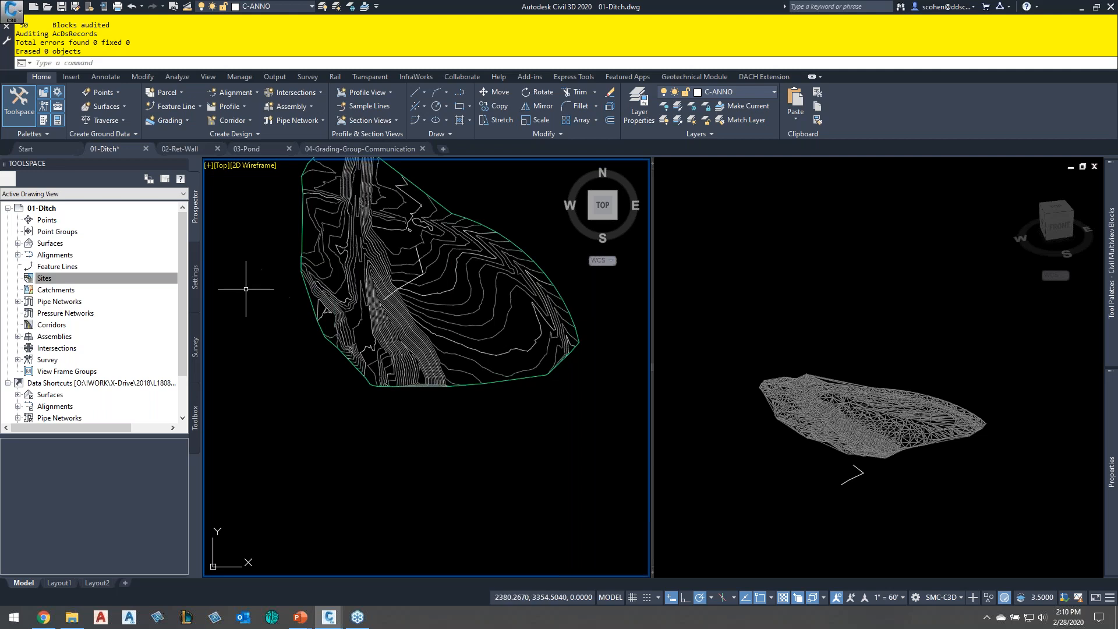
Browse the Feature Line Styles under General Multipurpose Styles in the Settings tree
{"action": "left_click", "coordinate": [197, 279]}
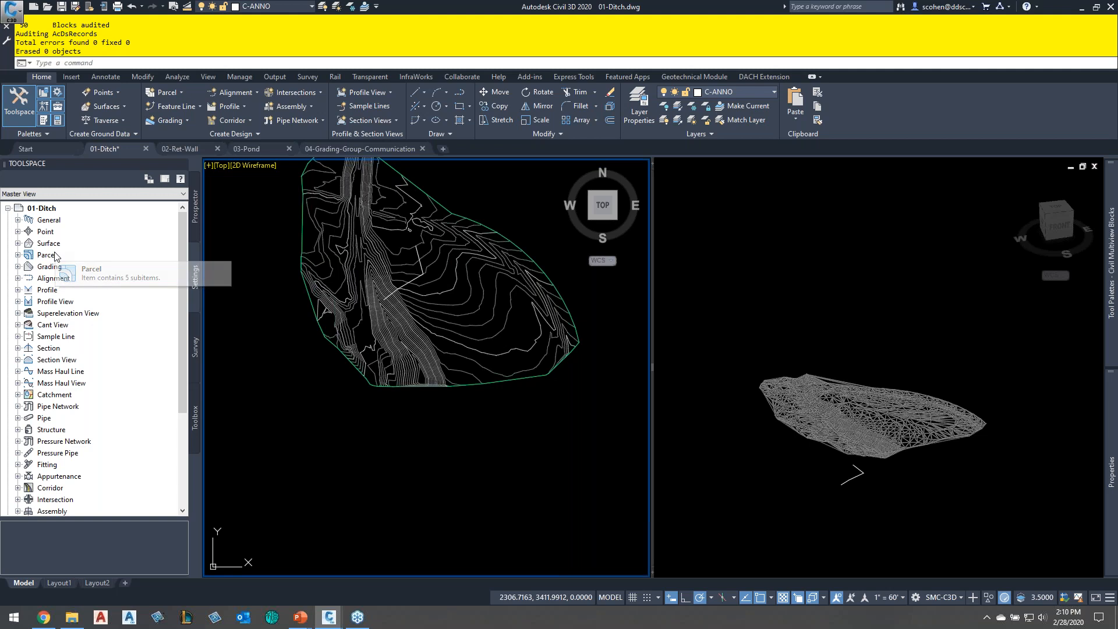
{"action": "left_click", "coordinate": [19, 221]}
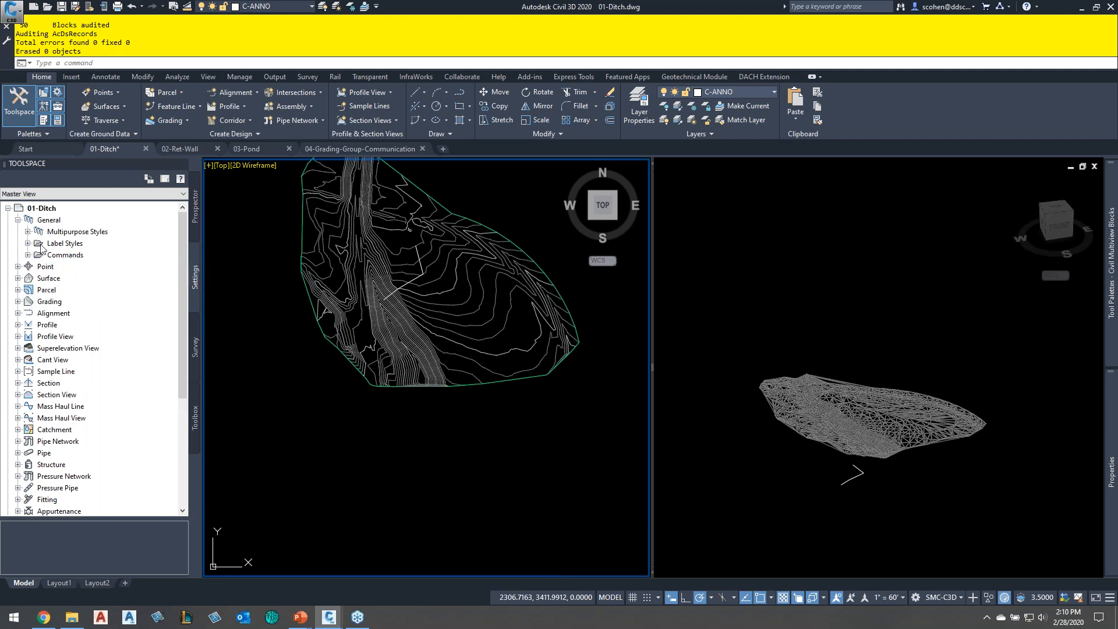
{"action": "left_click", "coordinate": [27, 232]}
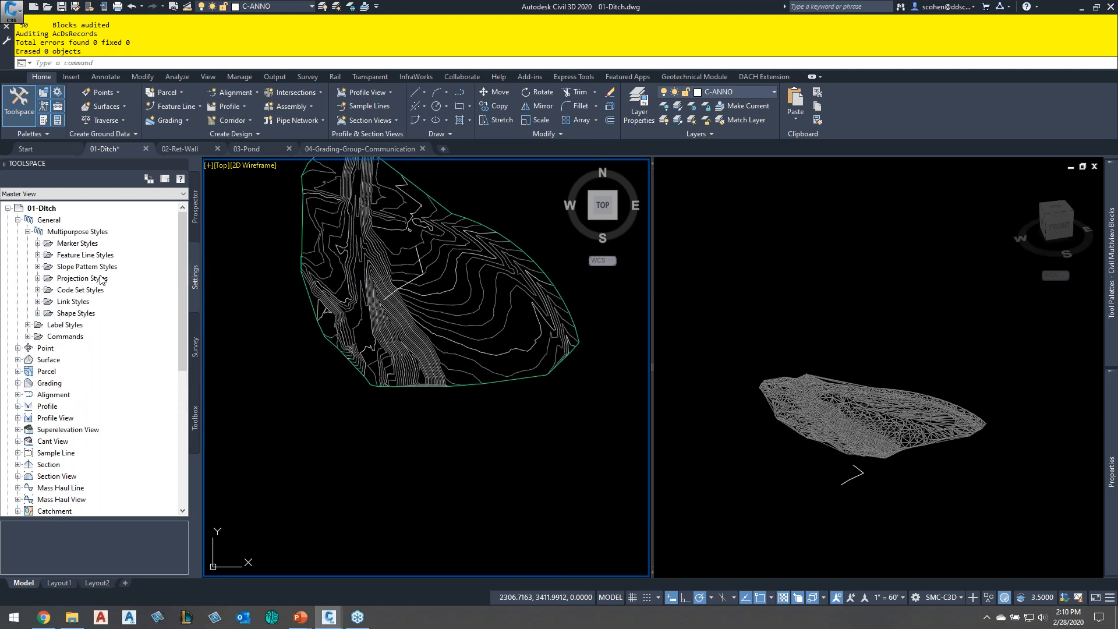
{"action": "left_click", "coordinate": [37, 255]}
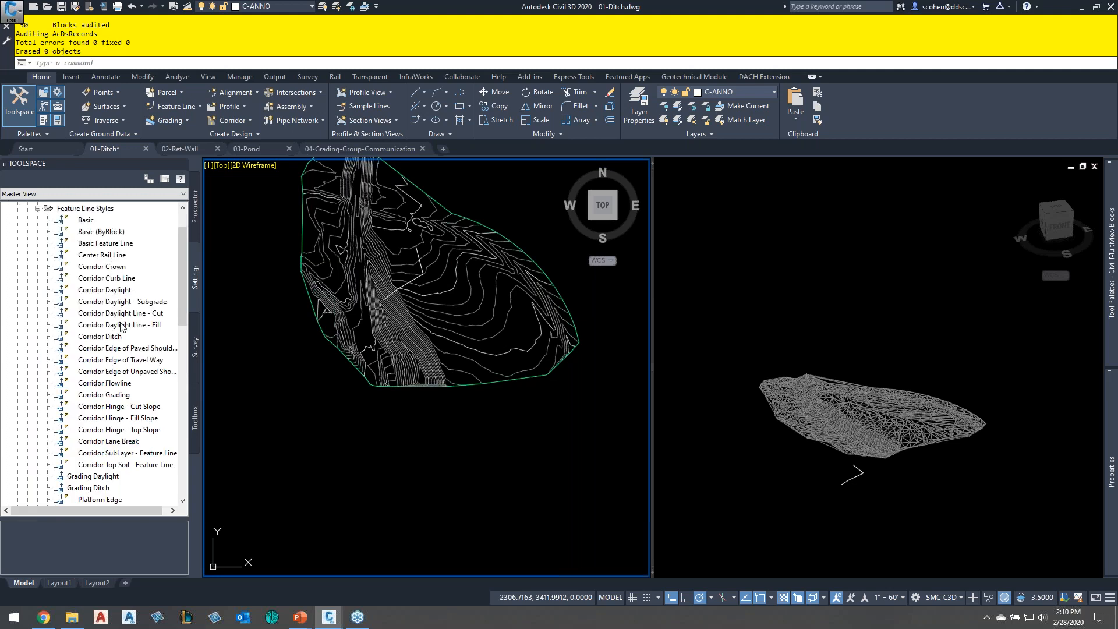
{"action": "mouse_move", "coordinate": [122, 326]}
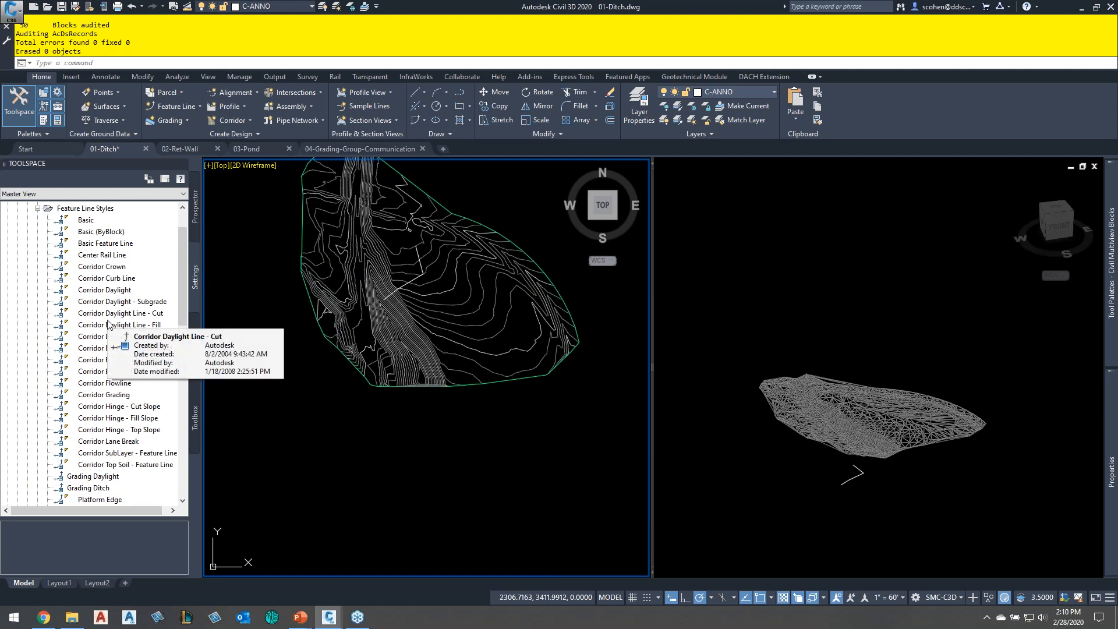
{"action": "scroll", "coordinate": [107, 352], "scroll_direction": "down", "scroll_amount": 2}
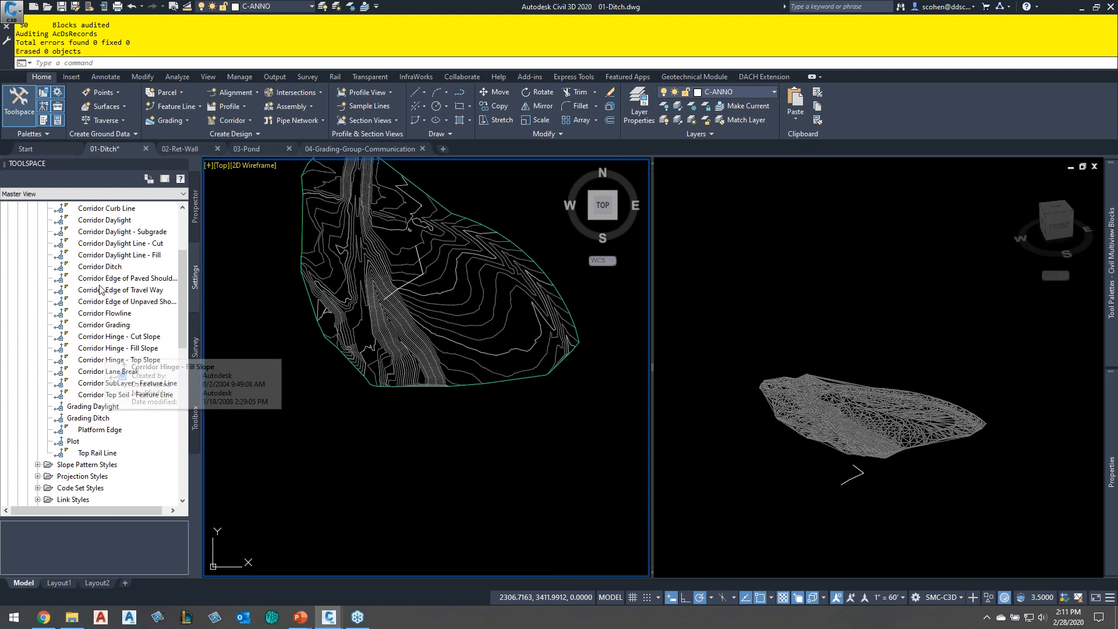
Open the Plot feature line style to review its display components, then cancel the dialog
{"action": "mouse_move", "coordinate": [100, 415]}
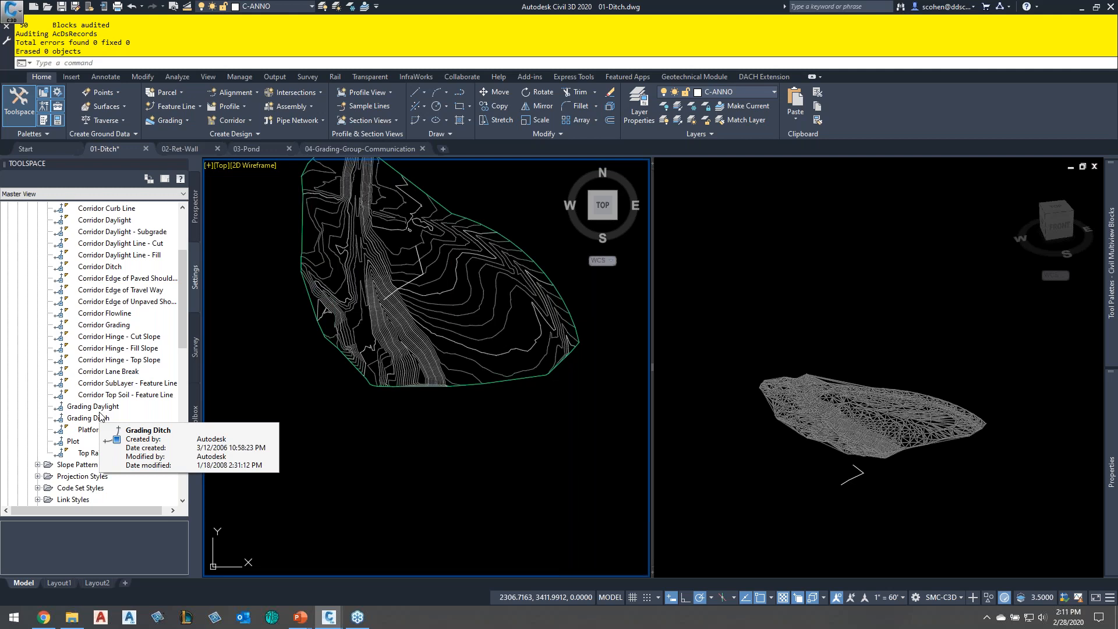
{"action": "left_click", "coordinate": [95, 407]}
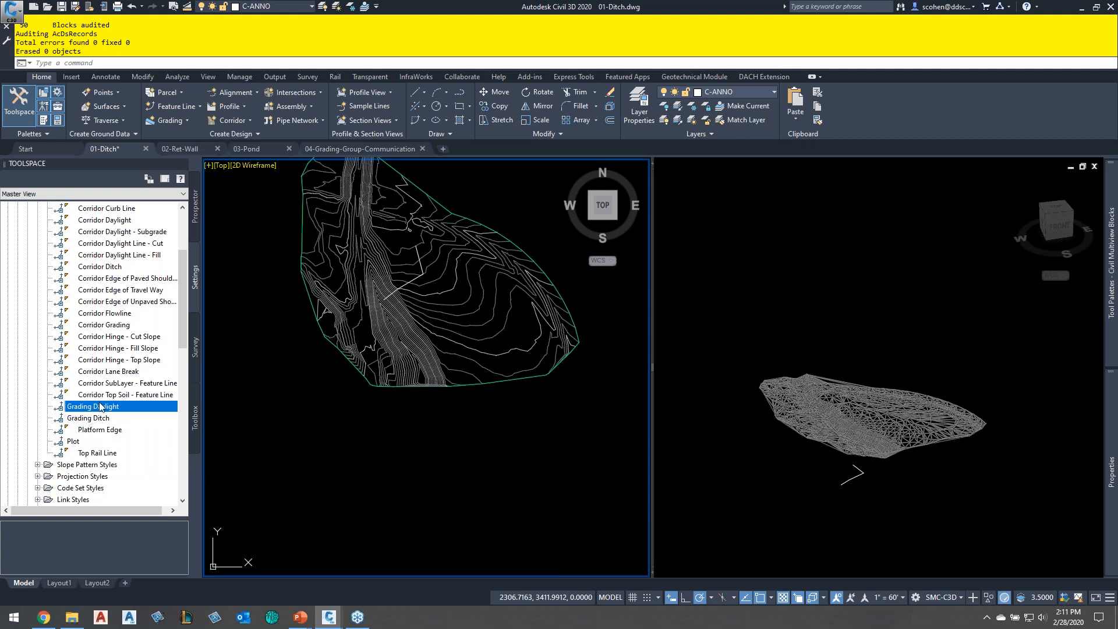
{"action": "scroll", "coordinate": [93, 407], "scroll_direction": "down", "scroll_amount": 2}
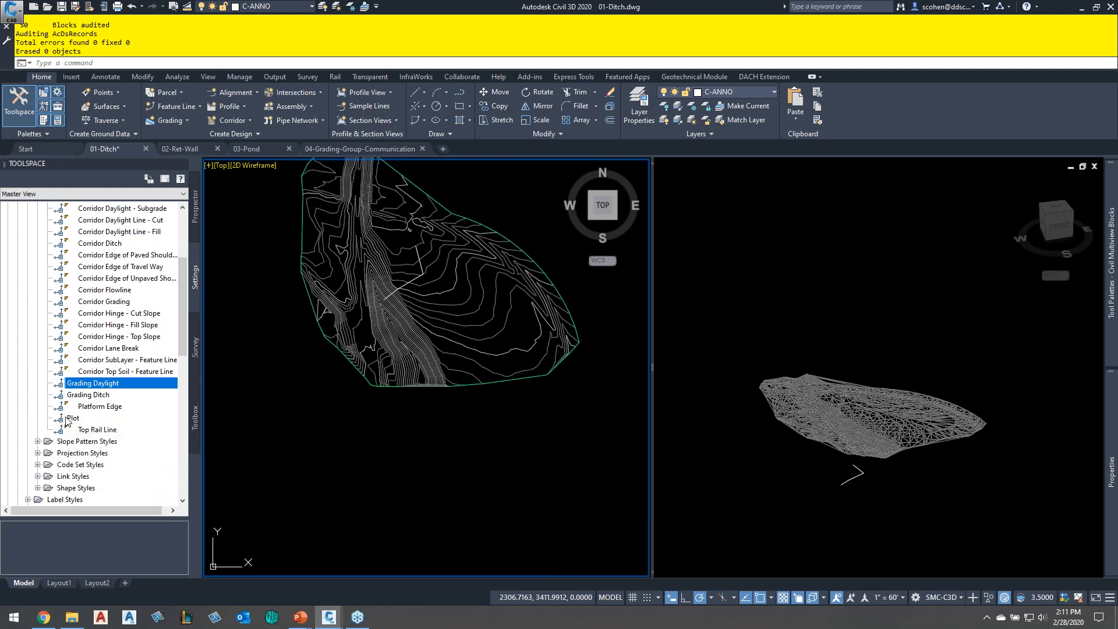
{"action": "right_click", "coordinate": [75, 417]}
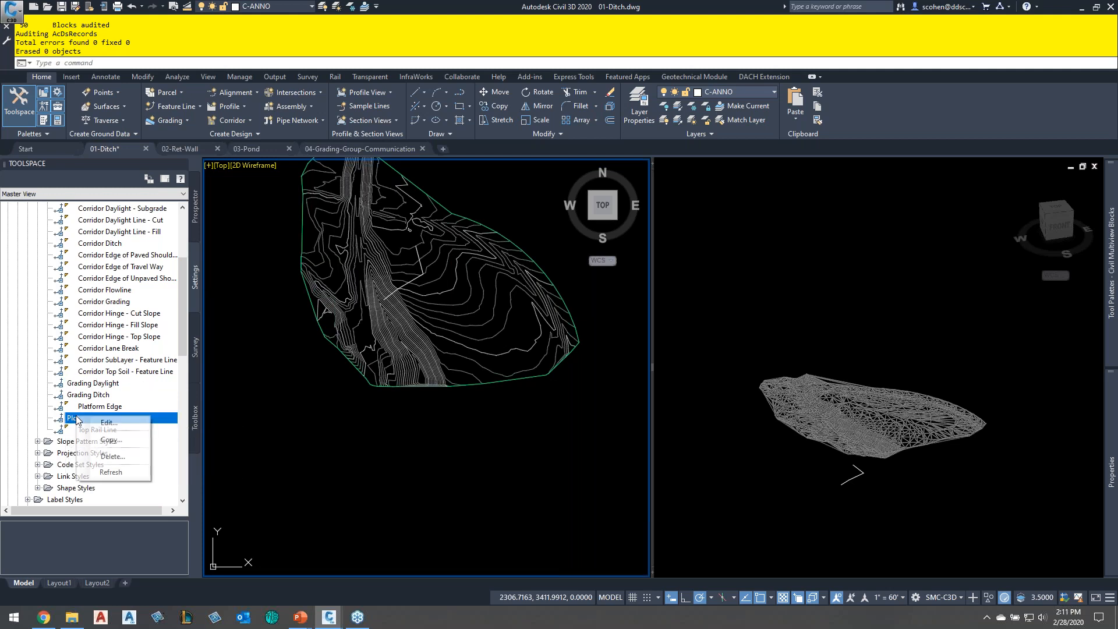
{"action": "left_click", "coordinate": [109, 422]}
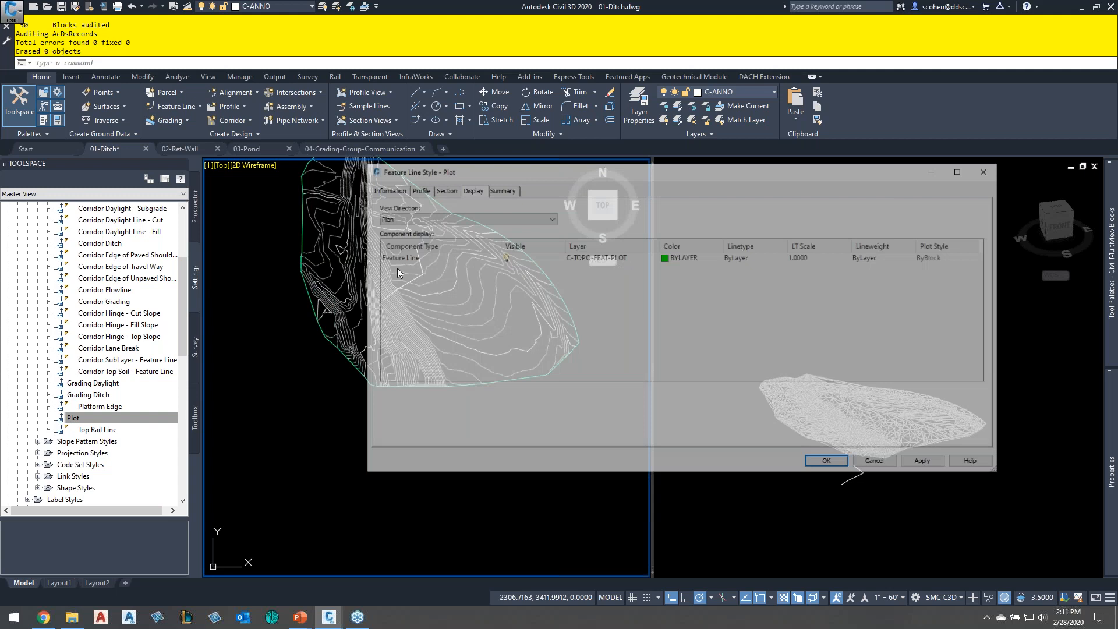
{"action": "left_click", "coordinate": [396, 262]}
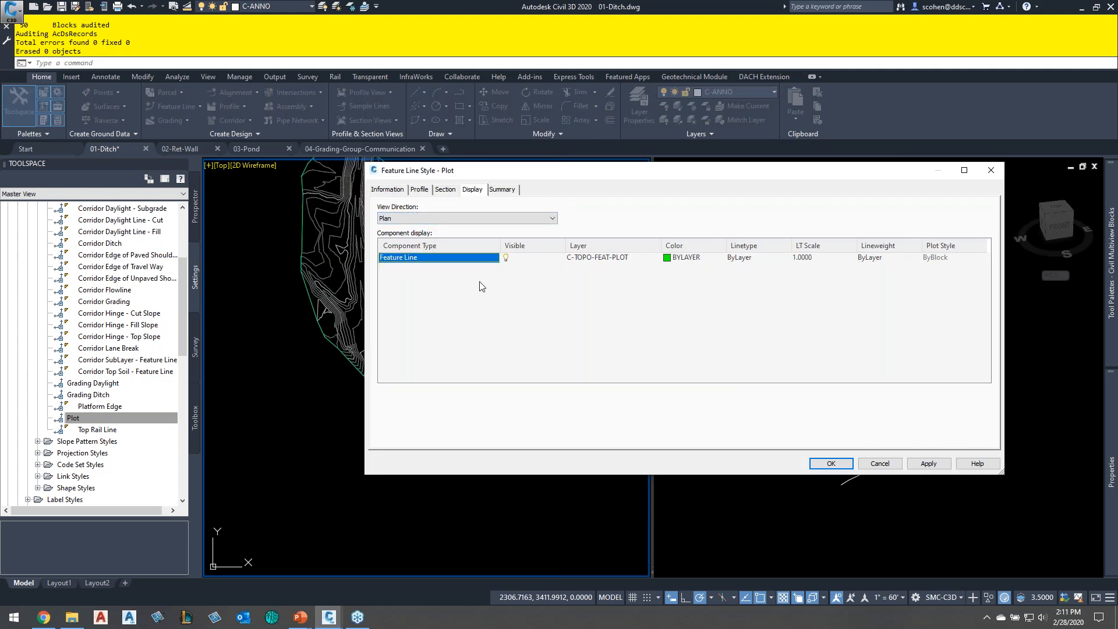
{"action": "left_click", "coordinate": [891, 465]}
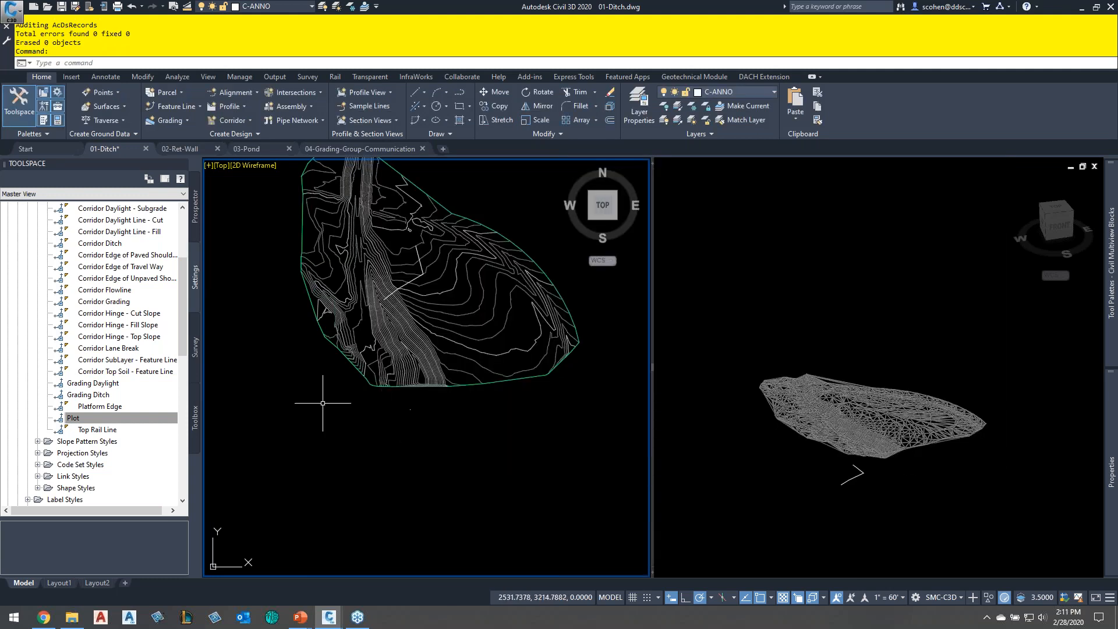
Browse the Grading Styles and the Basic Set grading criteria in the Settings tree, then collapse Grading
{"action": "left_click", "coordinate": [99, 418]}
{"action": "scroll", "coordinate": [99, 361], "scroll_direction": "down", "scroll_amount": 2}
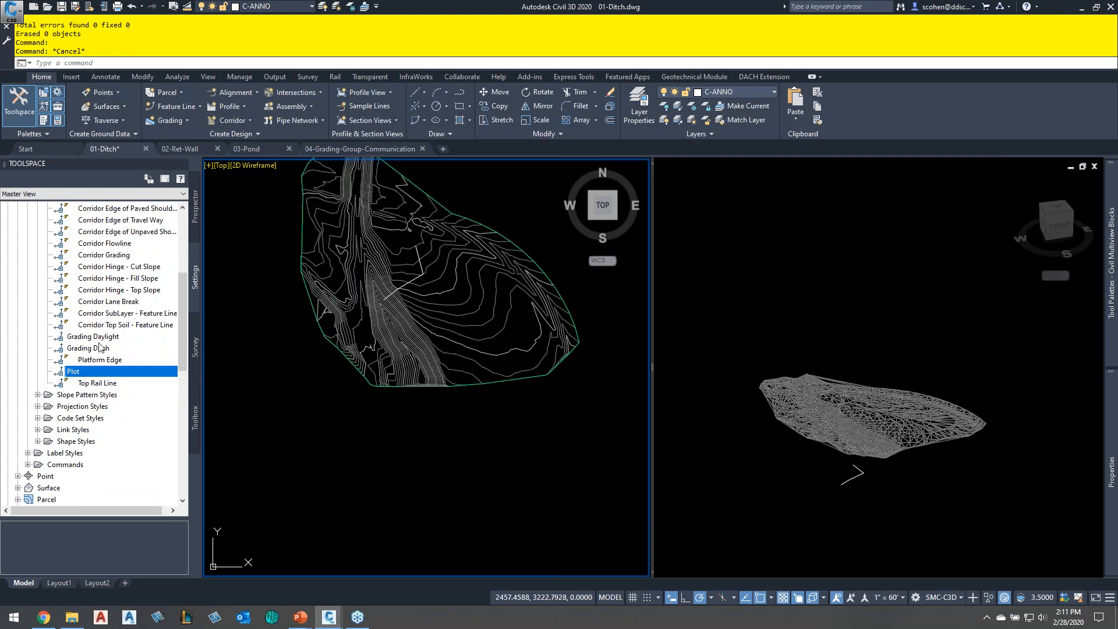
{"action": "scroll", "coordinate": [99, 350], "scroll_direction": "down", "scroll_amount": 3}
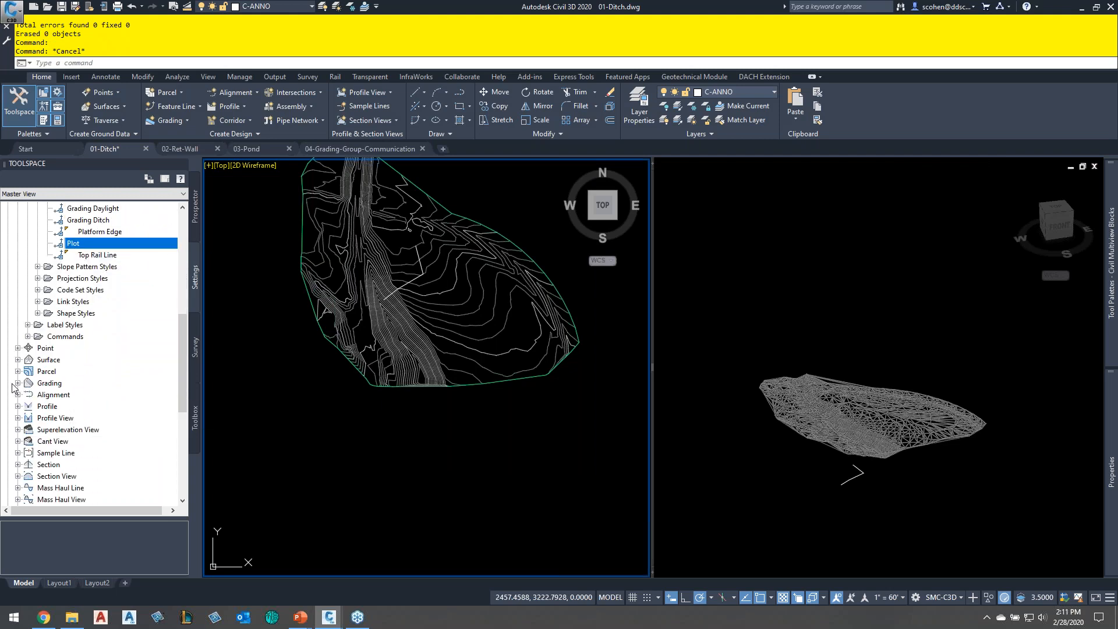
{"action": "left_click", "coordinate": [18, 383]}
{"action": "left_click", "coordinate": [27, 394]}
{"action": "scroll", "coordinate": [28, 408], "scroll_direction": "down", "scroll_amount": 1}
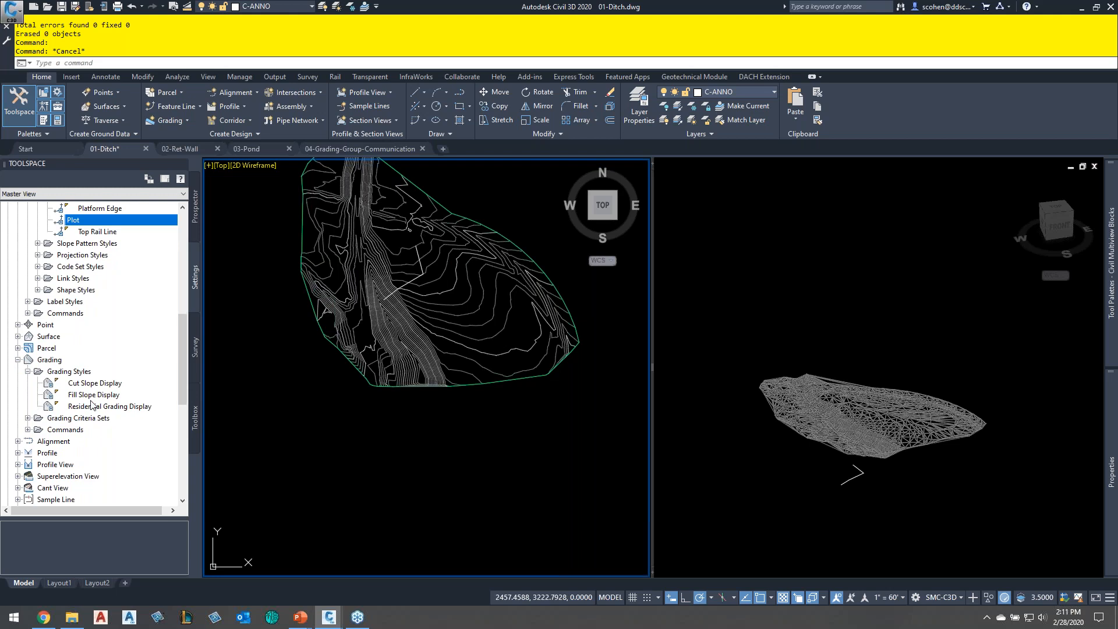
{"action": "left_click", "coordinate": [28, 418]}
{"action": "left_click", "coordinate": [38, 429]}
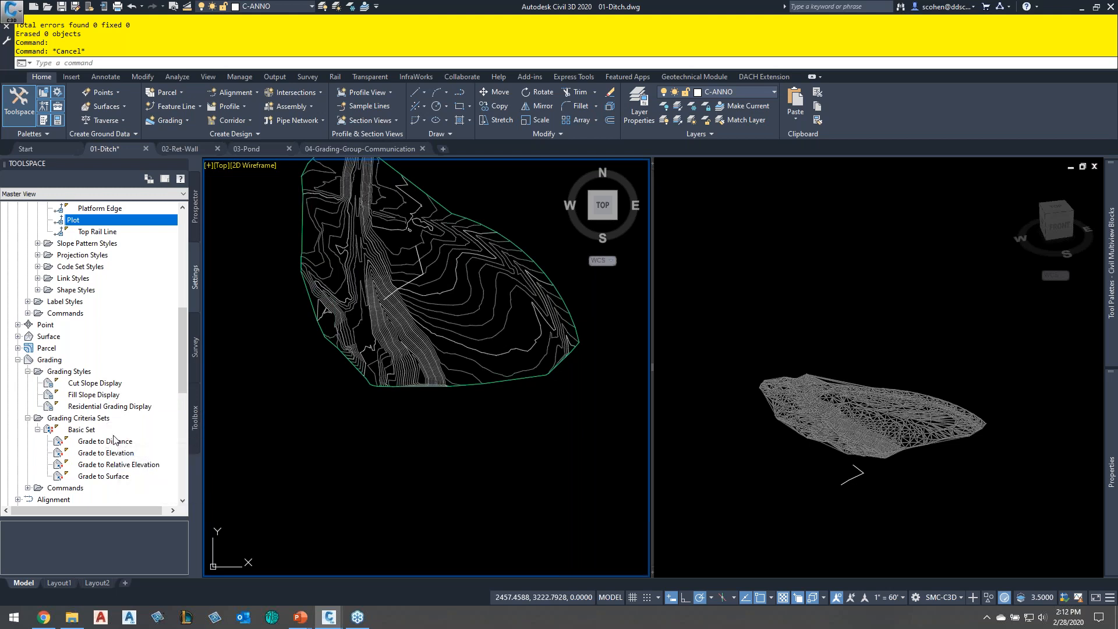
{"action": "left_click", "coordinate": [27, 417]}
{"action": "left_click", "coordinate": [18, 360]}
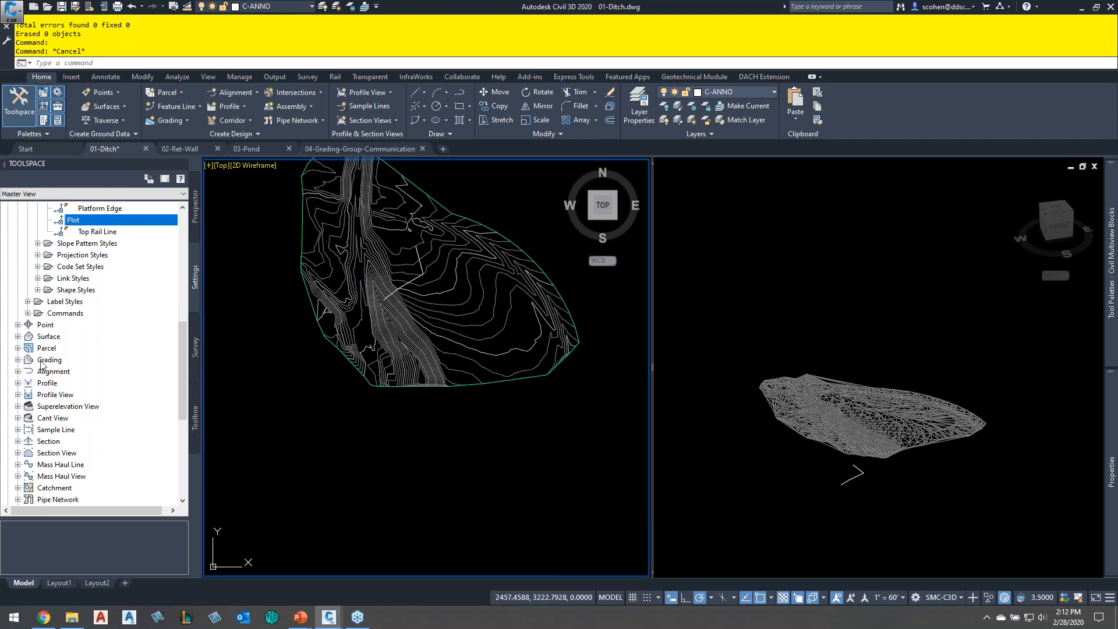
{"action": "scroll", "coordinate": [41, 365], "scroll_direction": "up", "scroll_amount": 8}
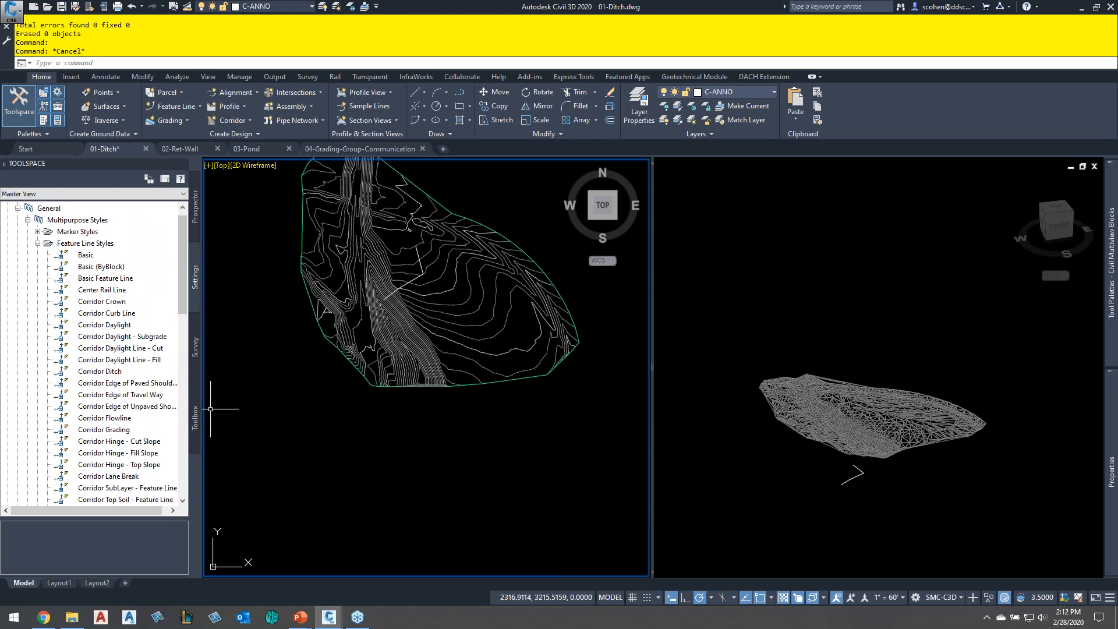
Switch to the Grading Objects presentation slides
{"action": "key", "text": "alt+Tab"}
{"action": "key", "text": "Tab"}
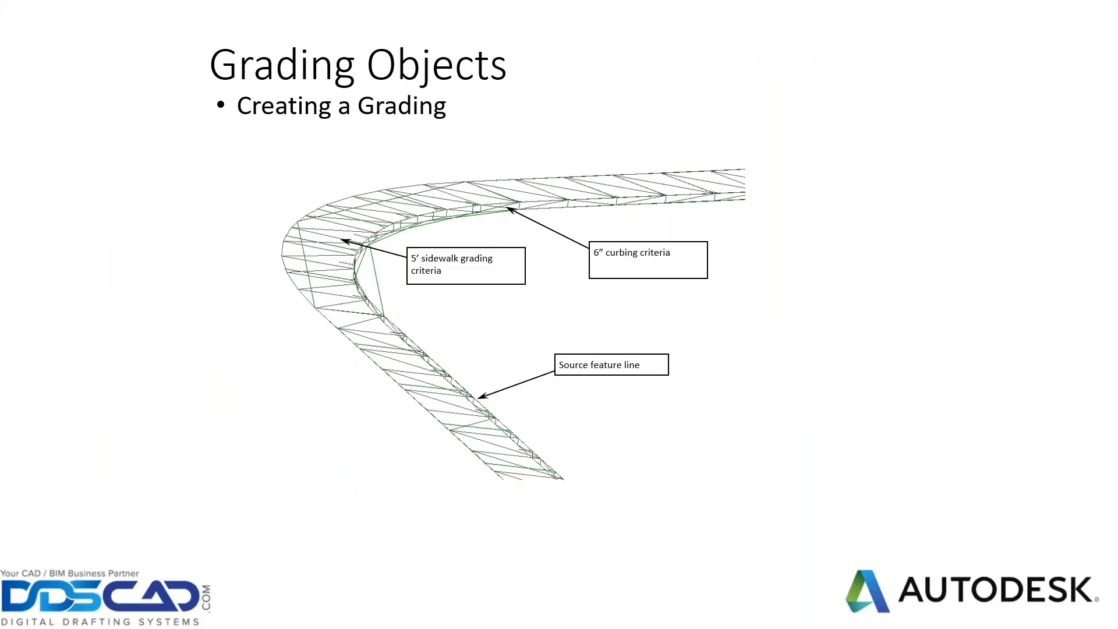
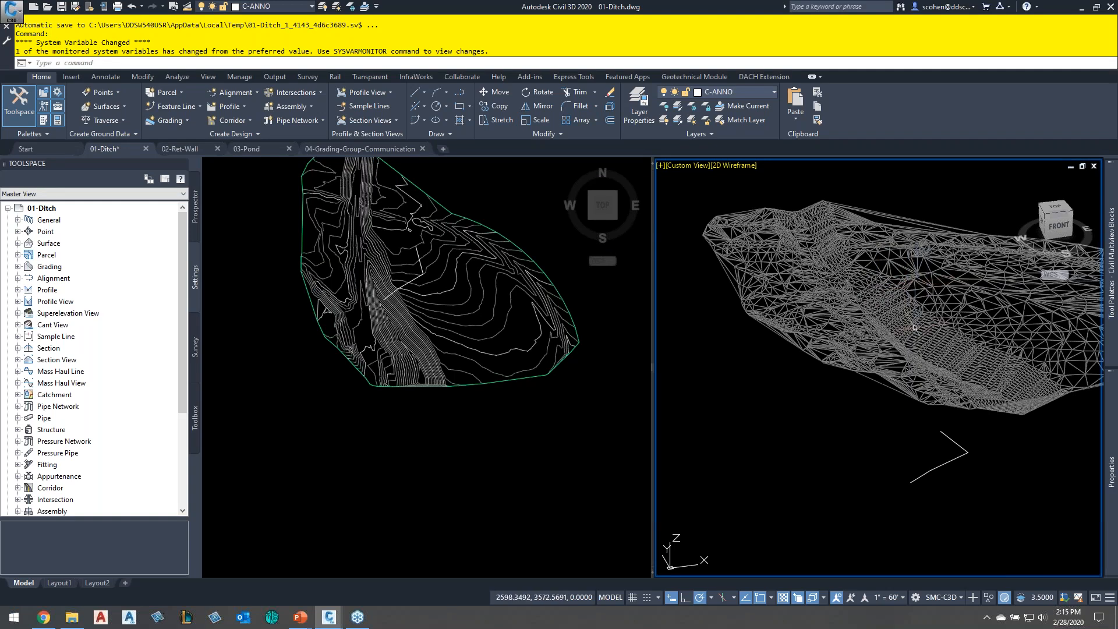
Examine the existing 2D polyline in the plan and 3D viewports
{"action": "middle_click_drag", "start_coordinate": [915, 327], "coordinate": [843, 324]}
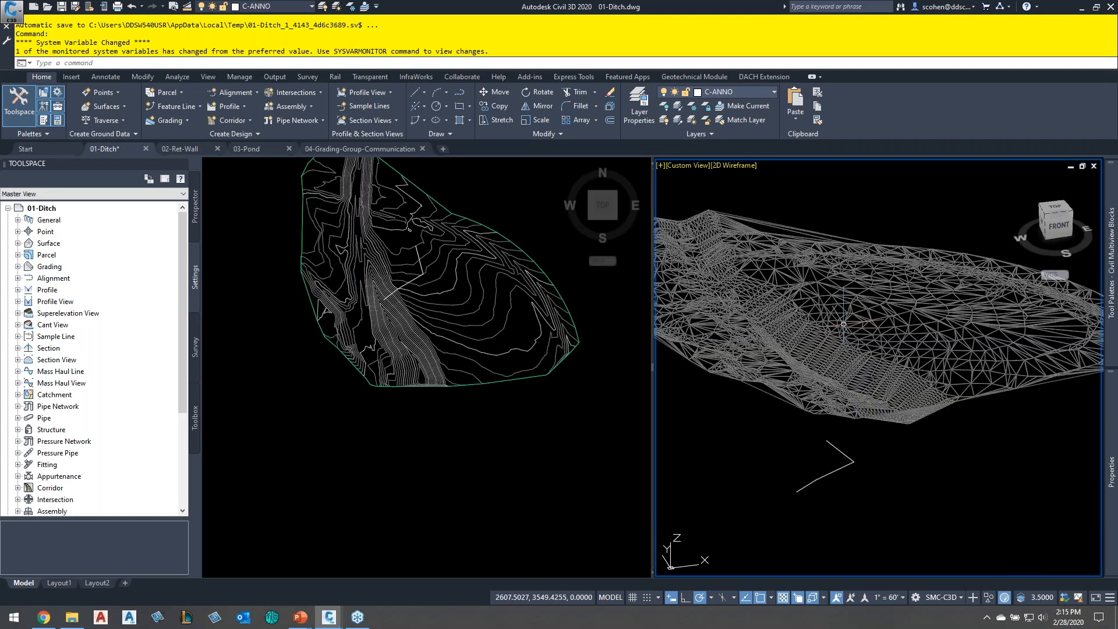
{"action": "left_click", "coordinate": [410, 269]}
{"action": "scroll", "coordinate": [409, 269], "scroll_direction": "up", "scroll_amount": 4}
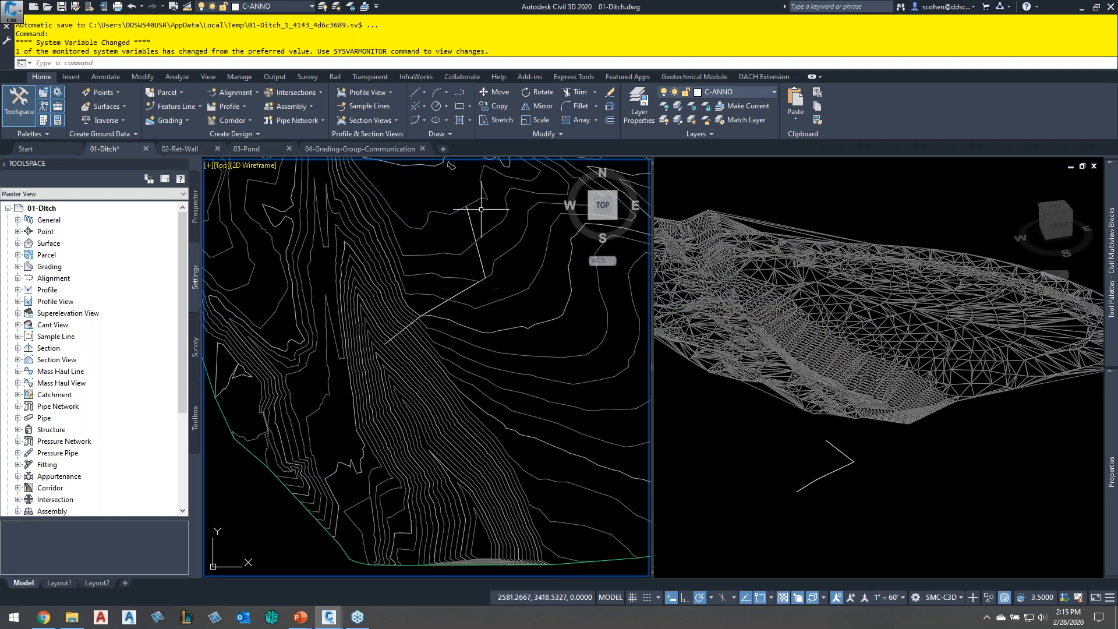
{"action": "left_click", "coordinate": [834, 487]}
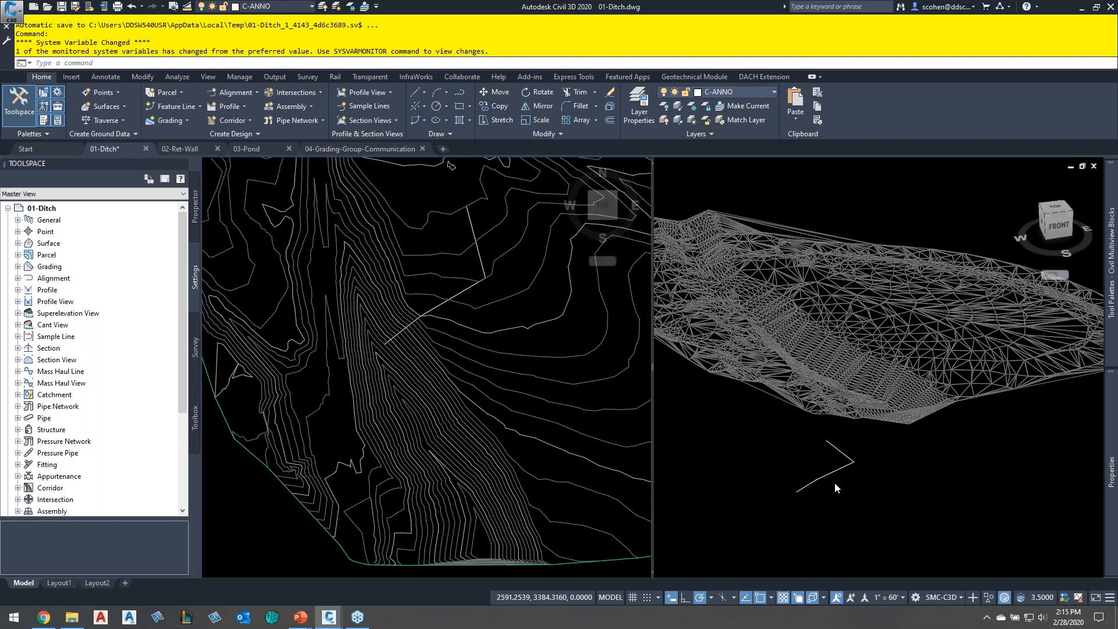
{"action": "left_click", "coordinate": [834, 482]}
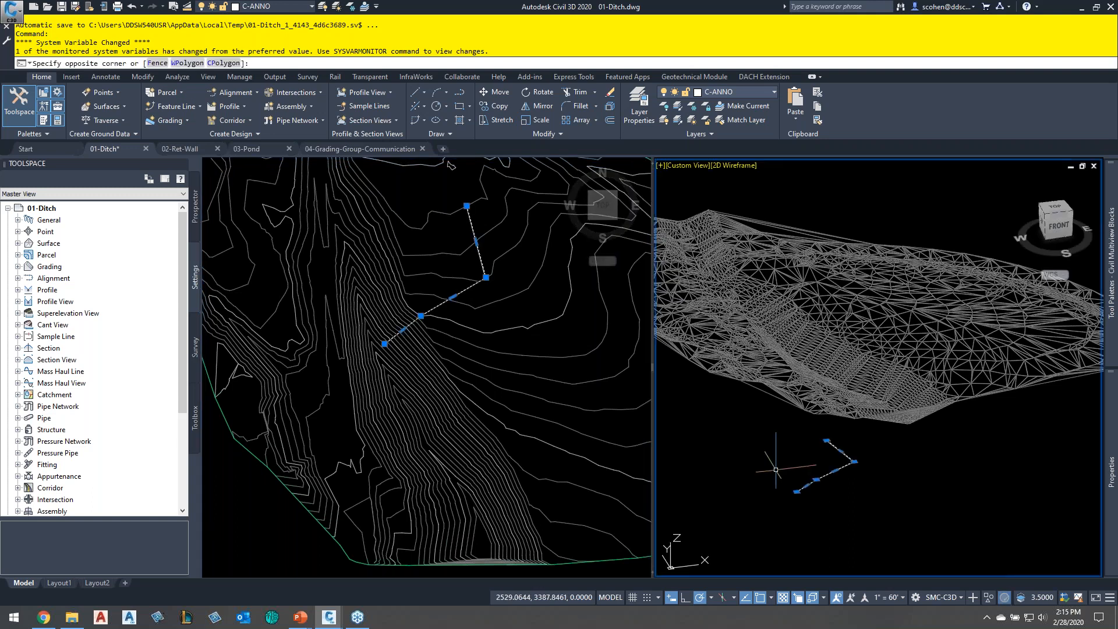
{"action": "left_click", "coordinate": [775, 470]}
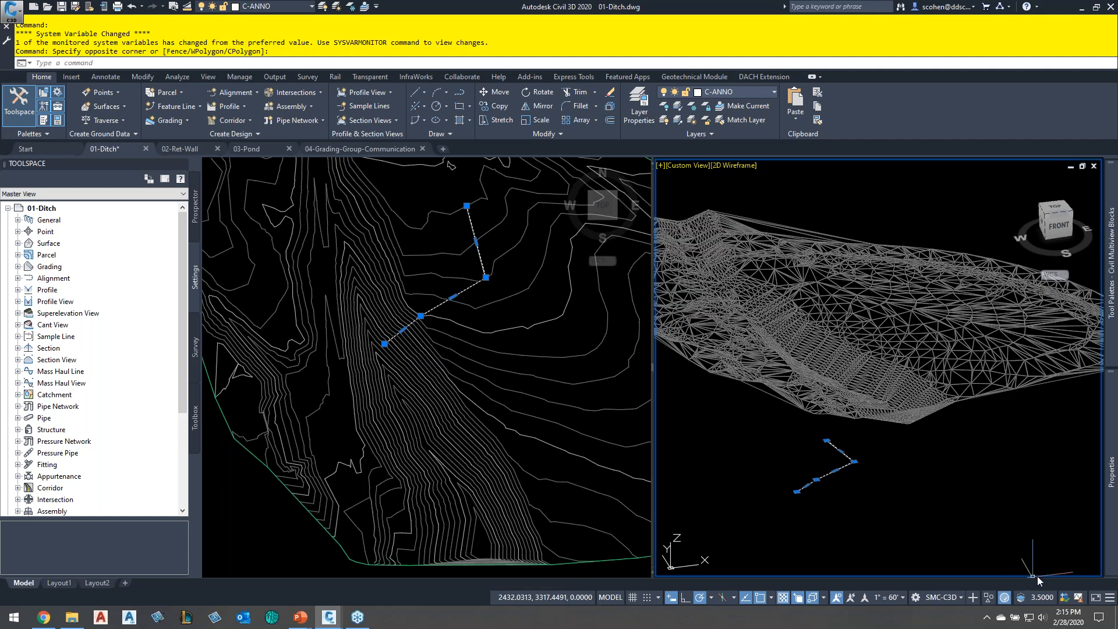
{"action": "left_click", "coordinate": [1110, 598]}
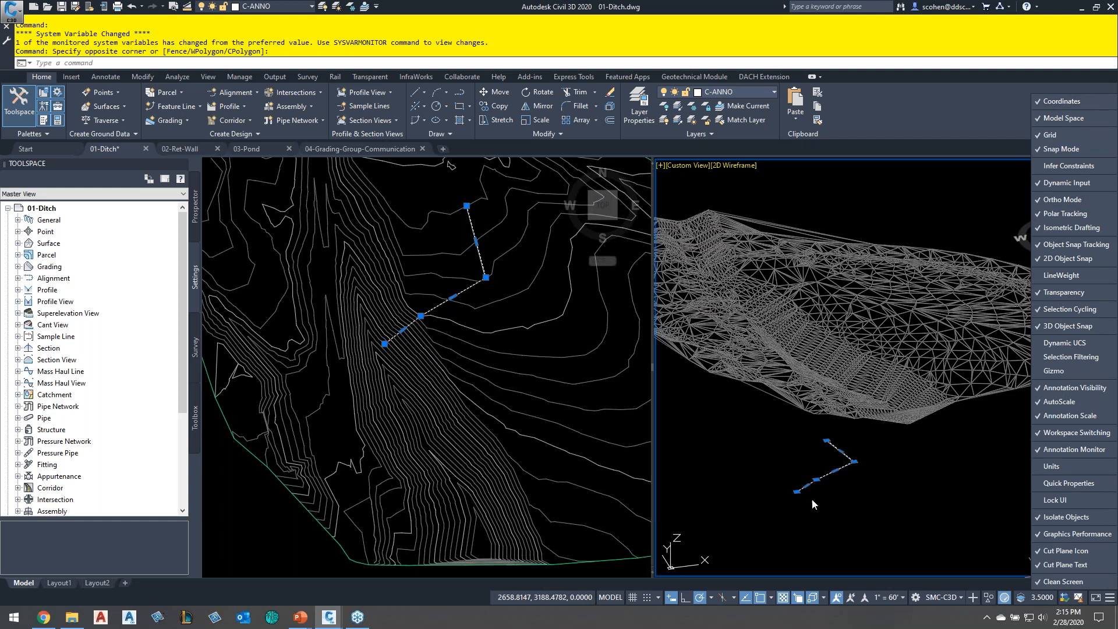
{"action": "left_click", "coordinate": [729, 492]}
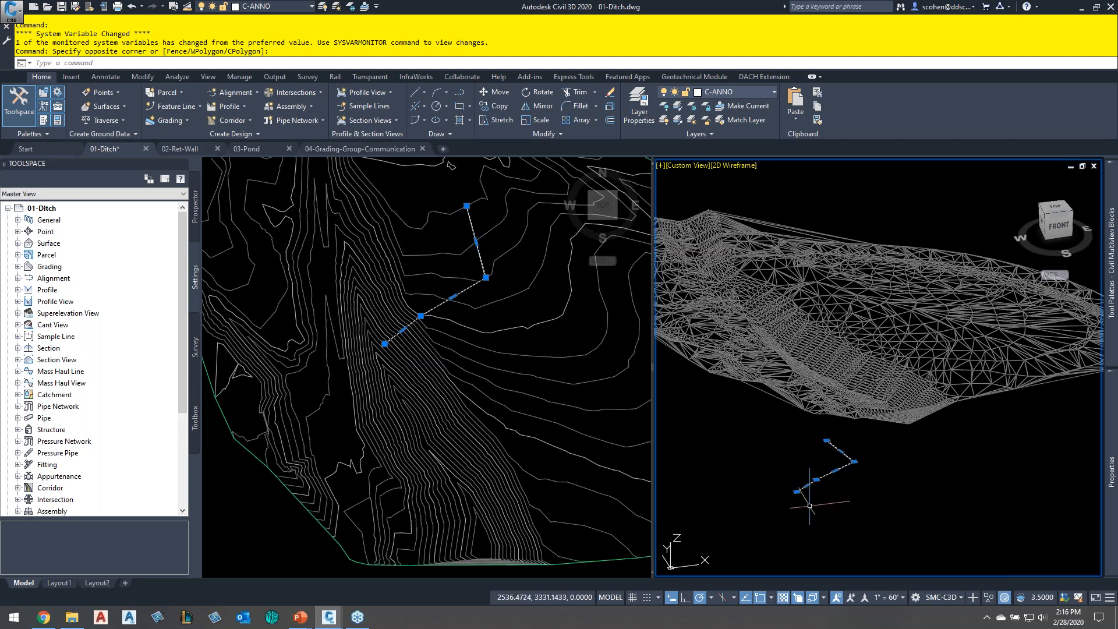
{"action": "left_click", "coordinate": [470, 354]}
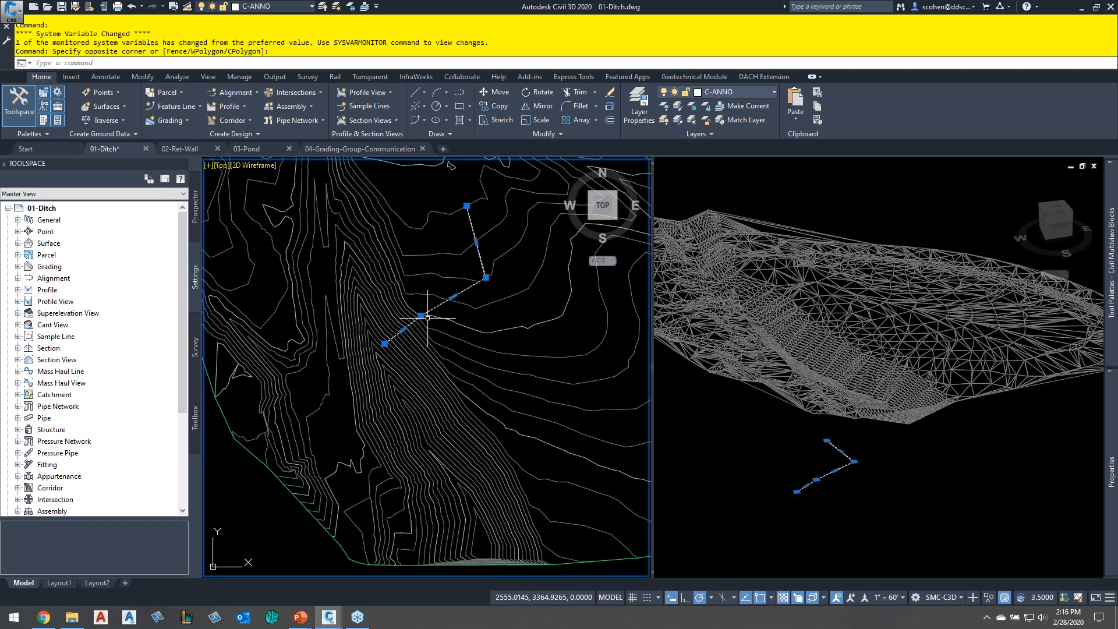
{"action": "mouse_move", "coordinate": [420, 316]}
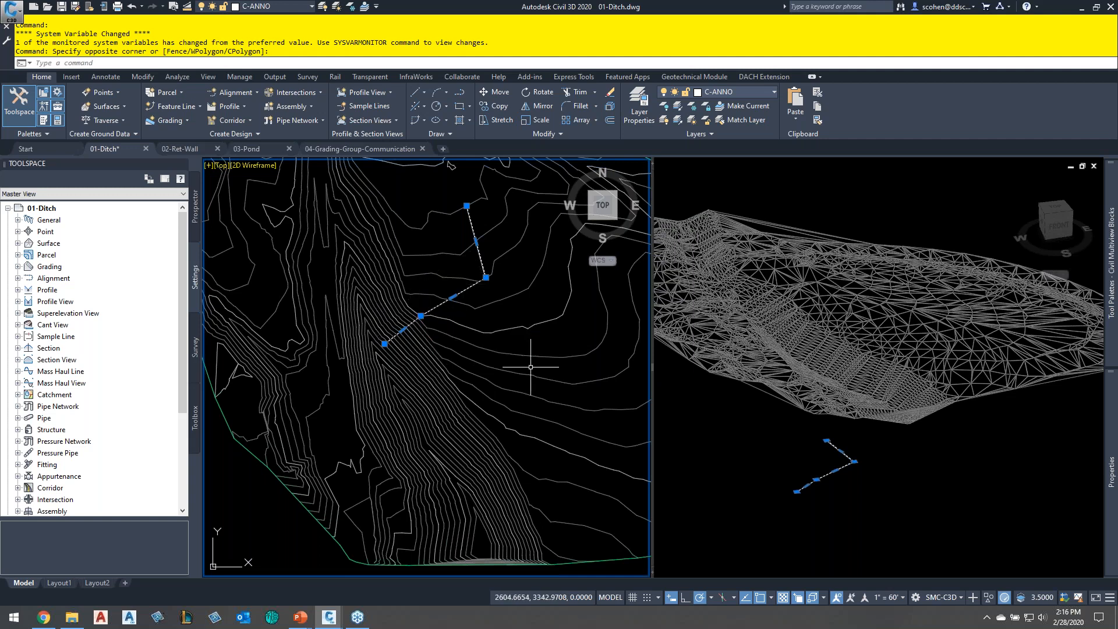
{"action": "key", "text": "Escape"}
{"action": "key", "text": "Escape"}
{"action": "key", "text": "Escape"}
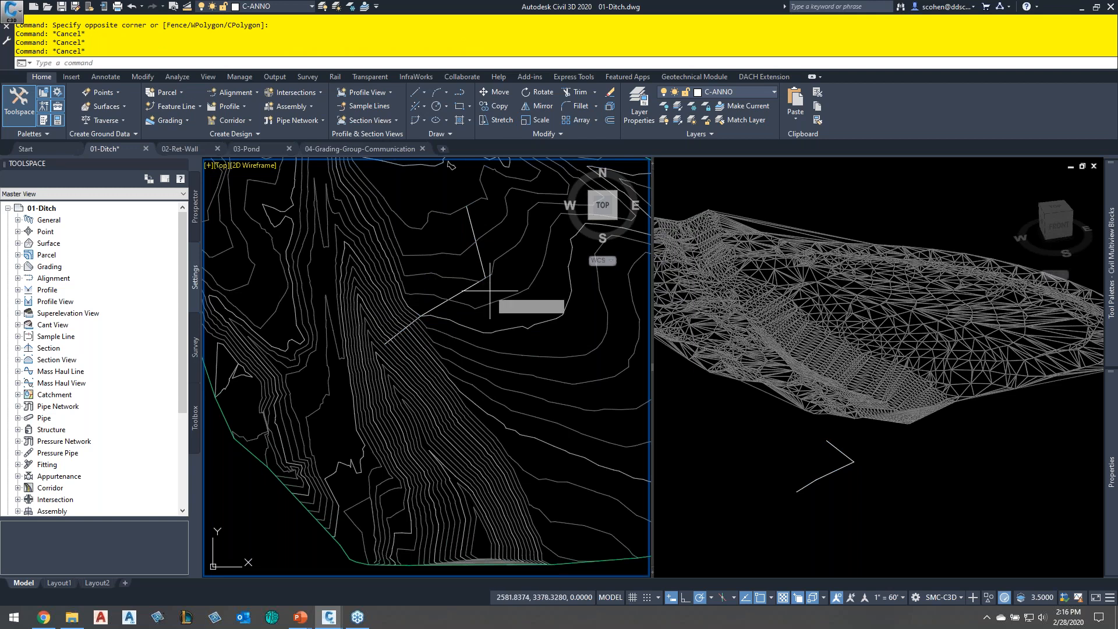
{"action": "type", "text": "l"}
{"action": "key", "text": "Return"}
{"action": "left_click", "coordinate": [585, 595]}
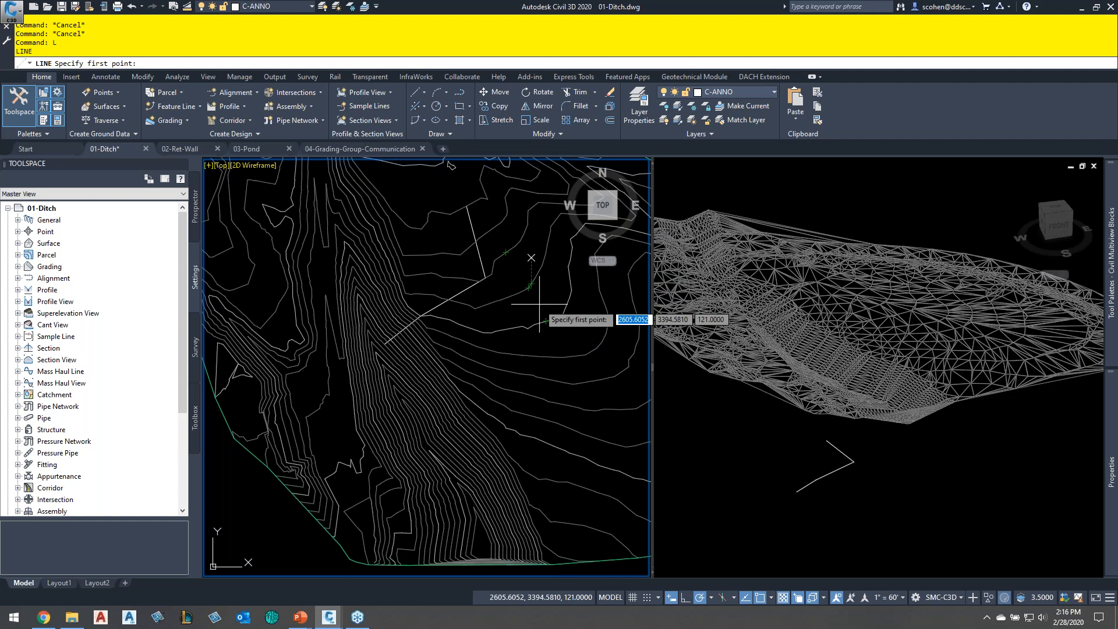
{"action": "key", "text": "Escape"}
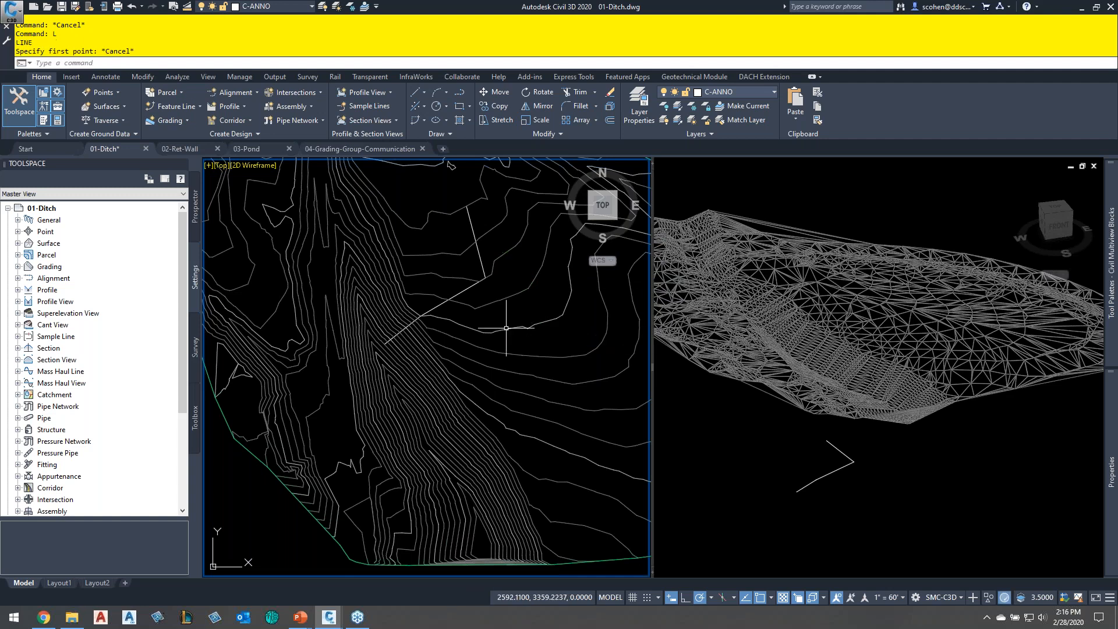
{"action": "key", "text": "Escape"}
{"action": "key", "text": "Escape"}
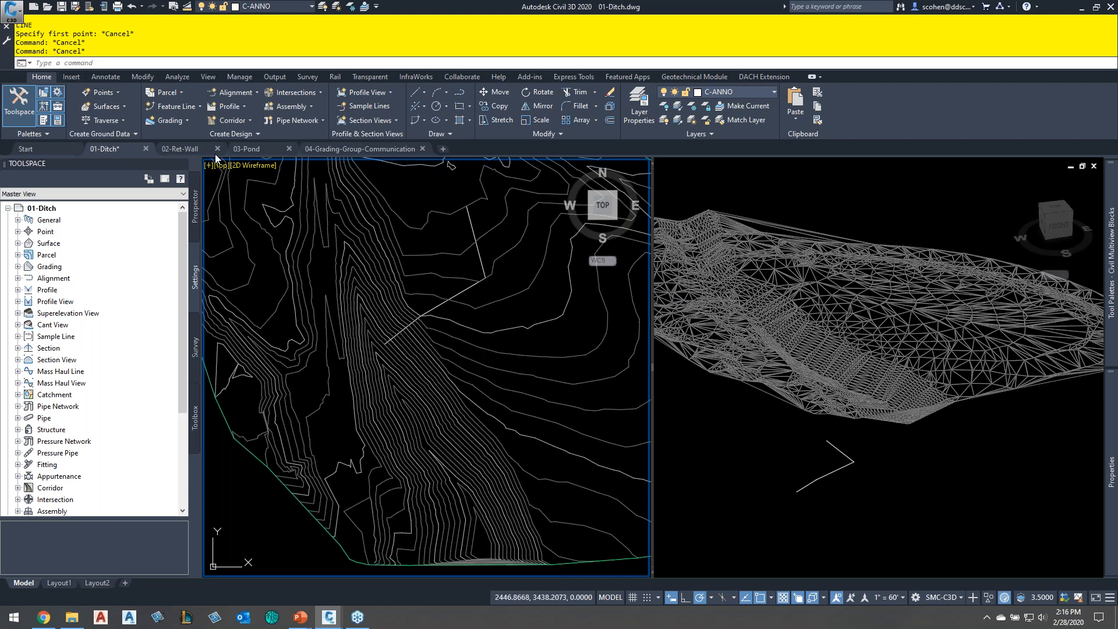
Convert the polyline into a feature line from objects, creating a new site named Ditch for it
{"action": "left_click", "coordinate": [159, 107]}
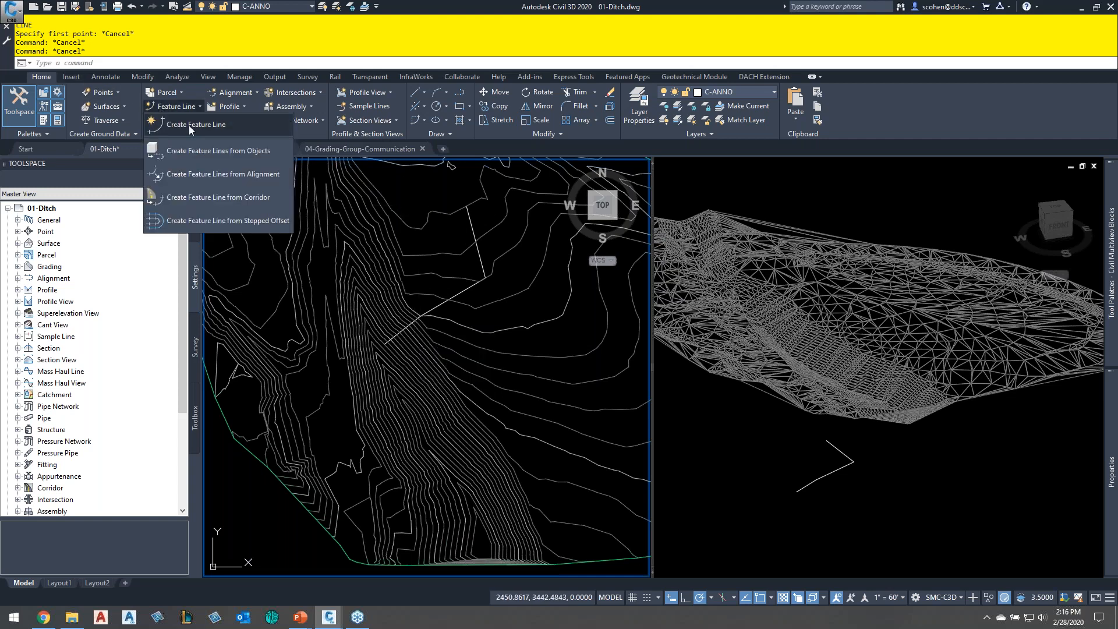
{"action": "left_click", "coordinate": [205, 151]}
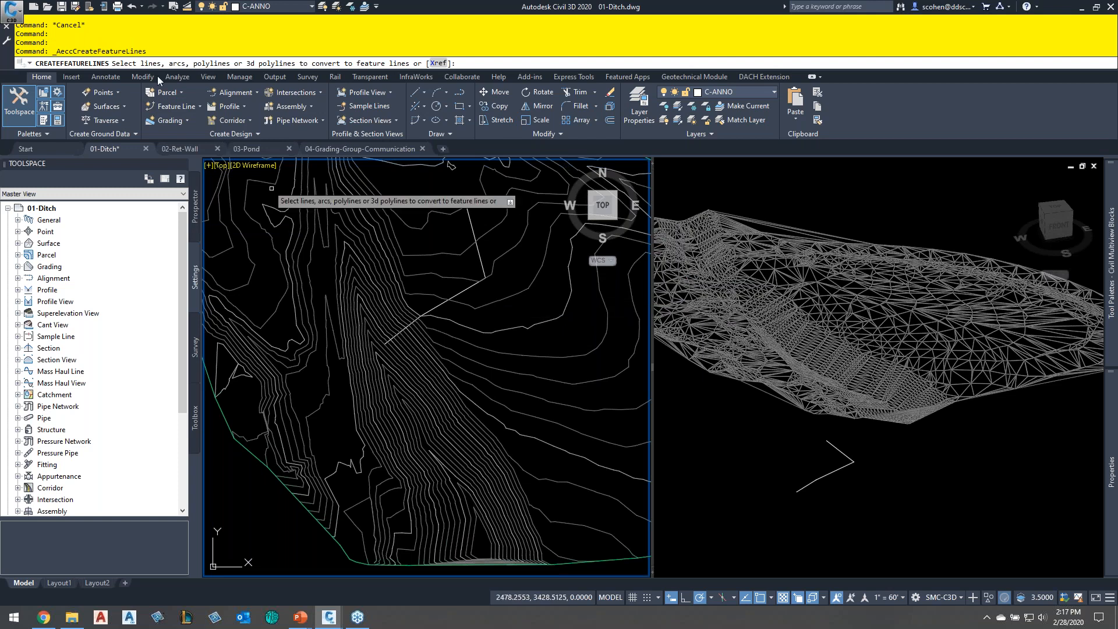
{"action": "left_click", "coordinate": [438, 311]}
{"action": "key", "text": "Return"}
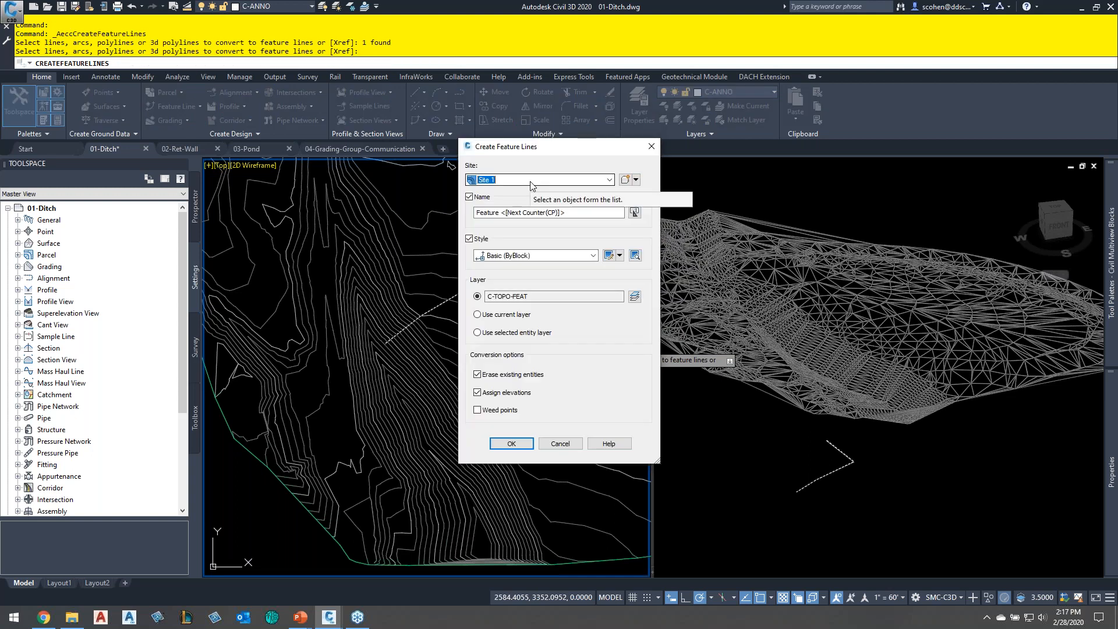
{"action": "left_click", "coordinate": [531, 180]}
{"action": "left_click", "coordinate": [636, 179]}
{"action": "left_click", "coordinate": [635, 179]}
{"action": "left_click", "coordinate": [647, 196]}
{"action": "type", "text": "Ditch"}
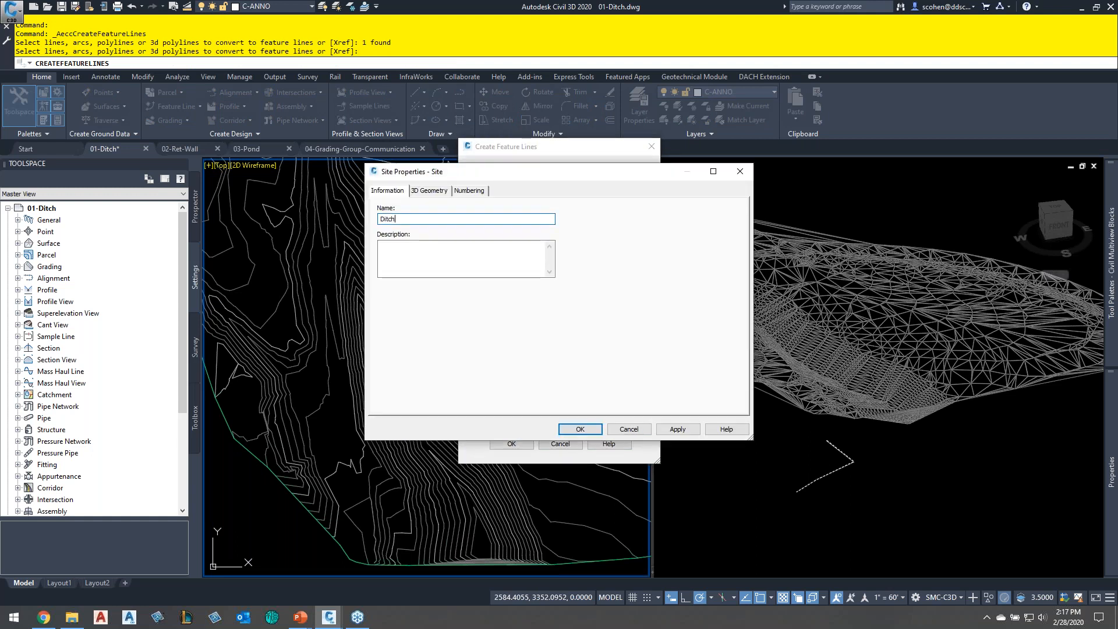
{"action": "left_click", "coordinate": [580, 428]}
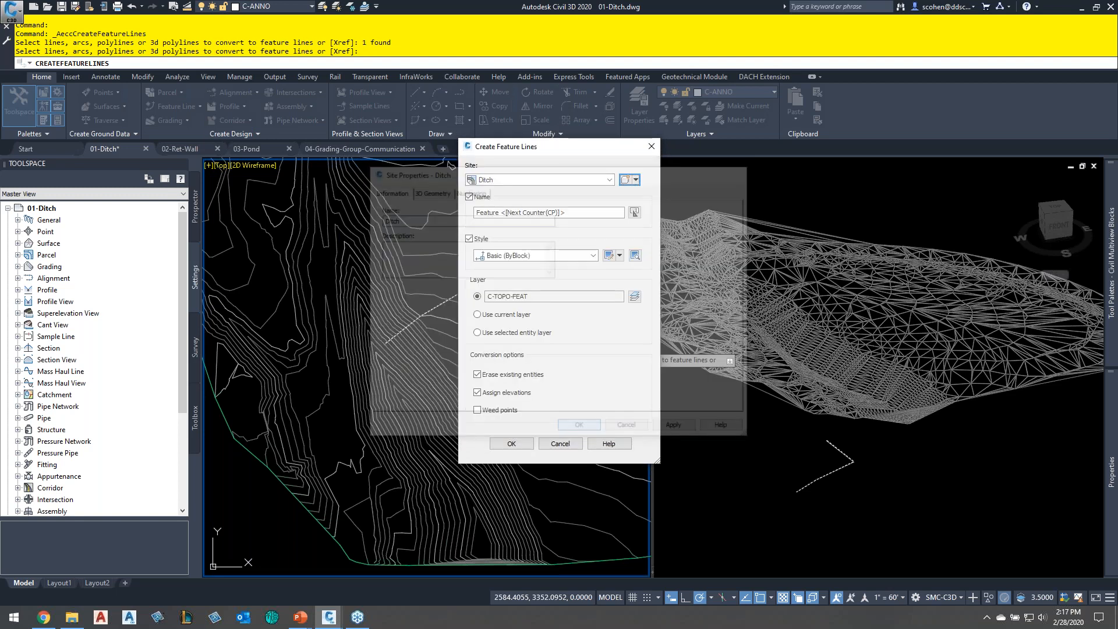
Set the feature line name prefix to DB with the Basic (ByBlock) style and confirm the conversion
{"action": "type", "text": "DB"}
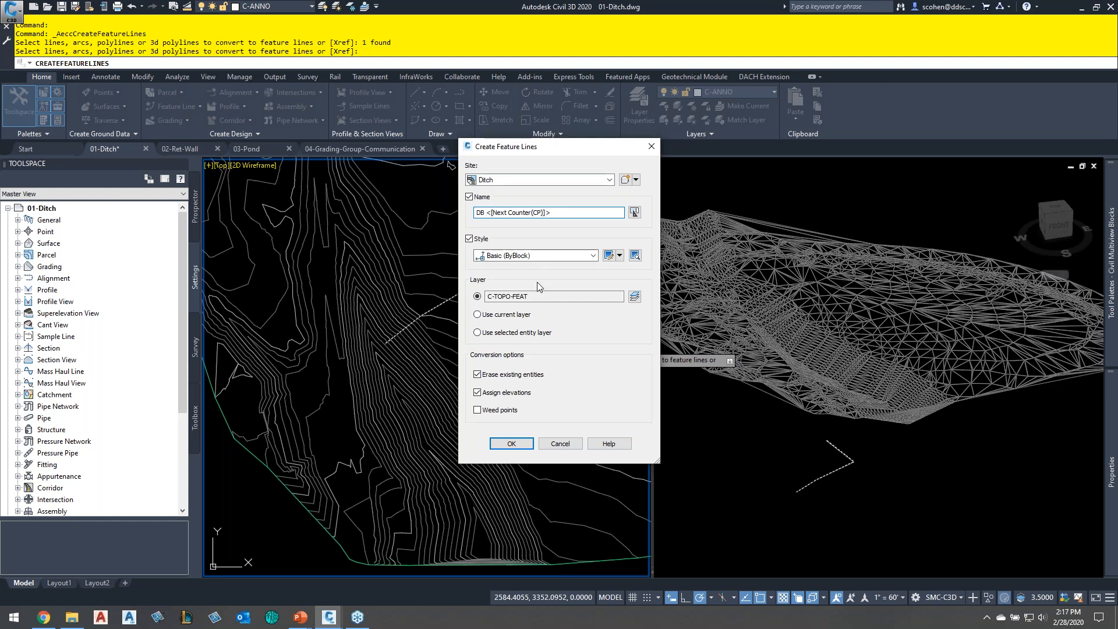
{"action": "left_click", "coordinate": [506, 258]}
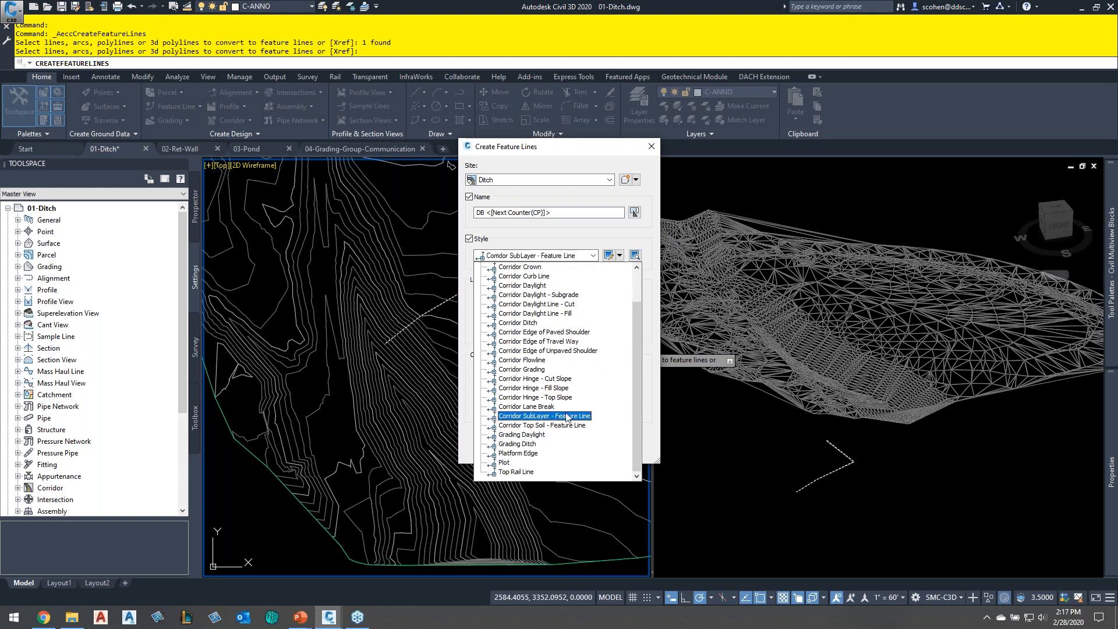
{"action": "scroll", "coordinate": [559, 326], "scroll_direction": "up", "scroll_amount": 1}
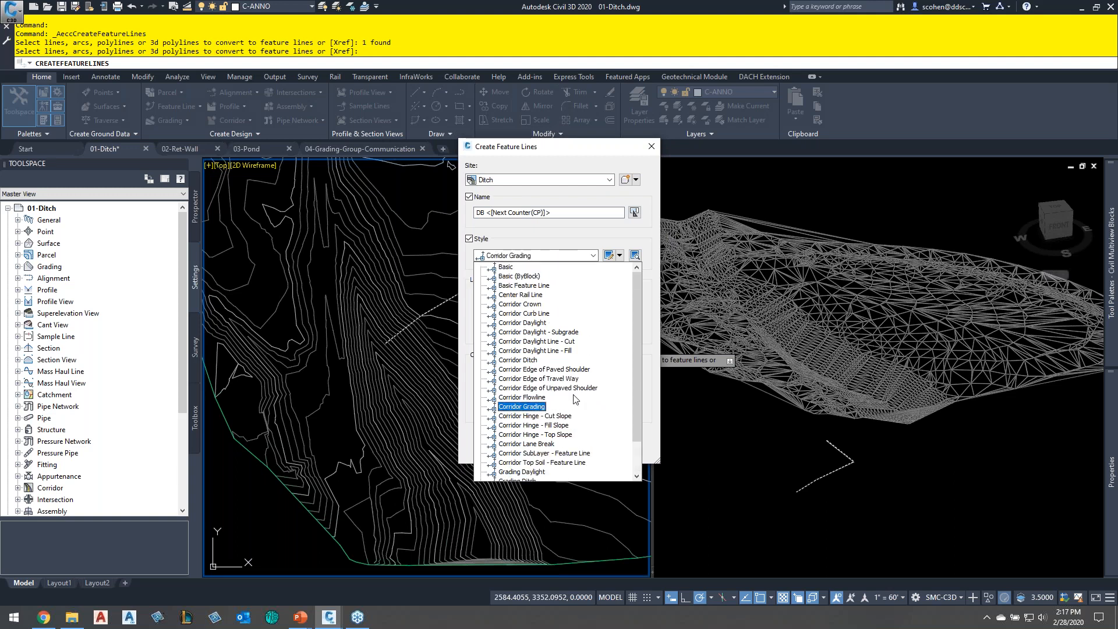
{"action": "left_click", "coordinate": [522, 276]}
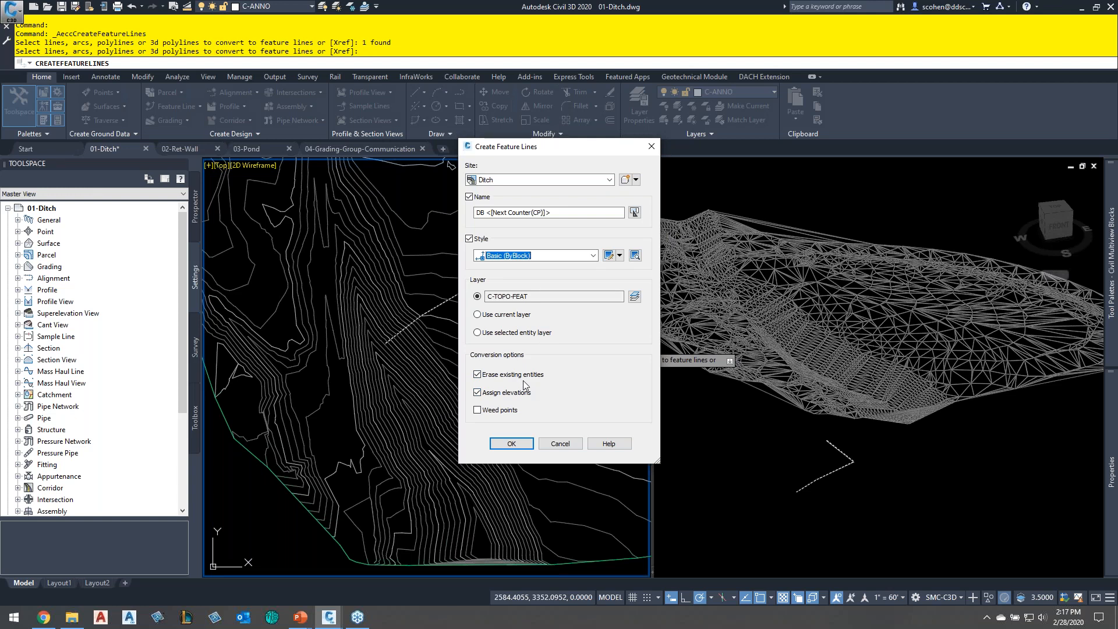
{"action": "left_click", "coordinate": [509, 444]}
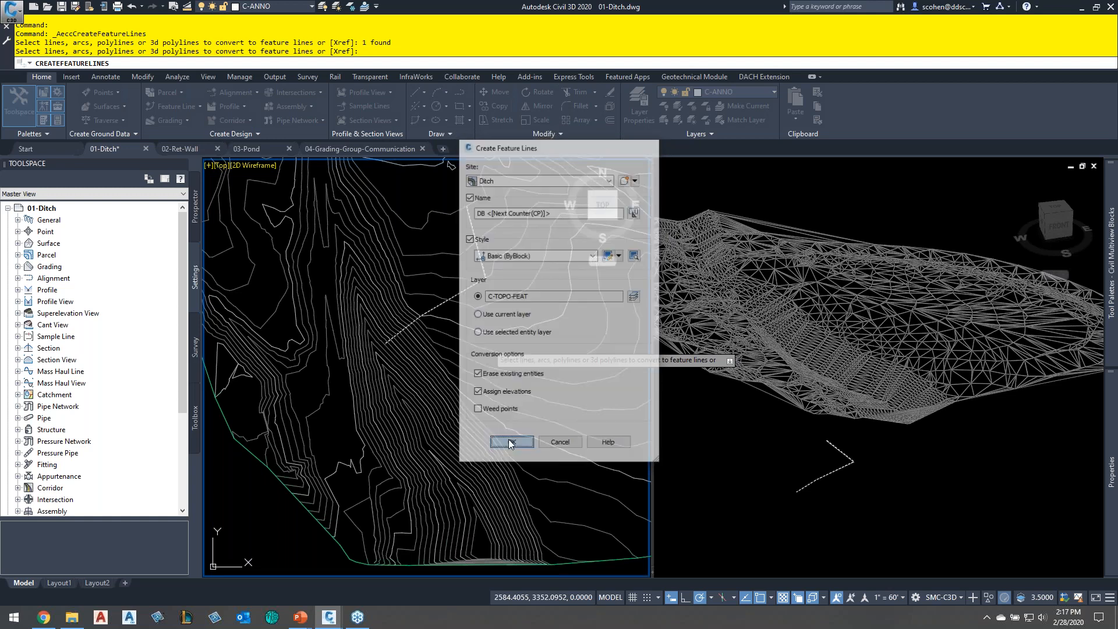
Assign the feature line elevations from the EG surface, inserting intermediate grade break points without a relative elevation
{"action": "left_click", "coordinate": [492, 254]}
{"action": "left_click", "coordinate": [497, 289]}
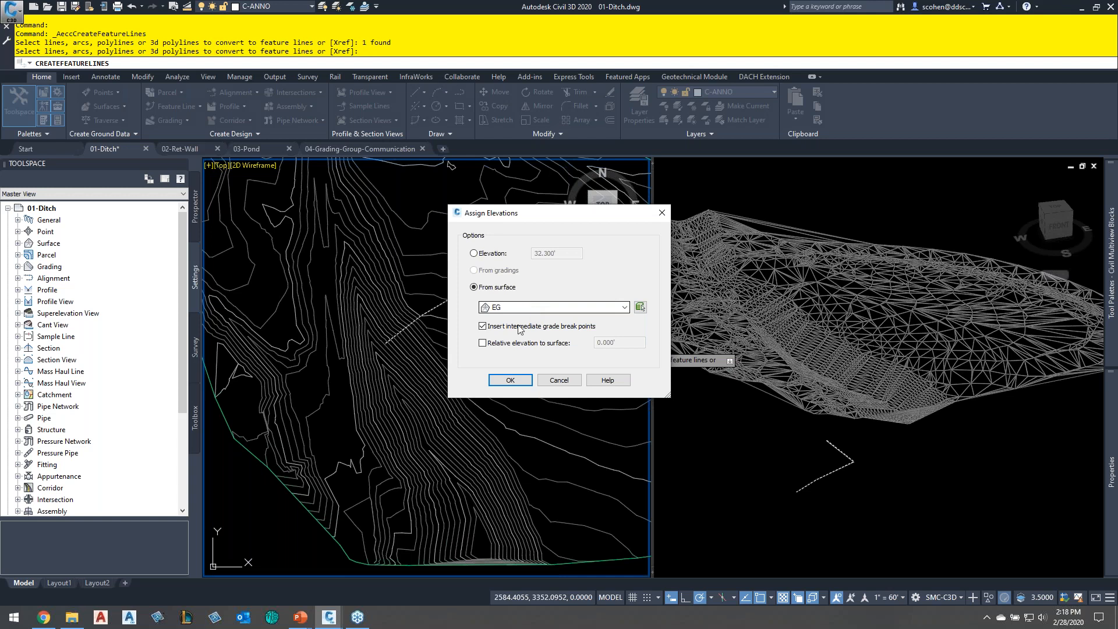
{"action": "left_click_drag", "start_coordinate": [585, 217], "coordinate": [781, 202]}
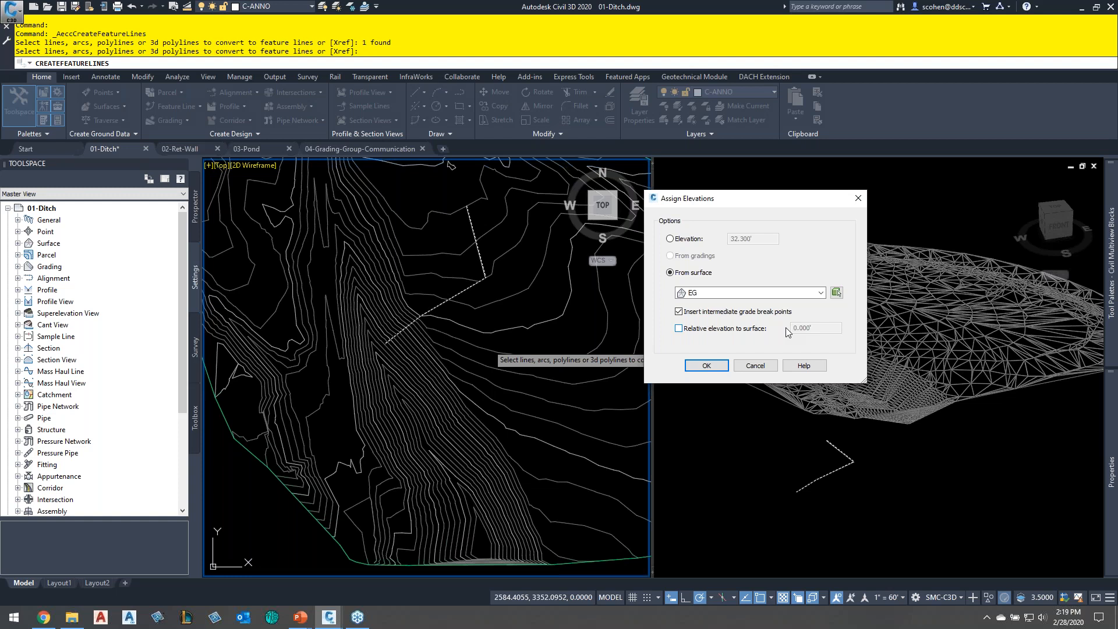
{"action": "left_click", "coordinate": [741, 333]}
{"action": "double_click", "coordinate": [799, 327]}
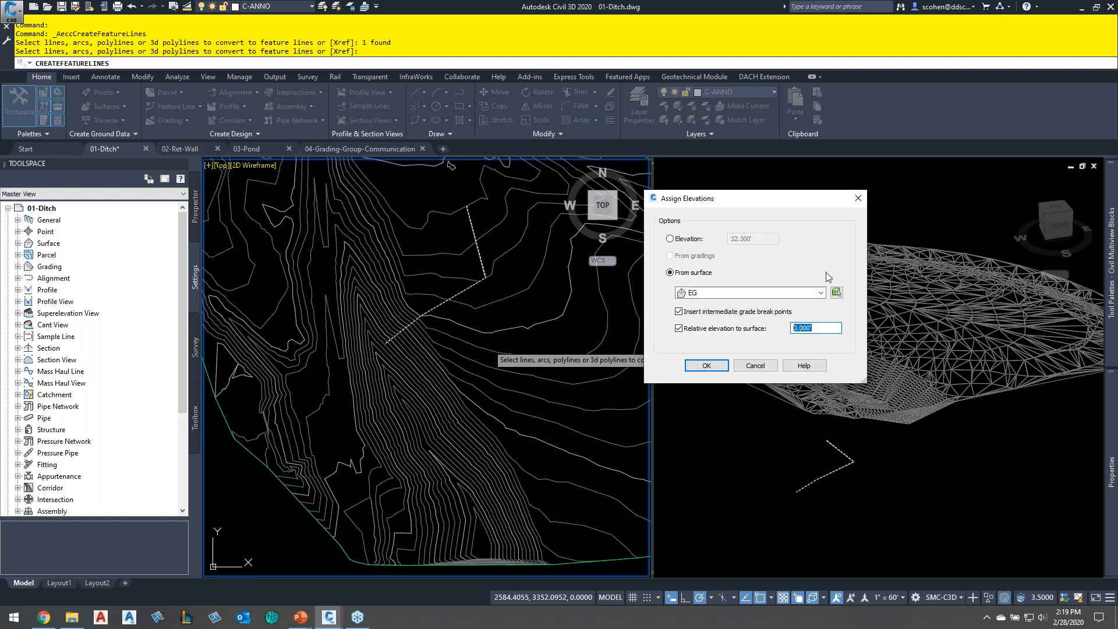
{"action": "left_click", "coordinate": [705, 334]}
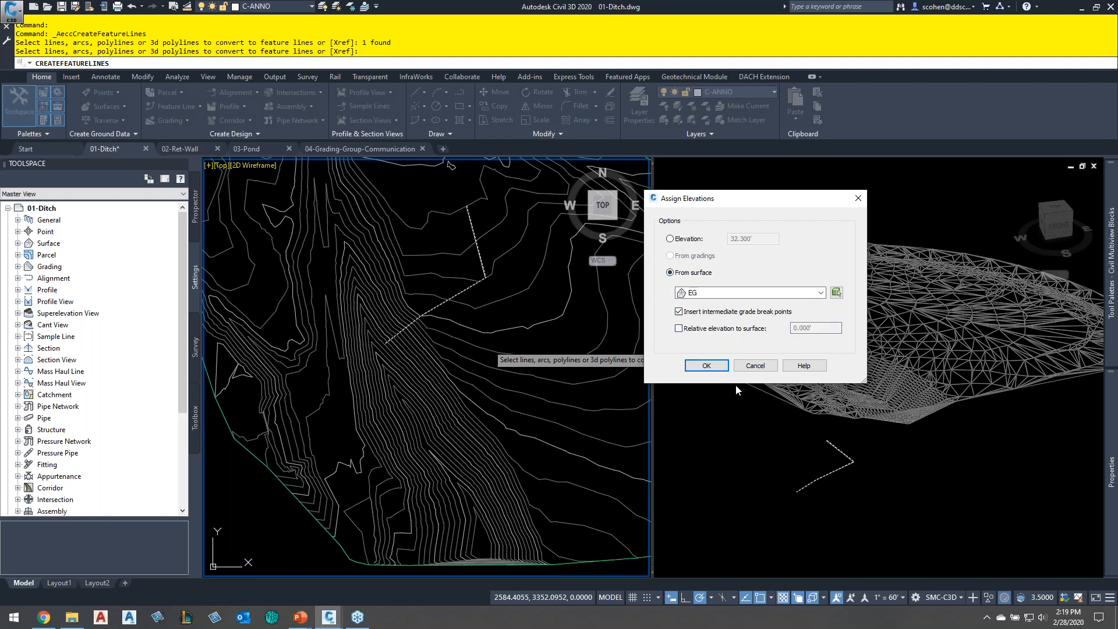
{"action": "left_click", "coordinate": [704, 365]}
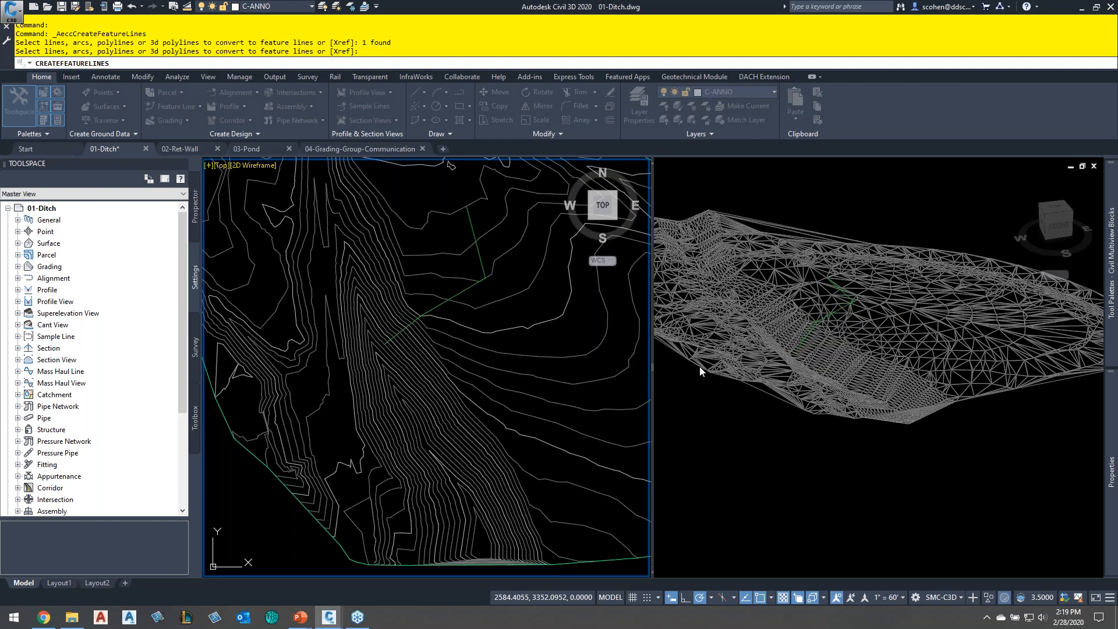
Inspect the new feature line on the surface in the 3D viewport
{"action": "left_click", "coordinate": [700, 366]}
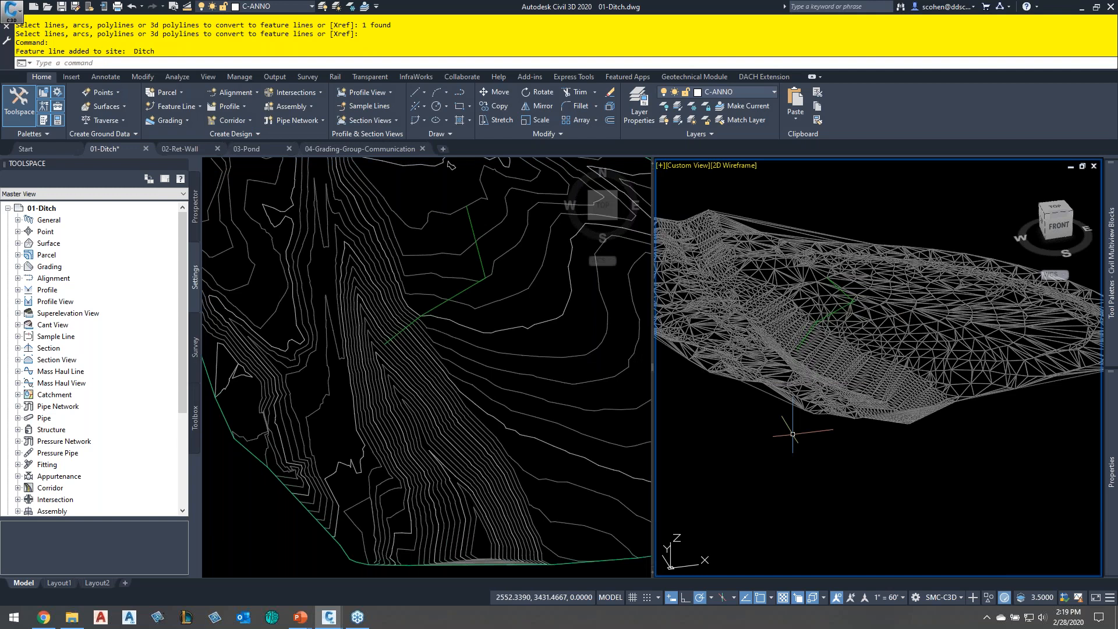
{"action": "scroll", "coordinate": [792, 434], "scroll_direction": "up", "scroll_amount": 5}
{"action": "middle_click_drag", "start_coordinate": [792, 433], "coordinate": [754, 447], "text": "shift"}
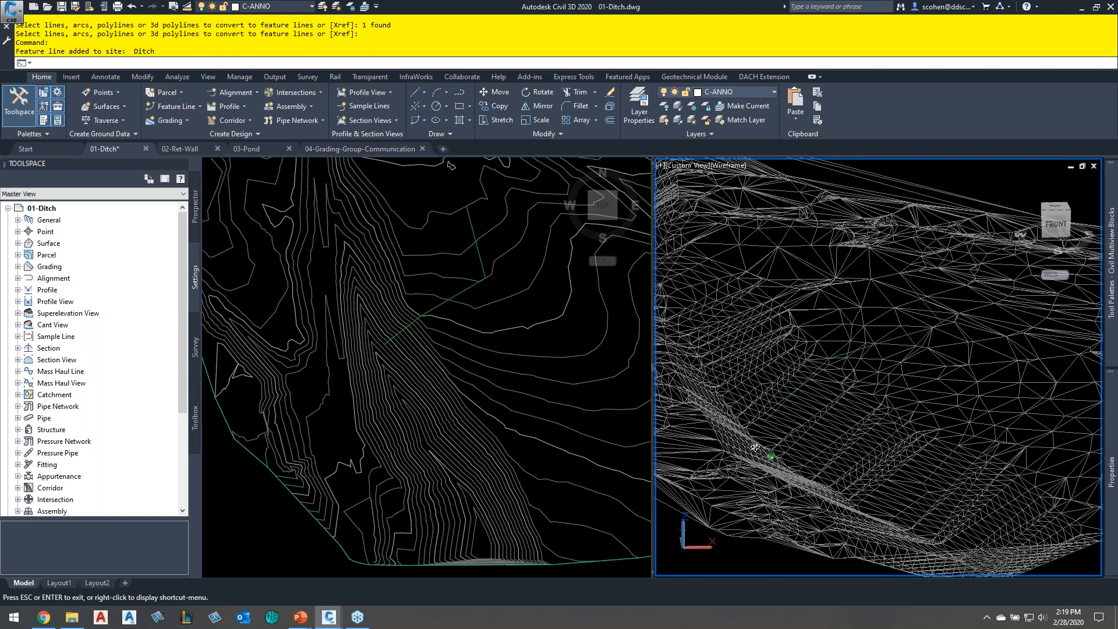
{"action": "middle_click_drag", "start_coordinate": [754, 447], "coordinate": [832, 361], "text": "shift"}
{"action": "left_click", "coordinate": [832, 362]}
{"action": "scroll", "coordinate": [832, 361], "scroll_direction": "up", "scroll_amount": 5}
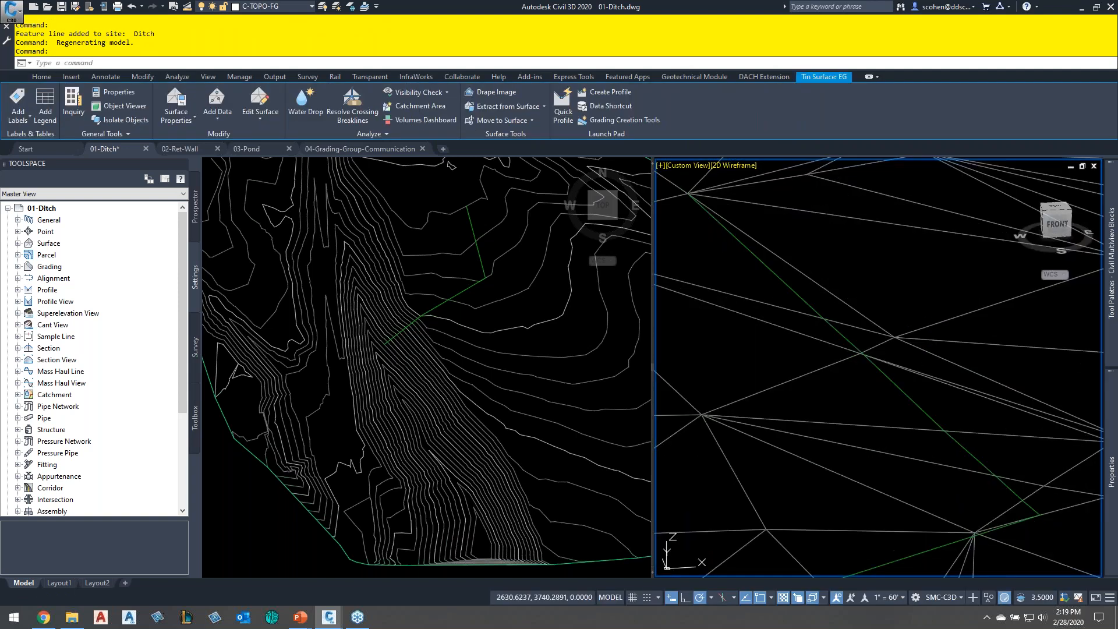
Select the feature line and examine its vertices in the plan view
{"action": "key", "text": "Escape"}
{"action": "key", "text": "Escape"}
{"action": "left_click", "coordinate": [925, 390]}
{"action": "left_click", "coordinate": [879, 402]}
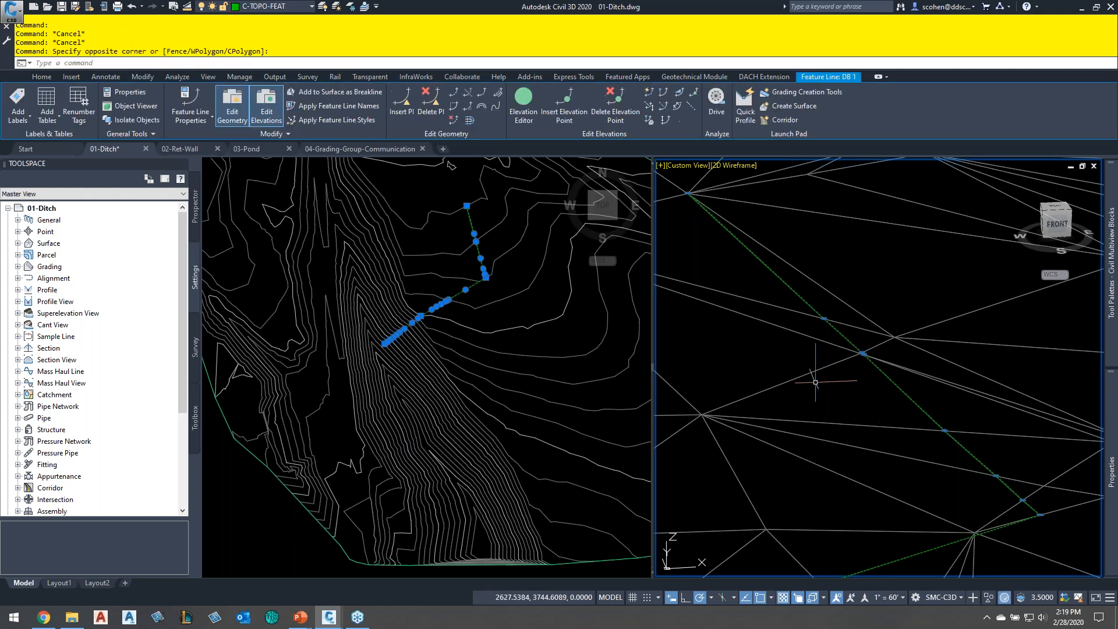
{"action": "scroll", "coordinate": [433, 245], "scroll_direction": "up", "scroll_amount": 4}
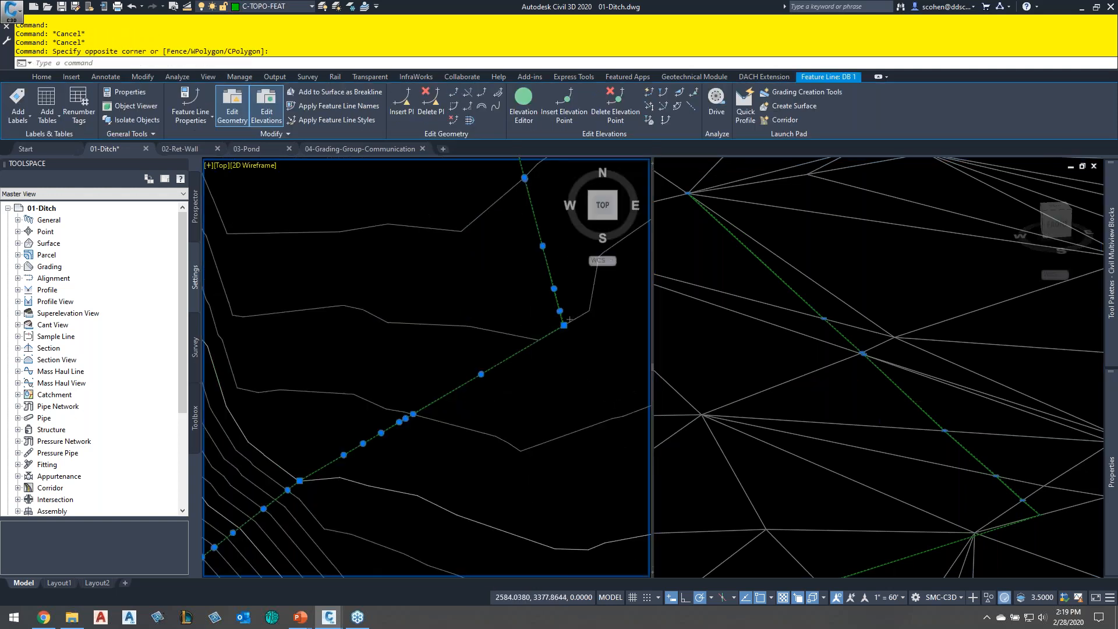
{"action": "scroll", "coordinate": [552, 381], "scroll_direction": "down", "scroll_amount": 4}
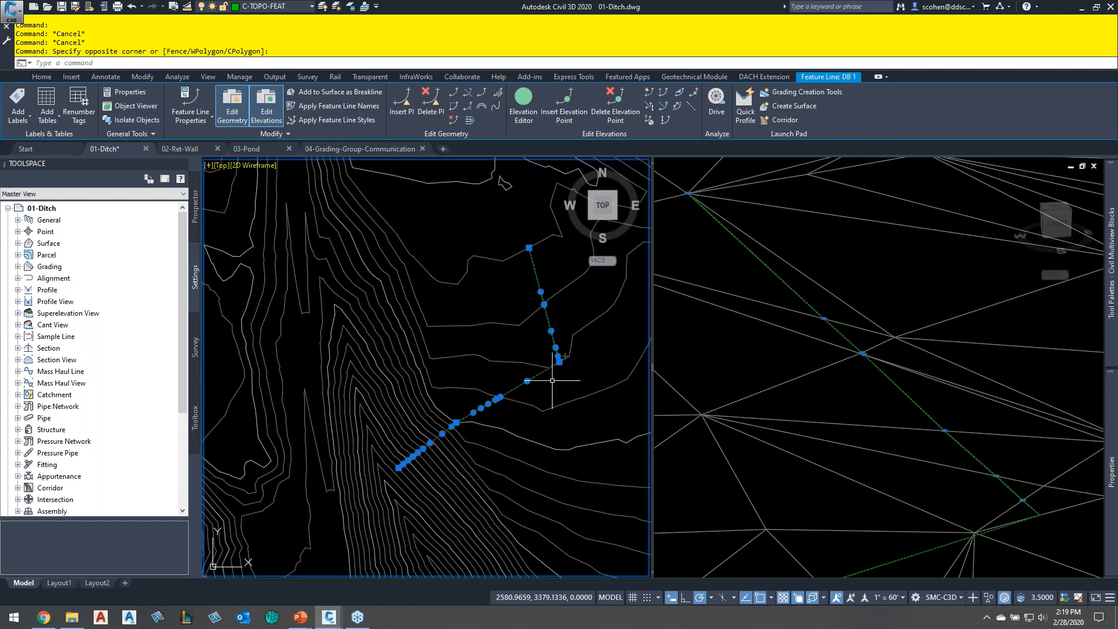
{"action": "key", "text": "Escape"}
{"action": "middle_click_drag", "start_coordinate": [563, 434], "coordinate": [481, 421]}
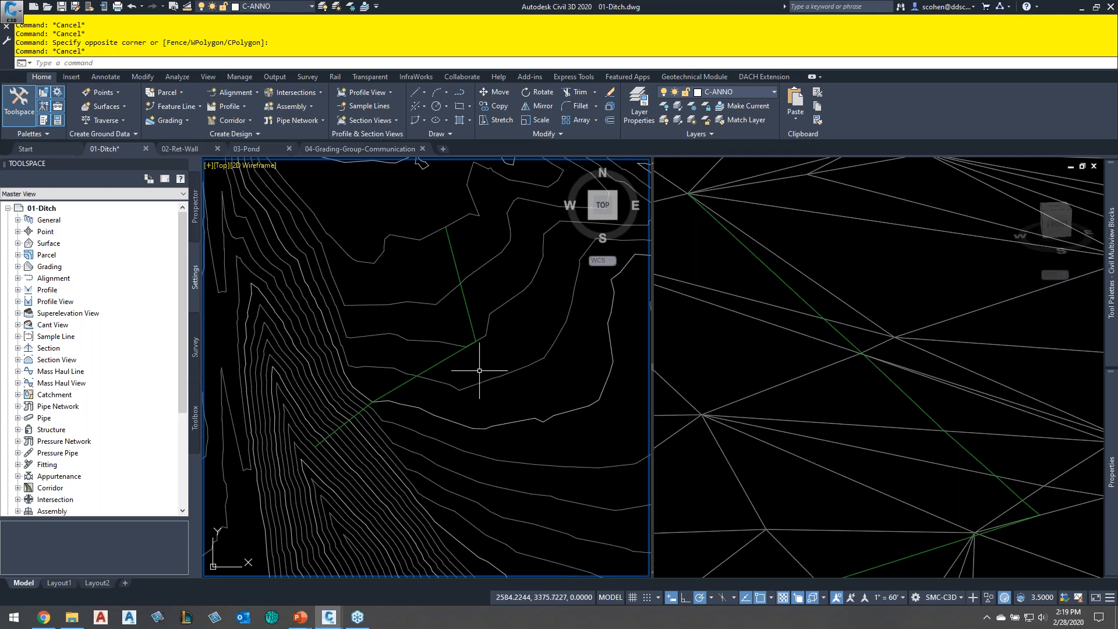
Try to create a new grading group named Ditch under the Ditch site
{"action": "mouse_move", "coordinate": [479, 370]}
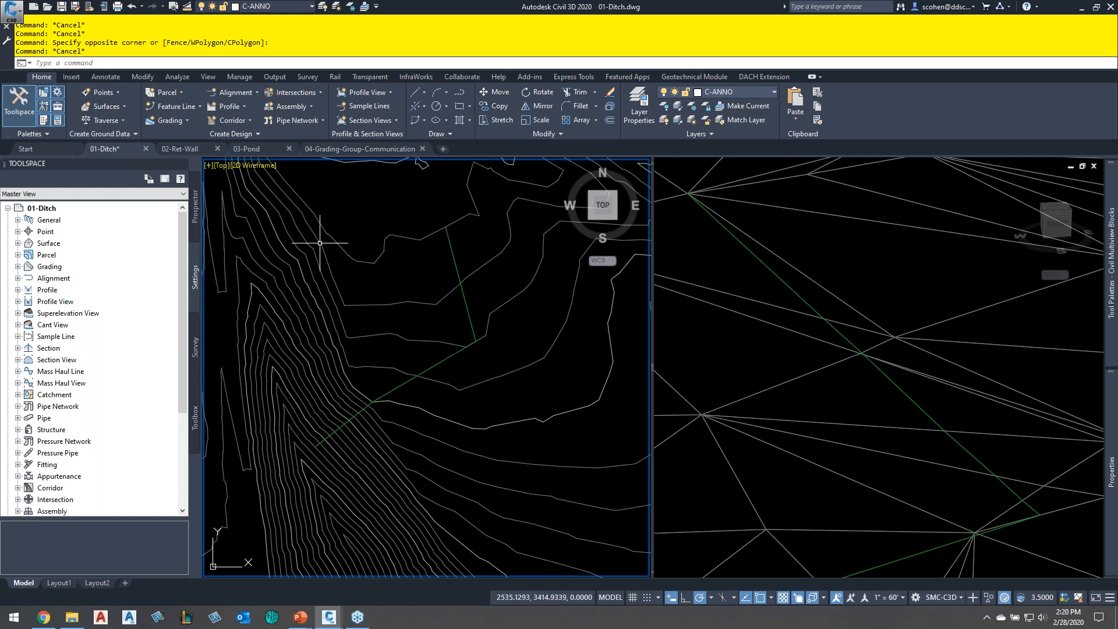
{"action": "left_click", "coordinate": [45, 277]}
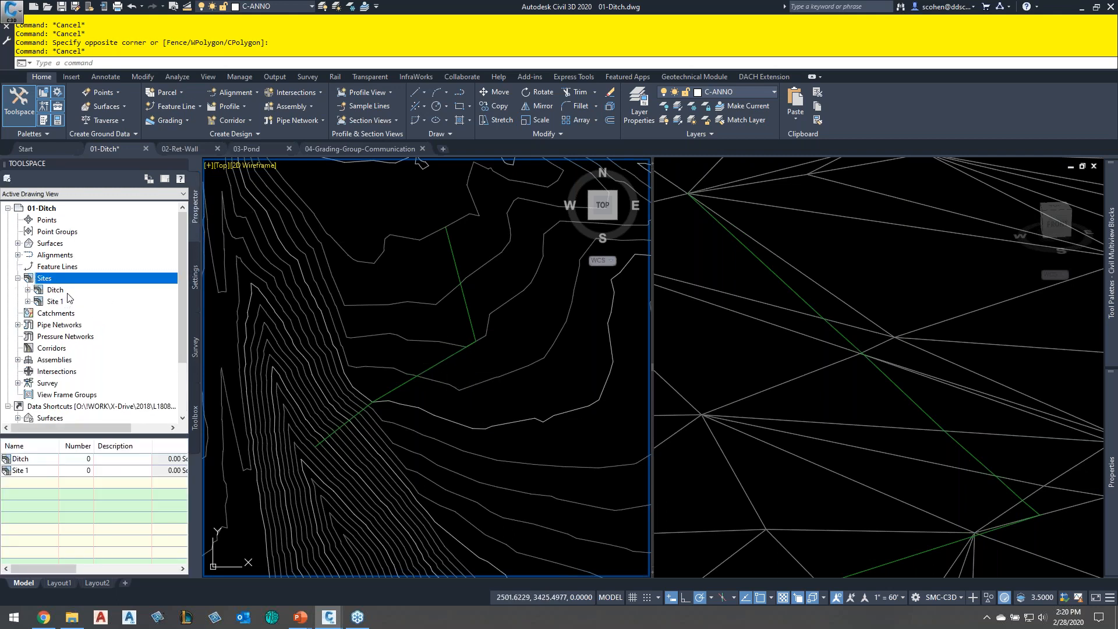
{"action": "left_click", "coordinate": [27, 289]}
{"action": "mouse_move", "coordinate": [102, 338]}
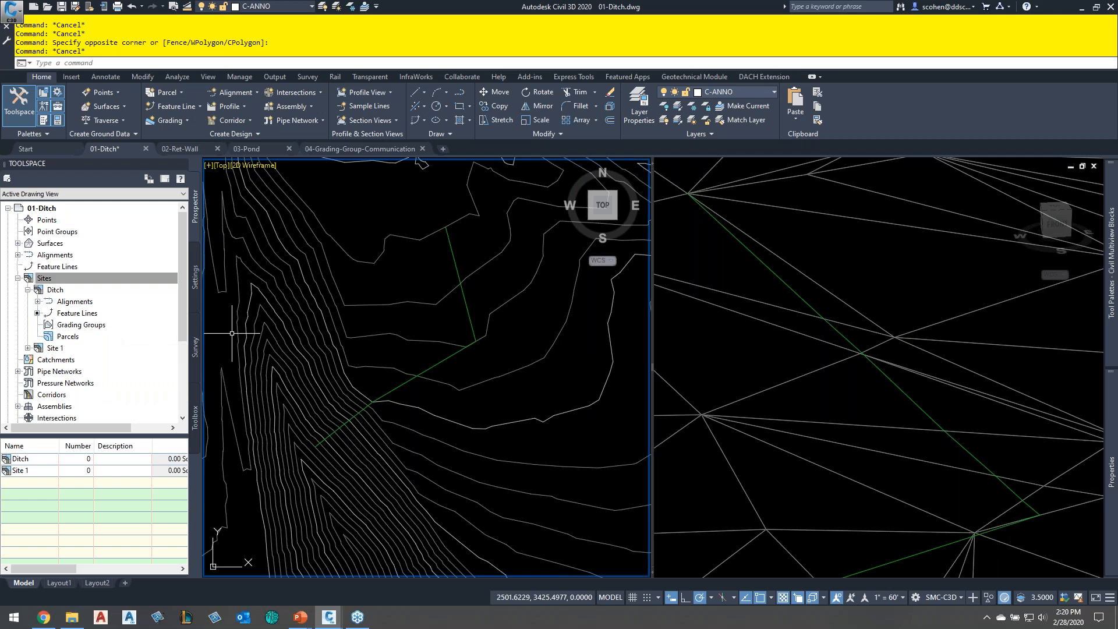
{"action": "right_click", "coordinate": [91, 324]}
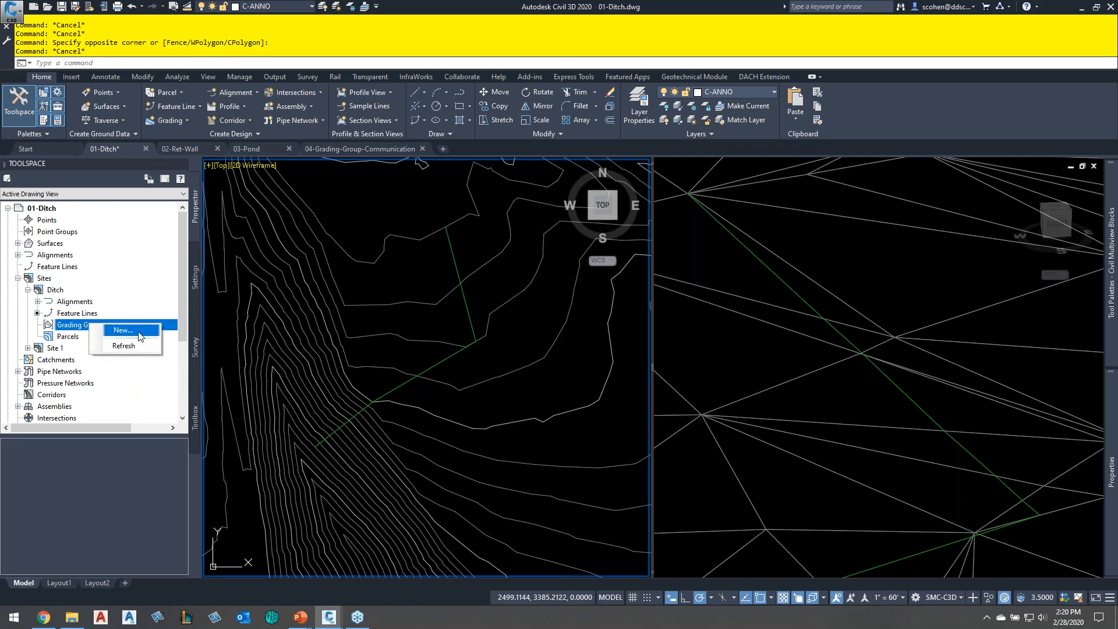
{"action": "left_click", "coordinate": [139, 331]}
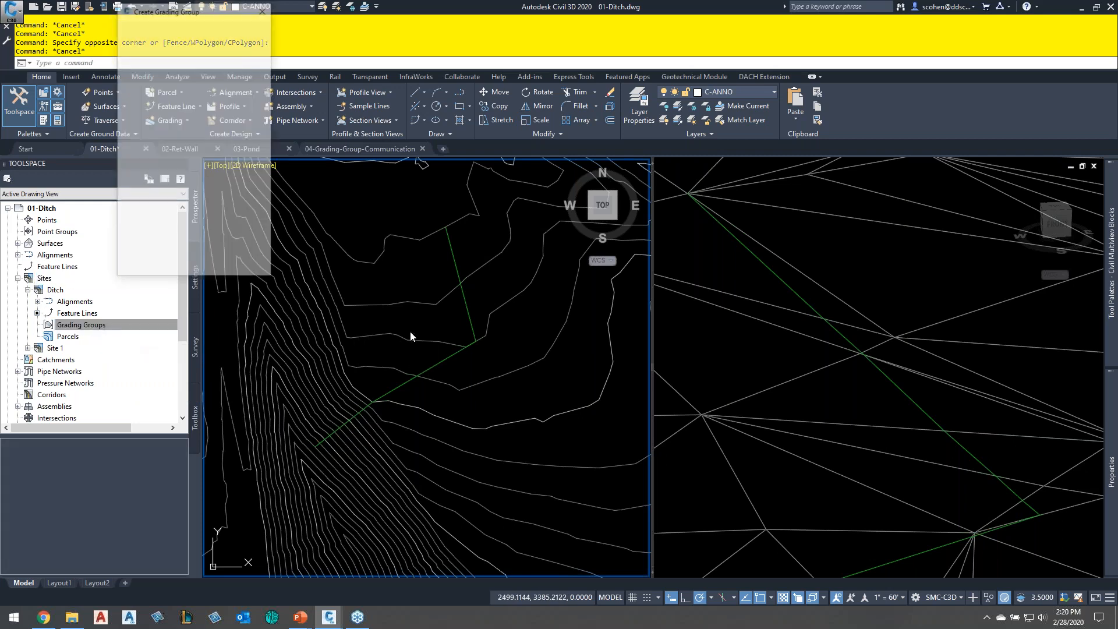
{"action": "type", "text": "Ditch"}
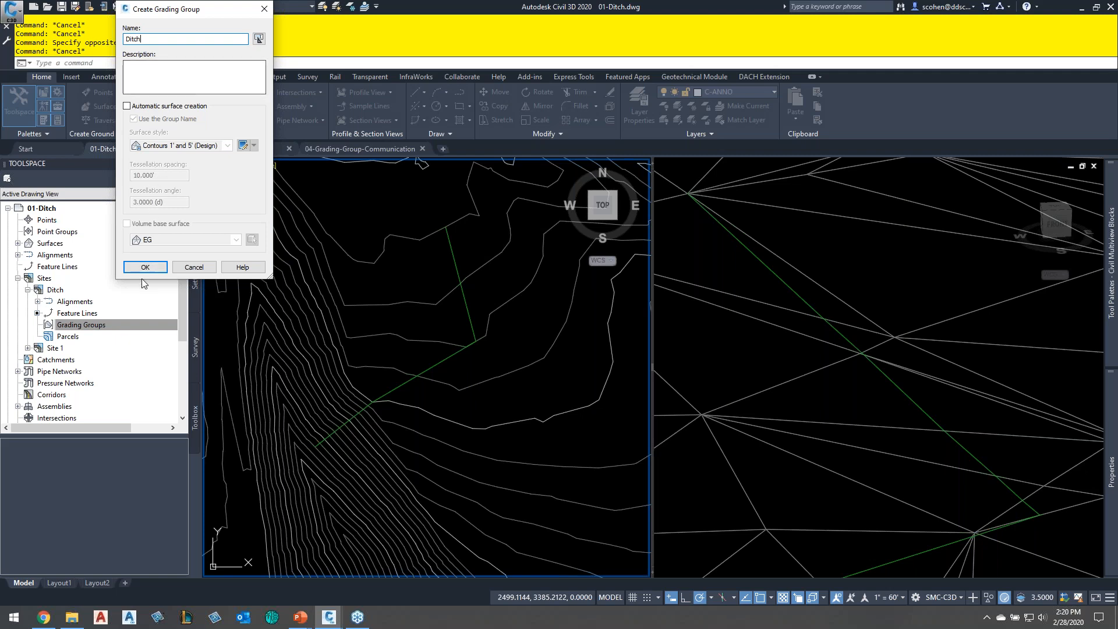
{"action": "left_click", "coordinate": [153, 268]}
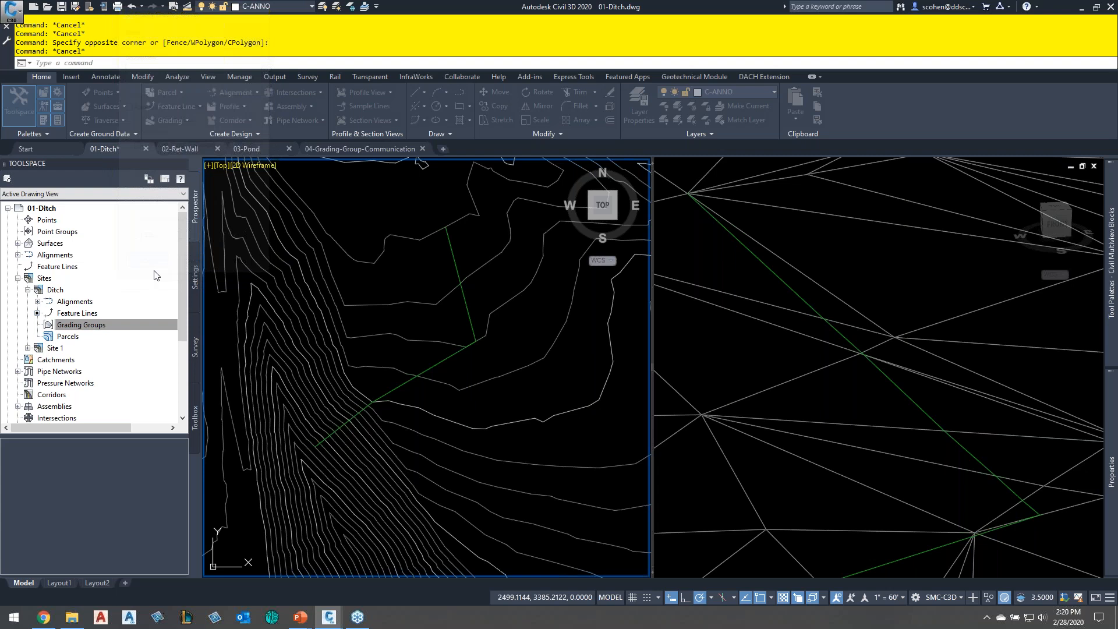
Try again to add a grading group named Ditch beneath the Ditch site's Grading Groups
{"action": "right_click", "coordinate": [67, 288]}
{"action": "left_click", "coordinate": [91, 402]}
{"action": "right_click", "coordinate": [62, 326]}
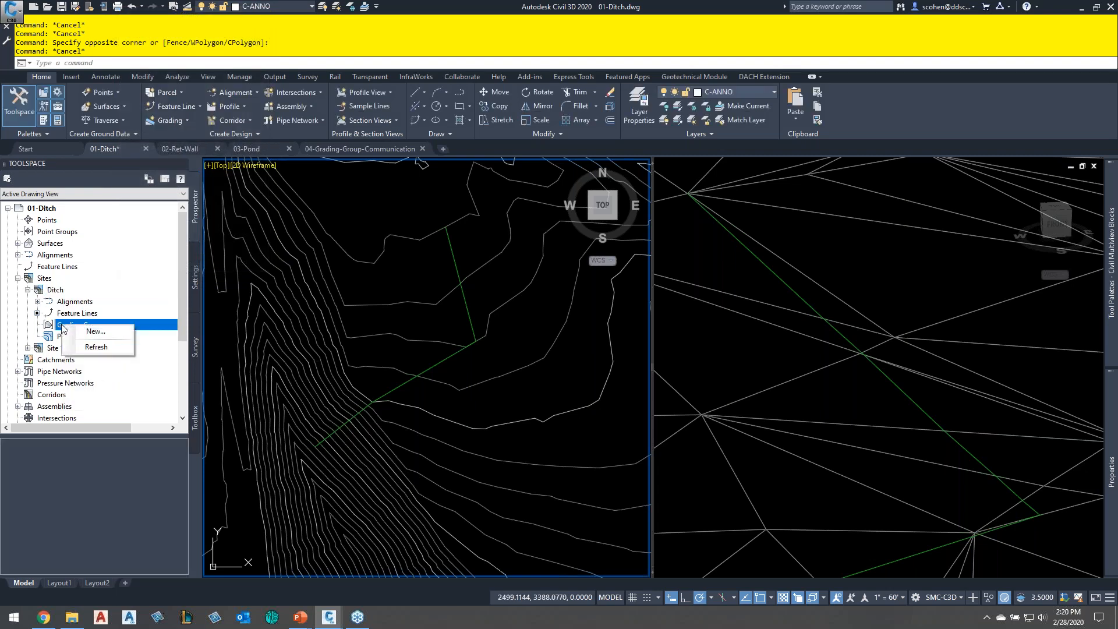
{"action": "left_click", "coordinate": [95, 335]}
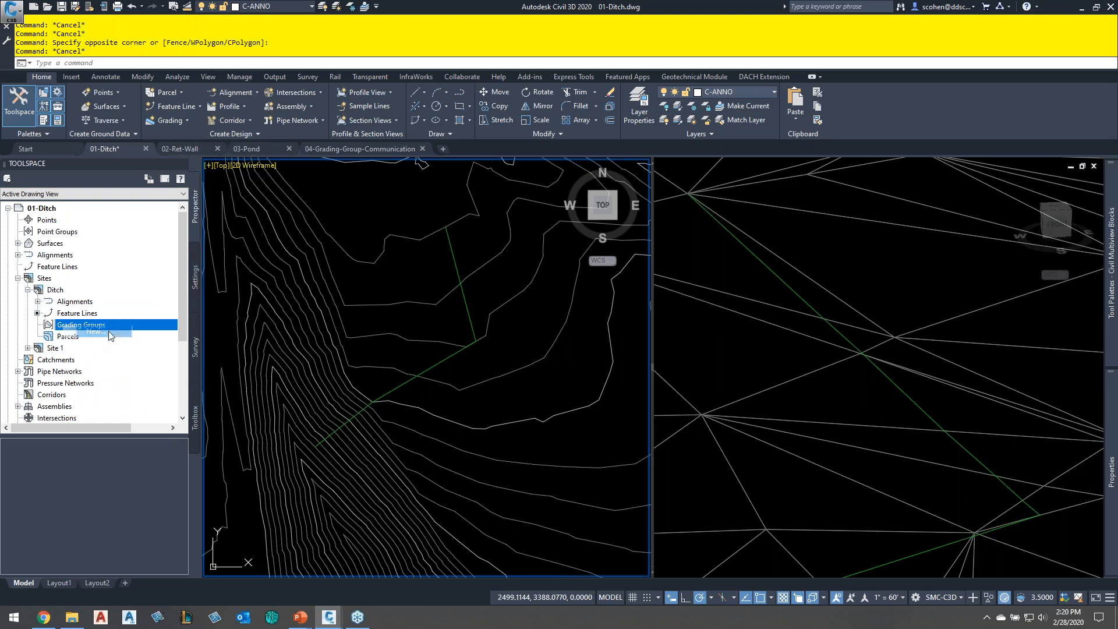
{"action": "type", "text": "Ditch"}
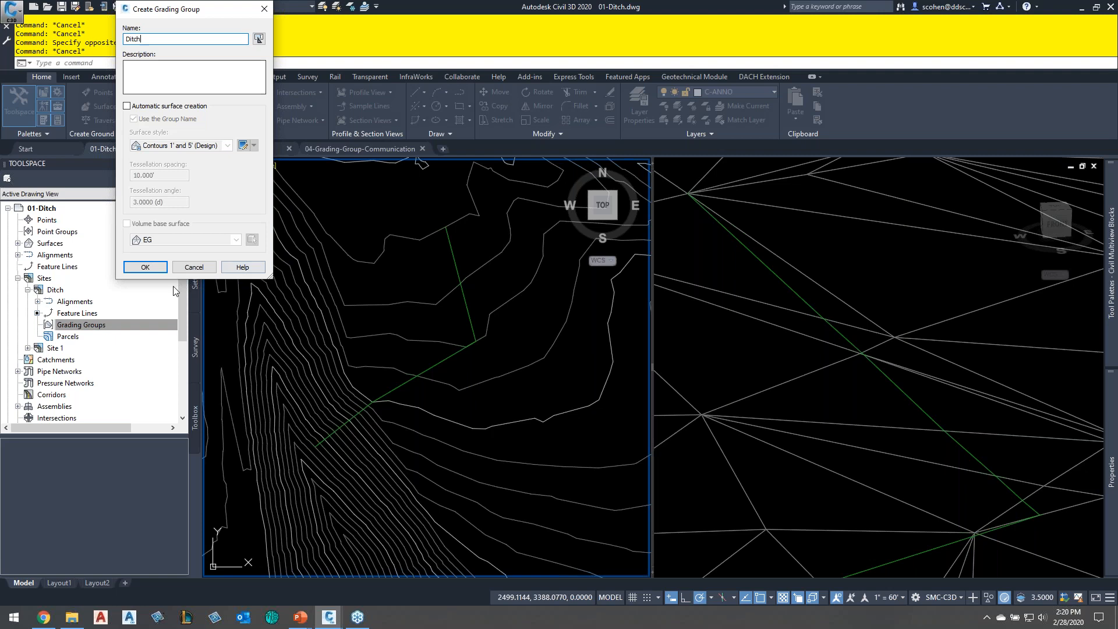
{"action": "left_click", "coordinate": [143, 267]}
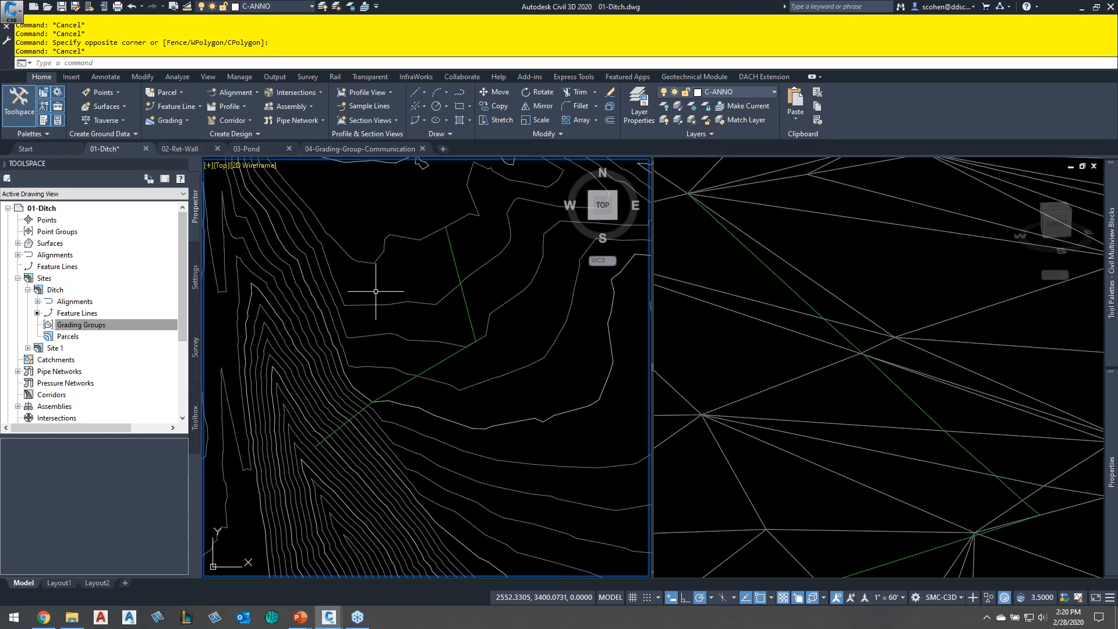
Open the Grading Creation Tools toolbar and reposition it beside the ribbon
{"action": "key", "text": "Escape"}
{"action": "left_click", "coordinate": [170, 120]}
{"action": "left_click", "coordinate": [189, 137]}
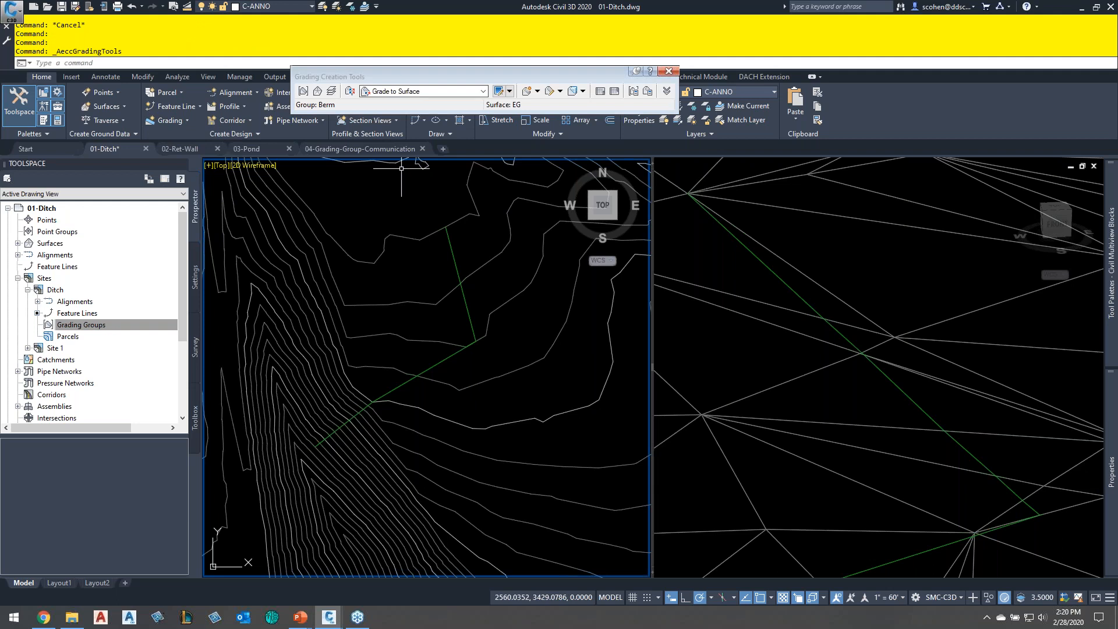
{"action": "left_click_drag", "start_coordinate": [326, 81], "coordinate": [307, 80]}
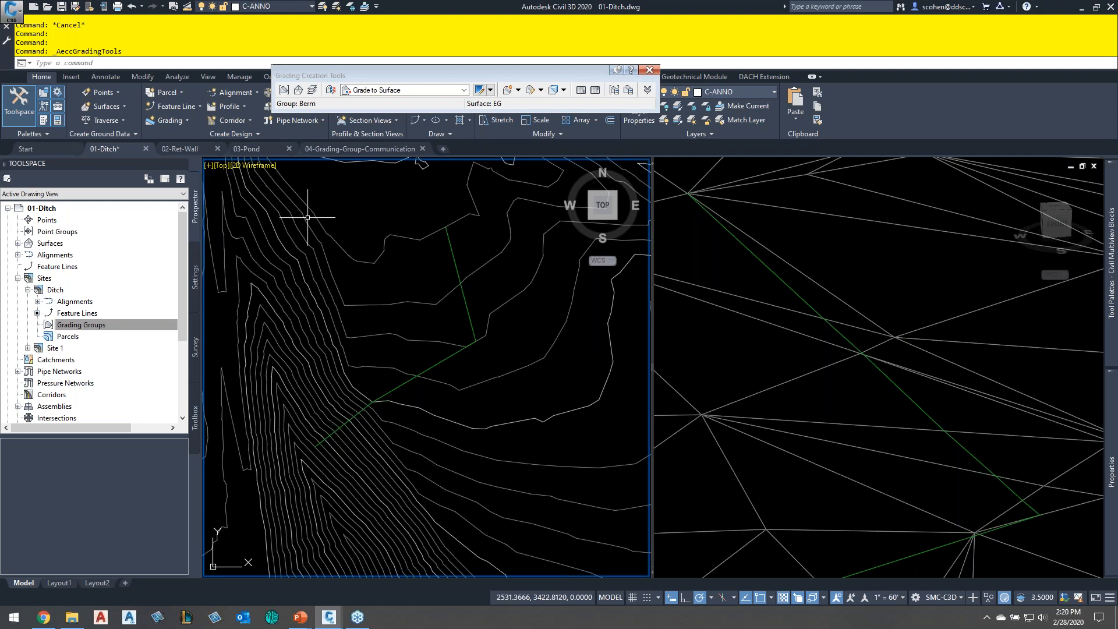
Try to set the grading group from the toolbar by creating a Ditch group on the Ditch site, then cancel
{"action": "left_click", "coordinate": [287, 92]}
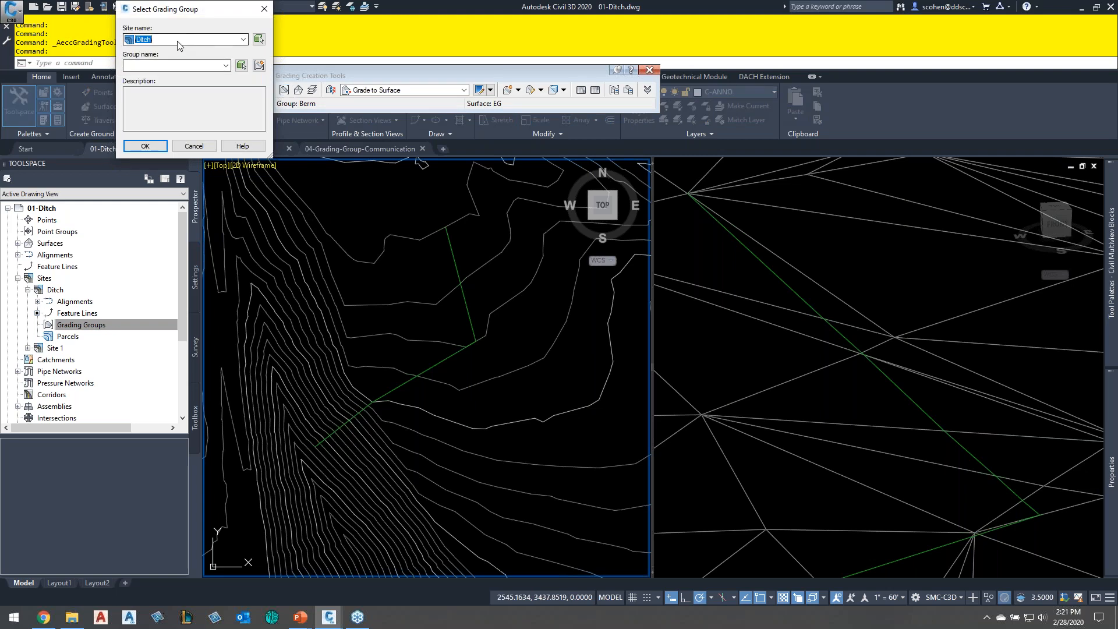
{"action": "left_click", "coordinate": [259, 65]}
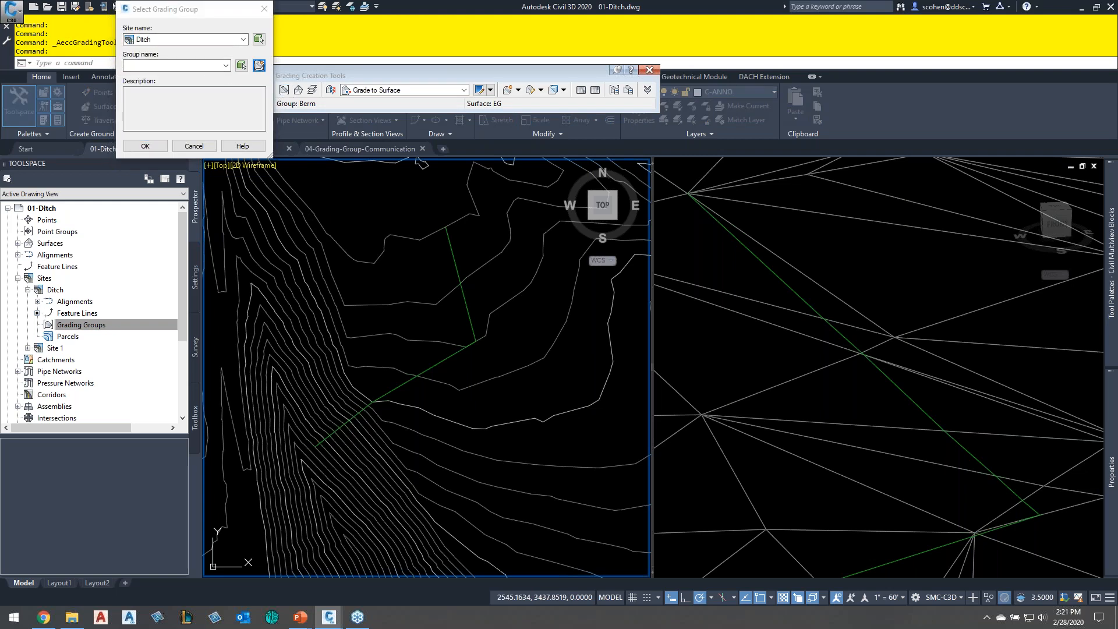
{"action": "type", "text": "Dicth"}
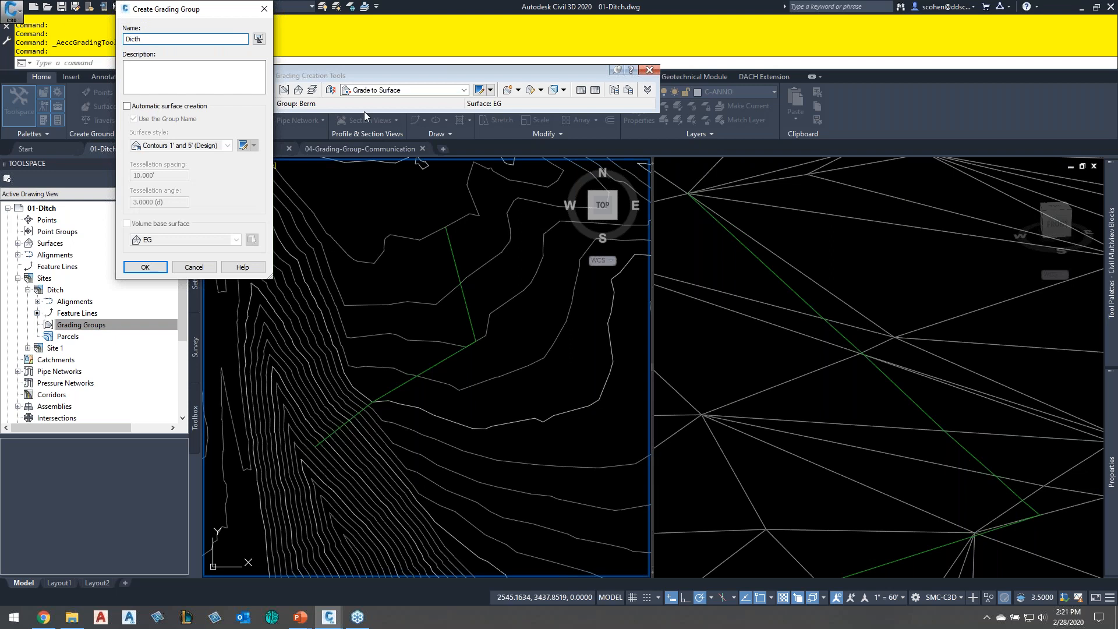
{"action": "key", "text": "BackSpace"}
{"action": "type", "text": "ch"}
{"action": "left_click", "coordinate": [141, 271]}
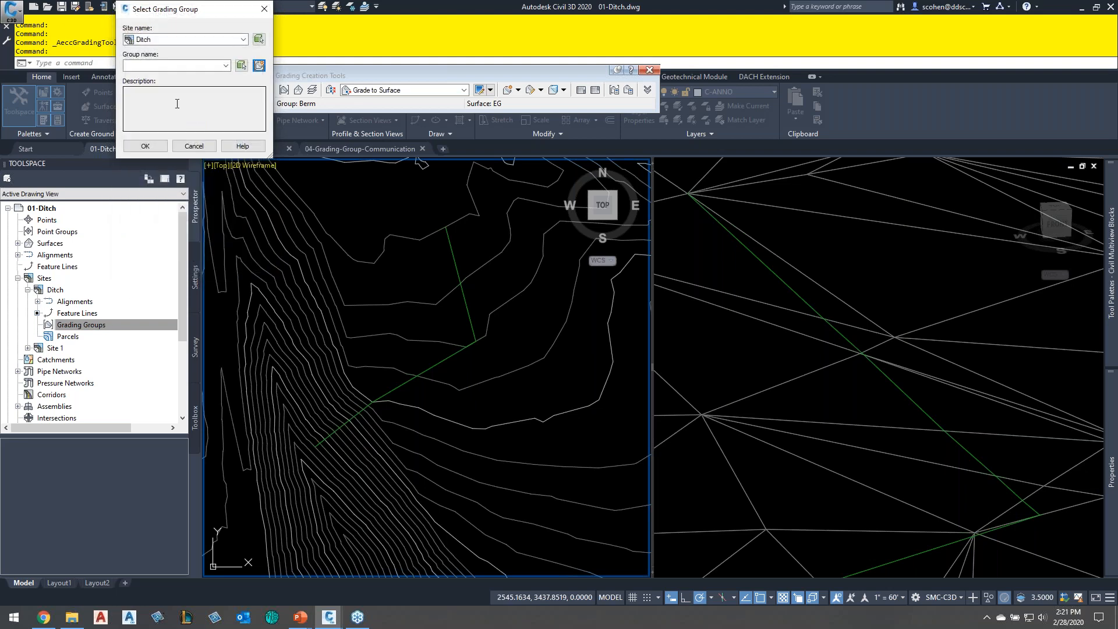
{"action": "left_click", "coordinate": [227, 68]}
{"action": "left_click", "coordinate": [227, 68]}
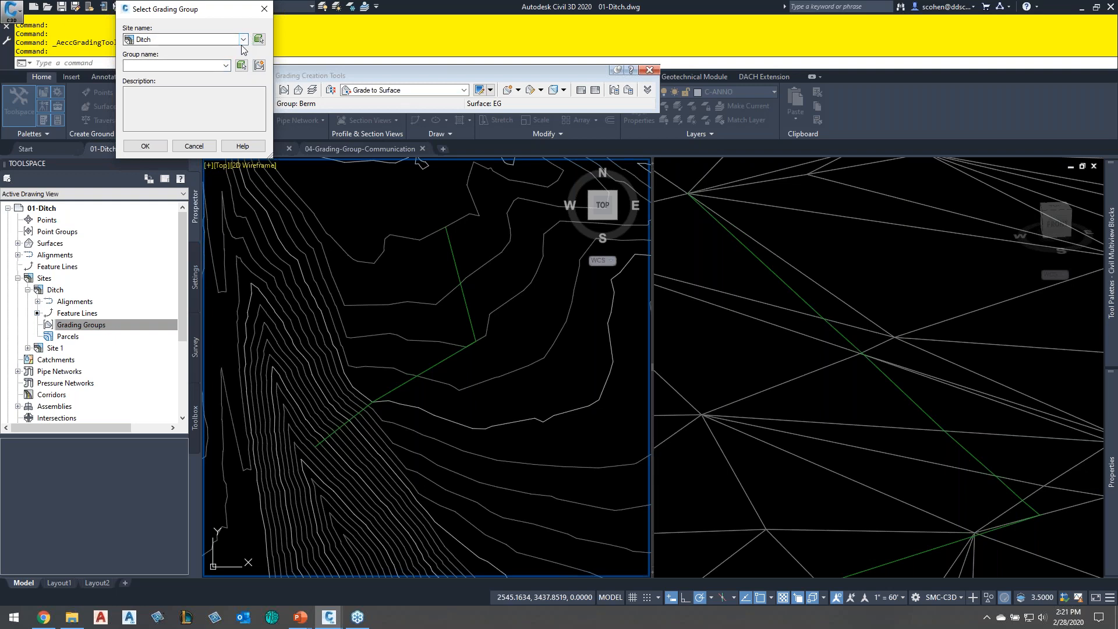
{"action": "left_click", "coordinate": [200, 149]}
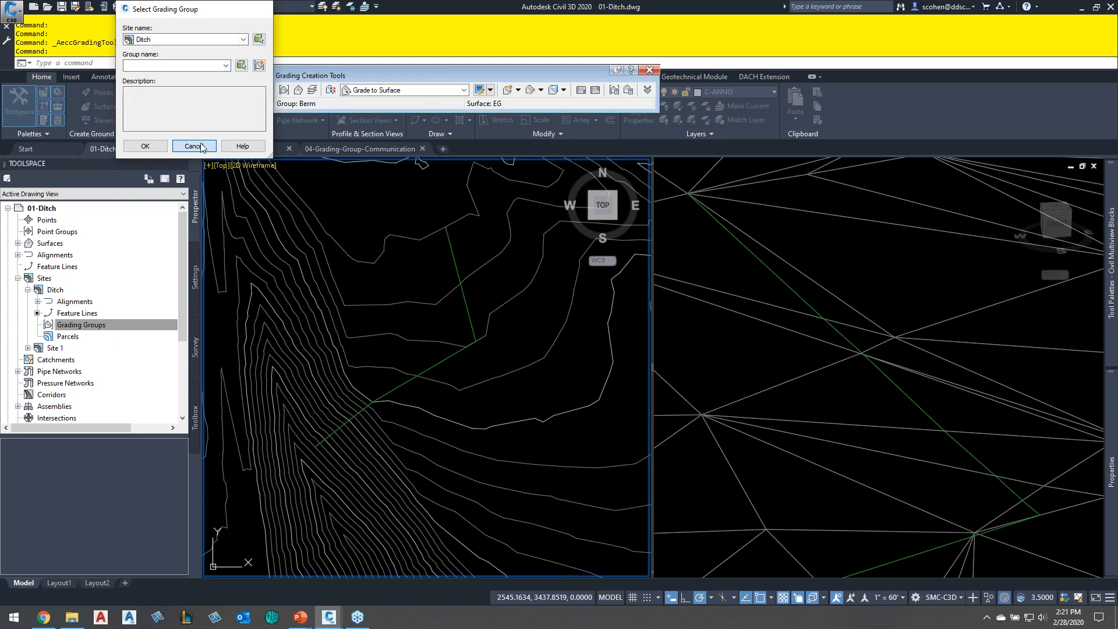
Refresh the sites collection, audit the drawing with AU, and save it
{"action": "left_click", "coordinate": [300, 296]}
{"action": "right_click", "coordinate": [50, 278]}
{"action": "left_click", "coordinate": [73, 320]}
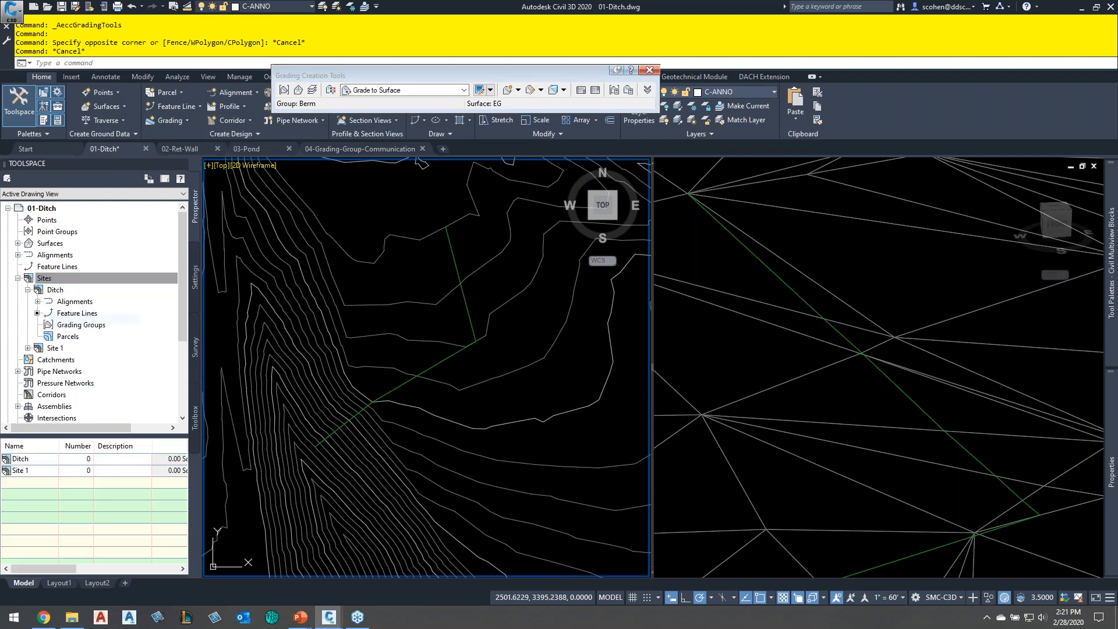
{"action": "type", "text": "AU"}
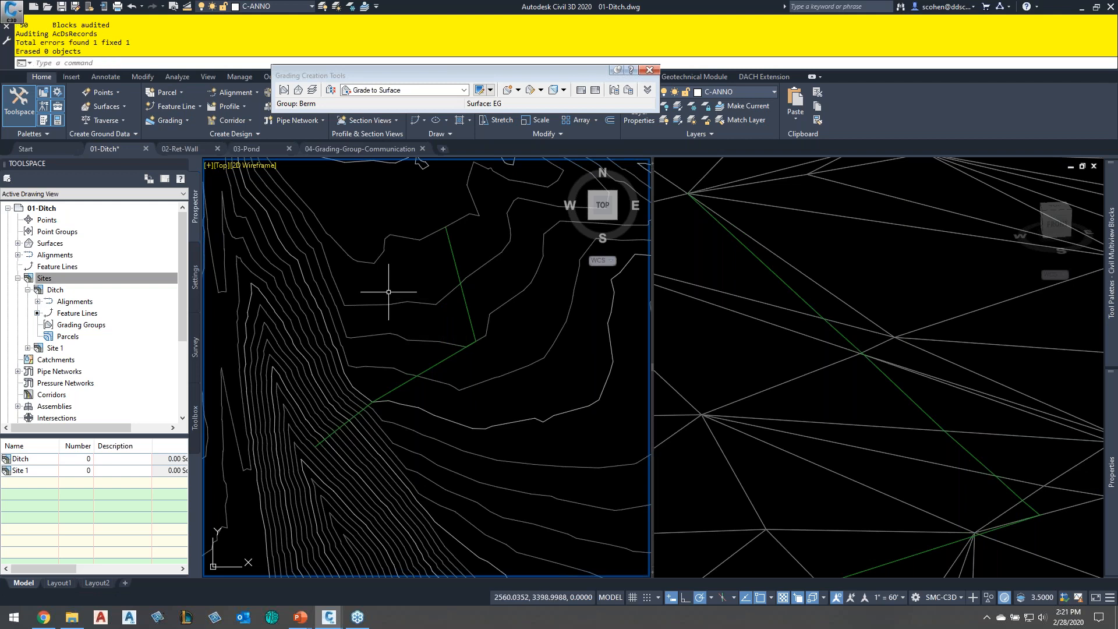
{"action": "key", "text": "ctrl+s"}
Try once more to create a Ditch grading group under the Ditch site
{"action": "double_click", "coordinate": [63, 348]}
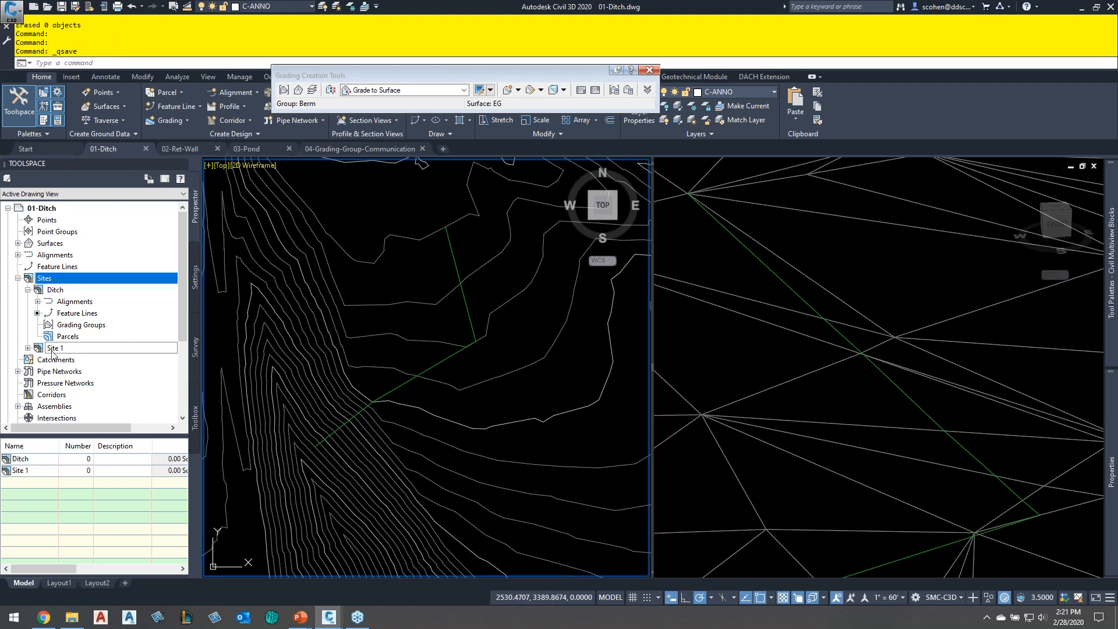
{"action": "right_click", "coordinate": [93, 325]}
{"action": "left_click", "coordinate": [120, 330]}
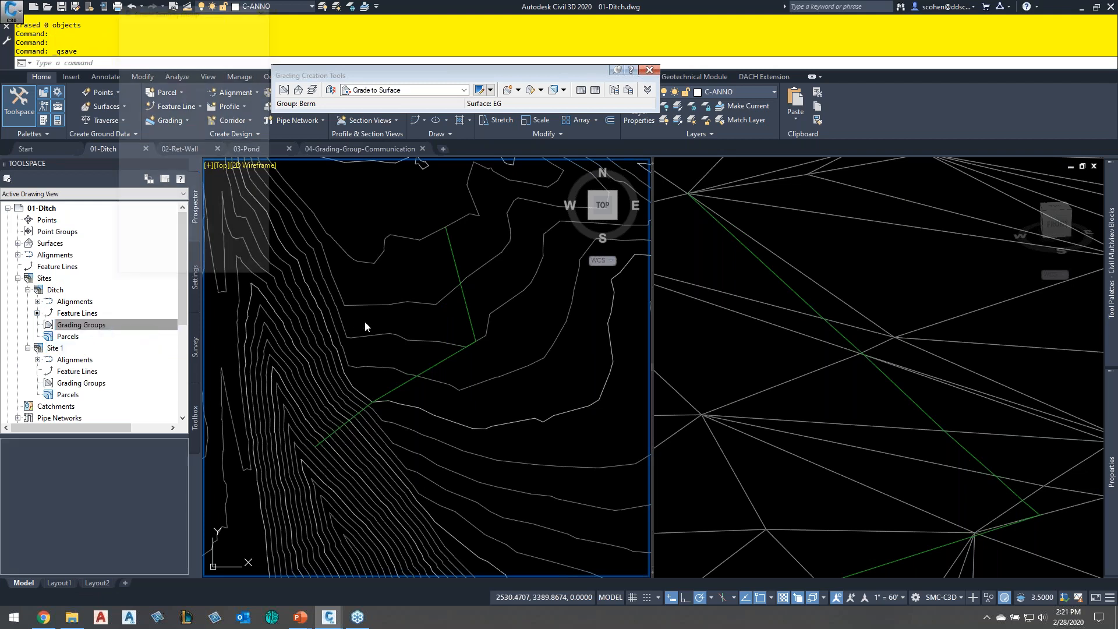
{"action": "type", "text": "Ditch"}
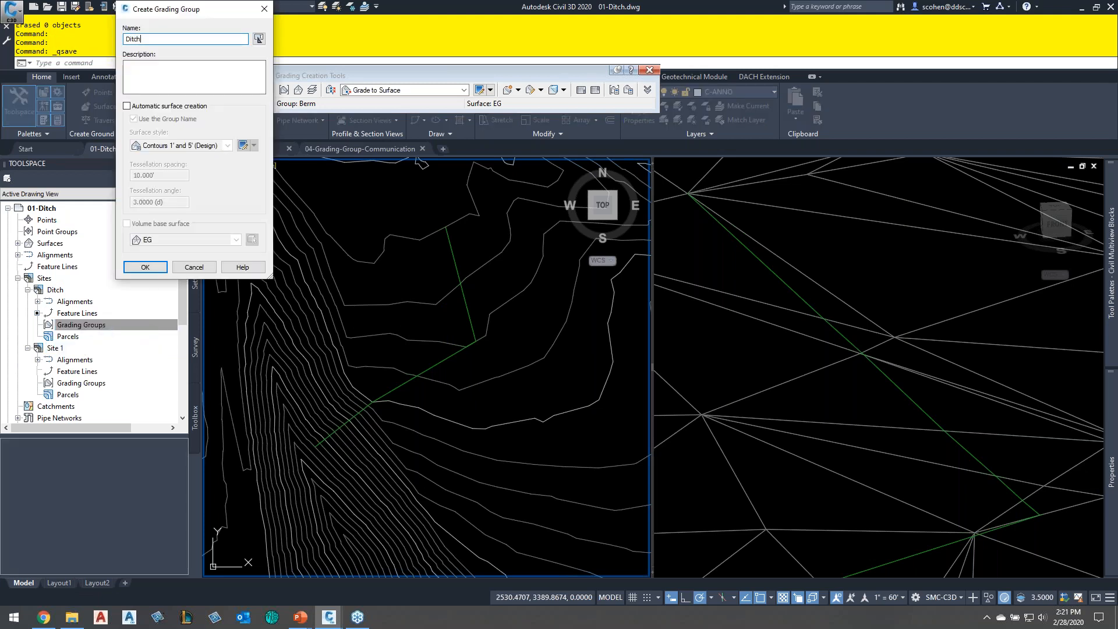
{"action": "left_click", "coordinate": [147, 269]}
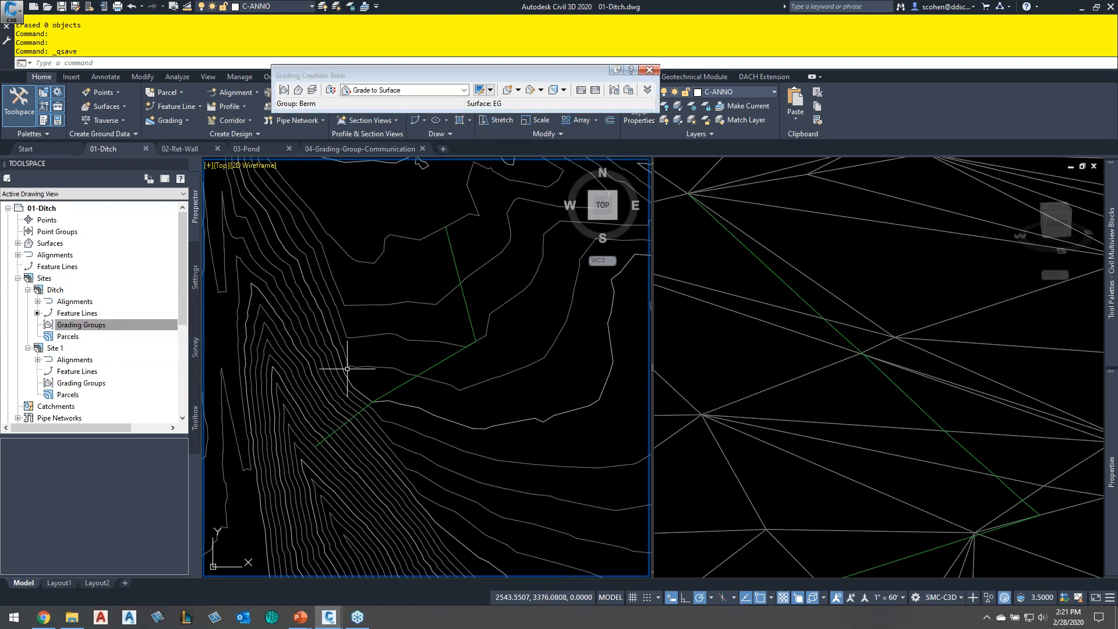
{"action": "key", "text": "Escape"}
{"action": "key", "text": "Escape"}
{"action": "key", "text": "Escape"}
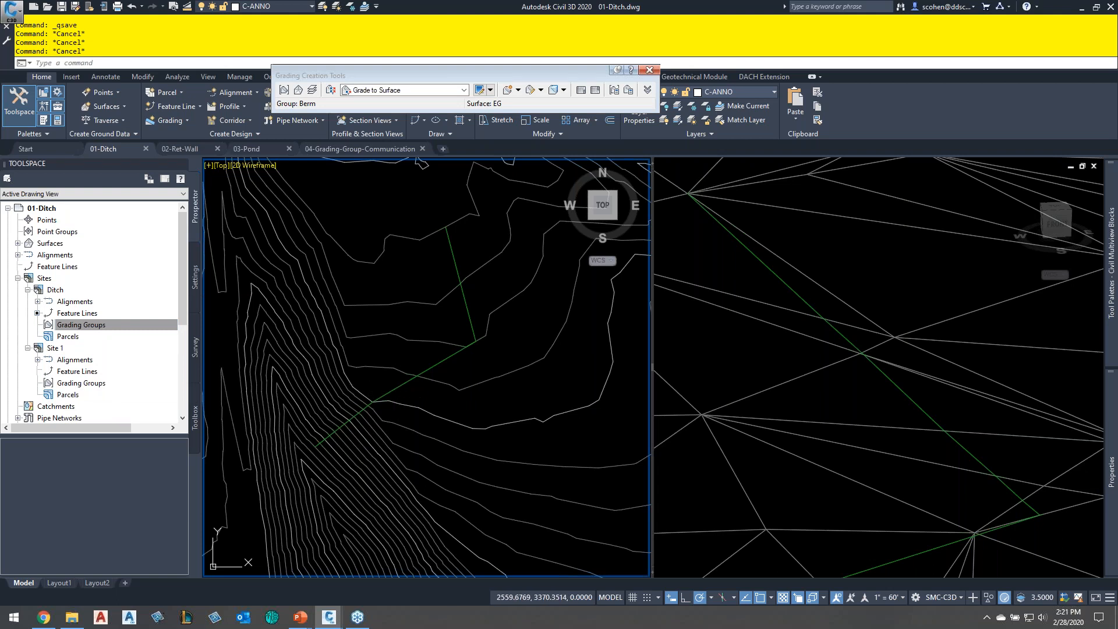
Move the feature line from the Ditch site to Site 1
{"action": "left_click", "coordinate": [397, 387]}
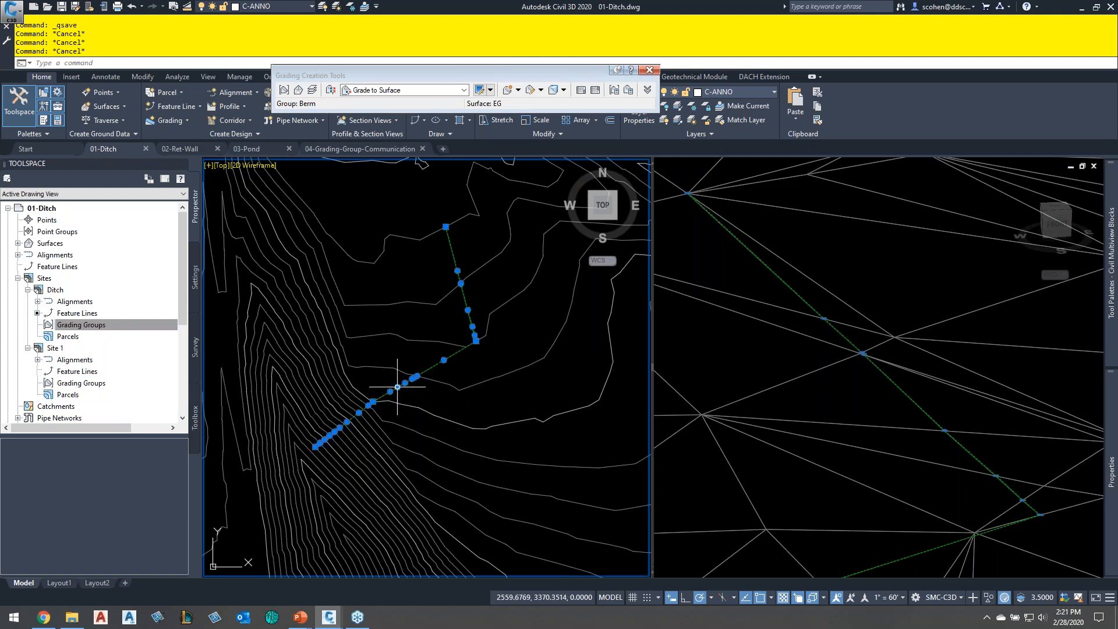
{"action": "right_click", "coordinate": [397, 386]}
{"action": "left_click", "coordinate": [452, 208]}
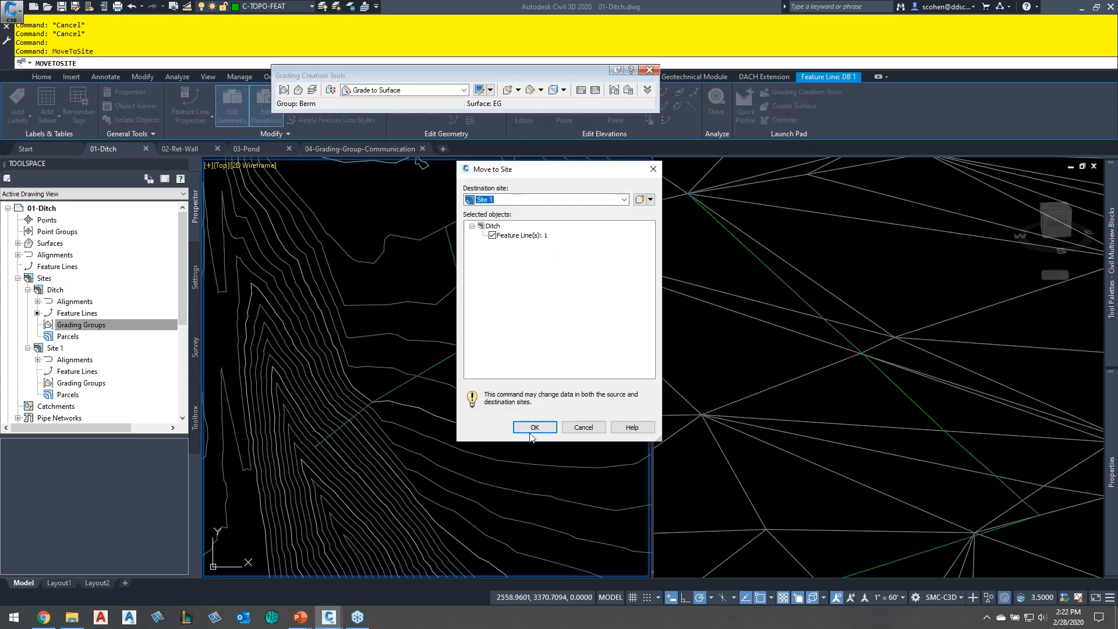
{"action": "left_click", "coordinate": [534, 429]}
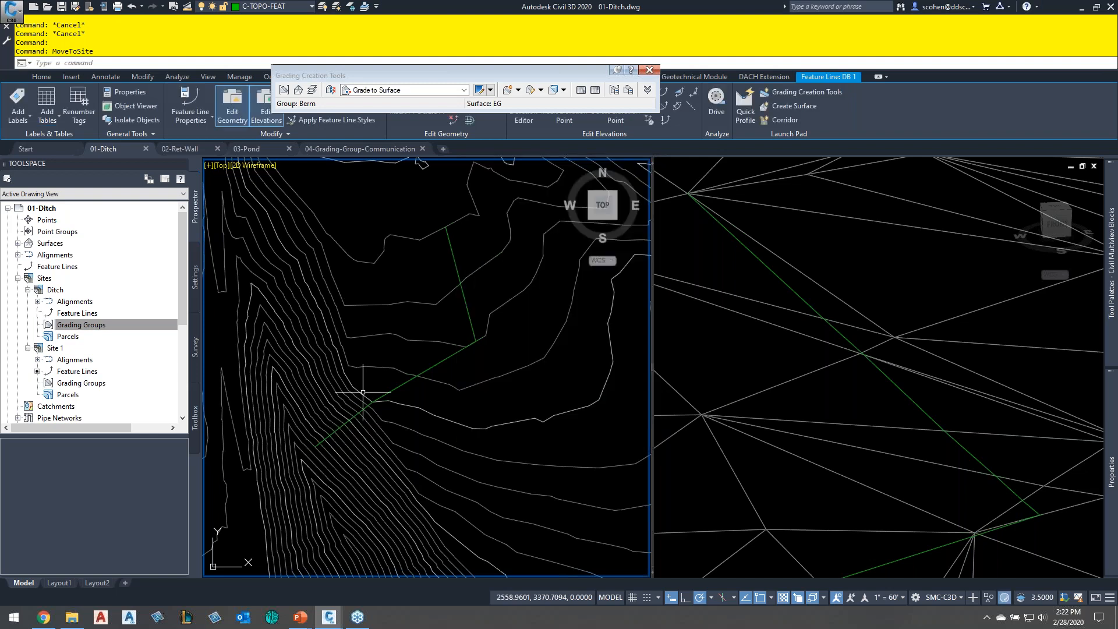
Create a new grading group named Ditch under Site 1
{"action": "right_click", "coordinate": [81, 383]}
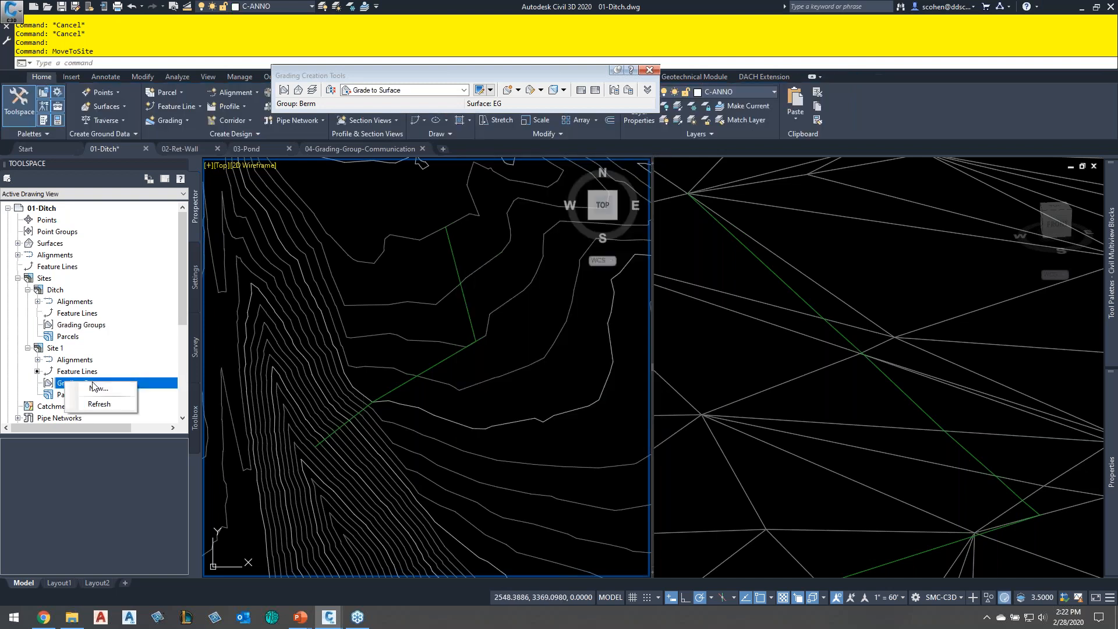
{"action": "left_click", "coordinate": [95, 386]}
{"action": "type", "text": "Ditch"}
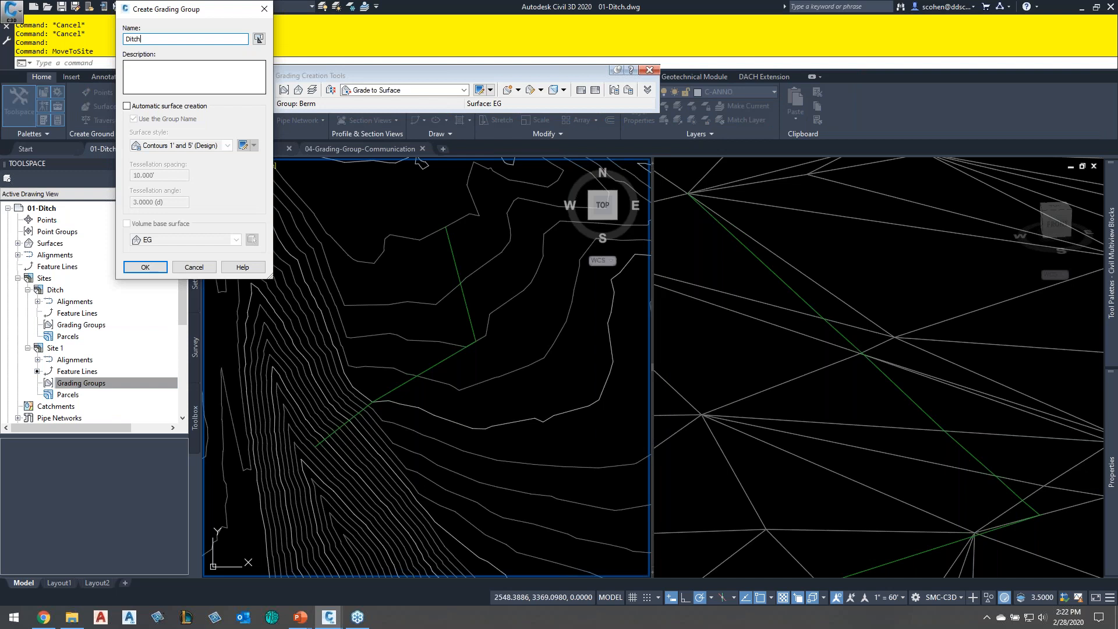
{"action": "left_click", "coordinate": [162, 269]}
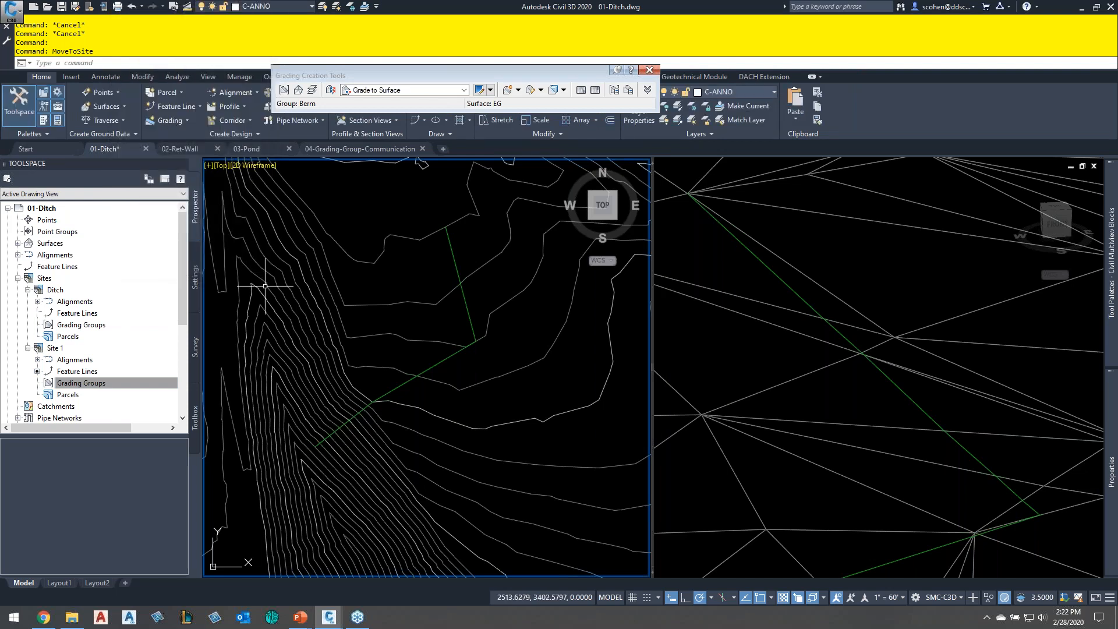
{"action": "key", "text": "Escape"}
{"action": "key", "text": "Escape"}
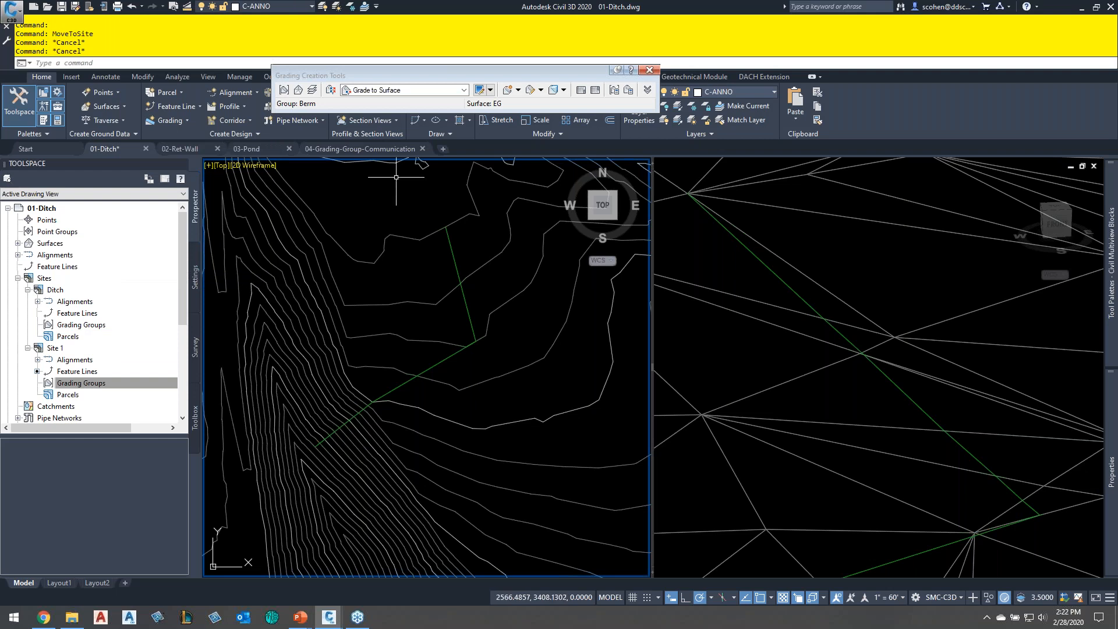
Try again to create a grading group named Ditch under Site 1 for grading creation
{"action": "left_click", "coordinate": [284, 91]}
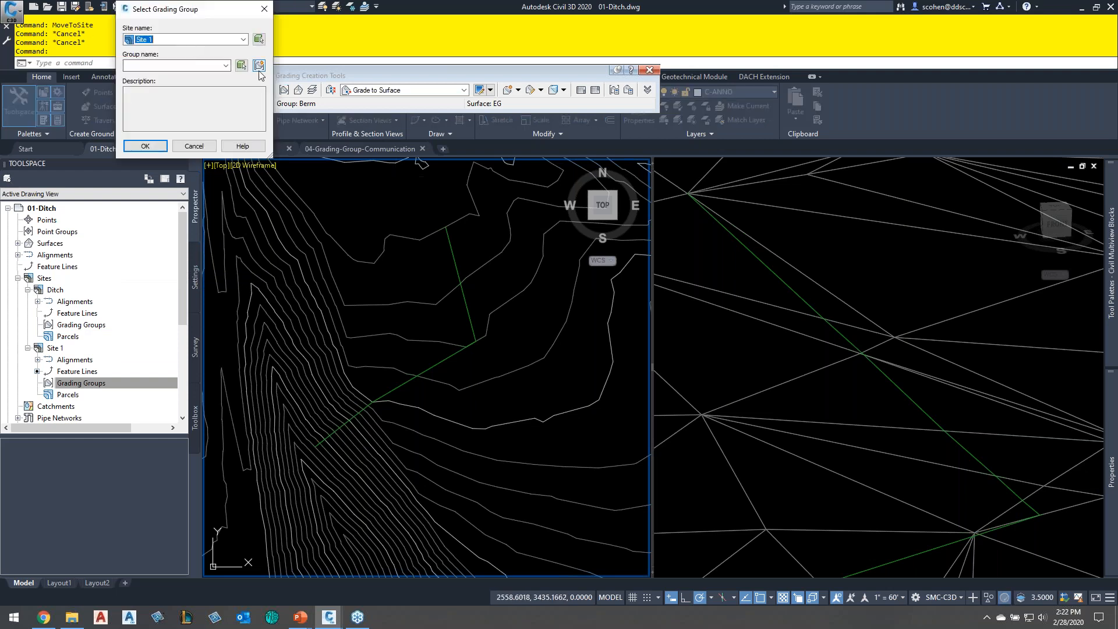
{"action": "type", "text": "Ditch"}
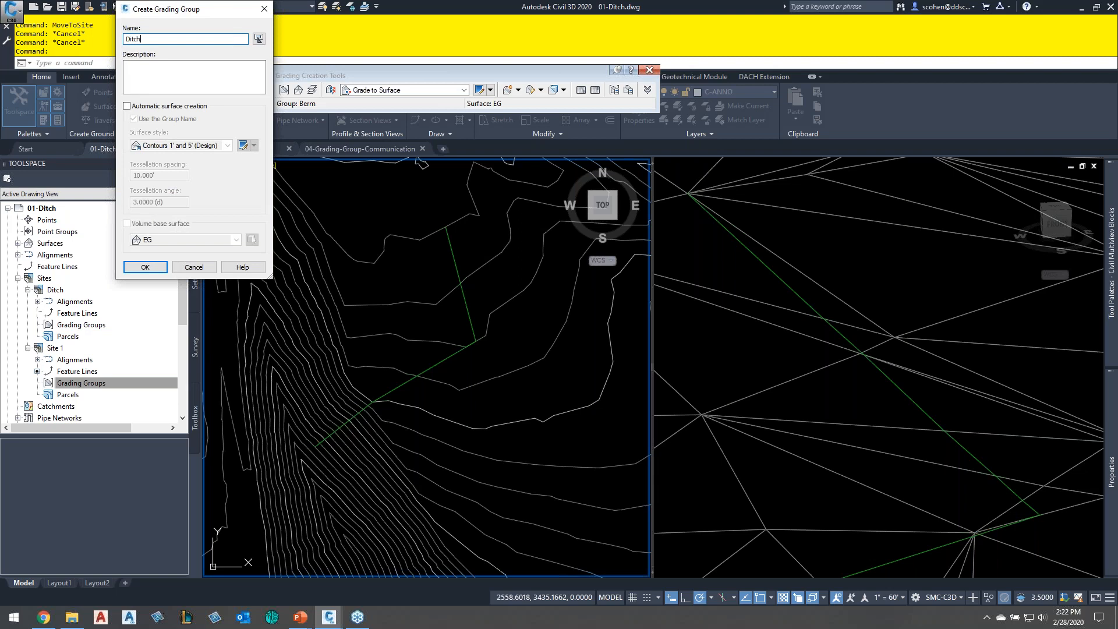
{"action": "left_click", "coordinate": [146, 266]}
{"action": "left_click", "coordinate": [145, 146]}
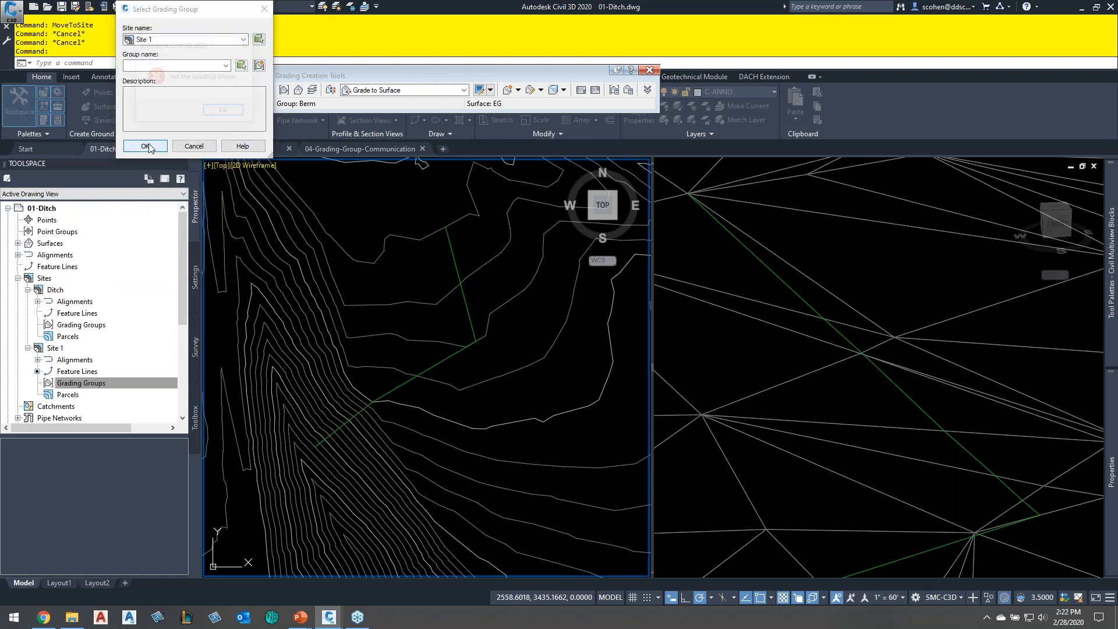
{"action": "left_click", "coordinate": [222, 112]}
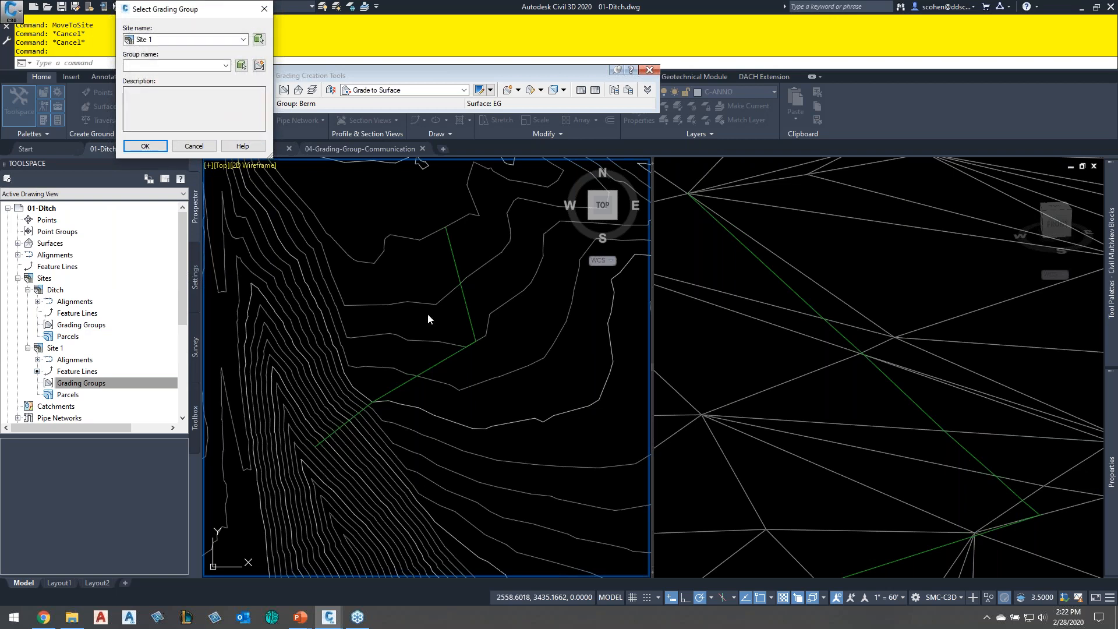
{"action": "key", "text": "Escape"}
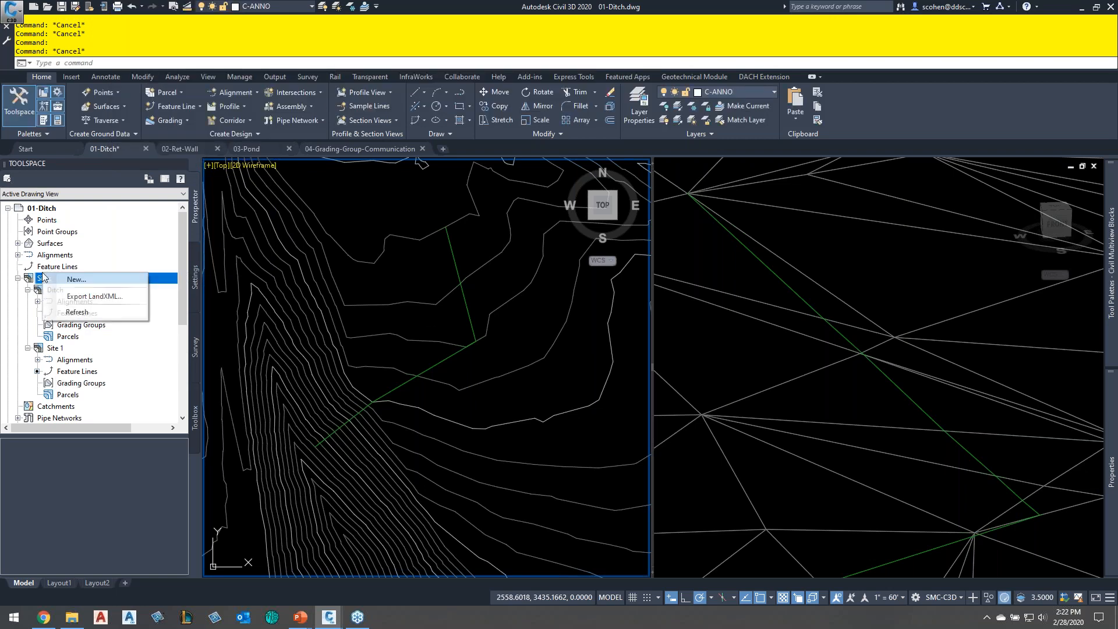
Create a new site in the Sites collection, keeping the default properties
{"action": "right_click", "coordinate": [47, 276]}
{"action": "left_click", "coordinate": [64, 281]}
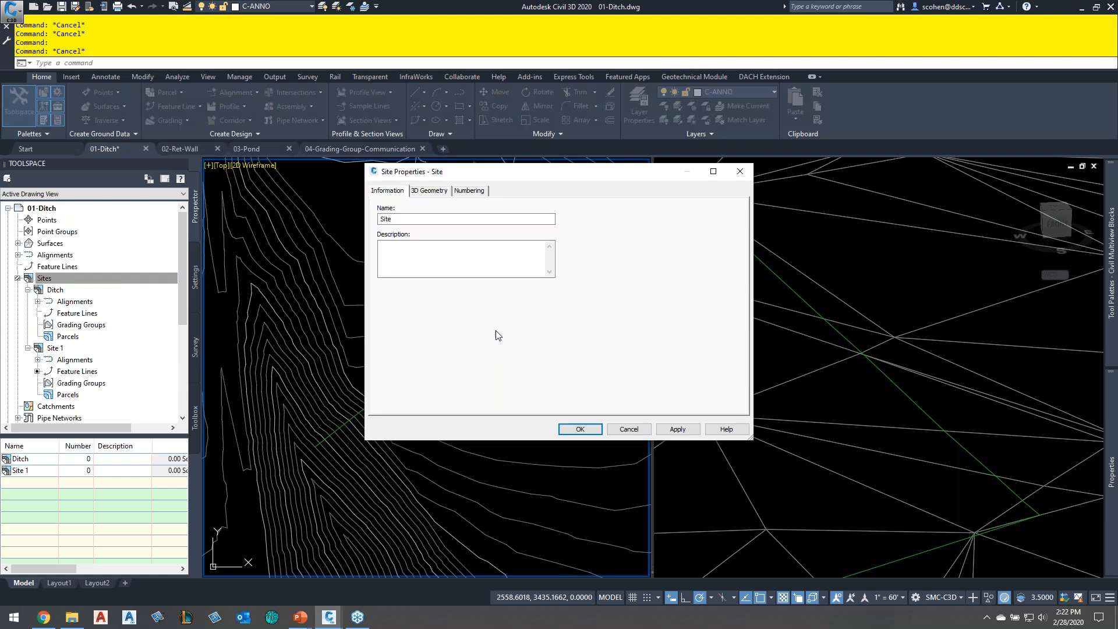
{"action": "left_click", "coordinate": [579, 428]}
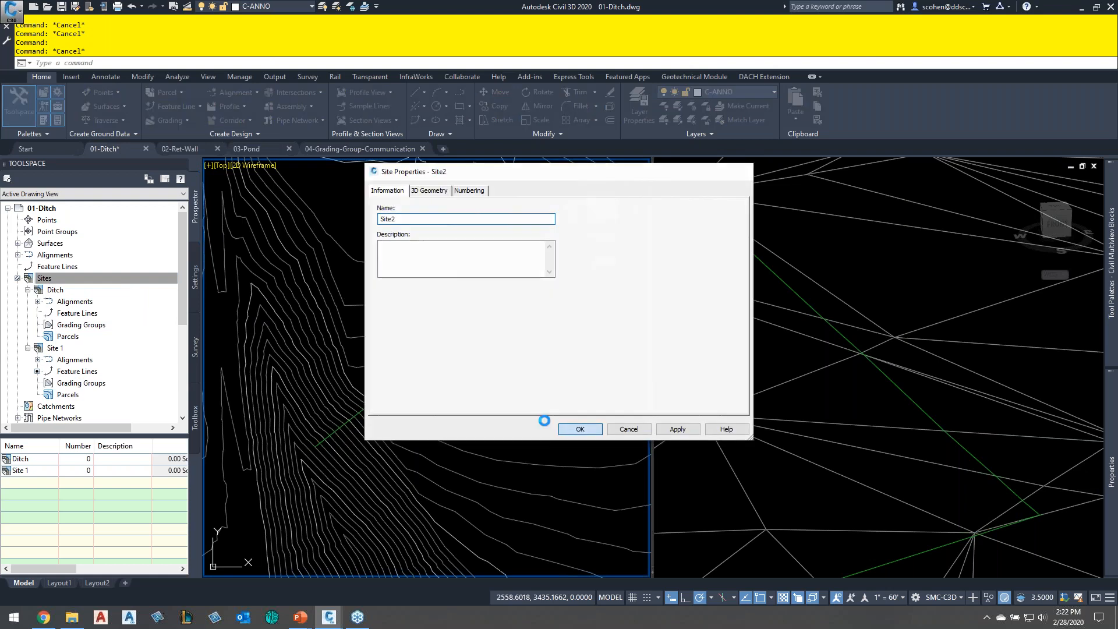
Create a new grading group under Site2 with default settings
{"action": "scroll", "coordinate": [63, 397], "scroll_direction": "down", "scroll_amount": 4}
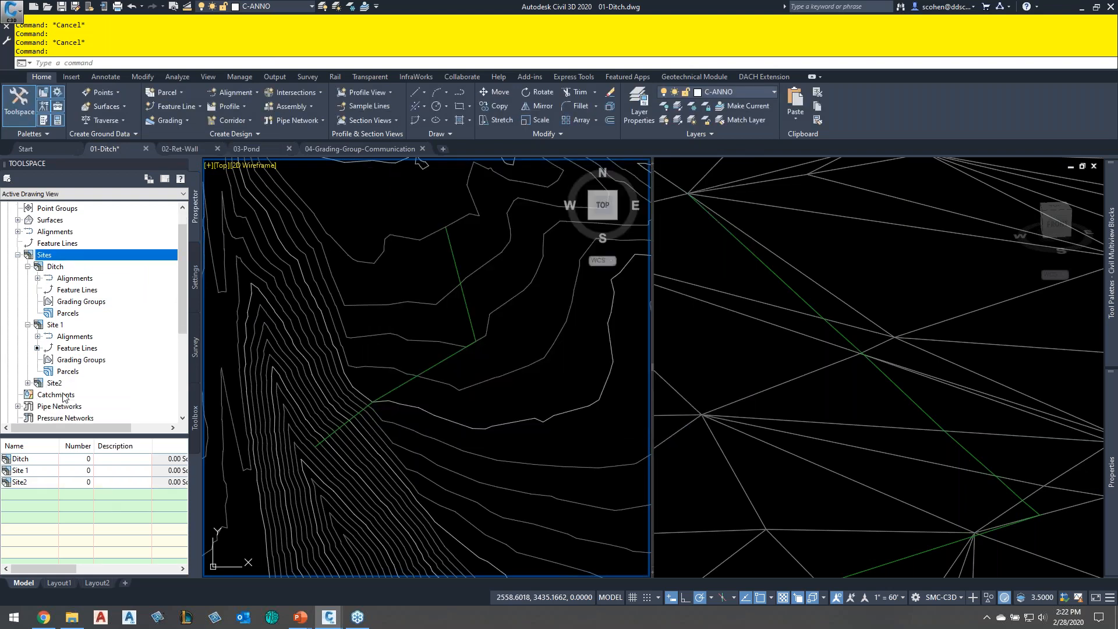
{"action": "double_click", "coordinate": [55, 360]}
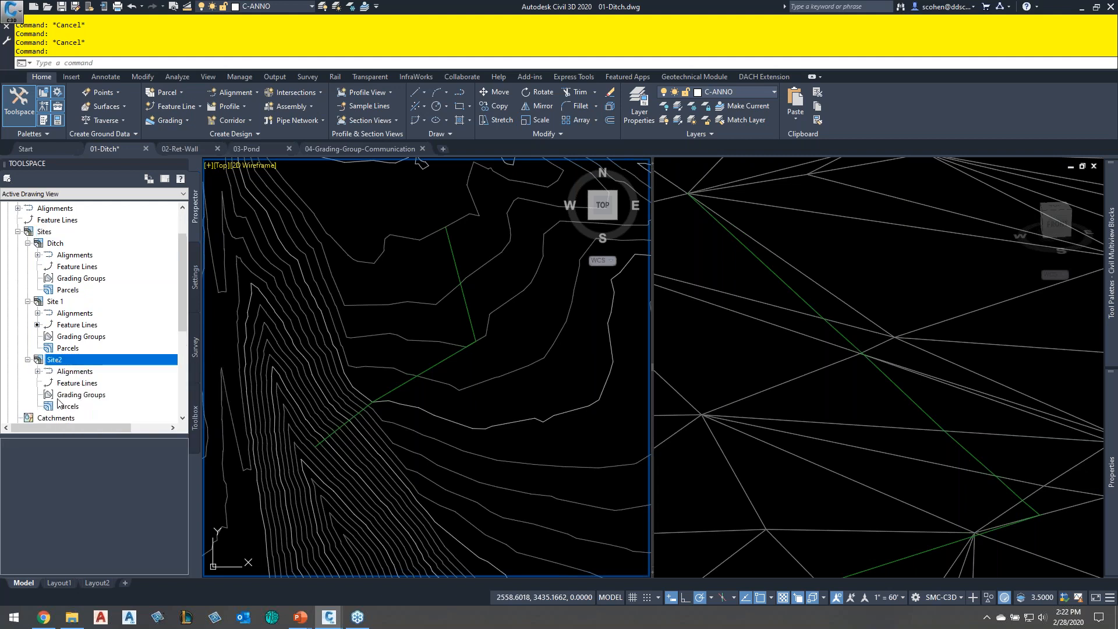
{"action": "right_click", "coordinate": [64, 395]}
{"action": "left_click", "coordinate": [87, 404]}
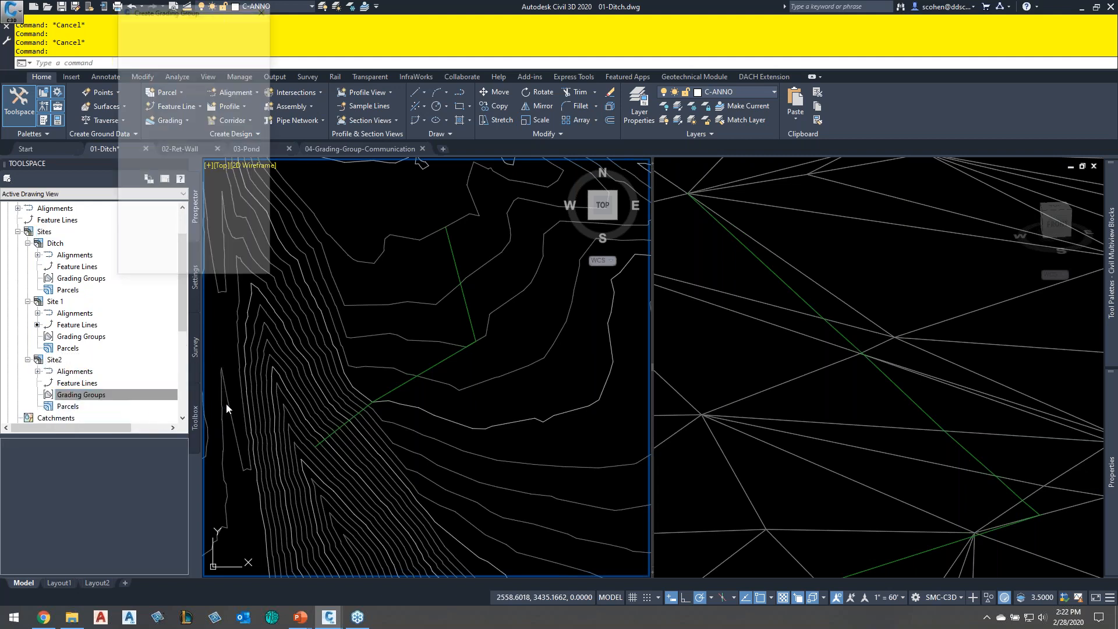
{"action": "key", "text": "Return"}
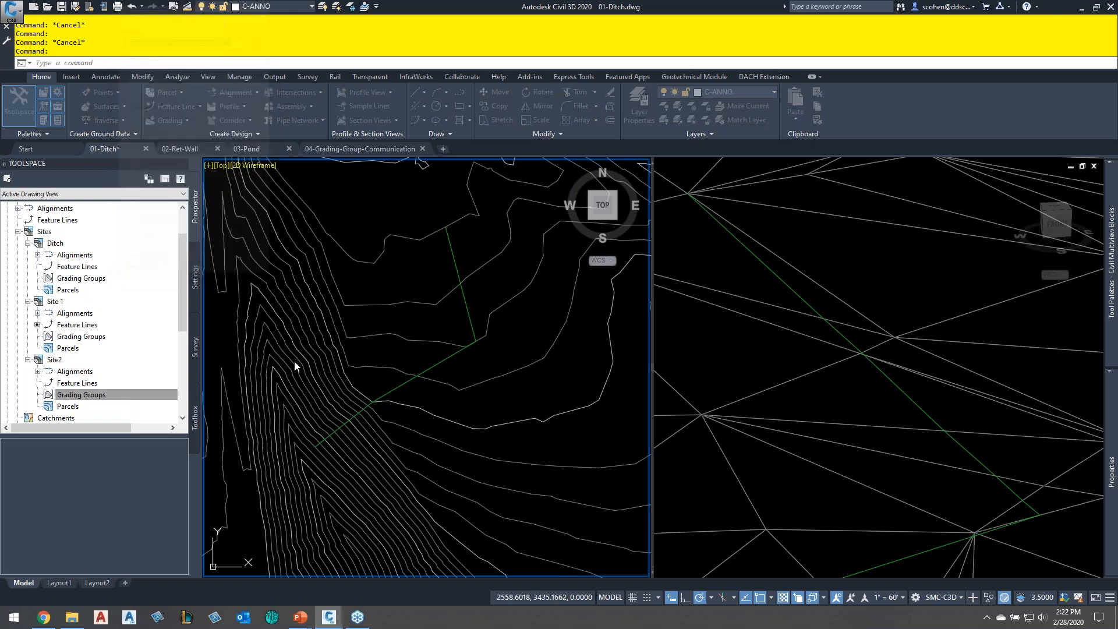
Rename the new grading group under Site2 to Ditch2 in its properties
{"action": "left_click", "coordinate": [37, 394]}
{"action": "right_click", "coordinate": [88, 406]}
{"action": "left_click", "coordinate": [120, 418]}
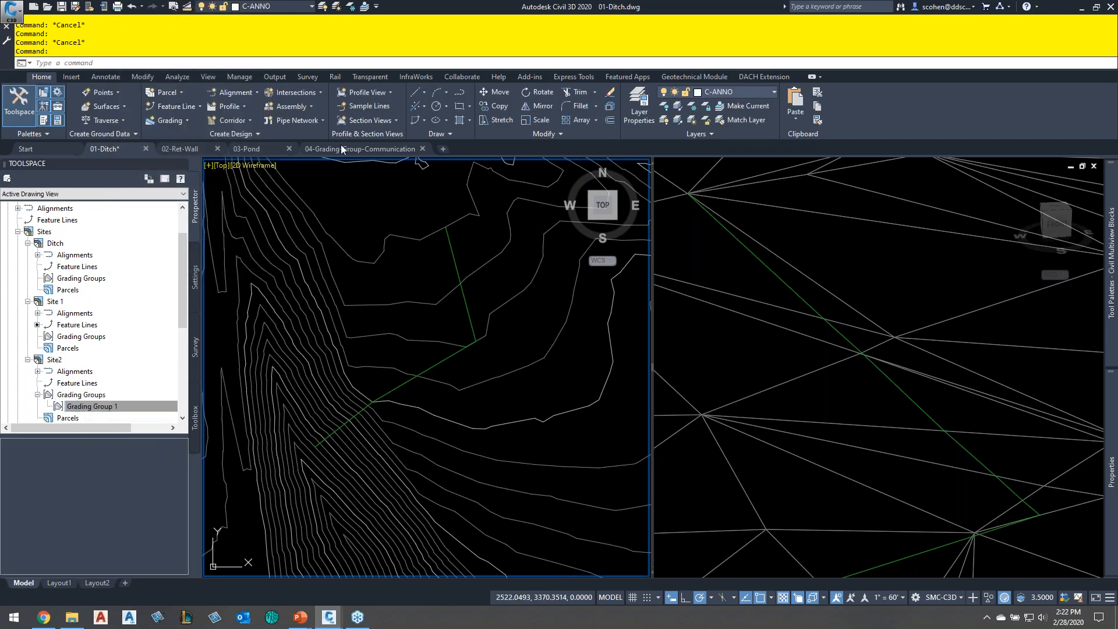
{"action": "type", "text": "Ditch2"}
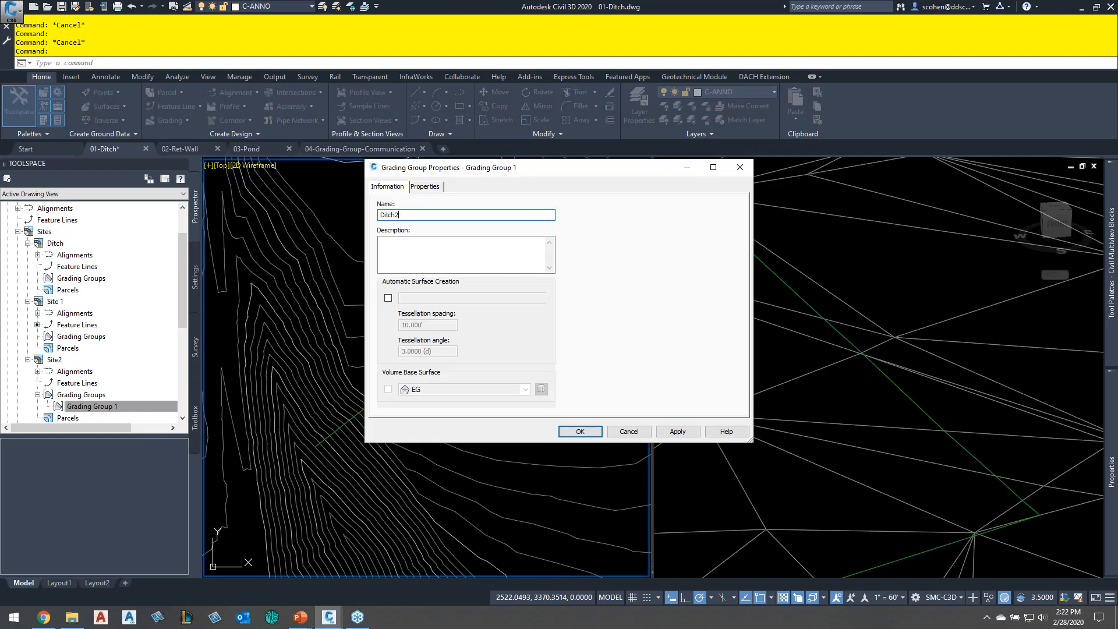
{"action": "left_click", "coordinate": [580, 431]}
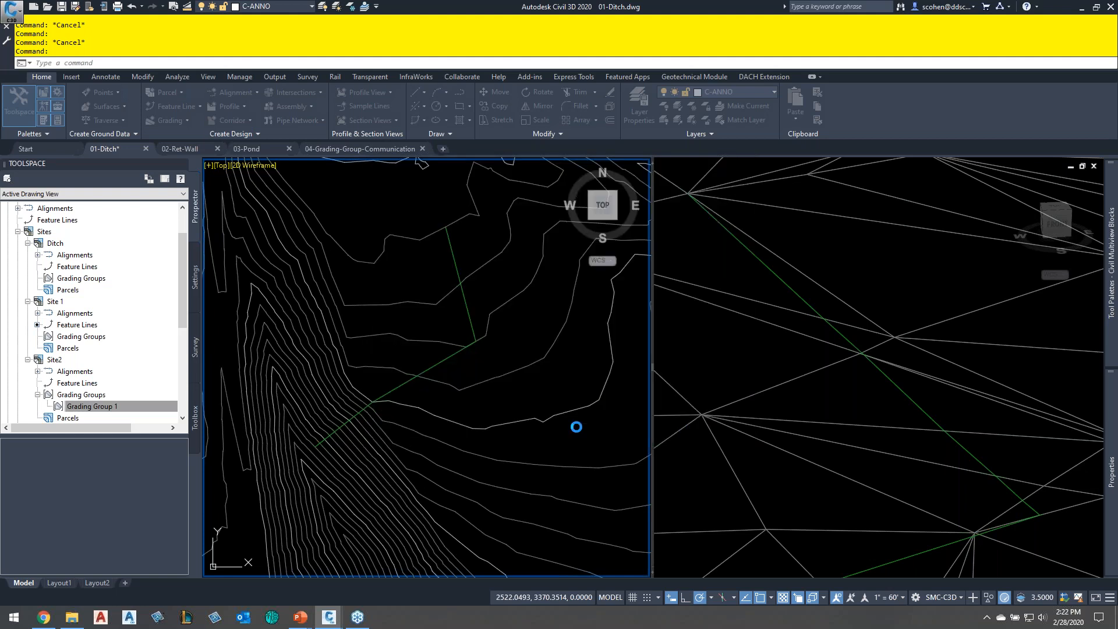
Move the ditch feature line from Site 1 to Site2
{"action": "left_click", "coordinate": [399, 382]}
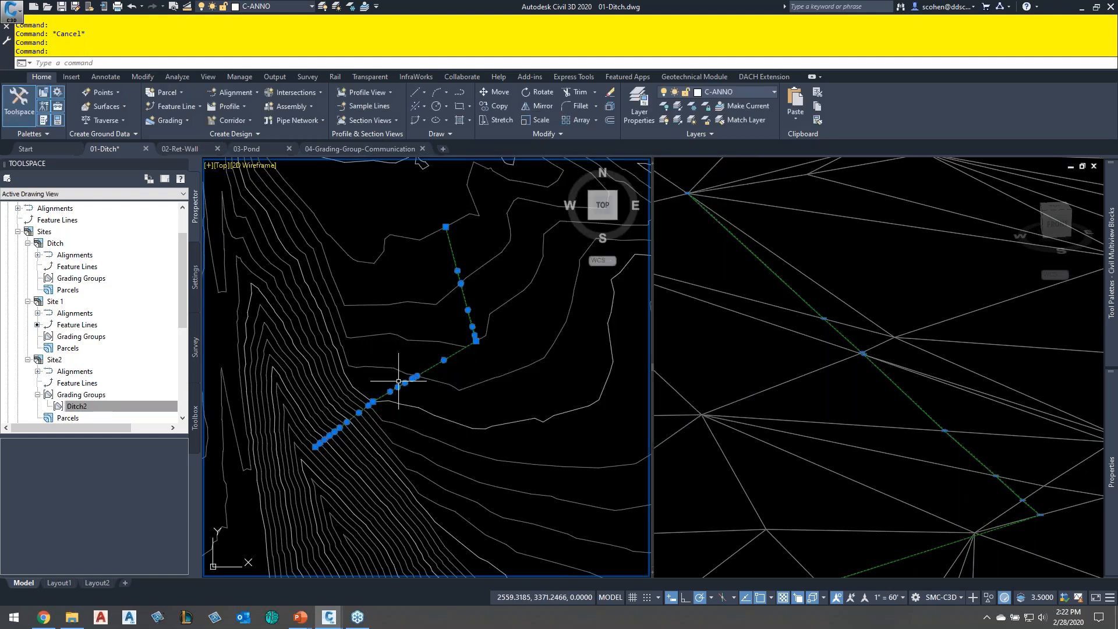
{"action": "right_click", "coordinate": [444, 105]}
{"action": "left_click", "coordinate": [489, 218]}
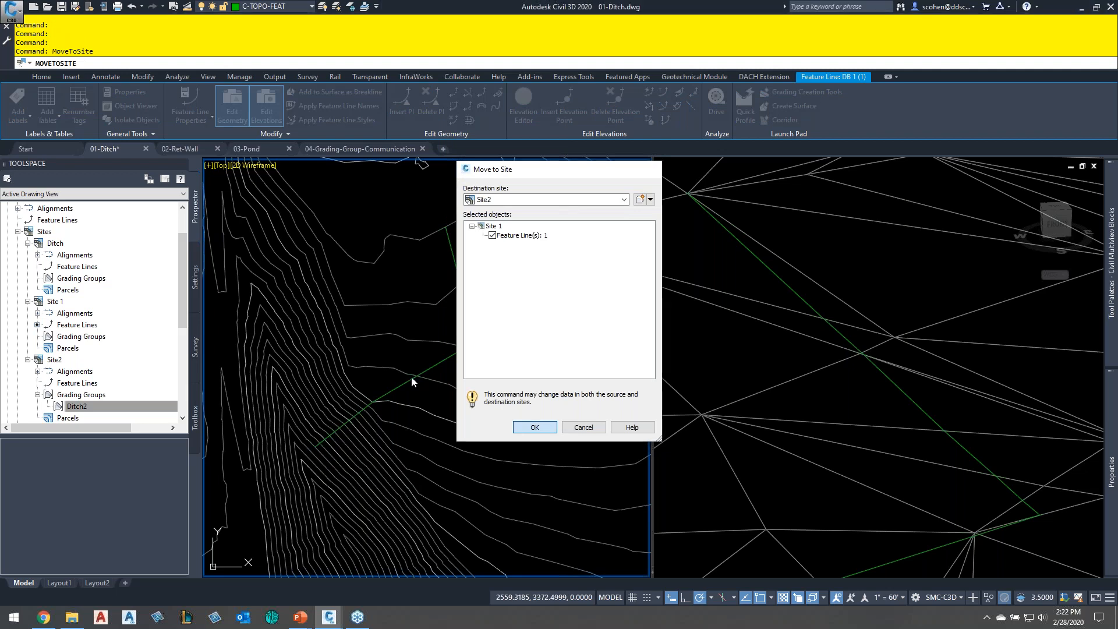
{"action": "key", "text": "Return"}
Open the Grading Creation Tools and set the grading criteria to Grade to Distance
{"action": "left_click", "coordinate": [170, 120]}
{"action": "left_click", "coordinate": [180, 139]}
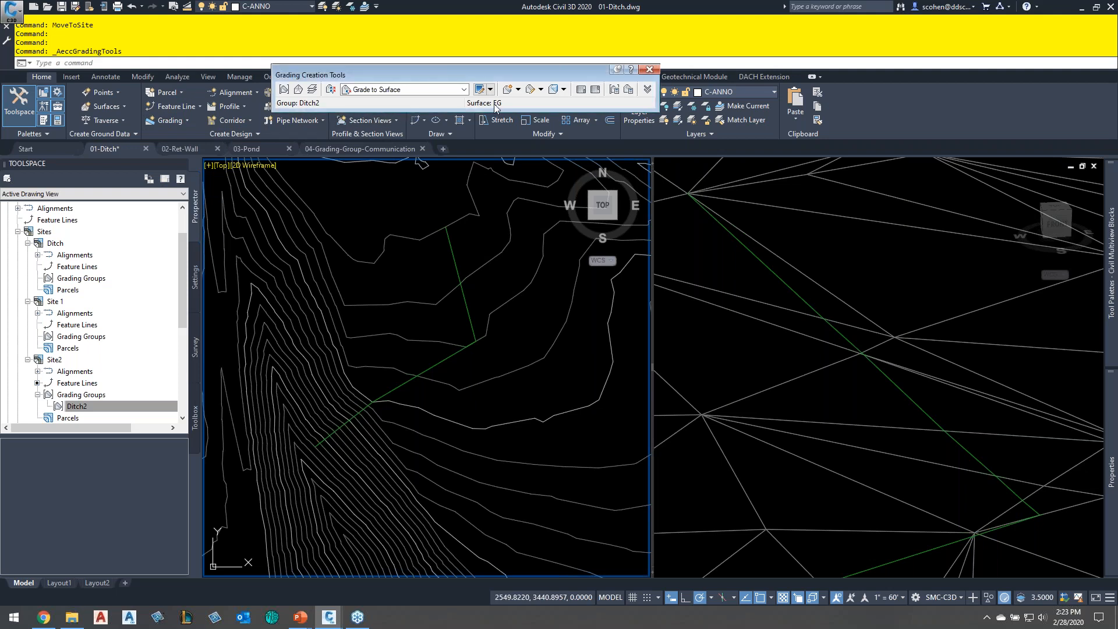
{"action": "left_click", "coordinate": [416, 90]}
{"action": "left_click", "coordinate": [400, 101]}
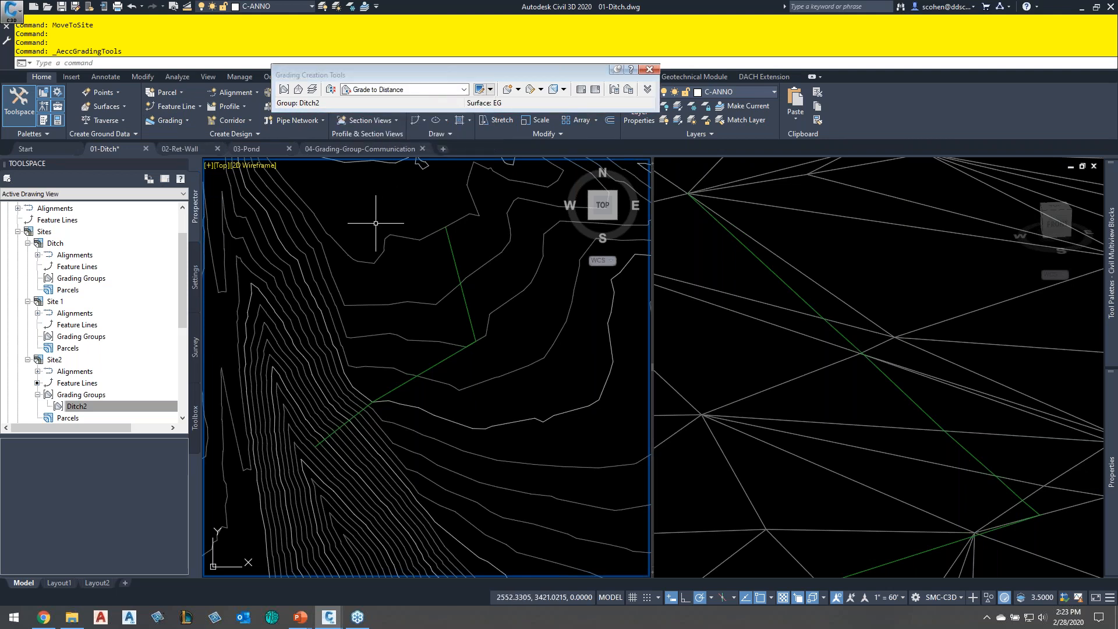
Create a Grade to Distance grading on one side of the unweeded feature line, full length, 1' distance, horizontal slope
{"action": "left_click", "coordinate": [517, 90]}
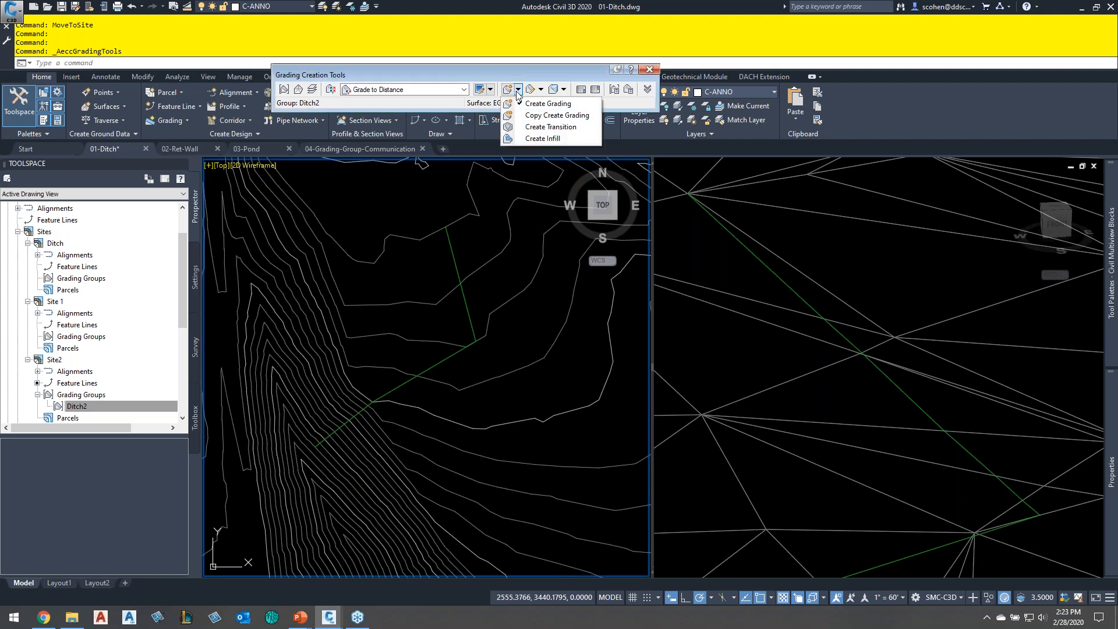
{"action": "left_click", "coordinate": [546, 104]}
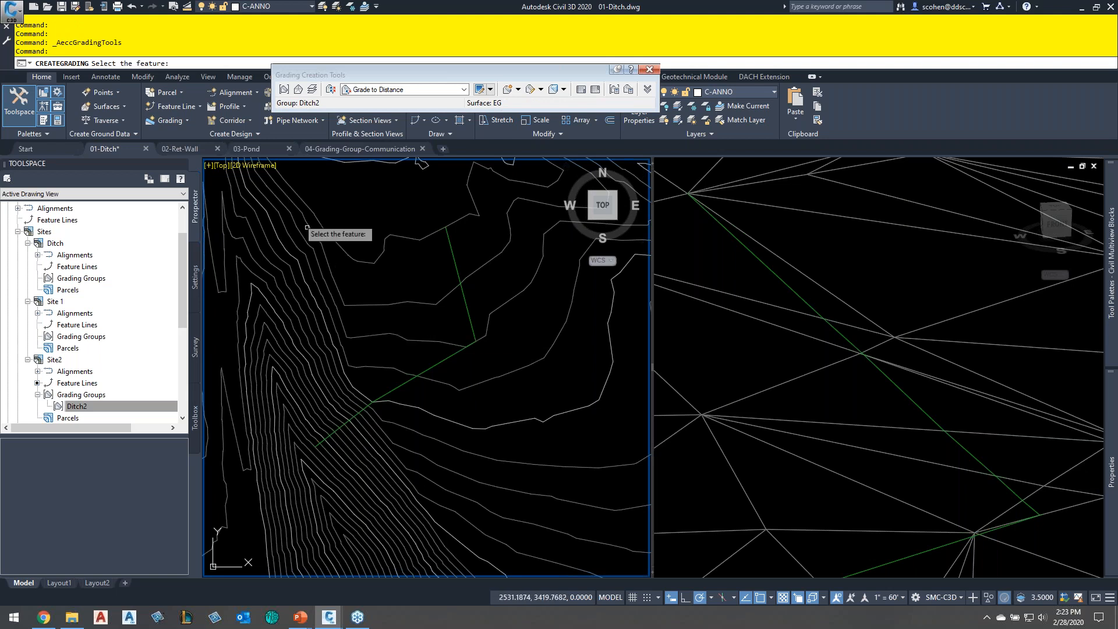
{"action": "left_click", "coordinate": [433, 369]}
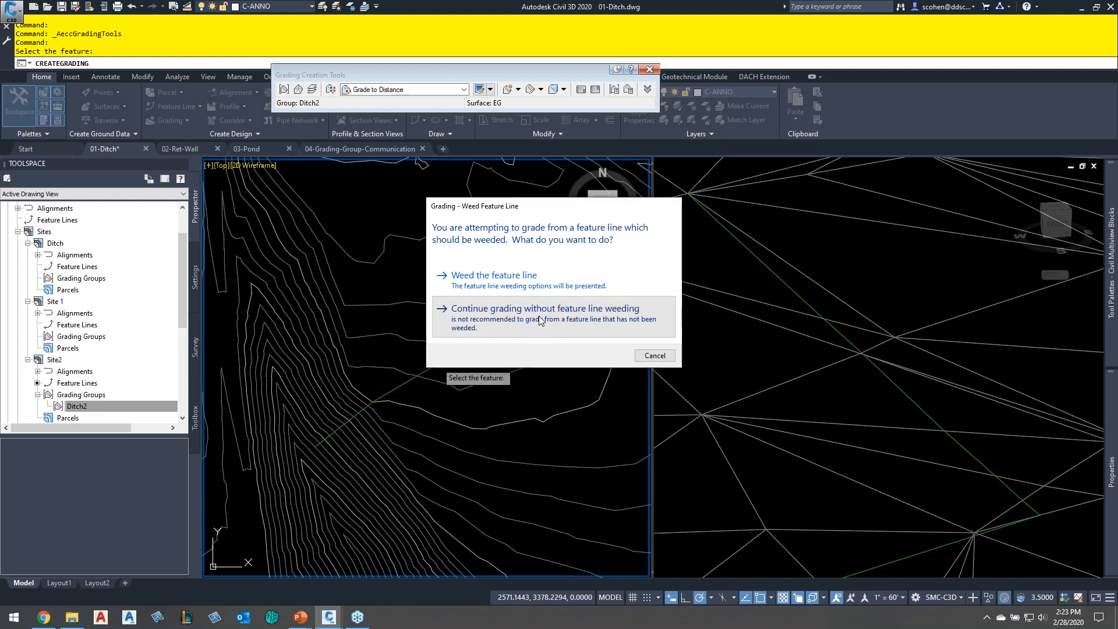
{"action": "left_click", "coordinate": [517, 319]}
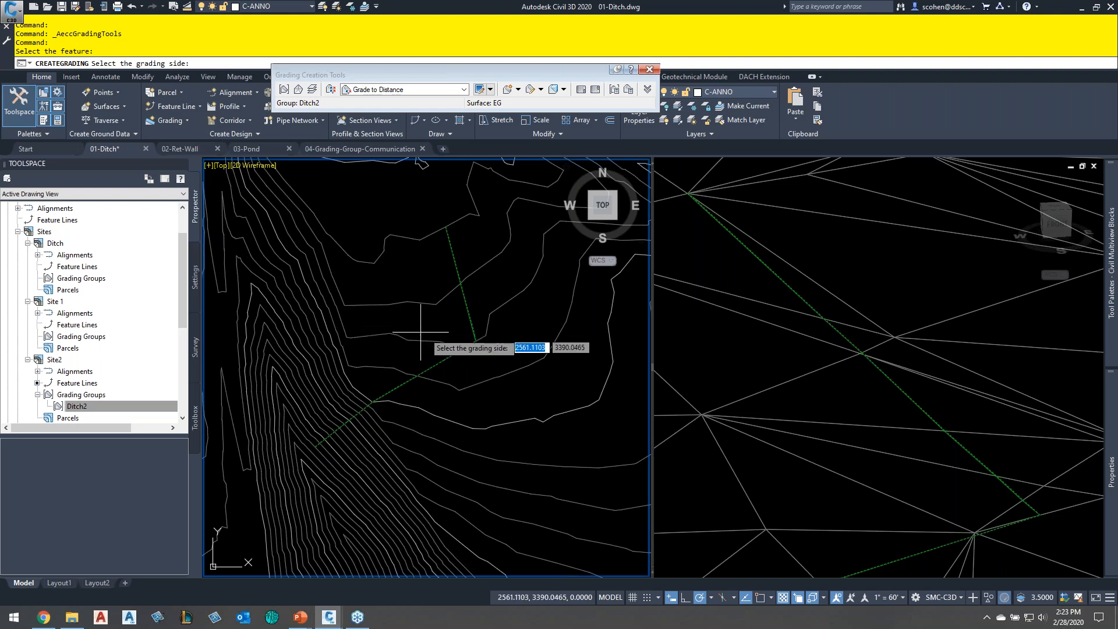
{"action": "left_click", "coordinate": [397, 326]}
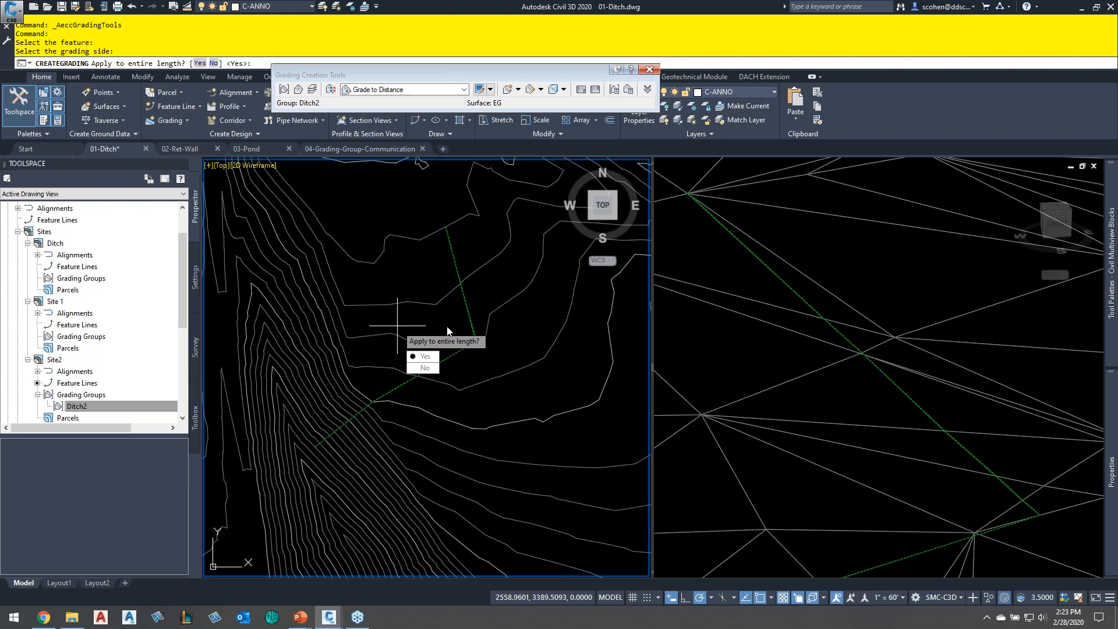
{"action": "key", "text": "Return"}
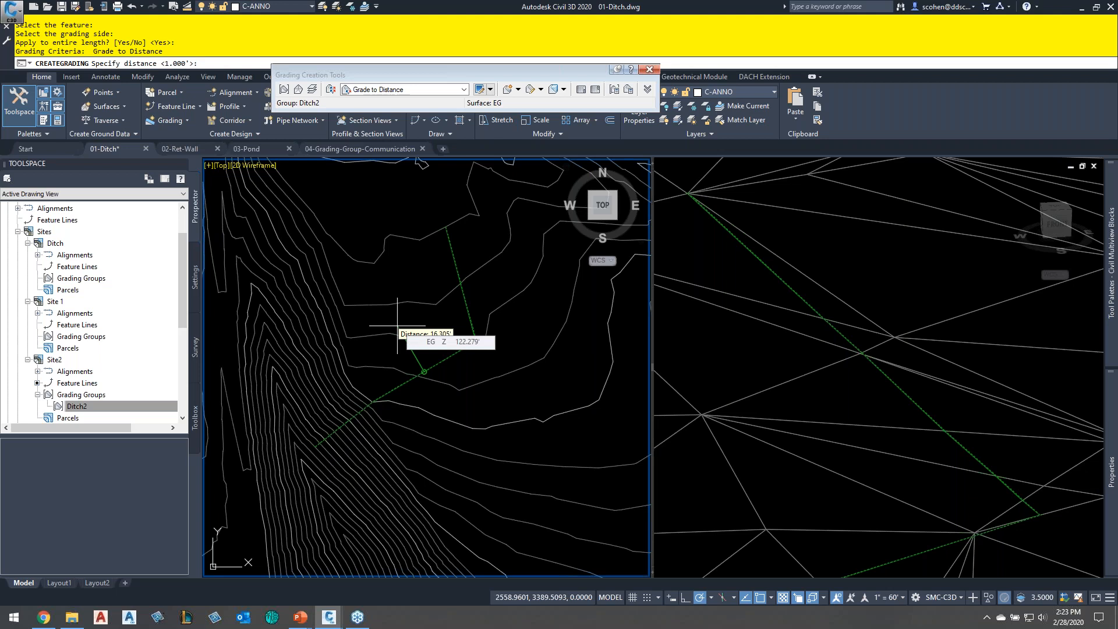
{"action": "type", "text": "1"}
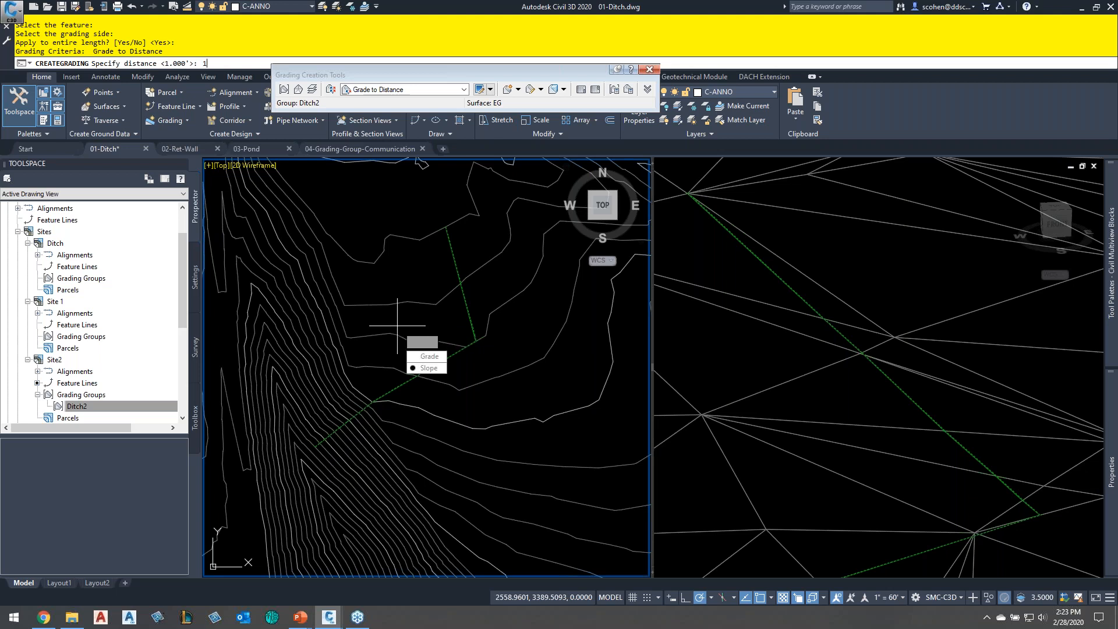
{"action": "key", "text": "Return"}
{"action": "key", "text": "Return"}
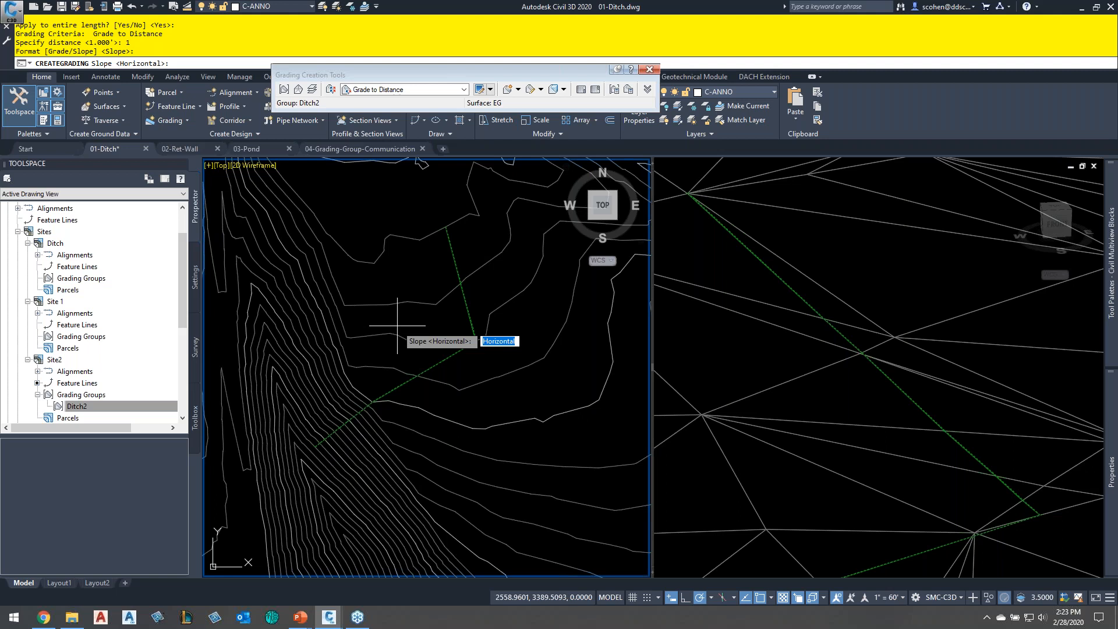
{"action": "type", "text": "horizontal"}
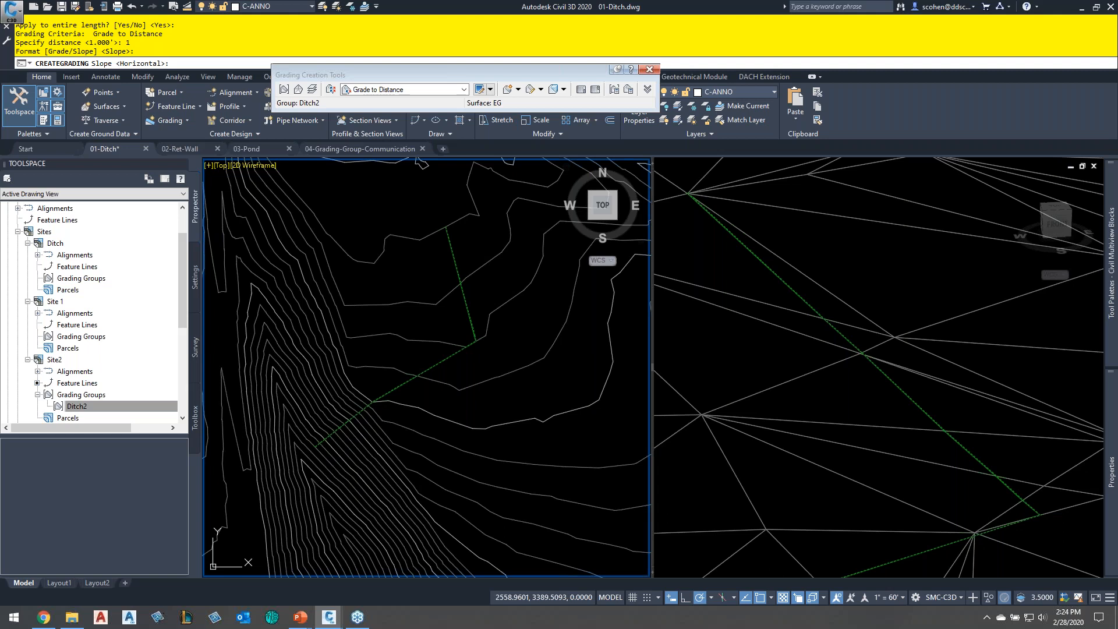
{"action": "key", "text": "Return"}
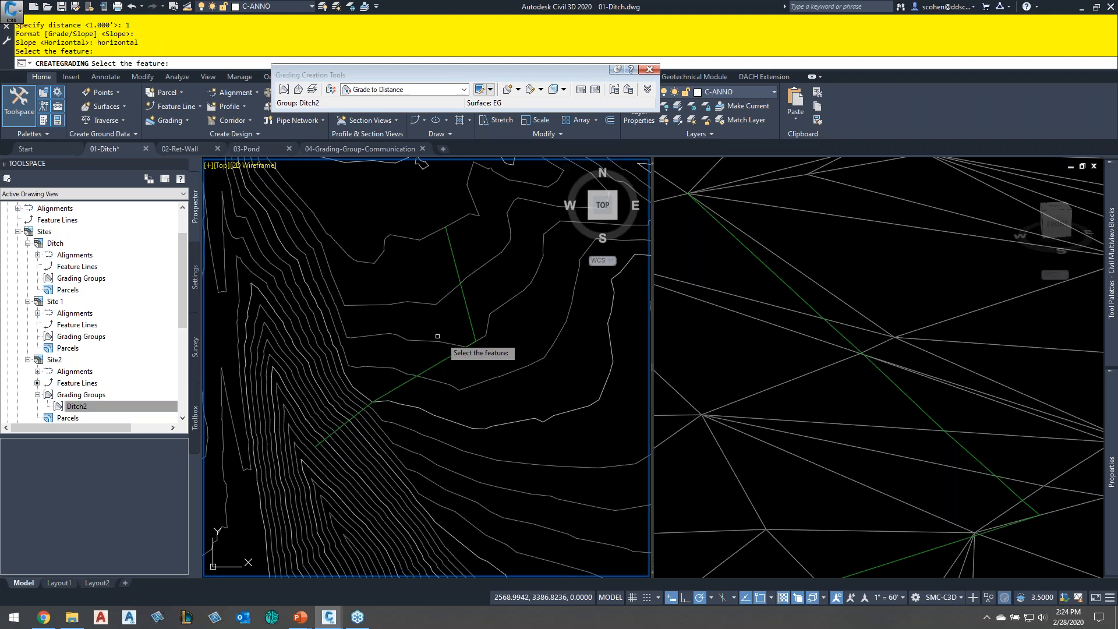
{"action": "key", "text": "Escape"}
{"action": "key", "text": "Escape"}
{"action": "key", "text": "Escape"}
Thaw all layers in the drawing
{"action": "left_click", "coordinate": [336, 7]}
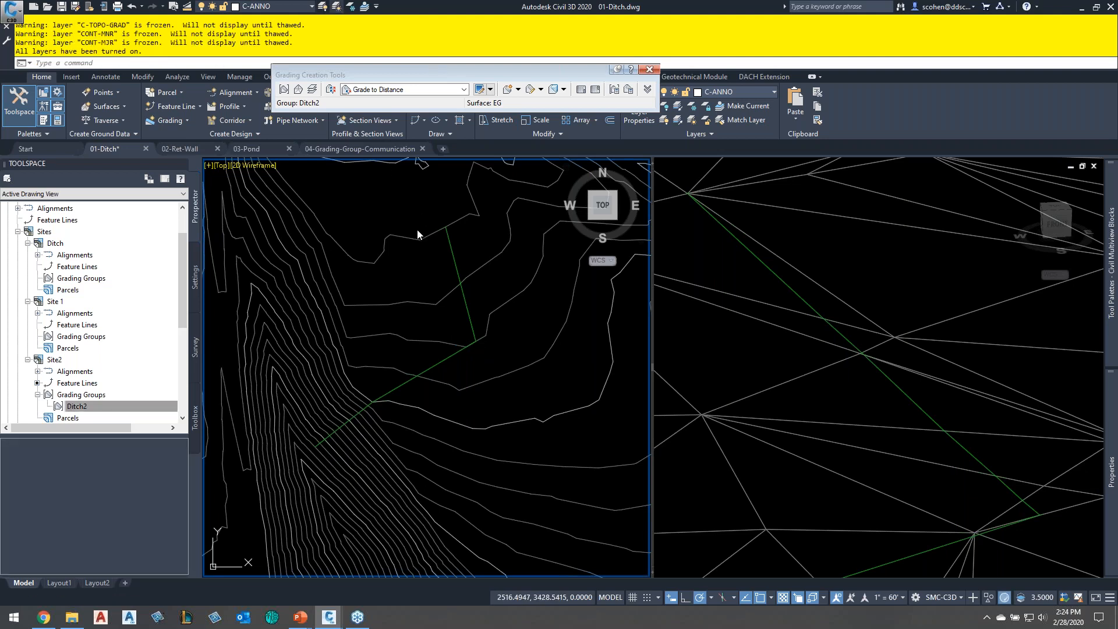
{"action": "scroll", "coordinate": [451, 354], "scroll_direction": "up", "scroll_amount": 2}
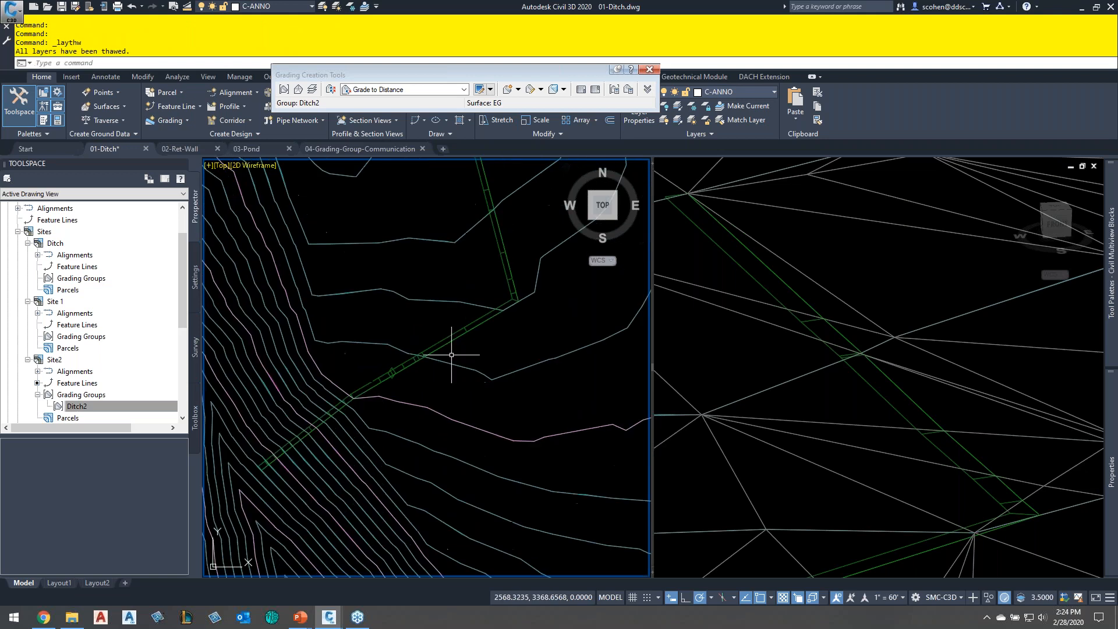
{"action": "key", "text": "Escape"}
{"action": "key", "text": "Escape"}
{"action": "scroll", "coordinate": [451, 354], "scroll_direction": "up", "scroll_amount": 2}
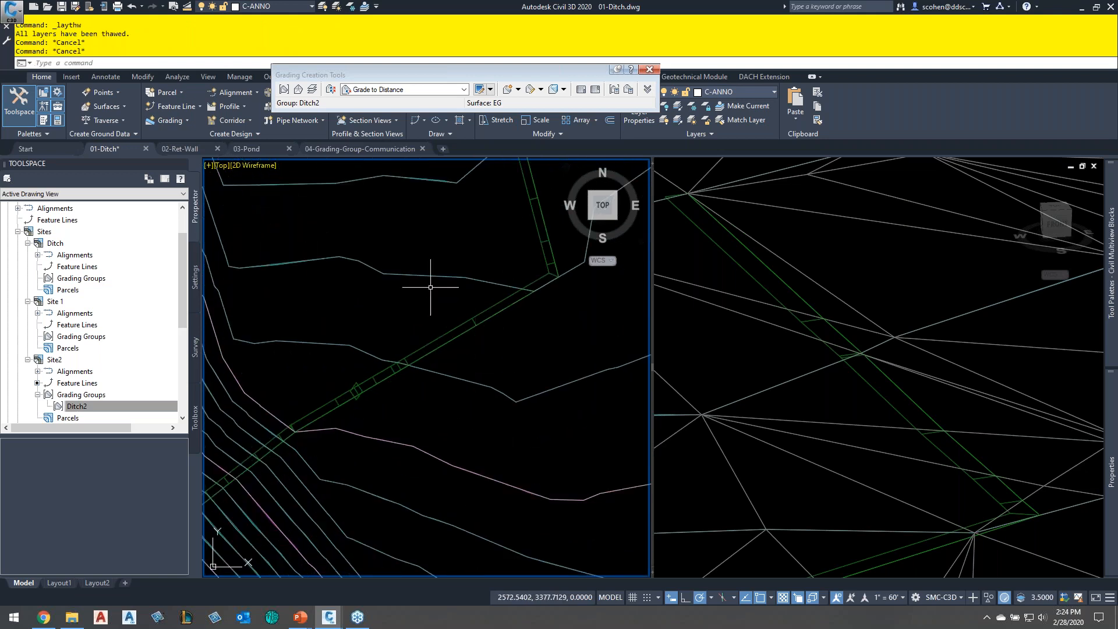
Create a Grade to Distance grading on the other side of the feature line, full length, 1' distance at 0% grade
{"action": "left_click", "coordinate": [507, 89]}
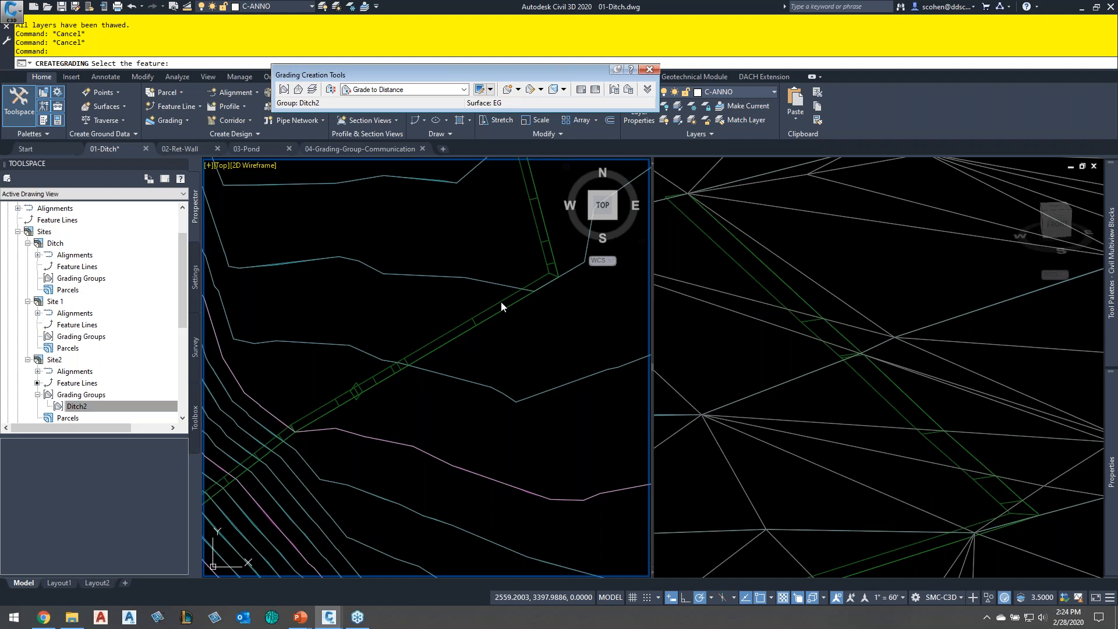
{"action": "left_click", "coordinate": [450, 332]}
{"action": "left_click", "coordinate": [471, 358]}
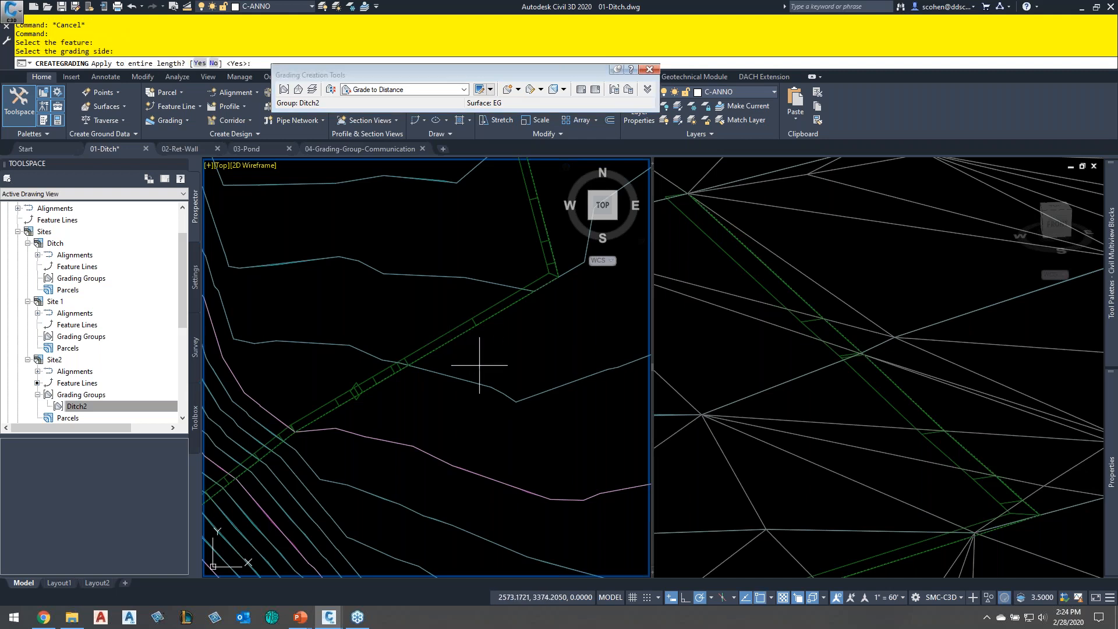
{"action": "key", "text": "Return"}
{"action": "type", "text": "1"}
{"action": "key", "text": "Return"}
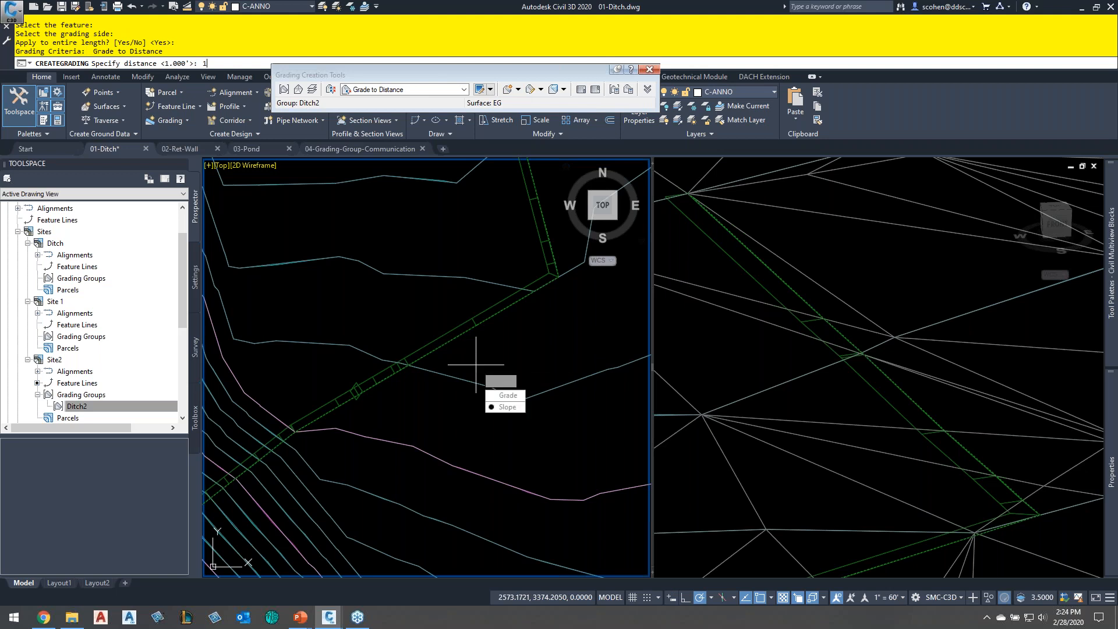
{"action": "type", "text": "g"}
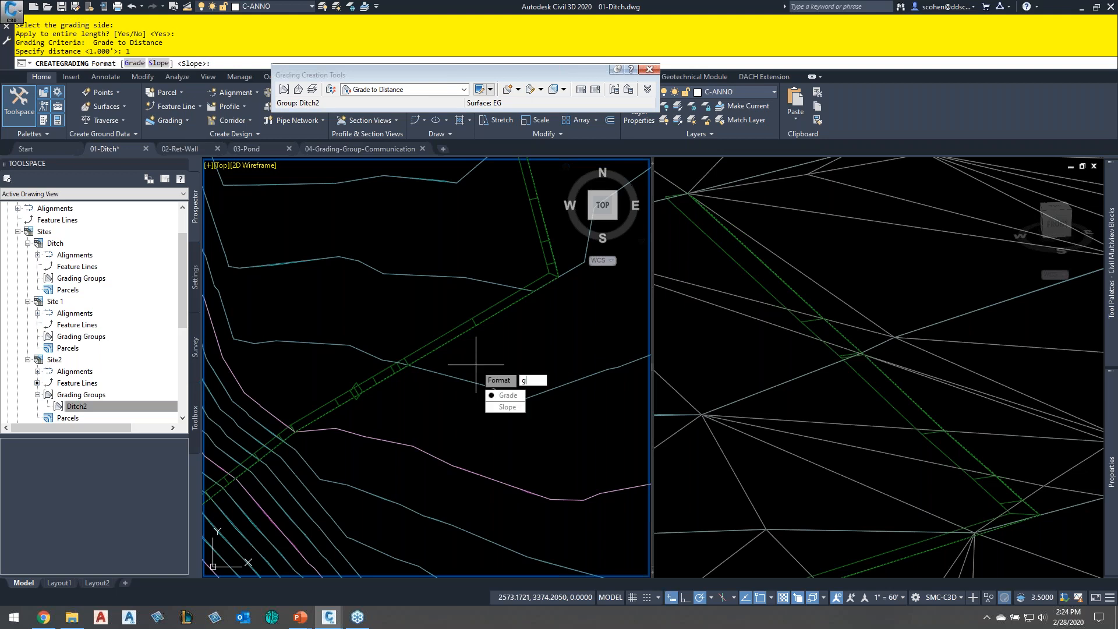
{"action": "key", "text": "Return"}
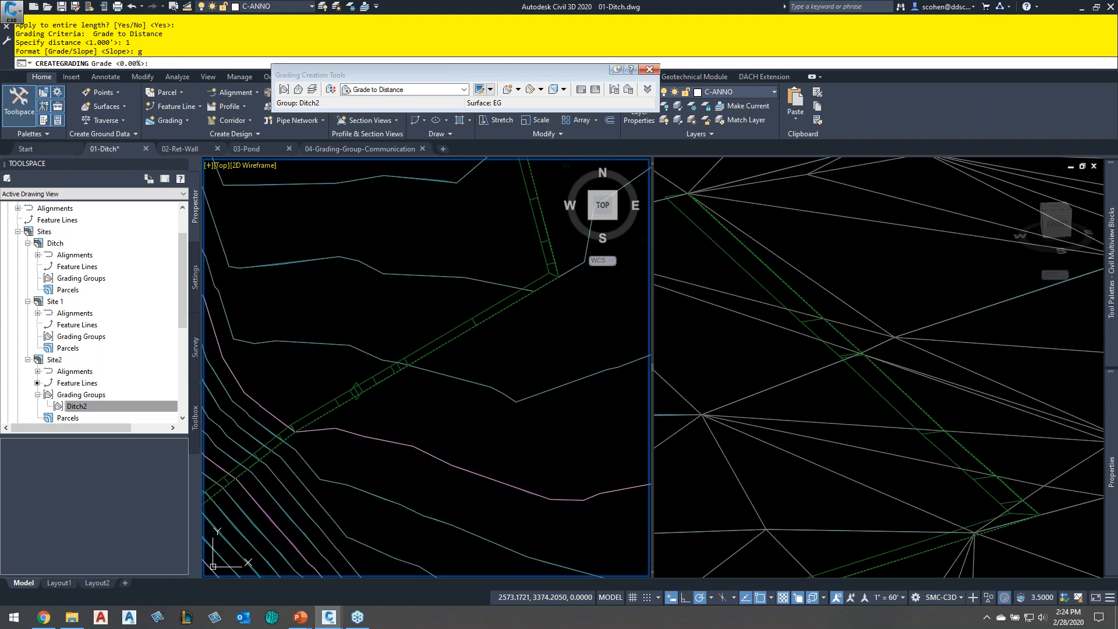
{"action": "key", "text": "Return"}
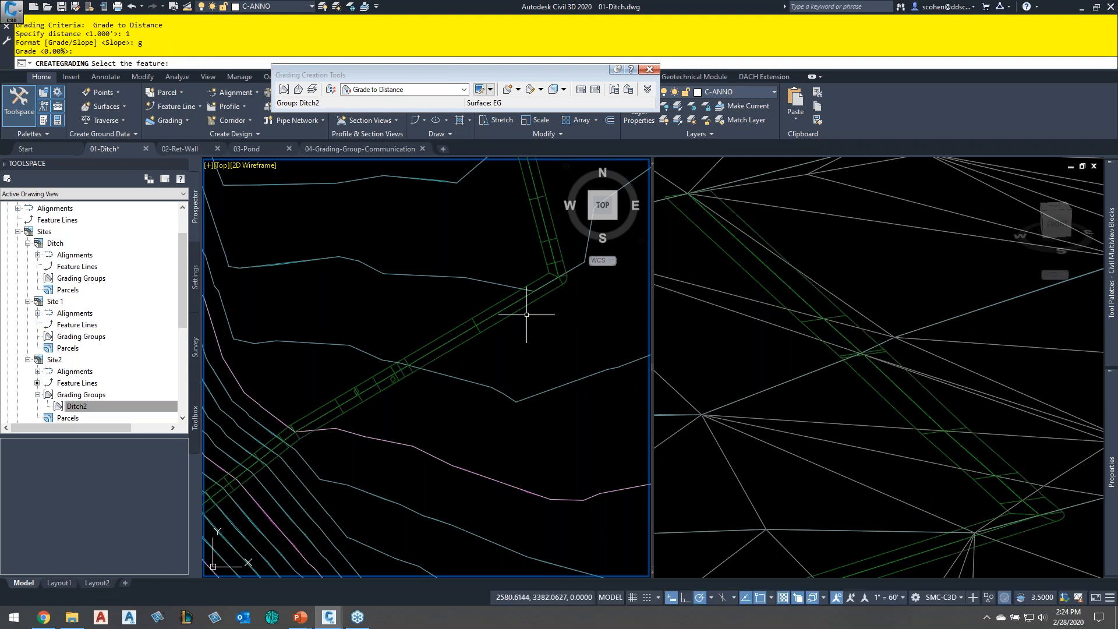
{"action": "key", "text": "Escape"}
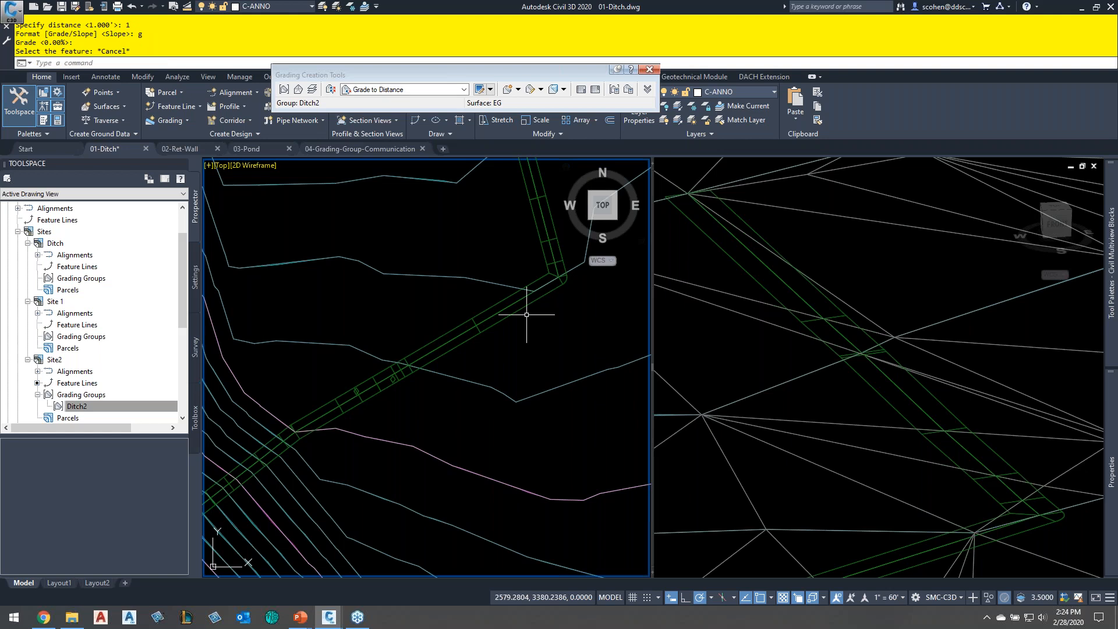
{"action": "key", "text": "Escape"}
{"action": "key", "text": "Escape"}
Switch the grading criteria to Grade to Surface and daylight one outer ditch edge to the surface with 4:1 cut and fill slopes
{"action": "middle_click_drag", "start_coordinate": [547, 330], "coordinate": [488, 433]}
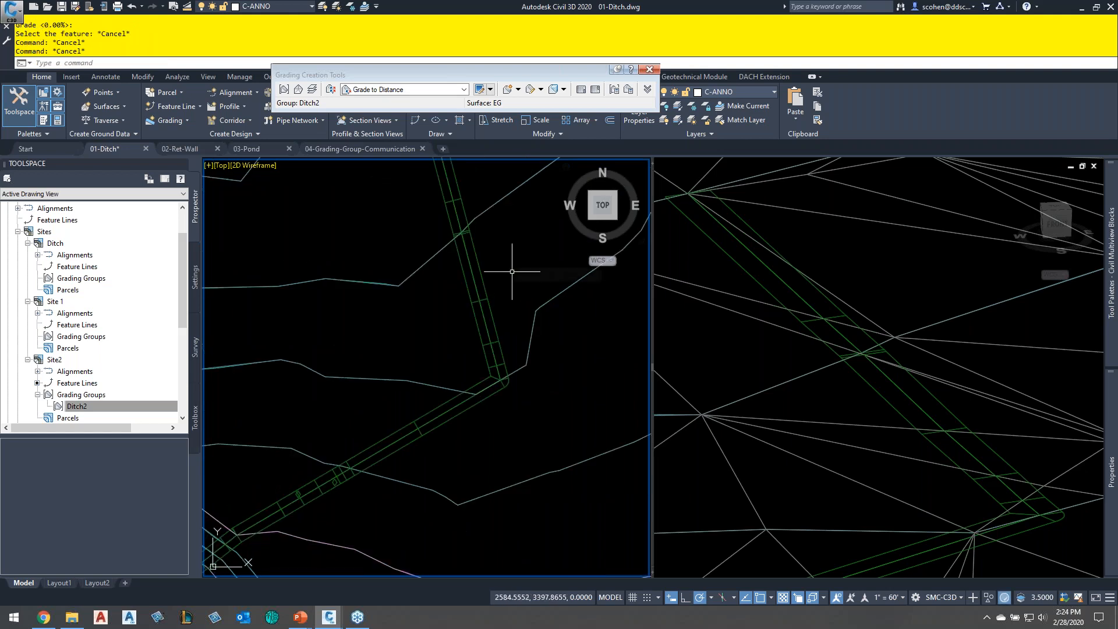
{"action": "left_click", "coordinate": [490, 90]}
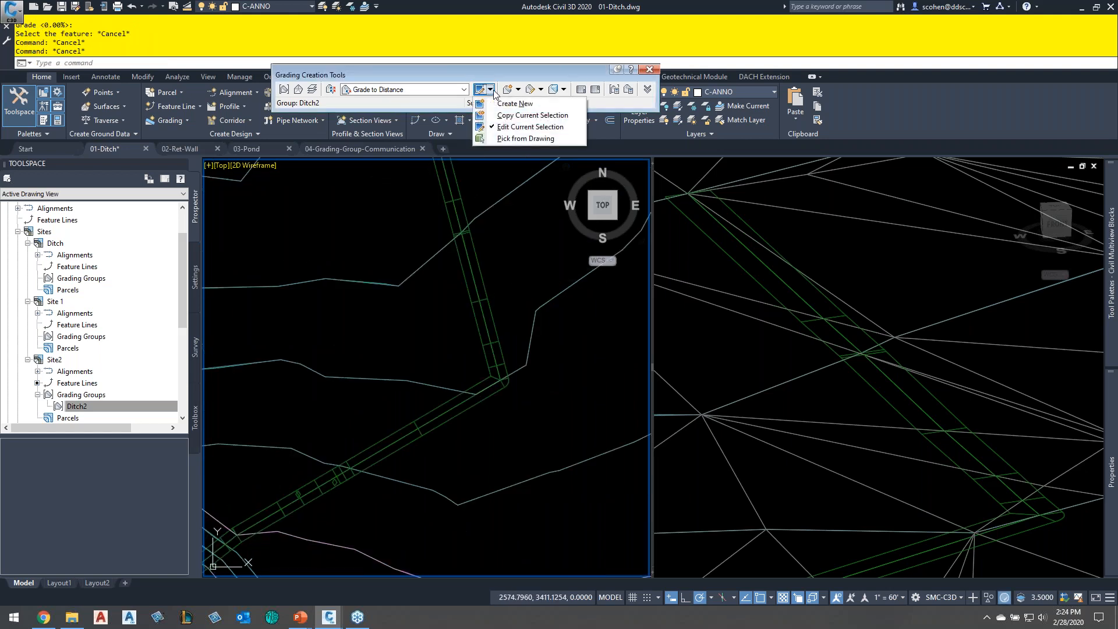
{"action": "left_click", "coordinate": [456, 90]}
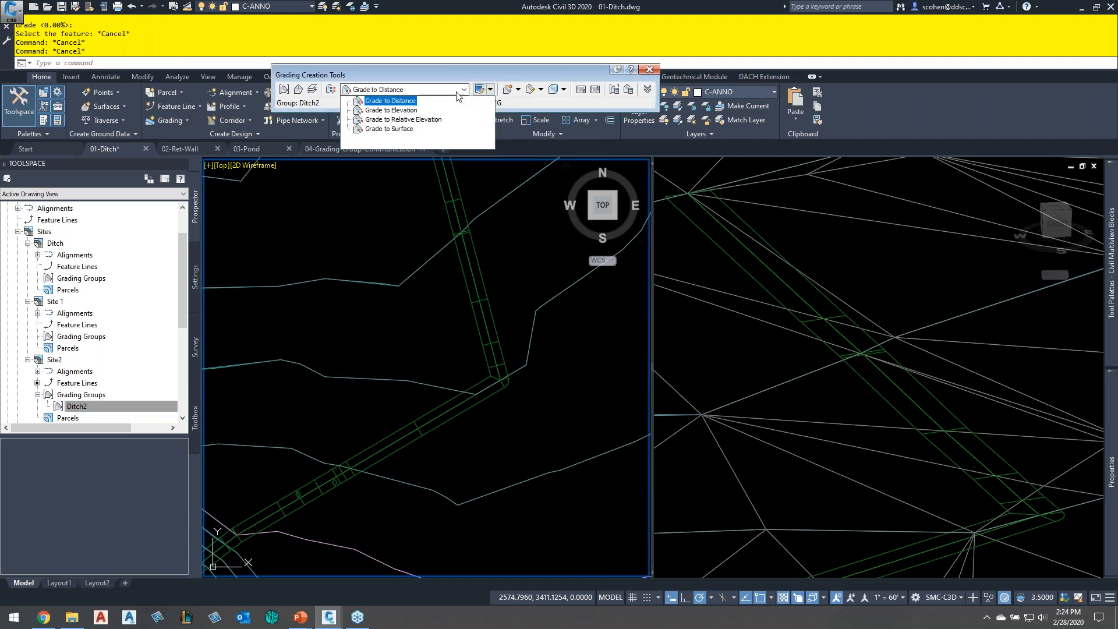
{"action": "left_click", "coordinate": [396, 131]}
{"action": "left_click", "coordinate": [507, 89]}
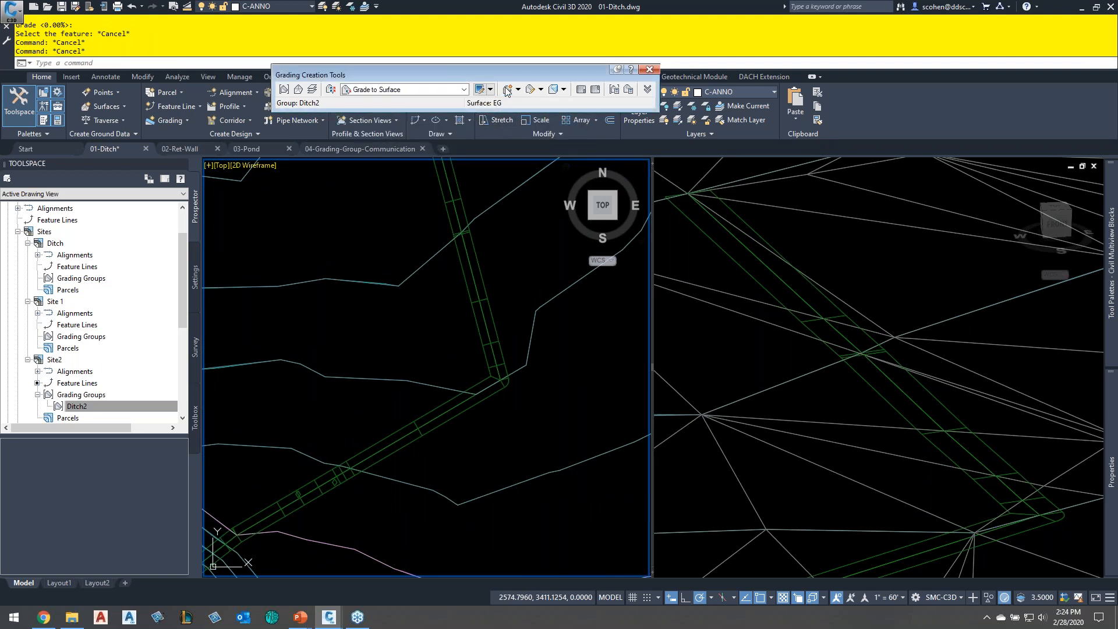
{"action": "left_click", "coordinate": [480, 279]}
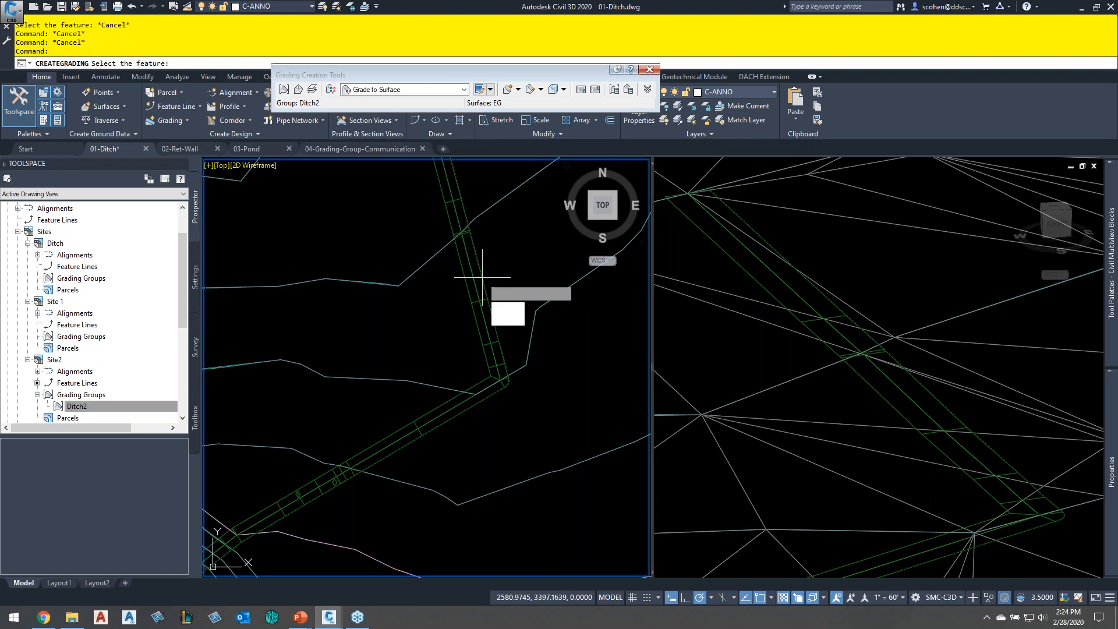
{"action": "key", "text": "Return"}
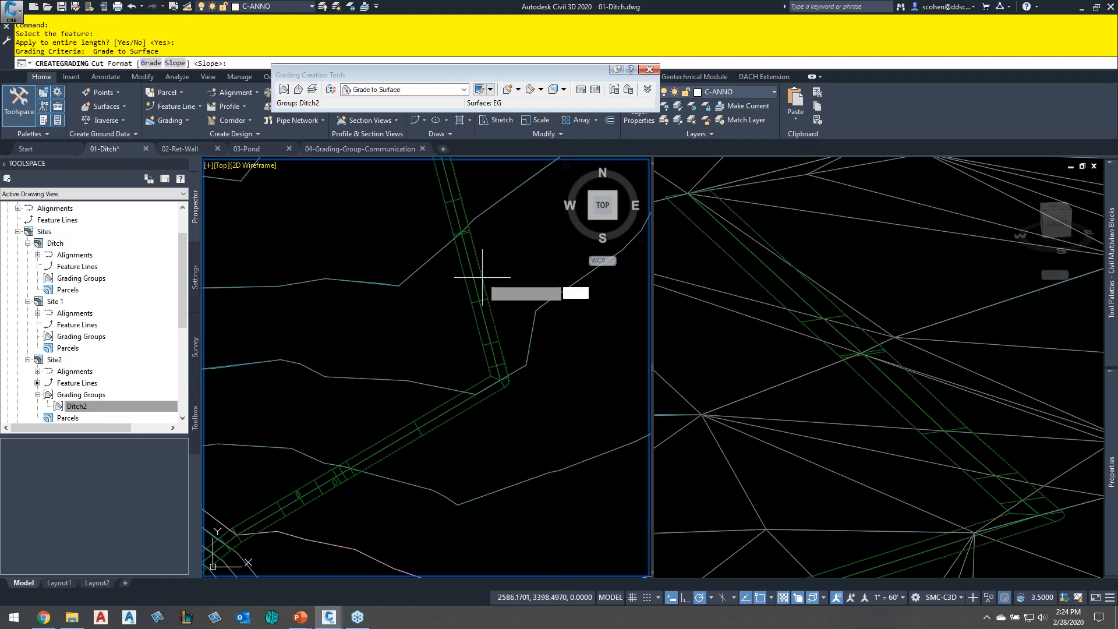
{"action": "key", "text": "Return"}
{"action": "key", "text": "Return"}
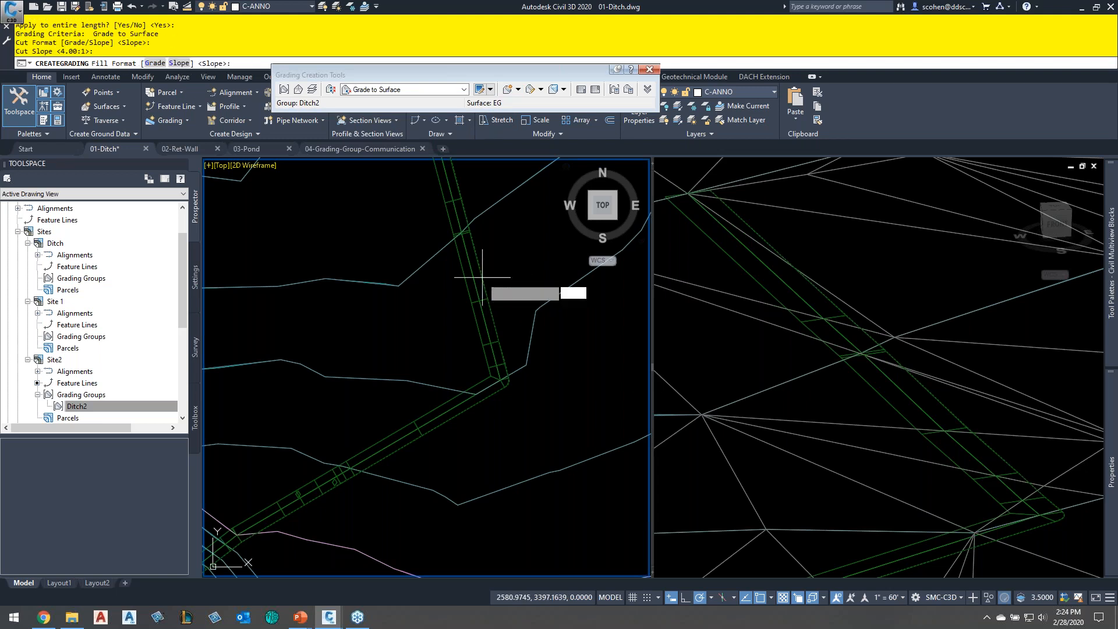
{"action": "key", "text": "Return"}
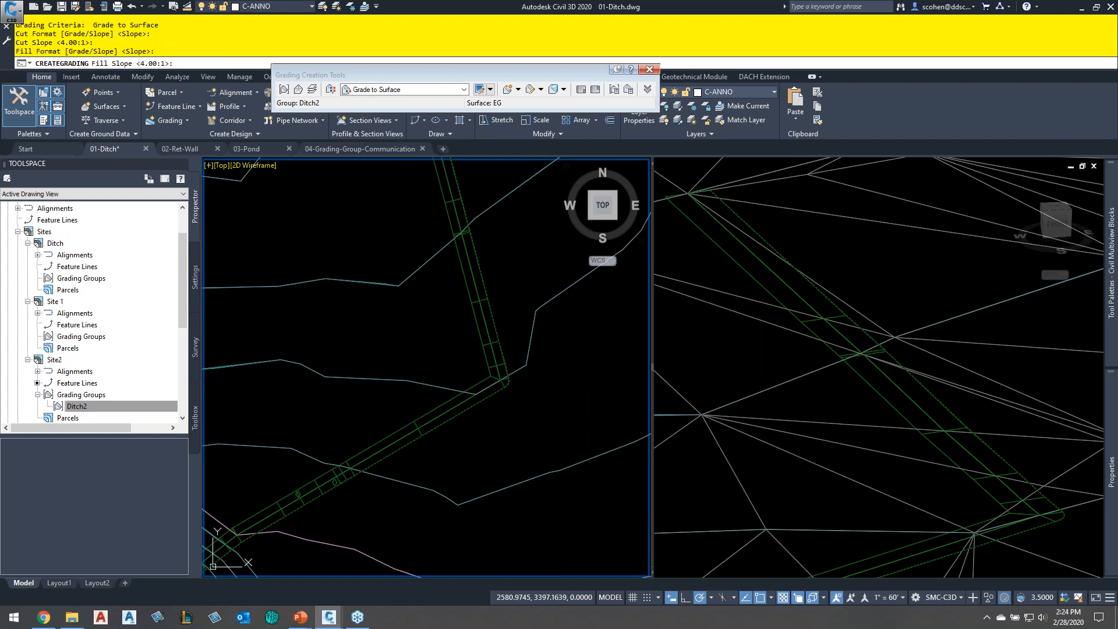
{"action": "key", "text": "Return"}
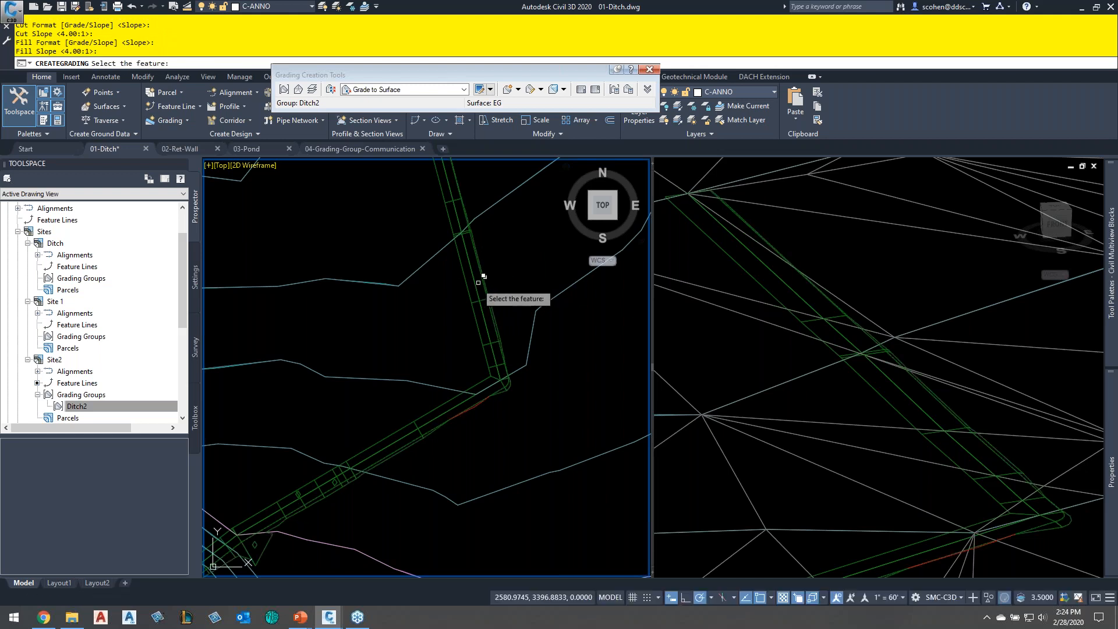
Daylight the opposite outer ditch edge to the surface with 4:1 cut and fill slopes, then close the Grading Creation Tools
{"action": "left_click", "coordinate": [468, 289]}
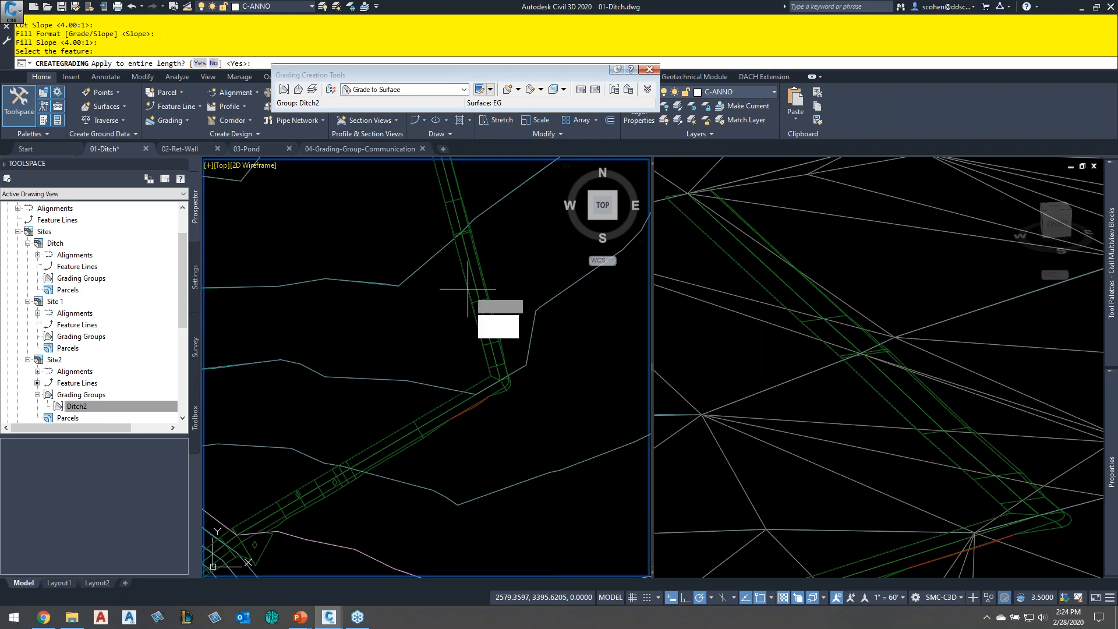
{"action": "key", "text": "Return"}
{"action": "key", "text": "Return"}
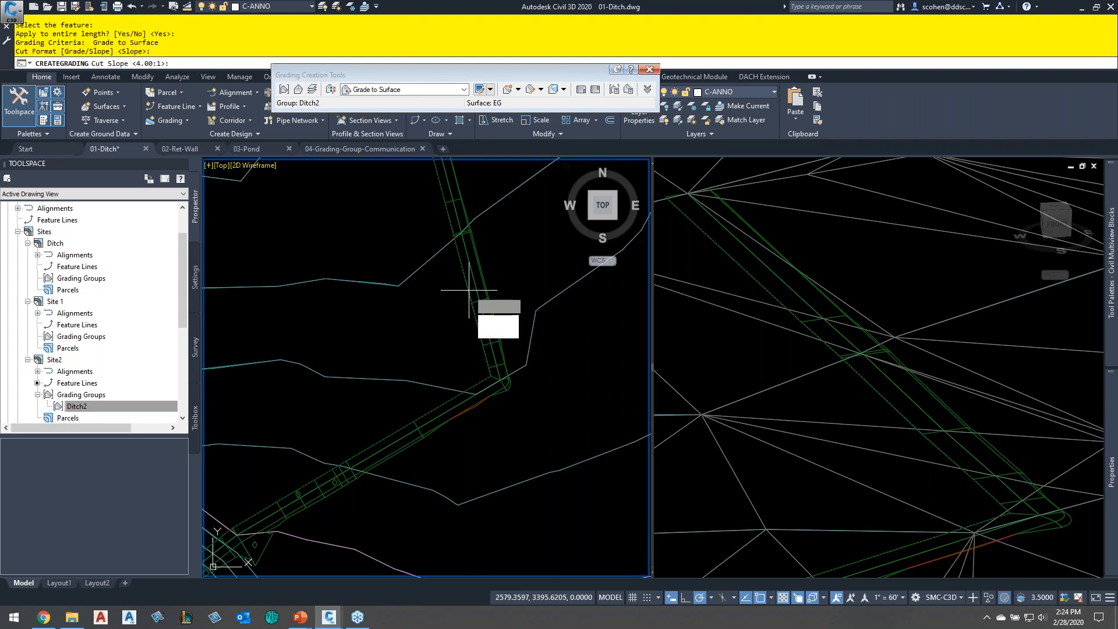
{"action": "key", "text": "Return"}
{"action": "key", "text": "Return"}
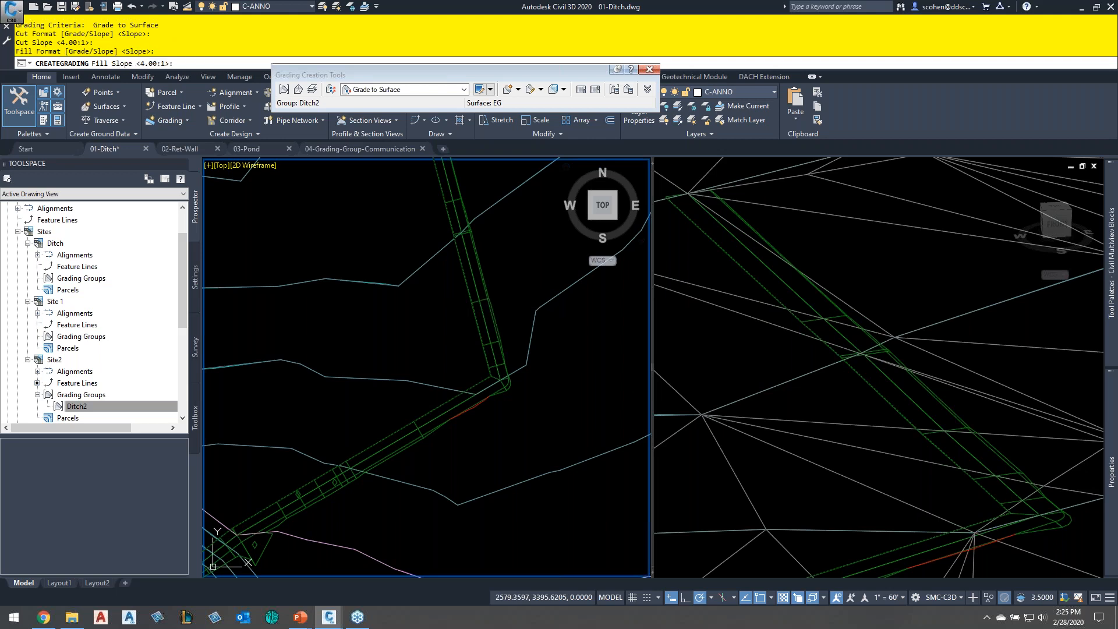
{"action": "key", "text": "Return"}
{"action": "key", "text": "Escape"}
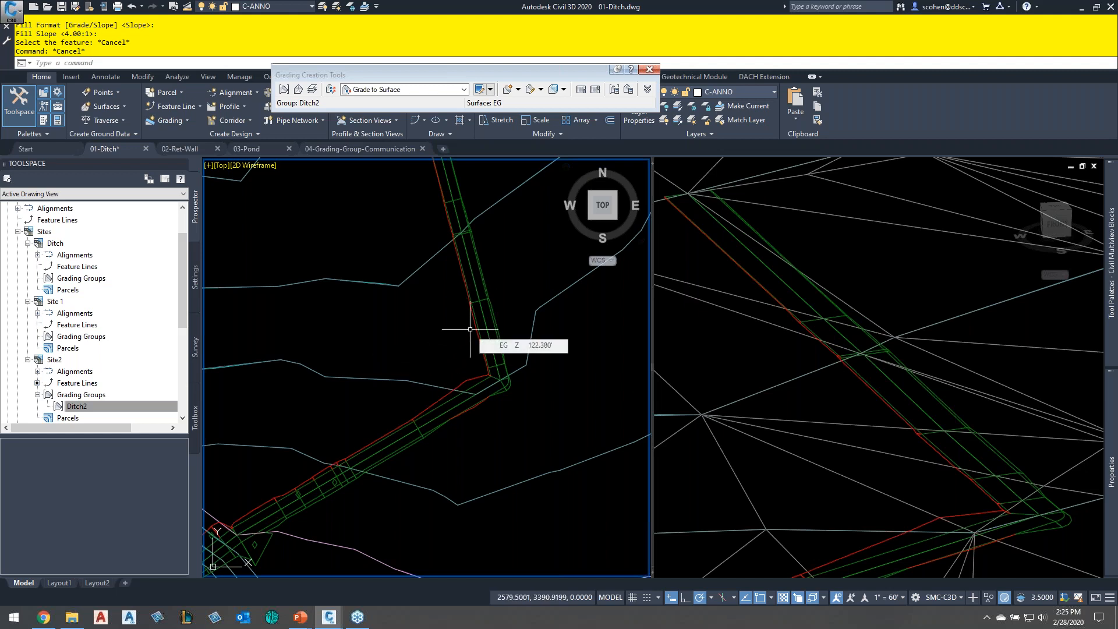
{"action": "left_click_drag", "start_coordinate": [553, 79], "coordinate": [894, 231]}
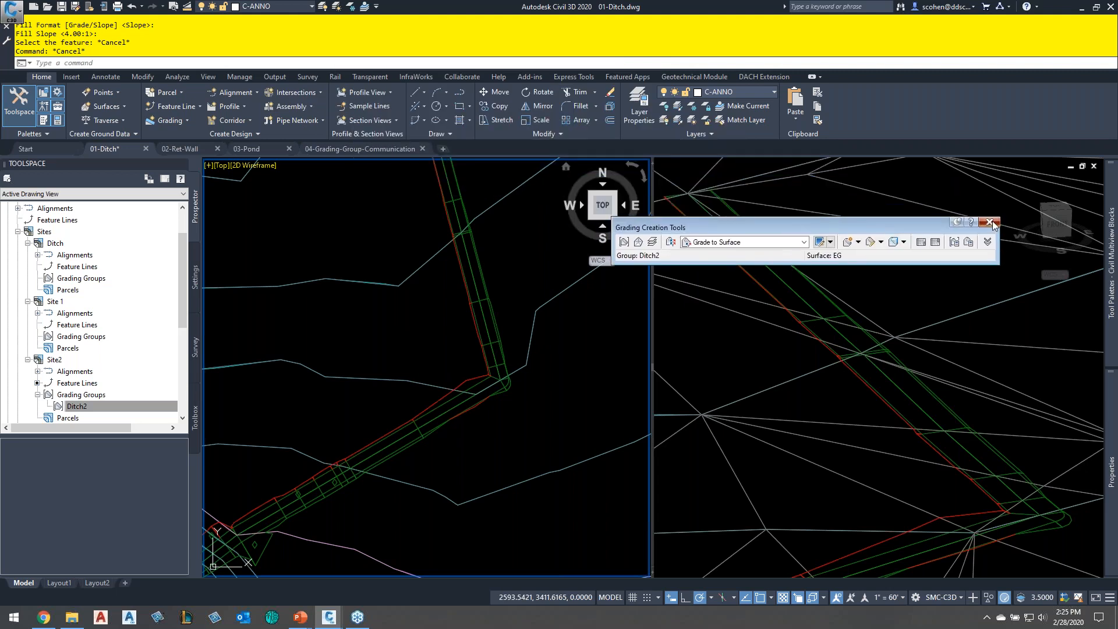
{"action": "left_click", "coordinate": [989, 221]}
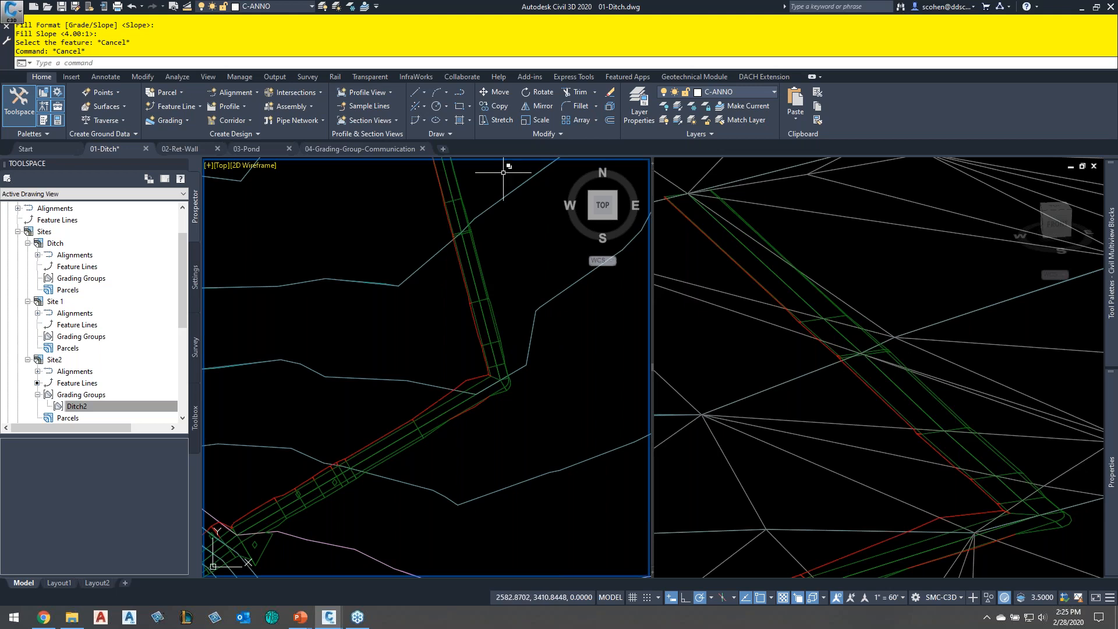
Select the ditch feature line and lower it by 2 feet using Raise/Lower
{"action": "left_click", "coordinate": [470, 260]}
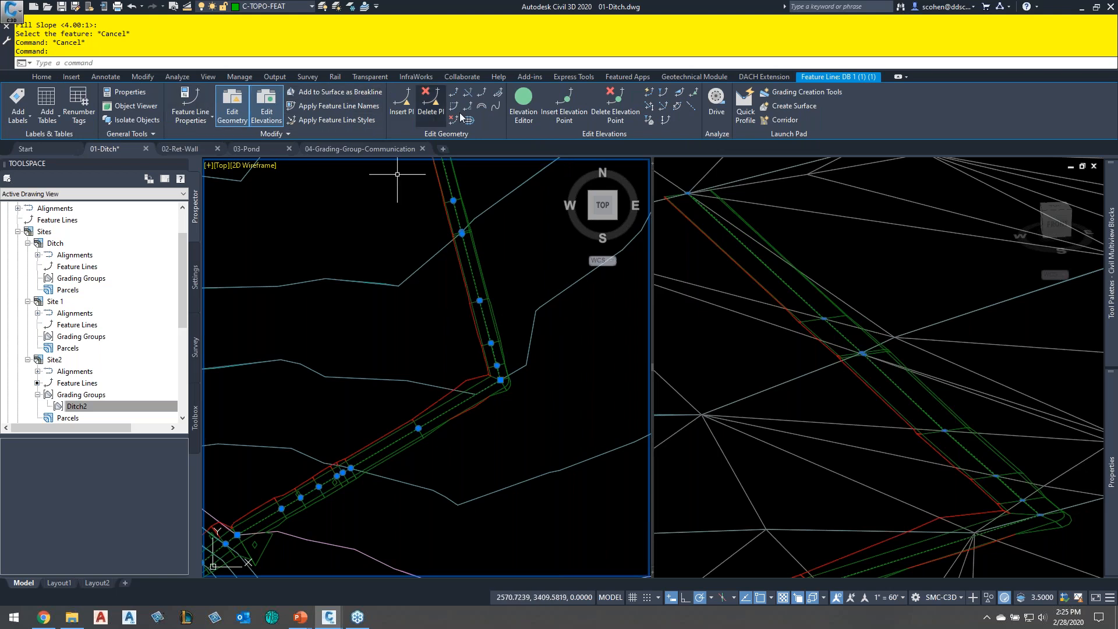
{"action": "left_click", "coordinate": [266, 108]}
{"action": "left_click", "coordinate": [236, 121]}
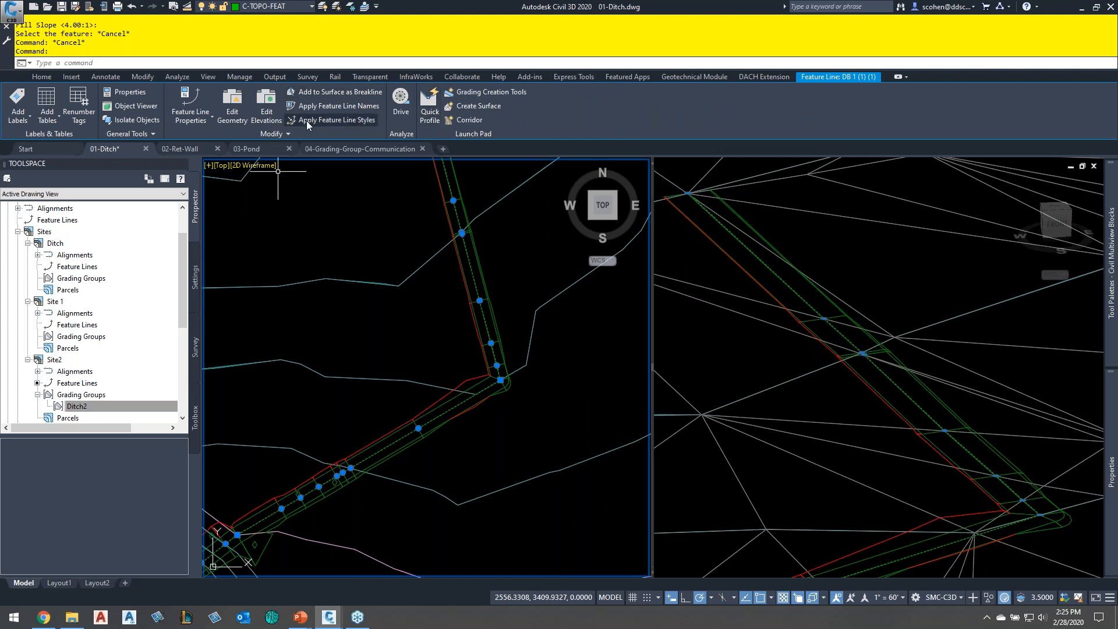
{"action": "left_click", "coordinate": [233, 115]}
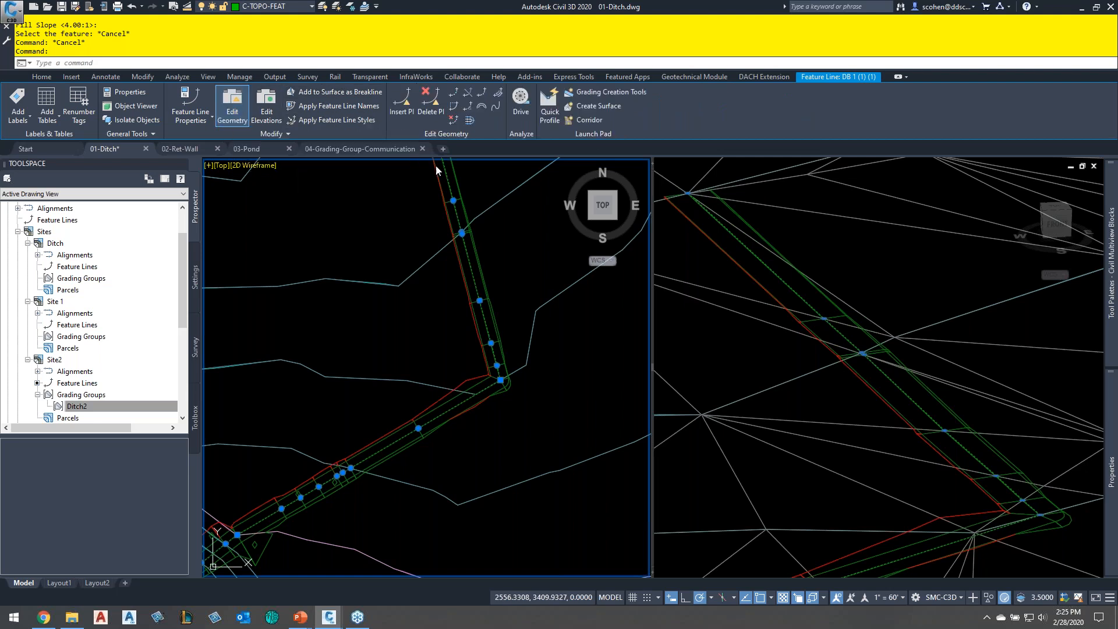
{"action": "left_click", "coordinate": [260, 117]}
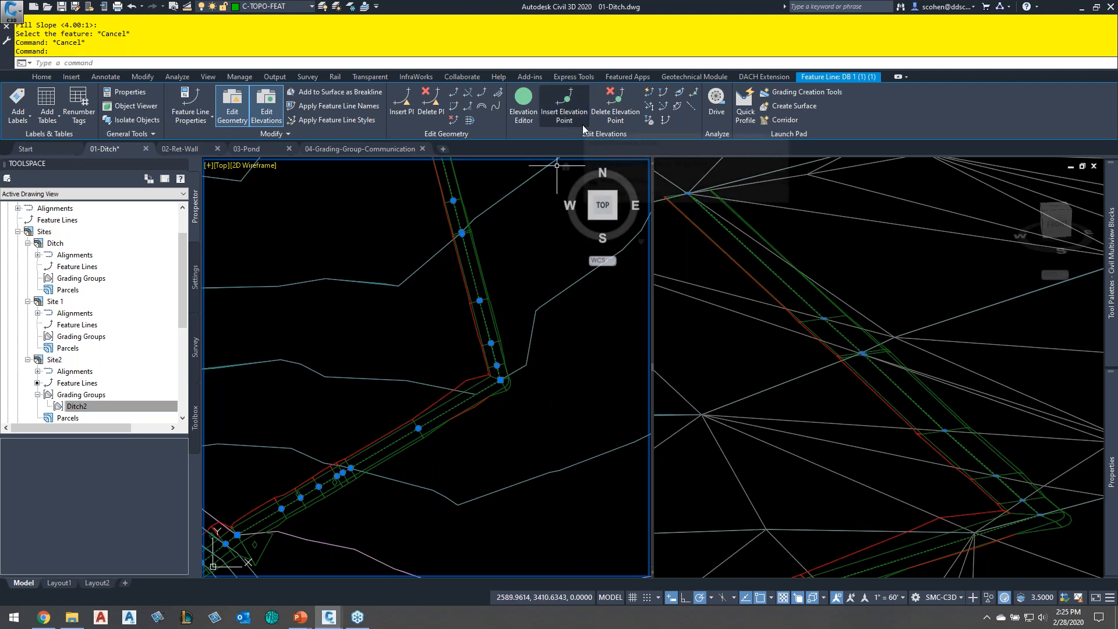
{"action": "left_click", "coordinate": [672, 121]}
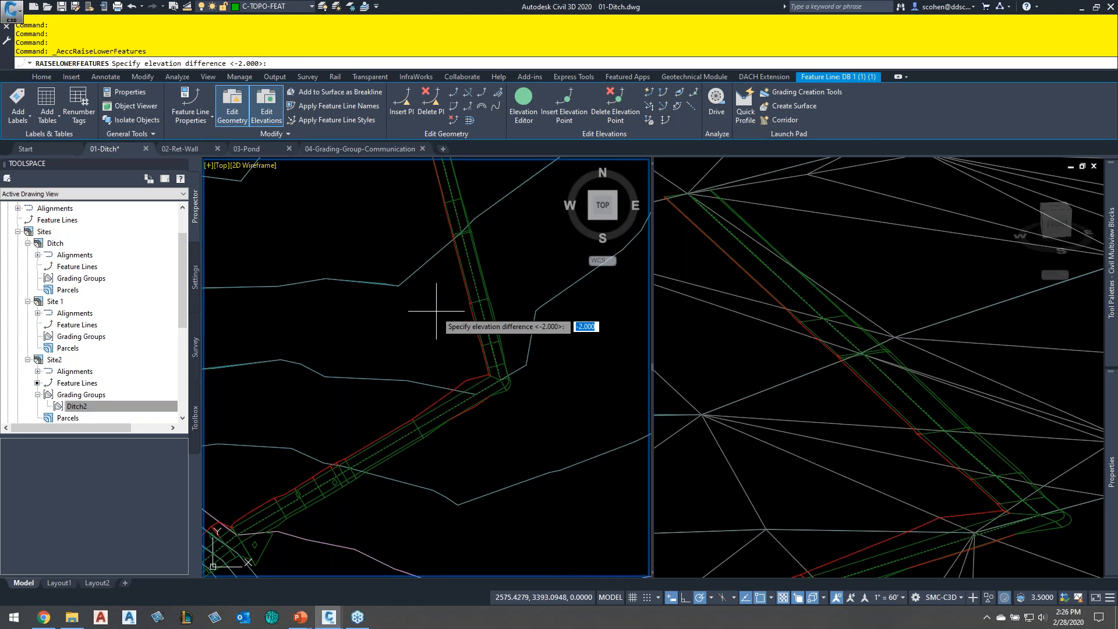
{"action": "type", "text": "-2"}
{"action": "key", "text": "Return"}
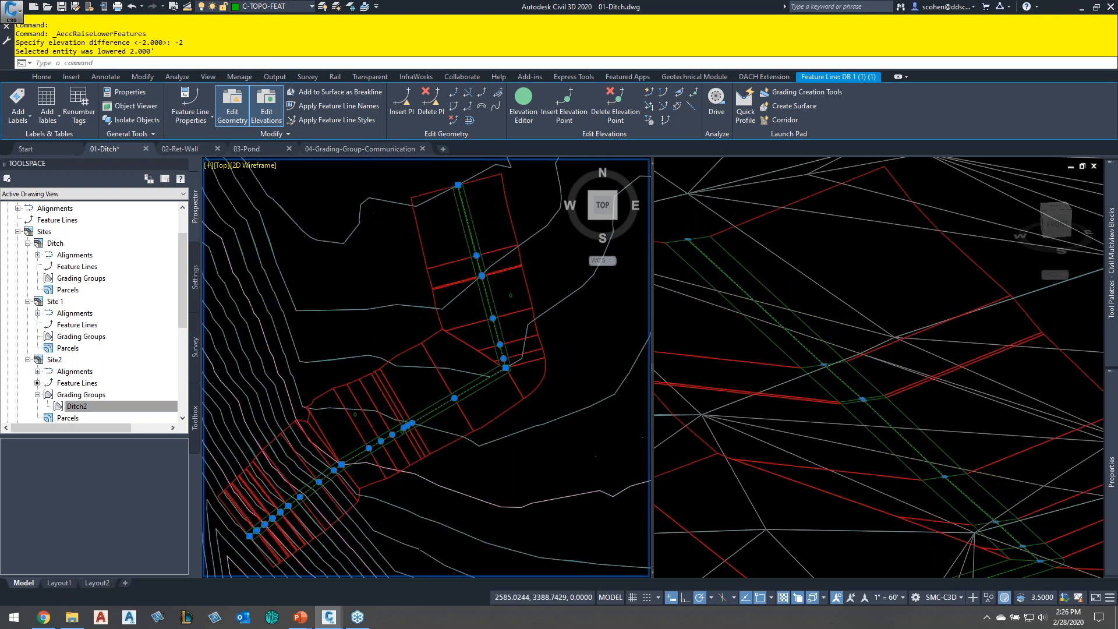
Fillet the upper bend of the ditch feature line with a 25' radius using the Fillet command
{"action": "scroll", "coordinate": [575, 335], "scroll_direction": "down", "scroll_amount": 2}
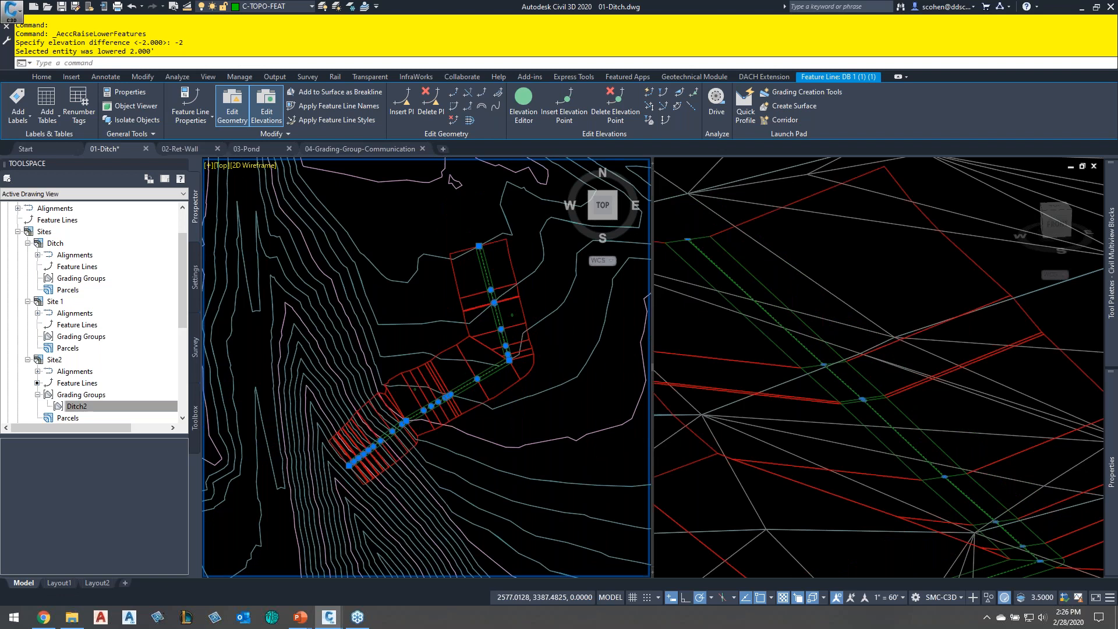
{"action": "scroll", "coordinate": [491, 355], "scroll_direction": "up", "scroll_amount": 4}
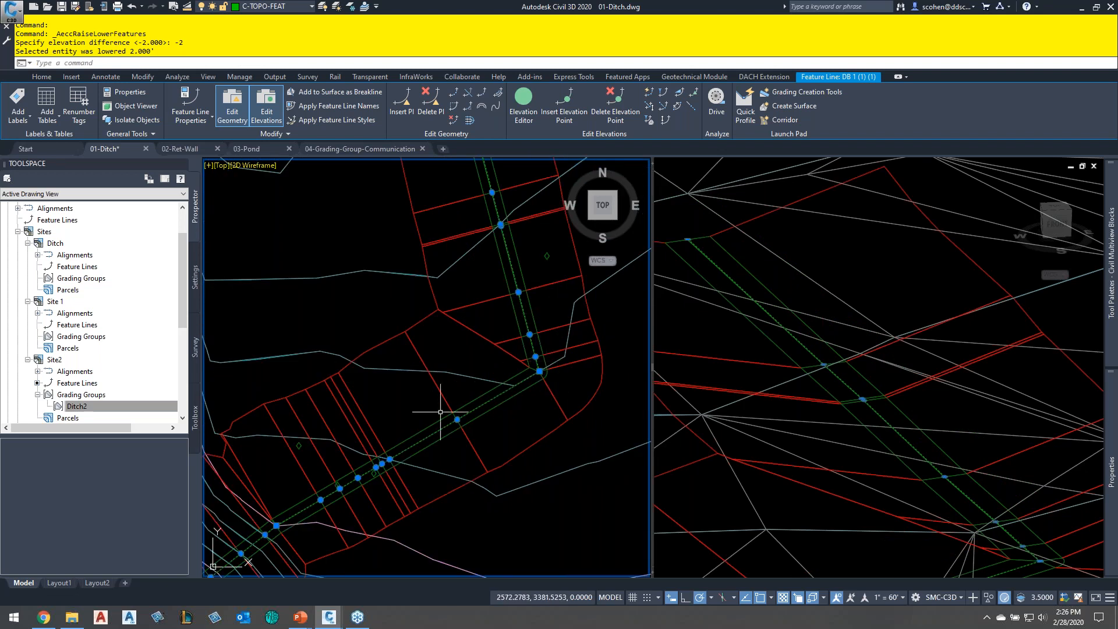
{"action": "mouse_move", "coordinate": [475, 324]}
{"action": "middle_mouse_down"}
{"action": "mouse_move", "coordinate": [468, 355]}
{"action": "mouse_move", "coordinate": [478, 298]}
{"action": "middle_mouse_up"}
{"action": "middle_click_drag", "start_coordinate": [429, 386], "coordinate": [321, 421]}
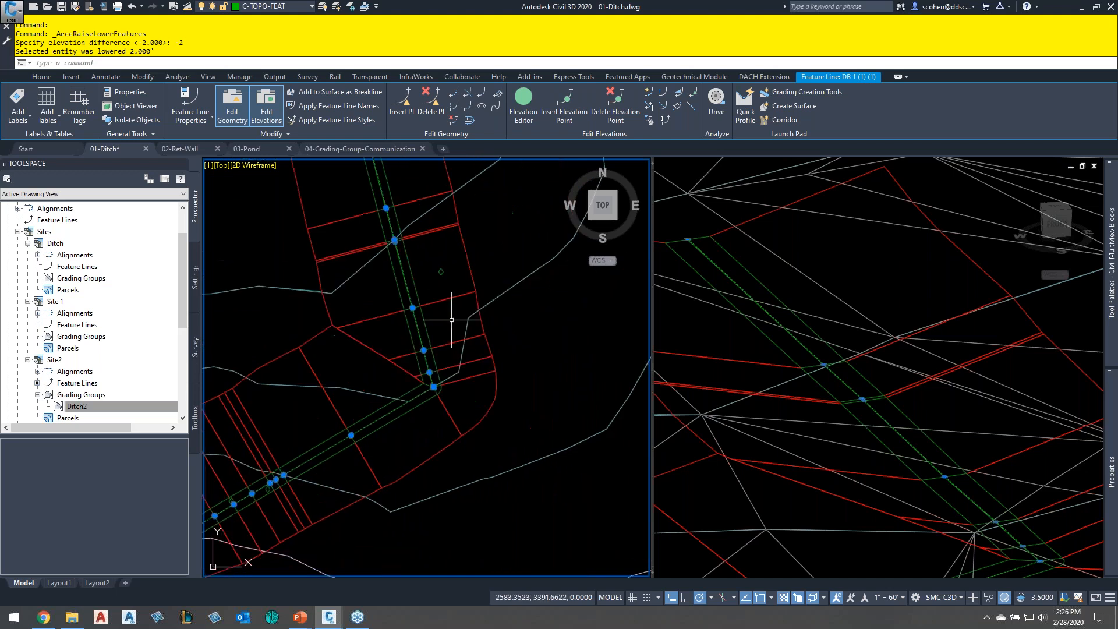
{"action": "mouse_move", "coordinate": [402, 406]}
{"action": "middle_mouse_down"}
{"action": "mouse_move", "coordinate": [393, 407]}
{"action": "mouse_move", "coordinate": [434, 375]}
{"action": "middle_mouse_up"}
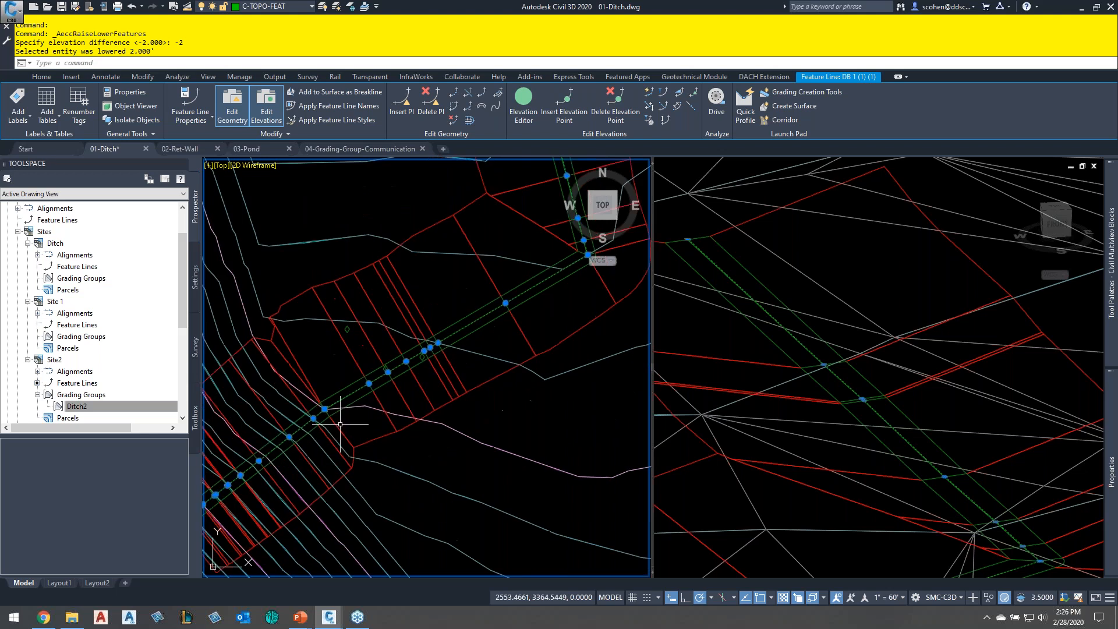
{"action": "middle_click_drag", "start_coordinate": [528, 189], "coordinate": [397, 330]}
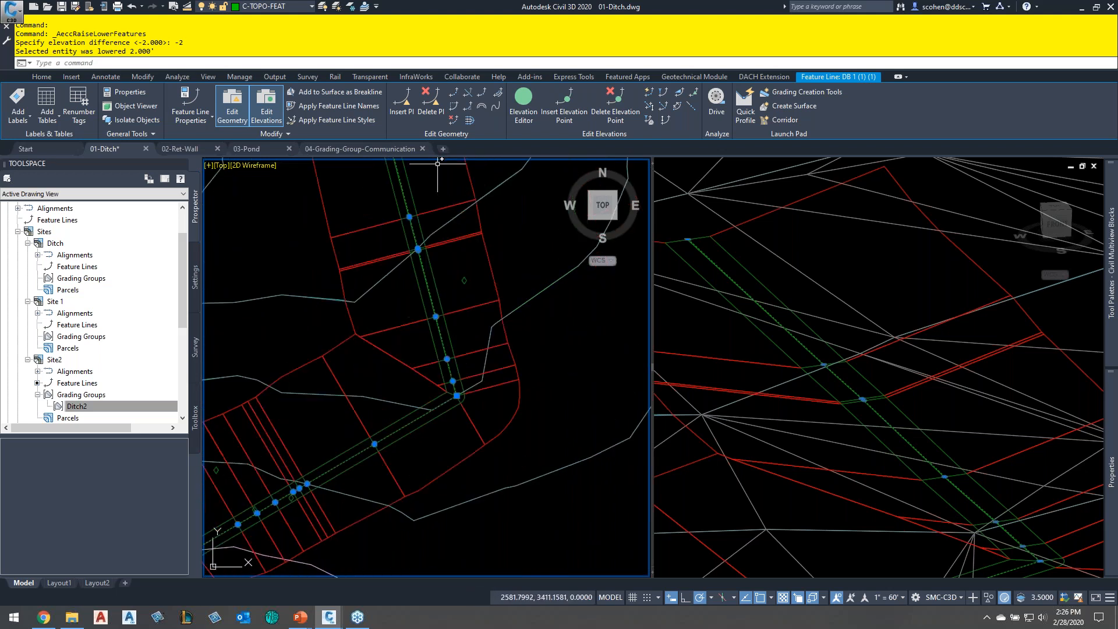
{"action": "key", "text": "Escape"}
{"action": "left_click", "coordinate": [481, 106]}
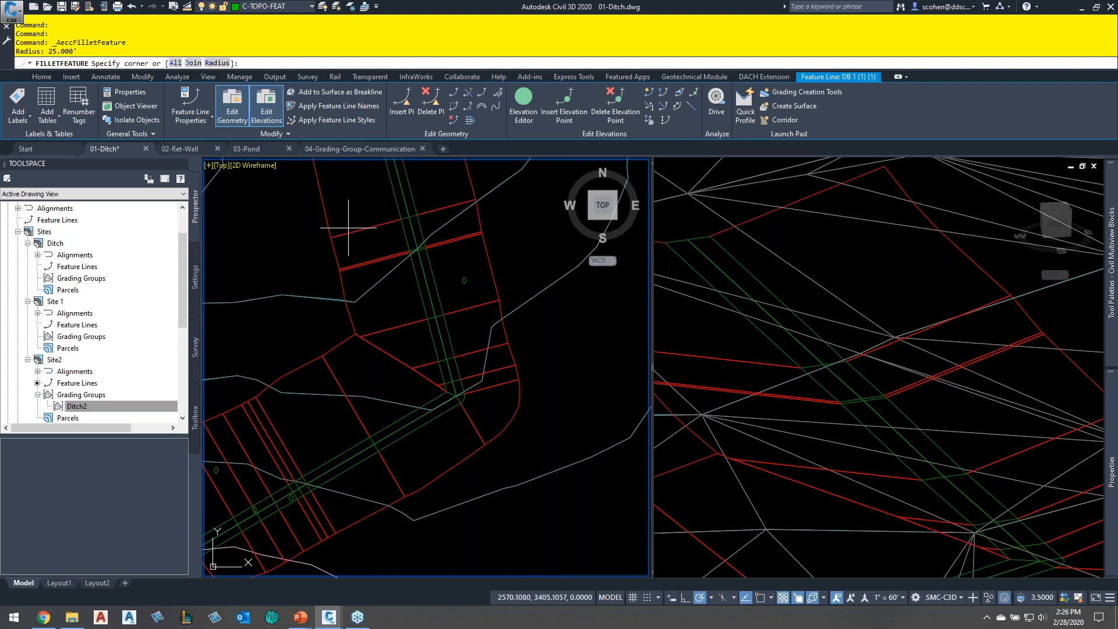
{"action": "type", "text": "r"}
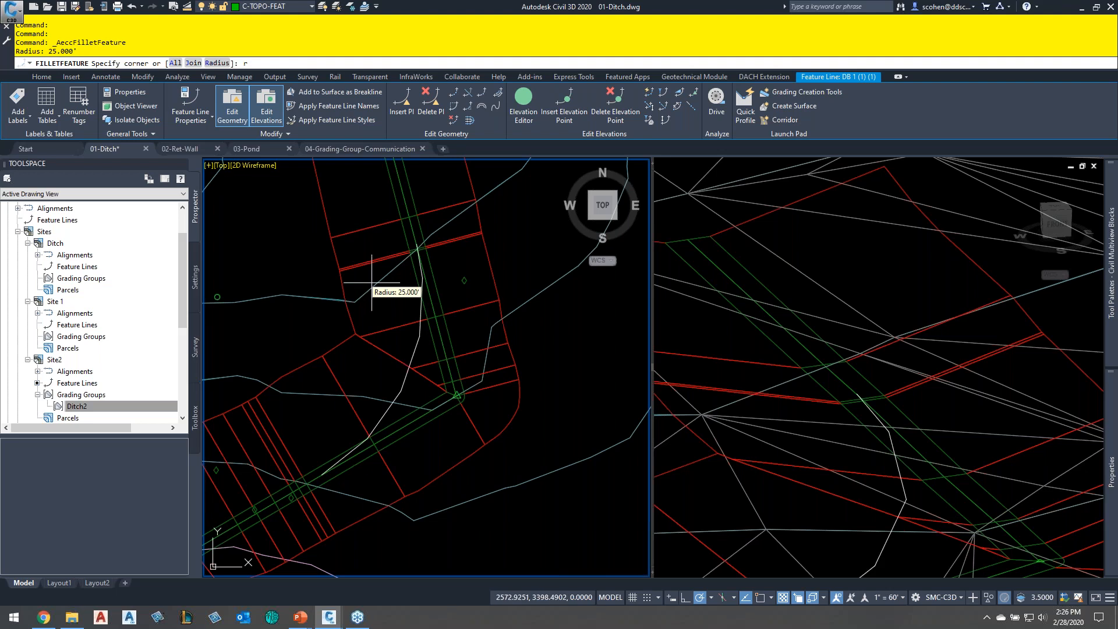
{"action": "key", "text": "Return"}
{"action": "type", "text": "50"}
{"action": "key", "text": "Return"}
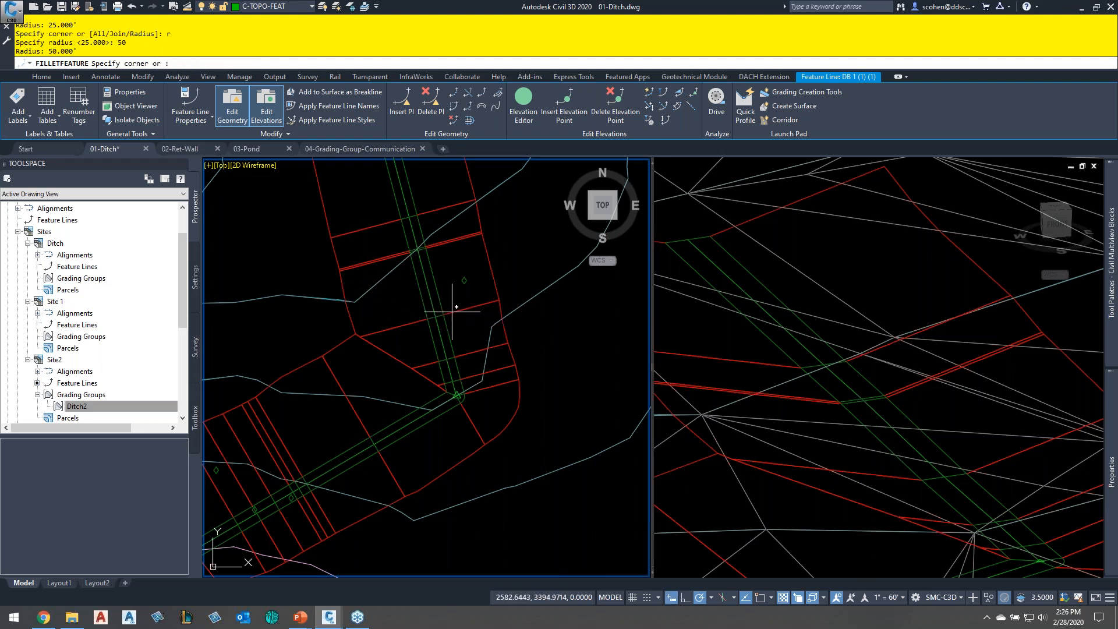
{"action": "type", "text": "r"}
{"action": "key", "text": "Return"}
{"action": "type", "text": "25"}
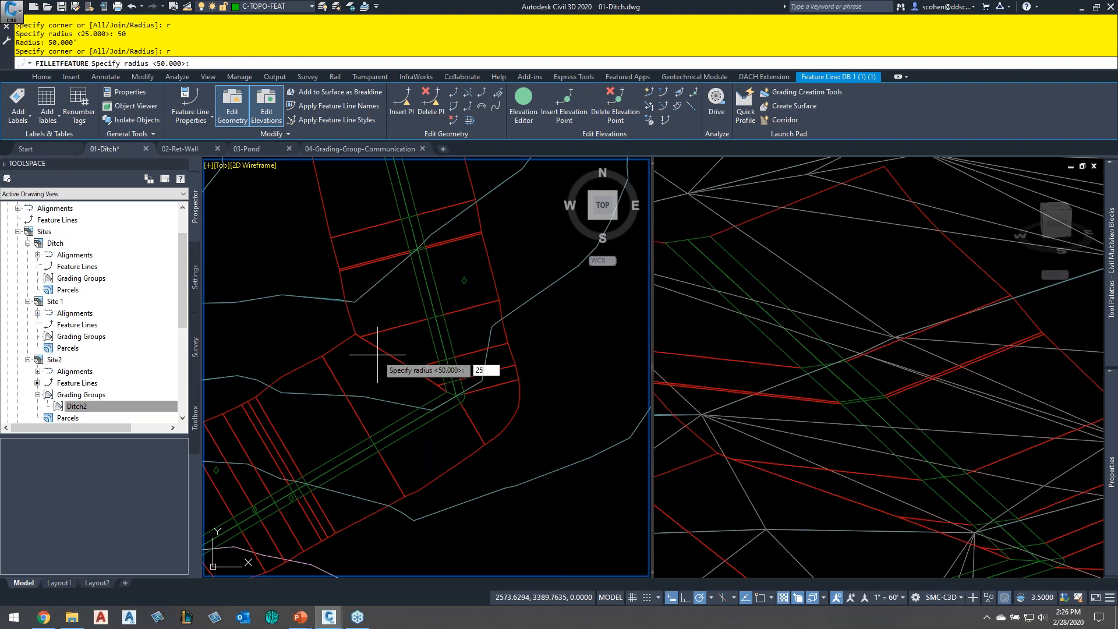
{"action": "key", "text": "Return"}
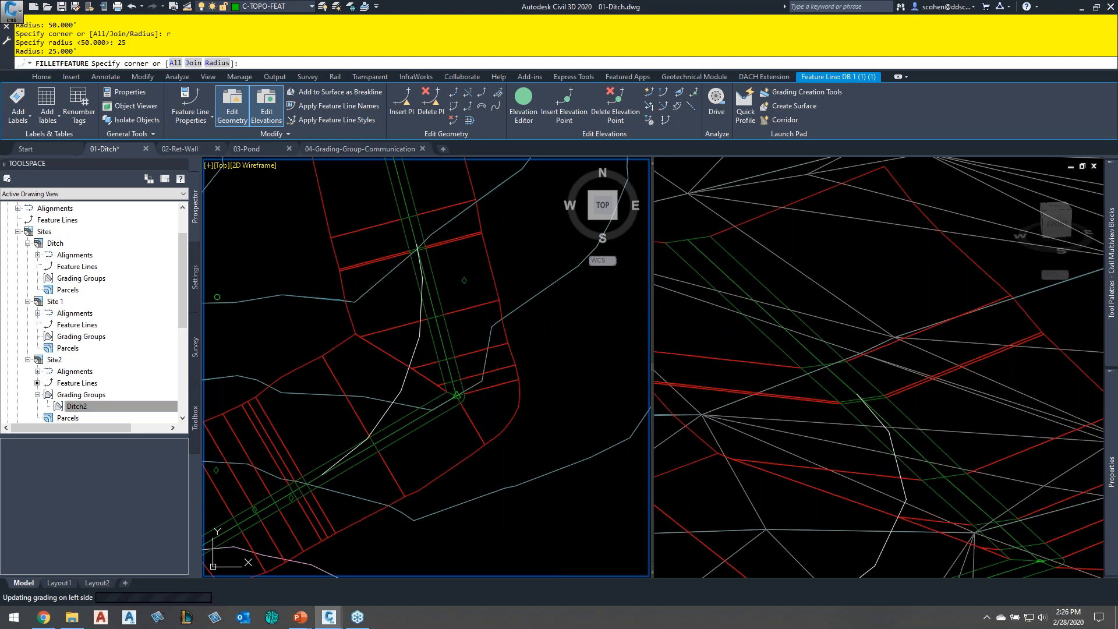
{"action": "left_click", "coordinate": [492, 362]}
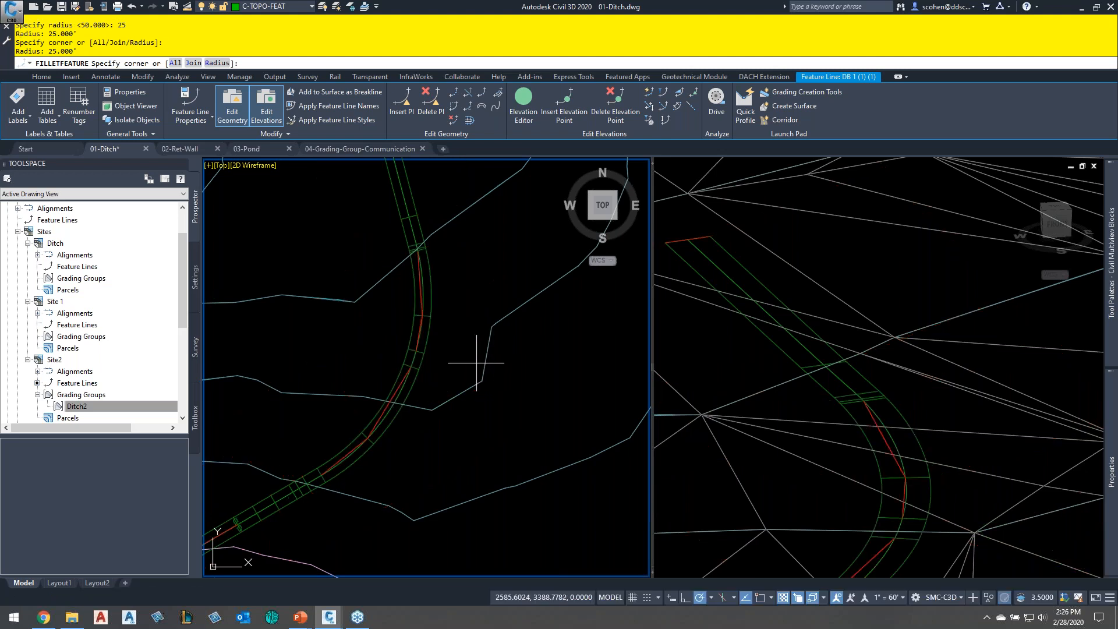
Fillet the lower bend of the ditch feature line with a 50' radius, then exit the command
{"action": "middle_click_drag", "start_coordinate": [466, 414], "coordinate": [486, 402]}
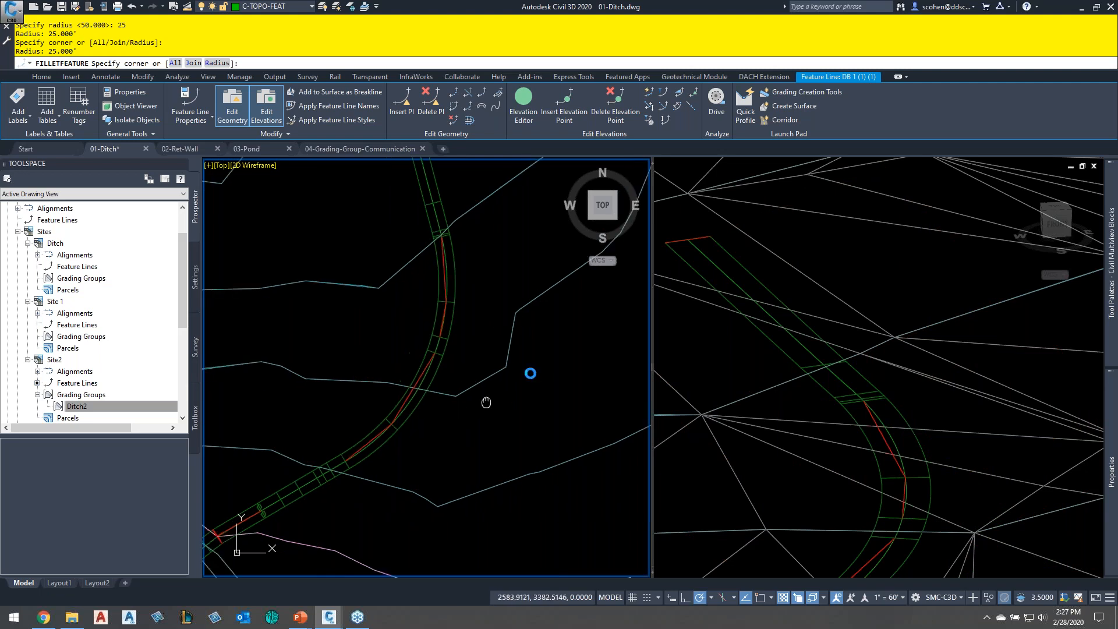
{"action": "type", "text": "r"}
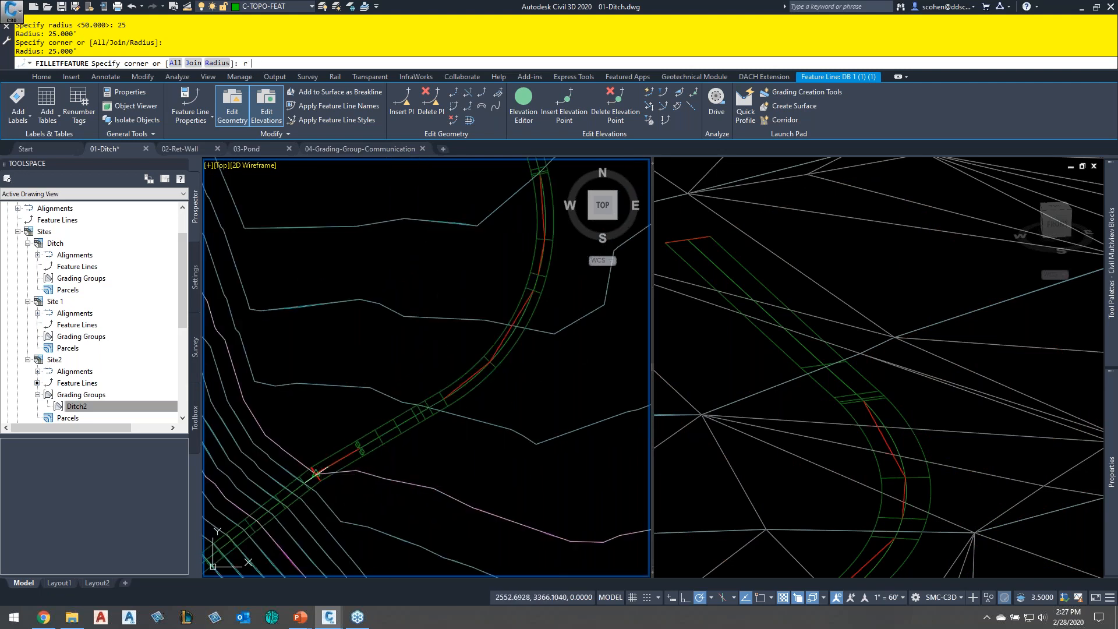
{"action": "key", "text": "Return"}
{"action": "type", "text": "50"}
{"action": "key", "text": "Return"}
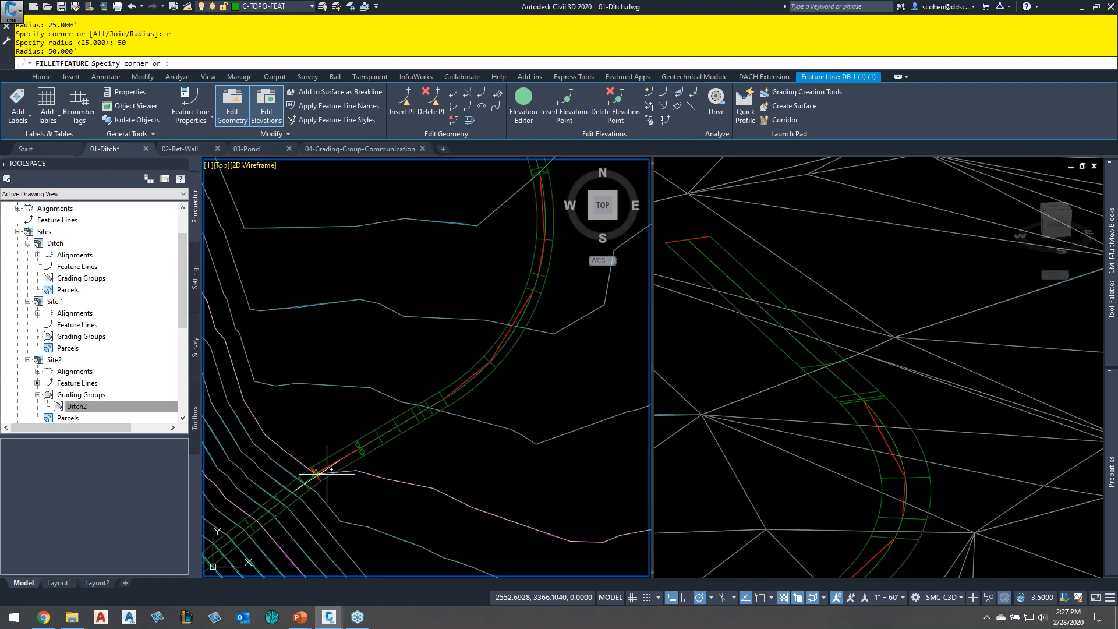
{"action": "left_click", "coordinate": [358, 505]}
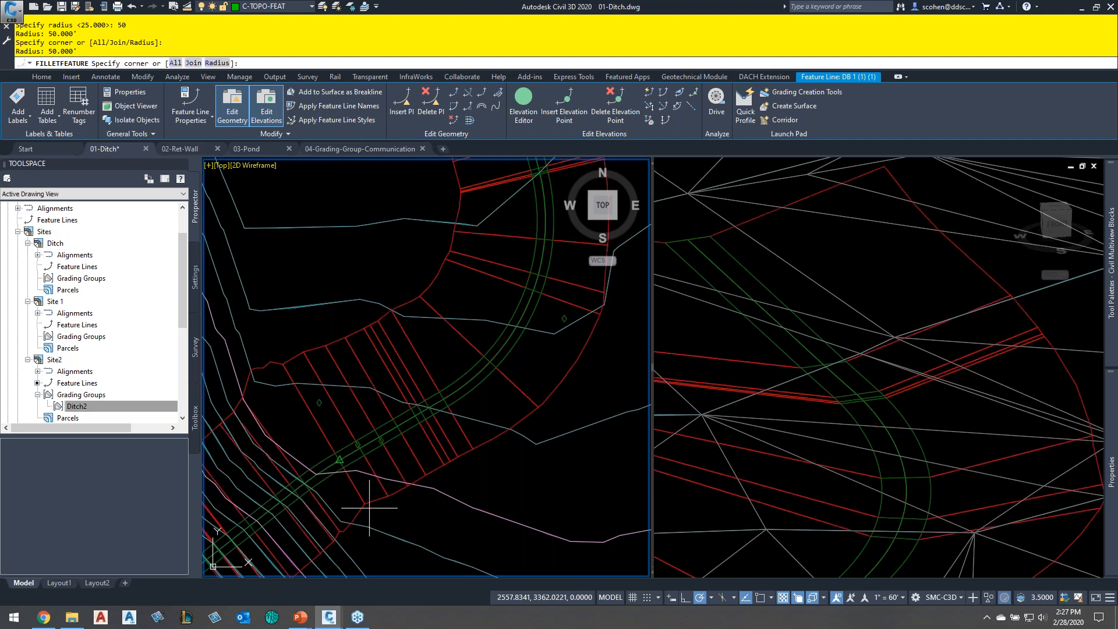
{"action": "key", "text": "Escape"}
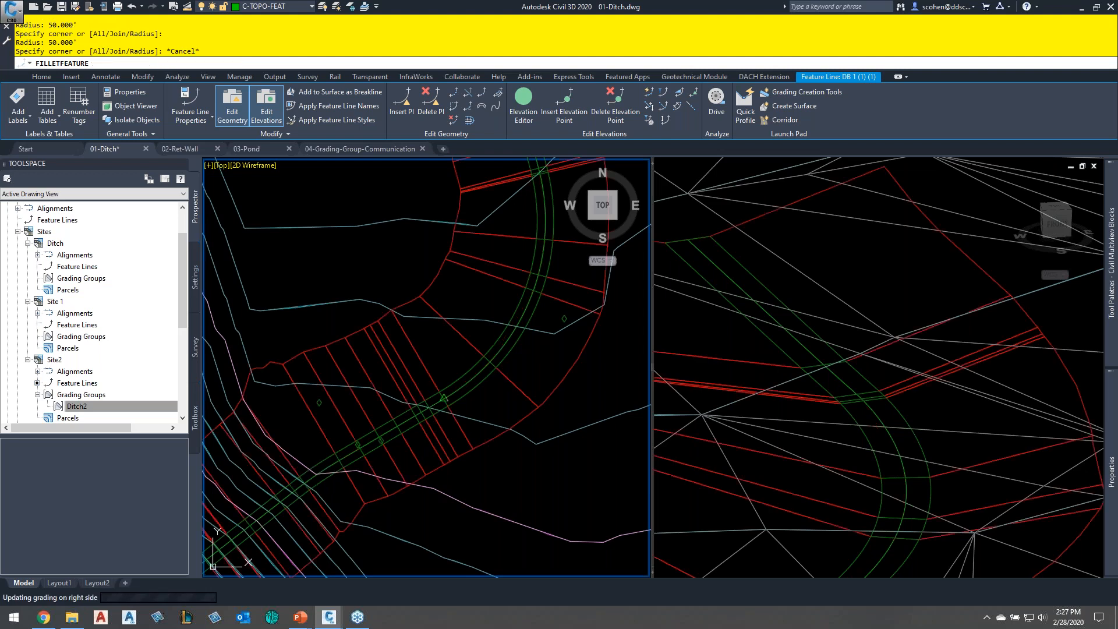
Select the Ditch2 grading group and examine its 3D shape in the Object Viewer
{"action": "left_click", "coordinate": [539, 170]}
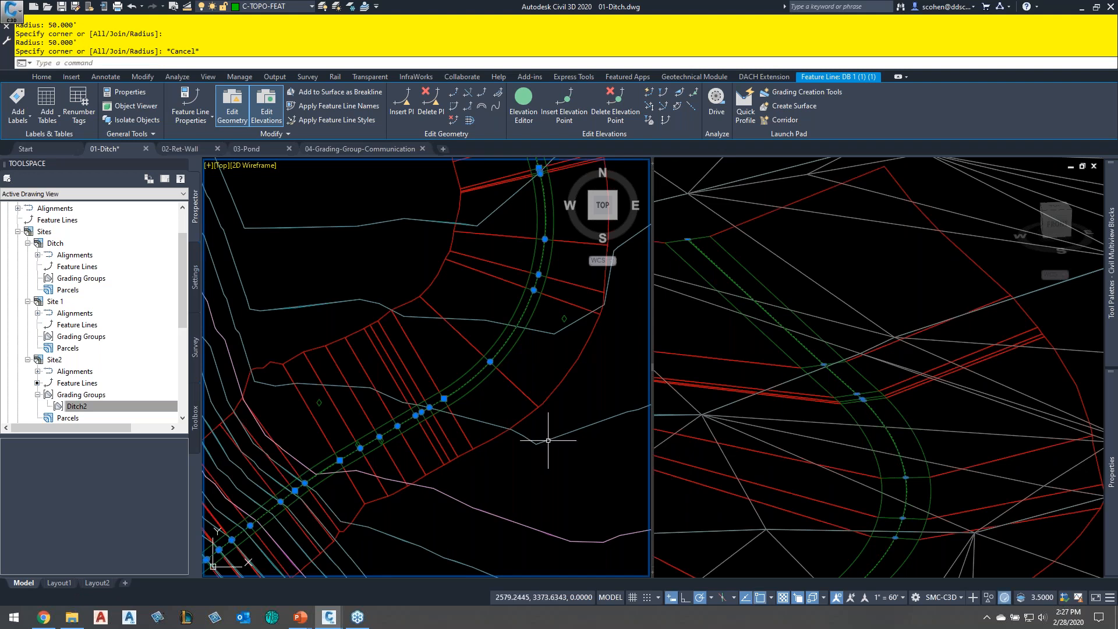
{"action": "key", "text": "Escape"}
{"action": "key", "text": "Escape"}
{"action": "scroll", "coordinate": [547, 440], "scroll_direction": "down", "scroll_amount": 5}
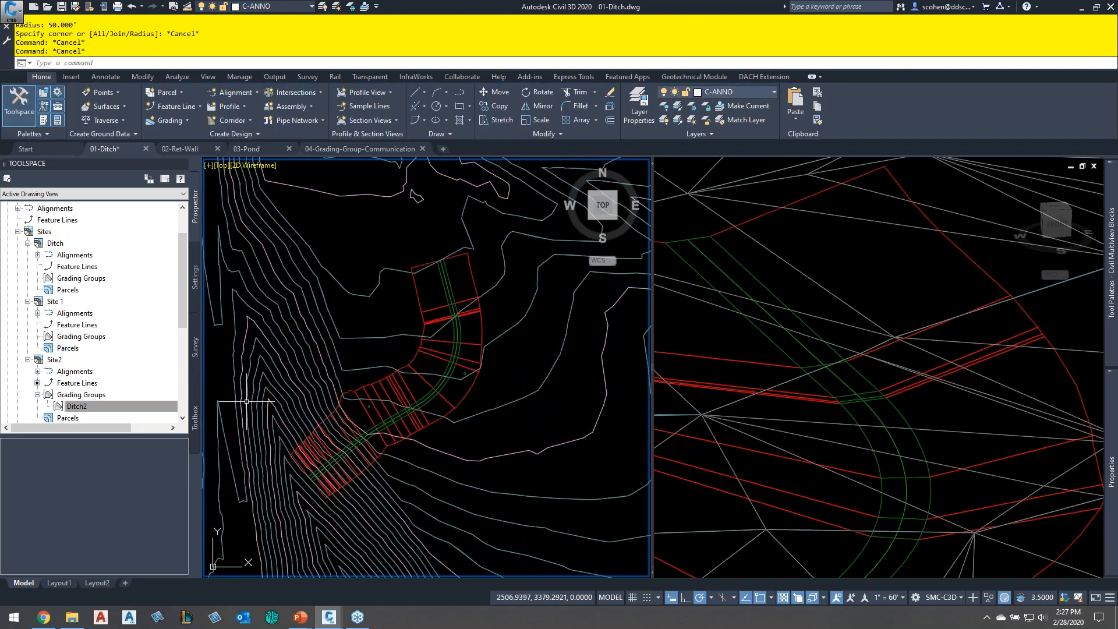
{"action": "right_click", "coordinate": [104, 402]}
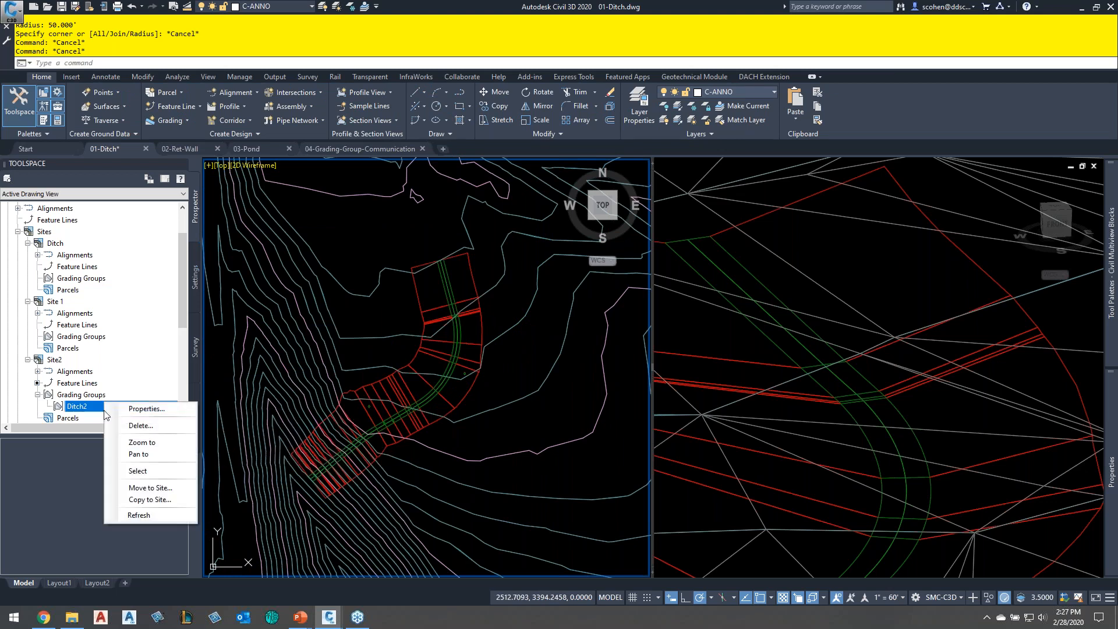
{"action": "left_click", "coordinate": [158, 472]}
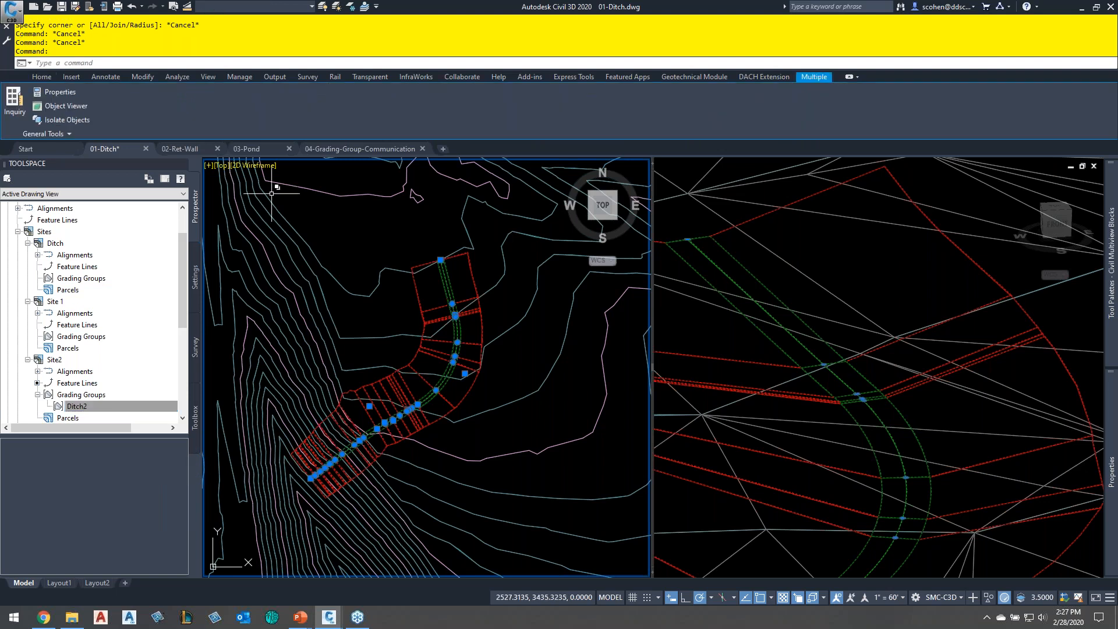
{"action": "left_click", "coordinate": [66, 106]}
{"action": "mouse_move", "coordinate": [540, 371]}
{"action": "left_mouse_down"}
{"action": "mouse_move", "coordinate": [594, 305]}
{"action": "mouse_move", "coordinate": [653, 378]}
{"action": "mouse_move", "coordinate": [628, 364]}
{"action": "mouse_move", "coordinate": [624, 408]}
{"action": "mouse_move", "coordinate": [635, 410]}
{"action": "mouse_move", "coordinate": [680, 338]}
{"action": "mouse_move", "coordinate": [622, 400]}
{"action": "left_mouse_up"}
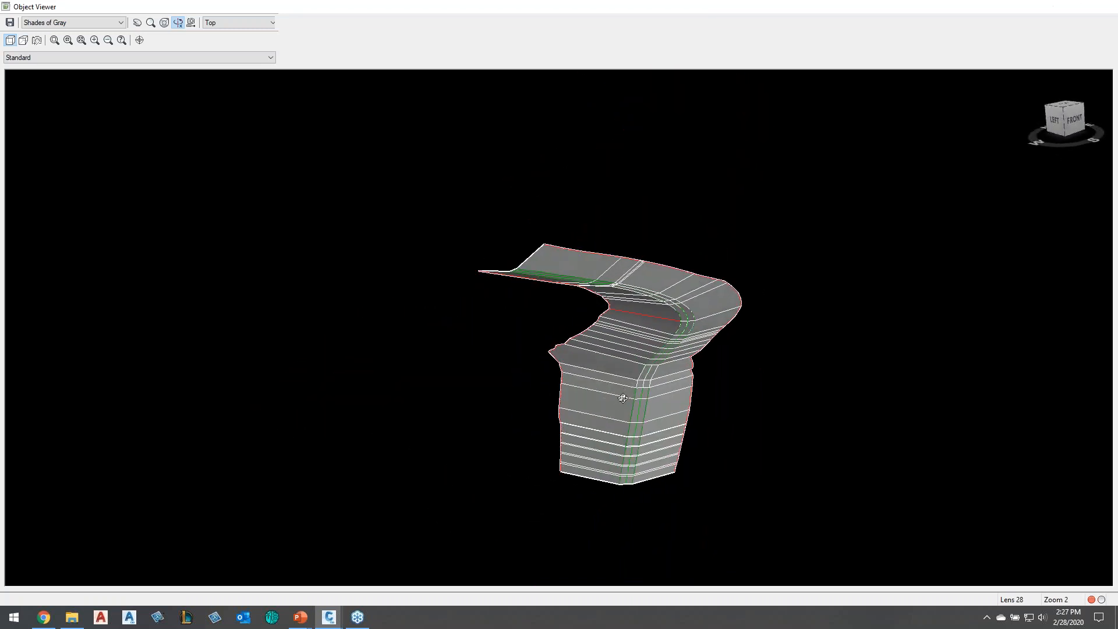
{"action": "key", "text": "Escape"}
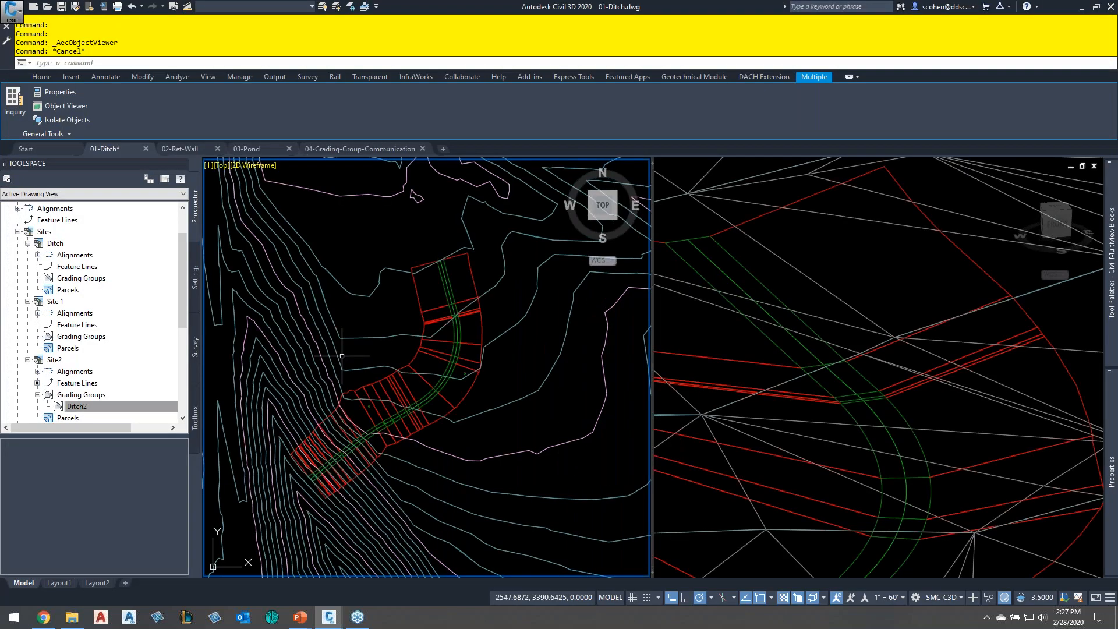
{"action": "key", "text": "Escape"}
{"action": "key", "text": "Escape"}
{"action": "key", "text": "Escape"}
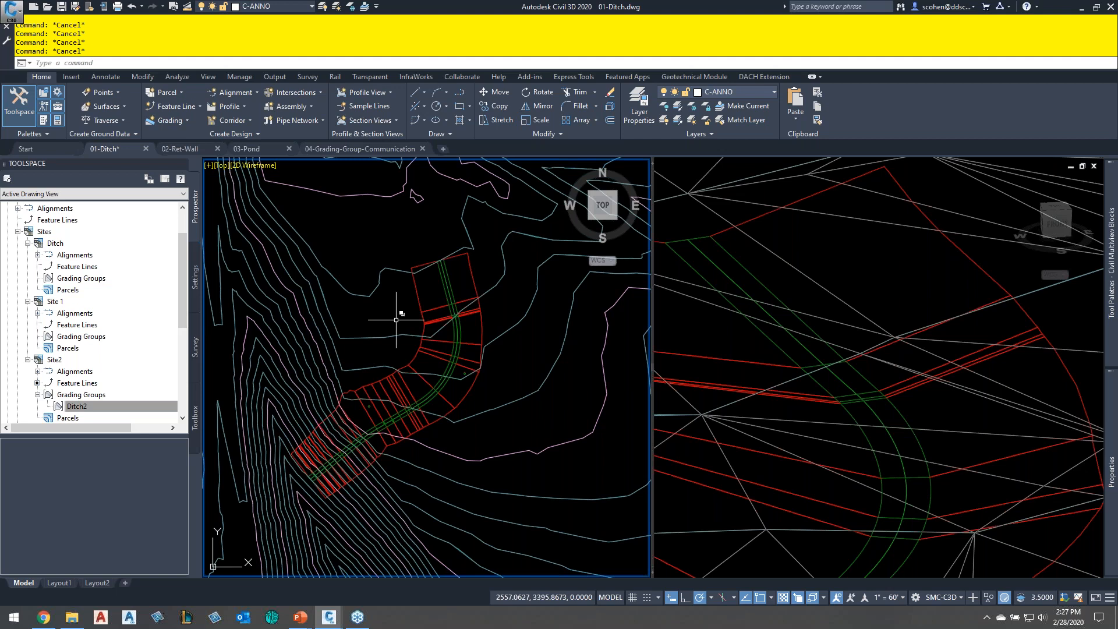
Enable automatic surface creation for the Ditch2 grading group with 1' tessellation spacing and 1 degree tessellation angle
{"action": "right_click", "coordinate": [86, 407]}
{"action": "left_click", "coordinate": [121, 416]}
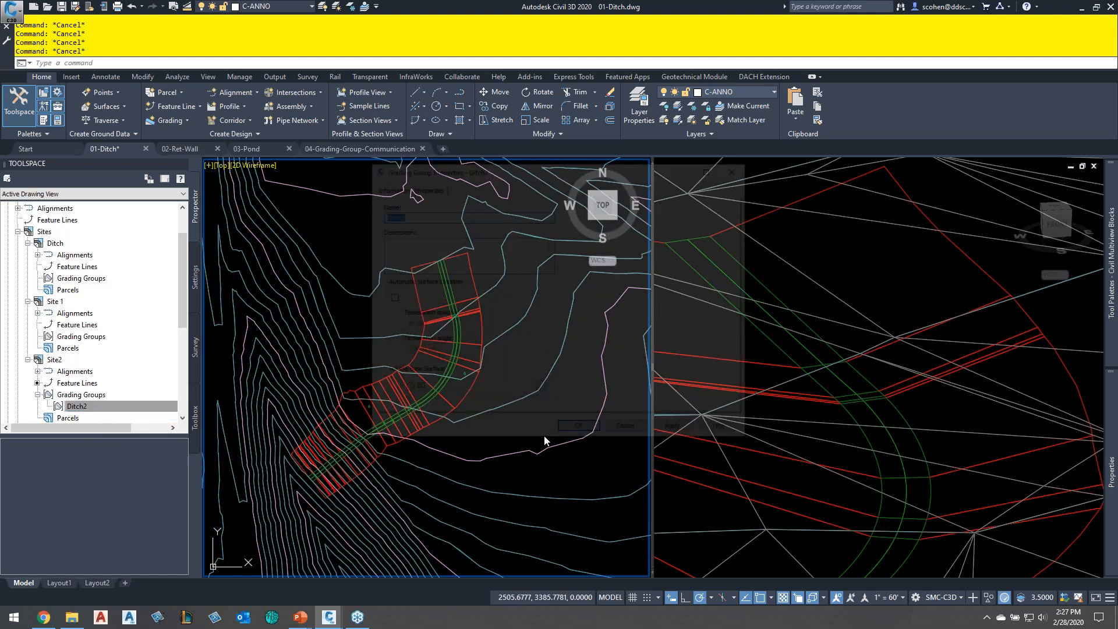
{"action": "left_click", "coordinate": [388, 298]}
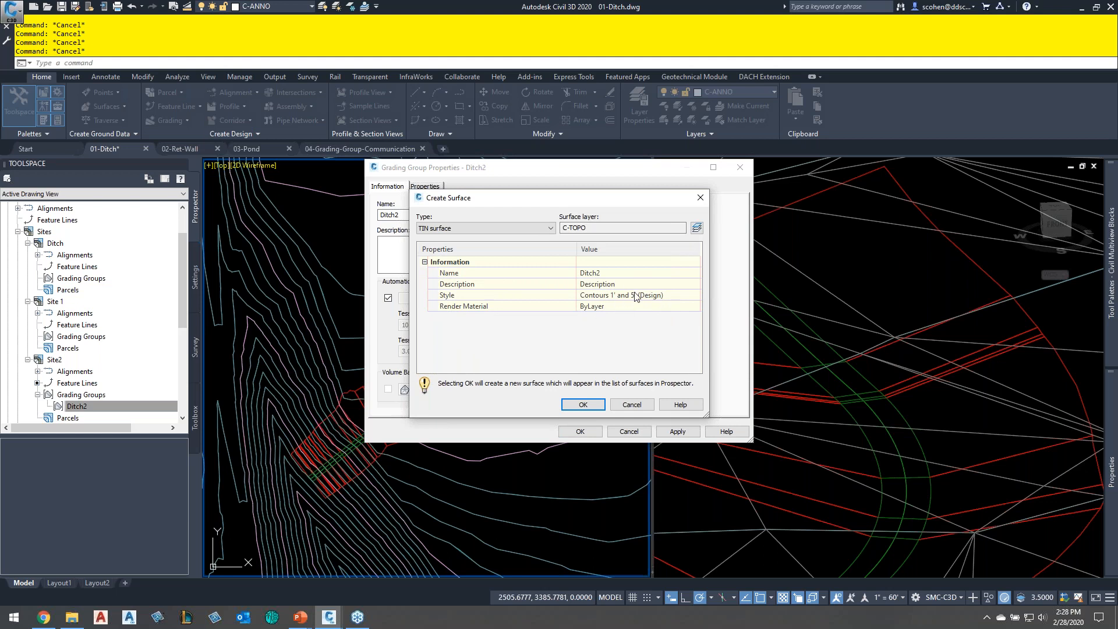
{"action": "left_click", "coordinate": [583, 404]}
{"action": "double_click", "coordinate": [437, 327]}
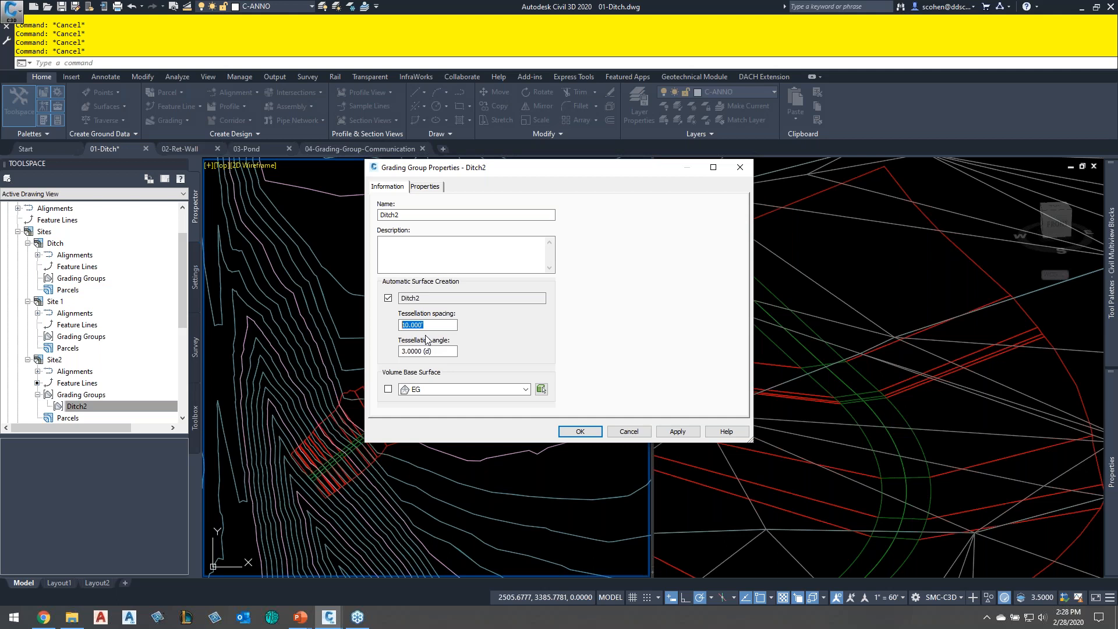
{"action": "type", "text": "1"}
{"action": "key", "text": "Tab"}
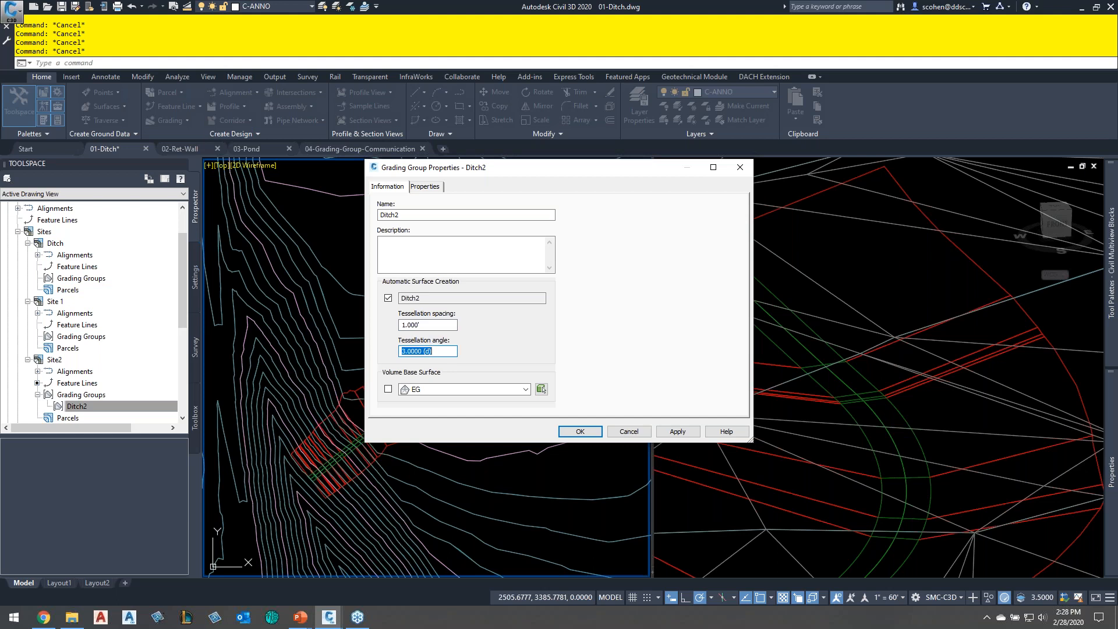
{"action": "type", "text": "1"}
{"action": "key", "text": "Tab"}
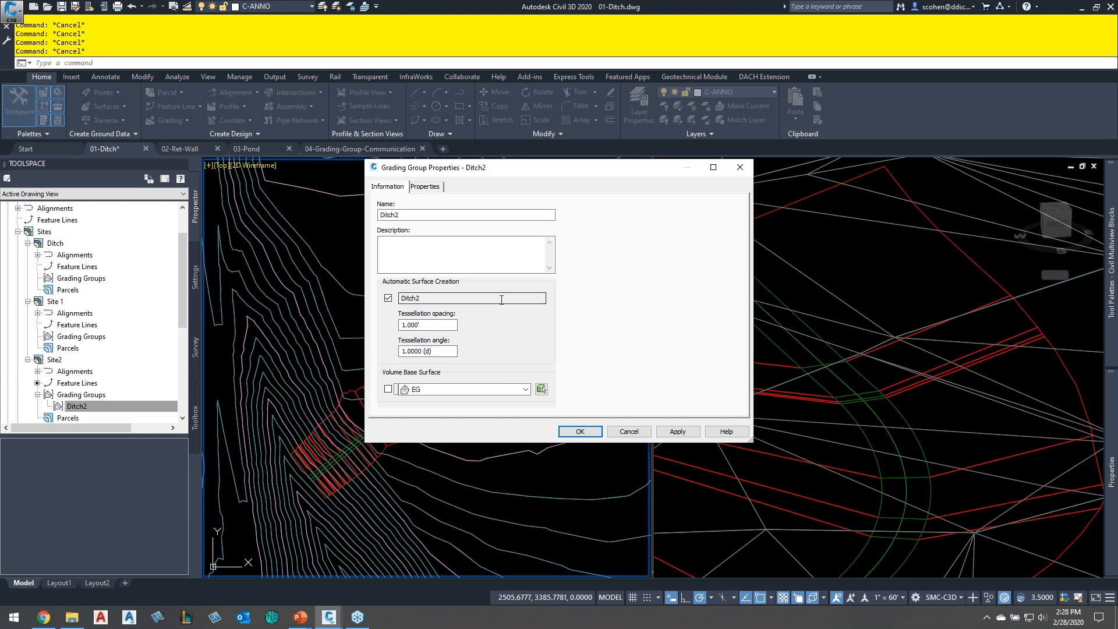
{"action": "left_click", "coordinate": [583, 432]}
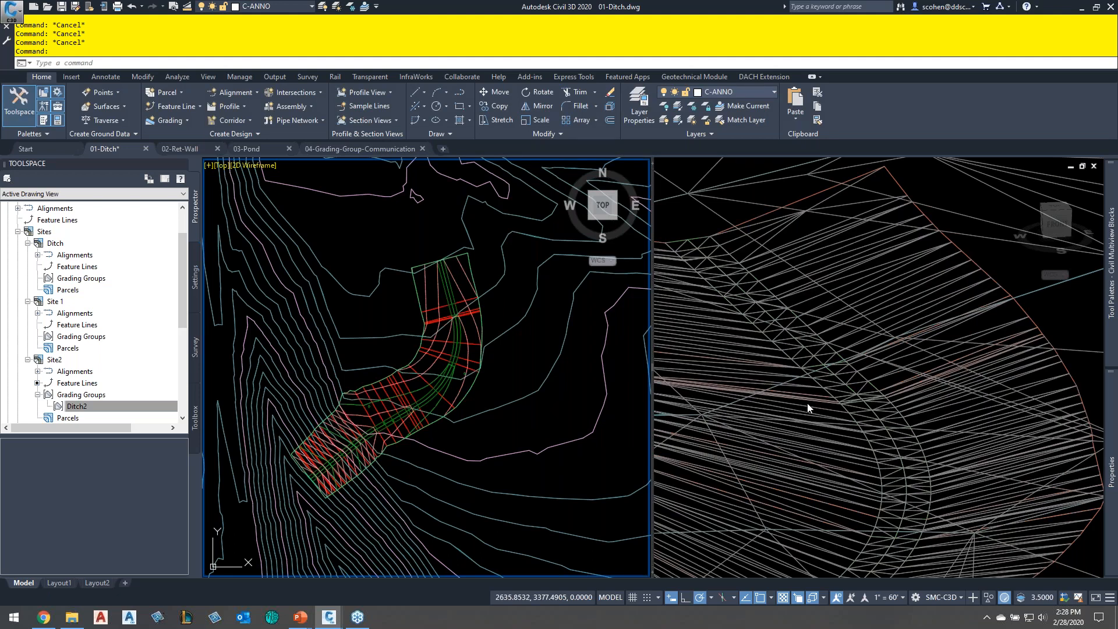
Set the 3D viewport's visual style to Shades of Gray
{"action": "left_click", "coordinate": [807, 404]}
{"action": "scroll", "coordinate": [808, 320], "scroll_direction": "down", "scroll_amount": 6}
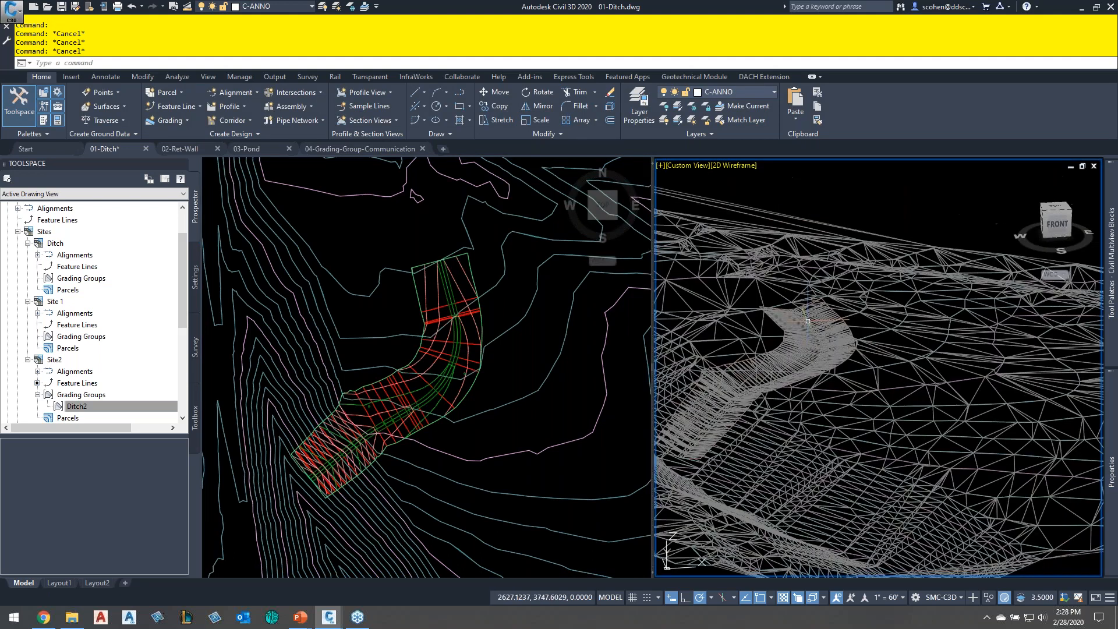
{"action": "left_click", "coordinate": [734, 166]}
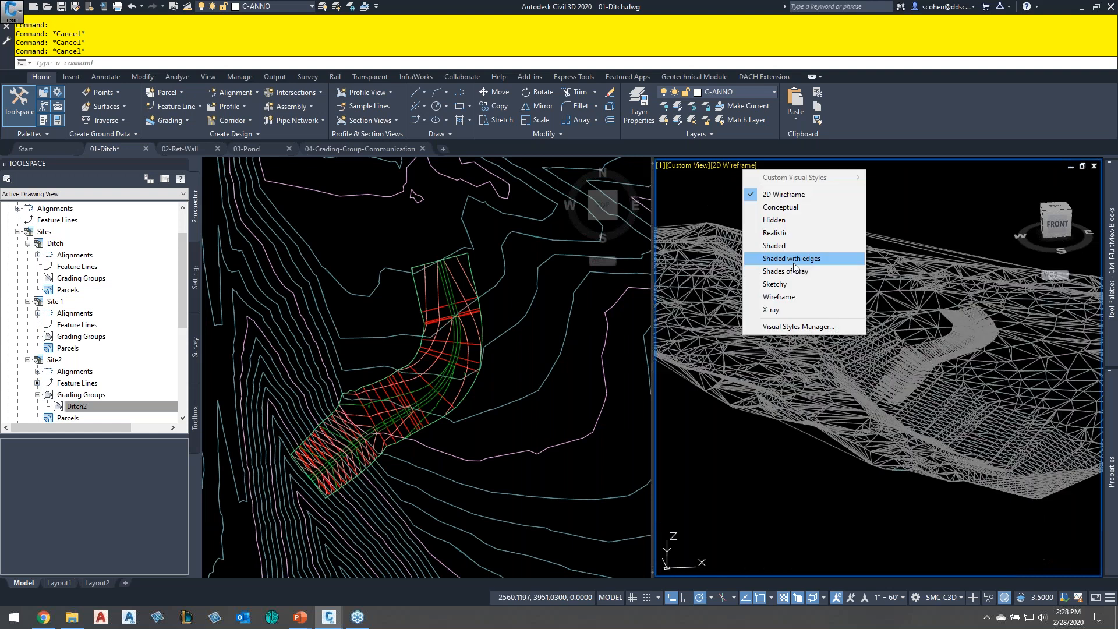
{"action": "left_click", "coordinate": [785, 272]}
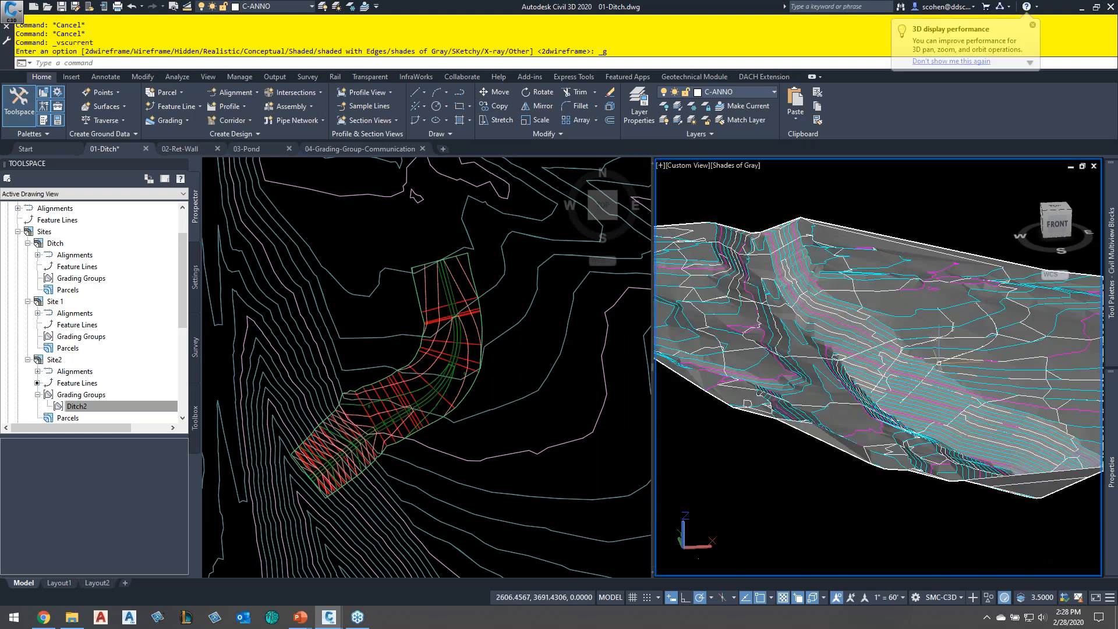
{"action": "scroll", "coordinate": [938, 361], "scroll_direction": "up", "scroll_amount": 5}
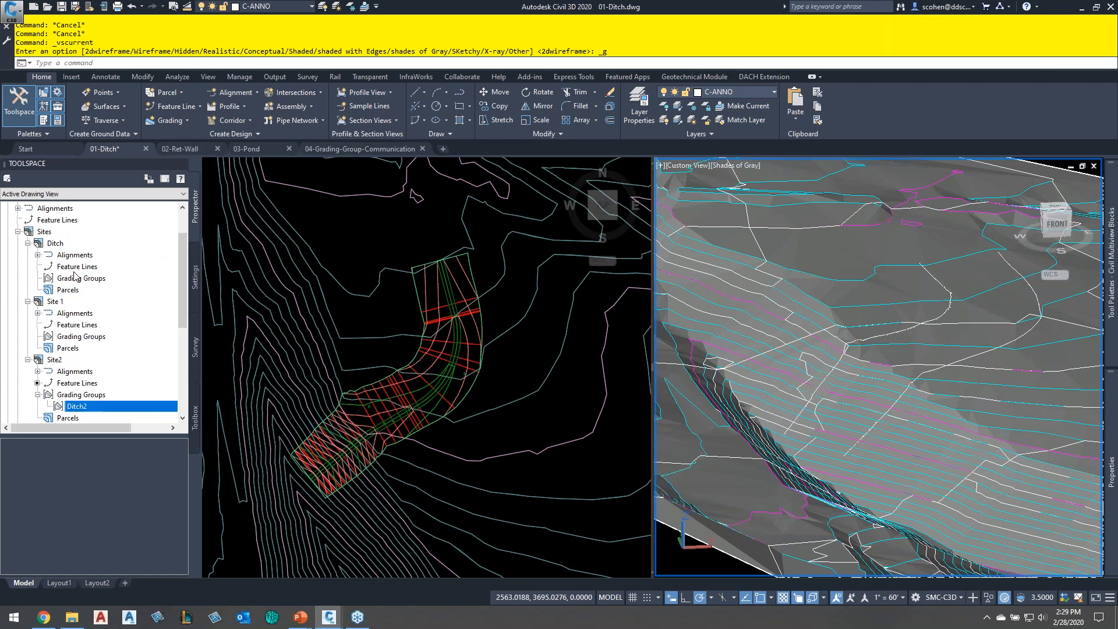
Expand the Surfaces collection in Prospector to examine the drawing's surfaces
{"action": "scroll", "coordinate": [76, 276], "scroll_direction": "up", "scroll_amount": 1}
{"action": "scroll", "coordinate": [76, 276], "scroll_direction": "up", "scroll_amount": 1}
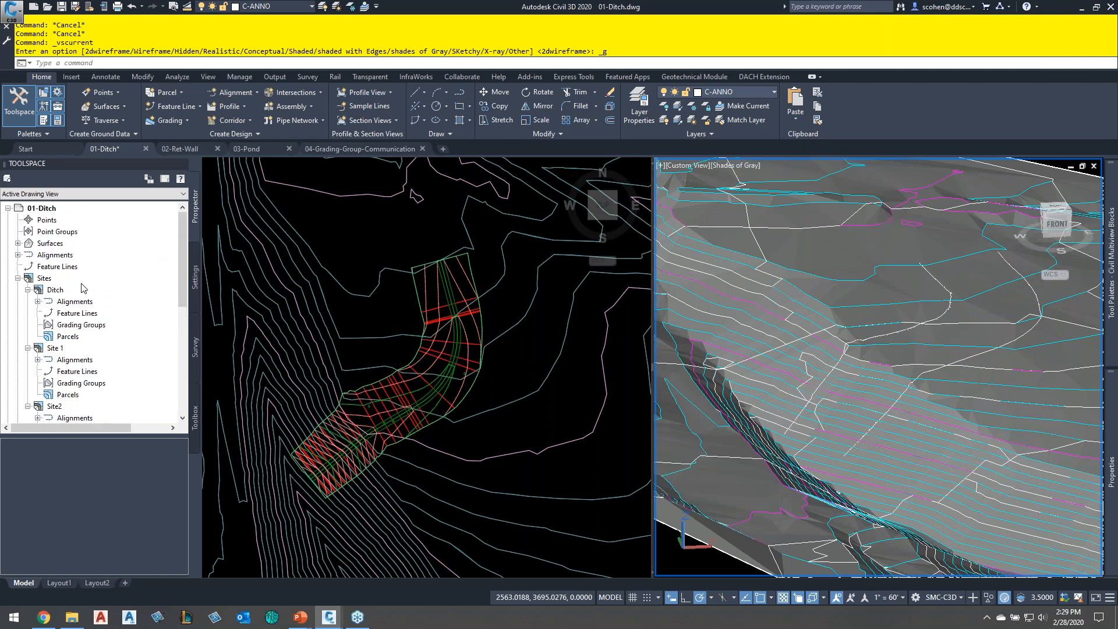
{"action": "double_click", "coordinate": [55, 243]}
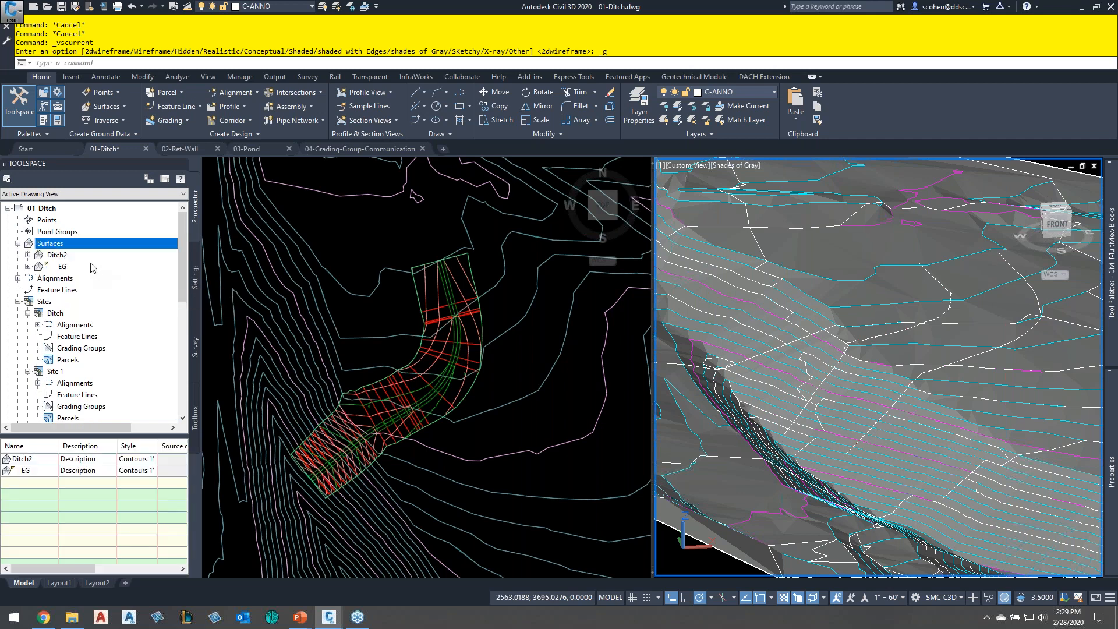
Create a new TIN surface named FG from the Surfaces collection
{"action": "right_click", "coordinate": [67, 244]}
{"action": "left_click", "coordinate": [114, 250]}
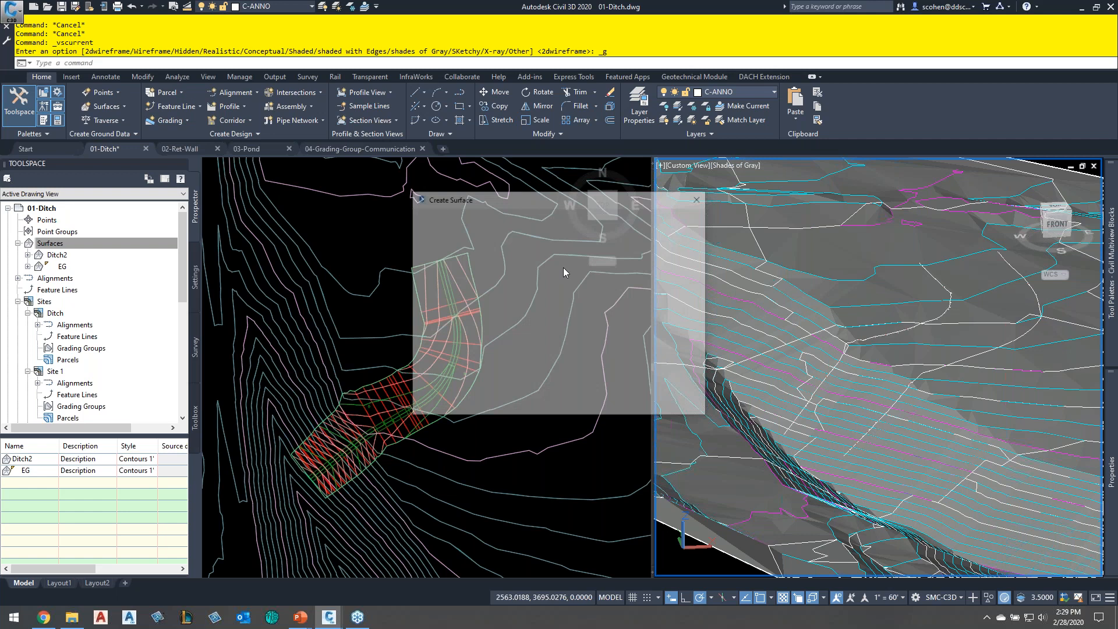
{"action": "type", "text": "FG"}
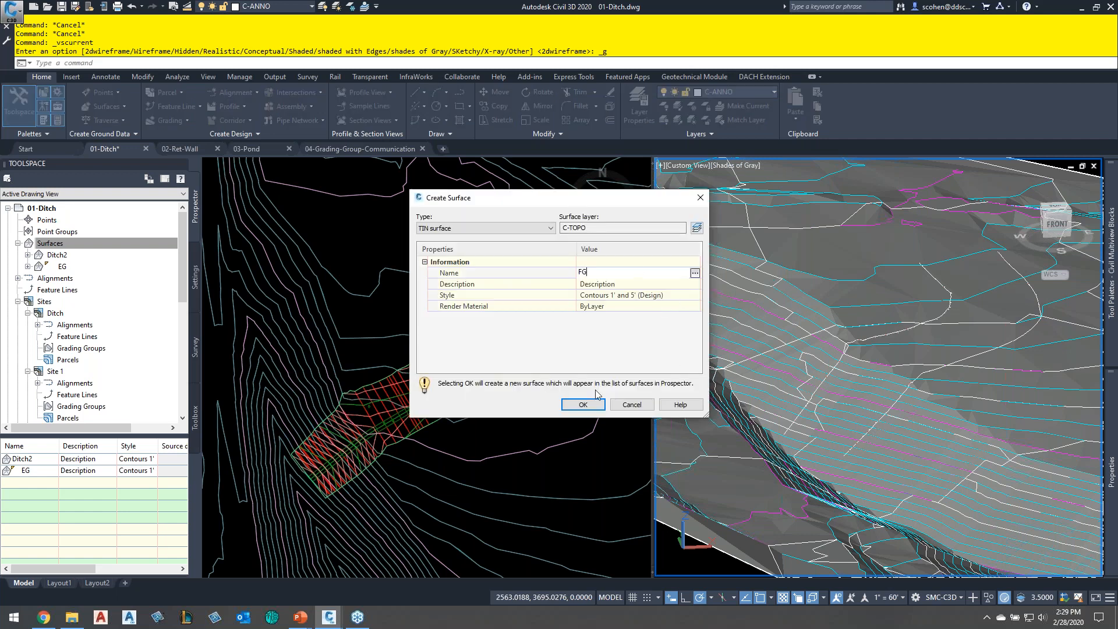
{"action": "left_click", "coordinate": [583, 405]}
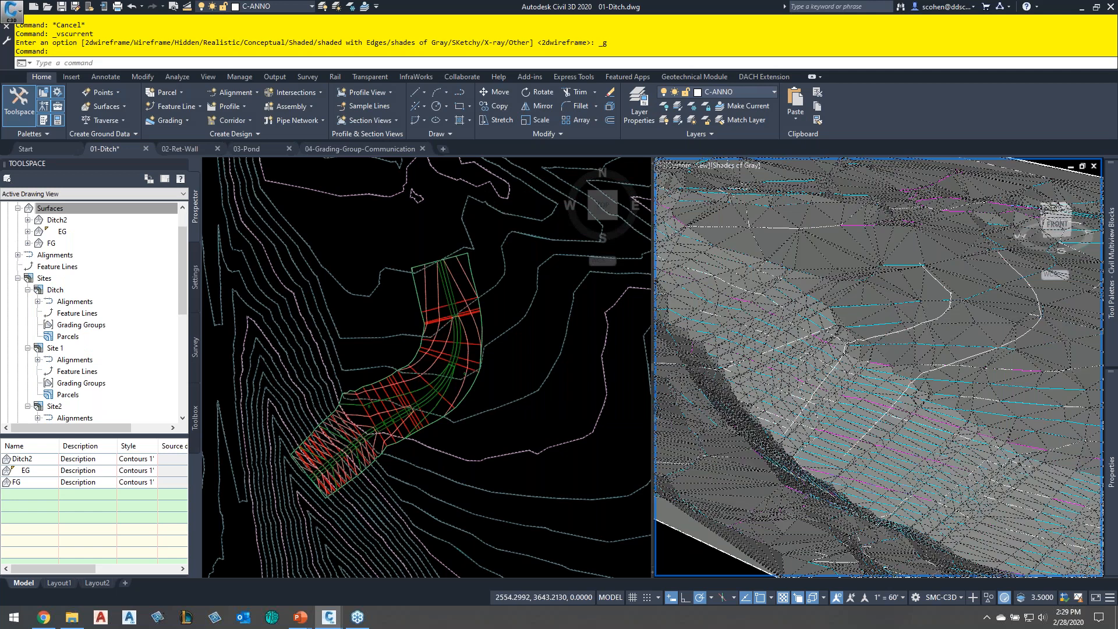
Set the EG surface's style to _No Display
{"action": "double_click", "coordinate": [989, 235]}
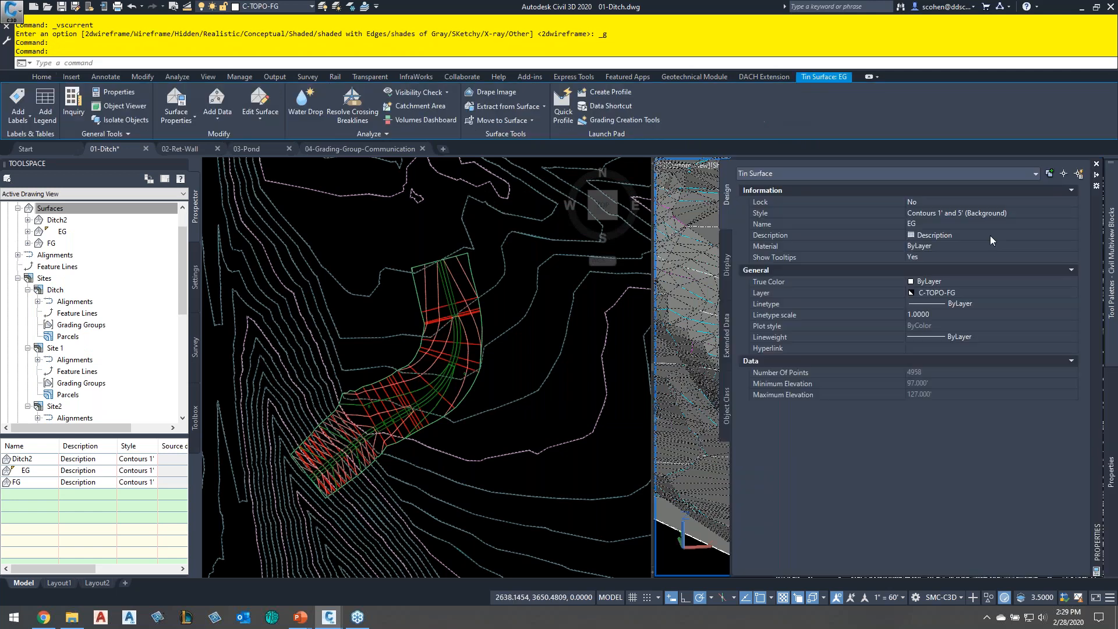
{"action": "left_click", "coordinate": [966, 213]}
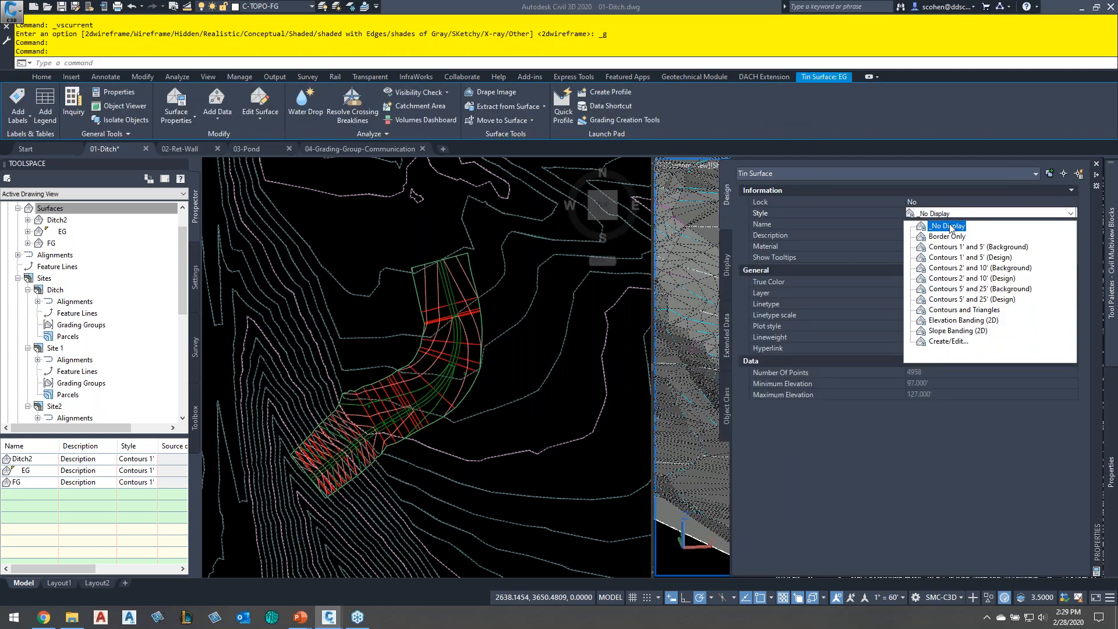
{"action": "left_click", "coordinate": [947, 226]}
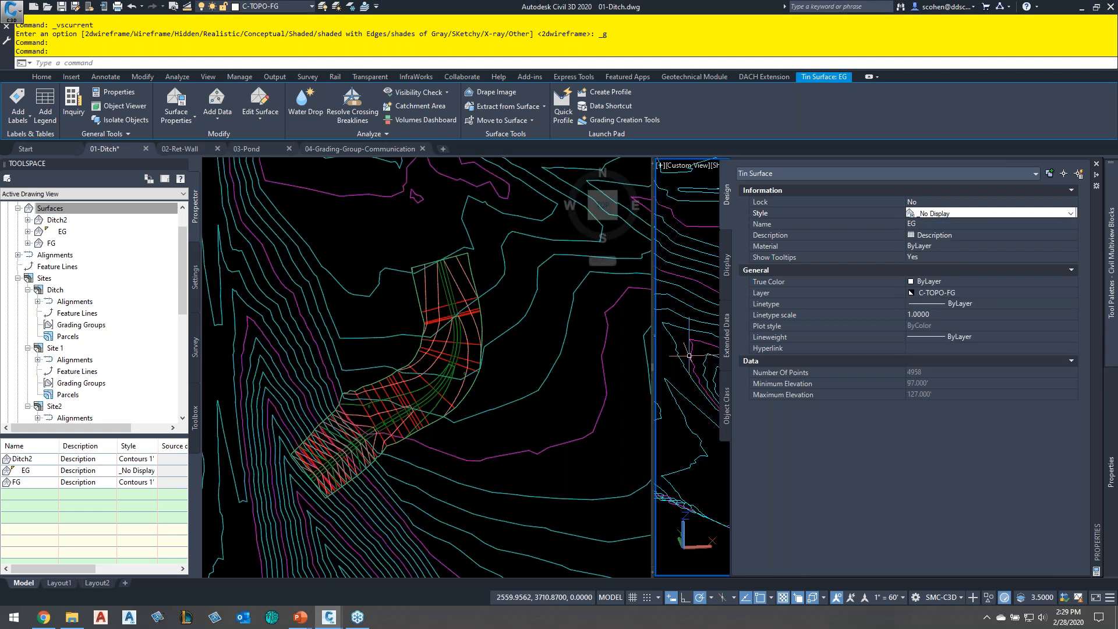
{"action": "key", "text": "Escape"}
{"action": "key", "text": "Escape"}
{"action": "key", "text": "Escape"}
Freeze the existing ground major and minor contour layers by picking contours in plan view
{"action": "left_click", "coordinate": [350, 6]}
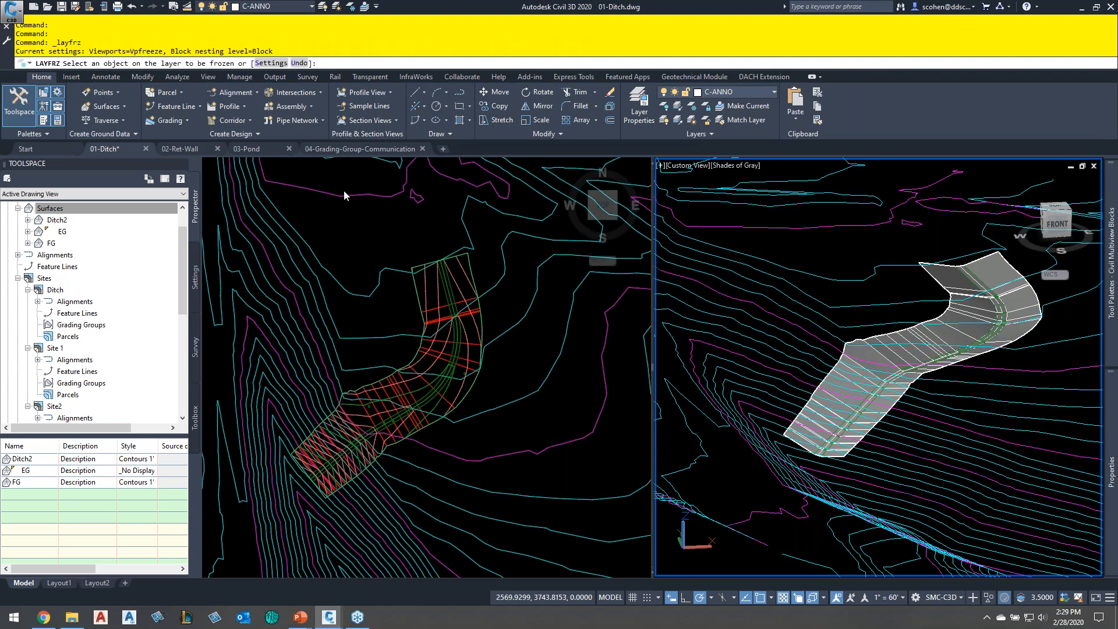
{"action": "left_click", "coordinate": [343, 190]}
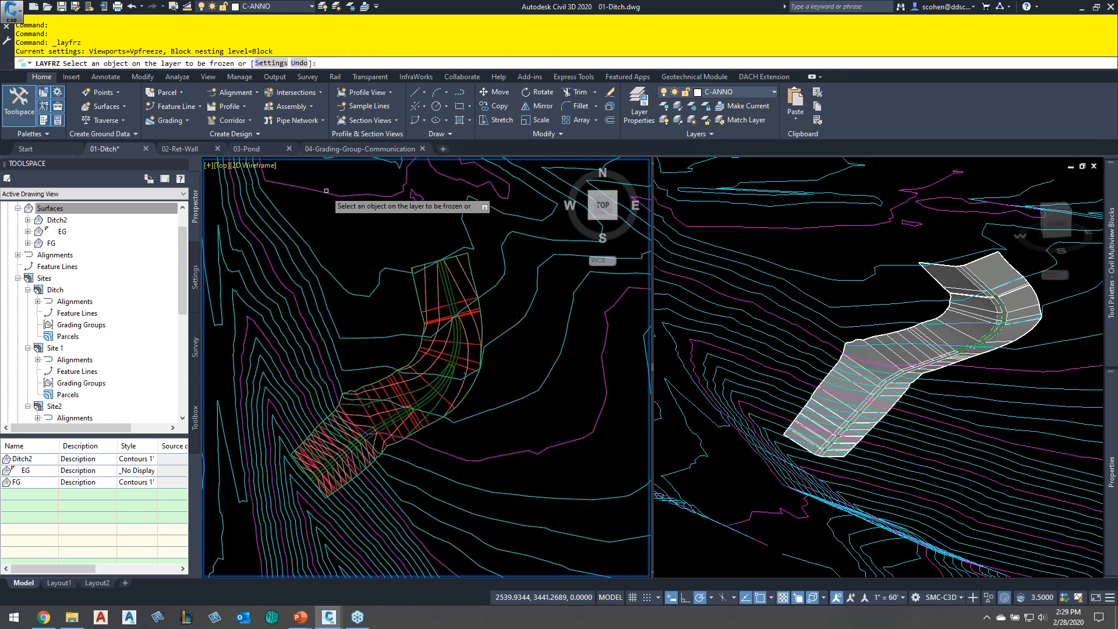
{"action": "left_click", "coordinate": [326, 190]}
{"action": "left_click", "coordinate": [348, 230]}
{"action": "key", "text": "Escape"}
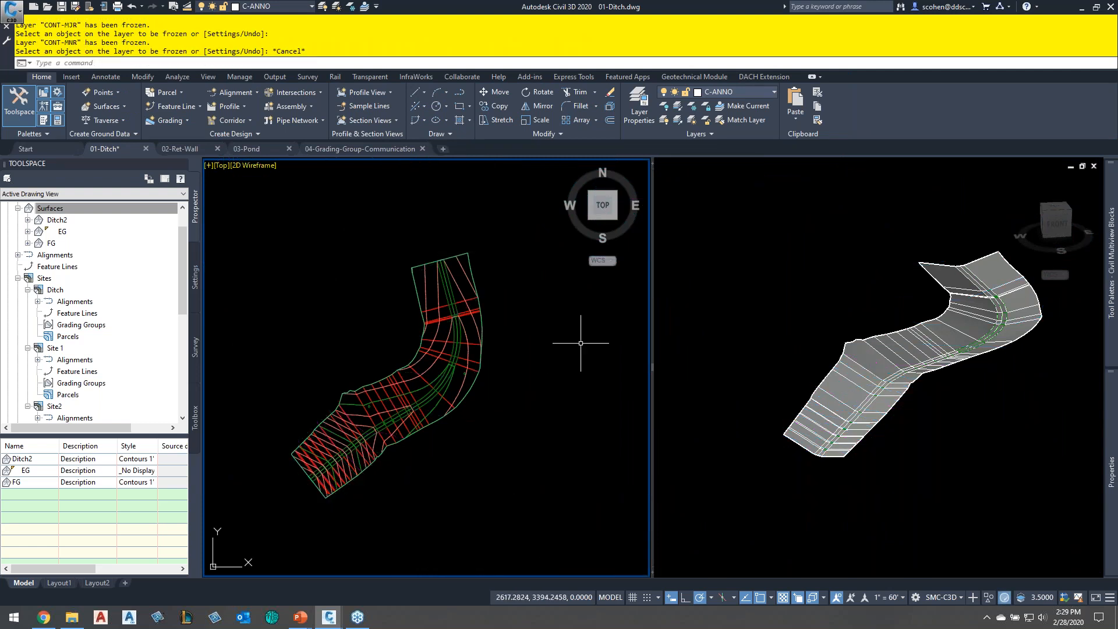
{"action": "key", "text": "Escape"}
Paste the EG surface into the FG surface's definition edits
{"action": "left_click", "coordinate": [27, 243]}
{"action": "left_click", "coordinate": [37, 277]}
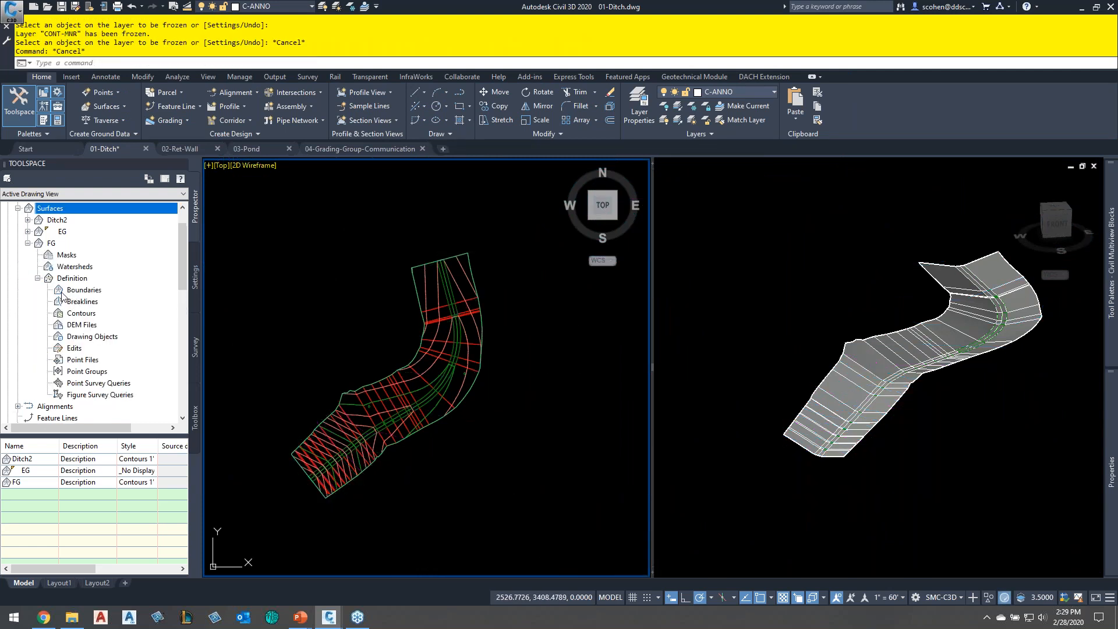
{"action": "right_click", "coordinate": [67, 349]}
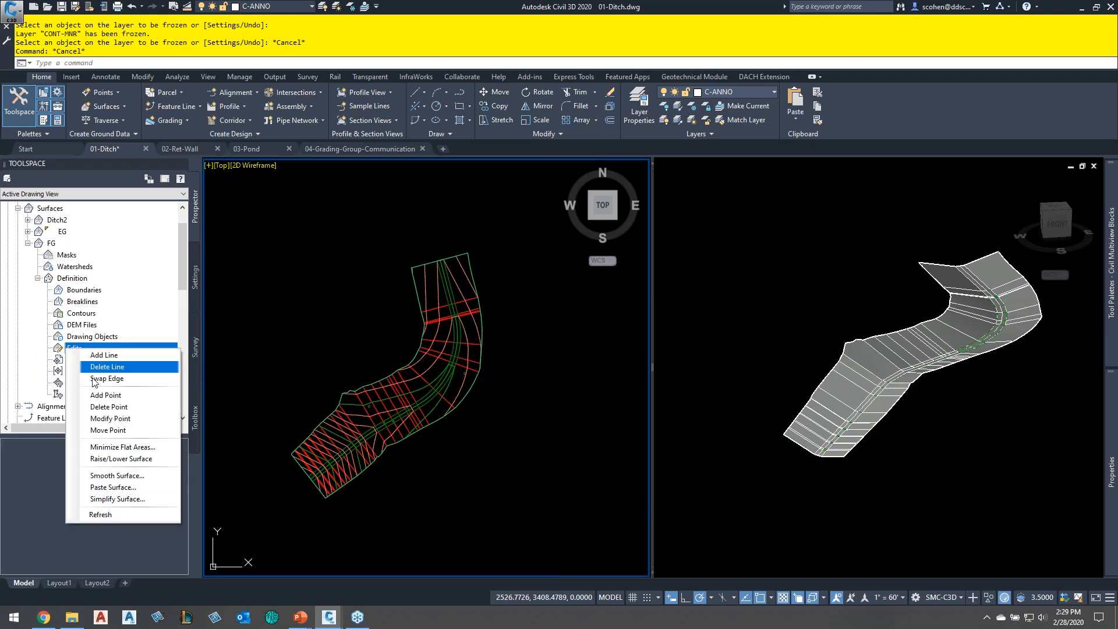
{"action": "left_click", "coordinate": [113, 488]}
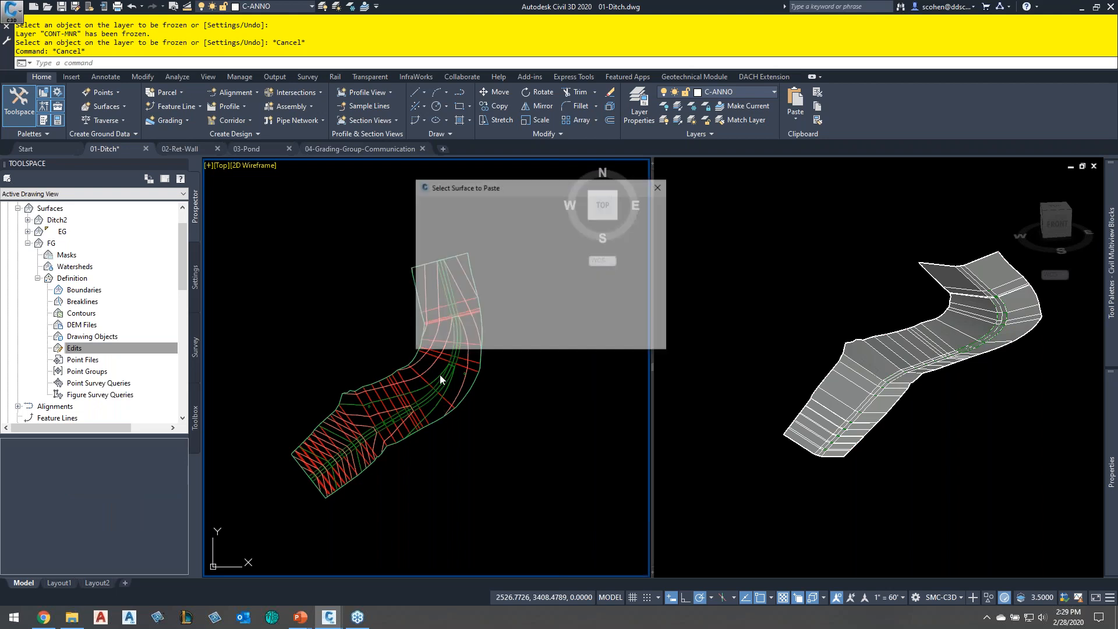
{"action": "left_click", "coordinate": [533, 333]}
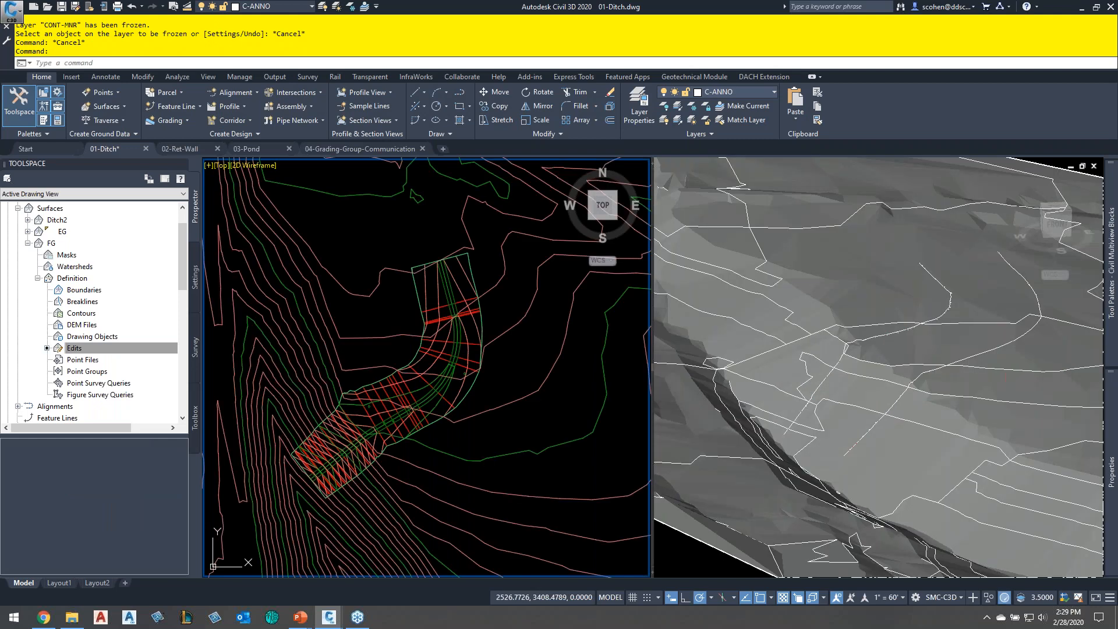
Paste the Ditch2 surface into the FG surface's definition edits
{"action": "left_click", "coordinate": [74, 347]}
{"action": "right_click", "coordinate": [87, 348]}
{"action": "left_click", "coordinate": [134, 482]}
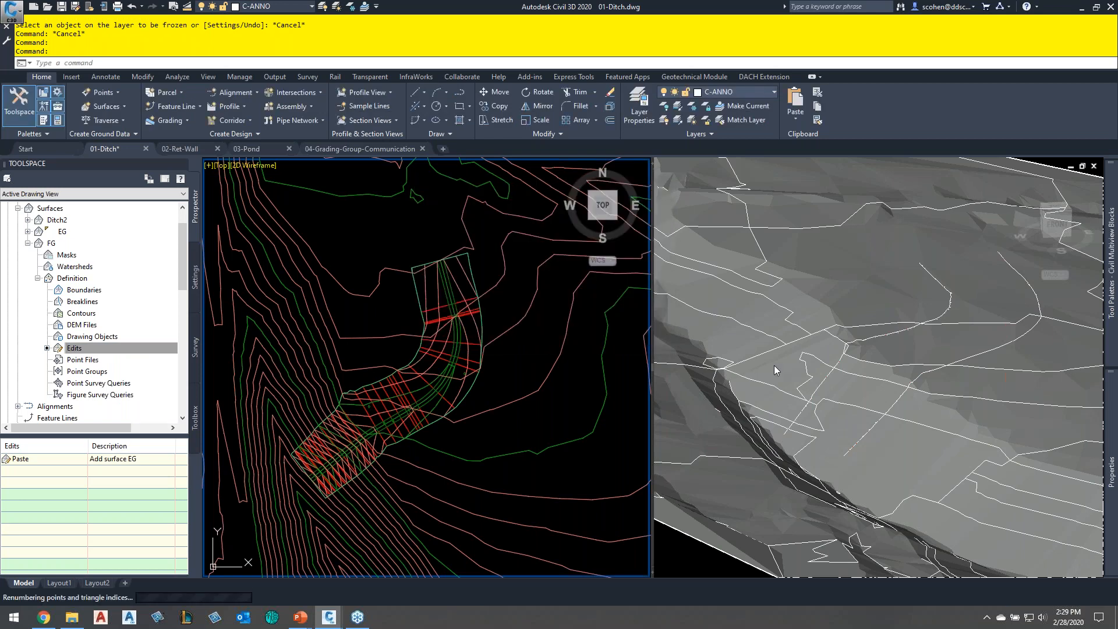
{"action": "middle_click_drag", "start_coordinate": [945, 269], "coordinate": [939, 274]}
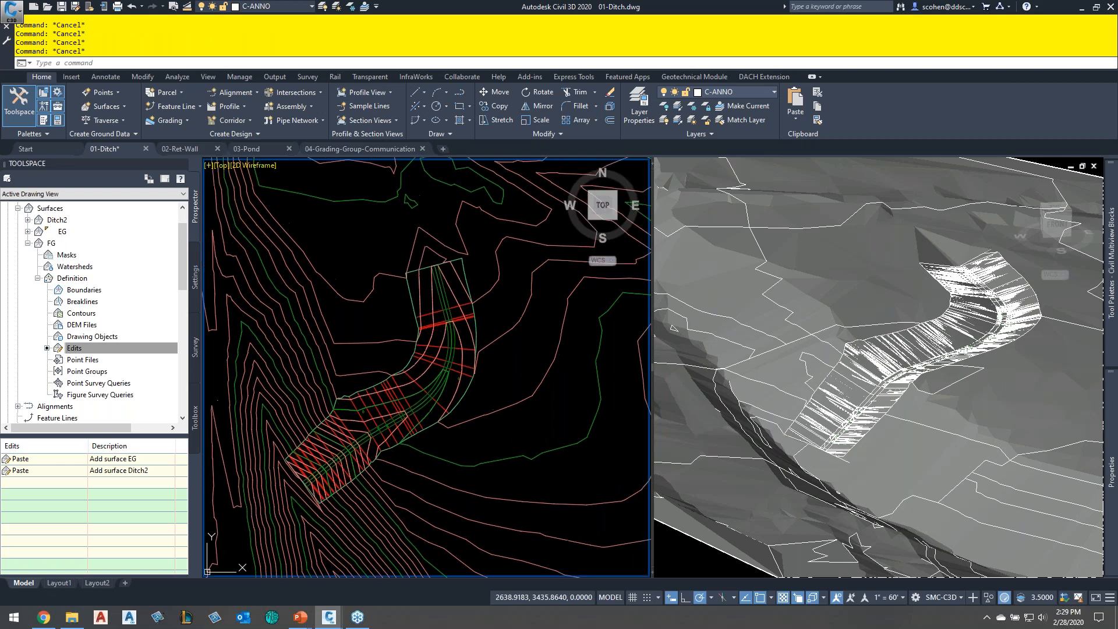
Select the FG surface in 3D, then freeze the ditch grading's layer by picking it in plan view
{"action": "left_click", "coordinate": [746, 289]}
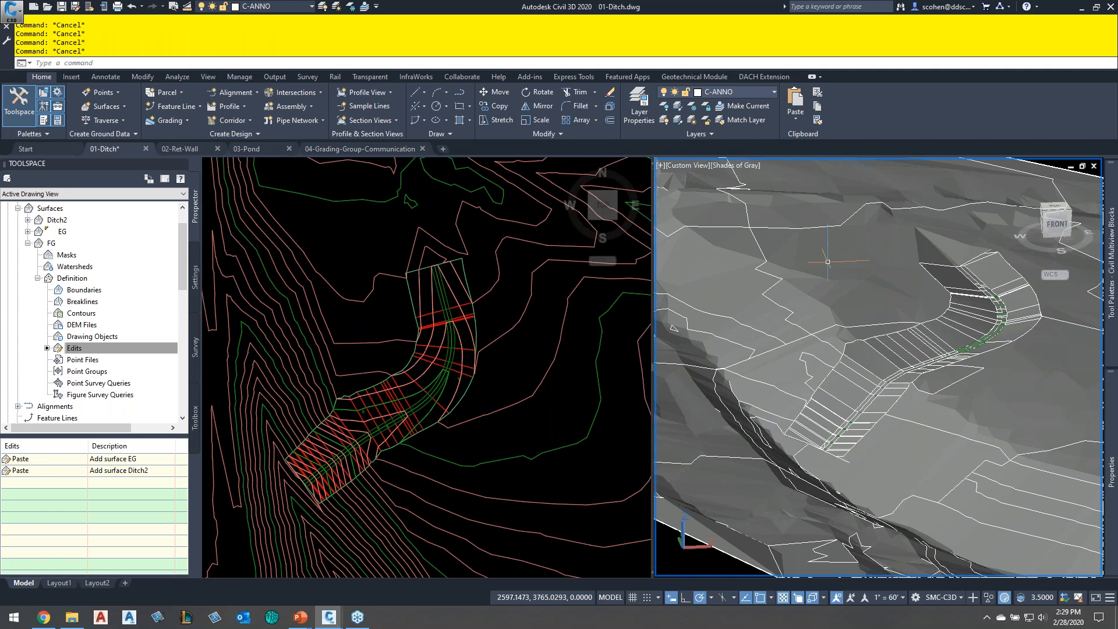
{"action": "left_click", "coordinate": [828, 261]}
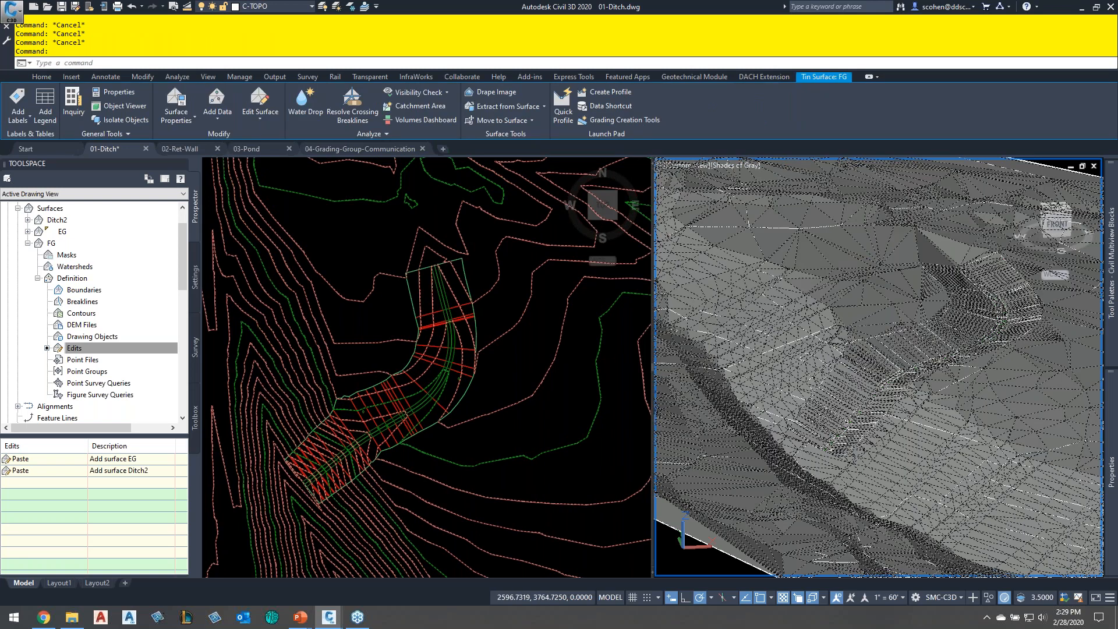
{"action": "key", "text": "Escape"}
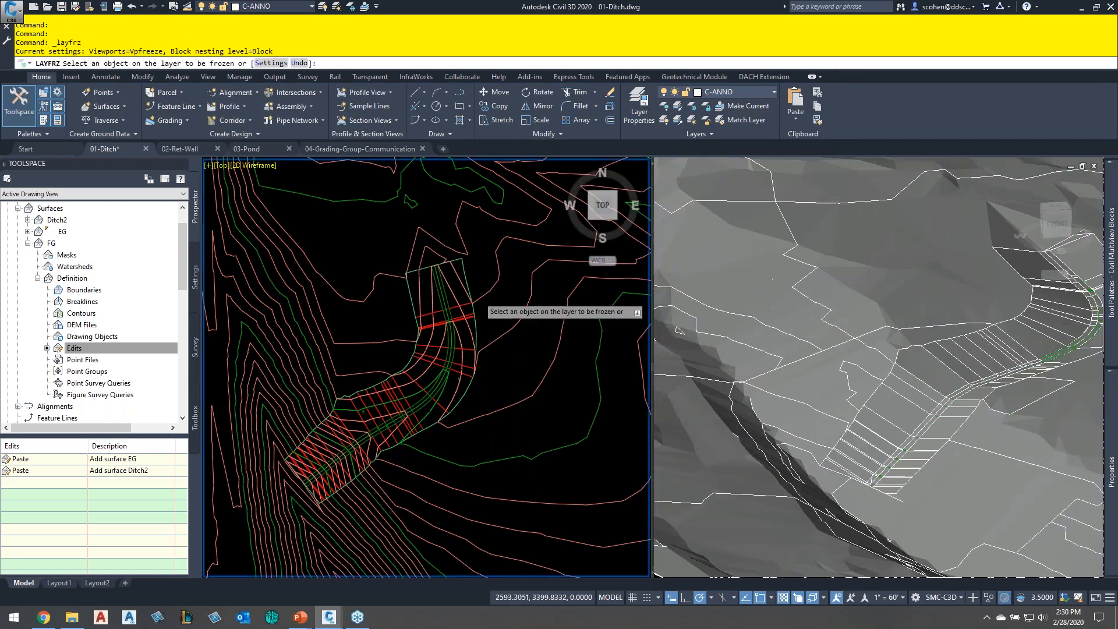
{"action": "left_click", "coordinate": [477, 294]}
{"action": "scroll", "coordinate": [474, 295], "scroll_direction": "up", "scroll_amount": 3}
{"action": "scroll", "coordinate": [444, 353], "scroll_direction": "down", "scroll_amount": 3}
{"action": "middle_click_drag", "start_coordinate": [444, 352], "coordinate": [514, 373]}
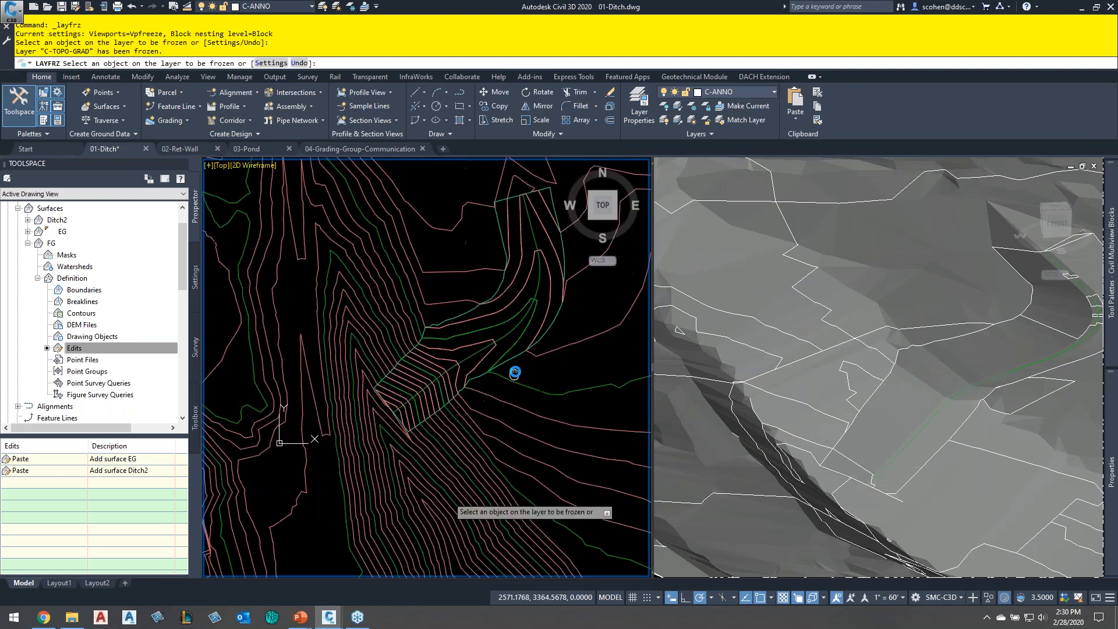
{"action": "key", "text": "Escape"}
{"action": "key", "text": "Escape"}
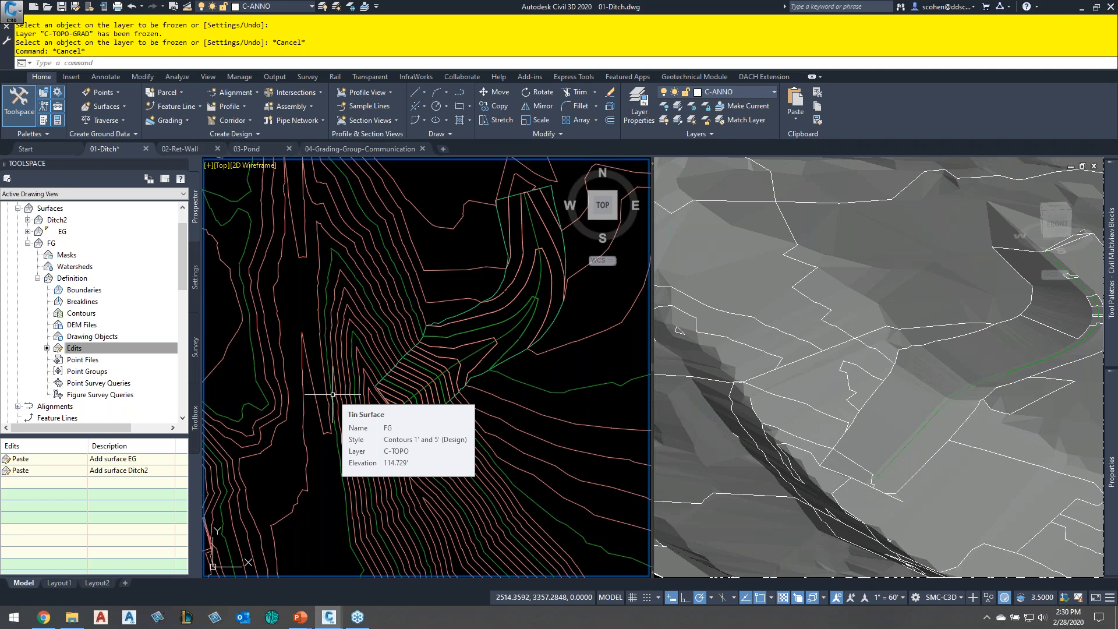
Switch to the 02-Ret-Wall drawing
{"action": "left_click", "coordinate": [180, 149]}
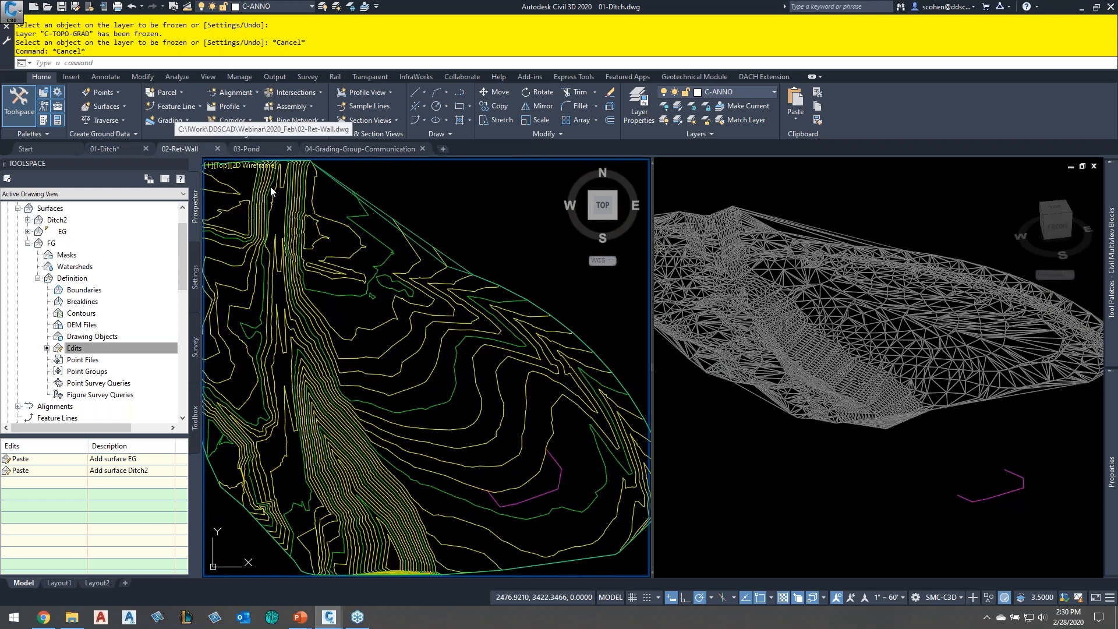
{"action": "key", "text": "alt+Tab"}
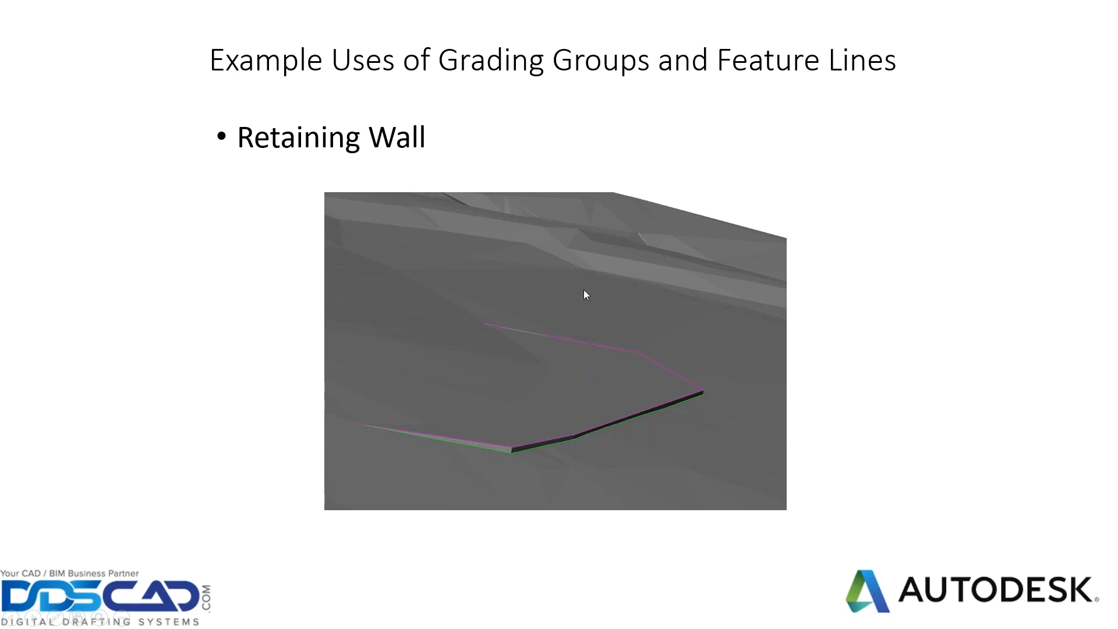
{"action": "key", "text": "alt+Tab"}
{"action": "key", "text": "alt+Tab"}
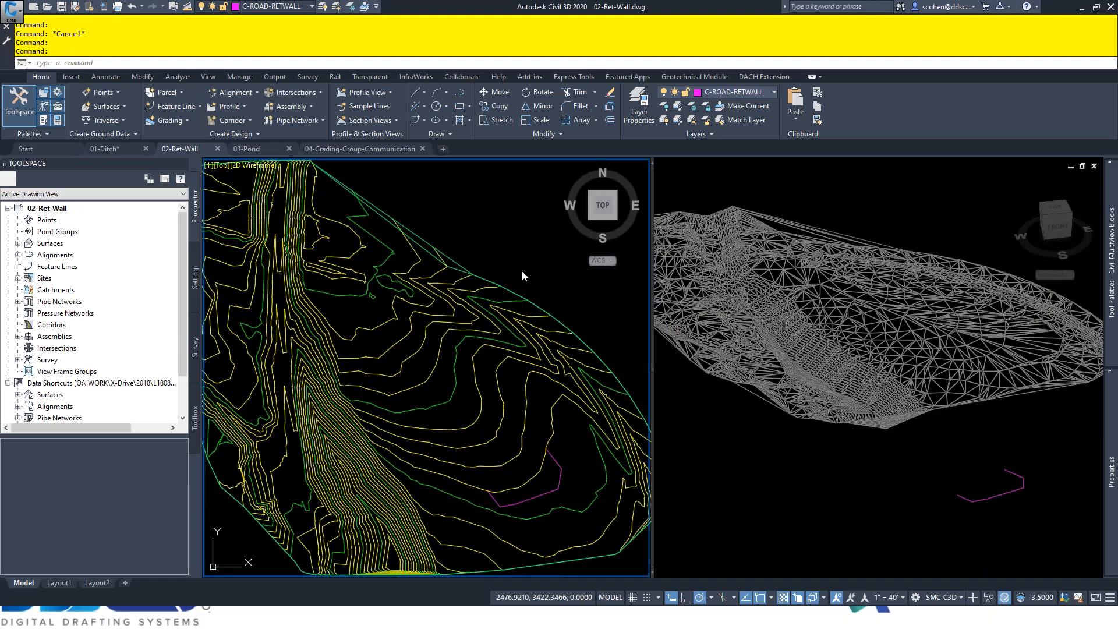
Zoom in on the magenta retaining wall feature line in plan and 3D views and select it
{"action": "scroll", "coordinate": [437, 386], "scroll_direction": "up", "scroll_amount": 6}
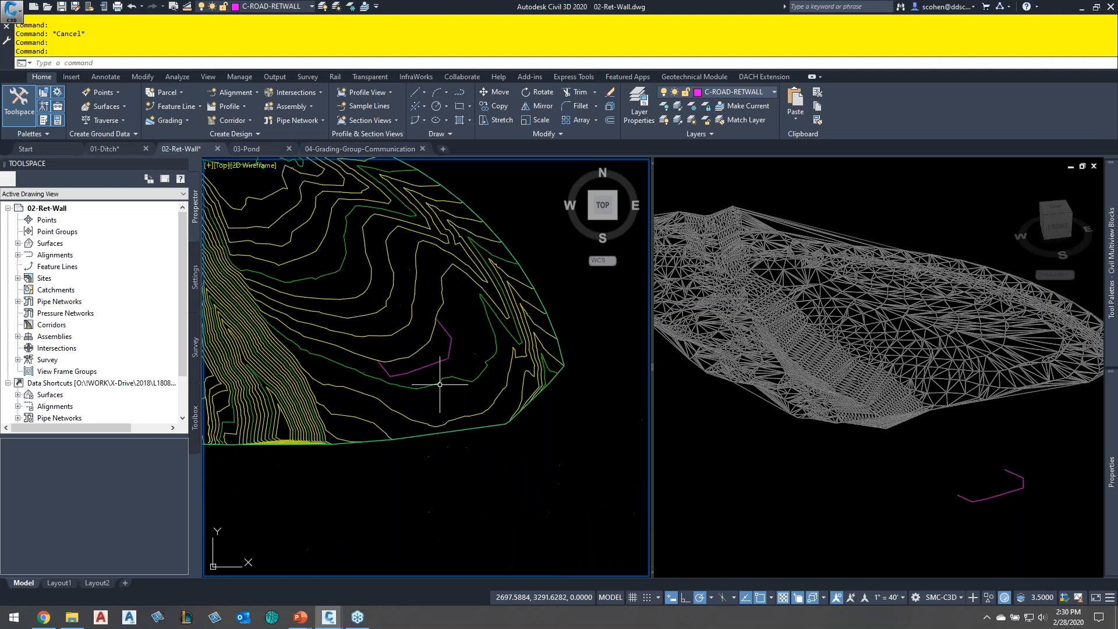
{"action": "left_click", "coordinate": [953, 506]}
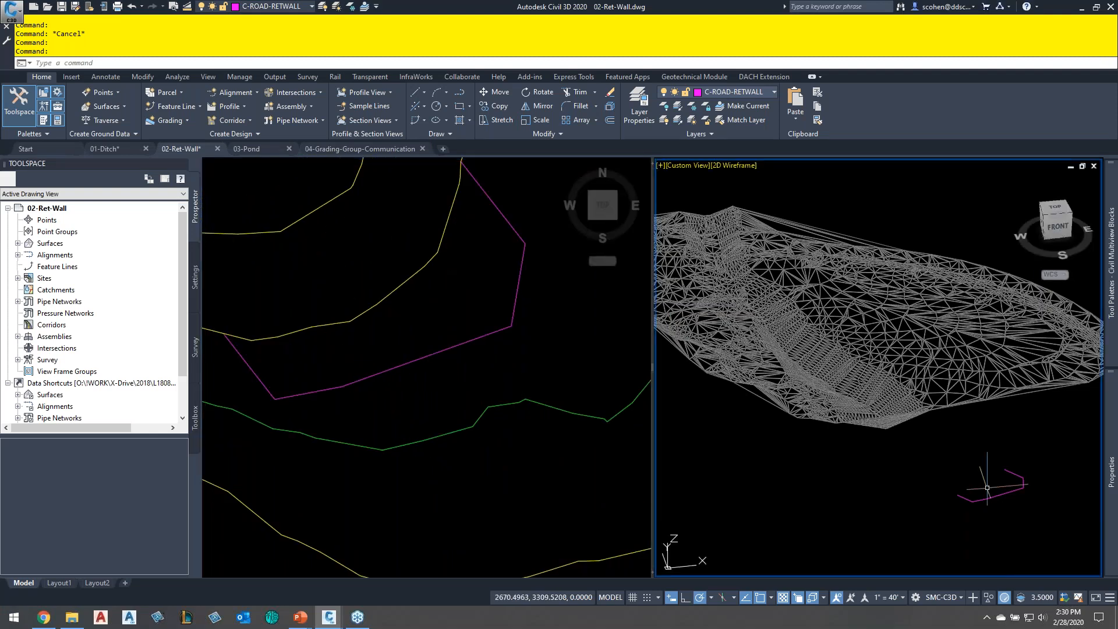
{"action": "scroll", "coordinate": [1001, 471], "scroll_direction": "up", "scroll_amount": 4}
{"action": "middle_click_drag", "start_coordinate": [1009, 457], "coordinate": [845, 423]}
{"action": "left_click", "coordinate": [424, 349]}
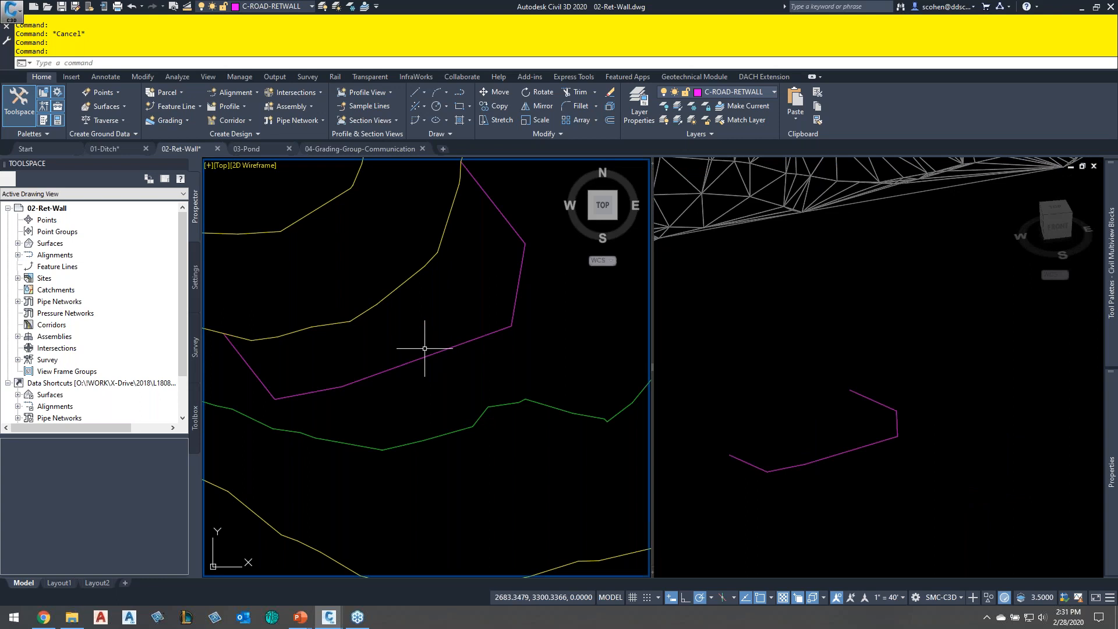
{"action": "left_click", "coordinate": [408, 345]}
{"action": "left_click", "coordinate": [374, 392]}
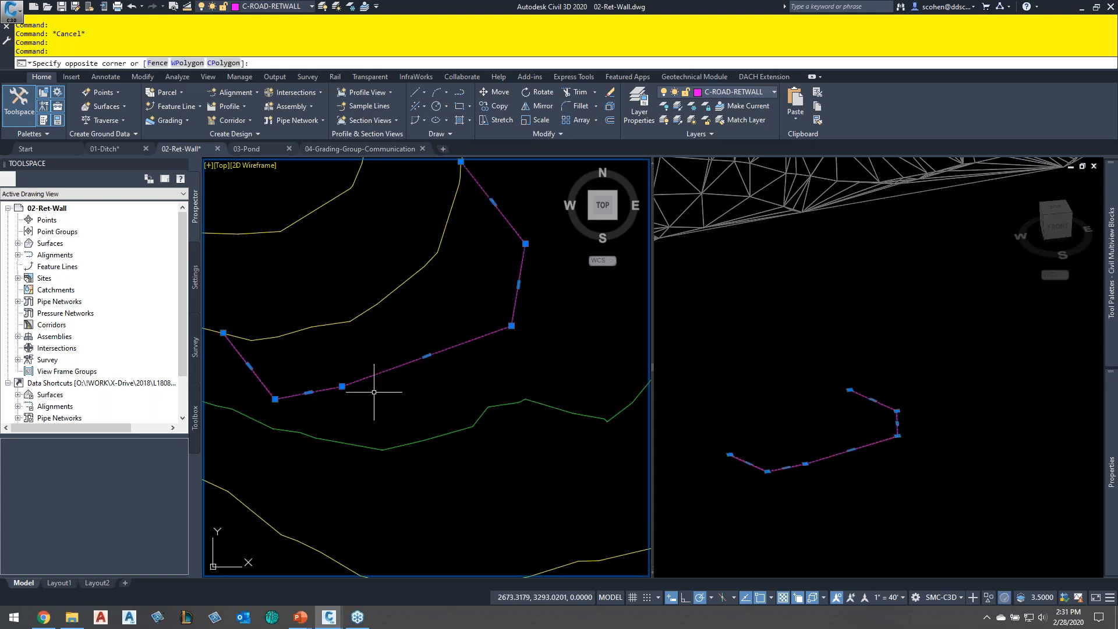
{"action": "mouse_move", "coordinate": [342, 385]}
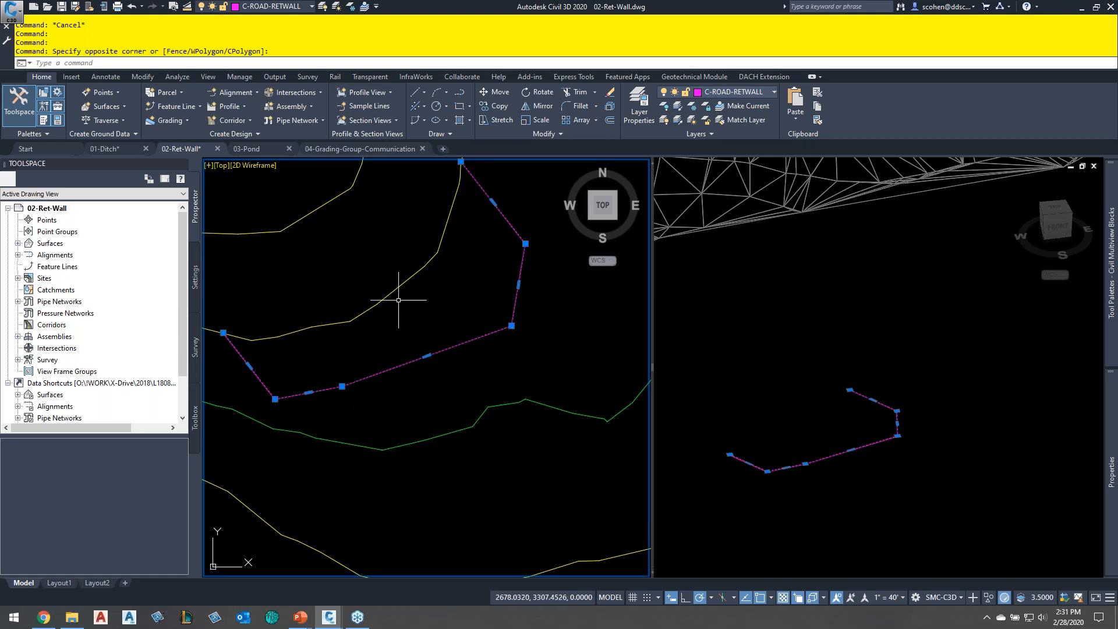
{"action": "key", "text": "Escape"}
{"action": "key", "text": "Escape"}
{"action": "key", "text": "Escape"}
{"action": "key", "text": "Escape"}
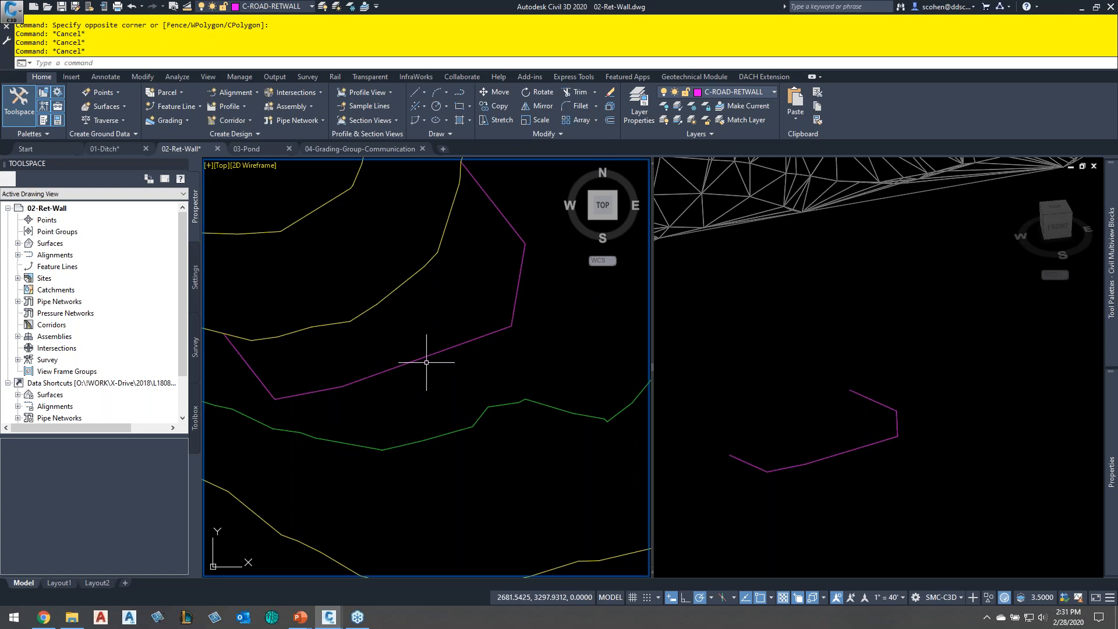
Offset the magenta retaining wall feature line by 0.01 to its lower side
{"action": "mouse_move", "coordinate": [433, 358]}
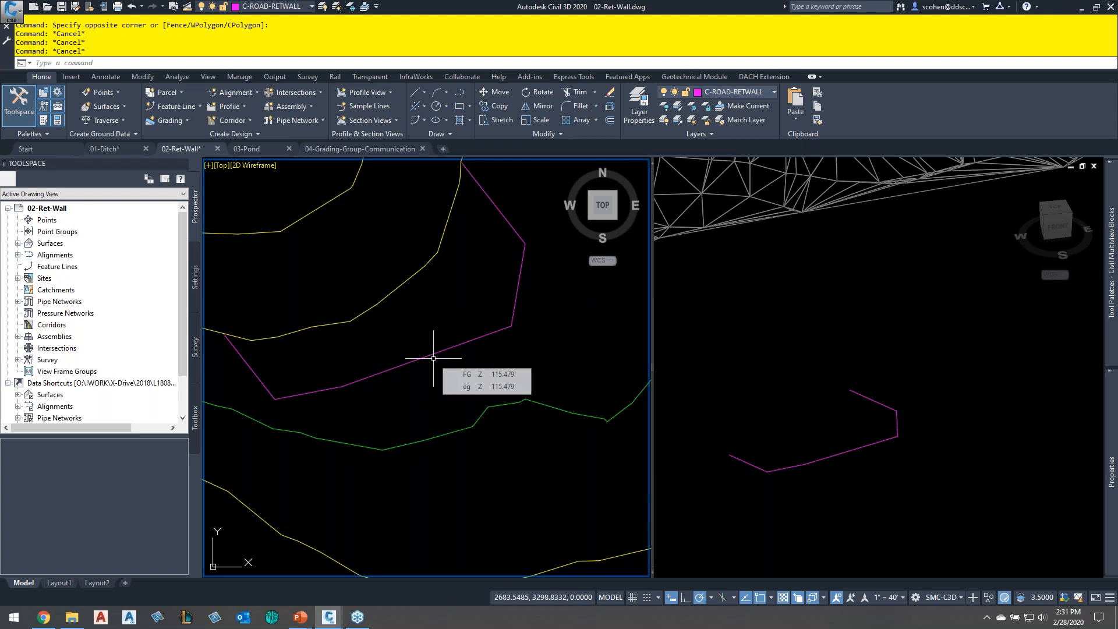
{"action": "type", "text": "o"}
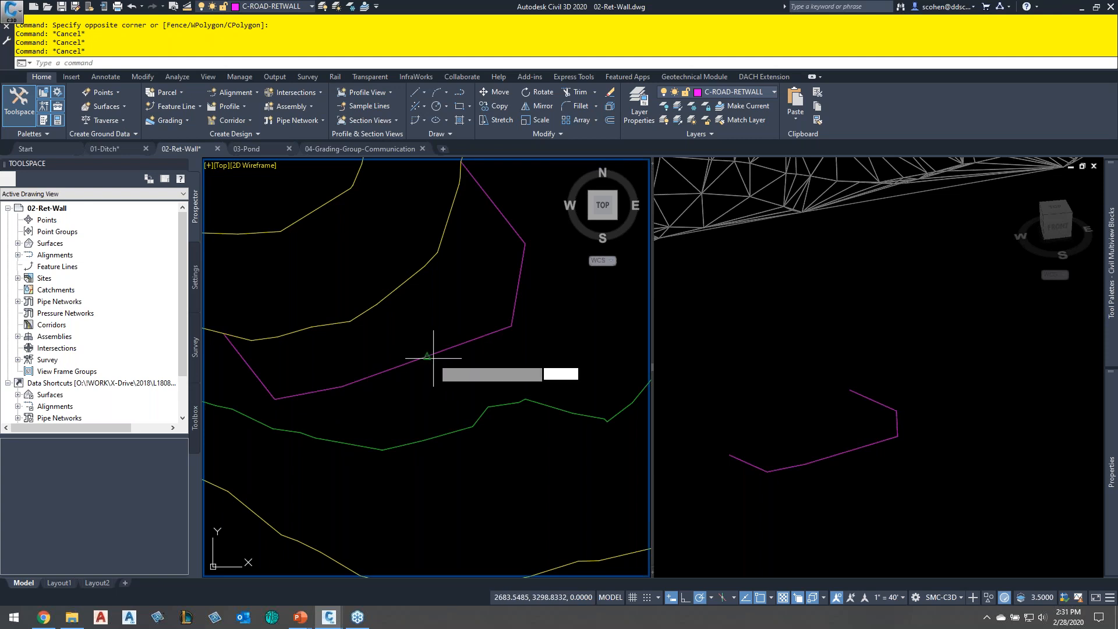
{"action": "key", "text": "Return"}
{"action": "scroll", "coordinate": [374, 357], "scroll_direction": "up", "scroll_amount": 3}
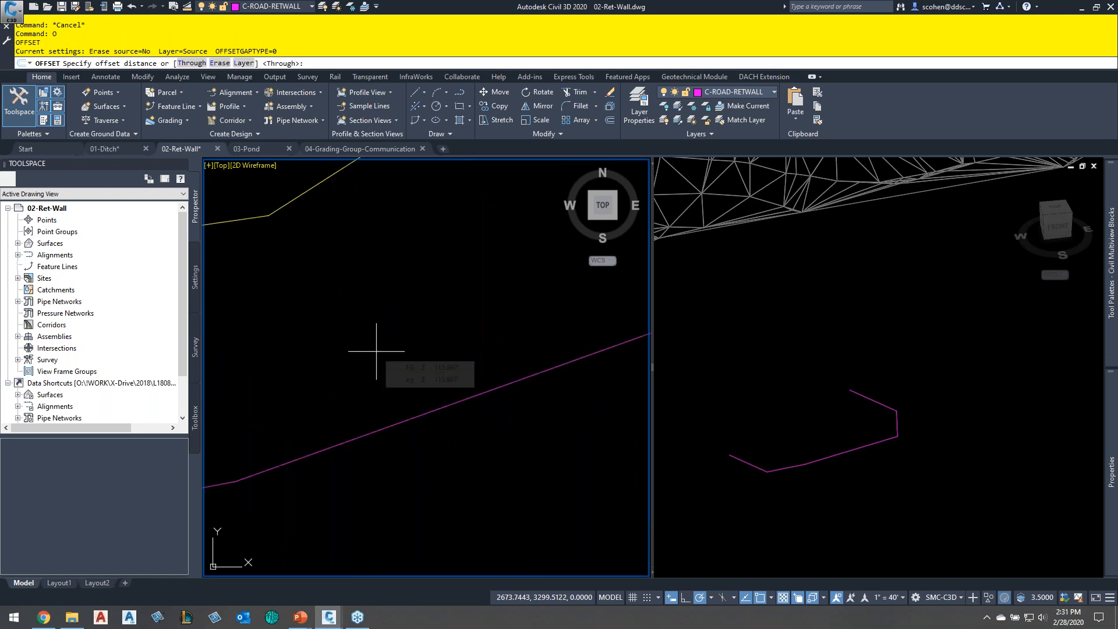
{"action": "type", "text": ".01"}
{"action": "key", "text": "Return"}
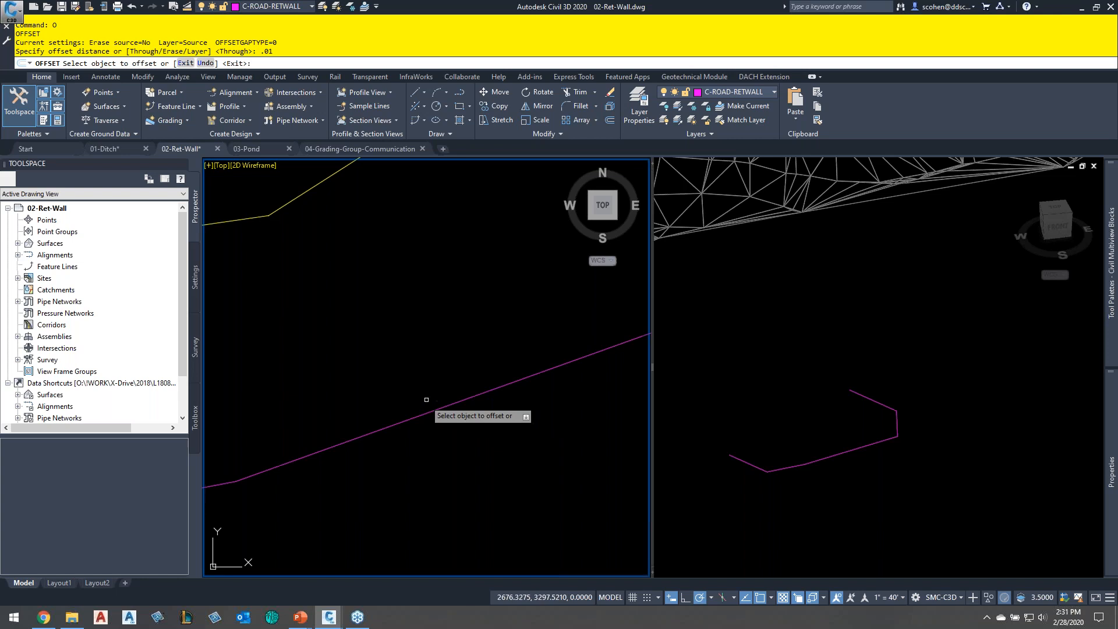
{"action": "scroll", "coordinate": [408, 394], "scroll_direction": "up", "scroll_amount": 5}
{"action": "middle_click_drag", "start_coordinate": [463, 433], "coordinate": [415, 350]}
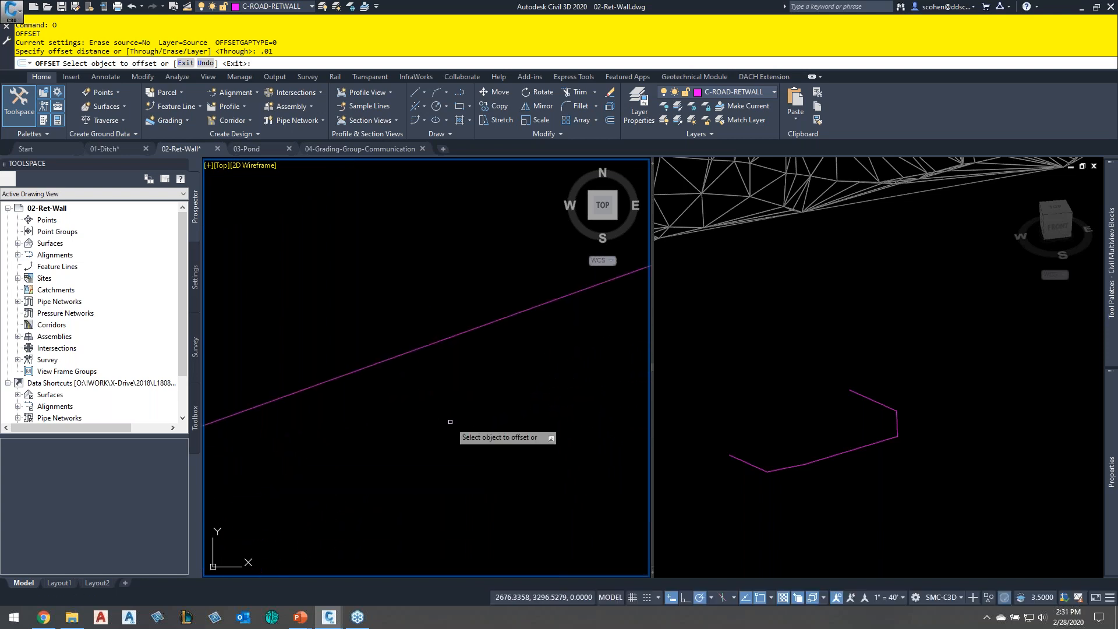
{"action": "middle_click_drag", "start_coordinate": [424, 447], "coordinate": [407, 329]}
{"action": "middle_click_drag", "start_coordinate": [428, 239], "coordinate": [428, 376]}
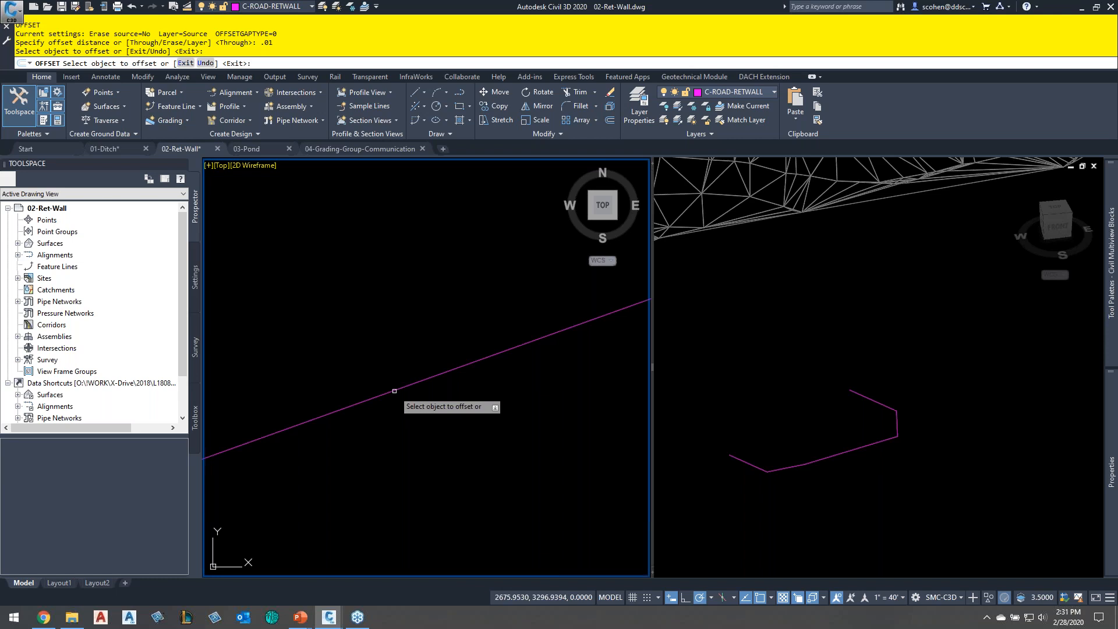
{"action": "left_click", "coordinate": [401, 383]}
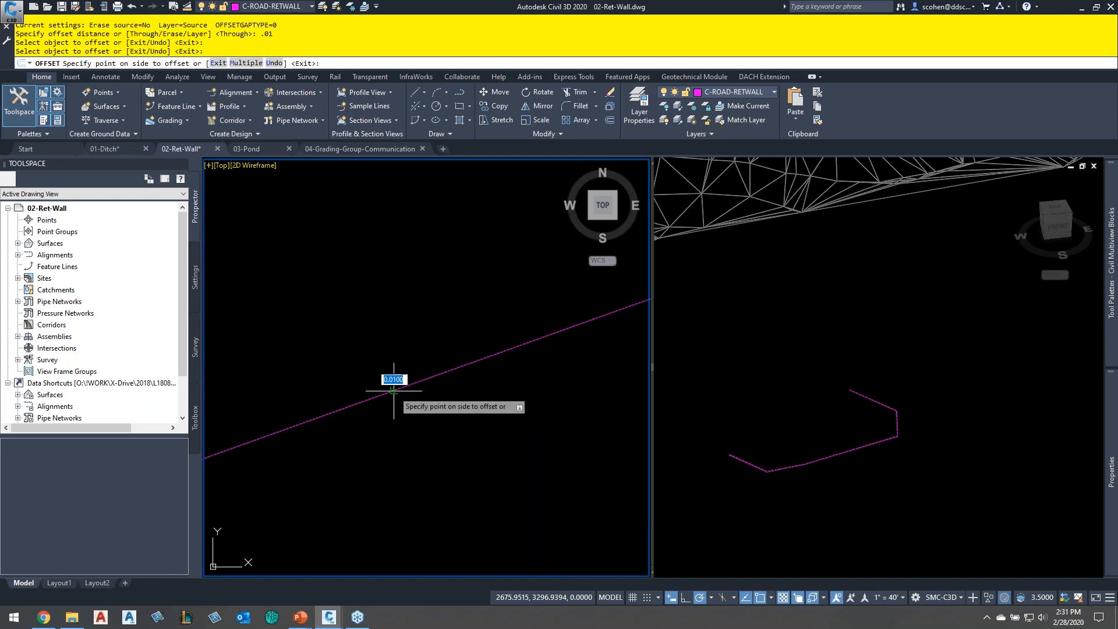
{"action": "left_click", "coordinate": [426, 438]}
{"action": "key", "text": "Escape"}
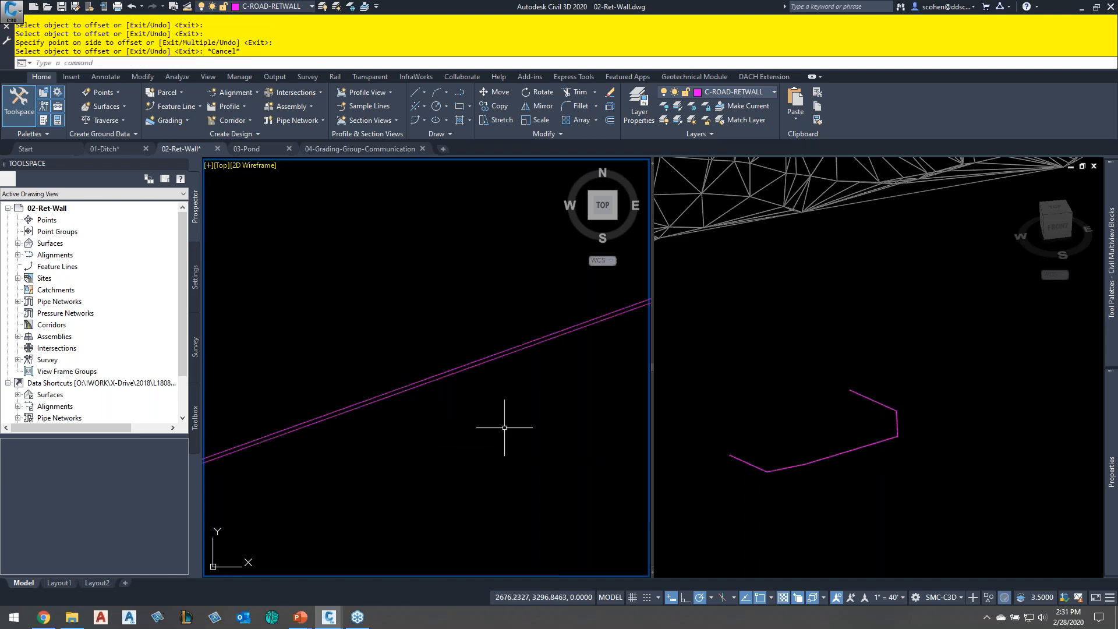
{"action": "key", "text": "Escape"}
{"action": "key", "text": "Escape"}
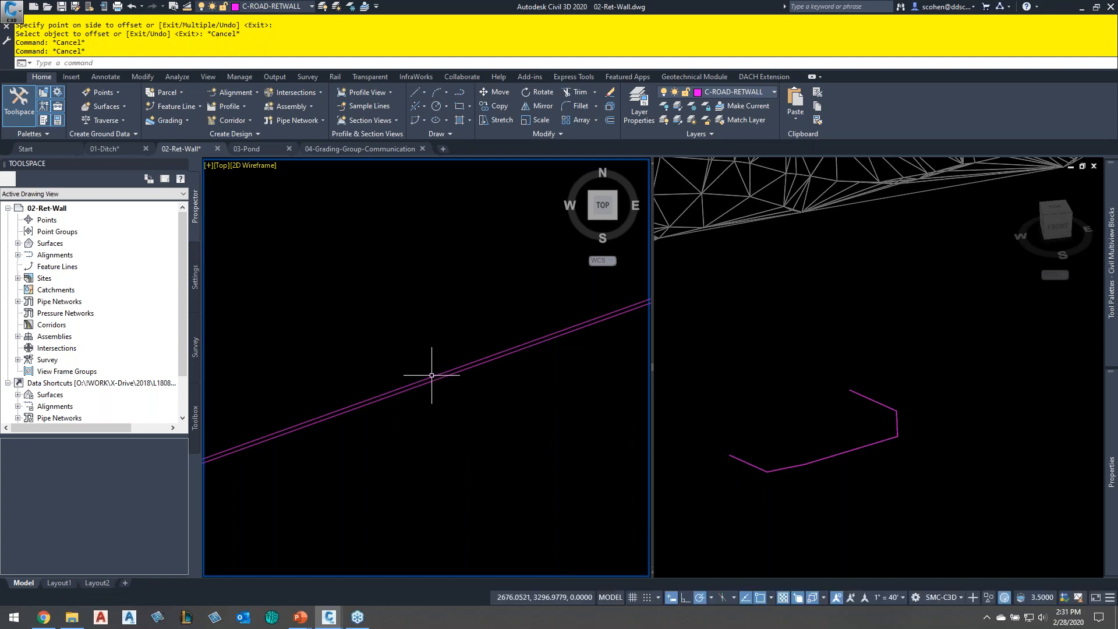
Create a new TIN surface named Ret Wall with the _No Display style
{"action": "double_click", "coordinate": [51, 243]}
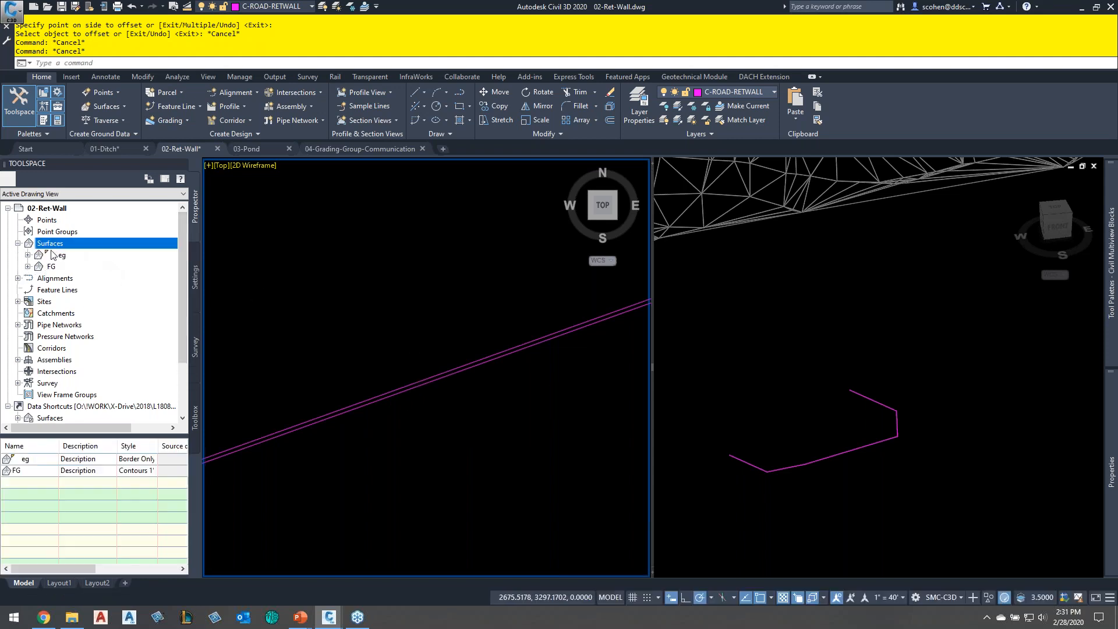
{"action": "right_click", "coordinate": [54, 255]}
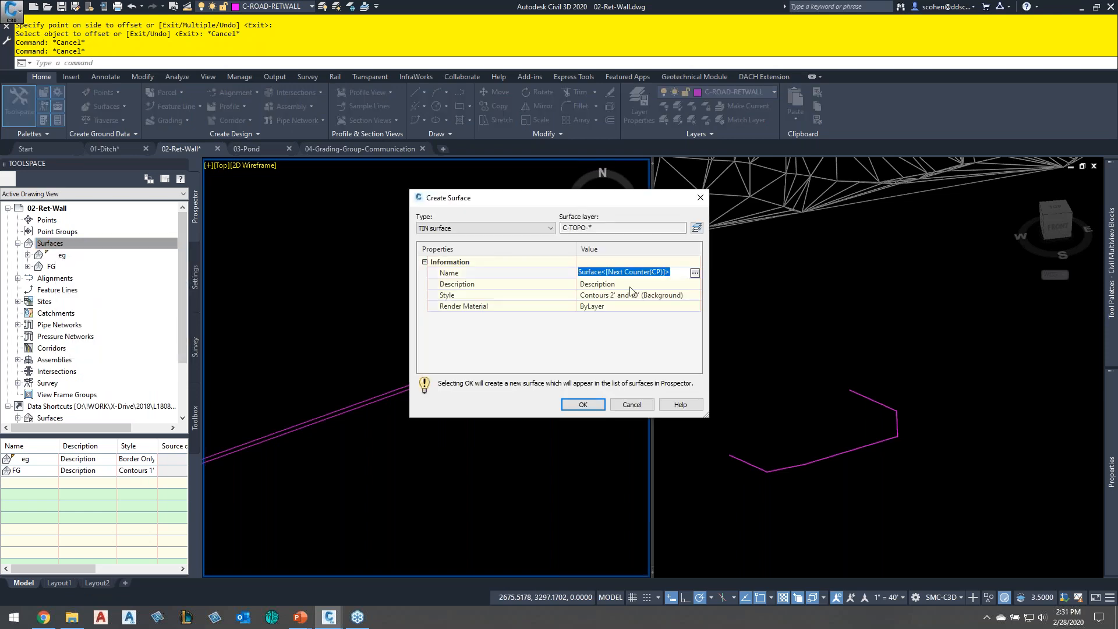
{"action": "type", "text": "Ret Wa"}
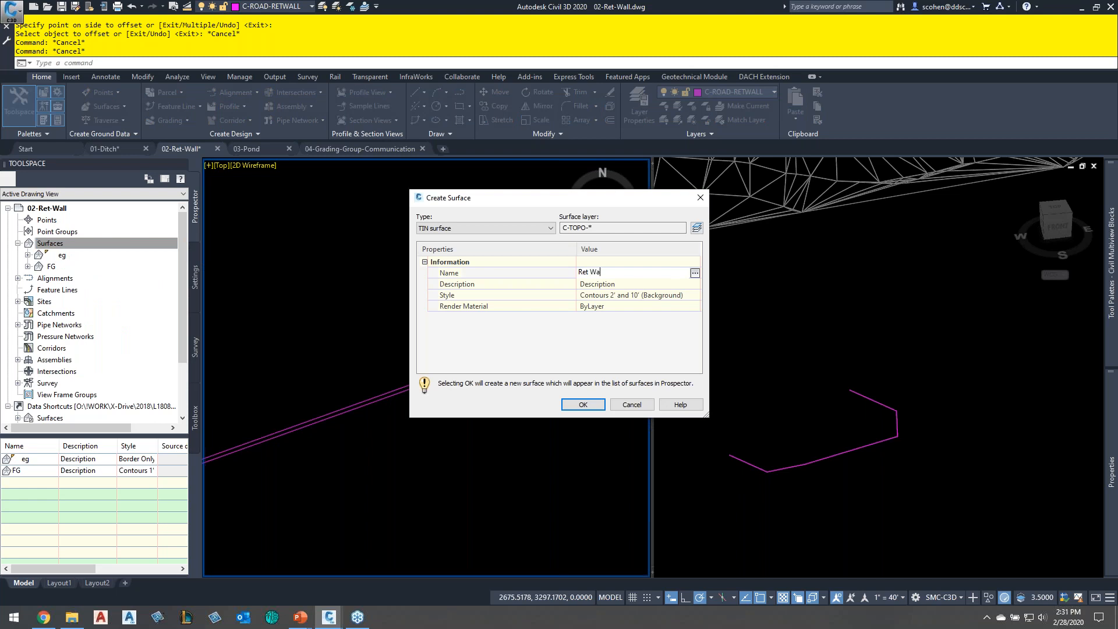
{"action": "key", "text": "Return"}
{"action": "left_click", "coordinate": [694, 296]}
{"action": "left_click", "coordinate": [695, 295]}
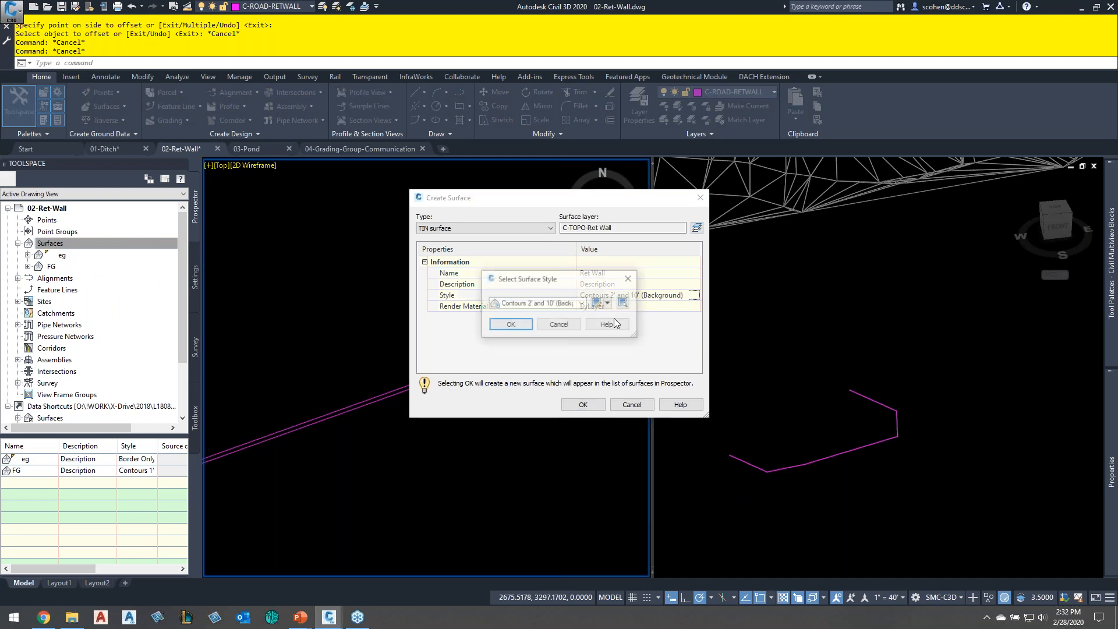
{"action": "left_click", "coordinate": [530, 304]}
{"action": "left_click", "coordinate": [531, 315]}
{"action": "left_click", "coordinate": [512, 322]}
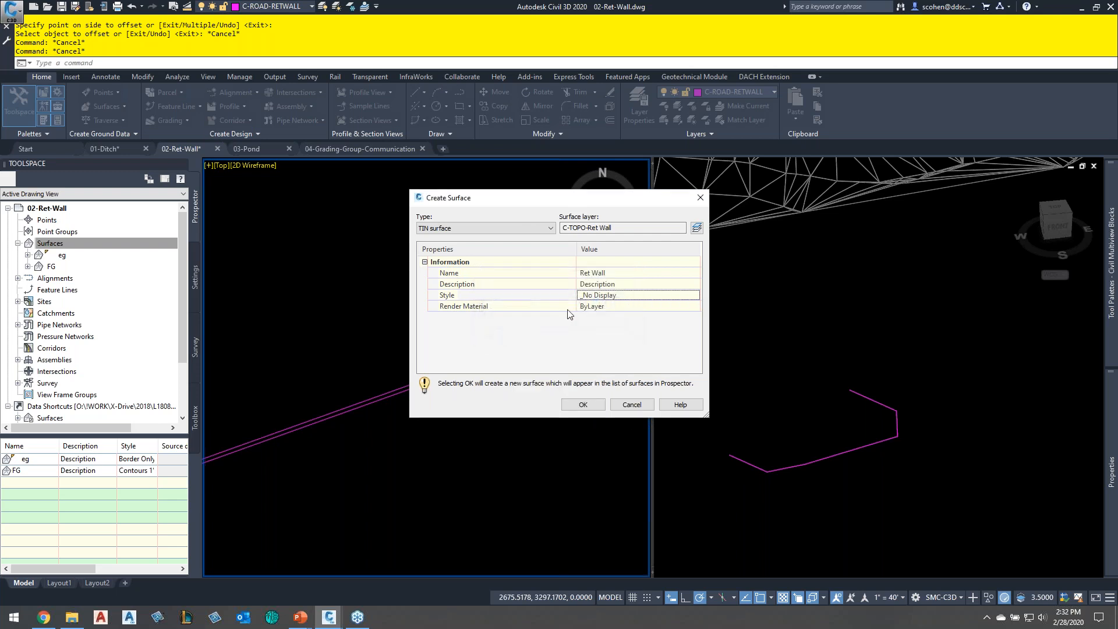
{"action": "left_click", "coordinate": [582, 404]}
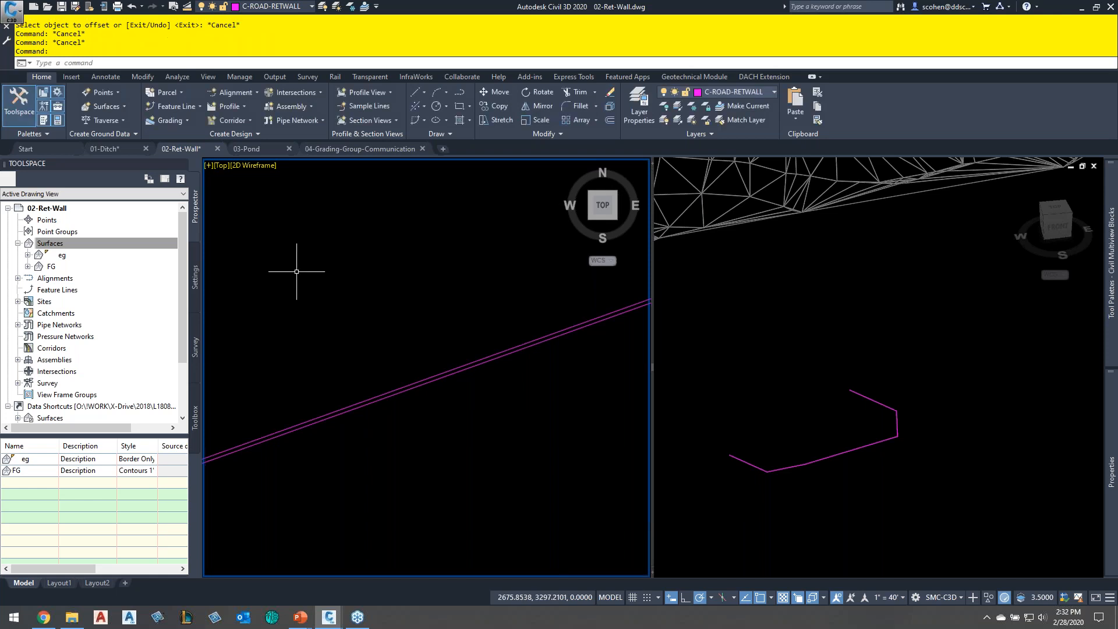
Try to paste a surface into the FG surface's definition edits
{"action": "right_click", "coordinate": [50, 265]}
{"action": "left_click", "coordinate": [92, 315]}
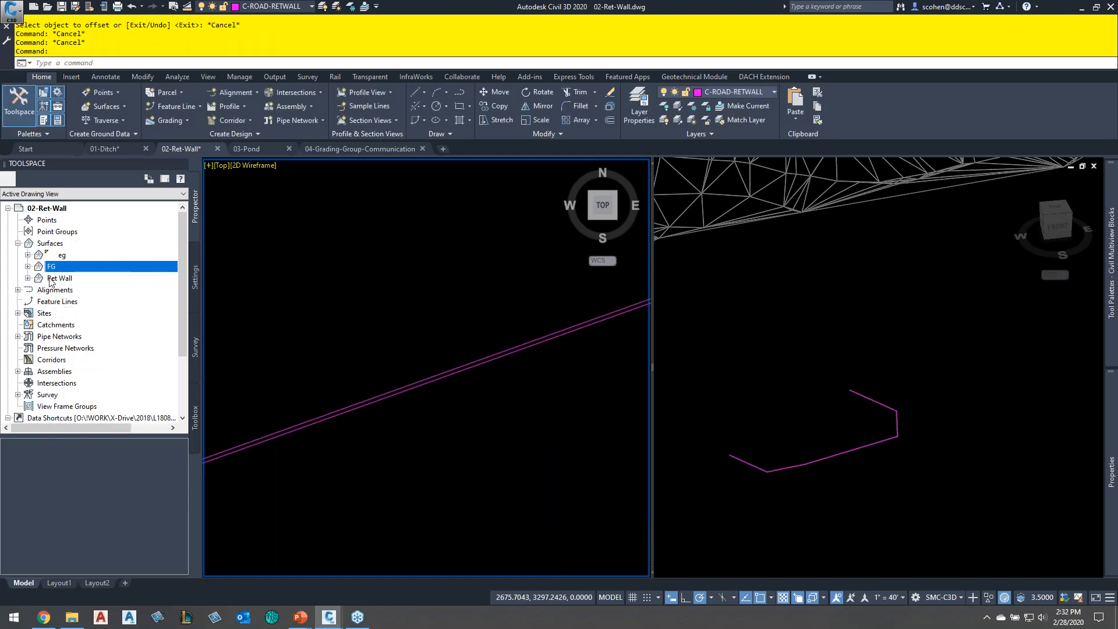
{"action": "right_click", "coordinate": [49, 279]}
{"action": "left_click", "coordinate": [91, 328]}
{"action": "left_click", "coordinate": [27, 267]}
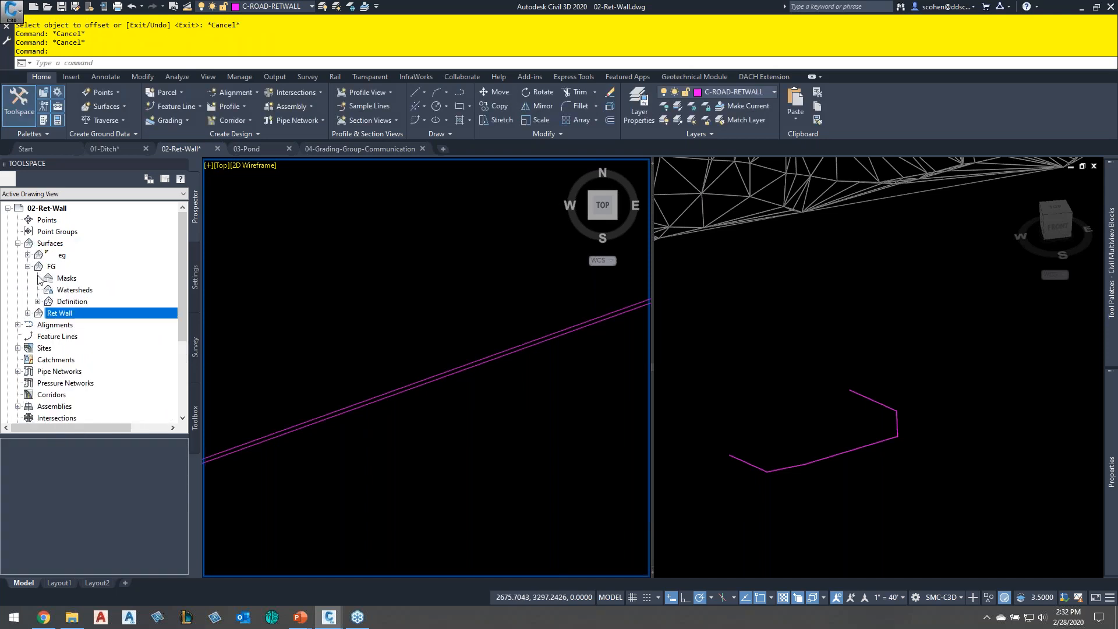
{"action": "left_click", "coordinate": [37, 301]}
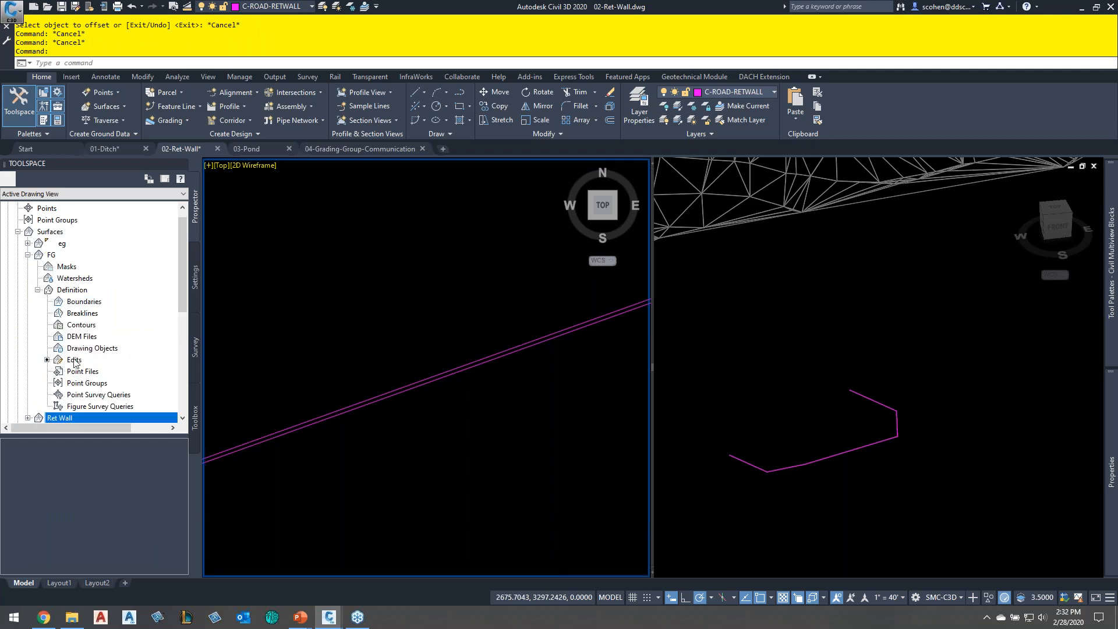
{"action": "left_click", "coordinate": [74, 360]}
{"action": "right_click", "coordinate": [74, 361]}
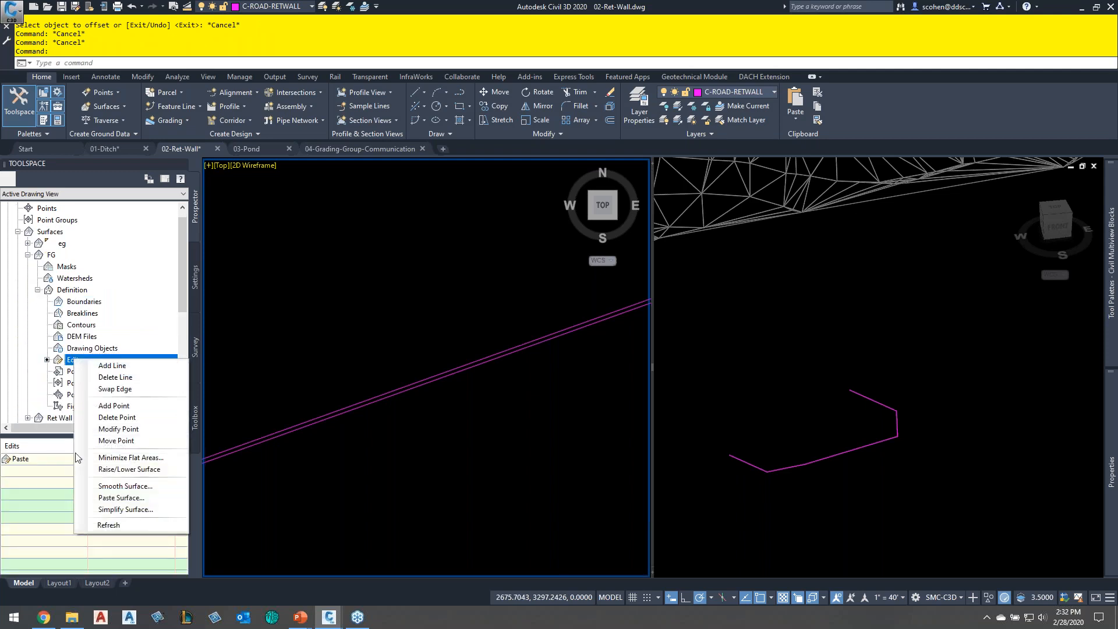
{"action": "left_click", "coordinate": [127, 509]}
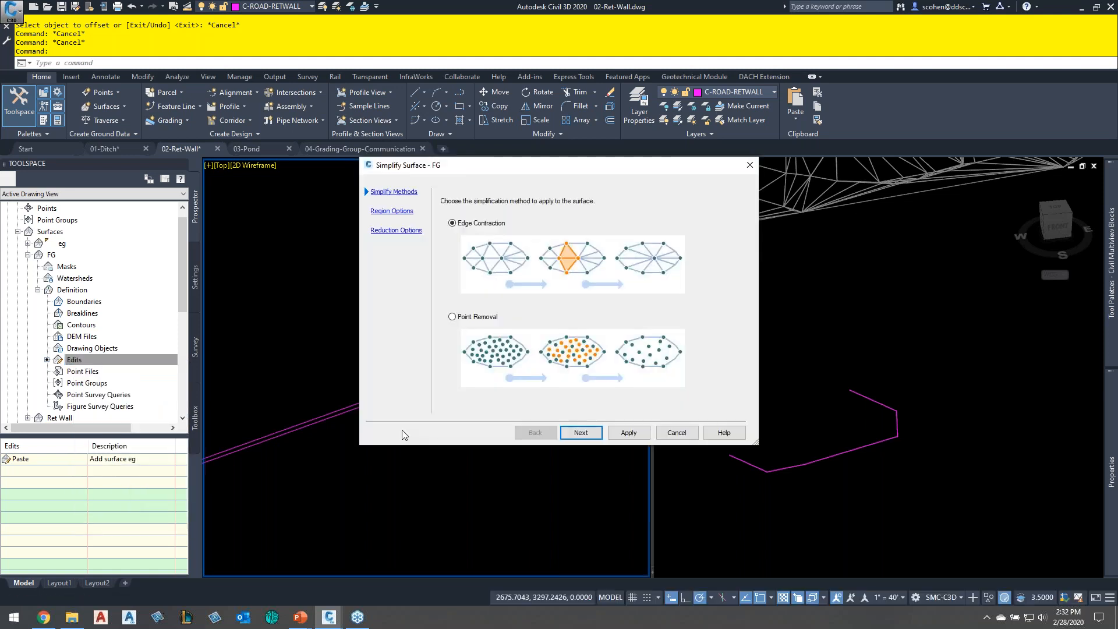
{"action": "left_click", "coordinate": [676, 432]}
{"action": "right_click", "coordinate": [74, 359]}
{"action": "left_click", "coordinate": [168, 499]}
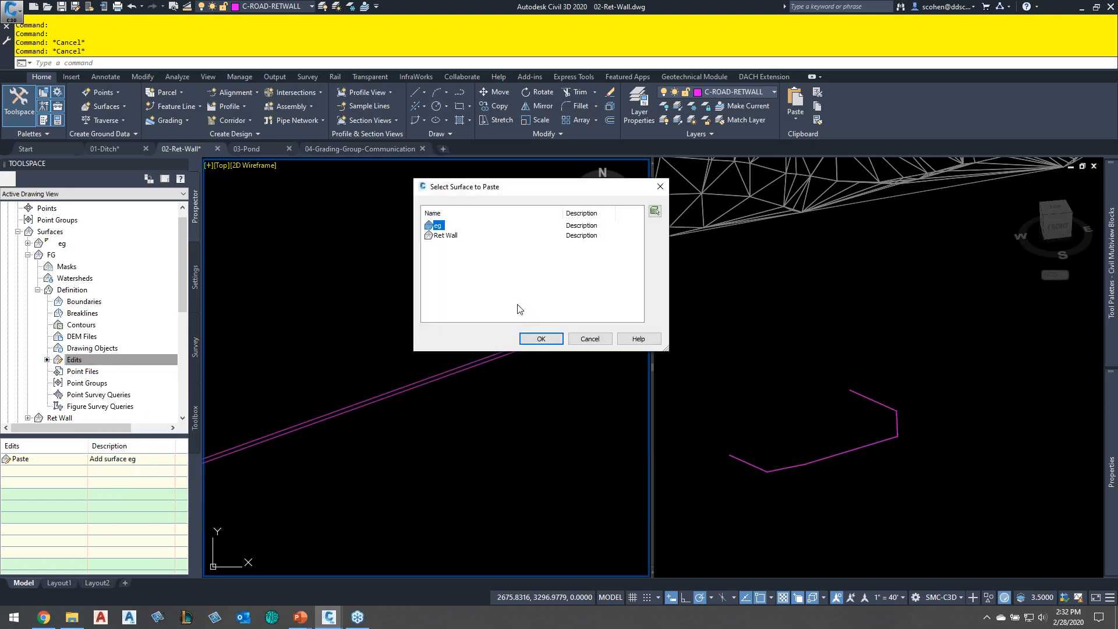
{"action": "left_click", "coordinate": [540, 338]}
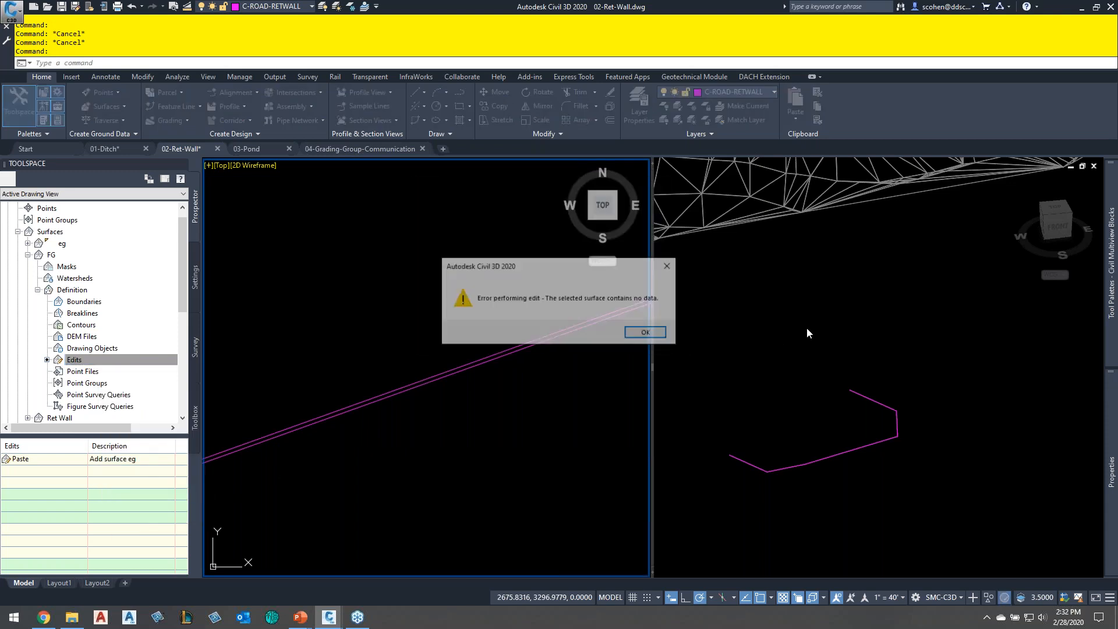
{"action": "left_click", "coordinate": [644, 335]}
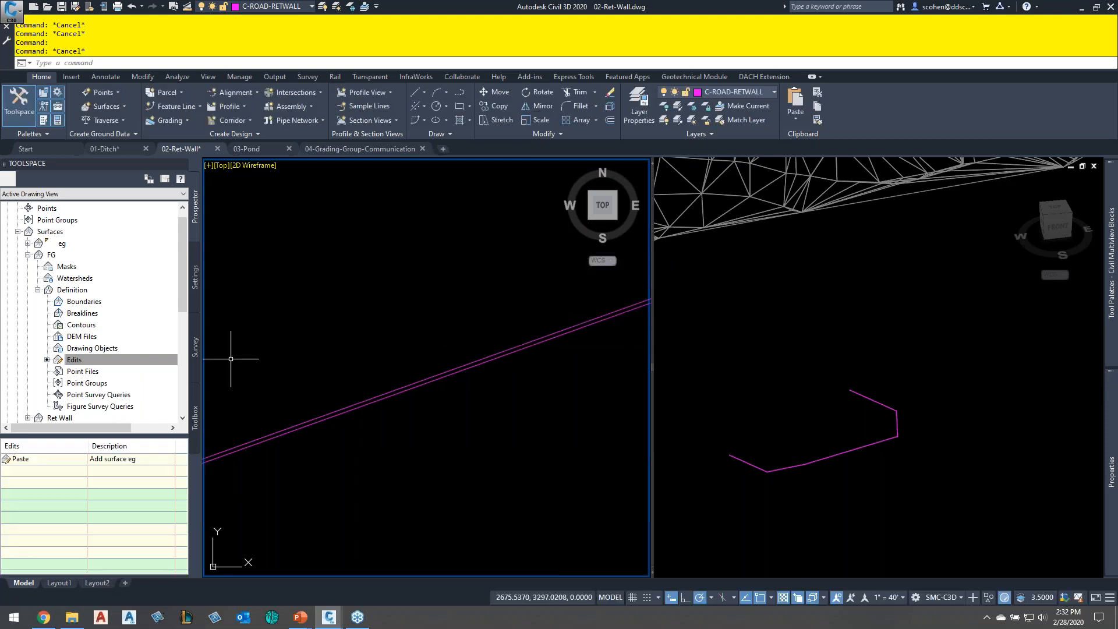
Examine the retaining wall feature line and its offset in the plan and 3D views
{"action": "left_click", "coordinate": [844, 299]}
{"action": "scroll", "coordinate": [845, 298], "scroll_direction": "down", "scroll_amount": 4}
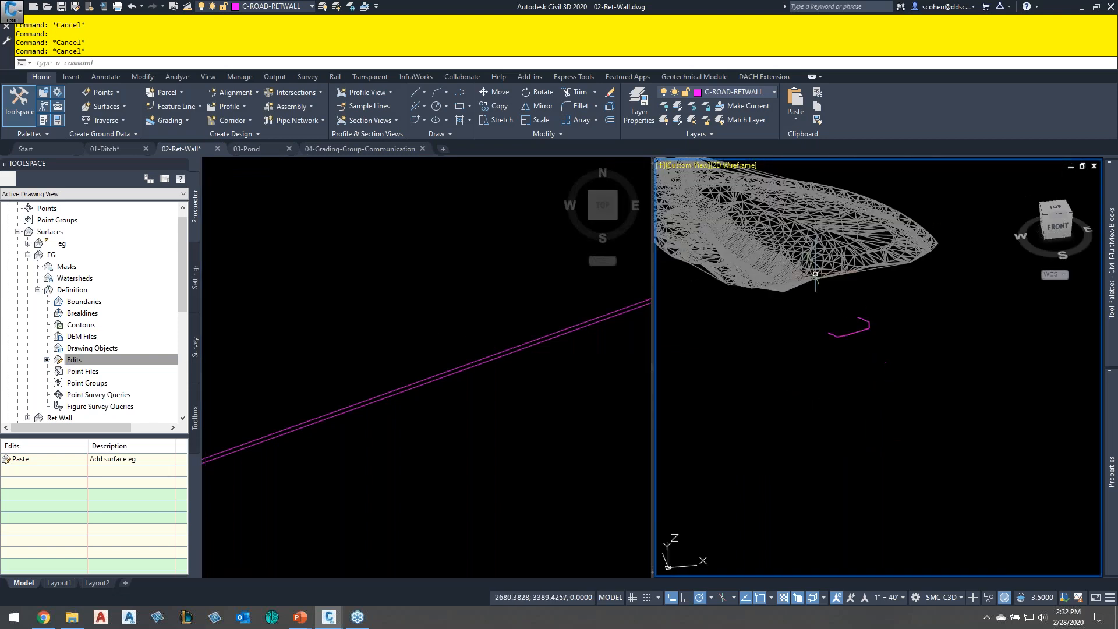
{"action": "middle_click_drag", "start_coordinate": [815, 273], "coordinate": [784, 367]}
{"action": "left_click", "coordinate": [474, 363]}
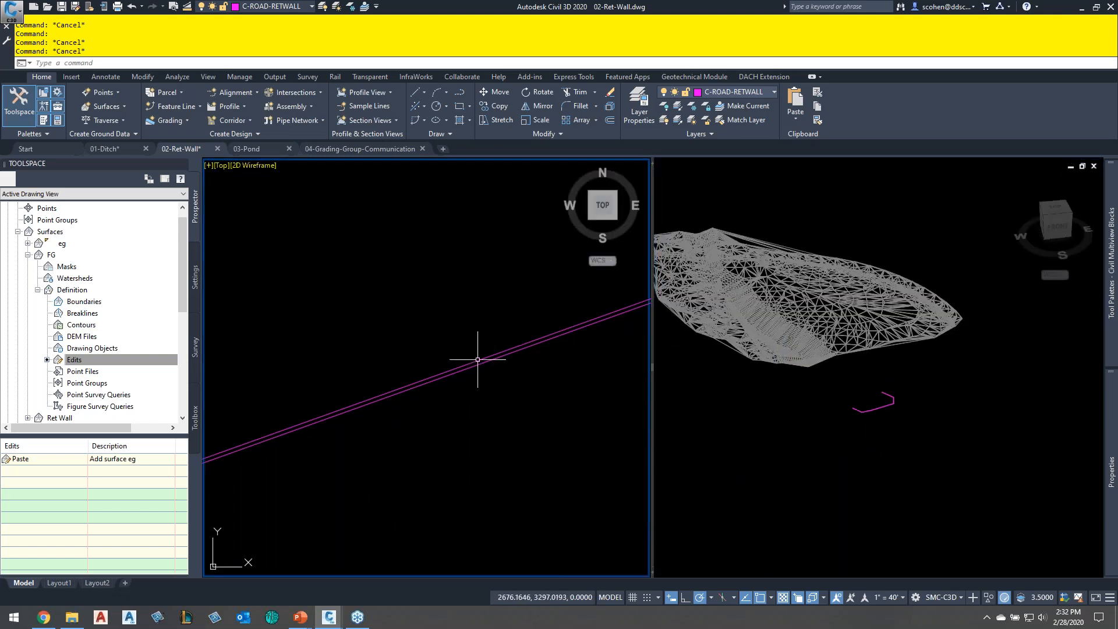
{"action": "left_click", "coordinate": [477, 358]}
{"action": "scroll", "coordinate": [466, 355], "scroll_direction": "up", "scroll_amount": 2}
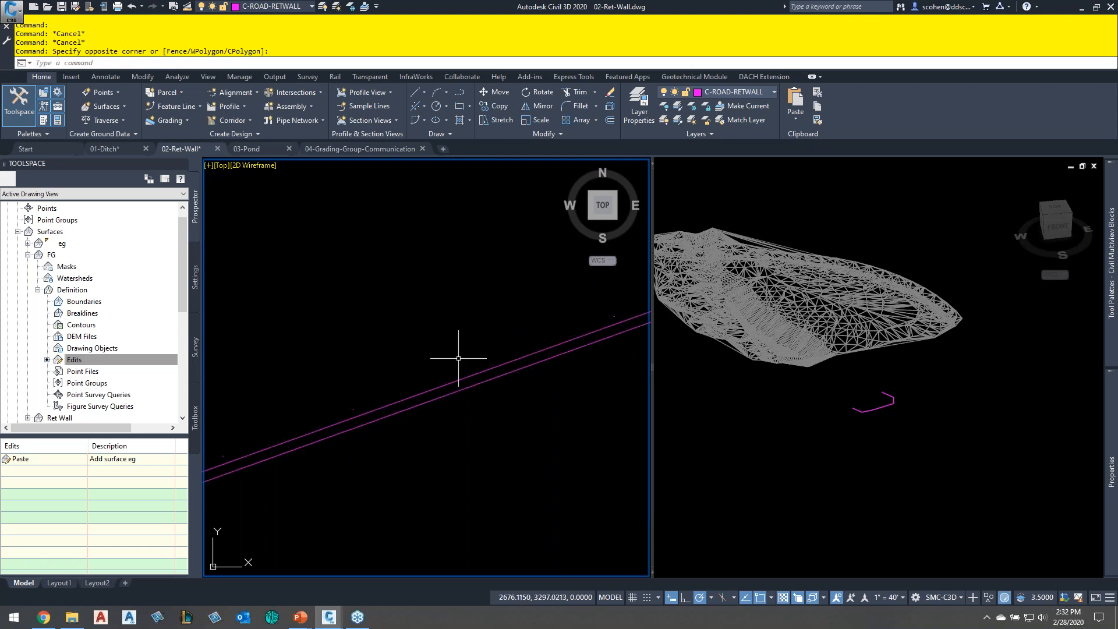
{"action": "left_click", "coordinate": [422, 356]}
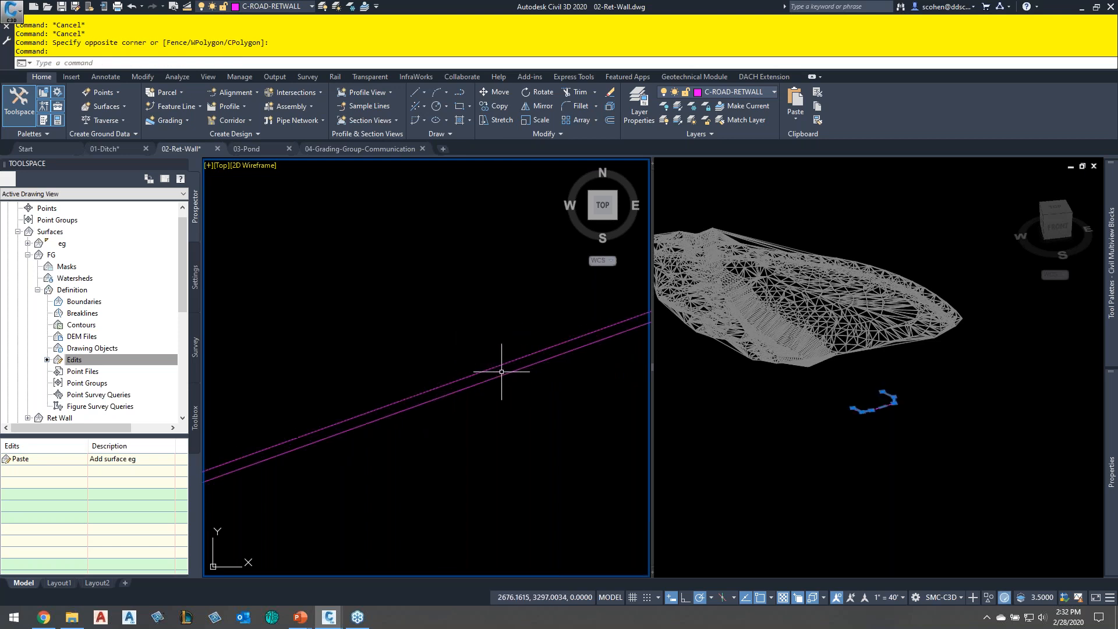
{"action": "scroll", "coordinate": [451, 319], "scroll_direction": "down", "scroll_amount": 3}
{"action": "scroll", "coordinate": [451, 319], "scroll_direction": "down", "scroll_amount": 5}
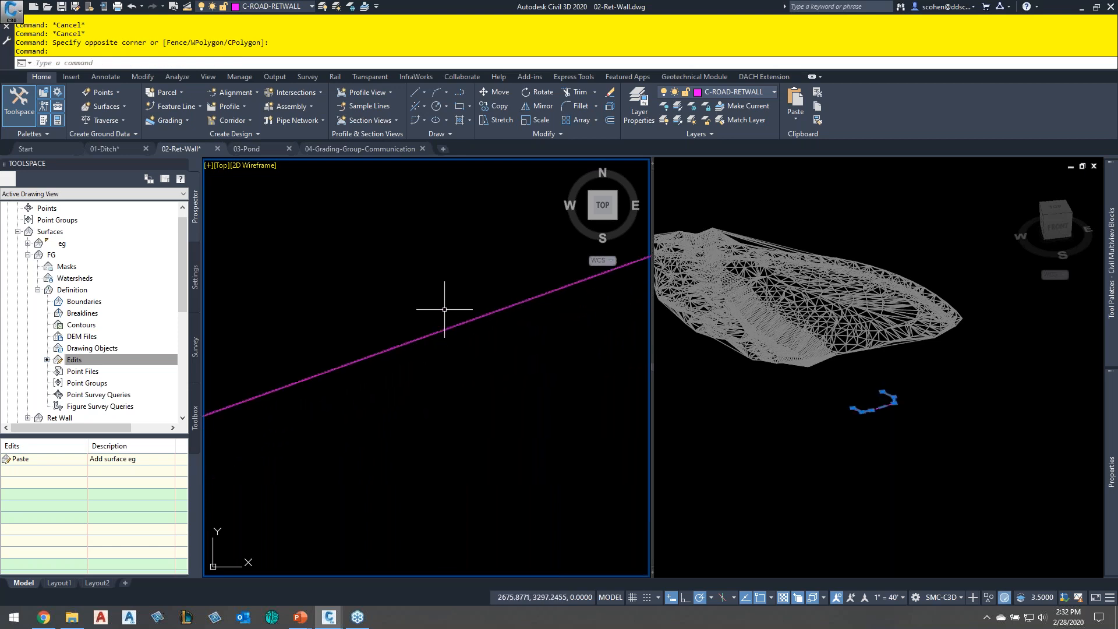
{"action": "middle_click_drag", "start_coordinate": [344, 326], "coordinate": [432, 357]}
{"action": "scroll", "coordinate": [489, 366], "scroll_direction": "up", "scroll_amount": 6}
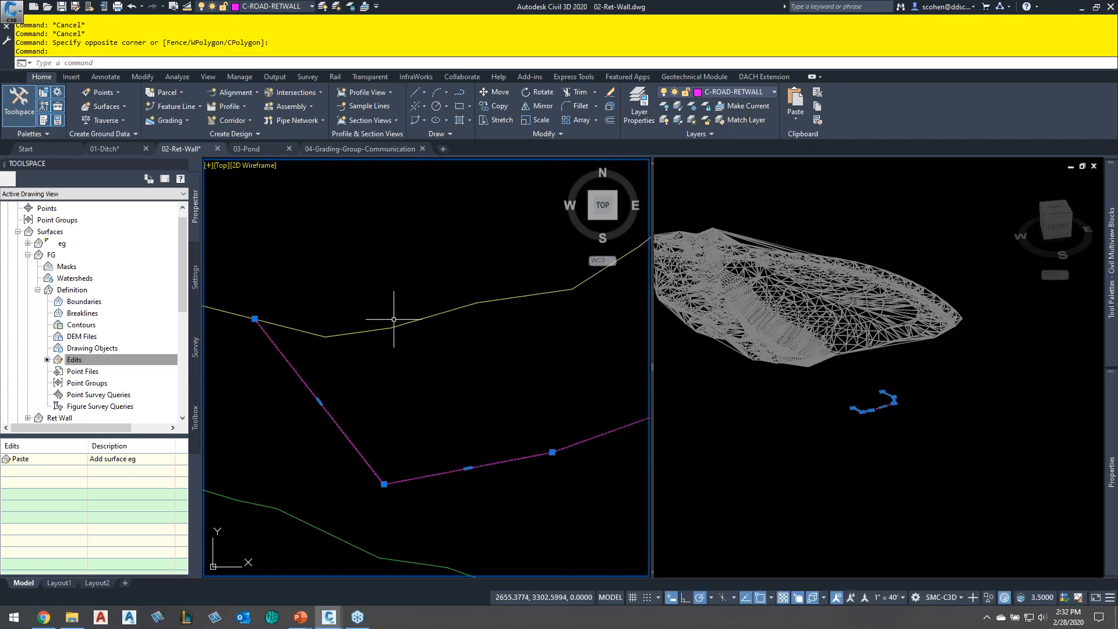
{"action": "key", "text": "Escape"}
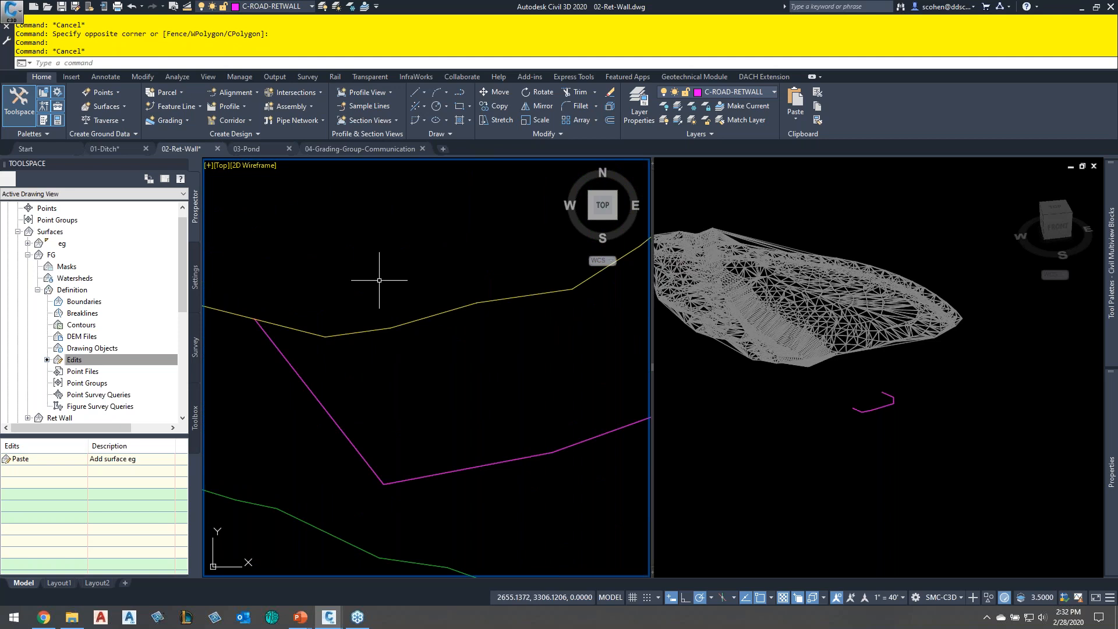
{"action": "key", "text": "Escape"}
{"action": "key", "text": "Escape"}
{"action": "left_click", "coordinate": [450, 230]}
{"action": "type", "text": "L"}
{"action": "key", "text": "Return"}
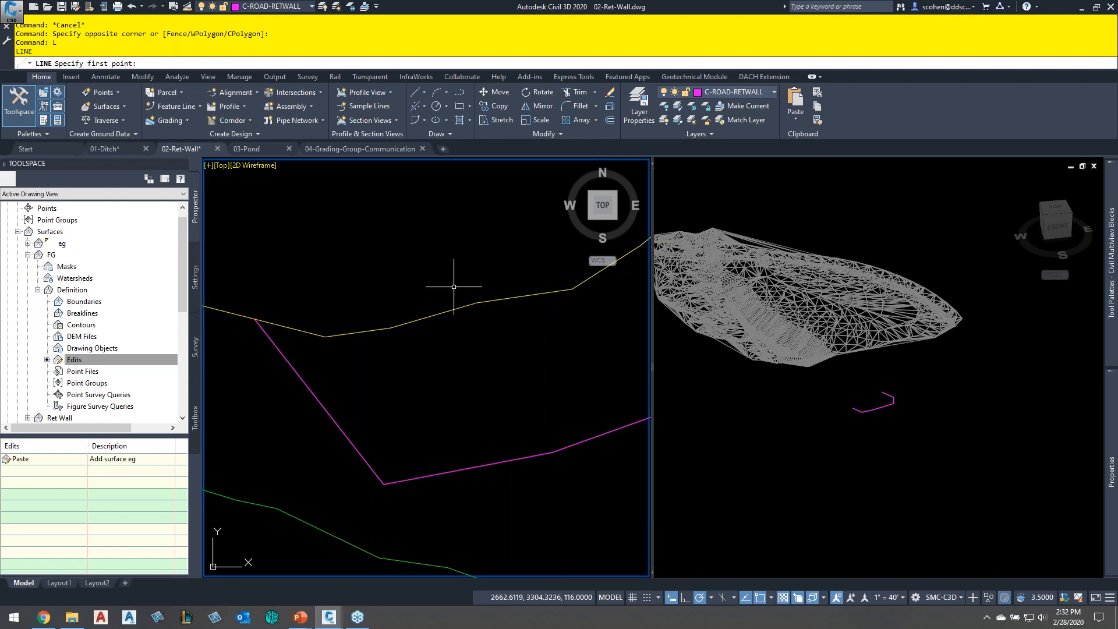
{"action": "key", "text": "Escape"}
{"action": "key", "text": "Escape"}
Select the offset polyline and set its elevation to 116
{"action": "scroll", "coordinate": [339, 489], "scroll_direction": "up", "scroll_amount": 6}
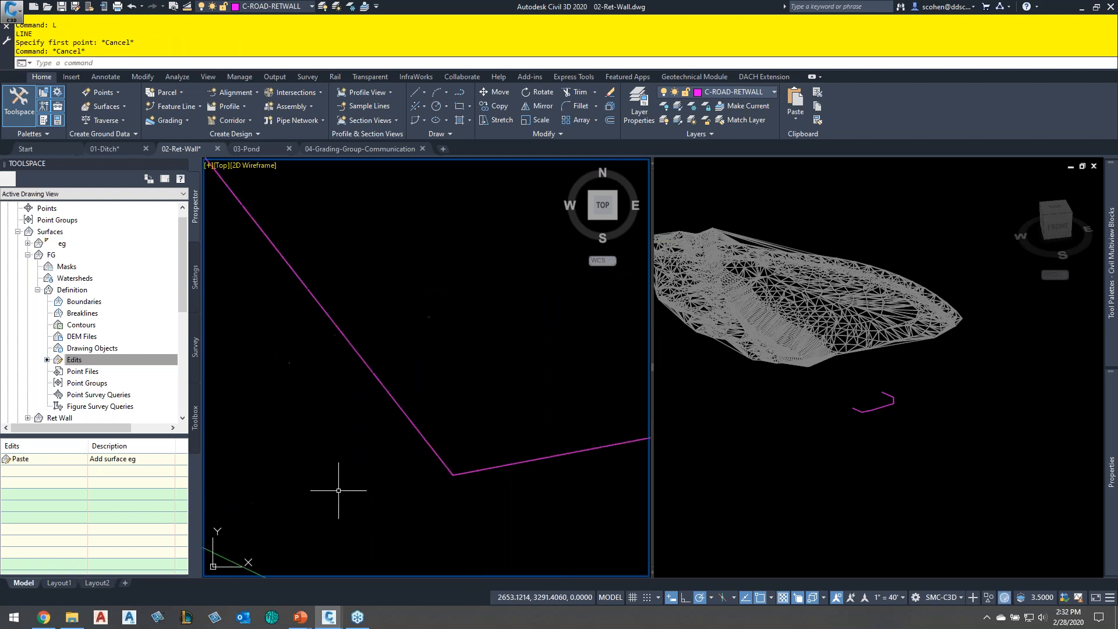
{"action": "scroll", "coordinate": [504, 486], "scroll_direction": "up", "scroll_amount": 2}
{"action": "left_click", "coordinate": [506, 492]}
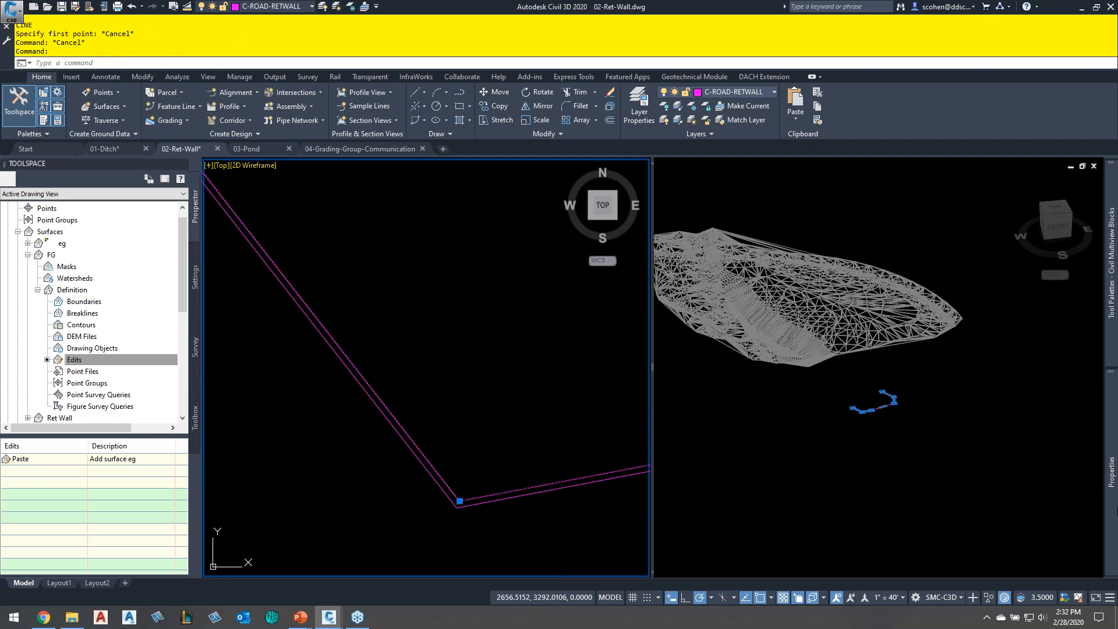
{"action": "mouse_move", "coordinate": [1111, 466]}
{"action": "left_click", "coordinate": [937, 401]}
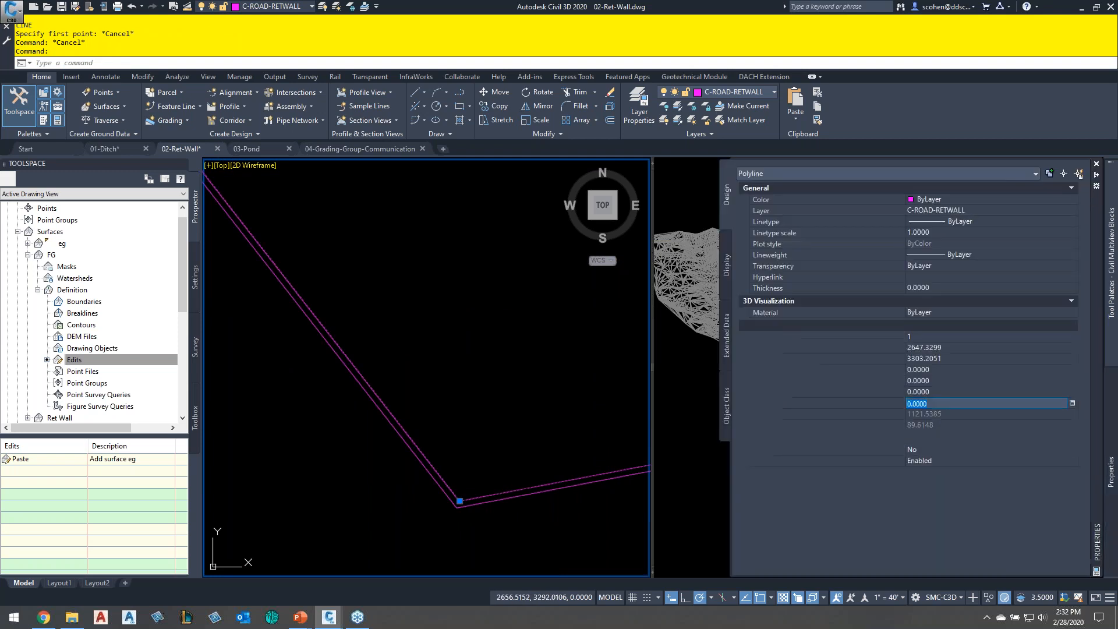
{"action": "type", "text": "116"}
{"action": "key", "text": "Return"}
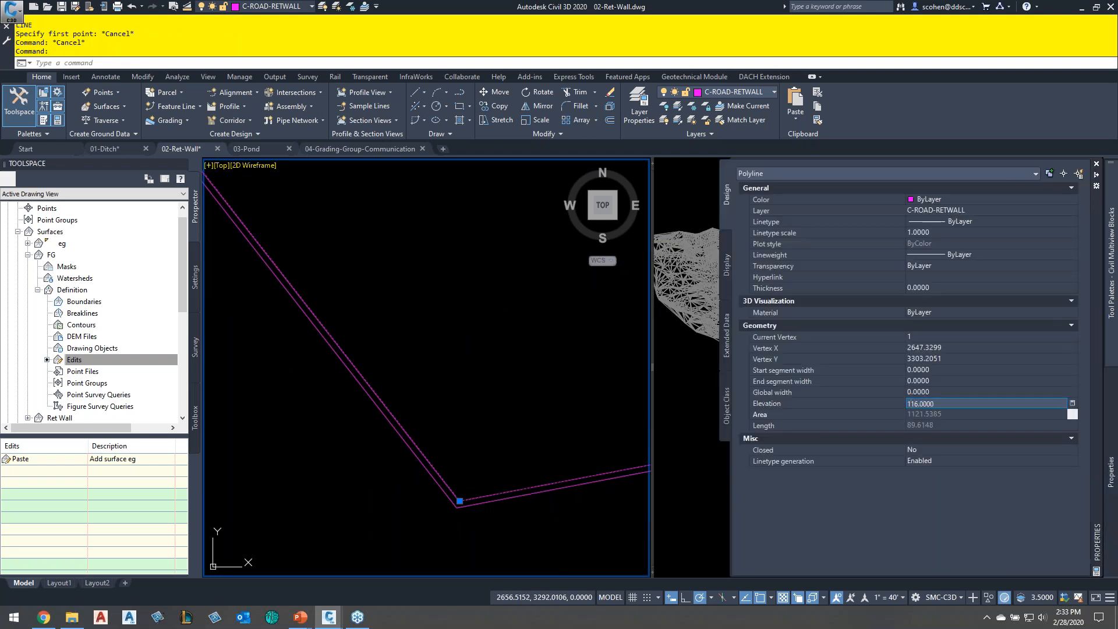
{"action": "key", "text": "Escape"}
{"action": "key", "text": "Escape"}
{"action": "key", "text": "Escape"}
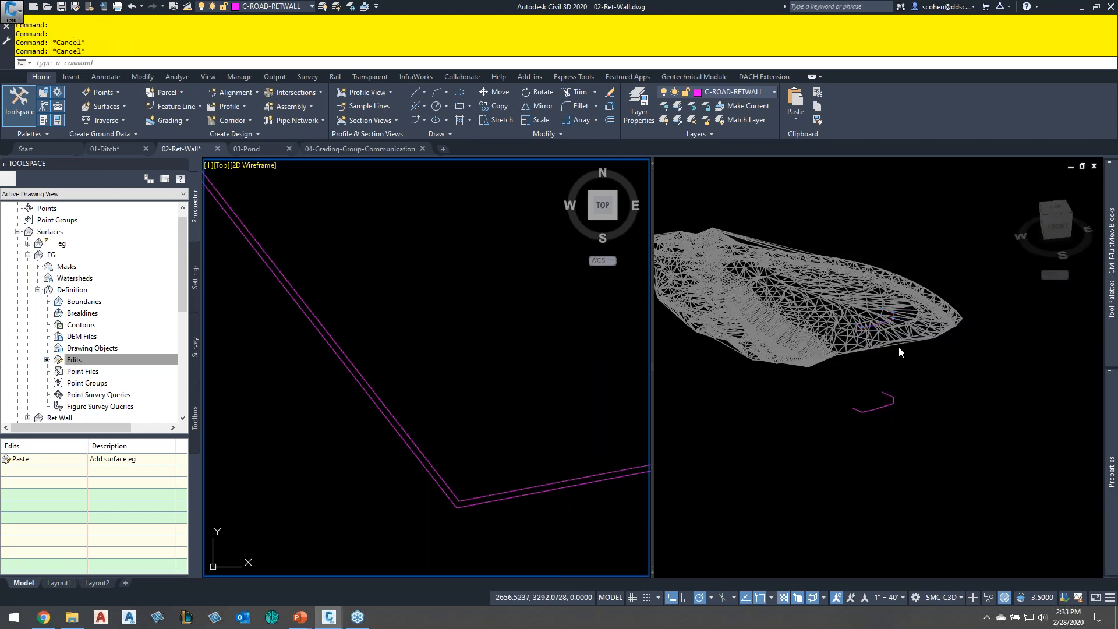
{"action": "left_click", "coordinate": [898, 347]}
{"action": "scroll", "coordinate": [868, 312], "scroll_direction": "up", "scroll_amount": 3}
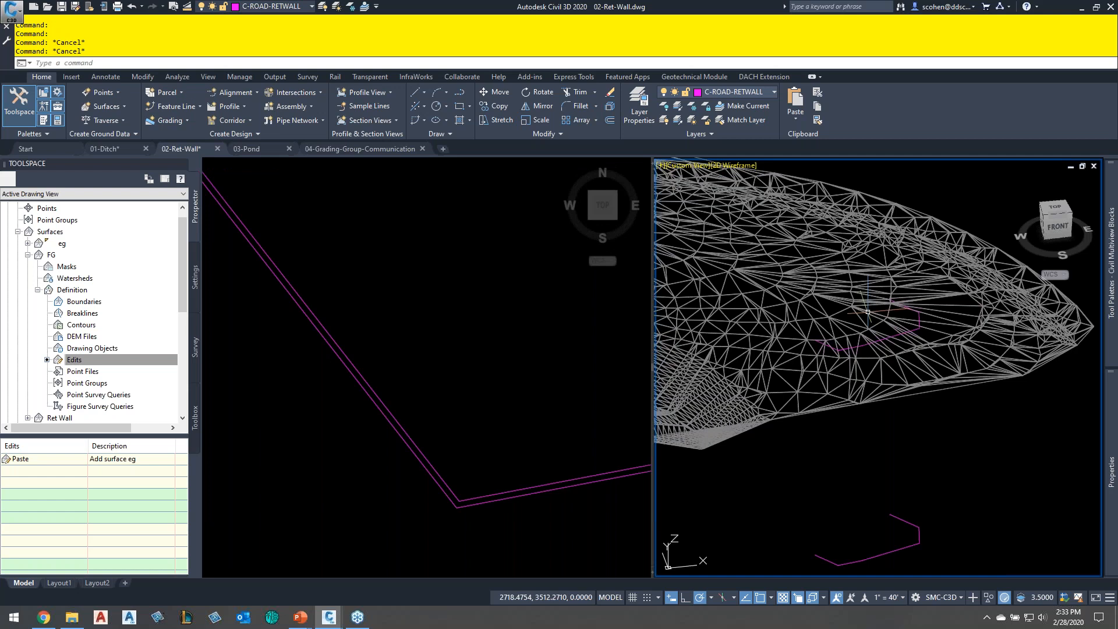
{"action": "scroll", "coordinate": [868, 312], "scroll_direction": "down", "scroll_amount": 5}
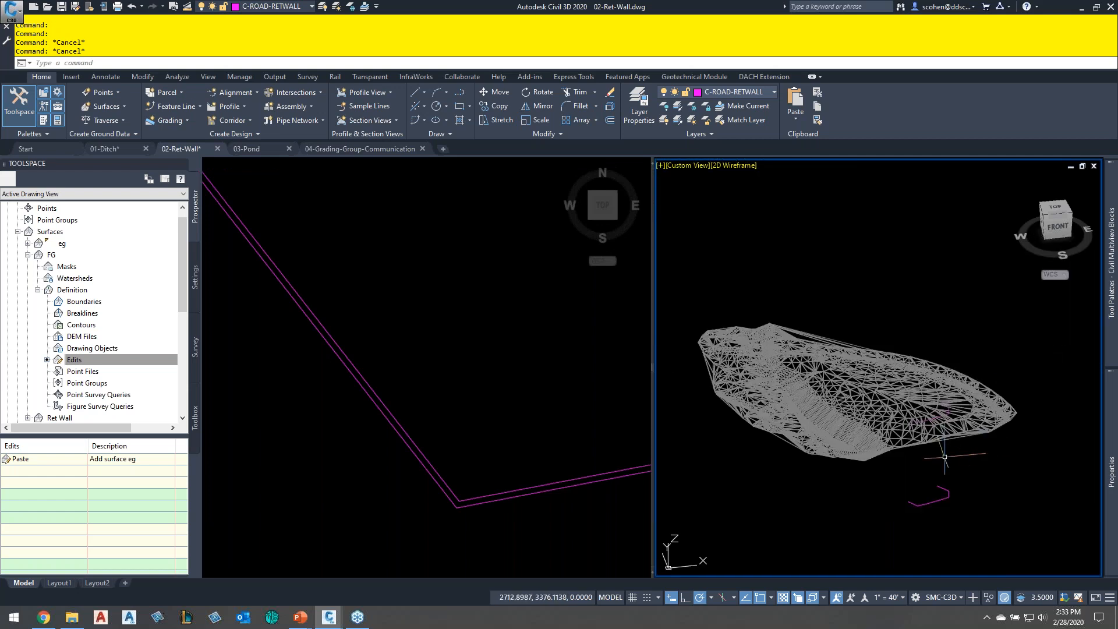
{"action": "left_click", "coordinate": [455, 361]}
{"action": "scroll", "coordinate": [425, 338], "scroll_direction": "down", "scroll_amount": 1}
{"action": "scroll", "coordinate": [425, 338], "scroll_direction": "down", "scroll_amount": 1}
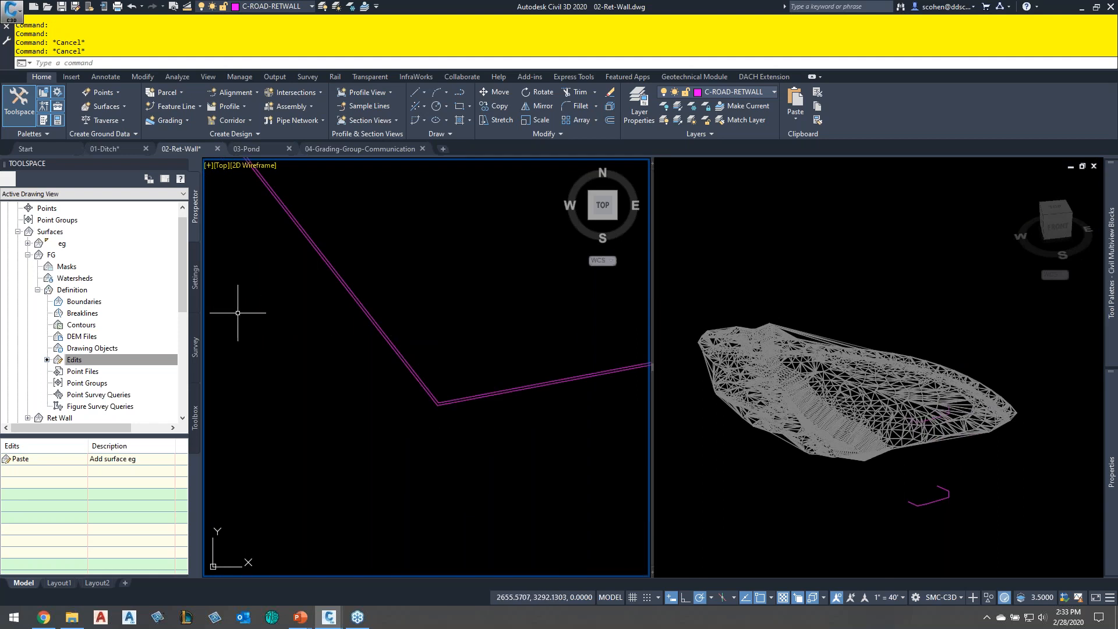
Add the offset polylines as breaklines to the Ret Wall surface with a supplementing distance of 5
{"action": "left_click", "coordinate": [27, 254]}
{"action": "left_click", "coordinate": [27, 266]}
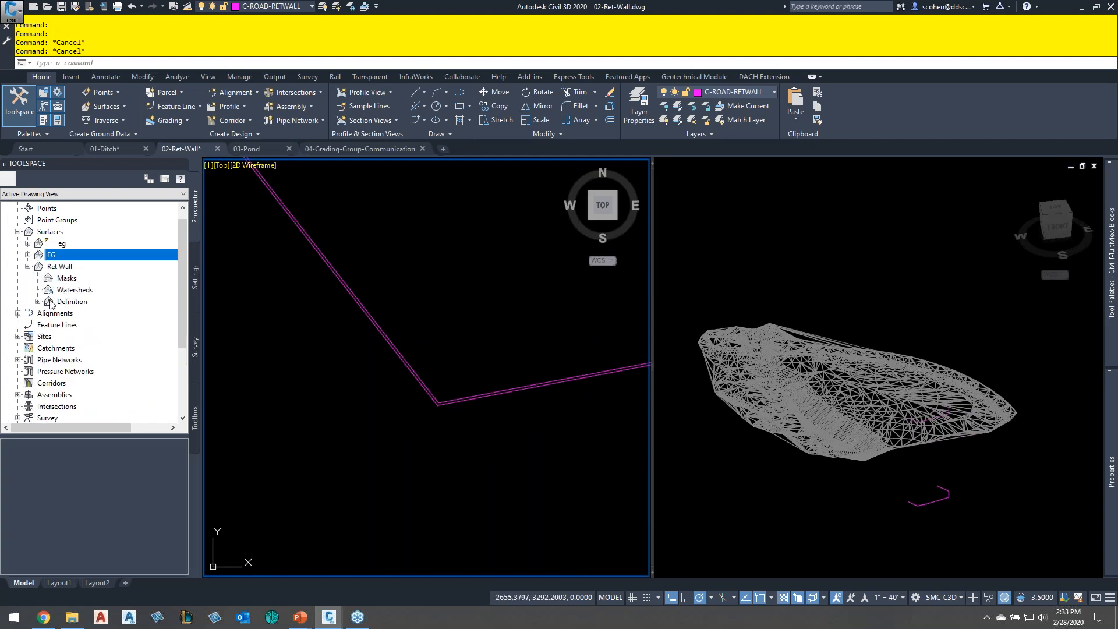
{"action": "left_click", "coordinate": [38, 301]}
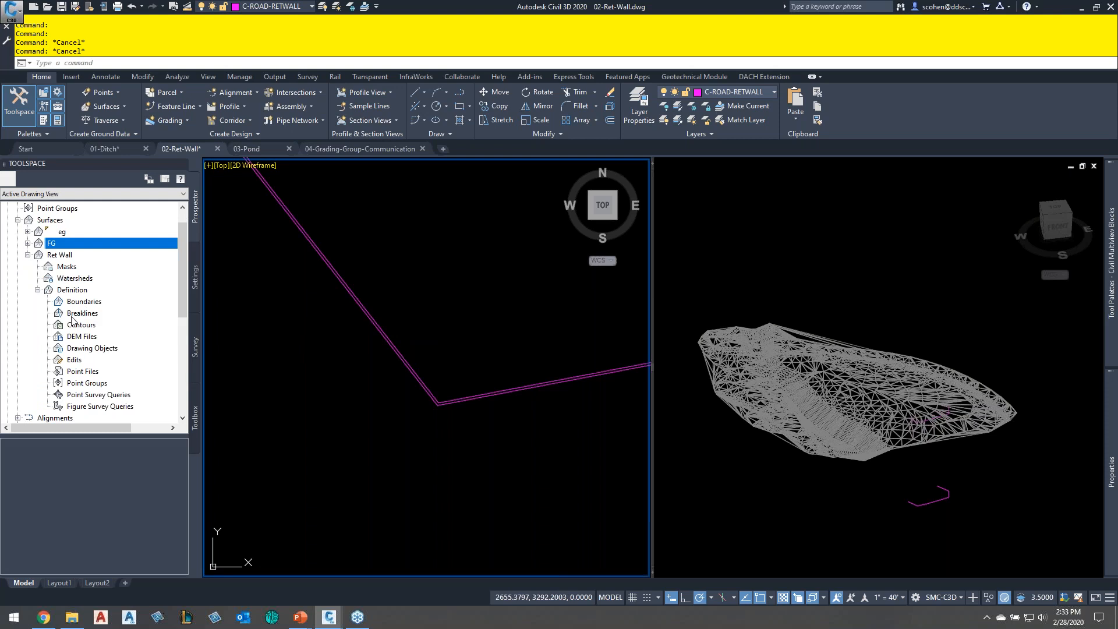
{"action": "right_click", "coordinate": [73, 314]}
{"action": "left_click", "coordinate": [91, 322]}
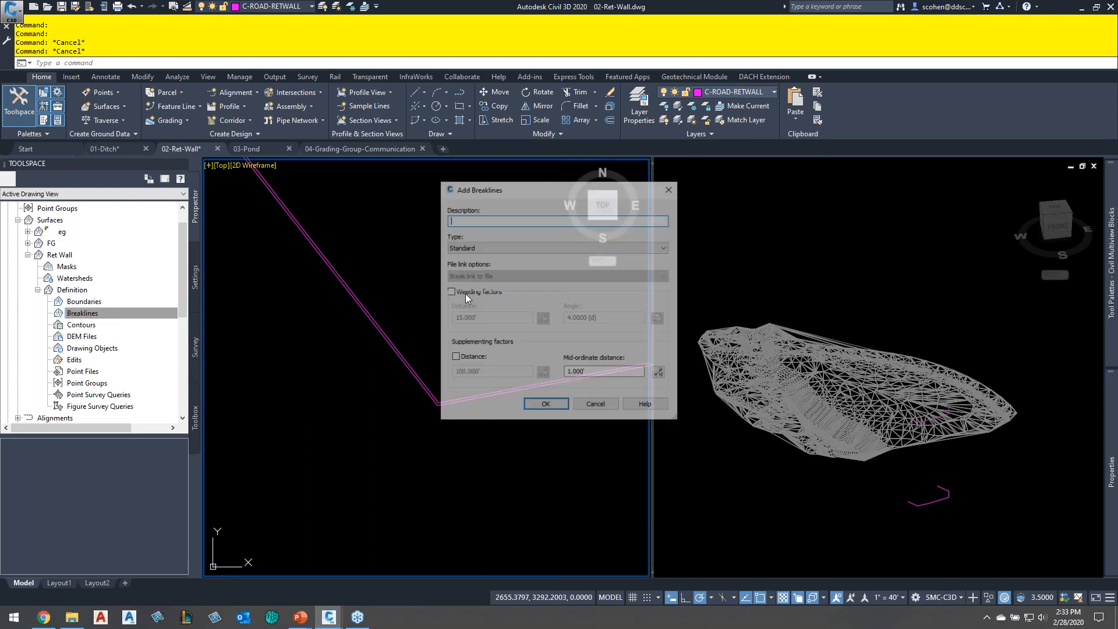
{"action": "left_click", "coordinate": [473, 362]}
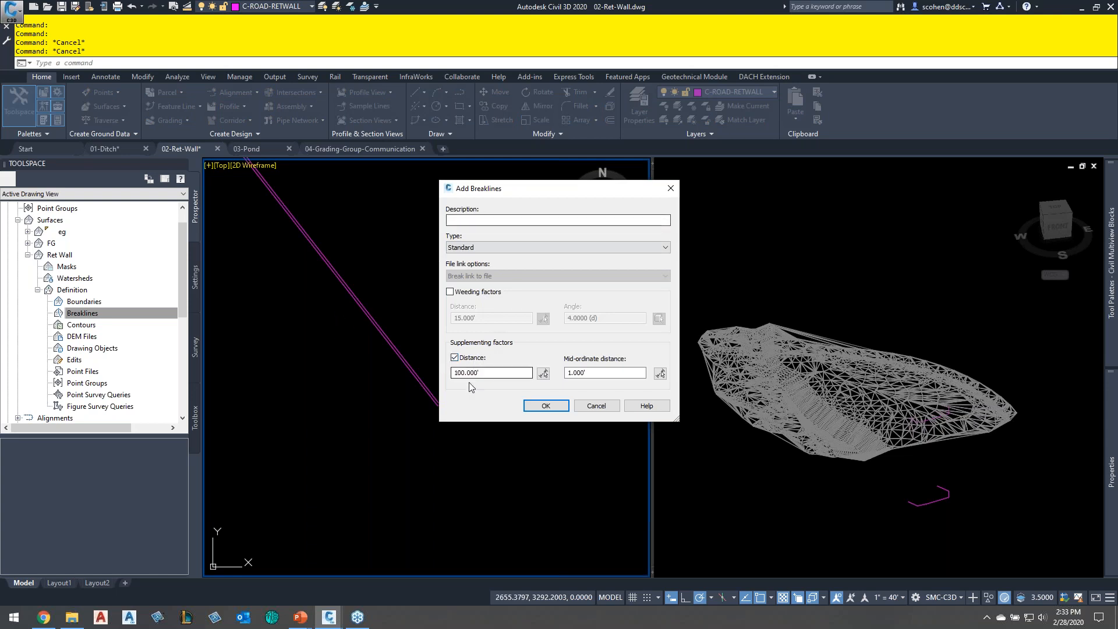
{"action": "left_click_drag", "start_coordinate": [483, 374], "coordinate": [453, 378]}
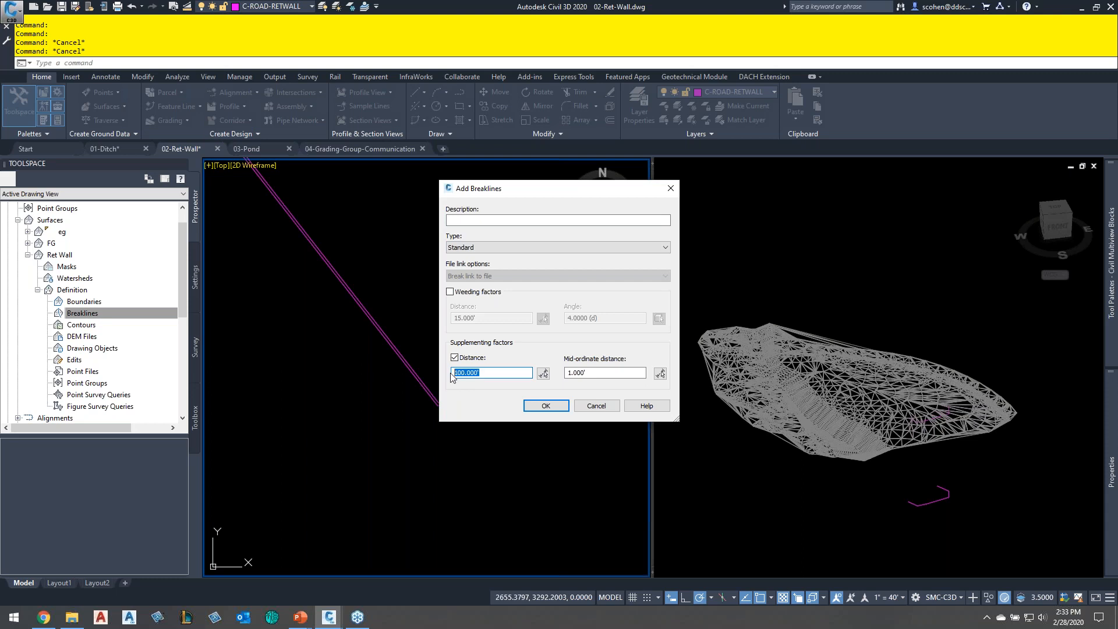
{"action": "type", "text": "5"}
{"action": "left_click", "coordinate": [548, 406]}
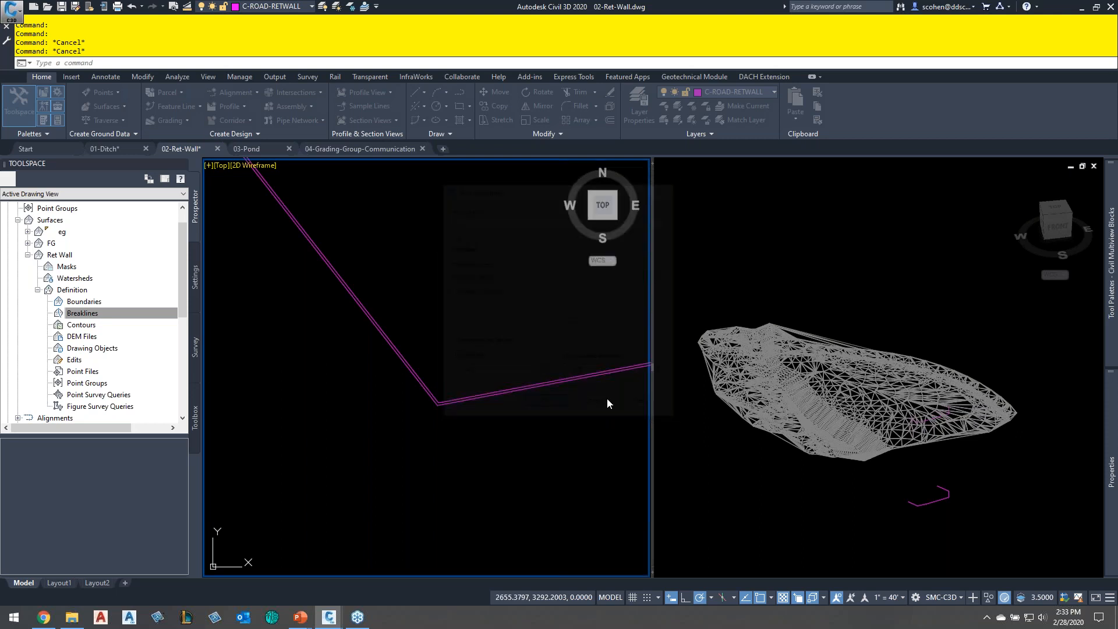
{"action": "left_click", "coordinate": [485, 433]}
{"action": "left_click", "coordinate": [488, 393]}
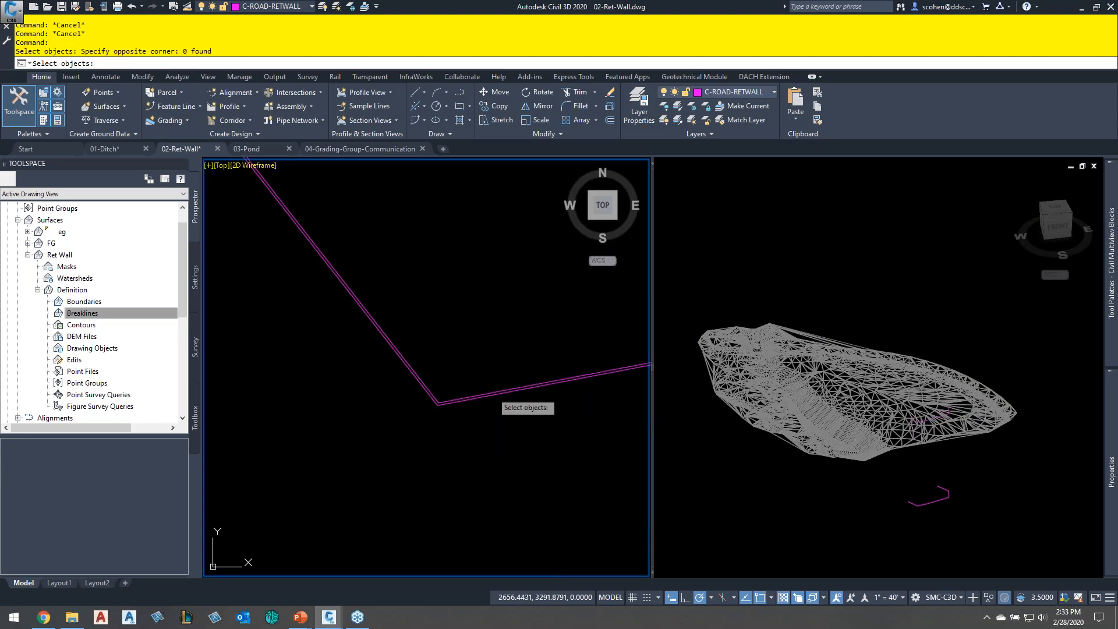
{"action": "left_click", "coordinate": [498, 390]}
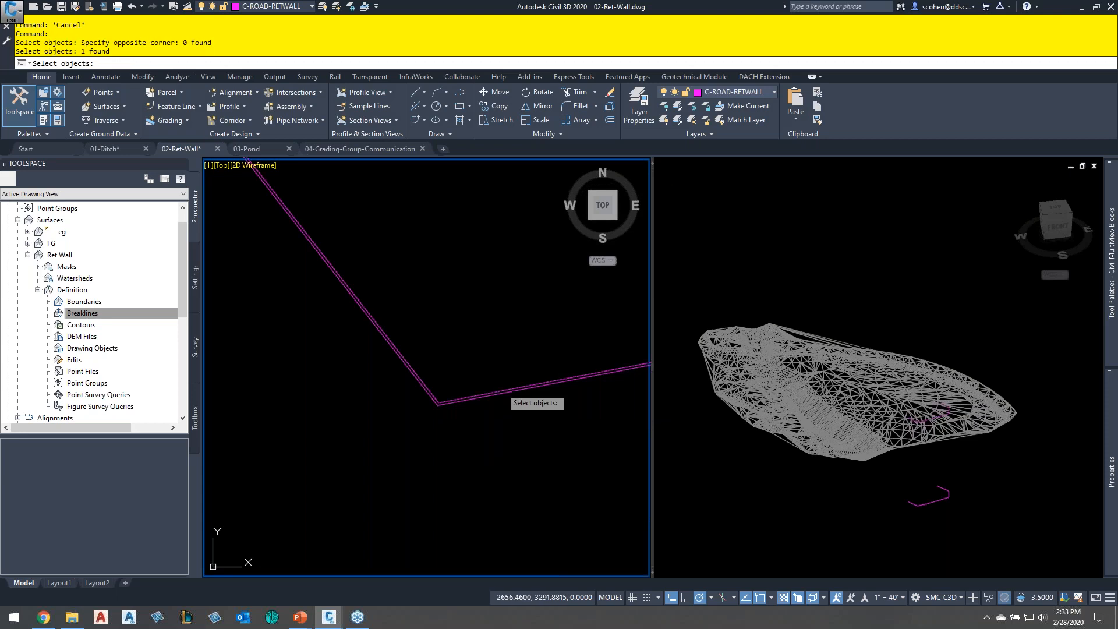
{"action": "key", "text": "Return"}
{"action": "key", "text": "Escape"}
{"action": "key", "text": "Escape"}
{"action": "key", "text": "Escape"}
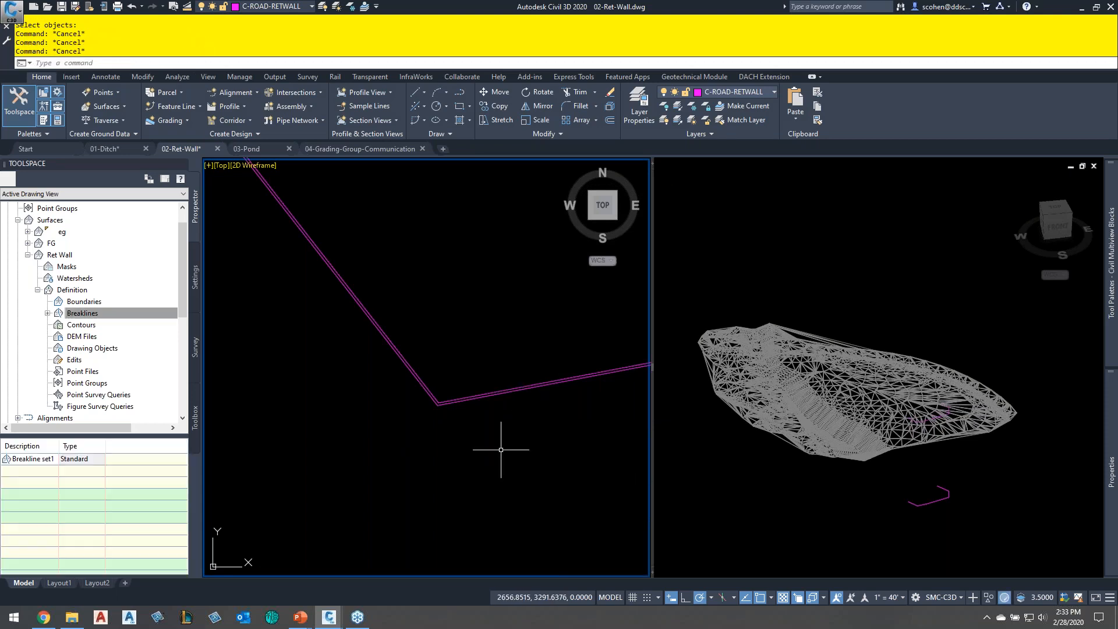
Paste the Ret Wall surface into the FG surface's definition edits
{"action": "scroll", "coordinate": [140, 324], "scroll_direction": "down", "scroll_amount": 2}
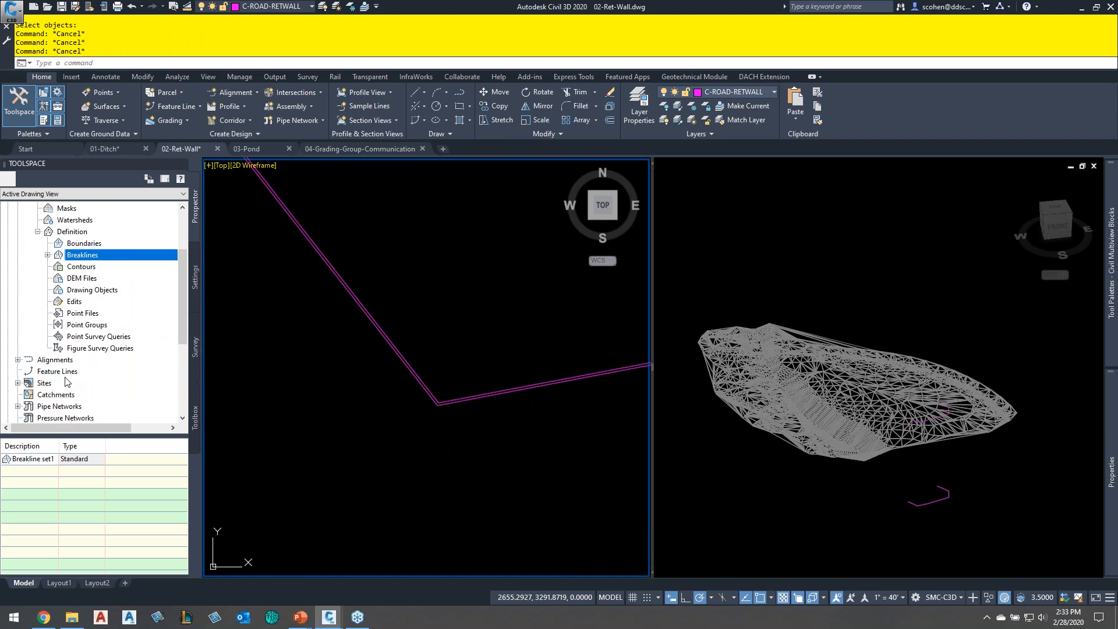
{"action": "scroll", "coordinate": [81, 262], "scroll_direction": "up", "scroll_amount": 2}
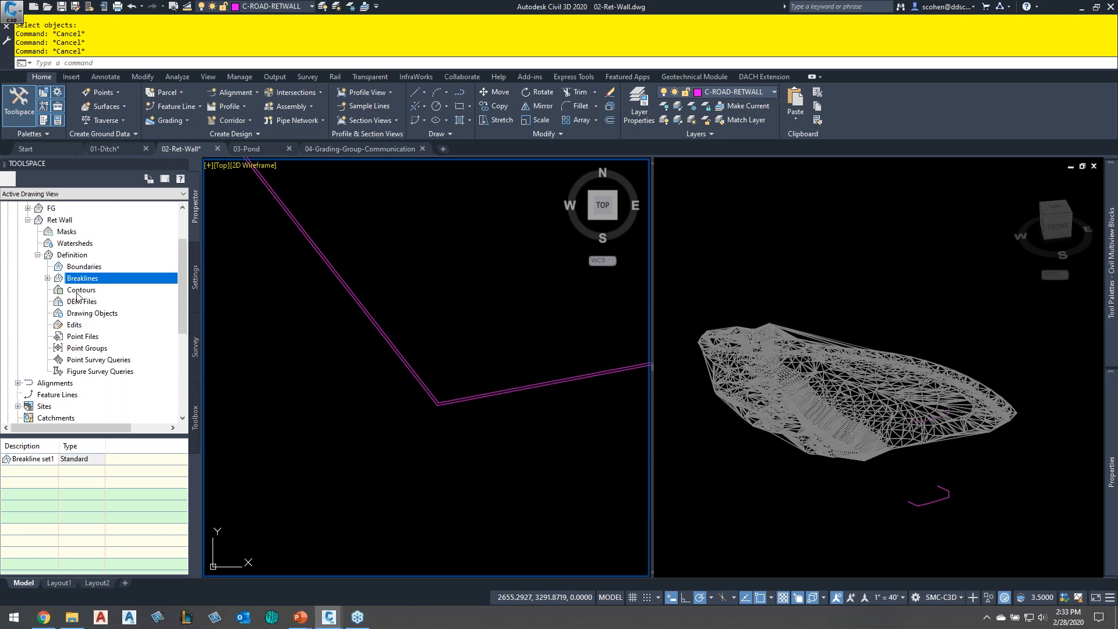
{"action": "double_click", "coordinate": [54, 232]}
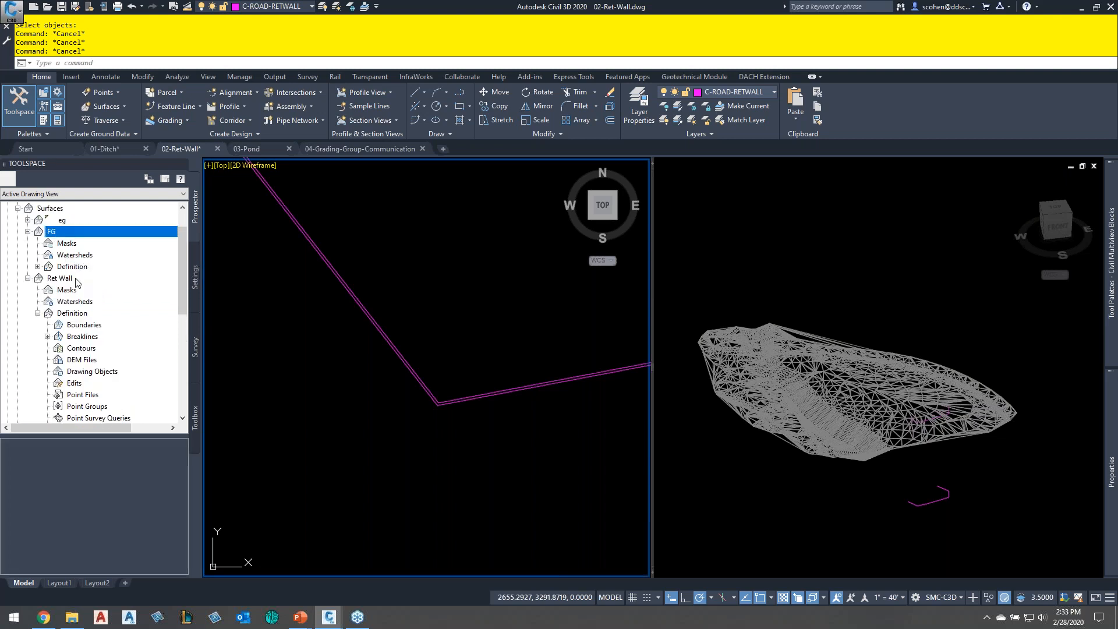
{"action": "double_click", "coordinate": [74, 268]}
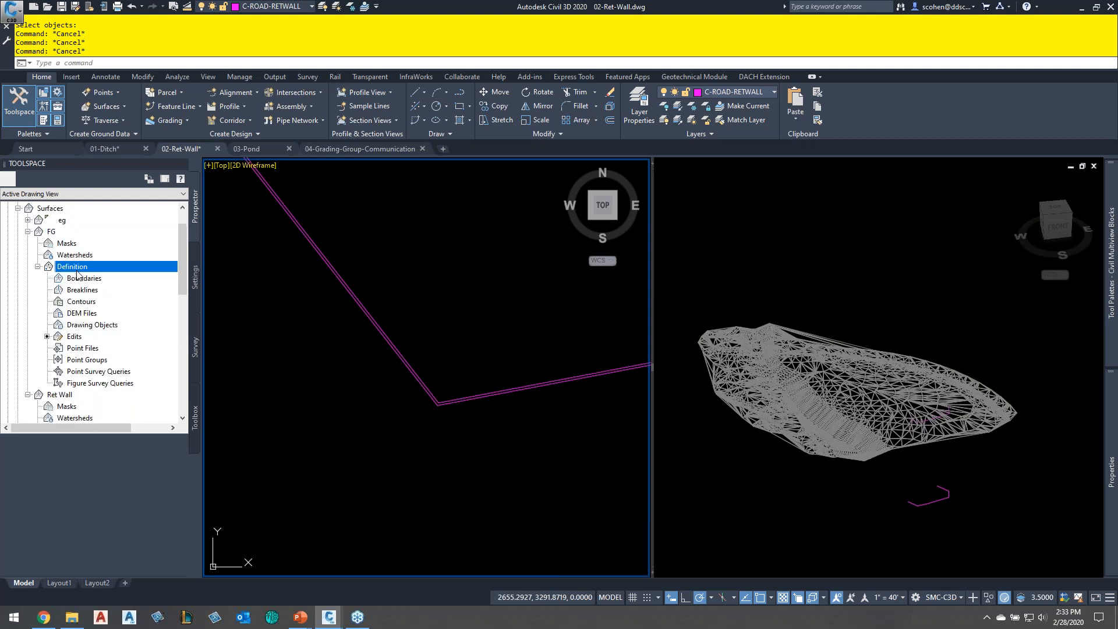
{"action": "right_click", "coordinate": [89, 339]}
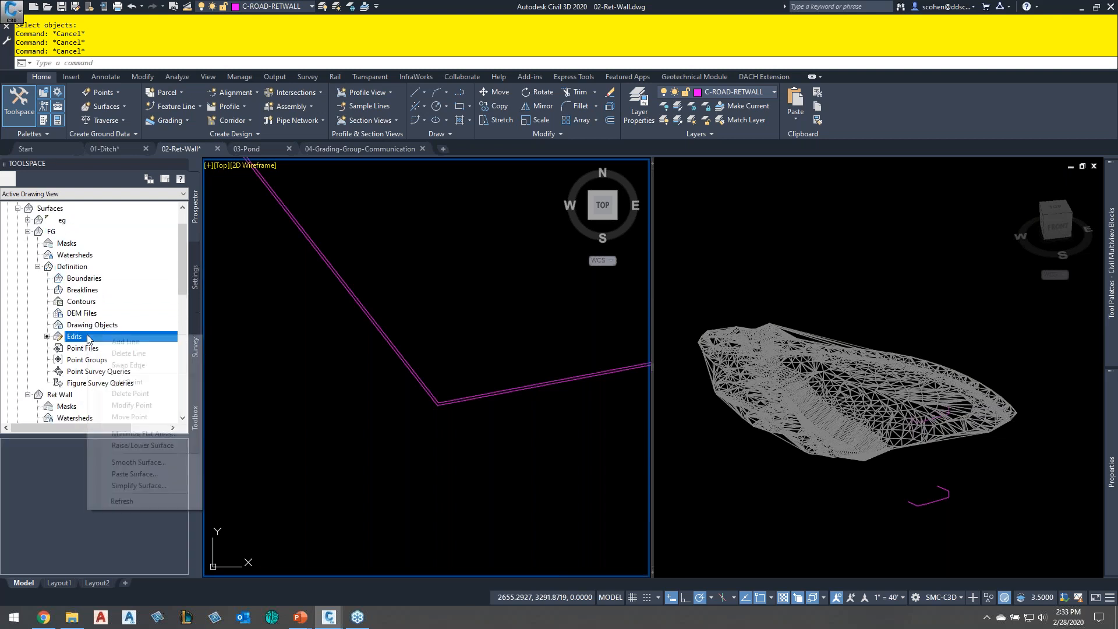
{"action": "left_click", "coordinate": [134, 474]}
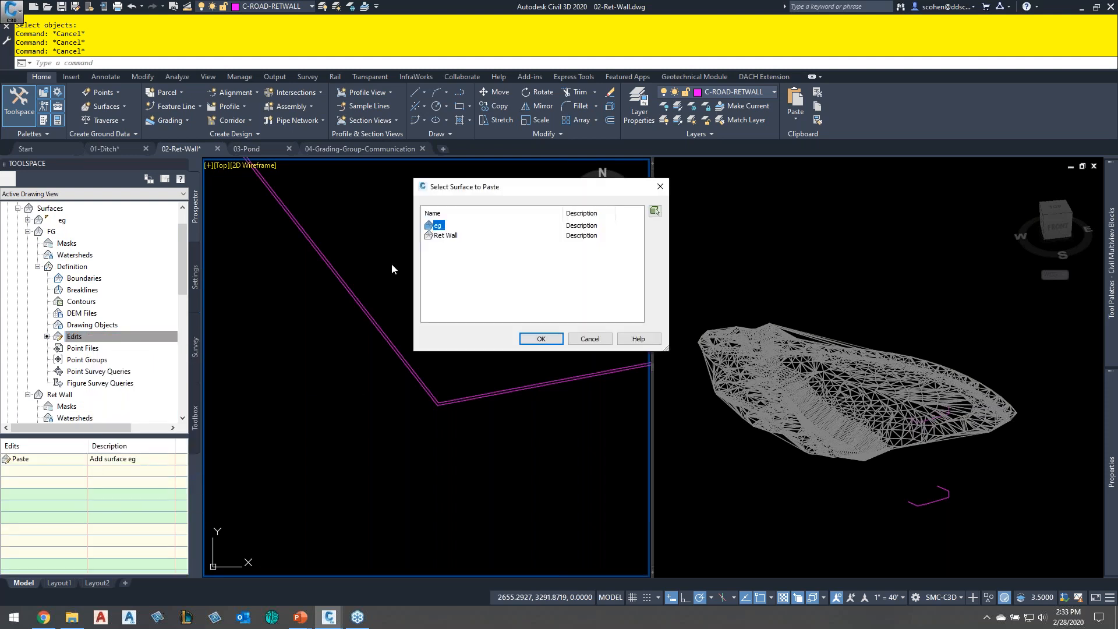
{"action": "key", "text": "Return"}
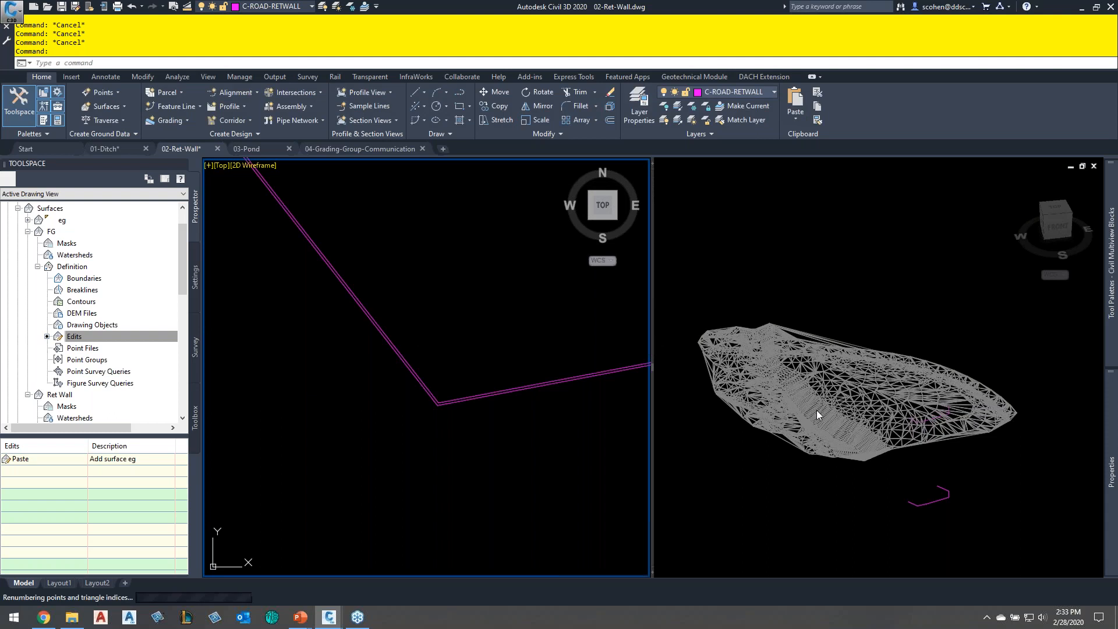
Switch the 3D view to the Shades of Gray visual style and inspect the wall area
{"action": "left_click", "coordinate": [996, 344]}
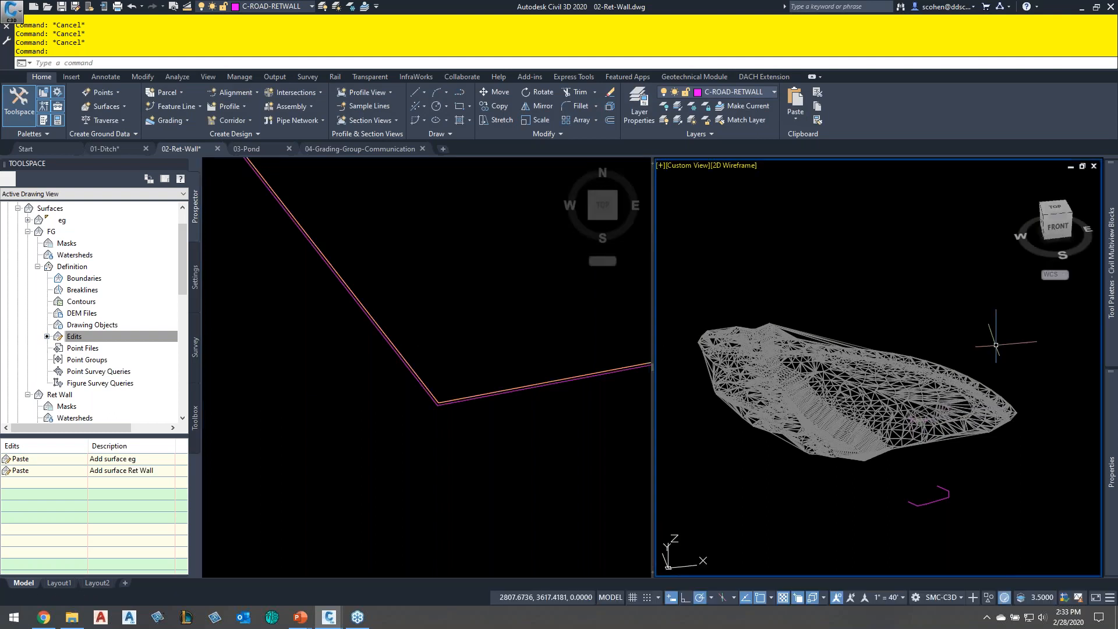
{"action": "scroll", "coordinate": [920, 438], "scroll_direction": "up", "scroll_amount": 3}
{"action": "scroll", "coordinate": [933, 425], "scroll_direction": "up", "scroll_amount": 4}
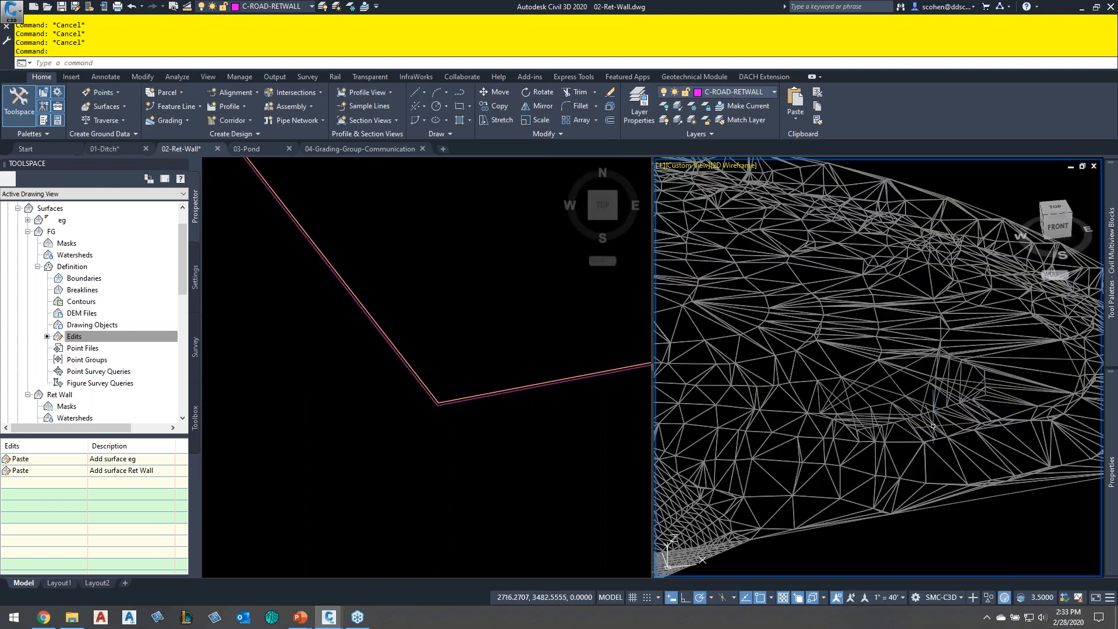
{"action": "scroll", "coordinate": [933, 426], "scroll_direction": "down", "scroll_amount": 4}
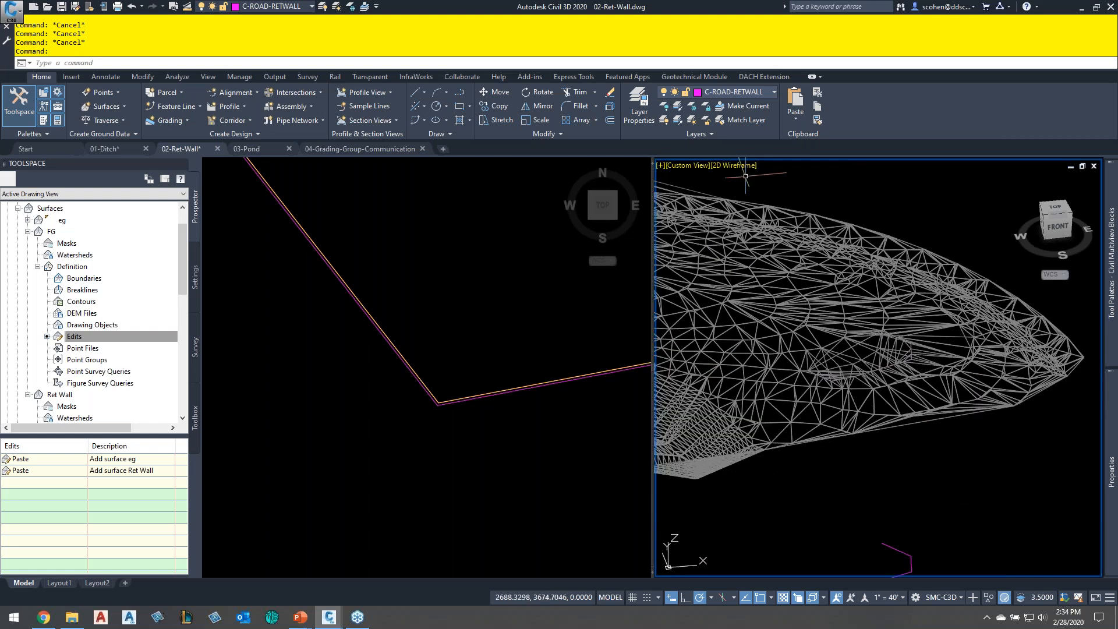
{"action": "left_click", "coordinate": [740, 166]}
{"action": "left_click", "coordinate": [798, 274]}
{"action": "key", "text": "Escape"}
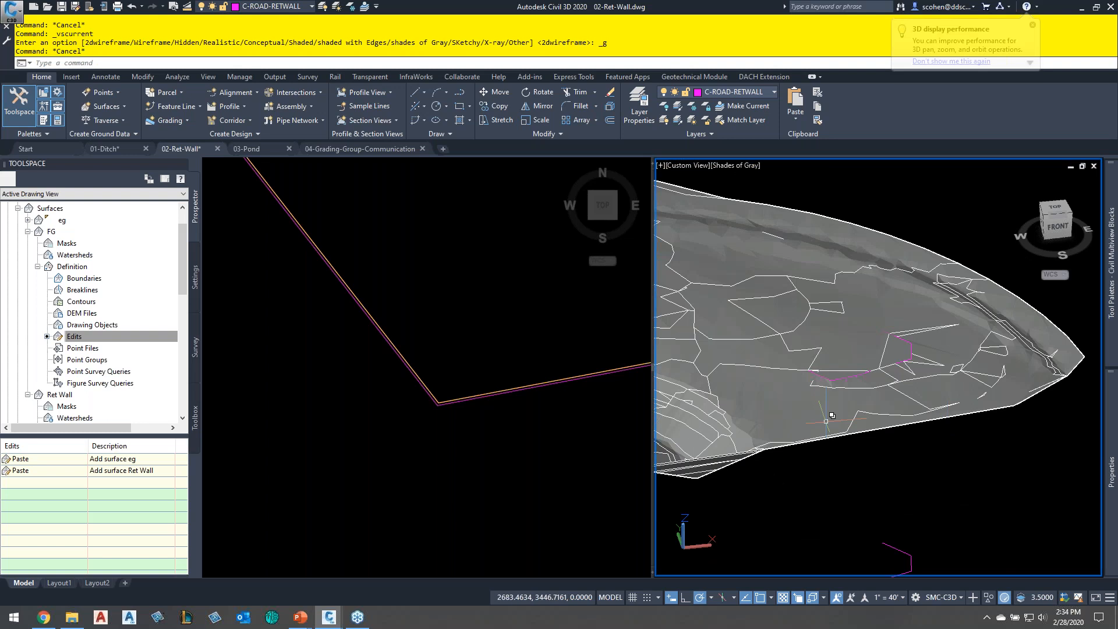
{"action": "scroll", "coordinate": [947, 434], "scroll_direction": "up", "scroll_amount": 4}
{"action": "left_click", "coordinate": [420, 430]}
{"action": "scroll", "coordinate": [349, 373], "scroll_direction": "up", "scroll_amount": 5}
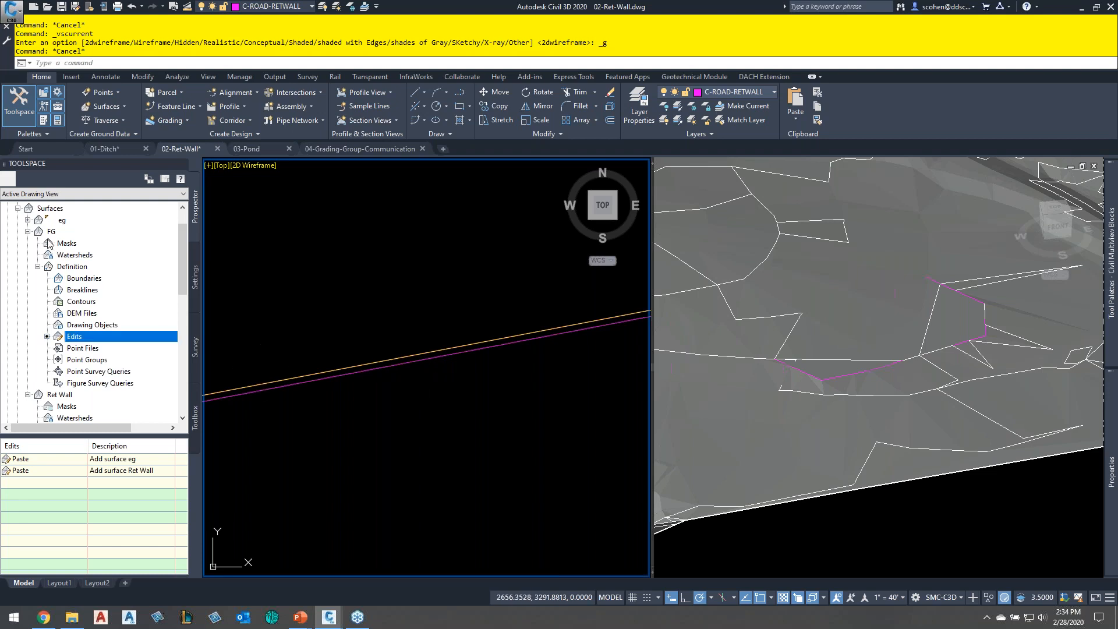
Convert the lower wall polyline into a feature line, assigning elevations from the eg surface
{"action": "left_click", "coordinate": [28, 232]}
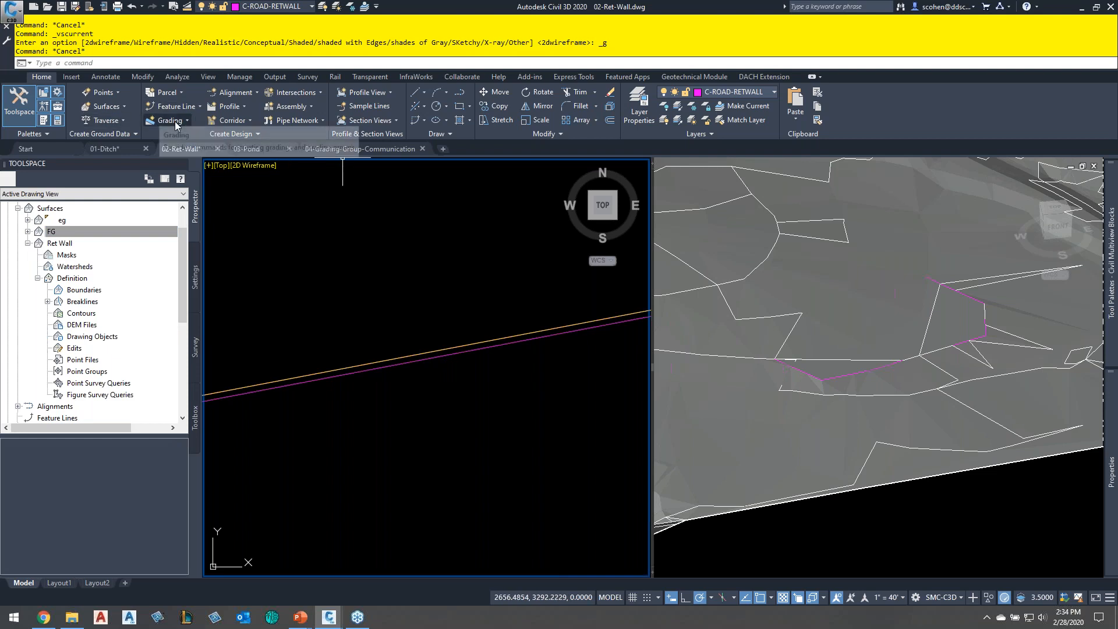
{"action": "left_click", "coordinate": [171, 106]}
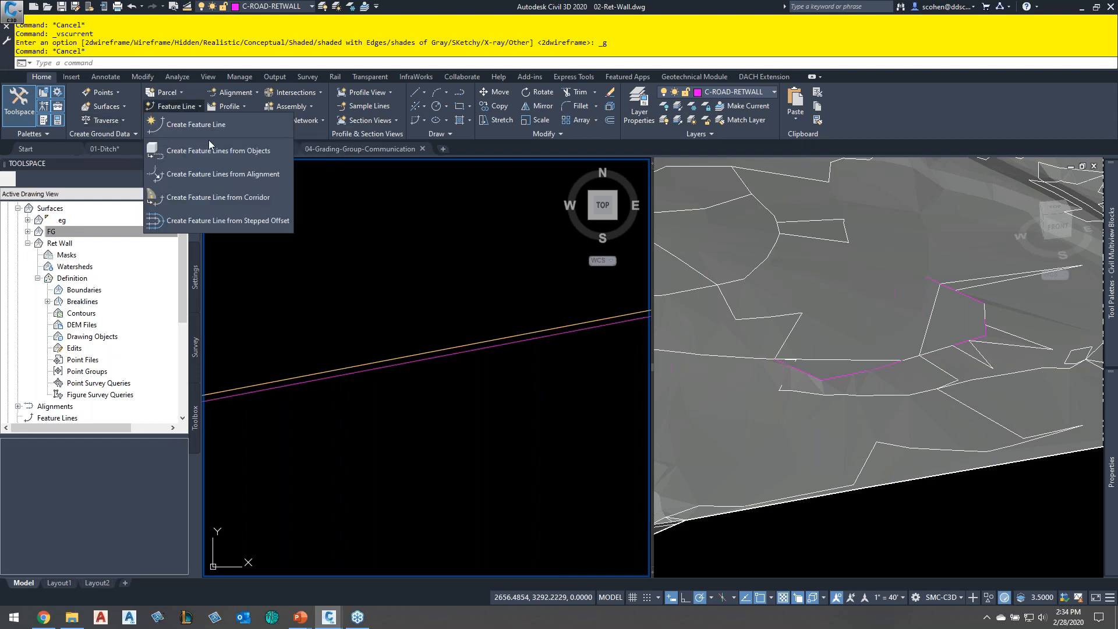
{"action": "left_click", "coordinate": [243, 169]}
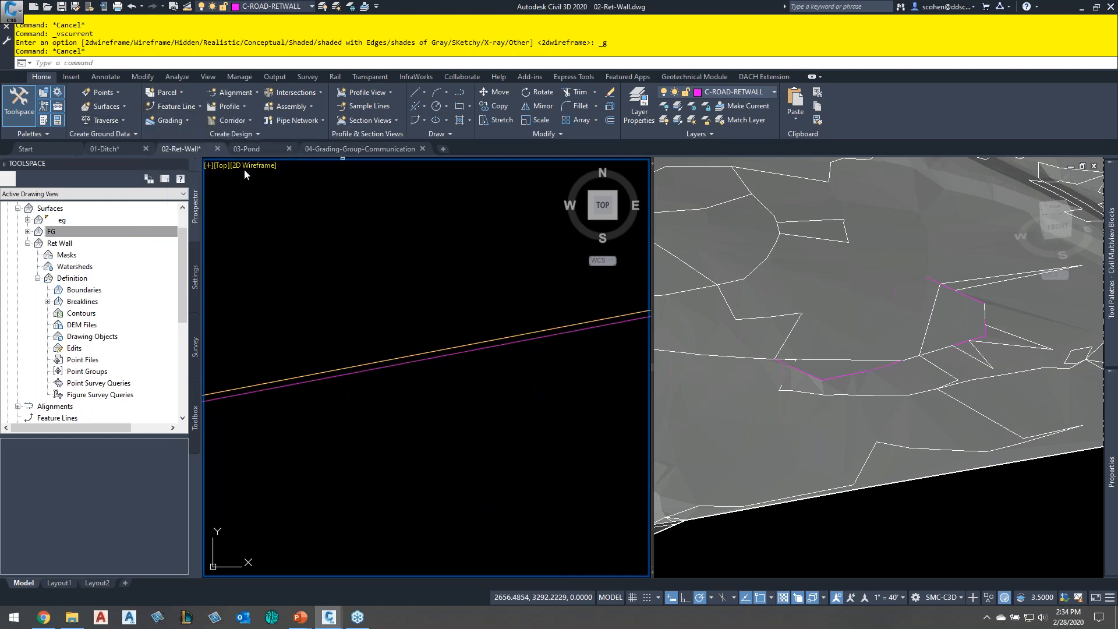
{"action": "left_click", "coordinate": [402, 363]}
{"action": "key", "text": "Return"}
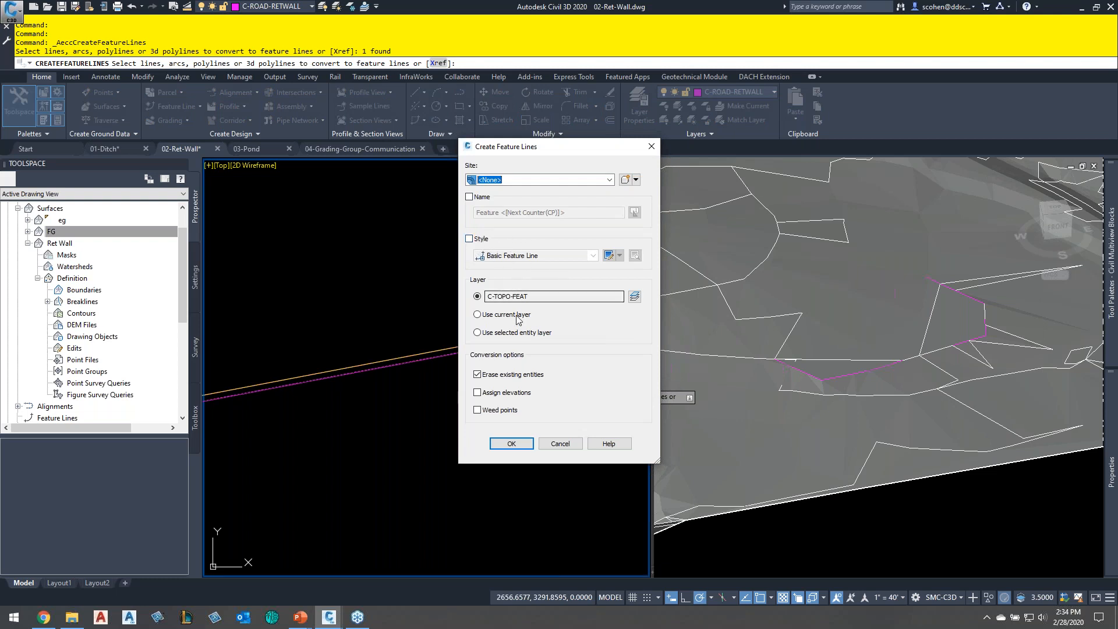
{"action": "left_click", "coordinate": [506, 393]}
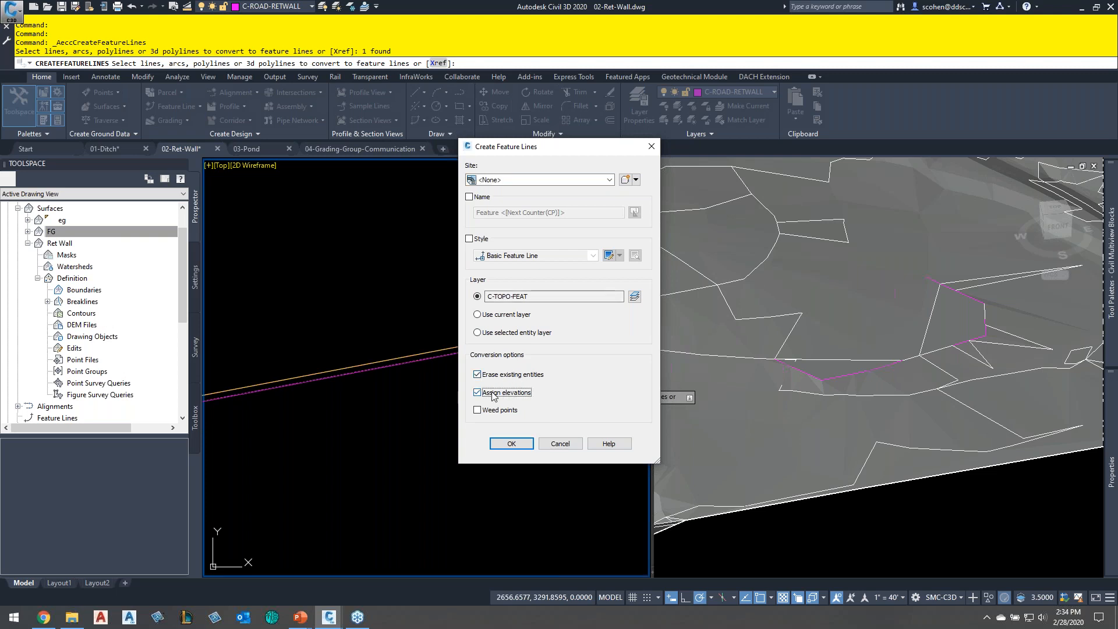
{"action": "left_click", "coordinate": [504, 442]}
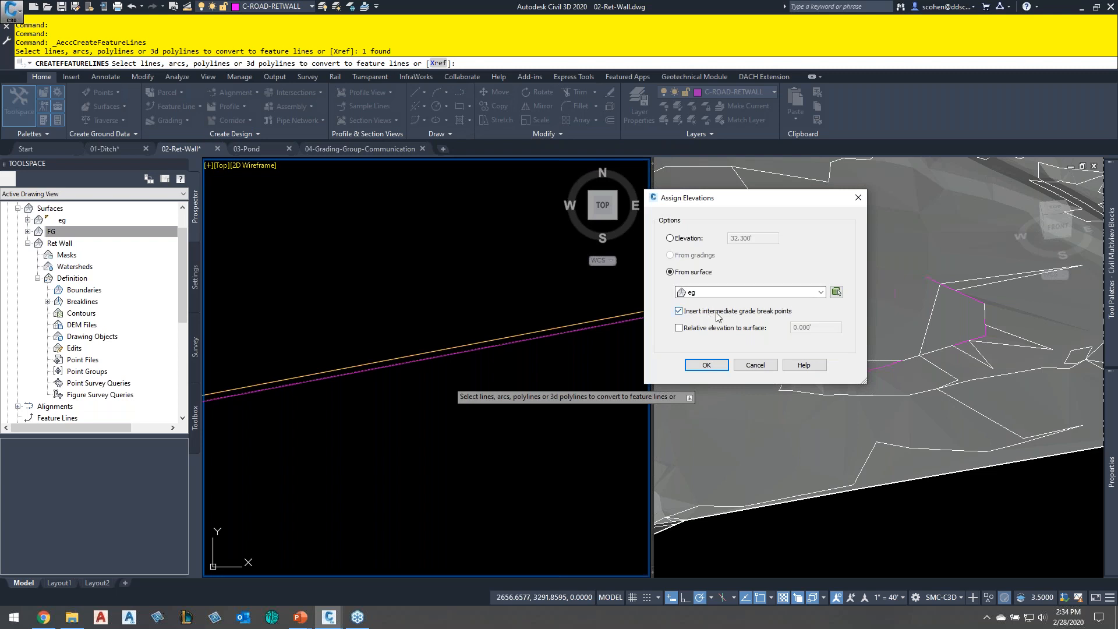
{"action": "left_click", "coordinate": [706, 364]}
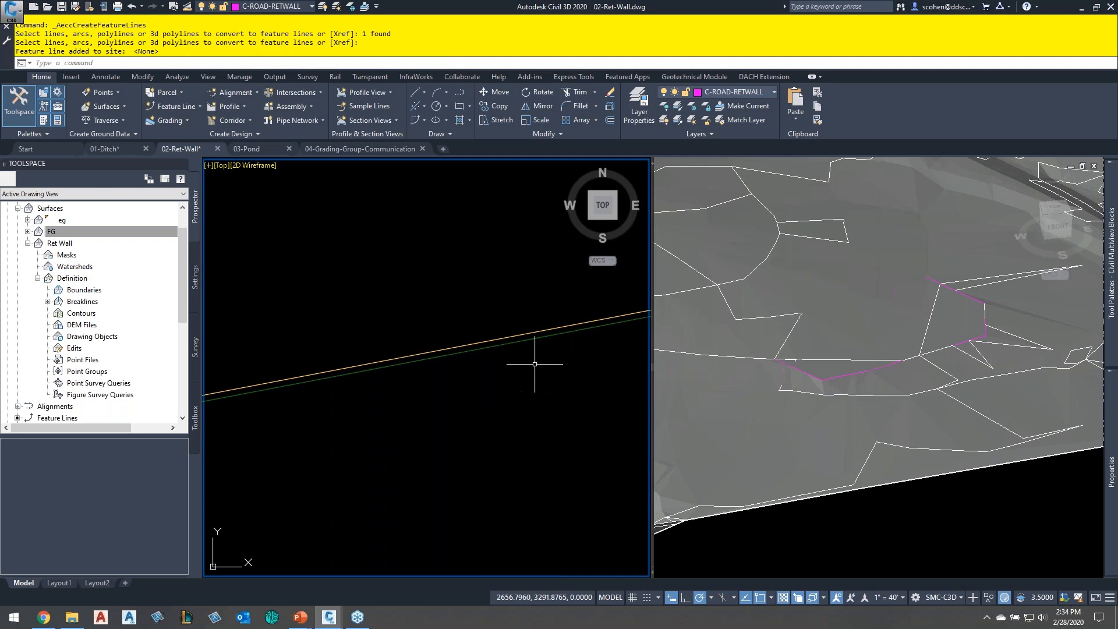
Add the converted lower wall feature line to the Ret Wall surface as a breakline with default settings
{"action": "left_click", "coordinate": [530, 339]}
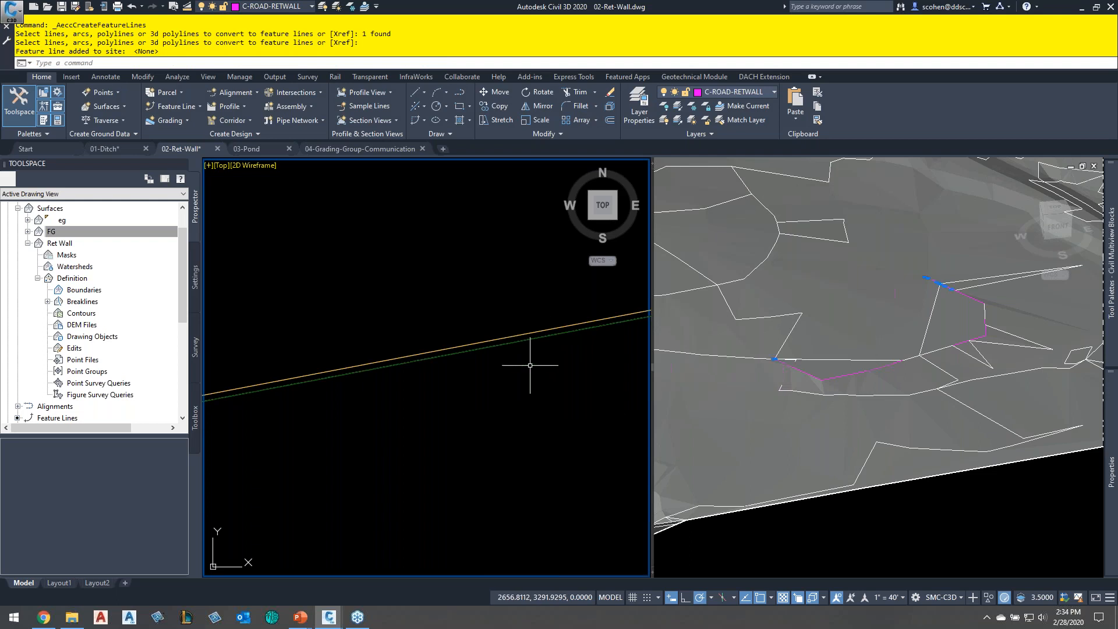
{"action": "scroll", "coordinate": [541, 368], "scroll_direction": "down", "scroll_amount": 5}
{"action": "middle_click_drag", "start_coordinate": [542, 372], "coordinate": [297, 414]}
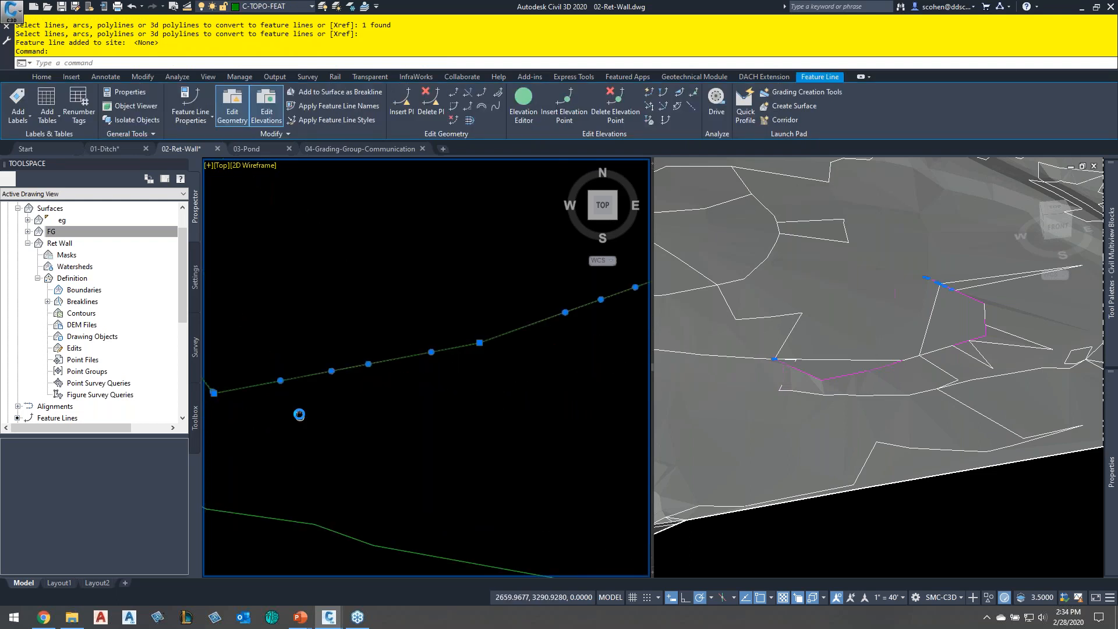
{"action": "middle_click_drag", "start_coordinate": [542, 393], "coordinate": [339, 427]}
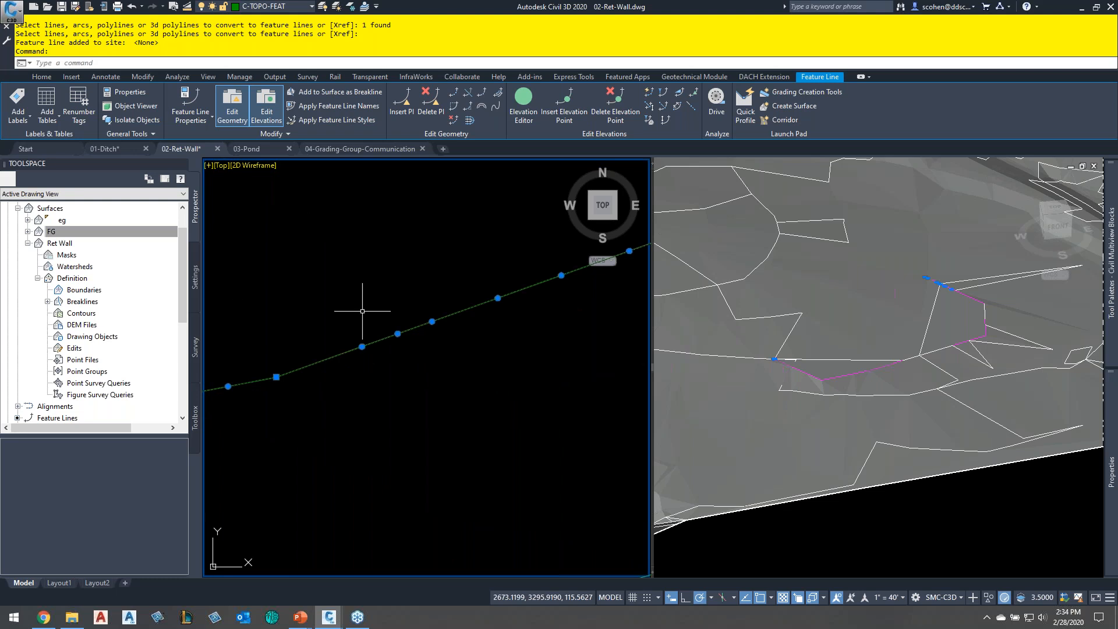
{"action": "right_click", "coordinate": [85, 303]}
{"action": "left_click", "coordinate": [117, 306]}
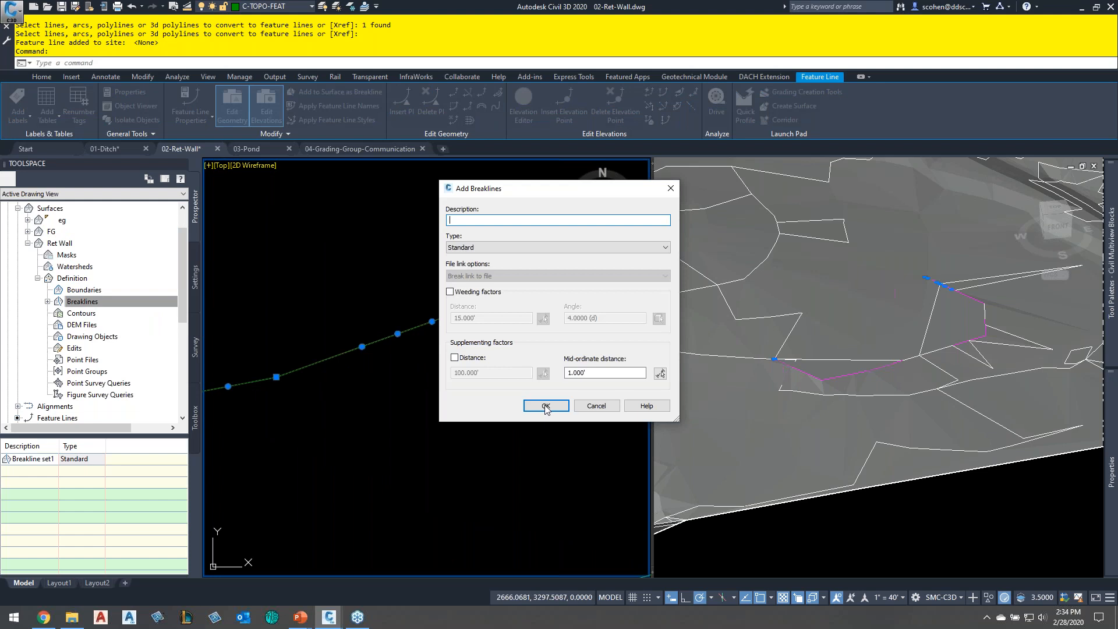
{"action": "left_click", "coordinate": [544, 405]}
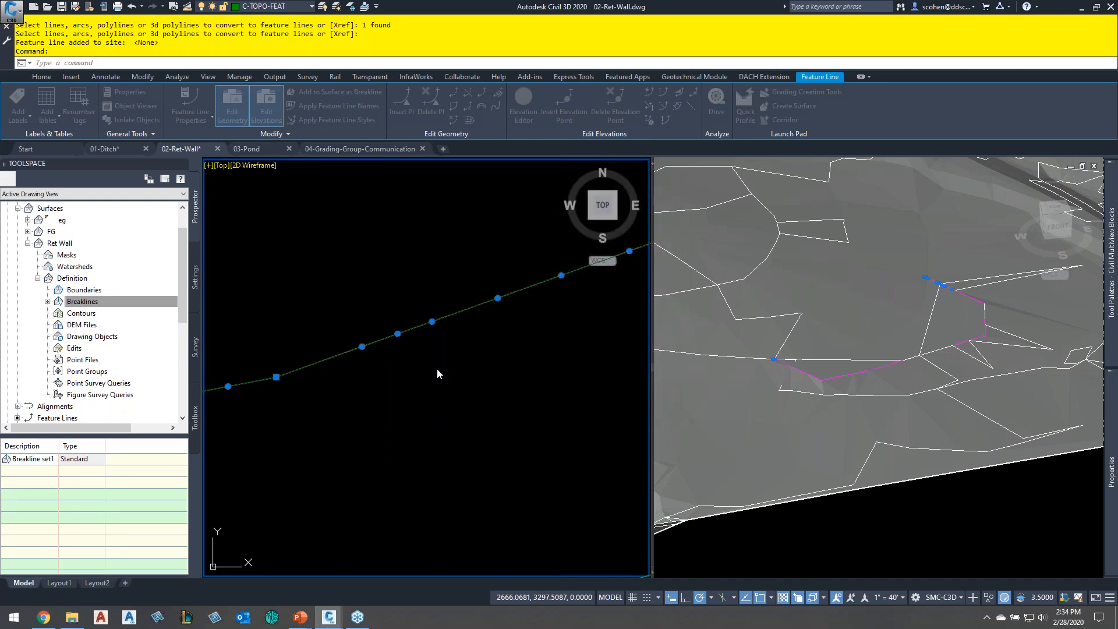
{"action": "left_click", "coordinate": [912, 511]}
{"action": "key", "text": "Escape"}
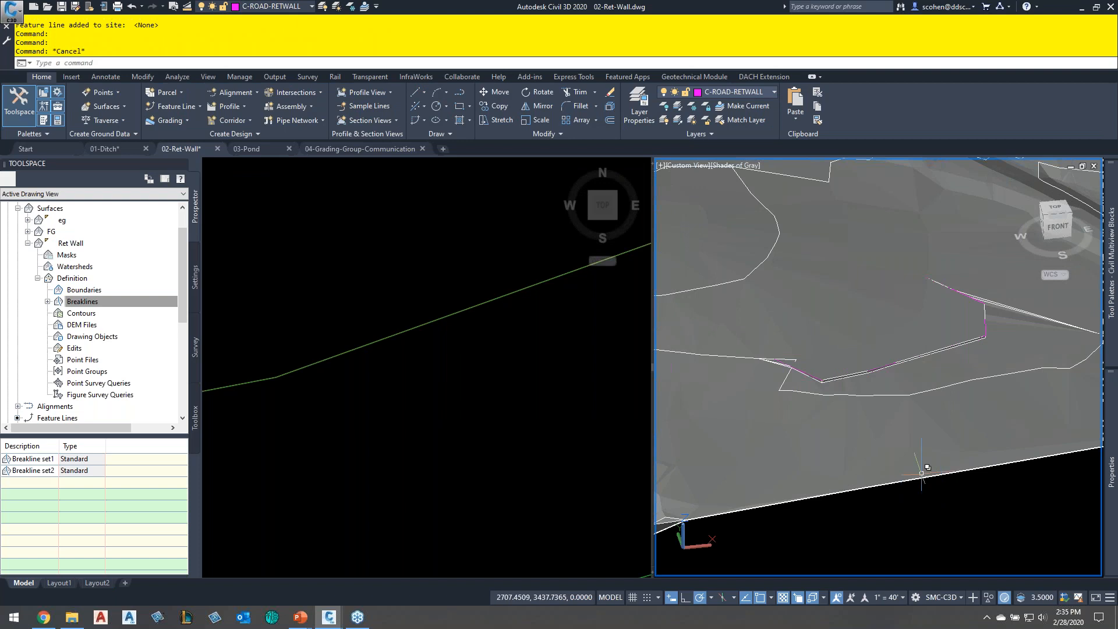
Inspect the updated retaining wall surface in the shaded 3D view, zooming in and out around the wall
{"action": "key", "text": "Escape"}
{"action": "key", "text": "Escape"}
{"action": "scroll", "coordinate": [914, 442], "scroll_direction": "up", "scroll_amount": 5}
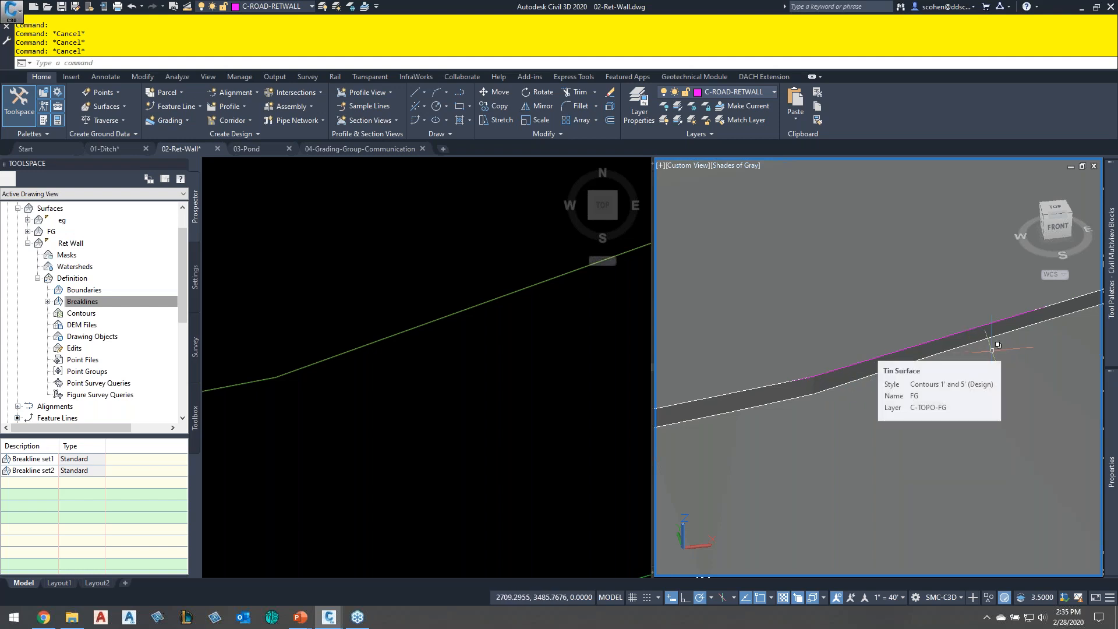
{"action": "key", "text": "Escape"}
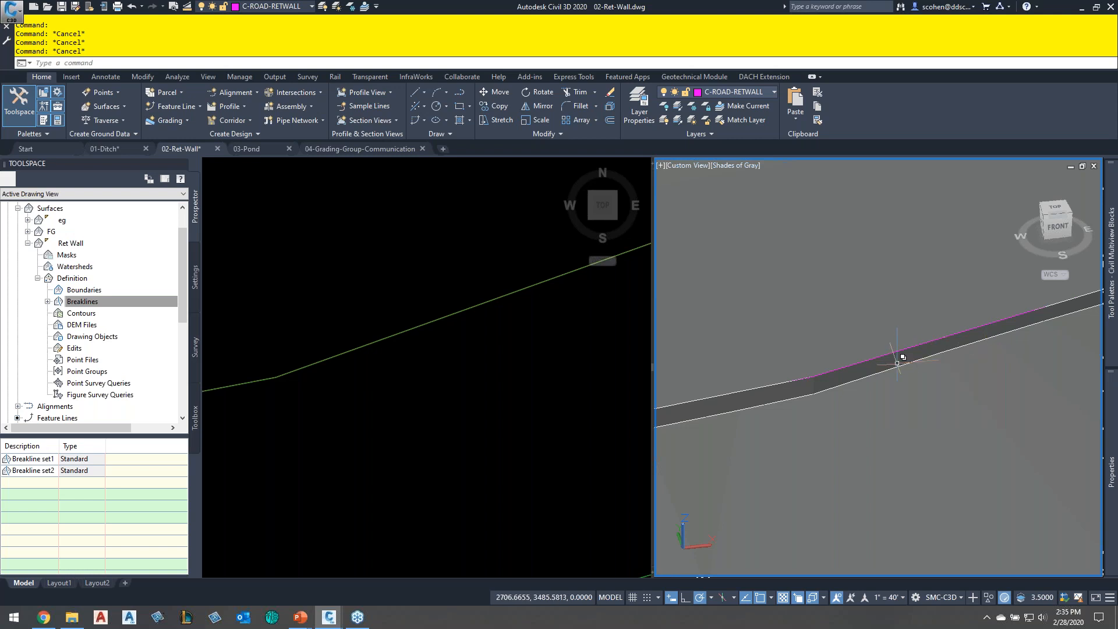
{"action": "left_click", "coordinate": [499, 403]}
{"action": "scroll", "coordinate": [503, 346], "scroll_direction": "down", "scroll_amount": 3}
{"action": "scroll", "coordinate": [501, 346], "scroll_direction": "down", "scroll_amount": 3}
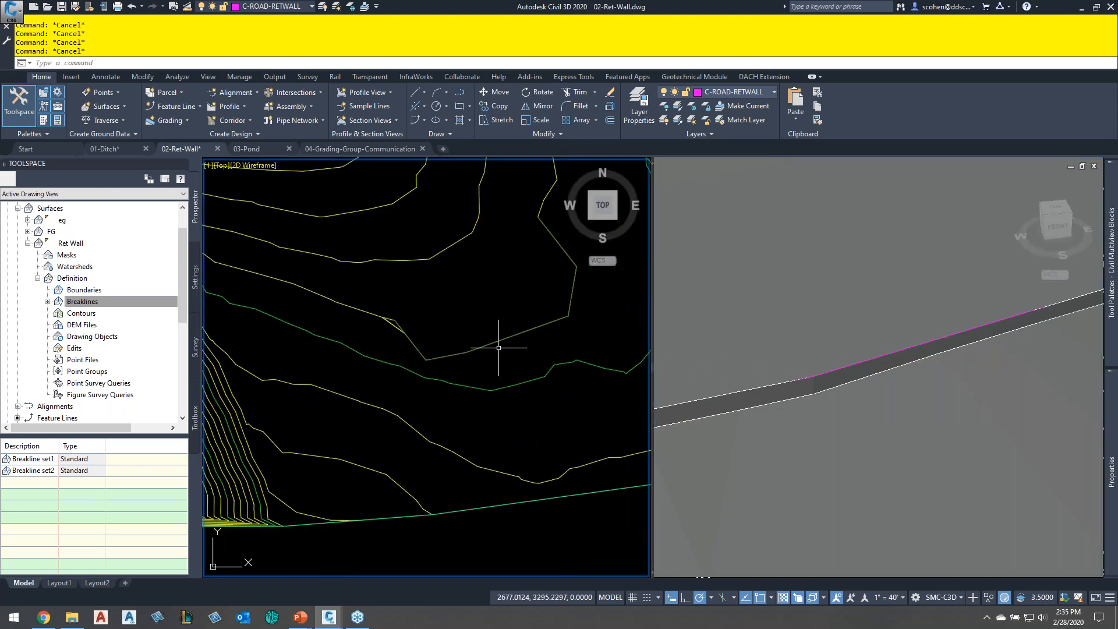
{"action": "scroll", "coordinate": [826, 369], "scroll_direction": "down", "scroll_amount": 5}
{"action": "scroll", "coordinate": [833, 374], "scroll_direction": "down", "scroll_amount": 3}
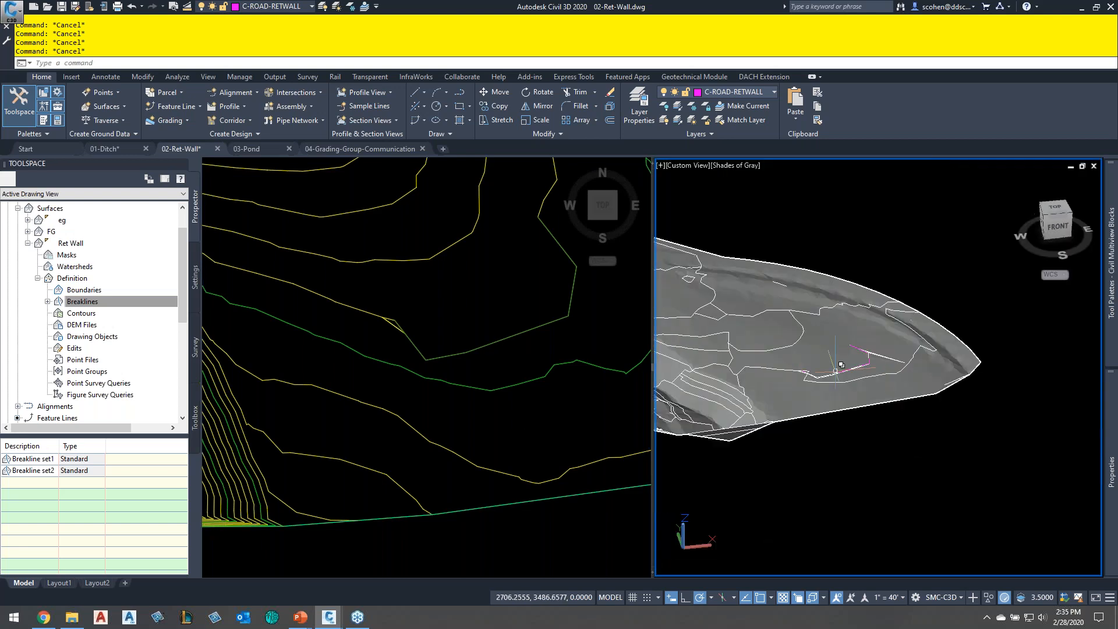
{"action": "left_click", "coordinate": [512, 412]}
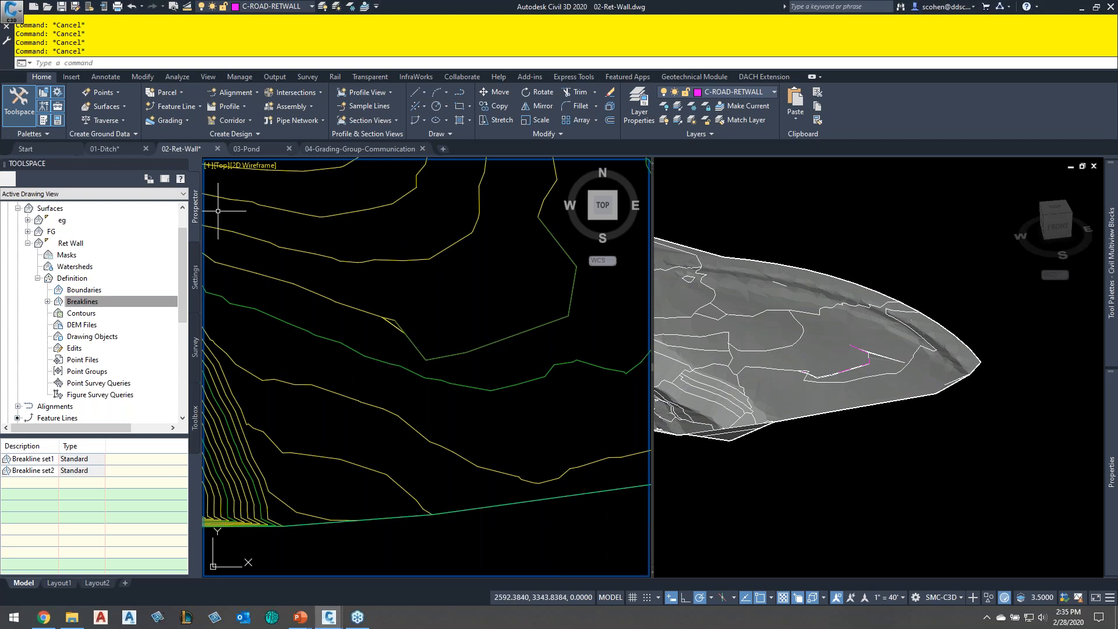
Open the 03-Pond drawing and review the pond-with-weir example slide before returning to the drawing
{"action": "left_click", "coordinate": [256, 150]}
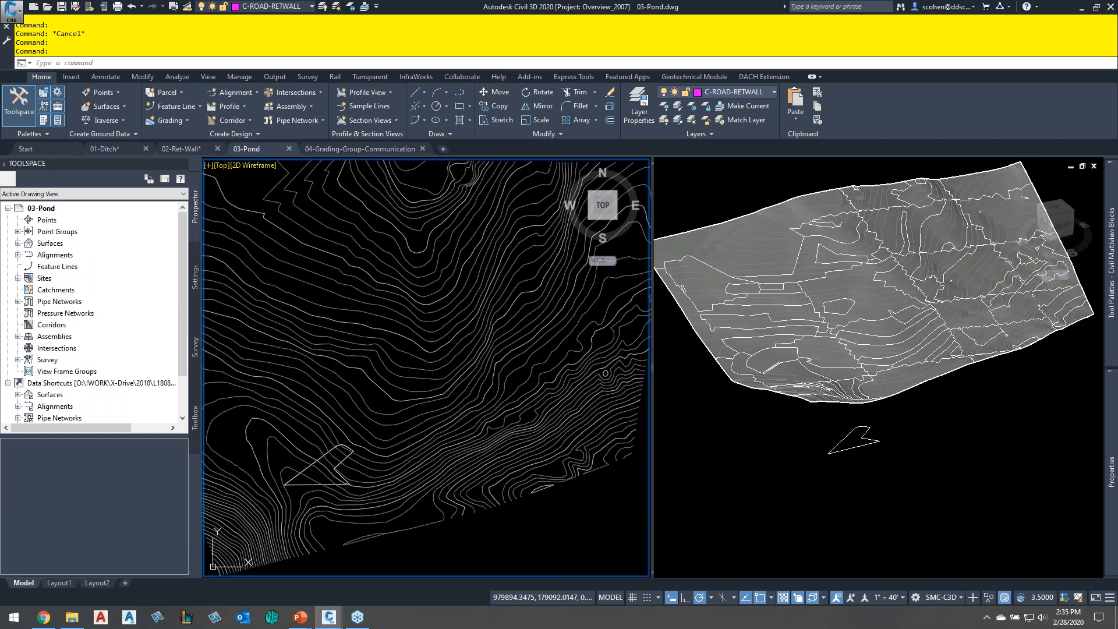
{"action": "mouse_move", "coordinate": [300, 617]}
{"action": "left_click", "coordinate": [374, 567]}
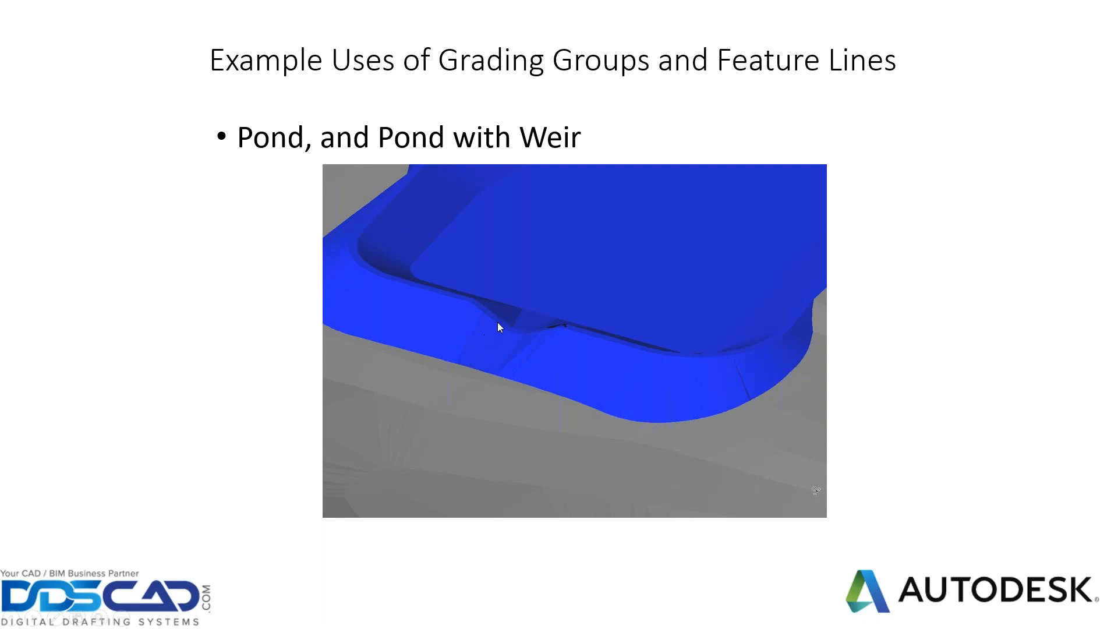
{"action": "key", "text": "alt+Tab"}
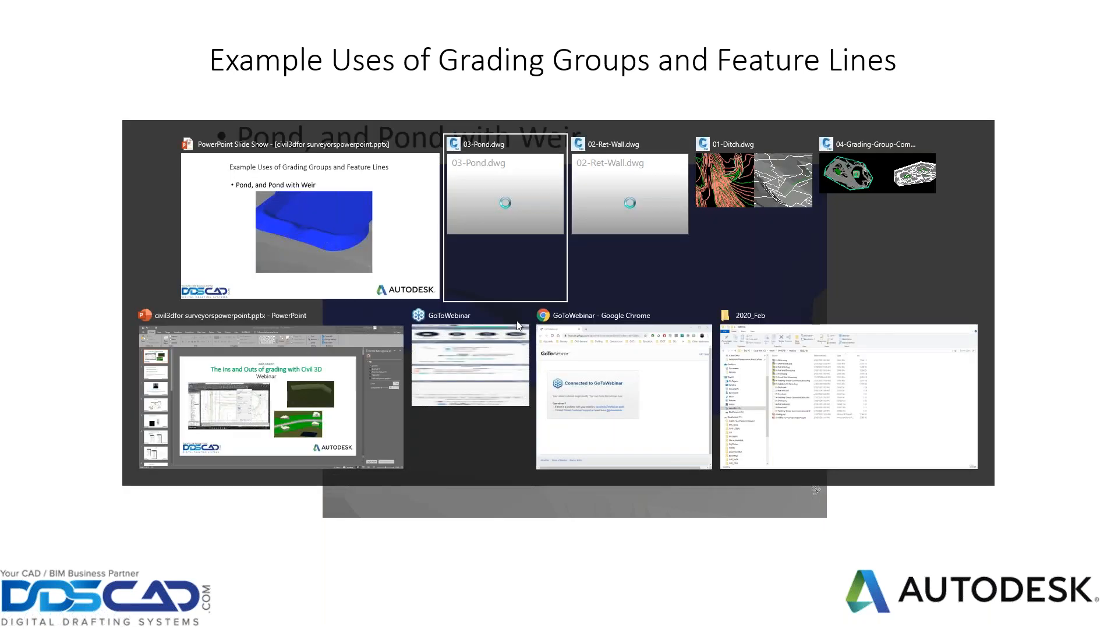
{"action": "key", "text": "alt+Tab"}
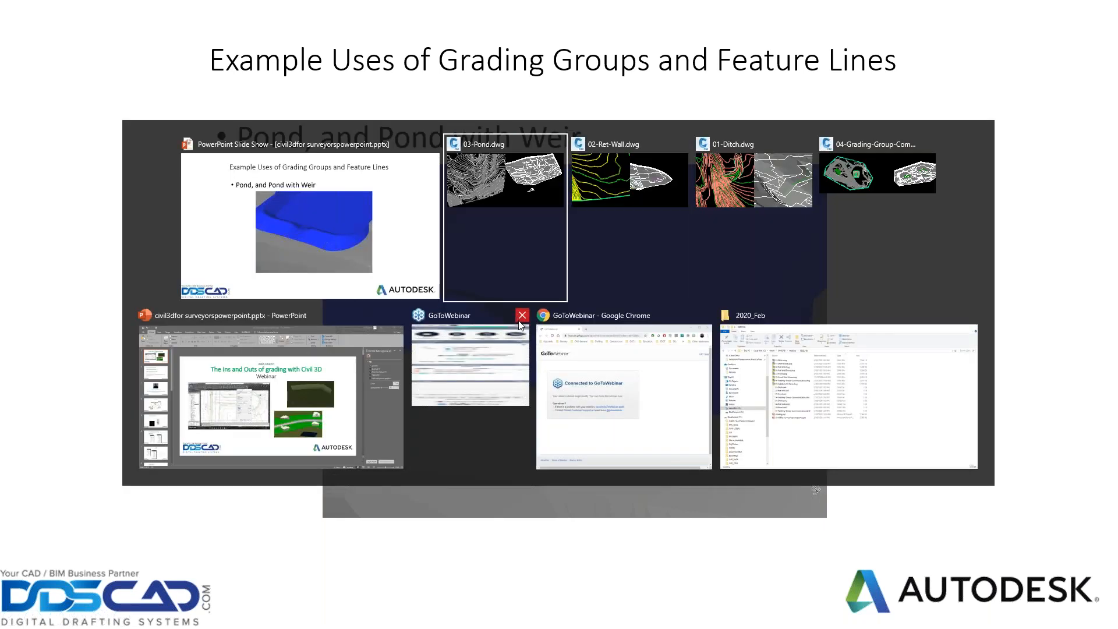
{"action": "key", "text": "Escape"}
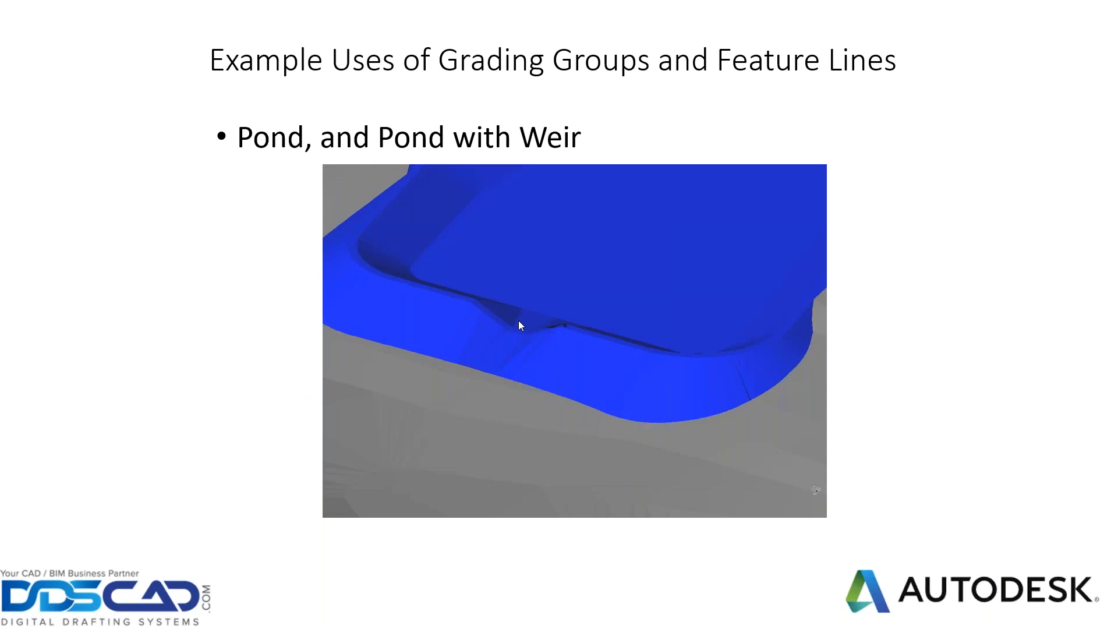
{"action": "key", "text": "alt+Tab"}
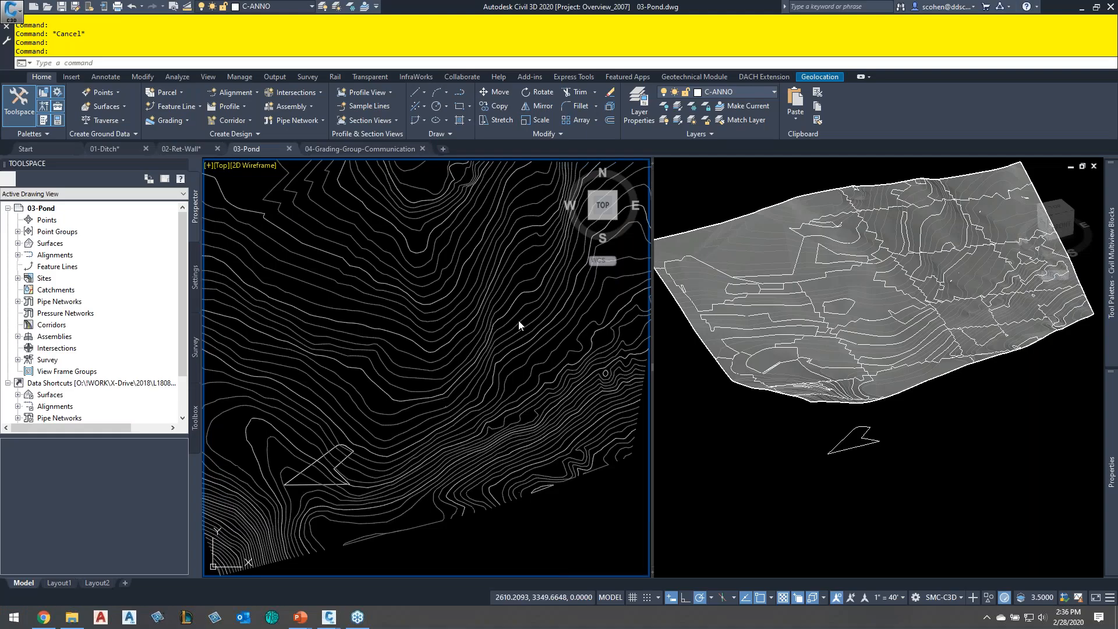
Zoom in on the pond outline polyline in the plan view
{"action": "left_click", "coordinate": [542, 516]}
{"action": "scroll", "coordinate": [272, 516], "scroll_direction": "up", "scroll_amount": 6}
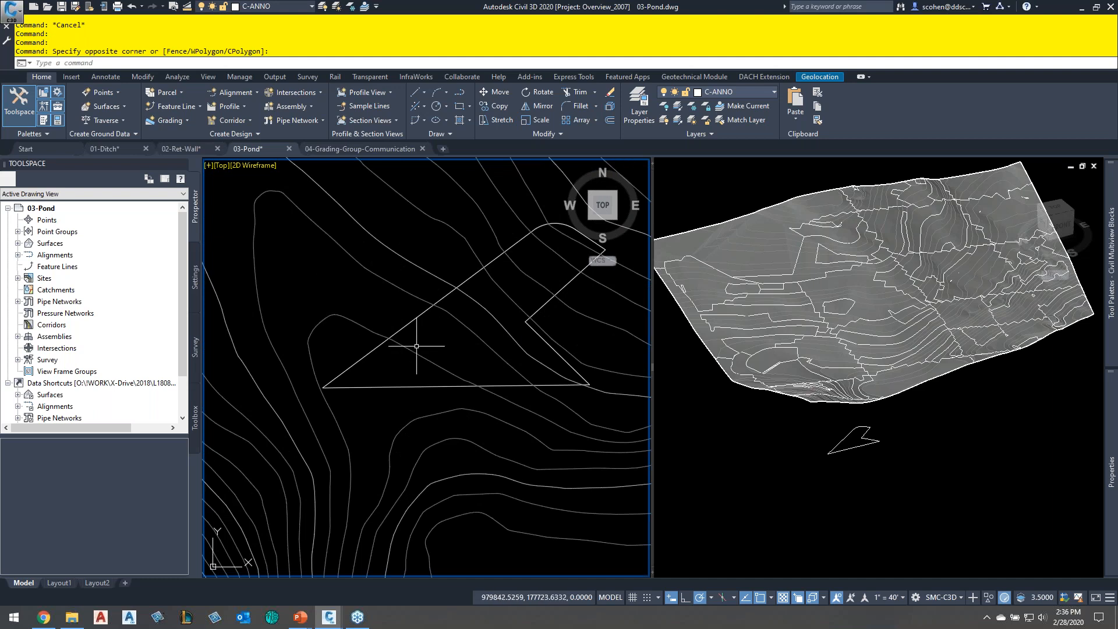
{"action": "middle_click_drag", "start_coordinate": [520, 305], "coordinate": [437, 324]}
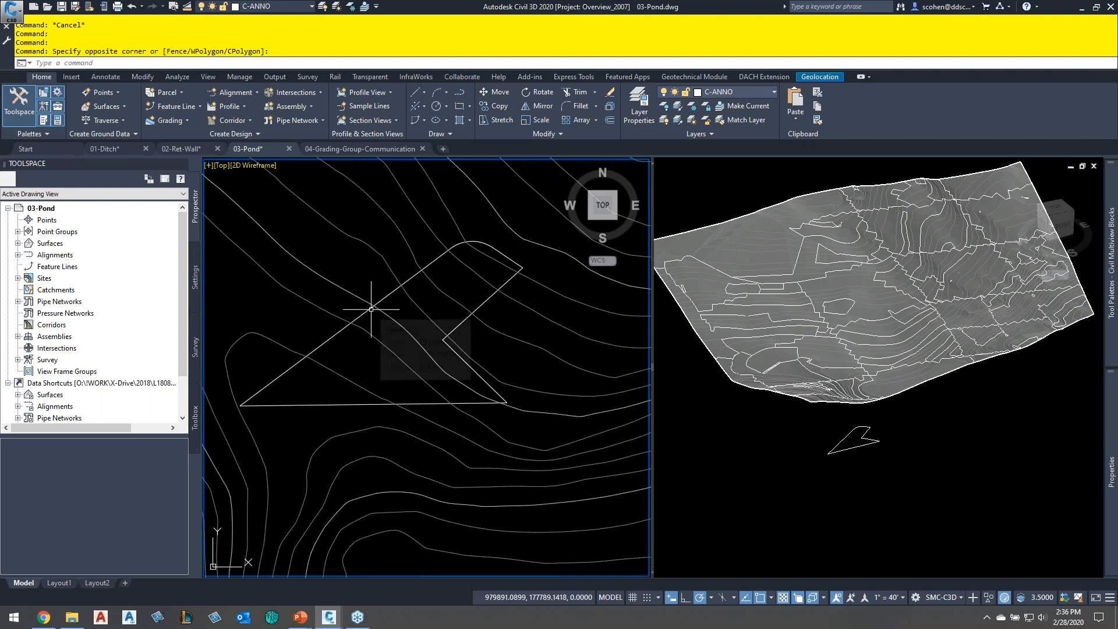
{"action": "mouse_move", "coordinate": [381, 325]}
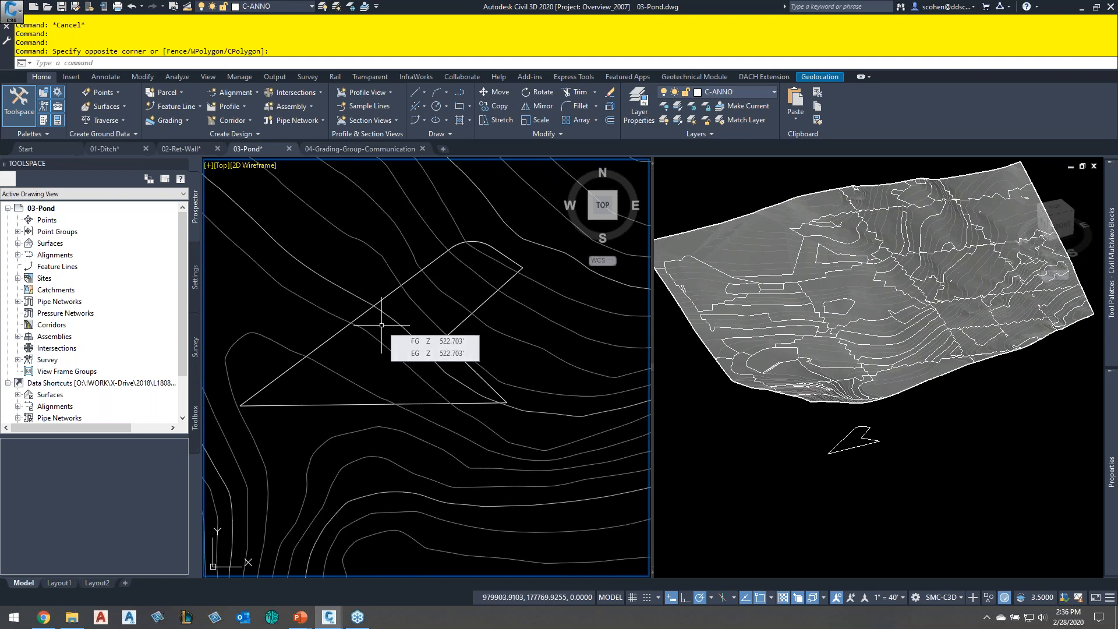
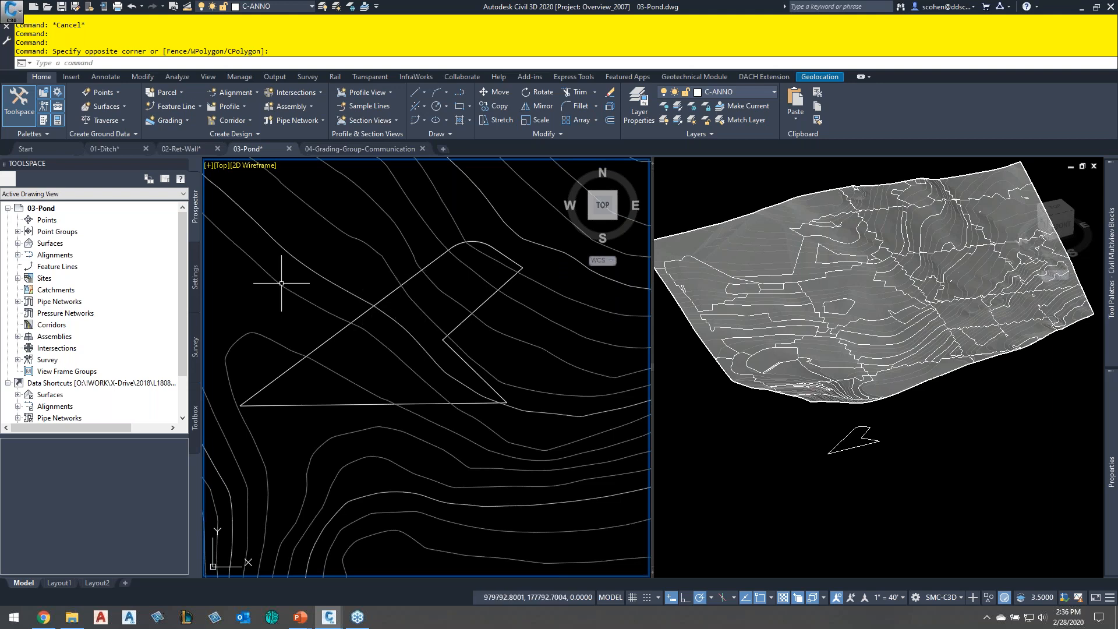
Convert the pond outline polyline into a feature line named Pond Top (530)
{"action": "left_click", "coordinate": [171, 107]}
{"action": "left_click", "coordinate": [204, 155]}
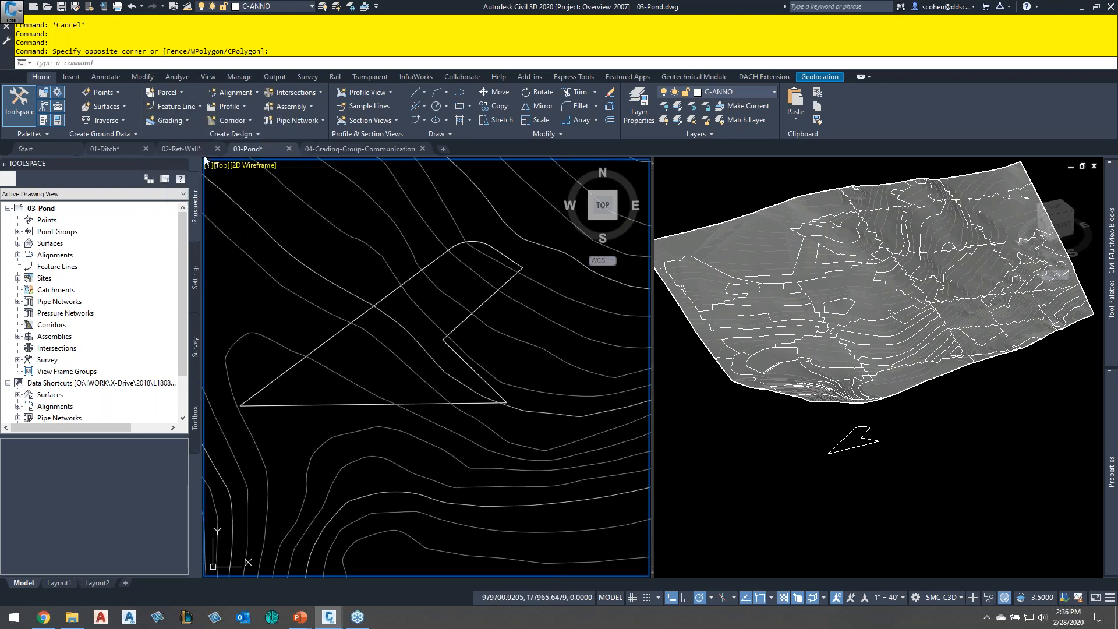
{"action": "left_click", "coordinate": [330, 336]}
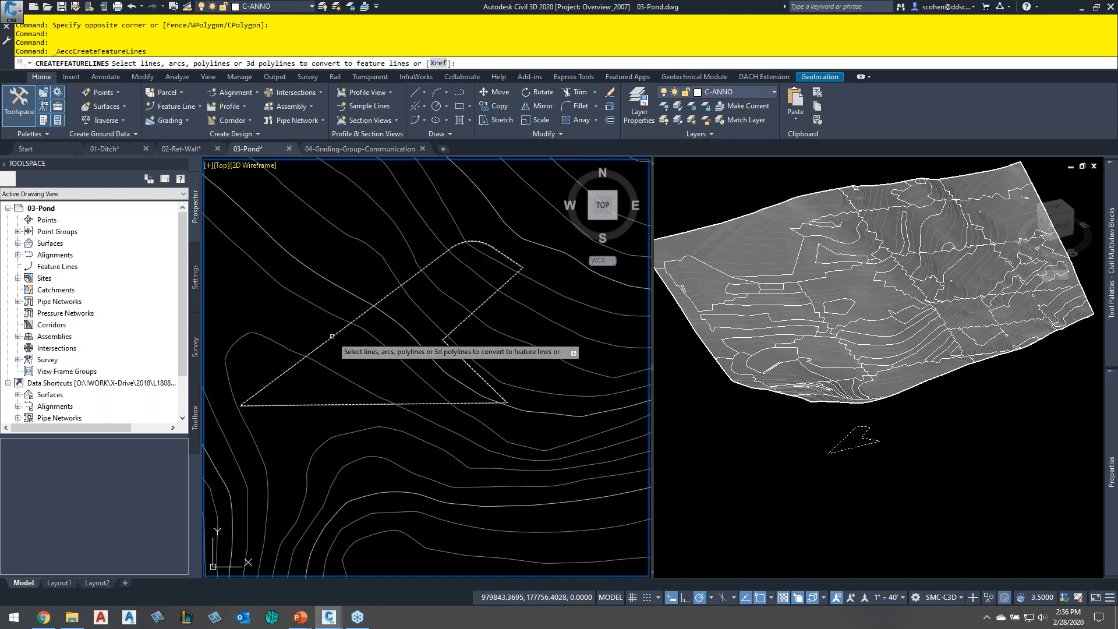
{"action": "key", "text": "Return"}
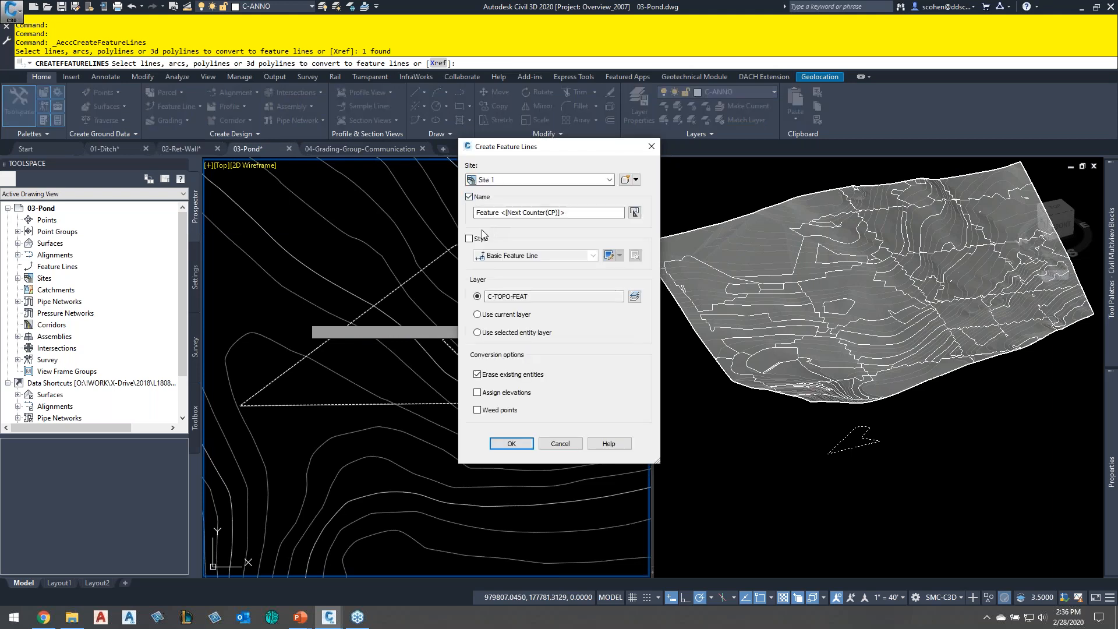
{"action": "double_click", "coordinate": [486, 213]}
{"action": "type", "text": "Pon"}
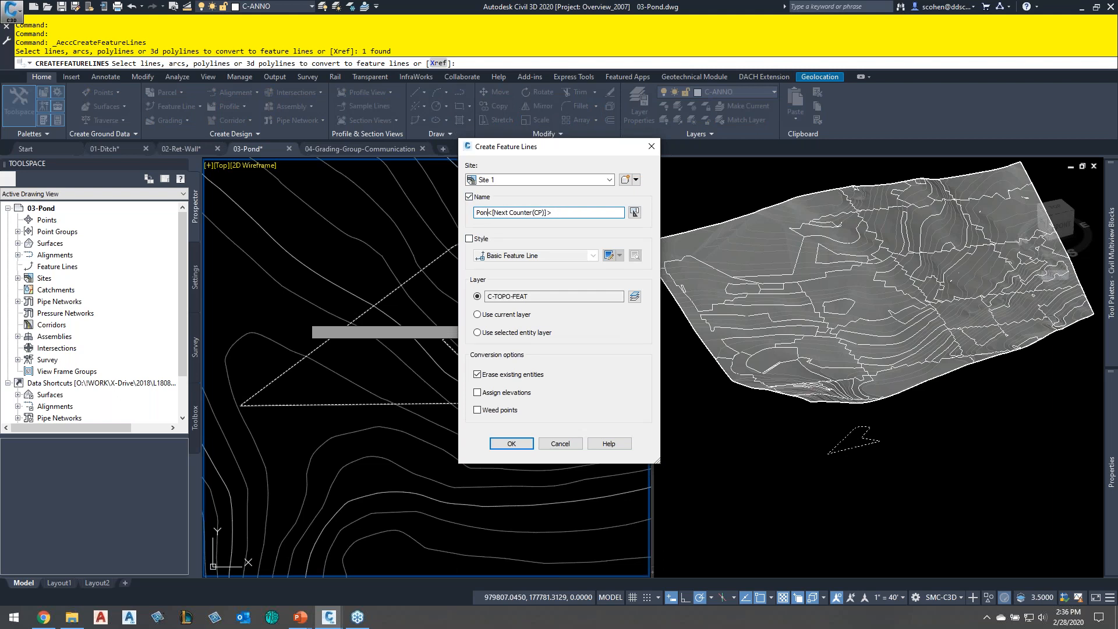
{"action": "type", "text": "d Top (530)"}
{"action": "key", "text": "Delete"}
{"action": "key", "text": "Delete"}
{"action": "key", "text": "Delete"}
{"action": "key", "text": "Delete"}
{"action": "key", "text": "Delete"}
{"action": "key", "text": "Delete"}
{"action": "key", "text": "Delete"}
{"action": "key", "text": "Delete"}
{"action": "key", "text": "Delete"}
{"action": "key", "text": "Delete"}
{"action": "key", "text": "Delete"}
{"action": "key", "text": "Delete"}
{"action": "key", "text": "Delete"}
{"action": "key", "text": "Delete"}
{"action": "key", "text": "Delete"}
{"action": "key", "text": "Delete"}
{"action": "key", "text": "Delete"}
Give the new feature line the Grading Ditch style and assign it a constant elevation of 530
{"action": "left_click", "coordinate": [481, 239]}
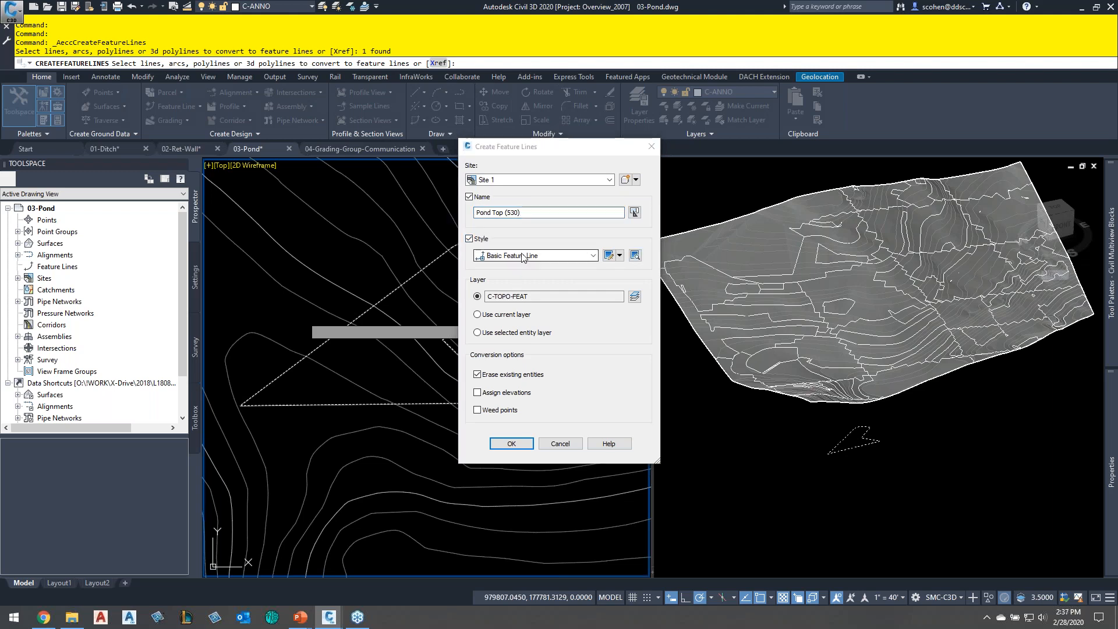
{"action": "left_click", "coordinate": [518, 258]}
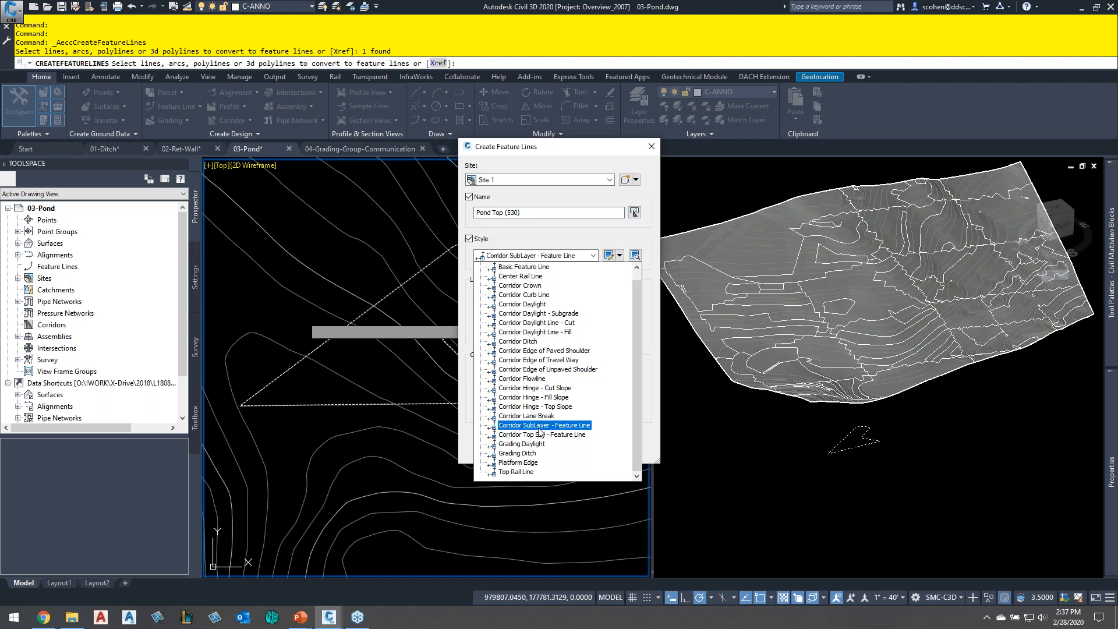
{"action": "left_click", "coordinate": [517, 453]}
{"action": "left_click", "coordinate": [498, 390]}
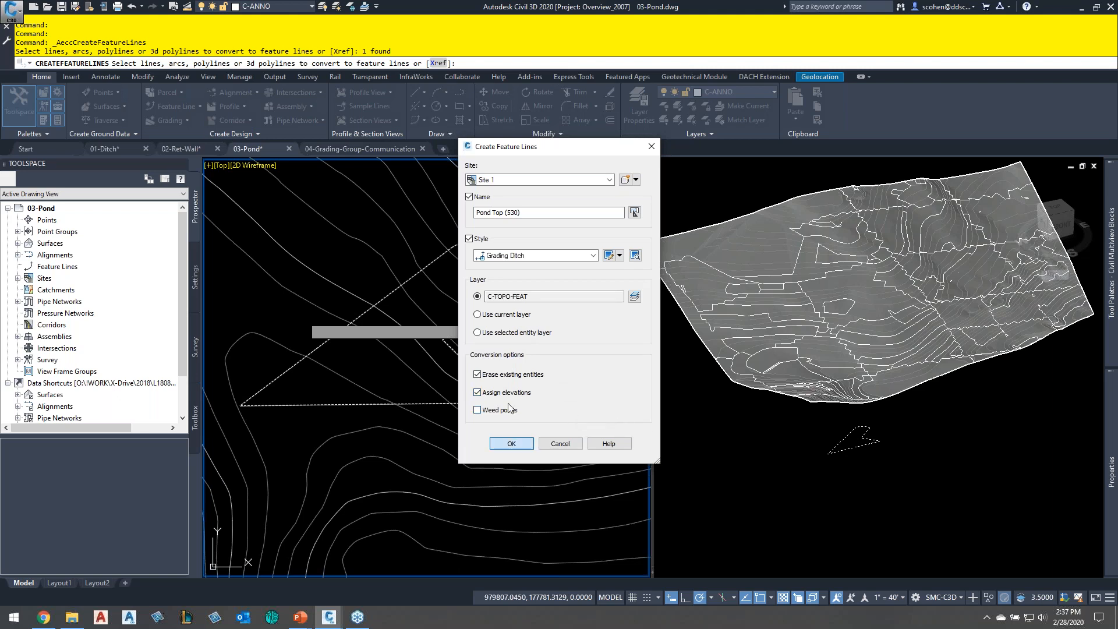
{"action": "left_click", "coordinate": [511, 443]}
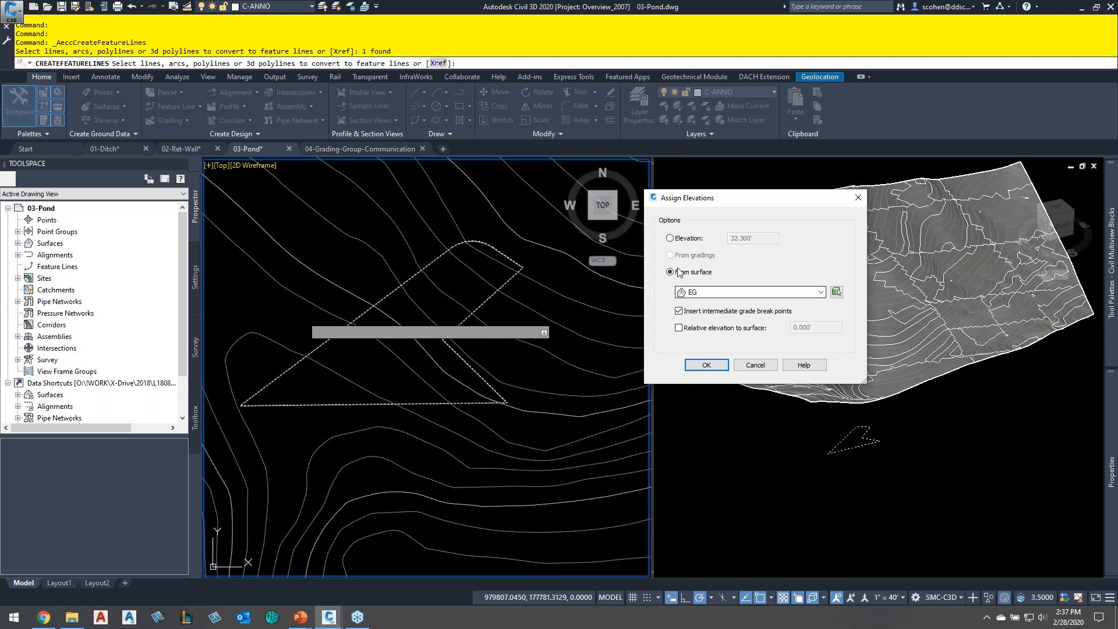
{"action": "left_click", "coordinate": [680, 239]}
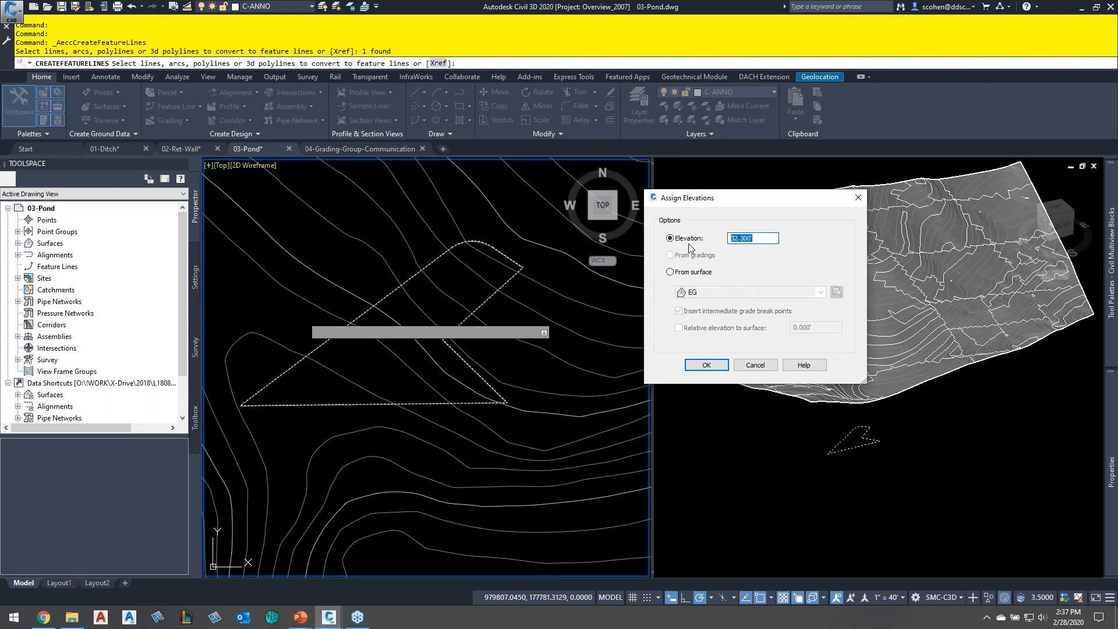
{"action": "type", "text": "53"}
{"action": "left_click", "coordinate": [706, 365]}
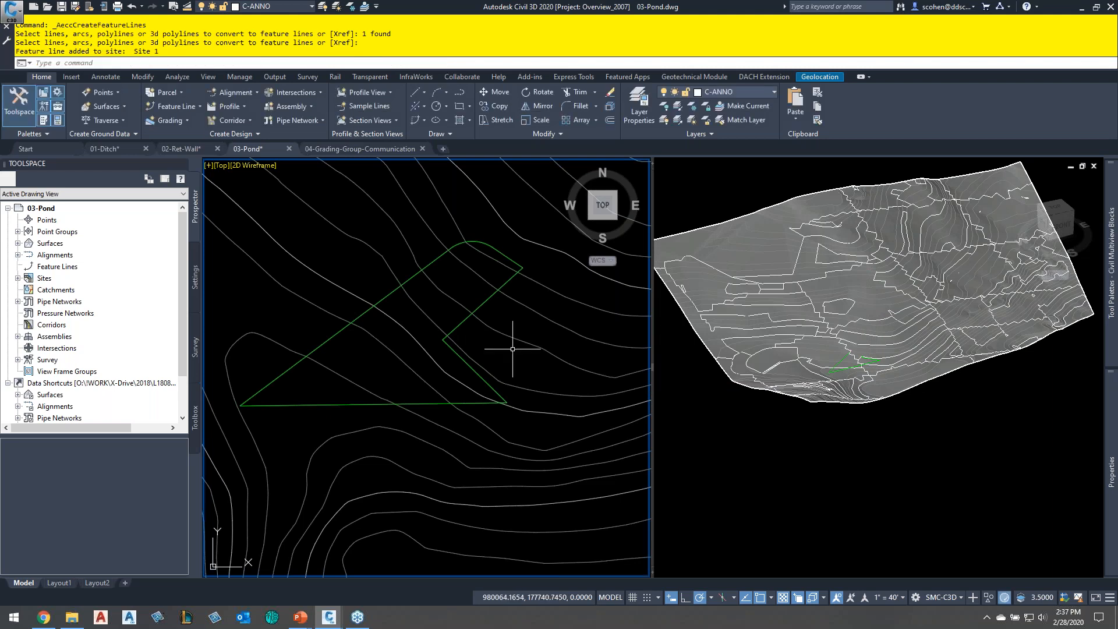
Fillet the corners of the pond feature line with a 25' radius
{"action": "left_click", "coordinate": [839, 347]}
{"action": "scroll", "coordinate": [867, 383], "scroll_direction": "up", "scroll_amount": 3}
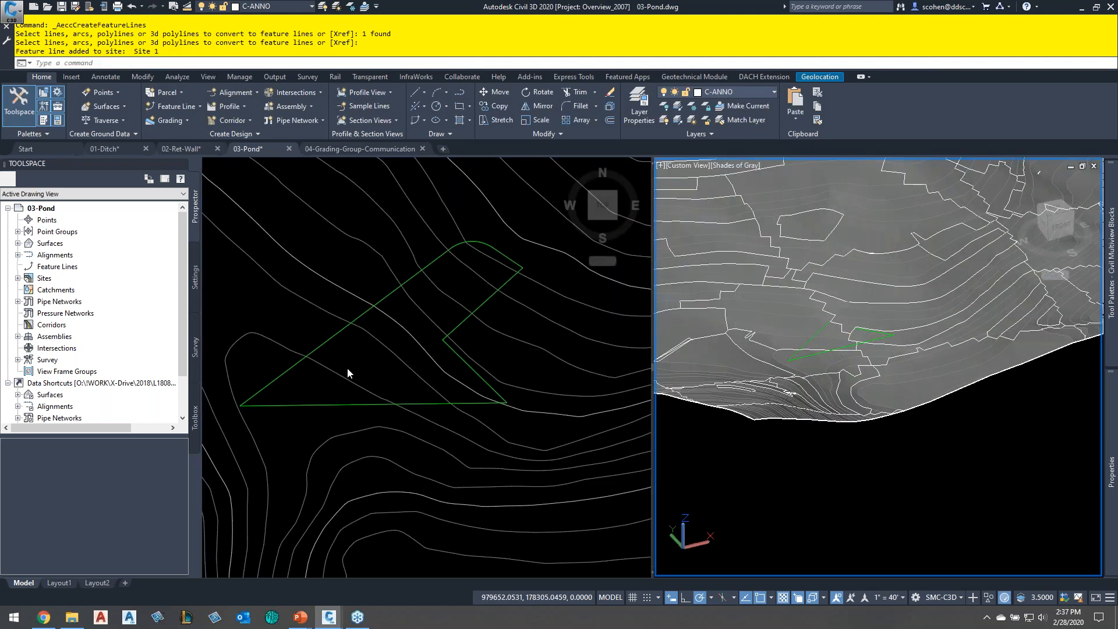
{"action": "left_click", "coordinate": [346, 368]}
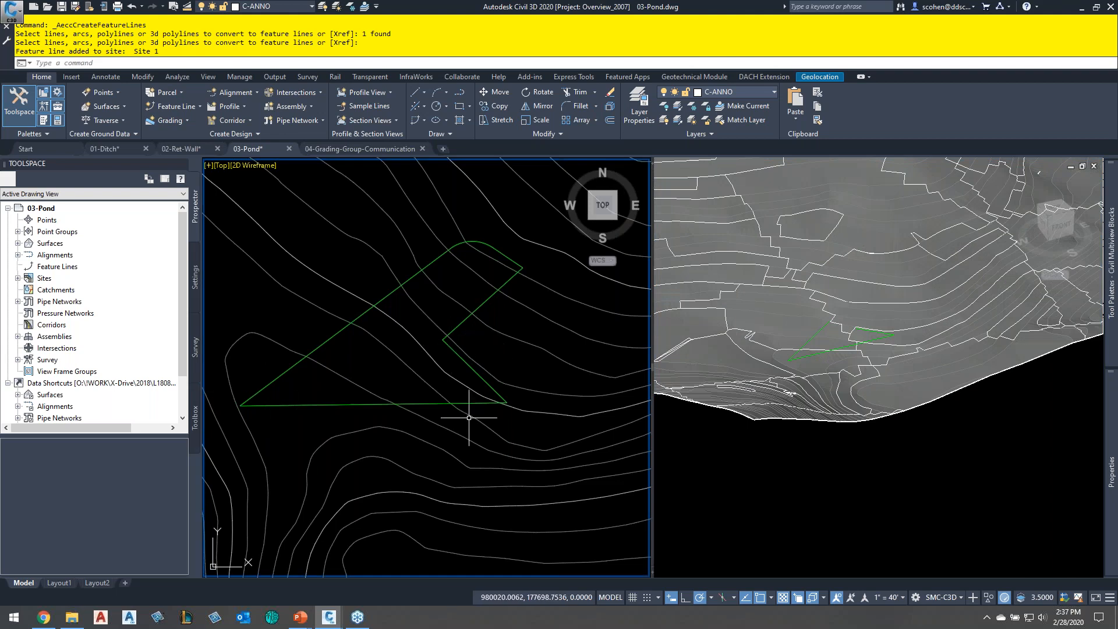
{"action": "left_click", "coordinate": [330, 340]}
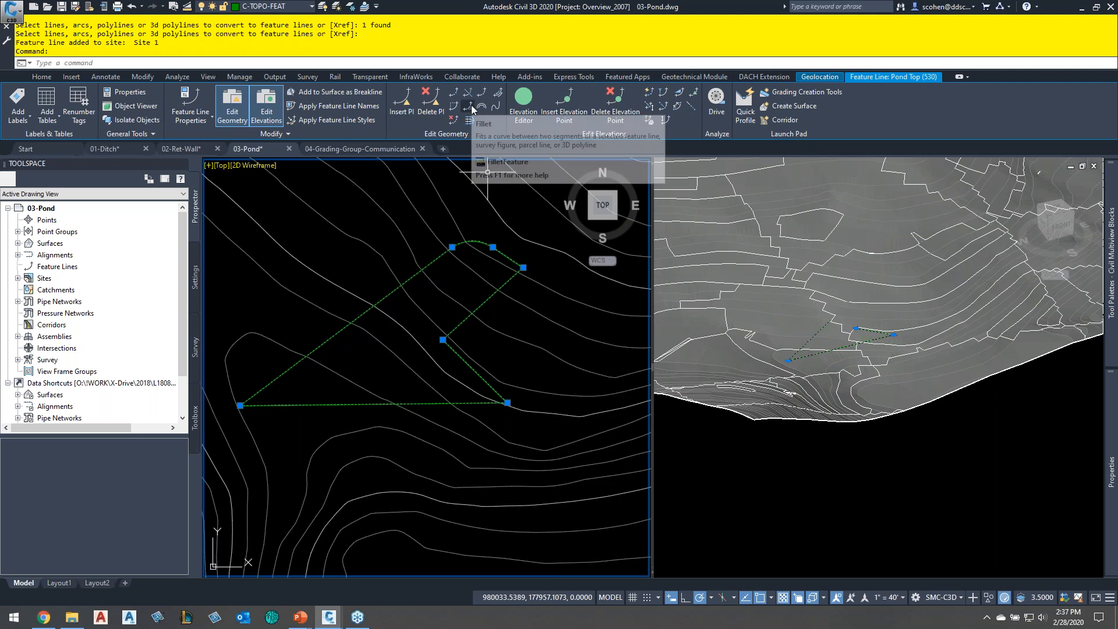
{"action": "key", "text": "Escape"}
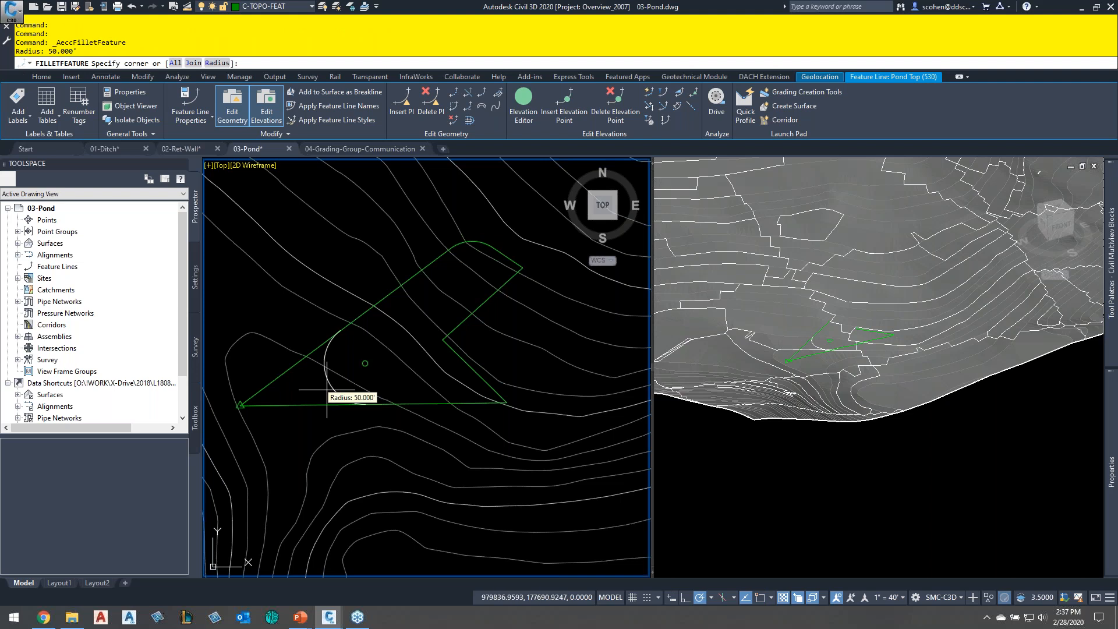
{"action": "left_click", "coordinate": [217, 63]}
{"action": "left_click", "coordinate": [218, 63]}
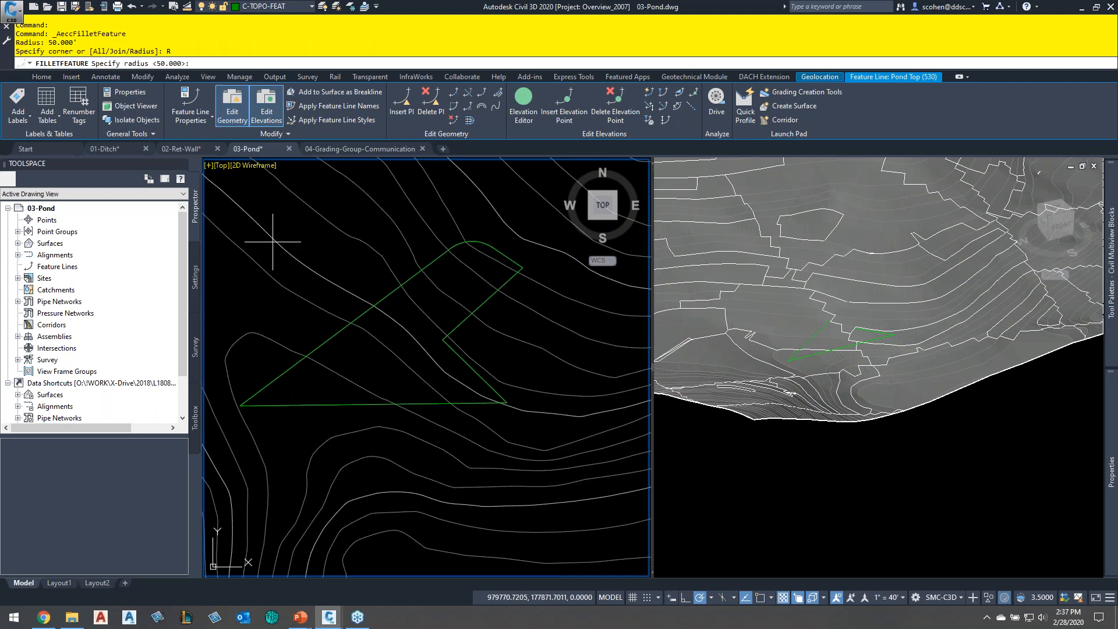
{"action": "type", "text": "25"}
{"action": "key", "text": "Return"}
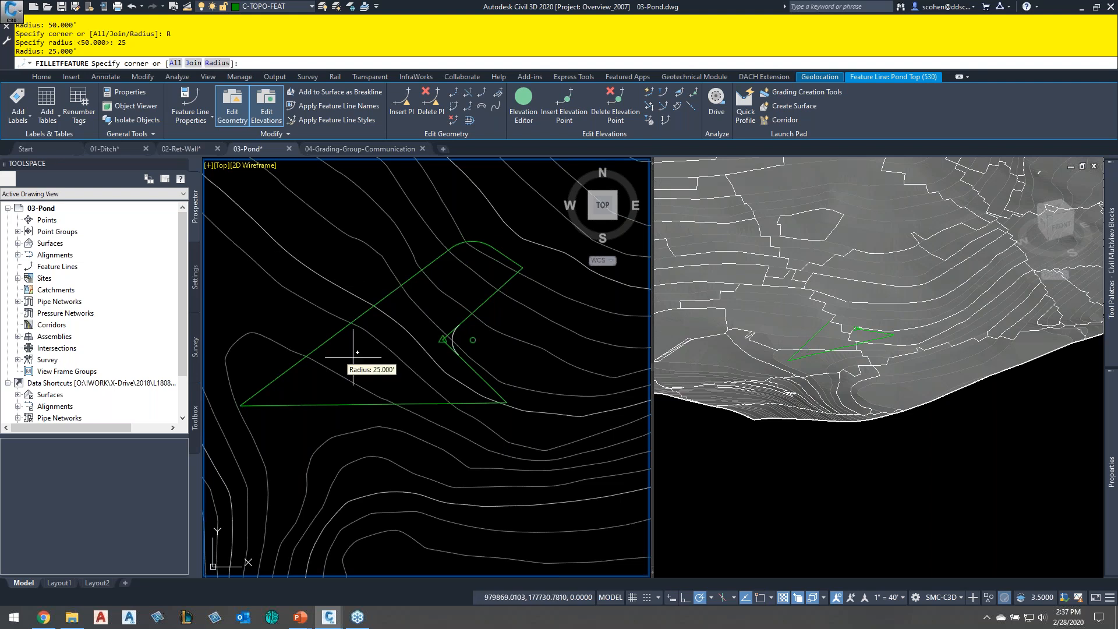
{"action": "left_click", "coordinate": [307, 379]}
{"action": "left_click", "coordinate": [473, 385]}
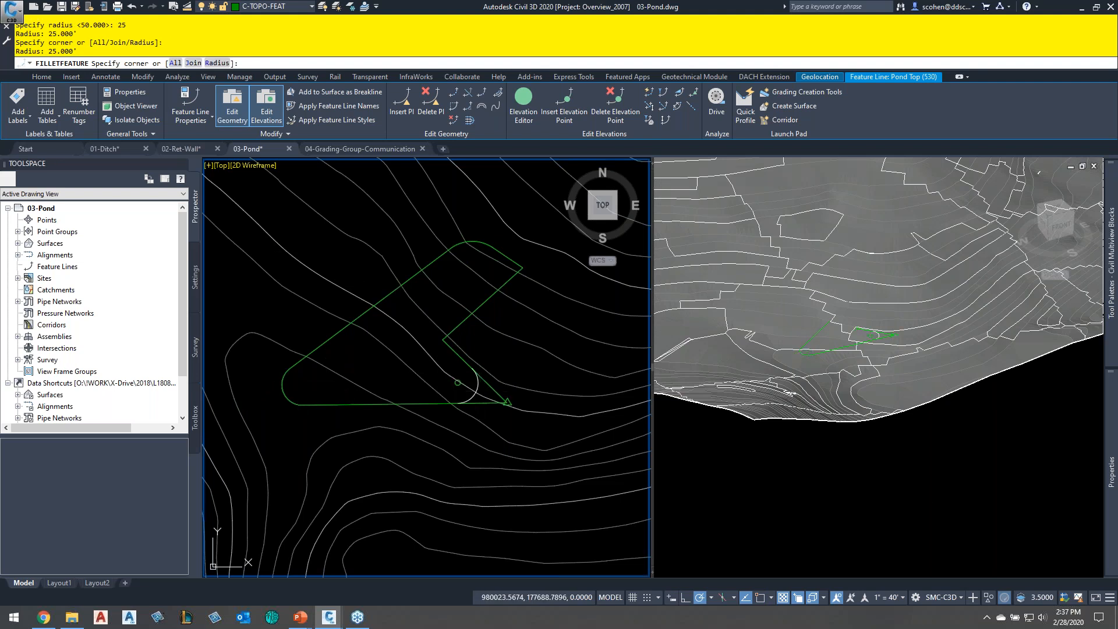
{"action": "left_click", "coordinate": [413, 348]}
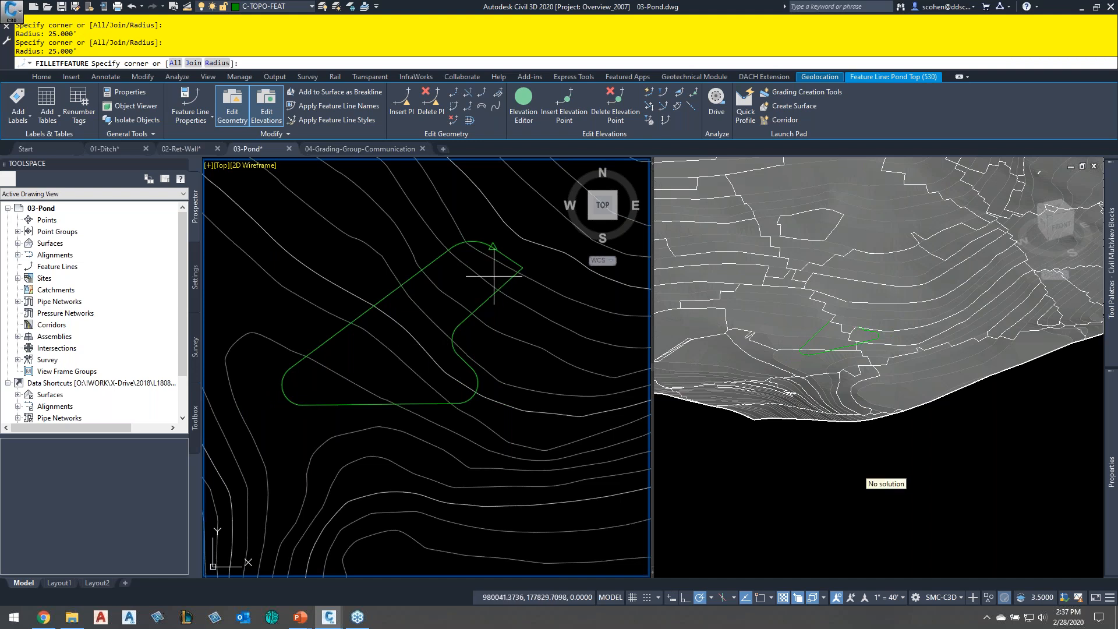
{"action": "left_click", "coordinate": [516, 266]}
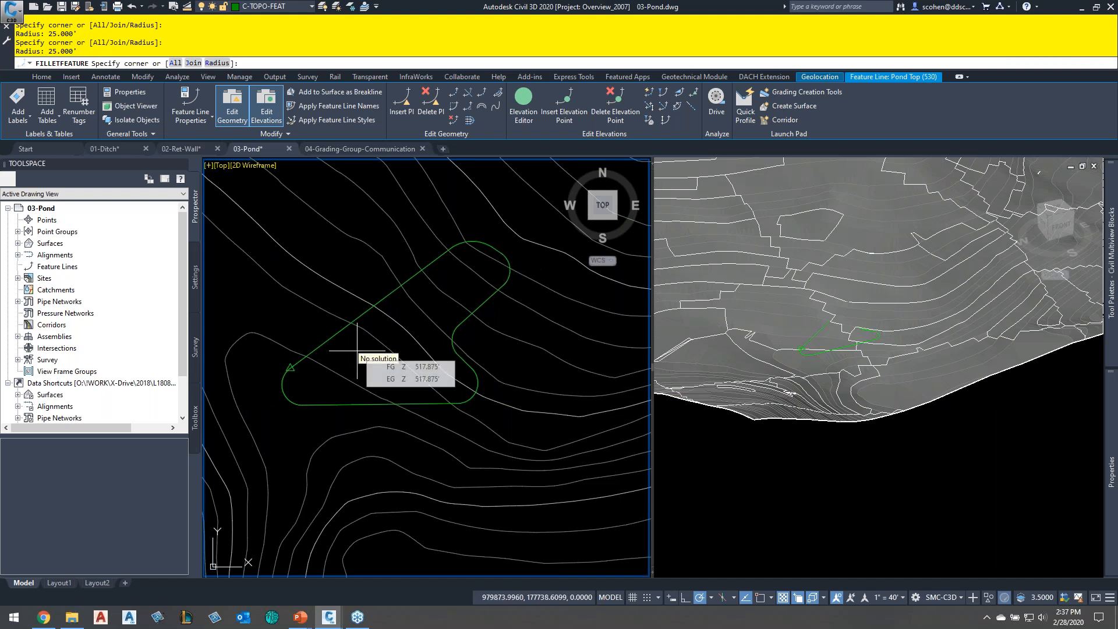
{"action": "left_click", "coordinate": [395, 287]}
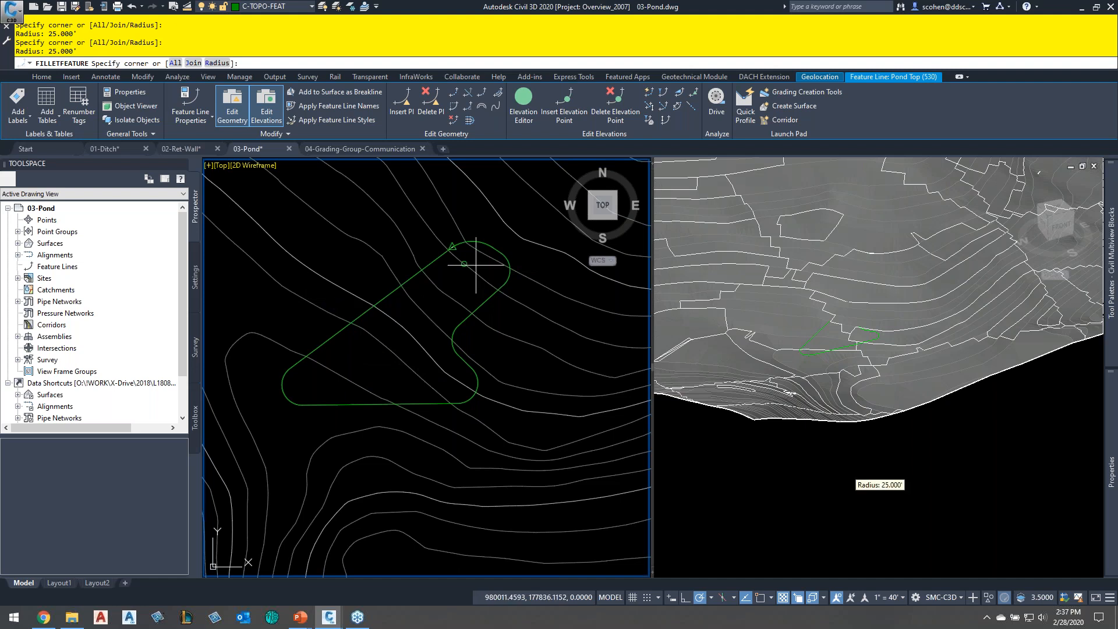
{"action": "left_click", "coordinate": [476, 264]}
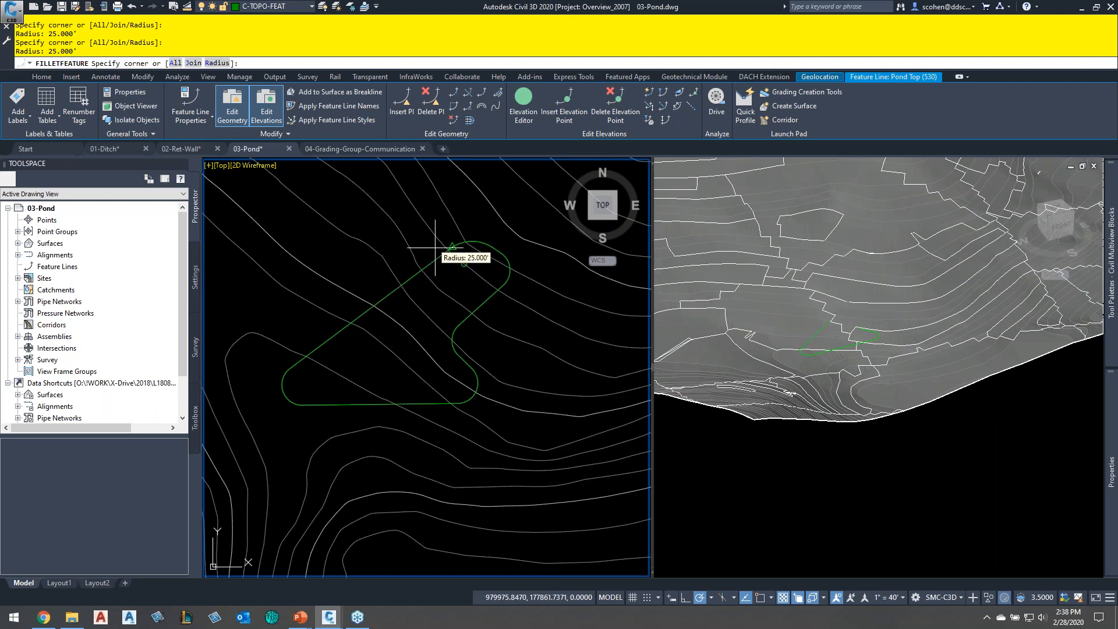
{"action": "key", "text": "Escape"}
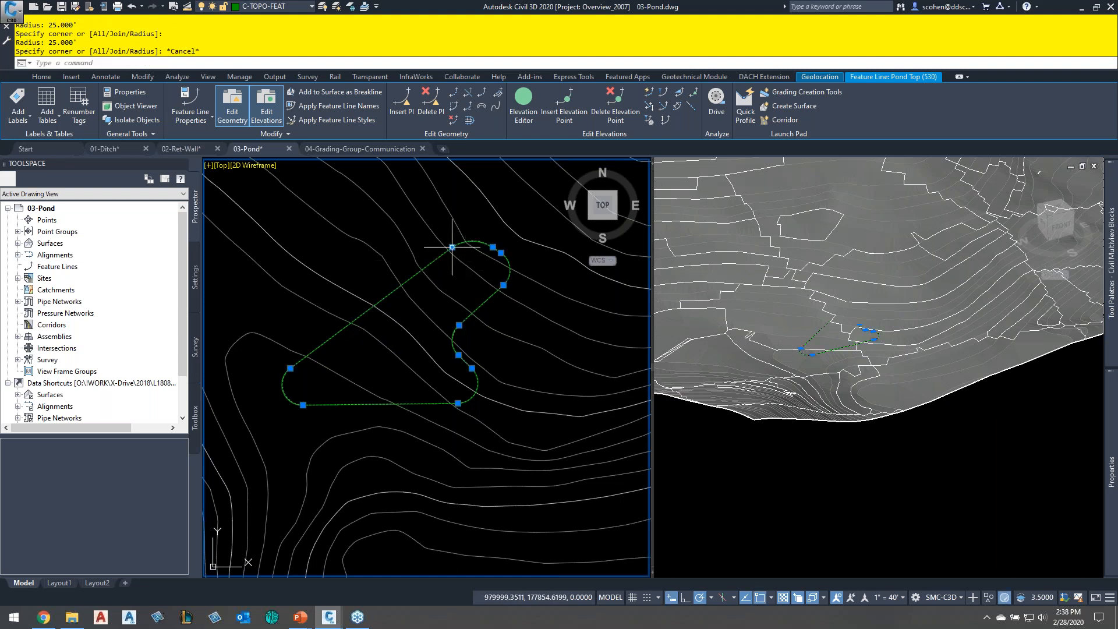
Try to set the radius of the fillet curve at the pond's top corner to 0
{"action": "left_click", "coordinate": [452, 247]}
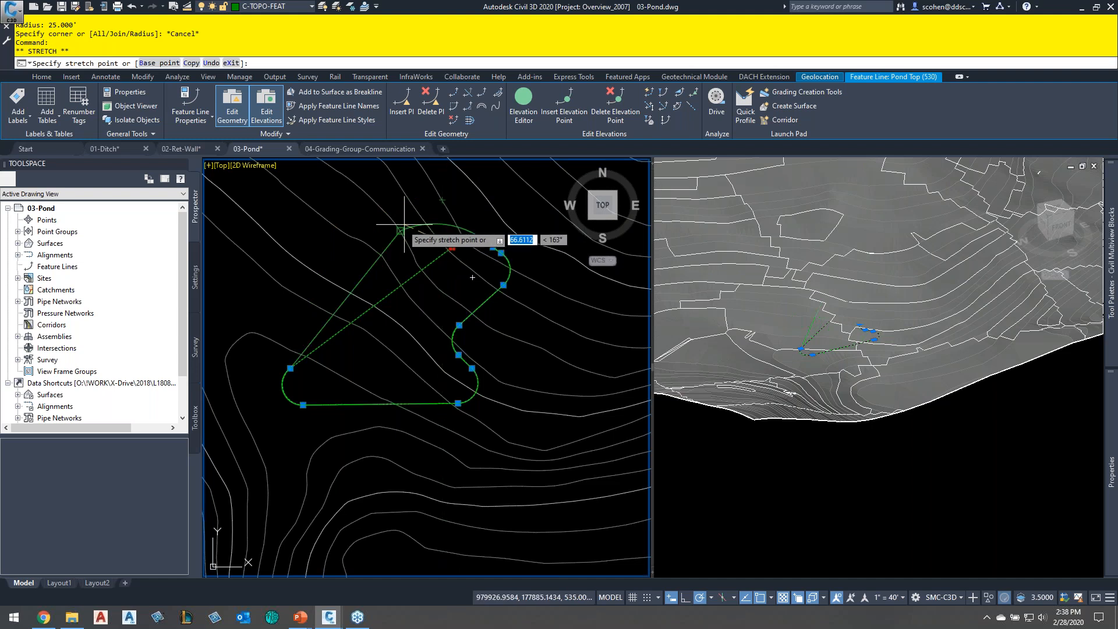
{"action": "key", "text": "Escape"}
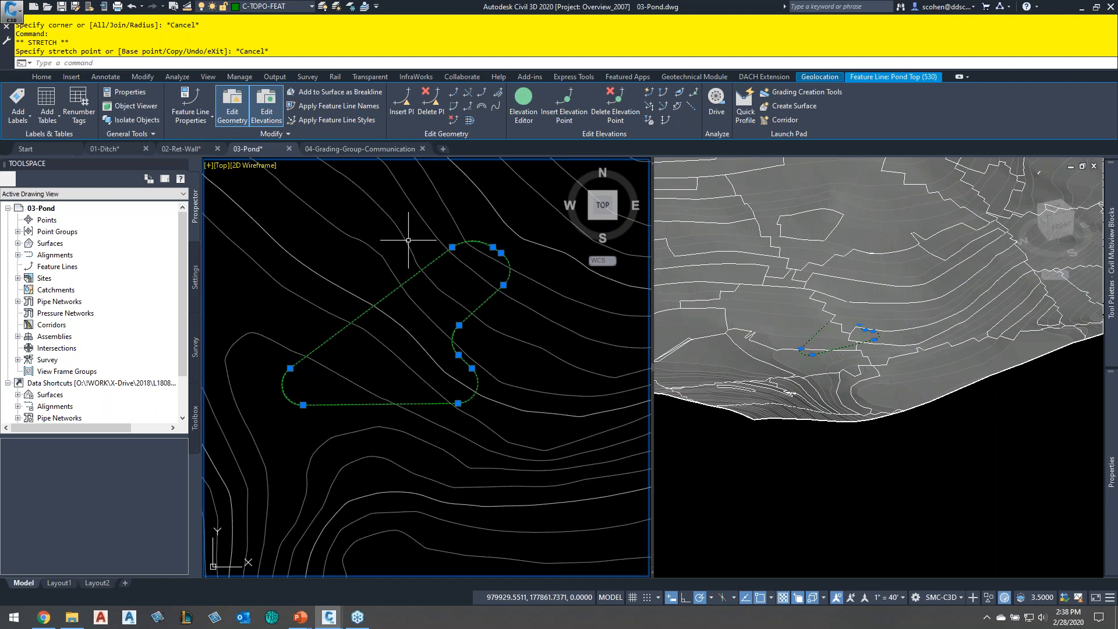
{"action": "left_click", "coordinate": [454, 107]}
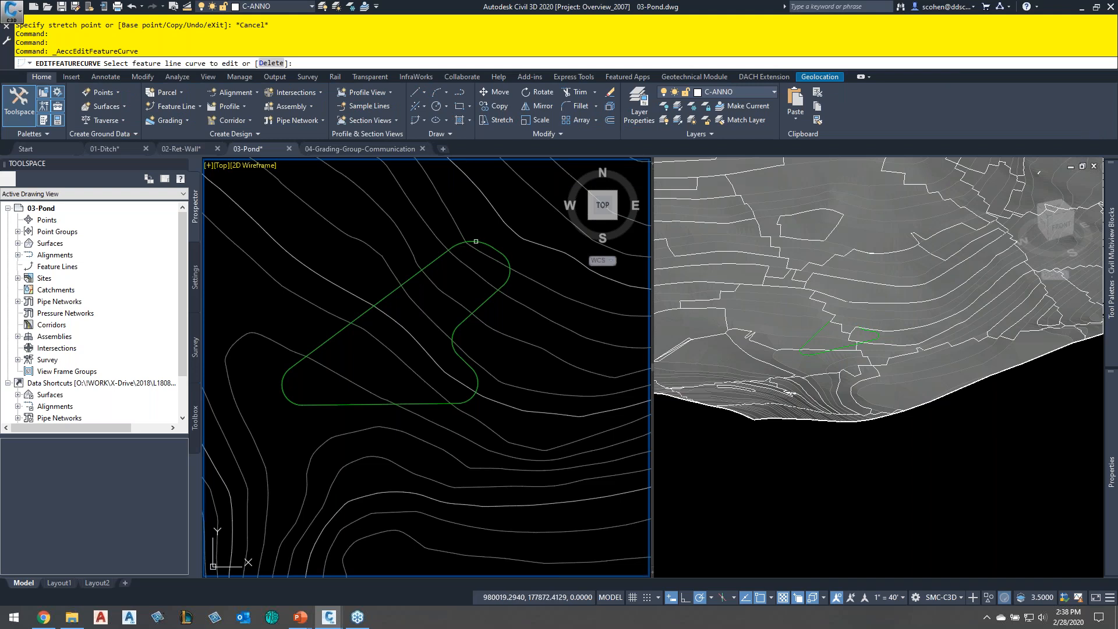
{"action": "left_click", "coordinate": [492, 248]}
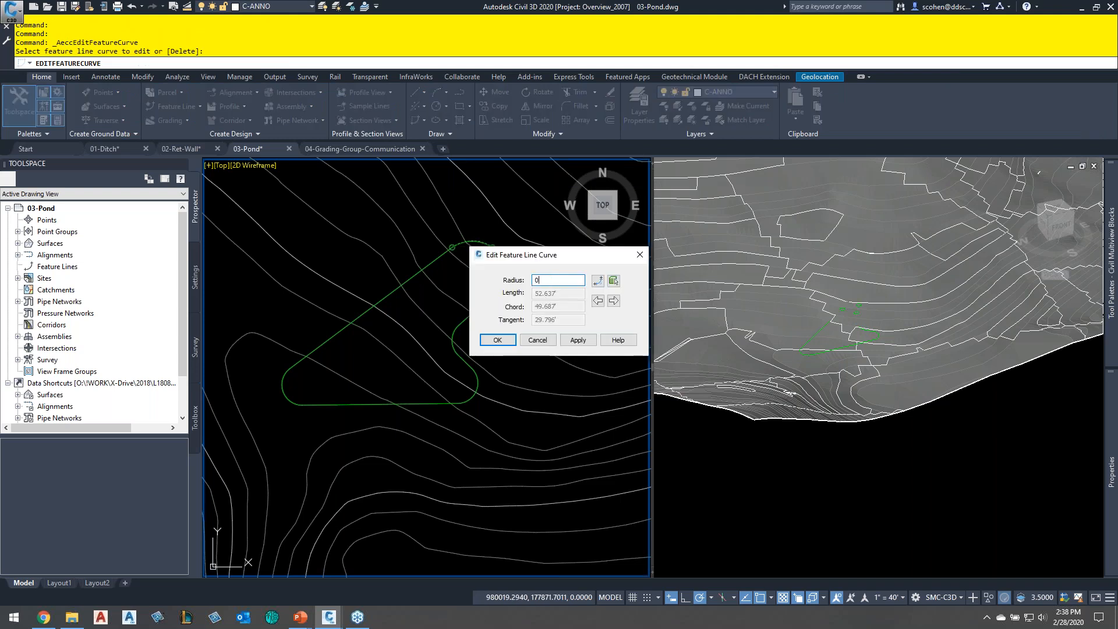
{"action": "left_click", "coordinate": [577, 340]}
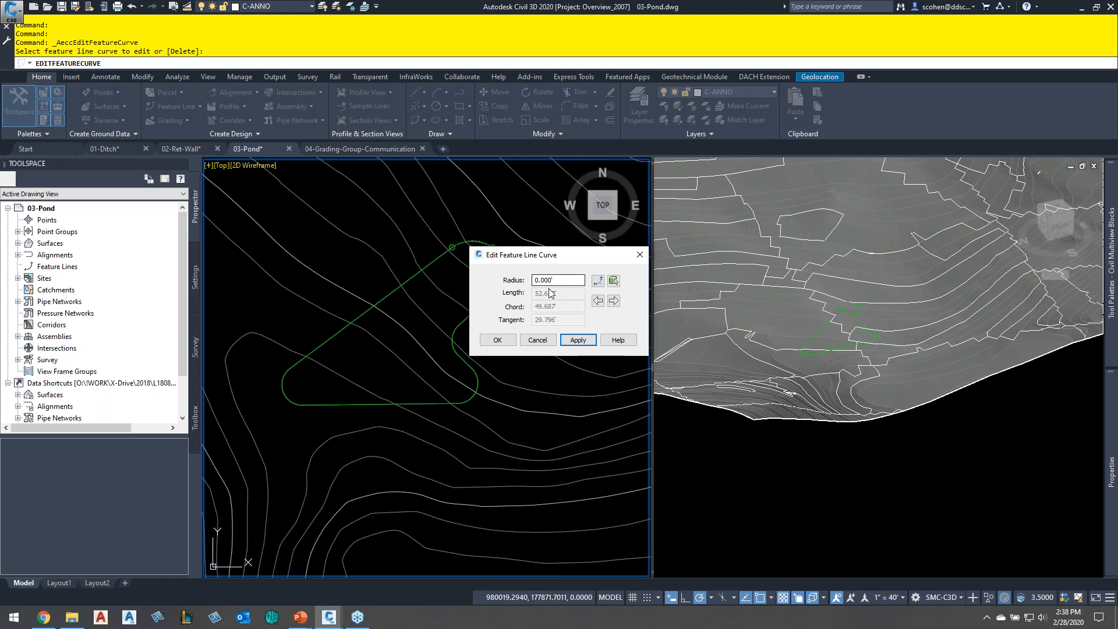
{"action": "left_click", "coordinate": [537, 339]}
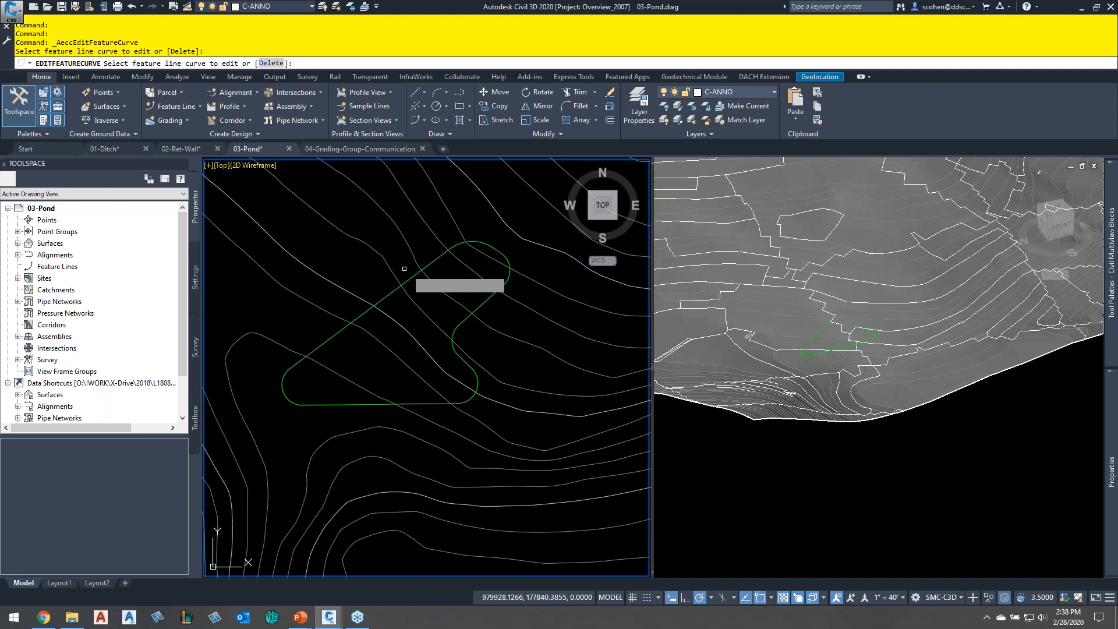
Delete the fillet curves at the top, upper-right and lower-left corners of the pond feature line
{"action": "type", "text": "d"}
{"action": "key", "text": "Return"}
{"action": "left_click", "coordinate": [504, 243]}
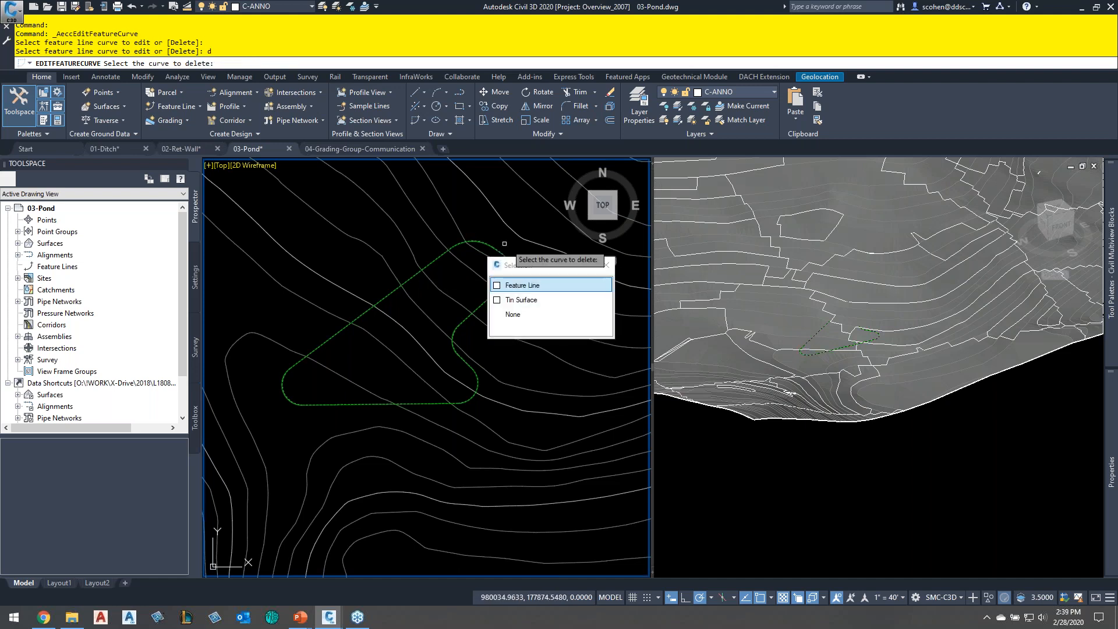
{"action": "left_click", "coordinate": [522, 285]}
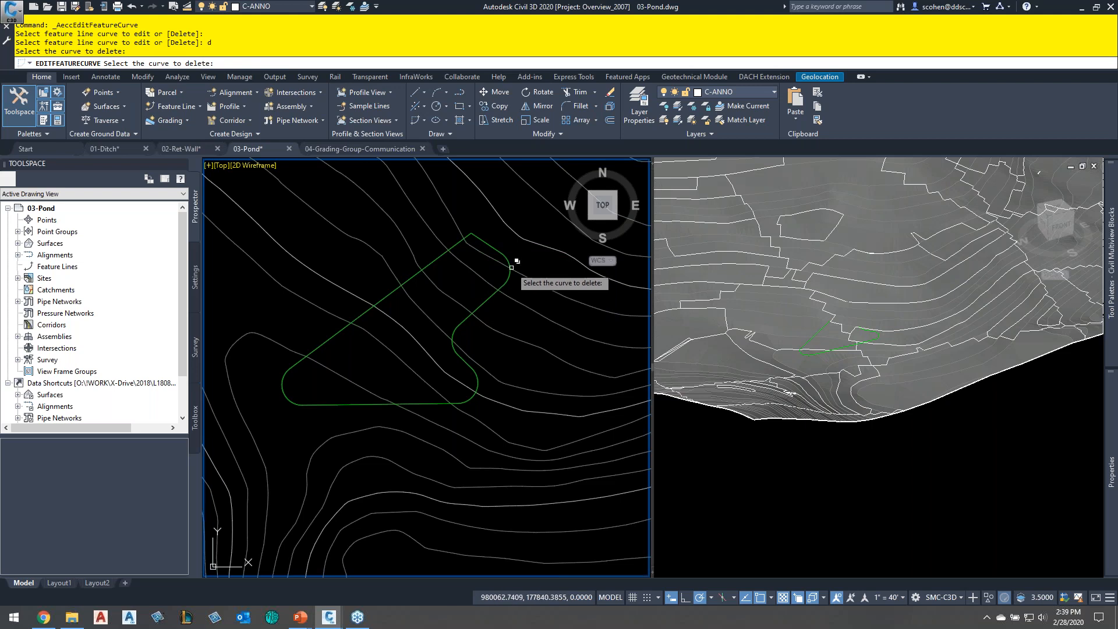
{"action": "left_click", "coordinate": [510, 269]}
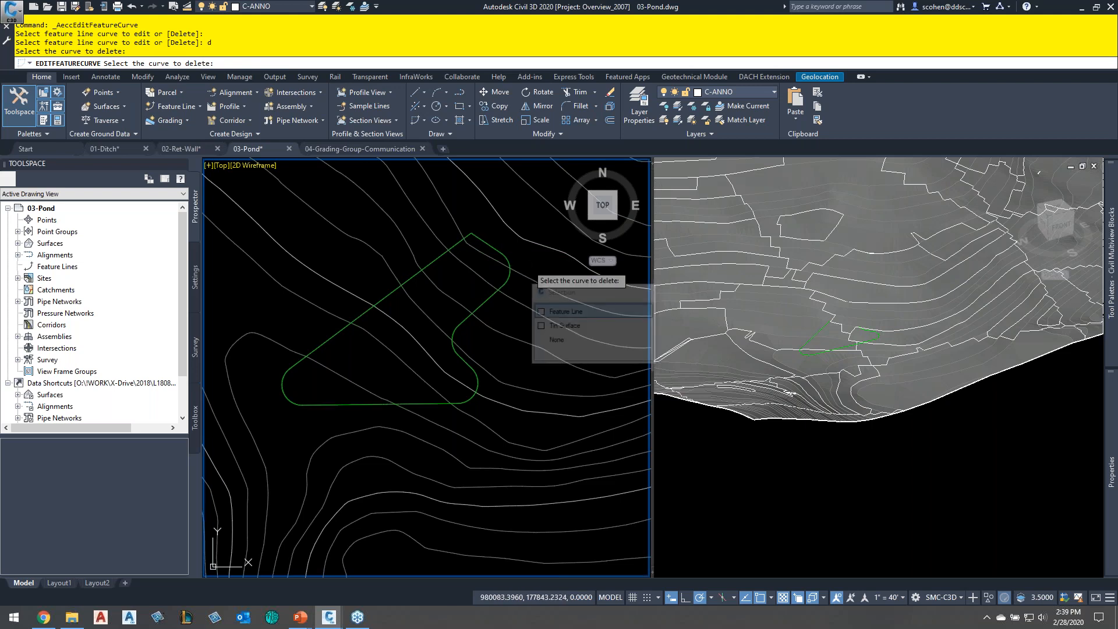
{"action": "left_click", "coordinate": [561, 311]}
{"action": "left_click", "coordinate": [289, 399]}
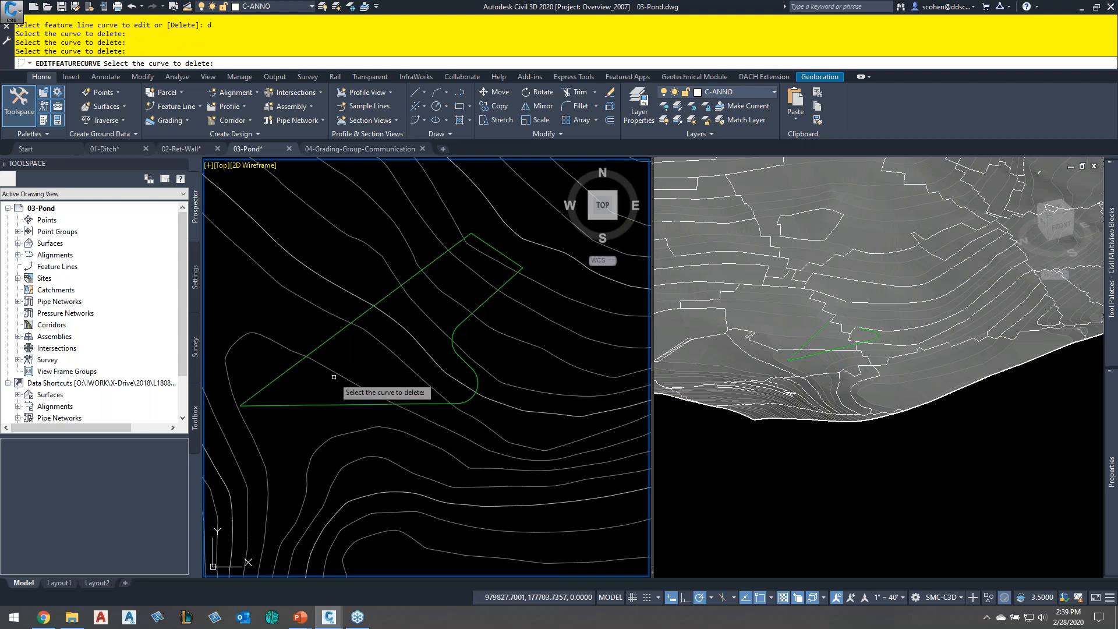
{"action": "key", "text": "Escape"}
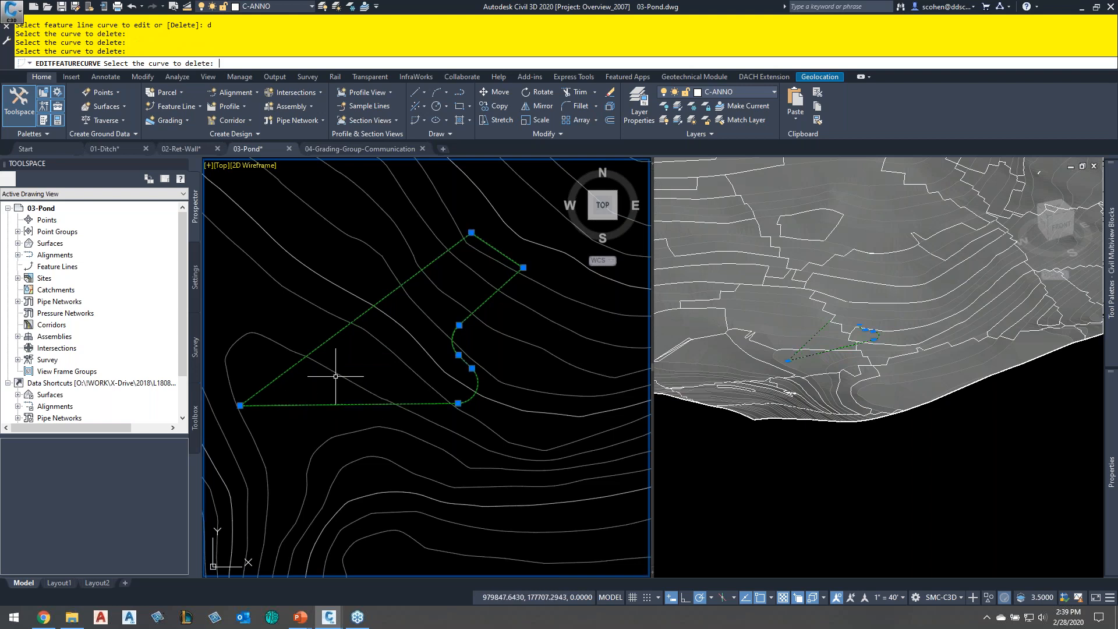
Stretch the pond feature line's top vertex farther up and to the left to extend that corner
{"action": "key", "text": "Return"}
{"action": "left_click", "coordinate": [472, 232]}
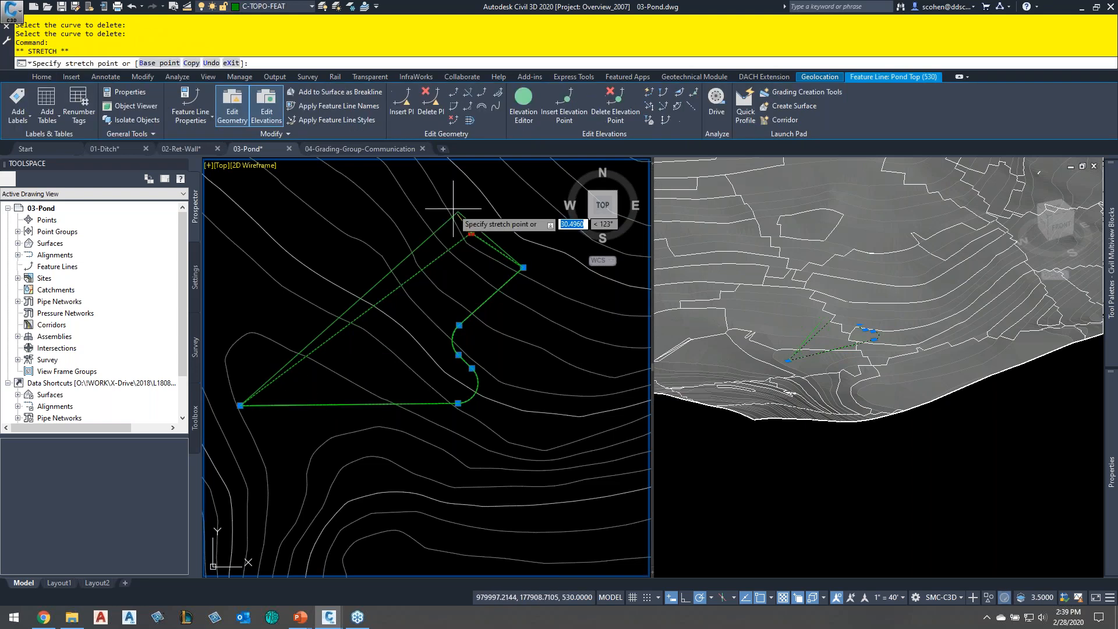
{"action": "scroll", "coordinate": [465, 234], "scroll_direction": "up", "scroll_amount": 5}
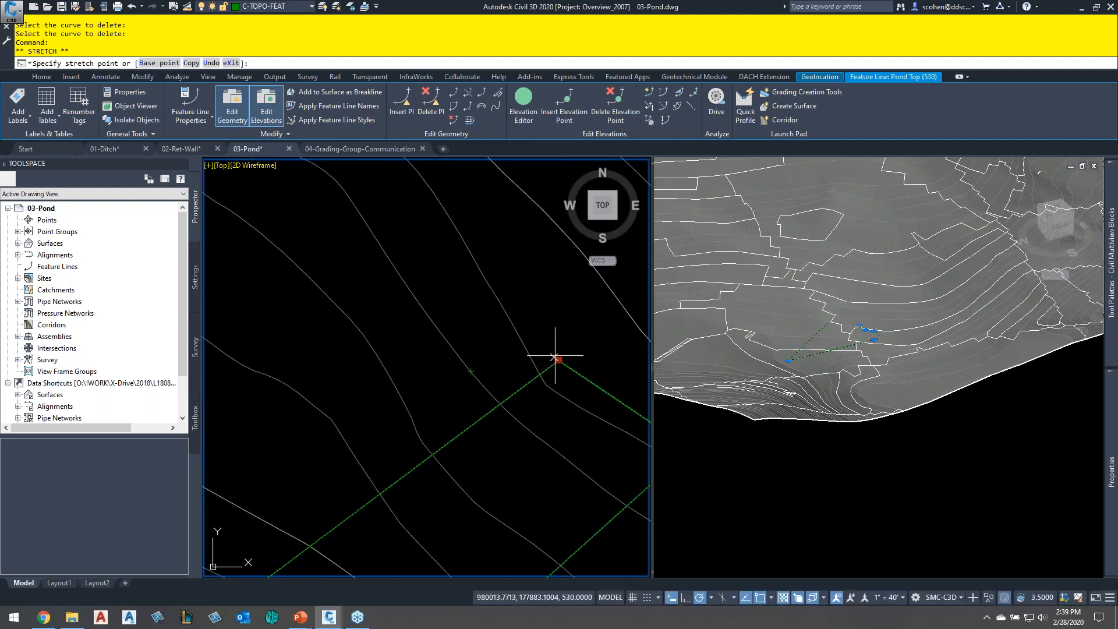
{"action": "left_click", "coordinate": [434, 276]}
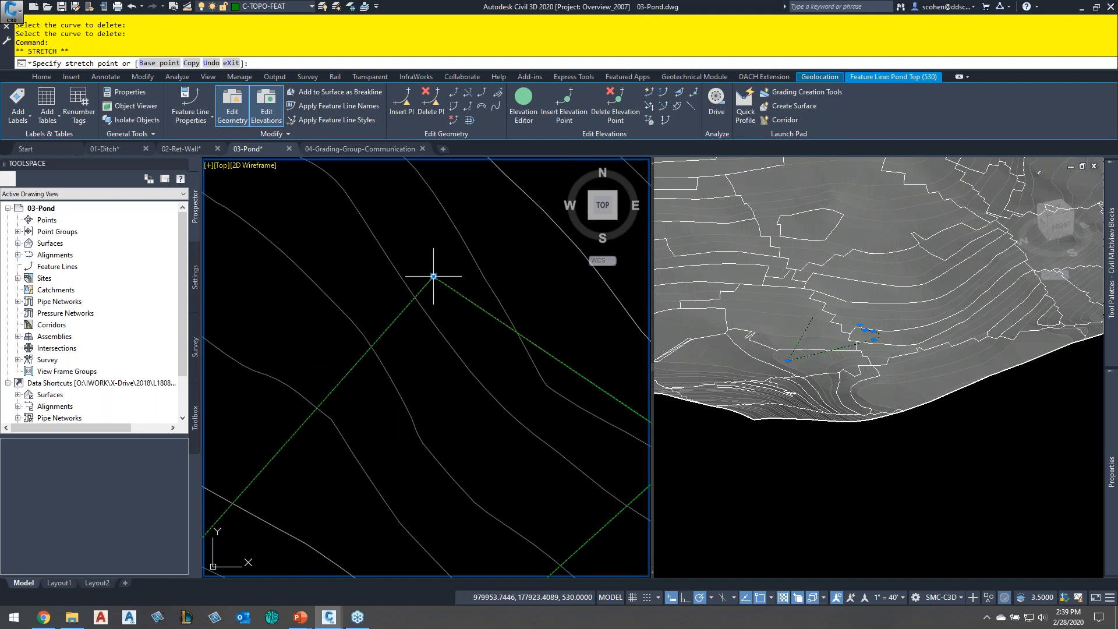
{"action": "middle_click_drag", "start_coordinate": [357, 465], "coordinate": [513, 375]}
{"action": "scroll", "coordinate": [513, 376], "scroll_direction": "down", "scroll_amount": 3}
{"action": "scroll", "coordinate": [432, 460], "scroll_direction": "up", "scroll_amount": 2}
{"action": "middle_click_drag", "start_coordinate": [645, 341], "coordinate": [502, 390]}
{"action": "middle_click_drag", "start_coordinate": [564, 362], "coordinate": [411, 419]}
{"action": "middle_click_drag", "start_coordinate": [296, 346], "coordinate": [378, 332]}
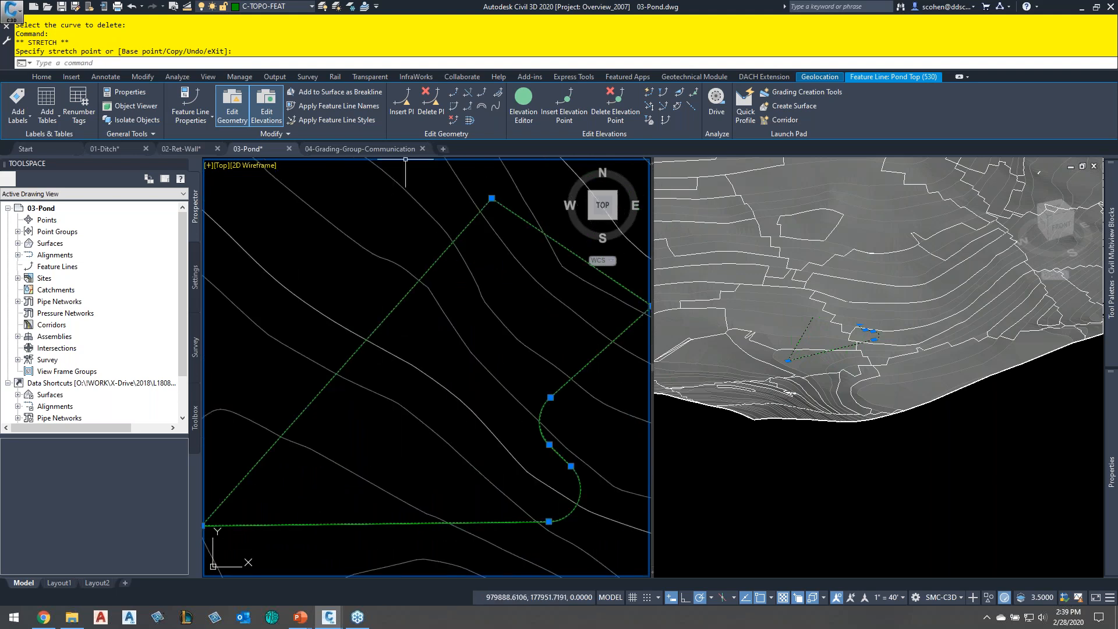
{"action": "key", "text": "Escape"}
Fillet the top, upper-right and lower-left corners of the pond feature line with a 25' radius
{"action": "left_click", "coordinate": [508, 237]}
{"action": "left_click", "coordinate": [617, 309]}
{"action": "left_click", "coordinate": [224, 504]}
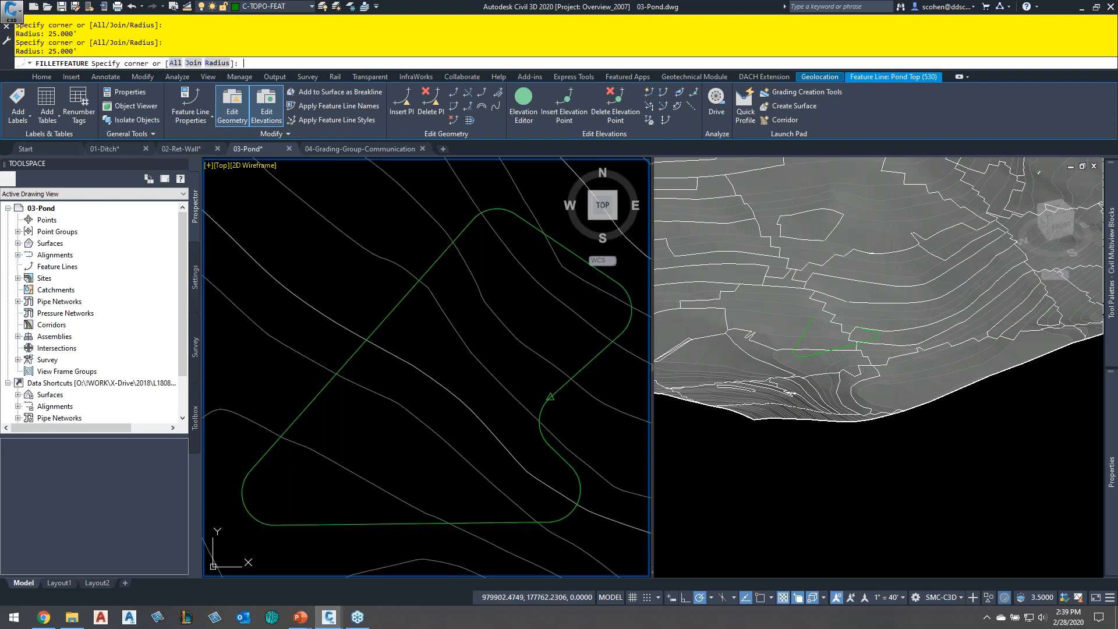
{"action": "key", "text": "Return"}
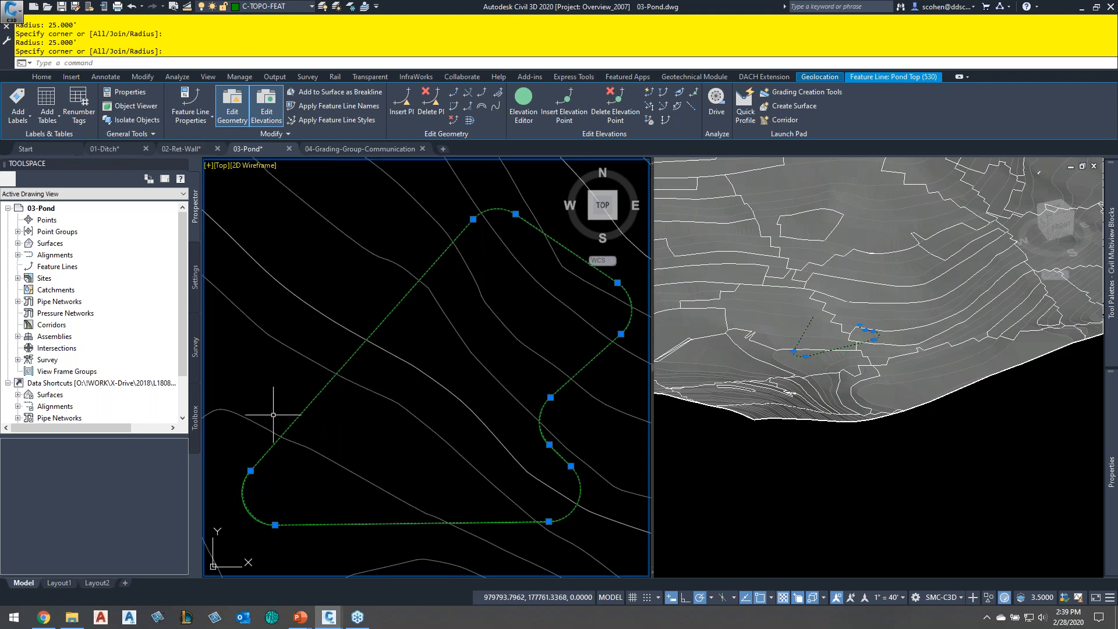
{"action": "left_click", "coordinate": [250, 470], "text": "shift"}
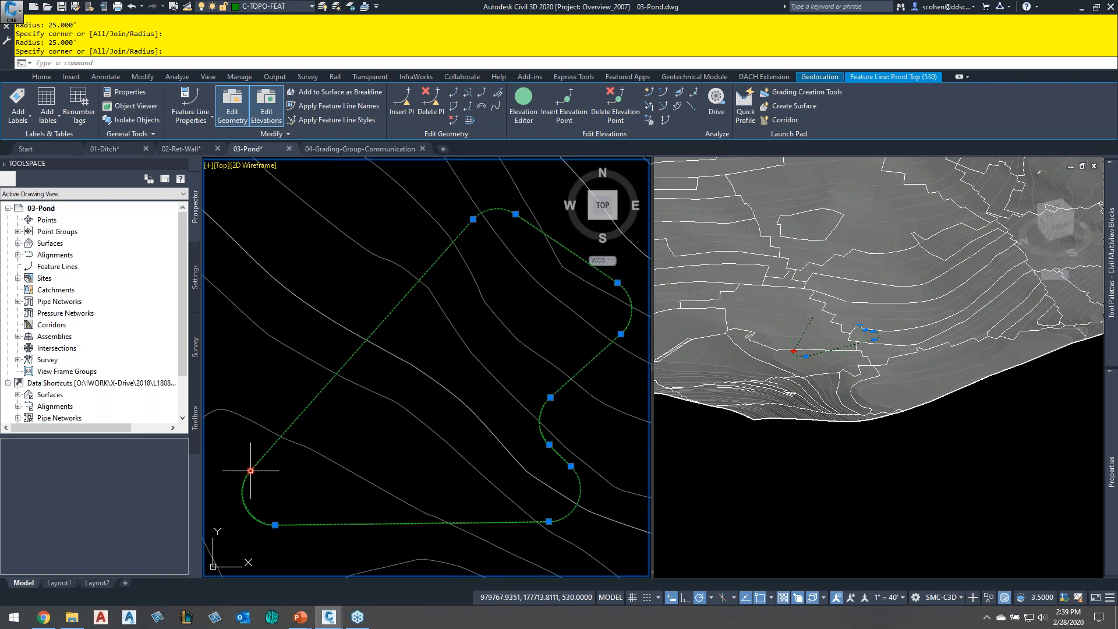
{"action": "left_click", "coordinate": [473, 219], "text": "shift"}
{"action": "left_click", "coordinate": [515, 213], "text": "shift"}
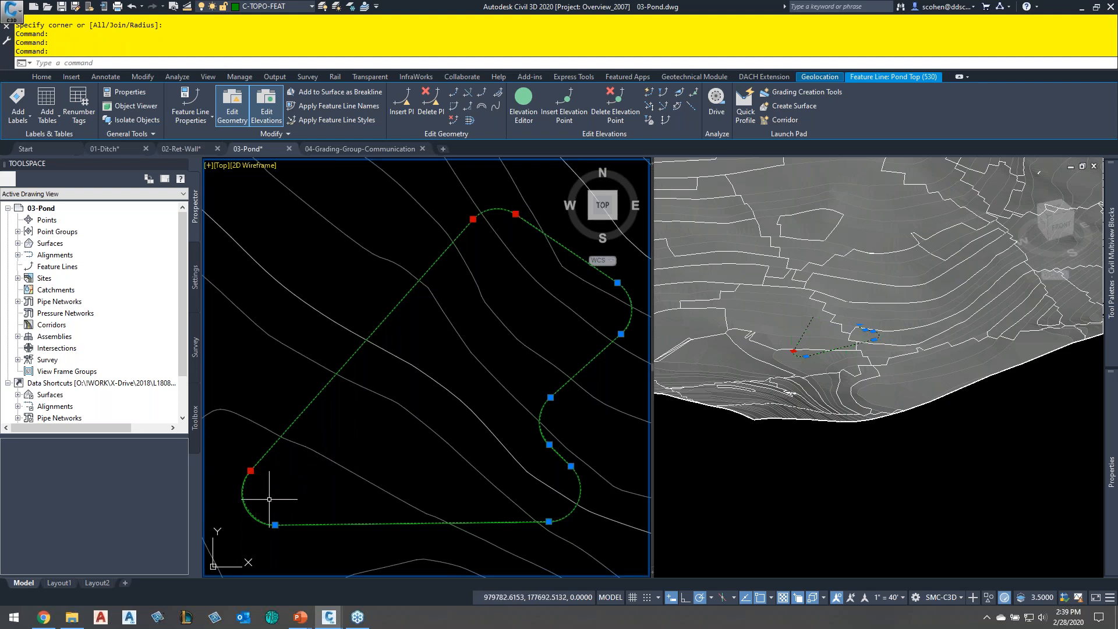
{"action": "left_click", "coordinate": [275, 525], "text": "shift"}
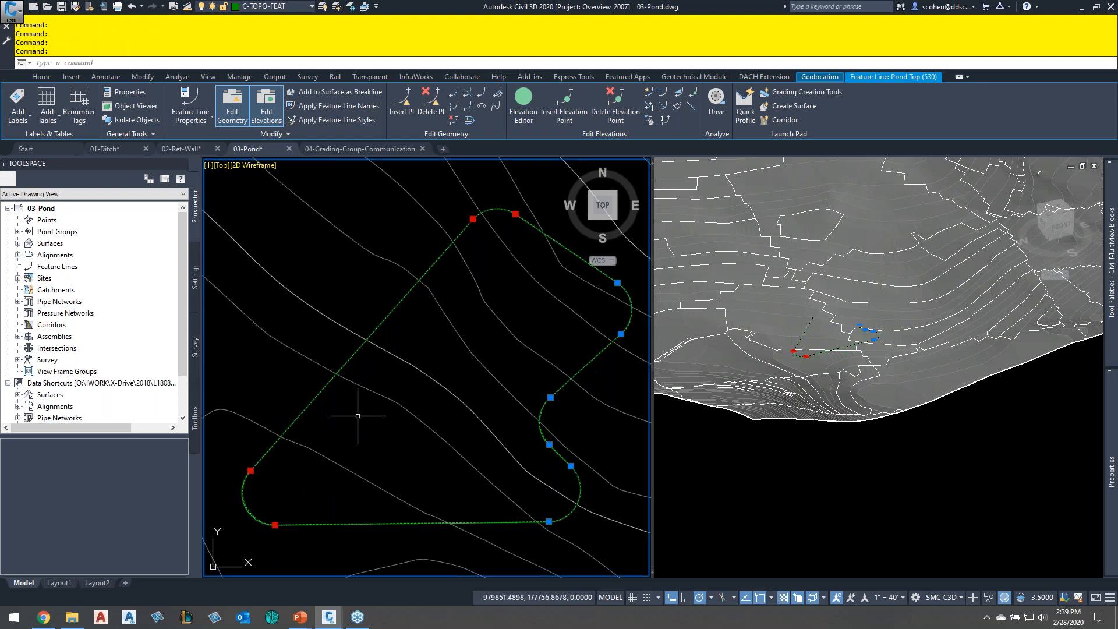
{"action": "left_click", "coordinate": [473, 219]}
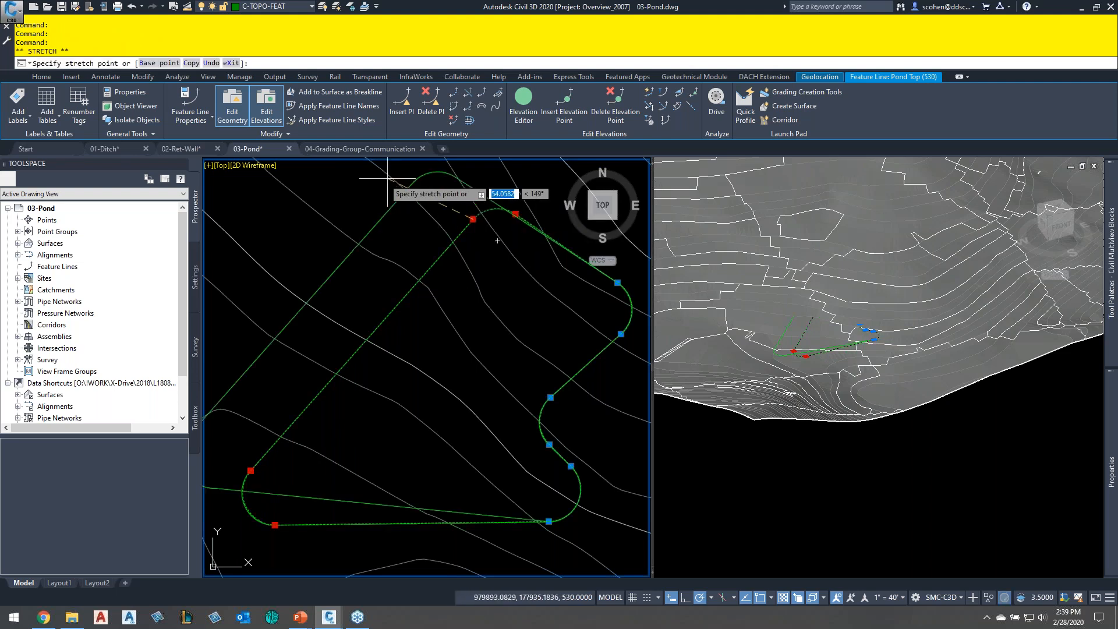
{"action": "scroll", "coordinate": [473, 238], "scroll_direction": "down", "scroll_amount": 2}
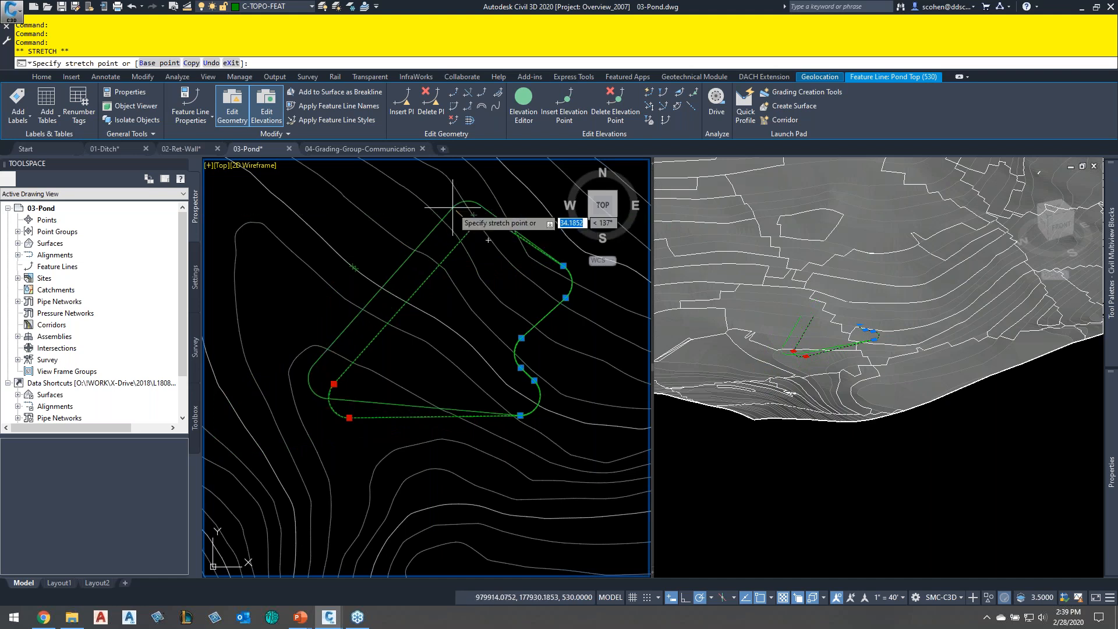
{"action": "scroll", "coordinate": [453, 207], "scroll_direction": "up", "scroll_amount": 5}
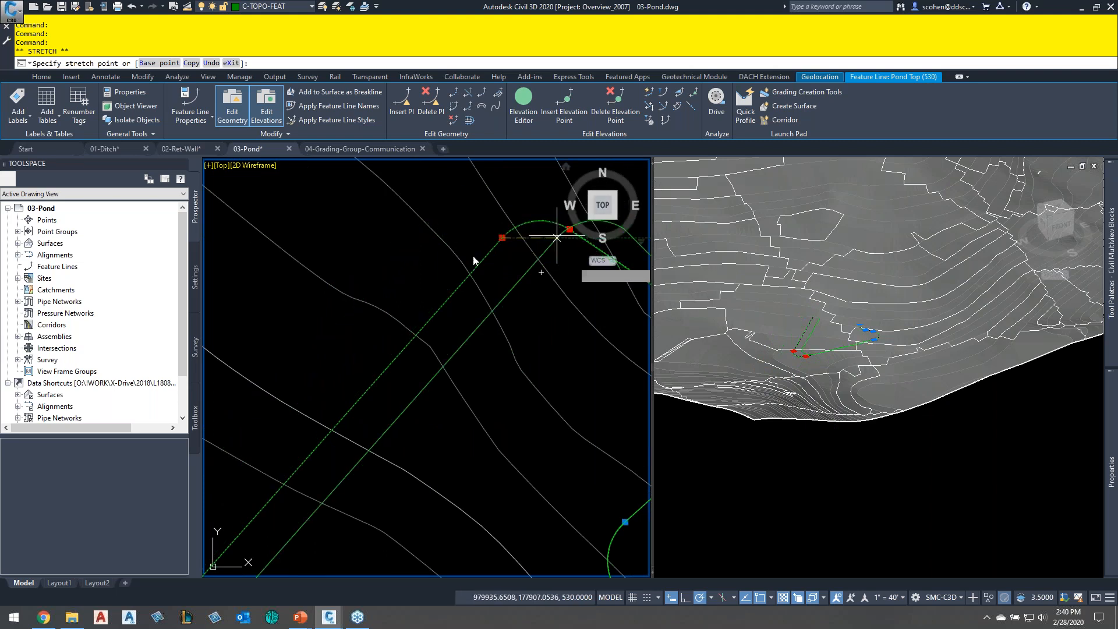
{"action": "key", "text": "Escape"}
{"action": "scroll", "coordinate": [500, 287], "scroll_direction": "down", "scroll_amount": 5}
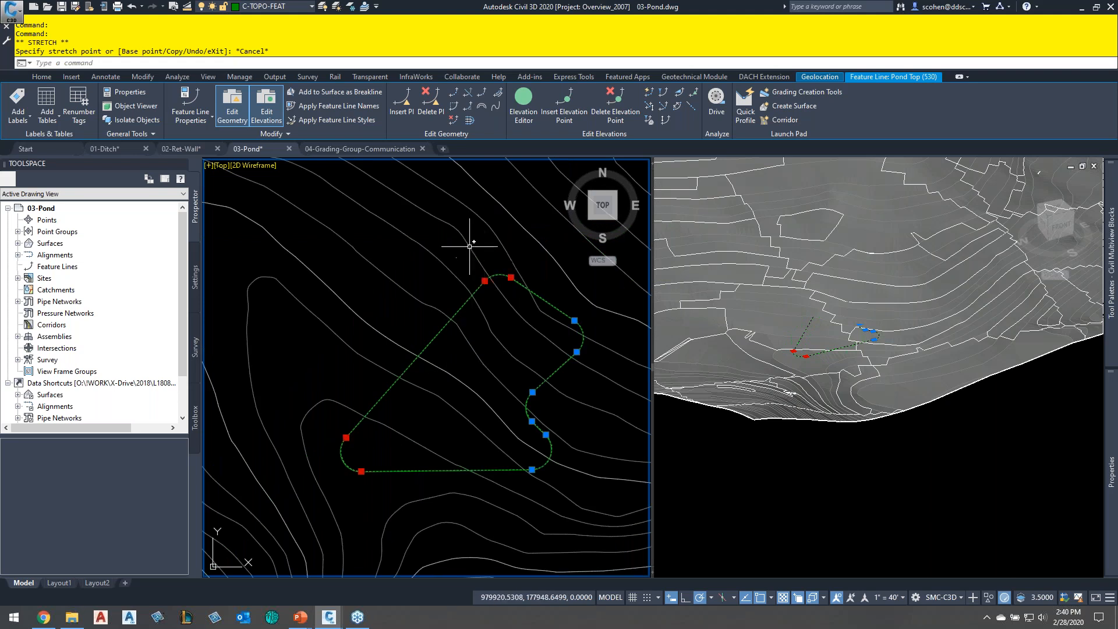
{"action": "key", "text": "Escape"}
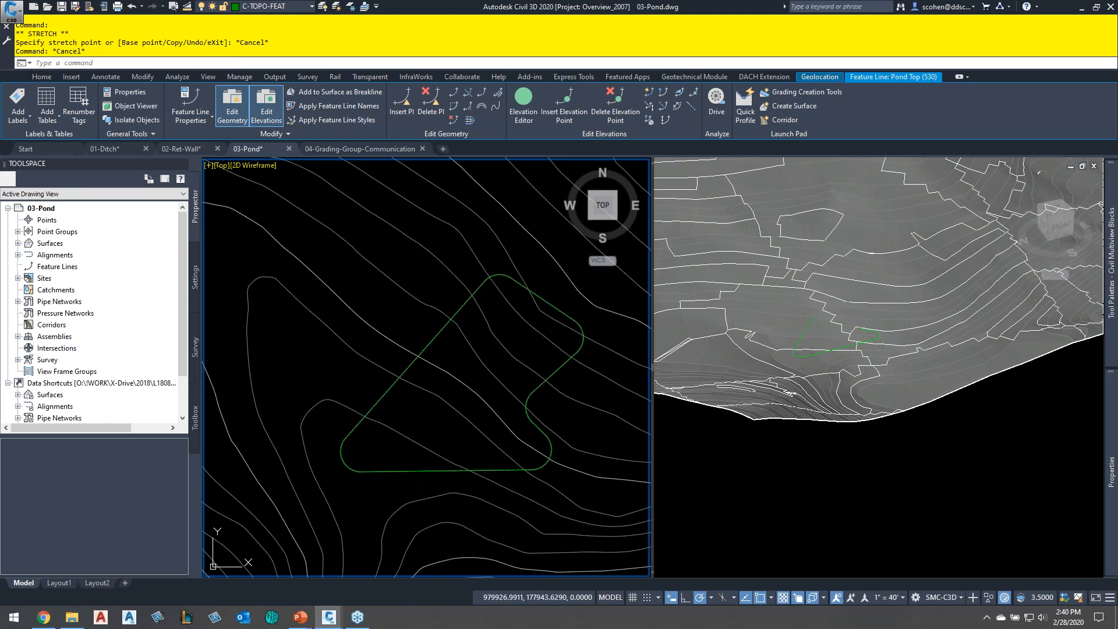
{"action": "key", "text": "Escape"}
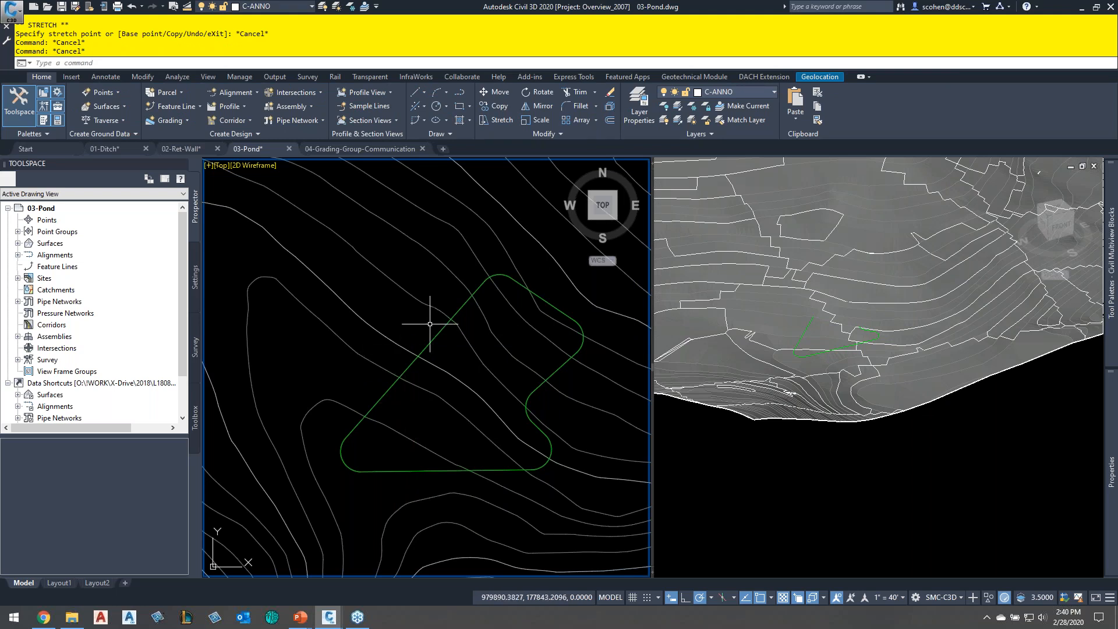
Rename the drawing's Site 1 to Pond in its site properties
{"action": "left_click", "coordinate": [18, 278]}
{"action": "left_click", "coordinate": [56, 294]}
{"action": "right_click", "coordinate": [56, 294]}
{"action": "key", "text": "Escape"}
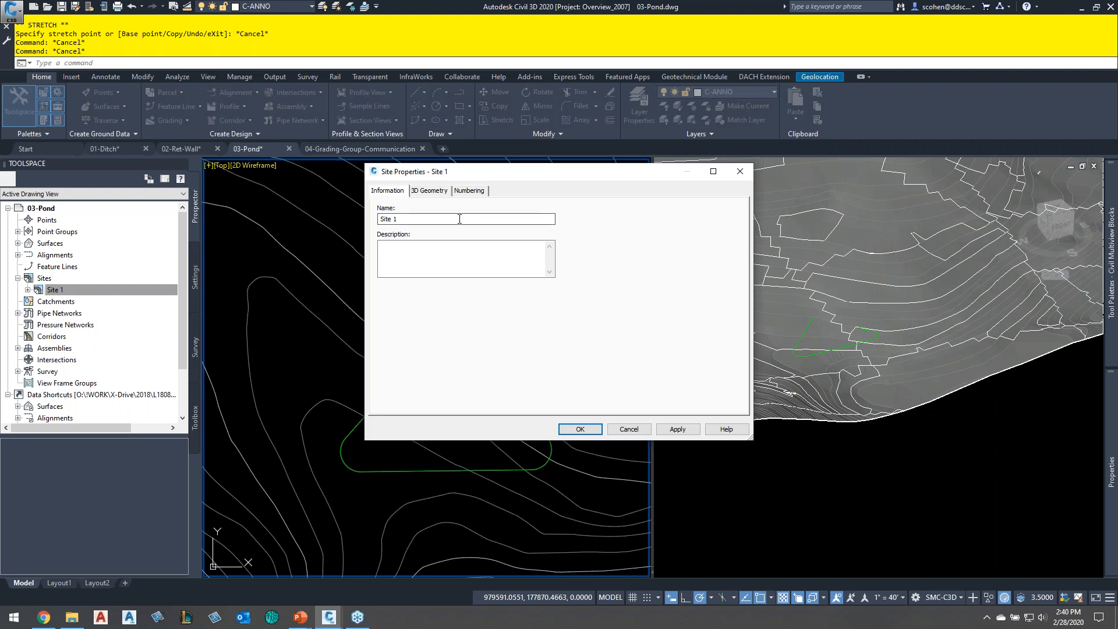
{"action": "type", "text": "Pond"}
{"action": "left_click", "coordinate": [579, 428]}
Create a new grading group named Pond under the Pond site
{"action": "left_click", "coordinate": [27, 289]}
{"action": "right_click", "coordinate": [80, 324]}
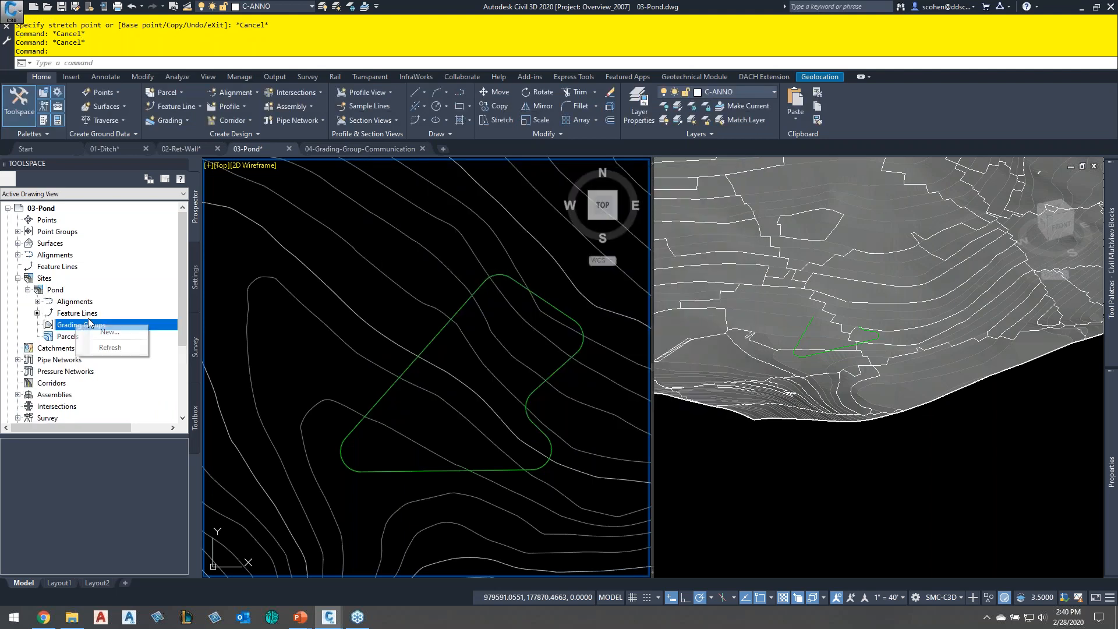
{"action": "left_click", "coordinate": [130, 337]}
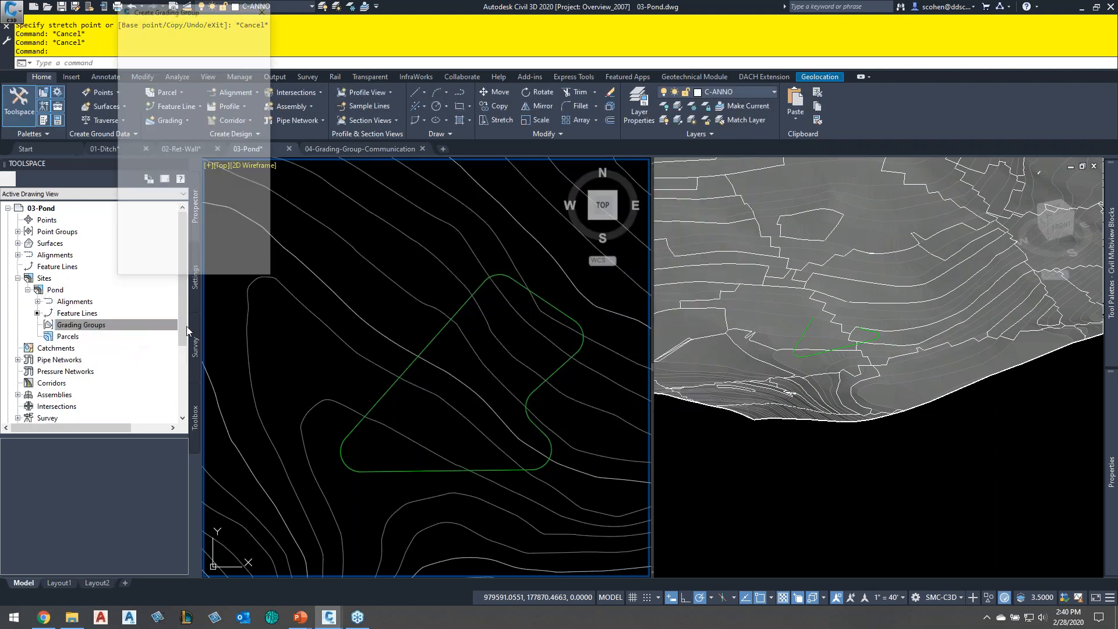
{"action": "type", "text": "Pond"}
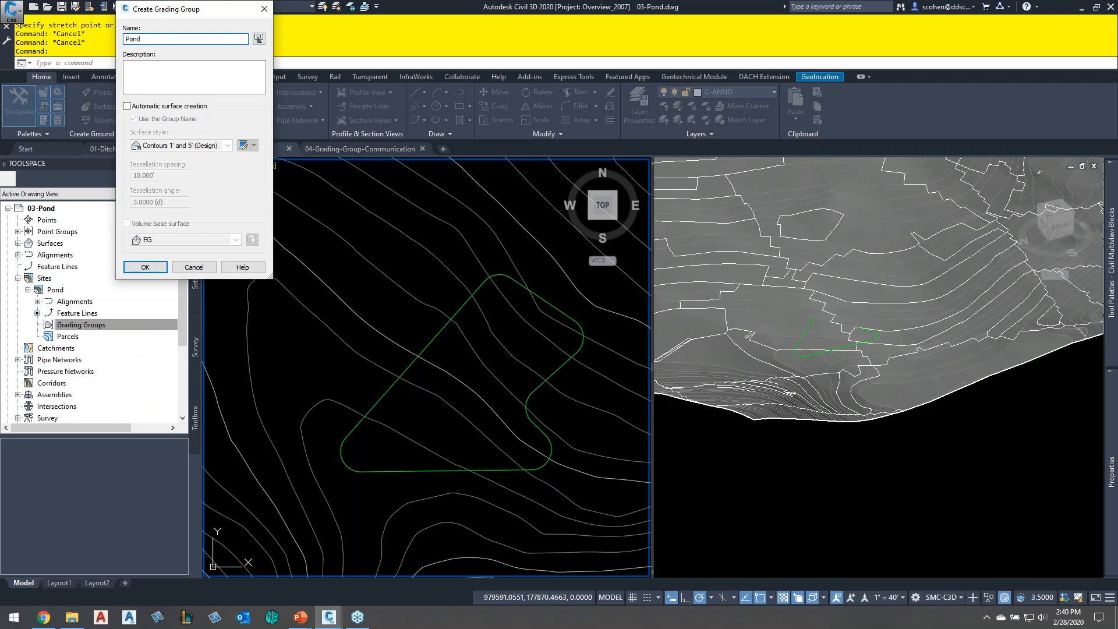
{"action": "key", "text": "Return"}
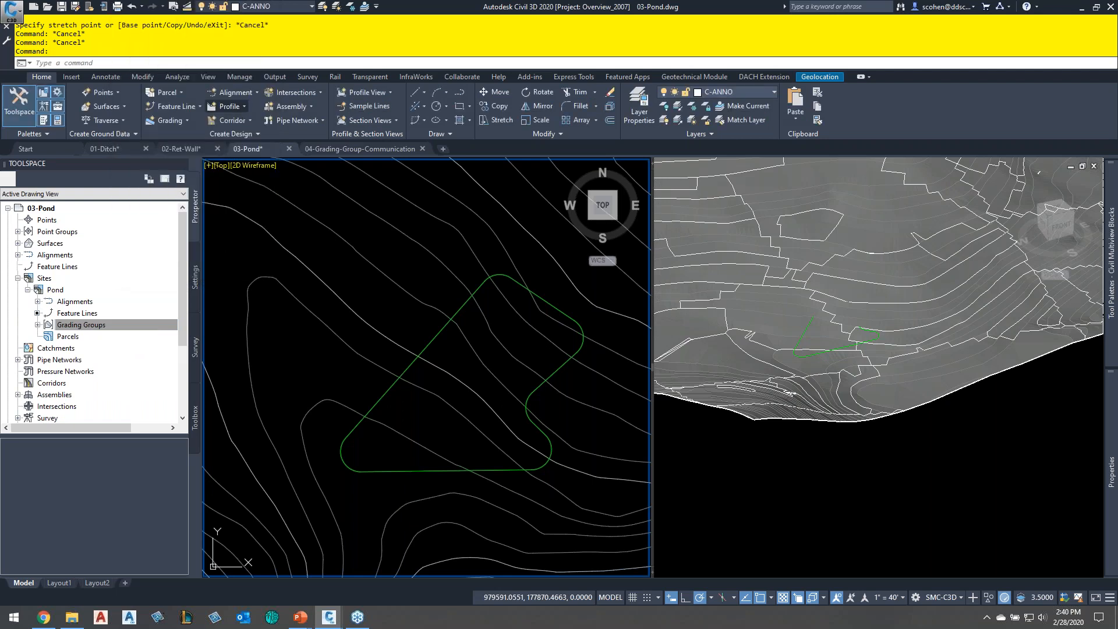
Open the Grading Creation Tools and set the target surface to EG
{"action": "left_click", "coordinate": [37, 325]}
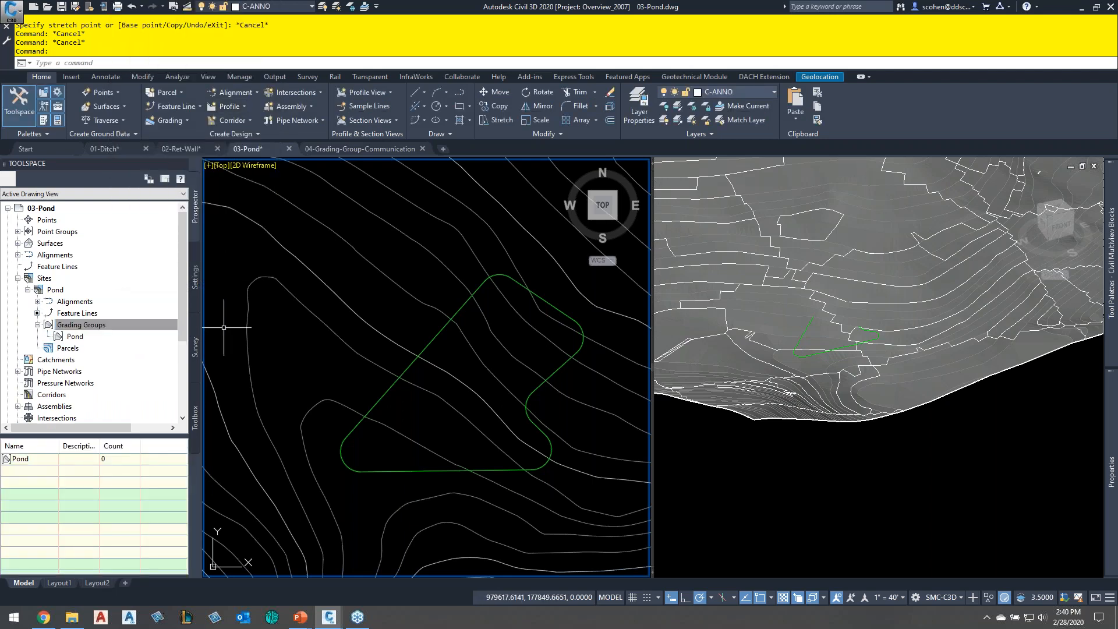
{"action": "left_click", "coordinate": [177, 121]}
{"action": "left_click", "coordinate": [190, 138]}
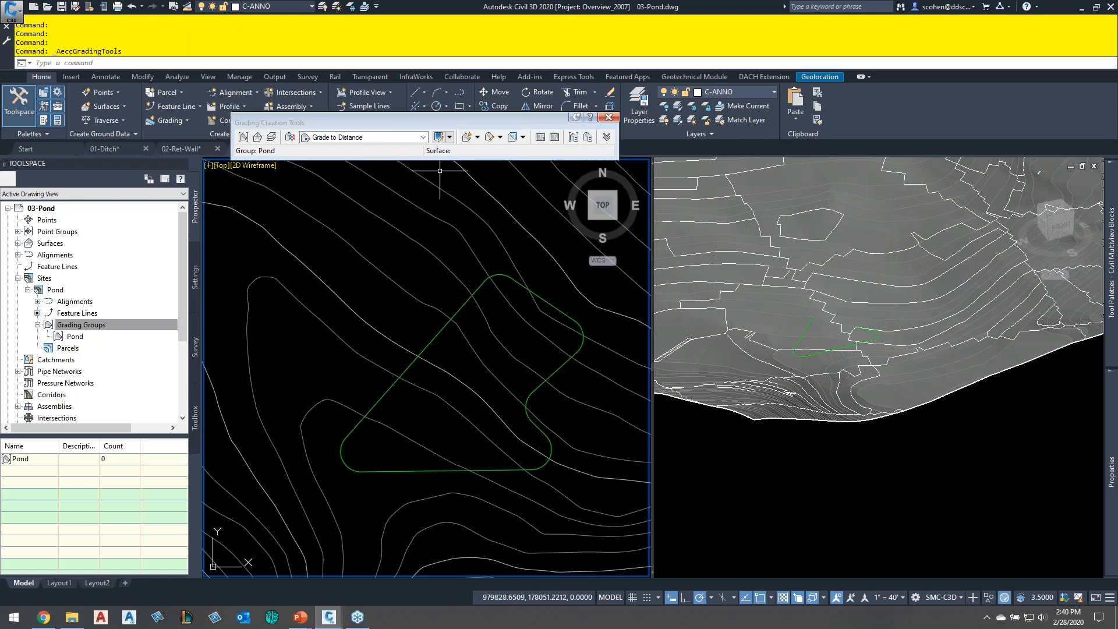
{"action": "left_click", "coordinate": [257, 137]}
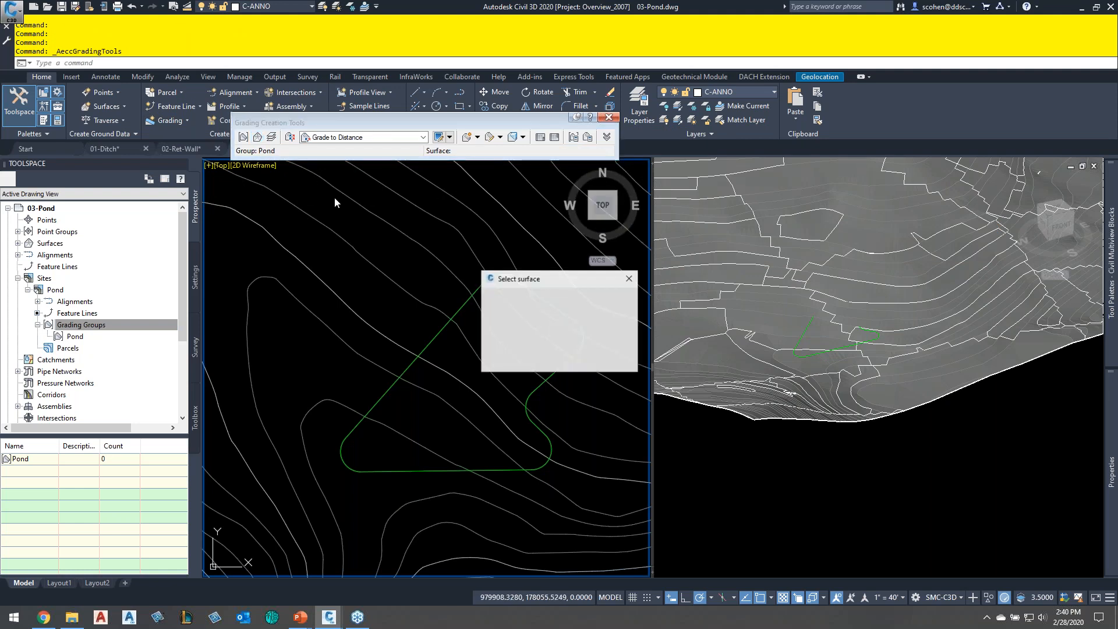
{"action": "left_click", "coordinate": [511, 357]}
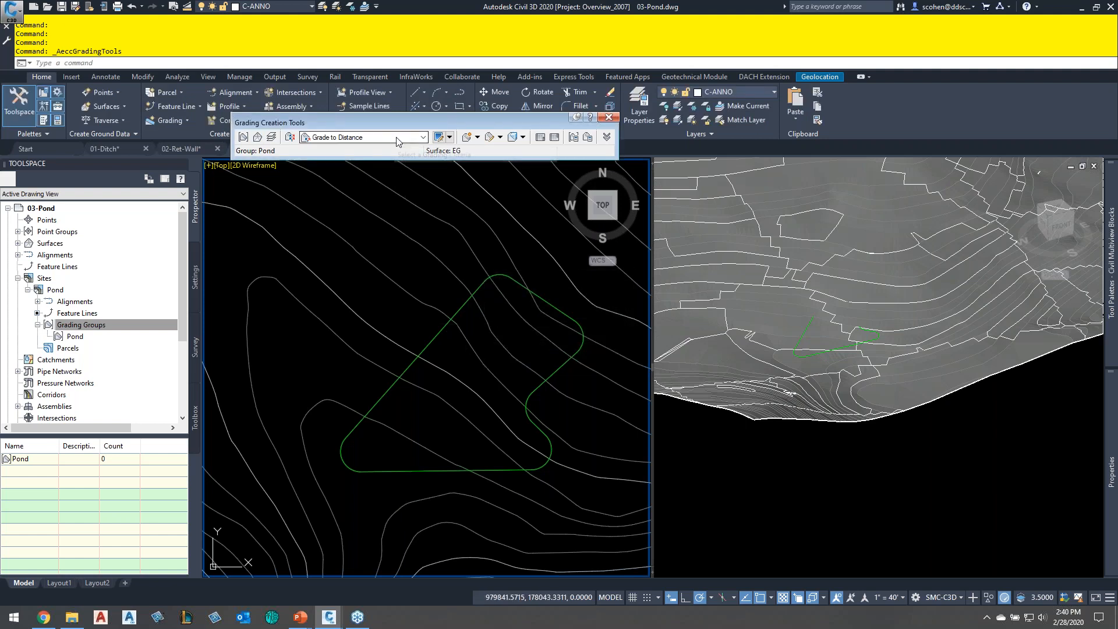
Grade outward from the pond feature line using Grade to Distance with a 10' distance at 0% grade
{"action": "left_click", "coordinate": [468, 137]}
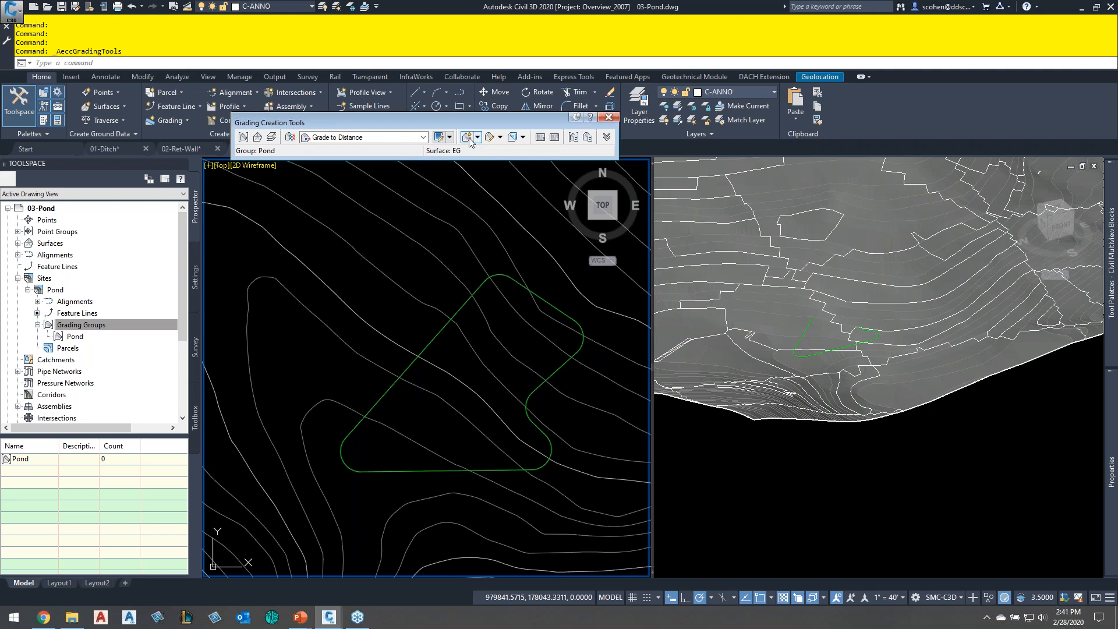
{"action": "left_click", "coordinate": [469, 137]}
{"action": "left_click", "coordinate": [435, 337]}
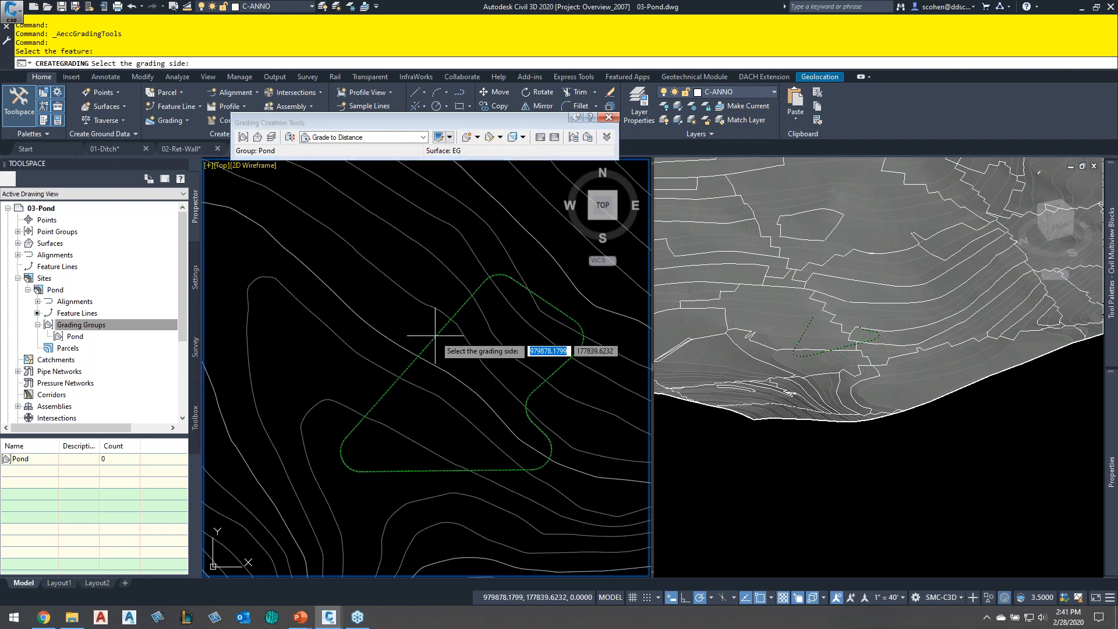
{"action": "left_click", "coordinate": [393, 316]}
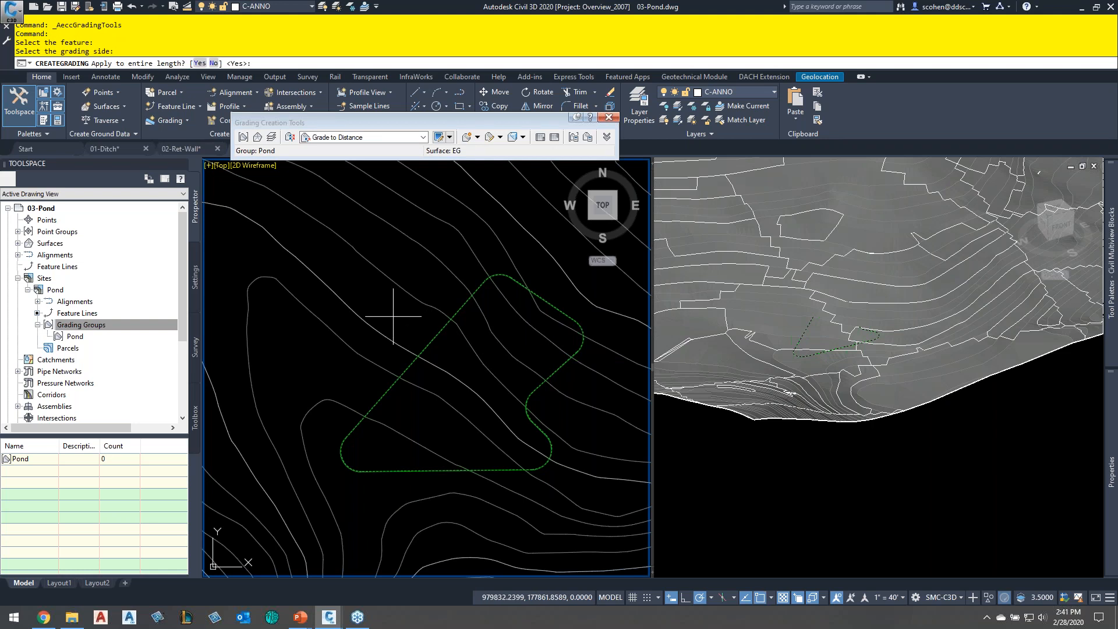
{"action": "key", "text": "Return"}
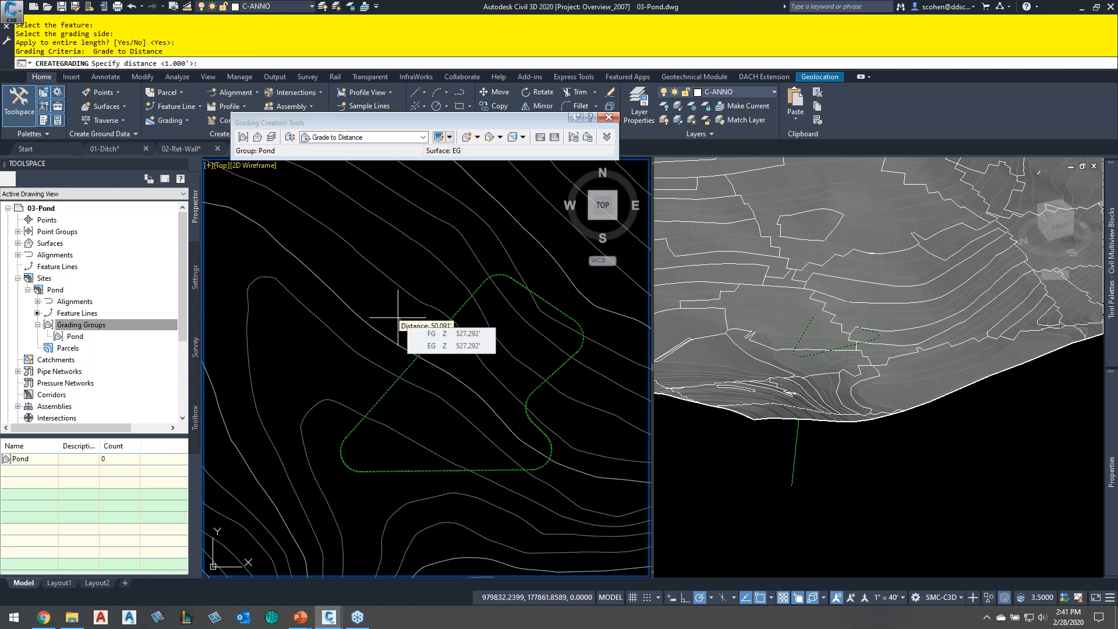
{"action": "type", "text": "10"}
{"action": "key", "text": "Return"}
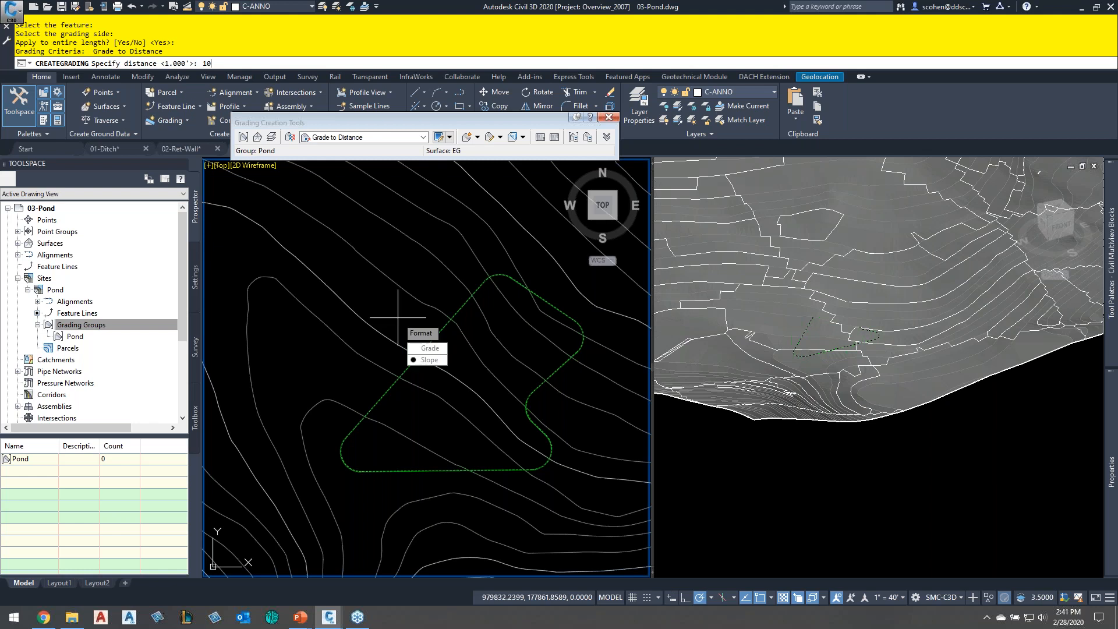
{"action": "type", "text": "g"}
{"action": "key", "text": "Return"}
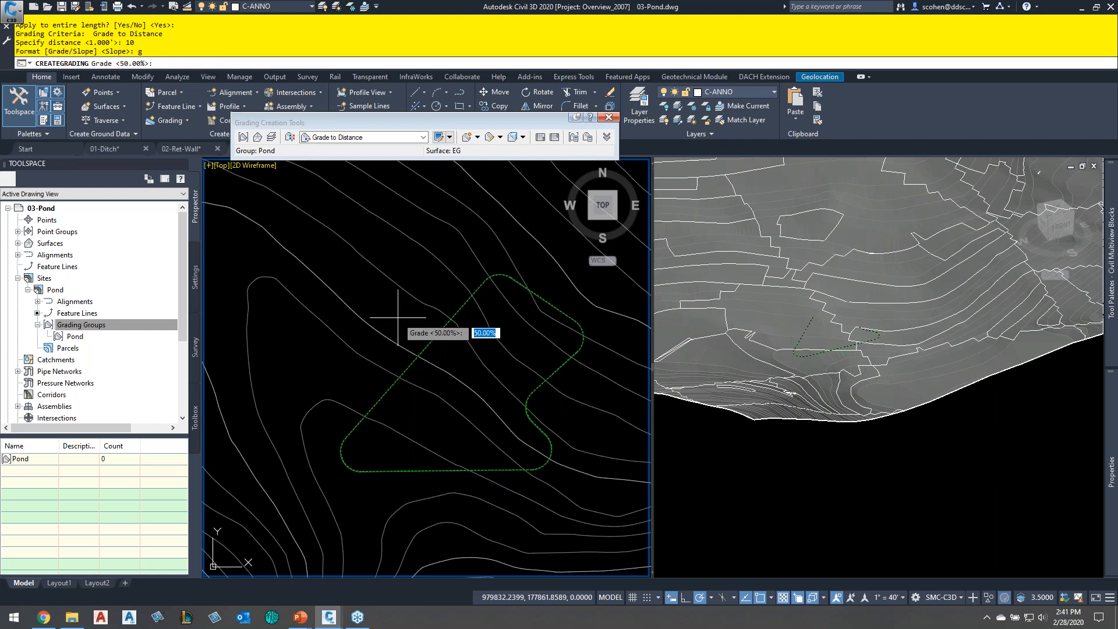
{"action": "type", "text": "2"}
{"action": "key", "text": "Return"}
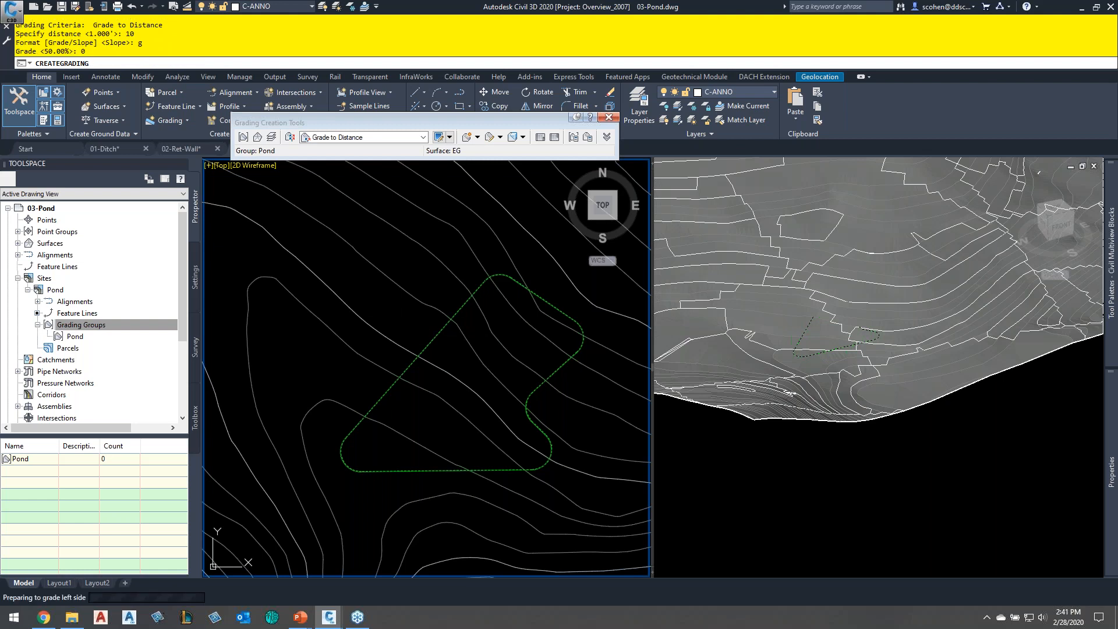
Grade from the bench edge using Grade to Relative Elevation, -10' at a 4:1 slope, applied to the entire length
{"action": "left_click", "coordinate": [367, 137]}
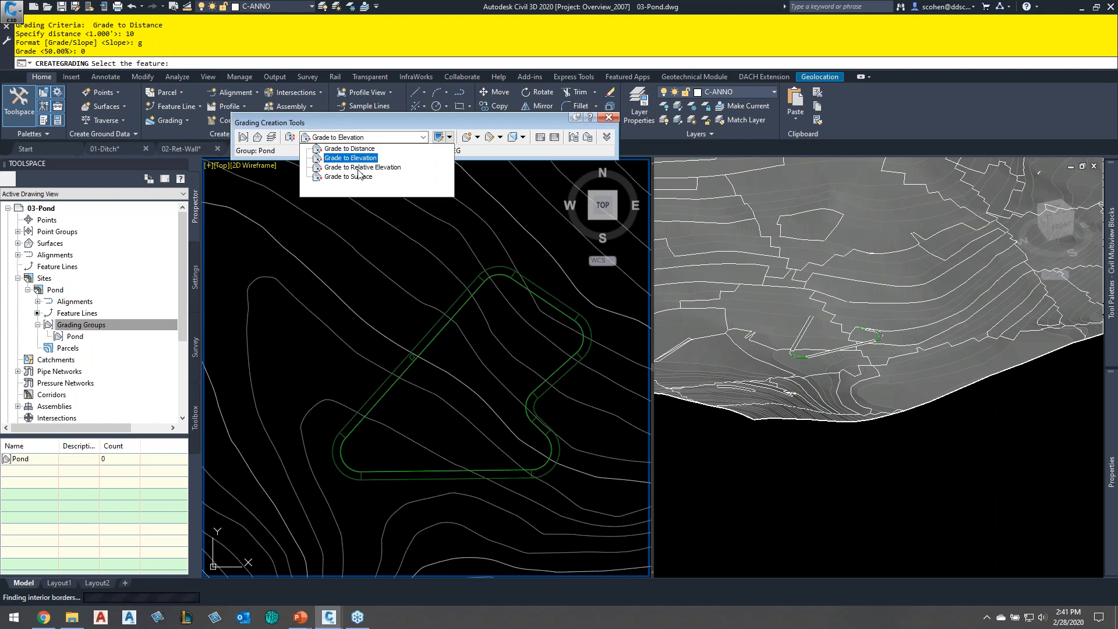
{"action": "left_click", "coordinate": [358, 167]}
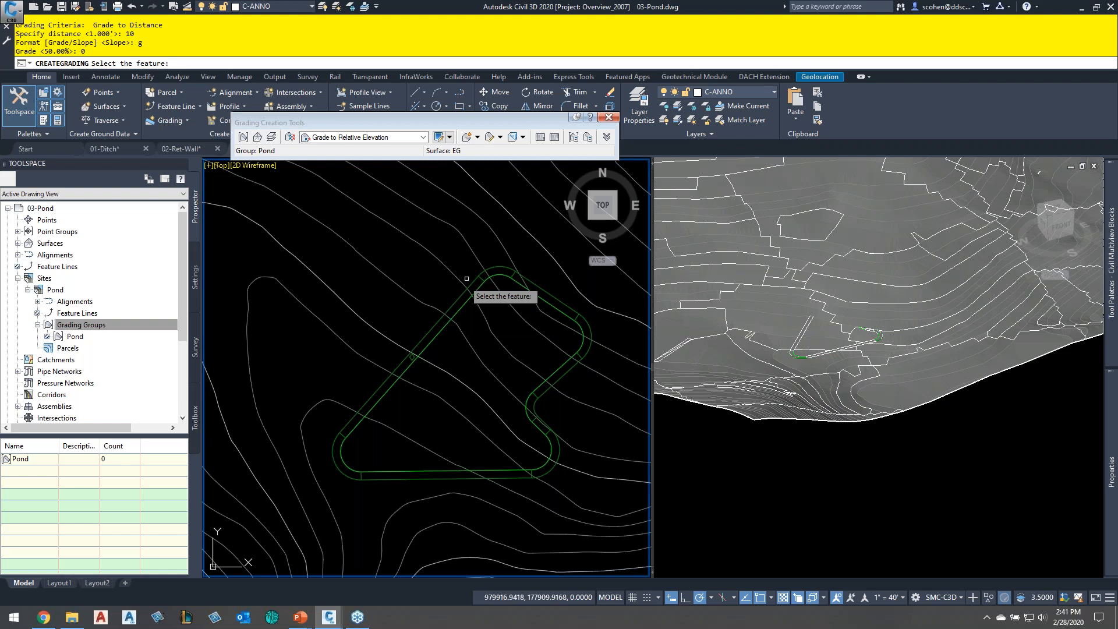
{"action": "left_click", "coordinate": [432, 340]}
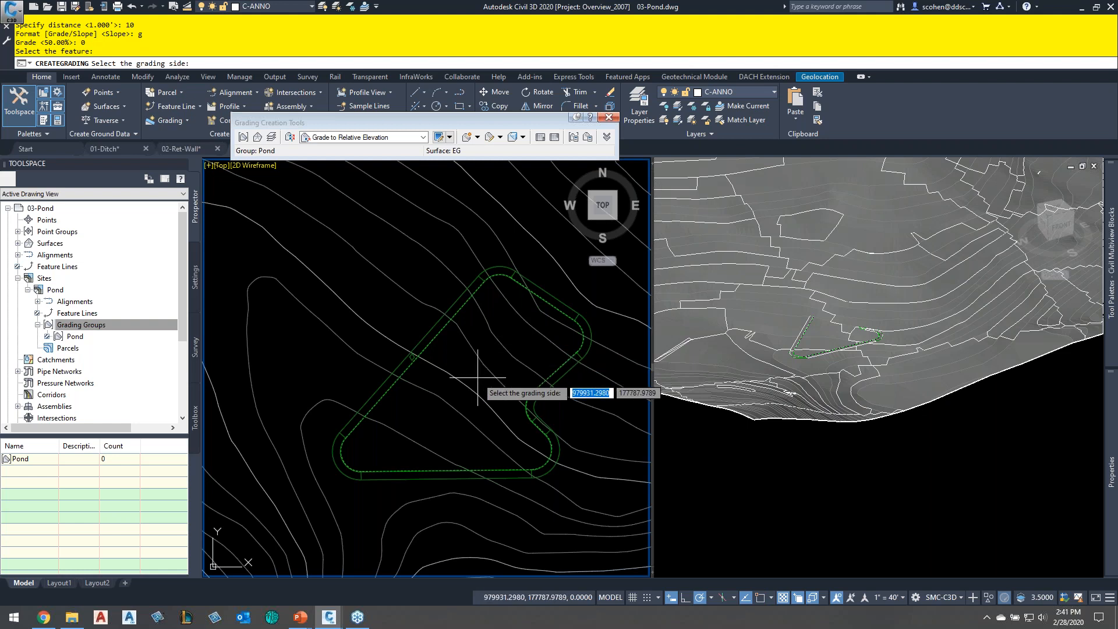
{"action": "left_click", "coordinate": [477, 377]}
{"action": "key", "text": "Return"}
{"action": "type", "text": "-1"}
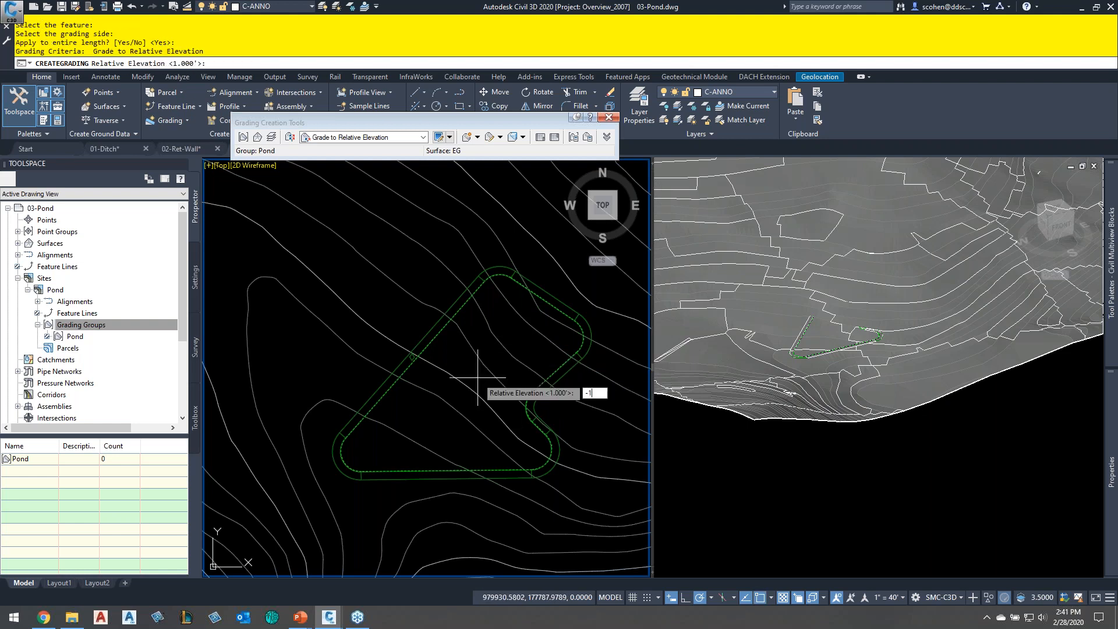
{"action": "type", "text": "0"}
{"action": "key", "text": "Return"}
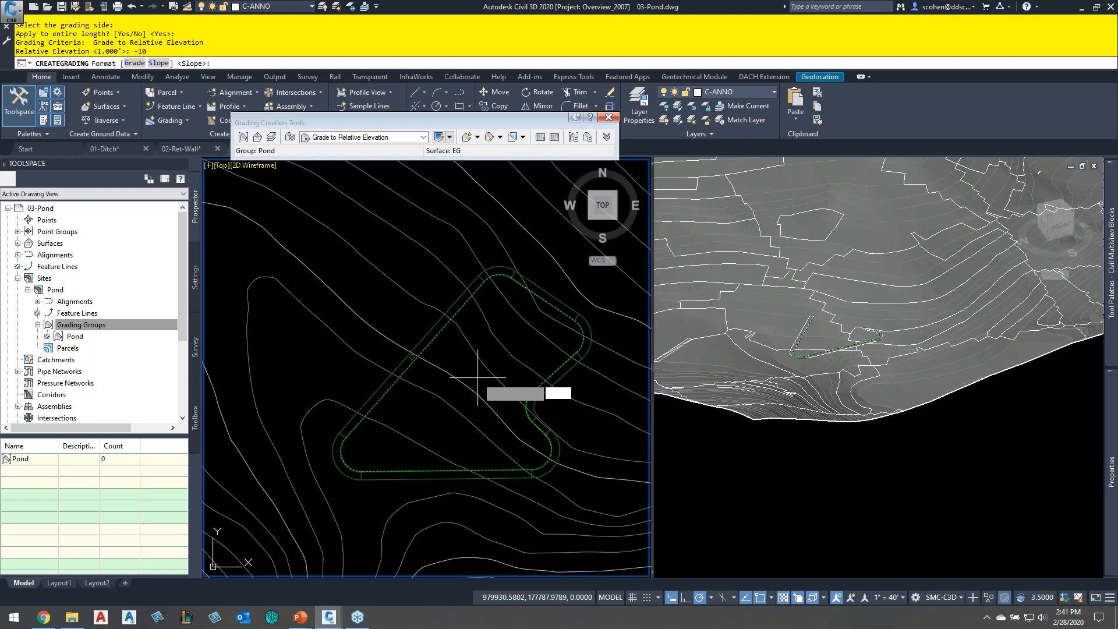
{"action": "key", "text": "Return"}
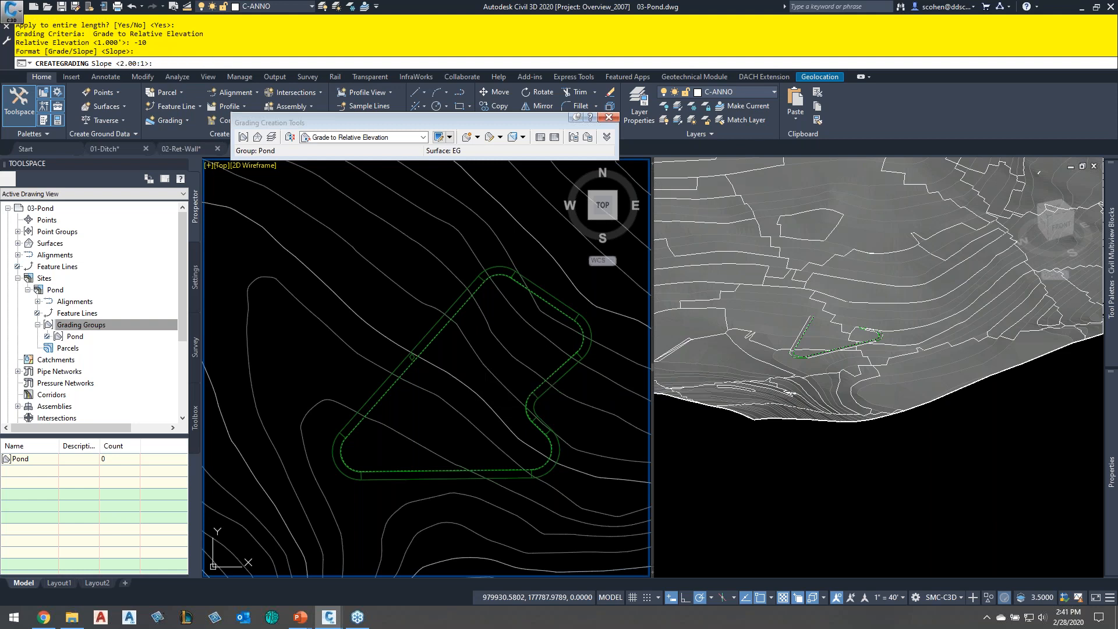
{"action": "type", "text": "4"}
{"action": "key", "text": "Return"}
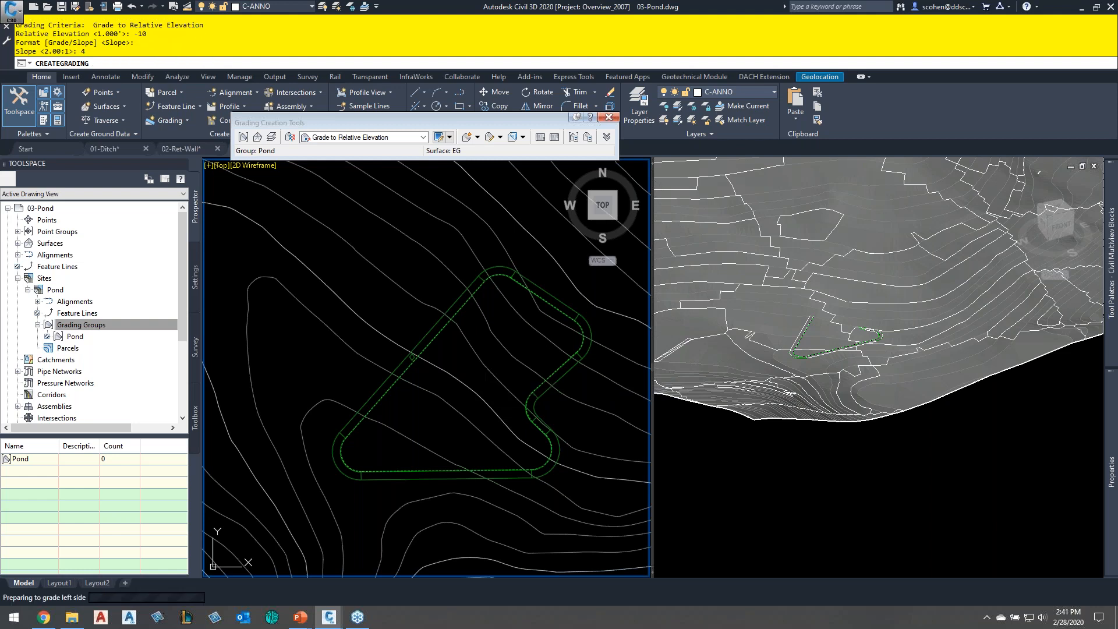
{"action": "key", "text": "Escape"}
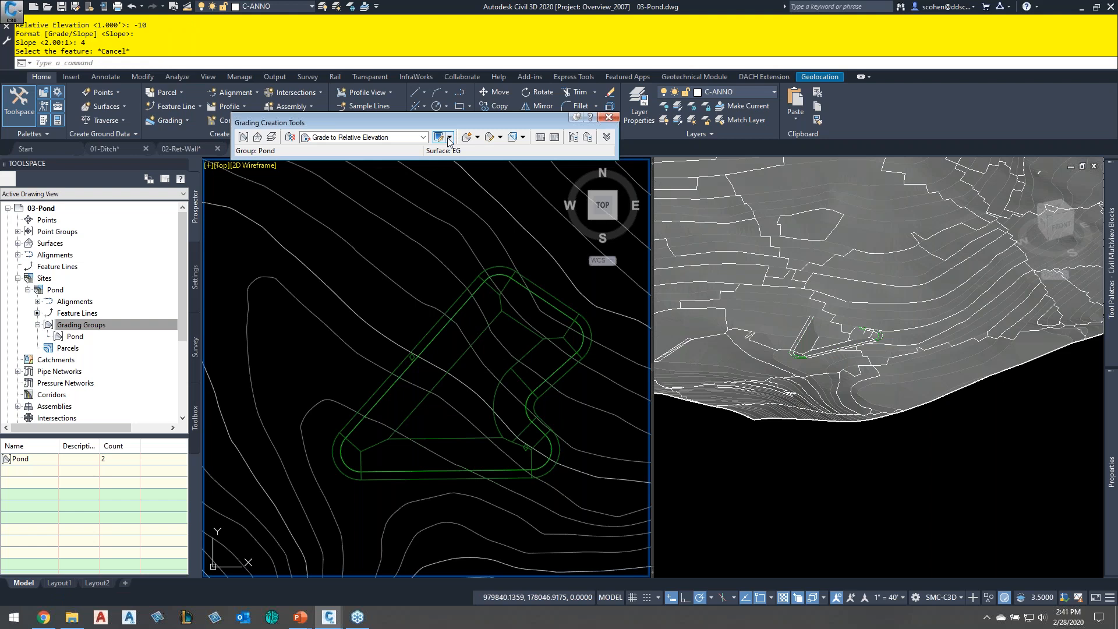
Grade from the pond's bottom edge to the EG surface using Grade to Surface with 4:1 cut and fill slopes
{"action": "left_click", "coordinate": [408, 139]}
{"action": "left_click", "coordinate": [348, 177]}
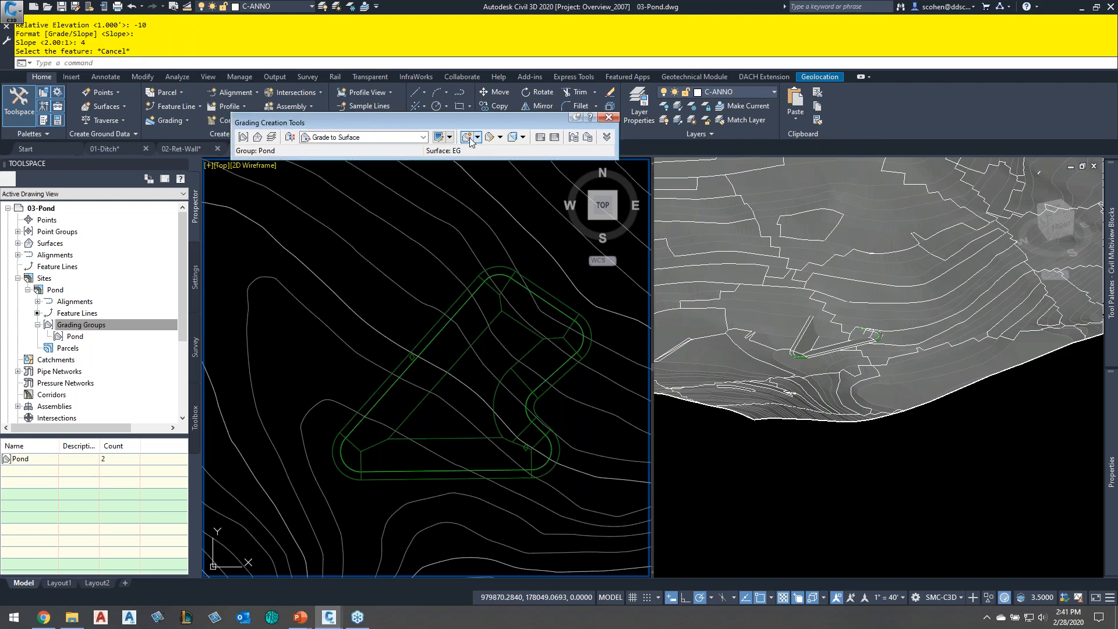
{"action": "left_click", "coordinate": [439, 137]}
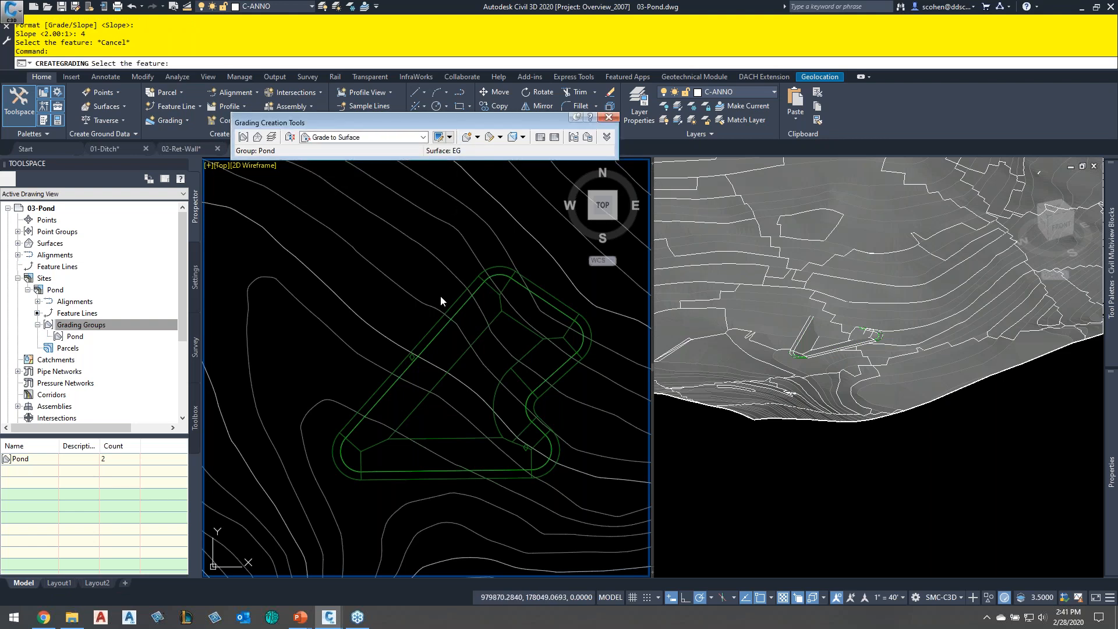
{"action": "left_click", "coordinate": [429, 330]}
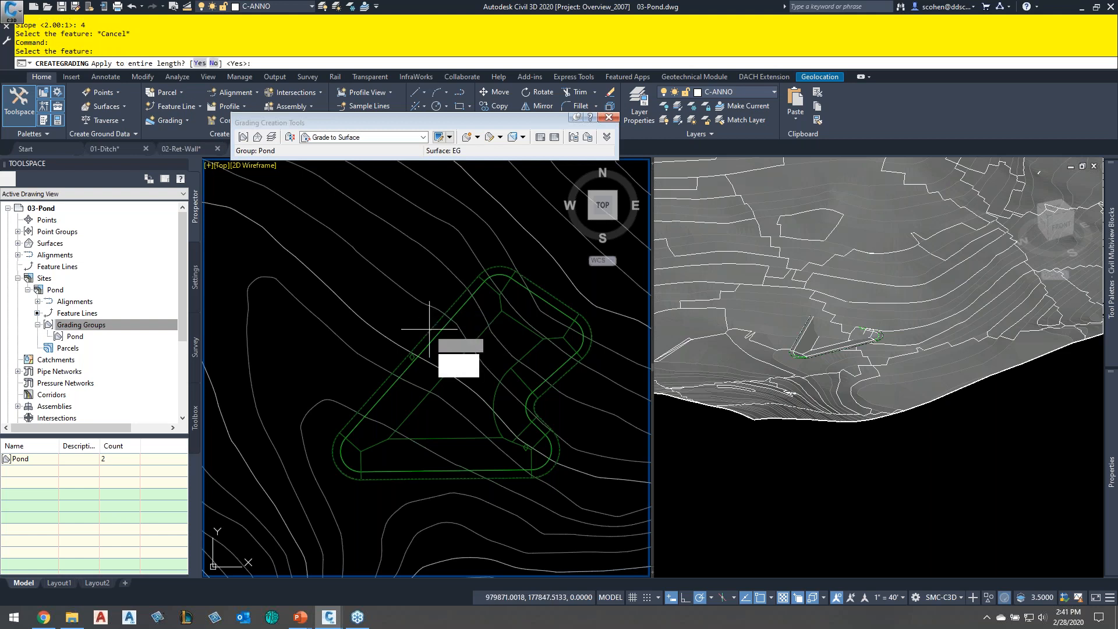
{"action": "key", "text": "Return"}
{"action": "key", "text": "Return"}
{"action": "type", "text": "4"}
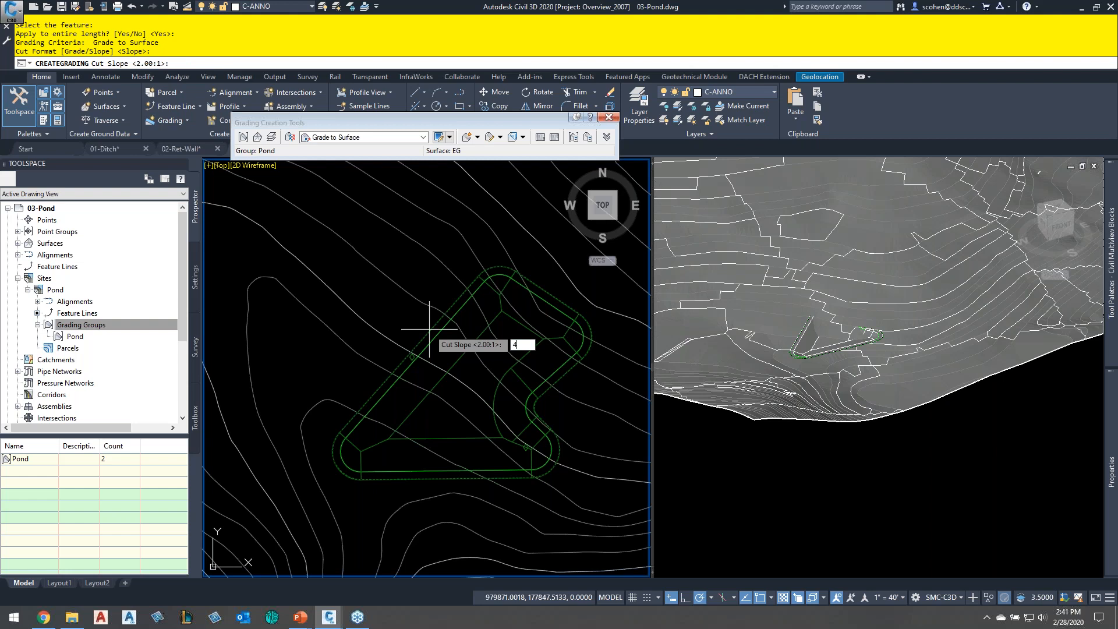
{"action": "key", "text": "Return"}
{"action": "key", "text": "Return"}
{"action": "type", "text": "4"}
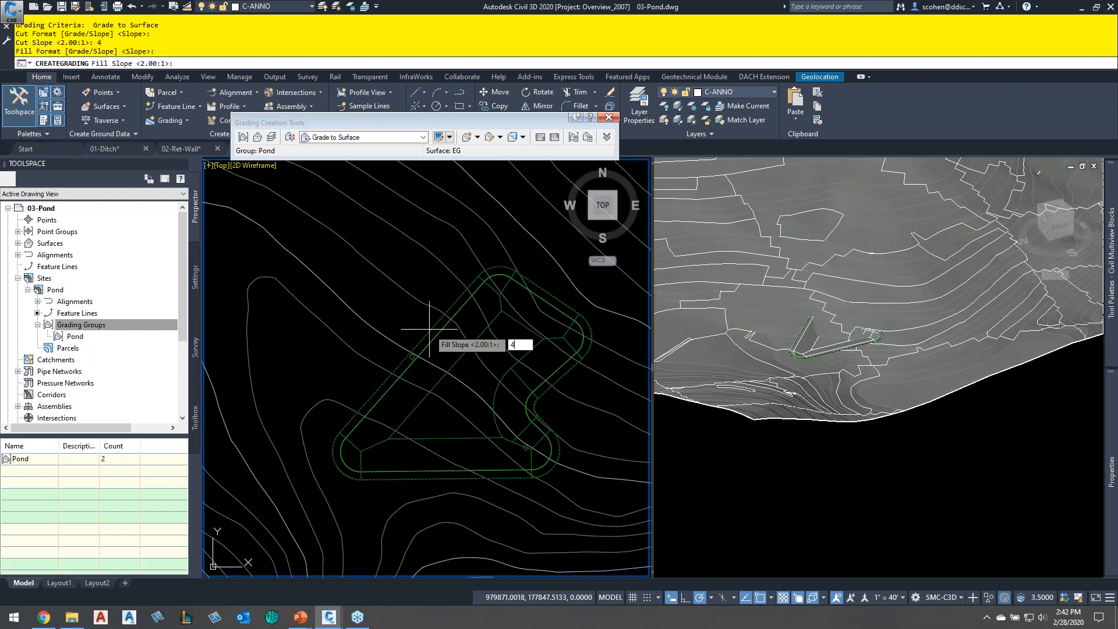
{"action": "key", "text": "Return"}
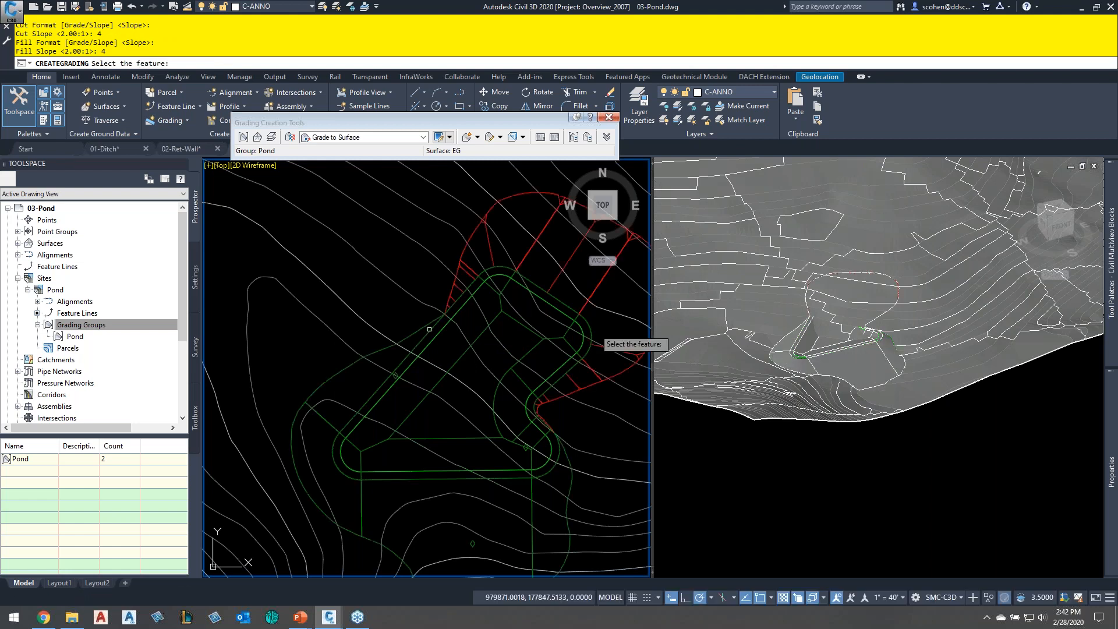
{"action": "key", "text": "Escape"}
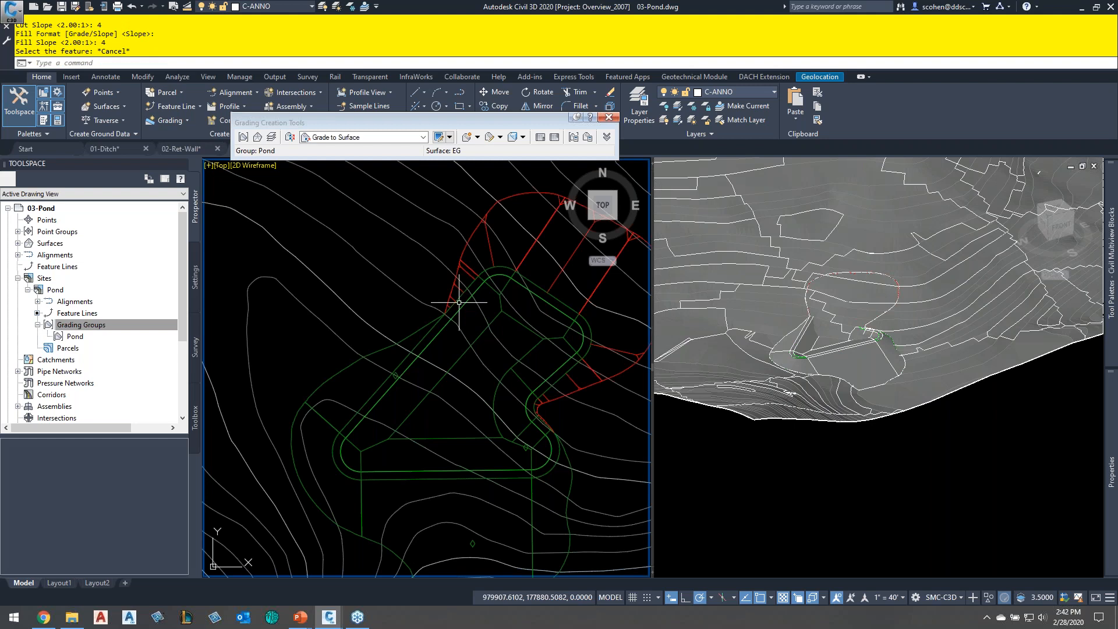
{"action": "key", "text": "Escape"}
{"action": "key", "text": "Escape"}
Select the Pond grading group and inspect it in 3D in the Object Viewer
{"action": "middle_click_drag", "start_coordinate": [584, 254], "coordinate": [586, 179]}
{"action": "right_click", "coordinate": [75, 336]}
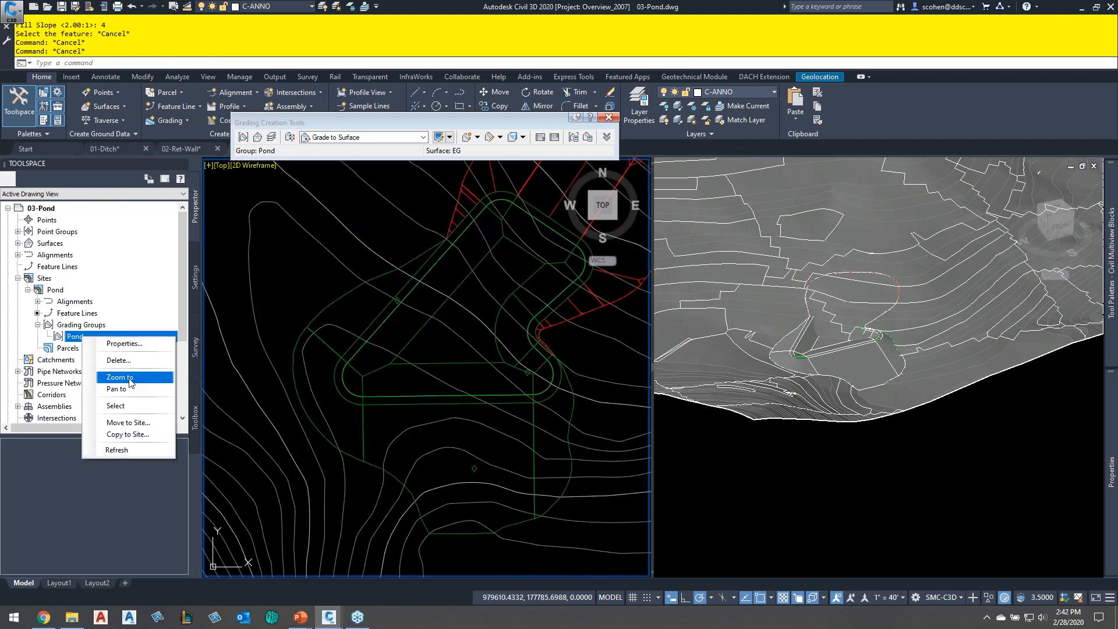
{"action": "left_click", "coordinate": [123, 407]}
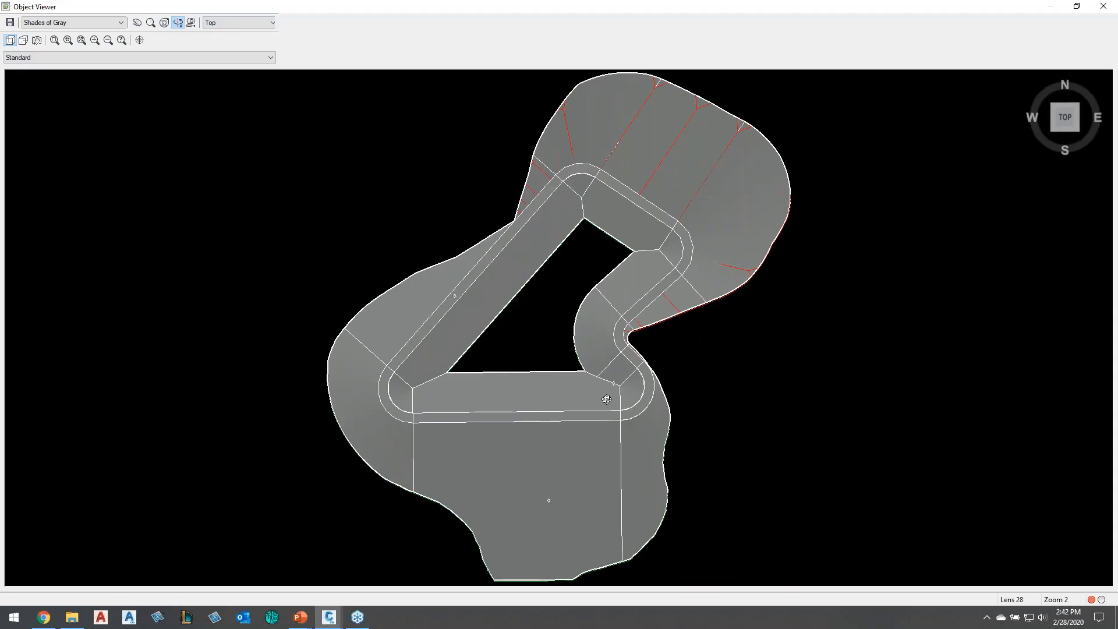
{"action": "left_click_drag", "start_coordinate": [604, 394], "coordinate": [527, 375]}
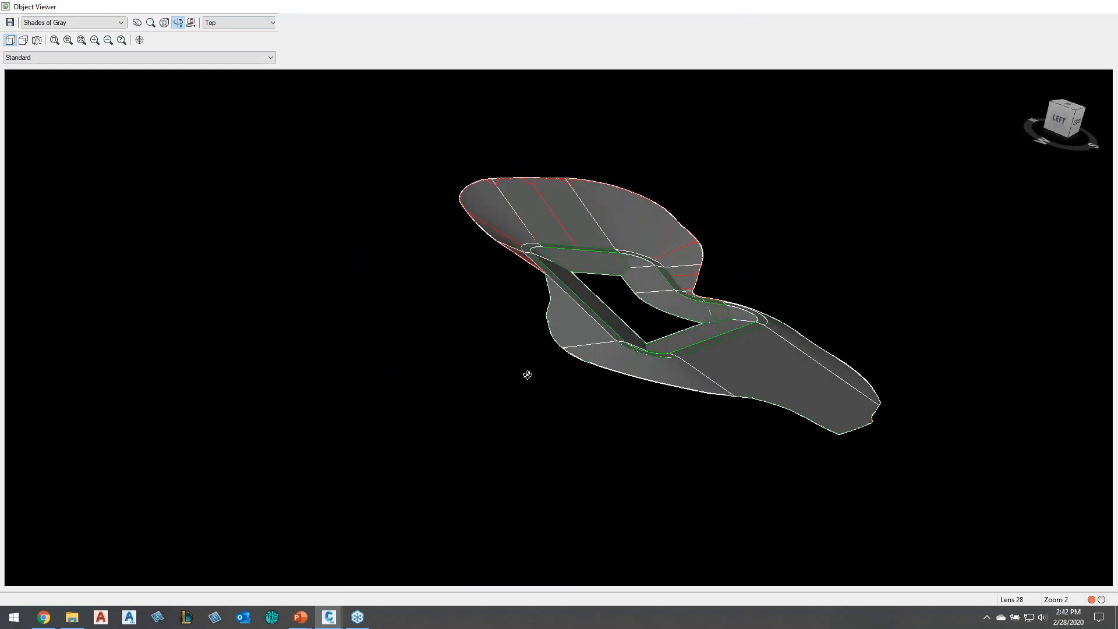
{"action": "key", "text": "Escape"}
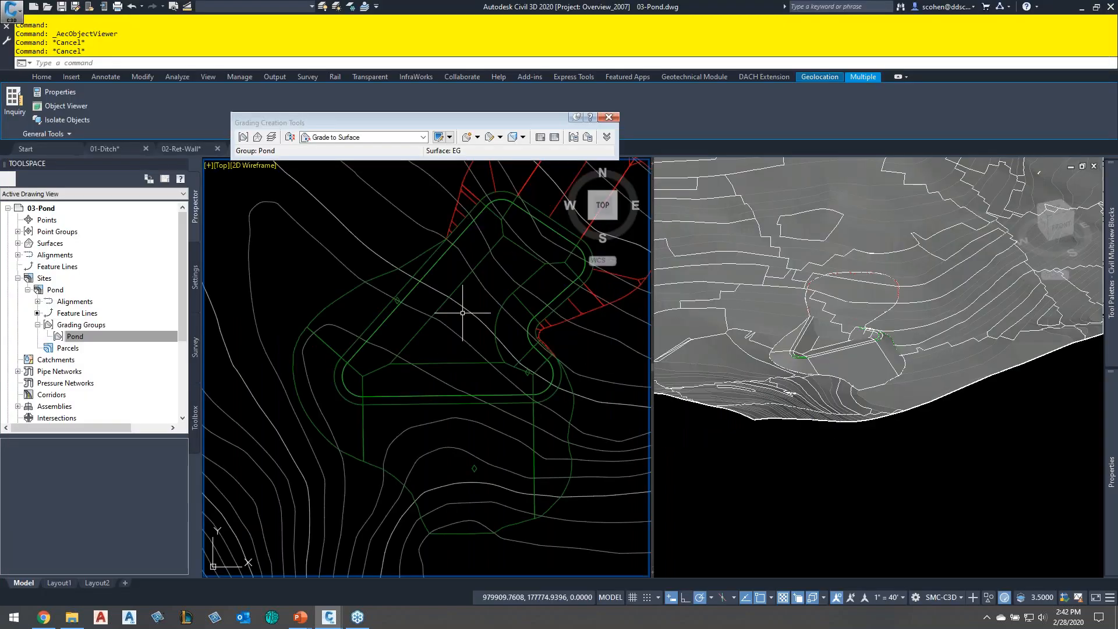
Create an infill grading in the open area inside the pond gradings
{"action": "left_click", "coordinate": [476, 137]}
{"action": "left_click", "coordinate": [496, 183]}
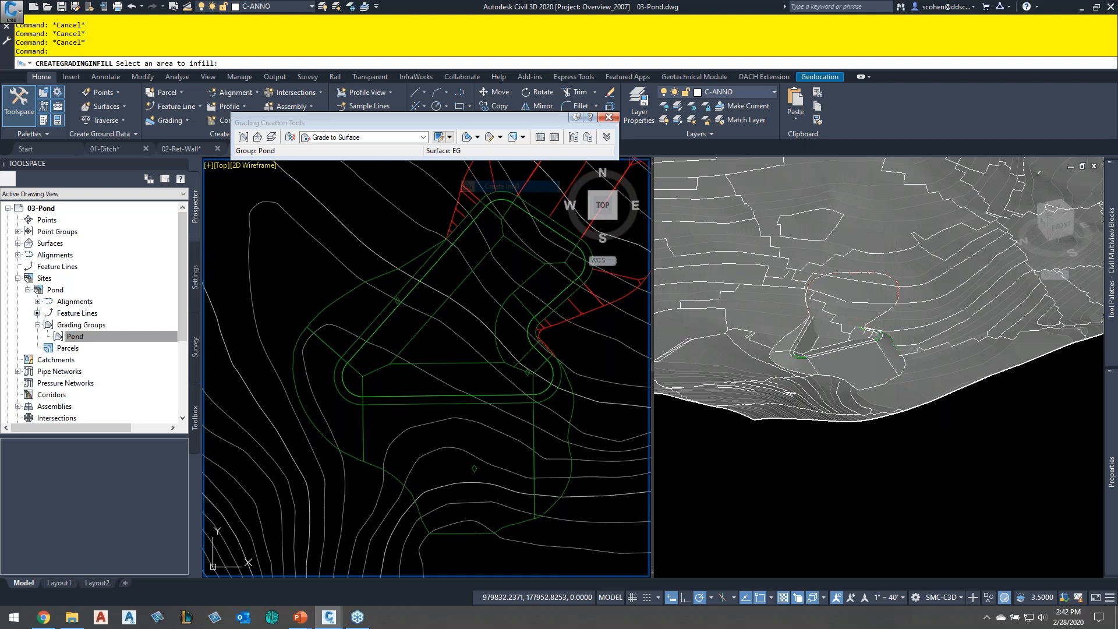
{"action": "left_click", "coordinate": [458, 314]}
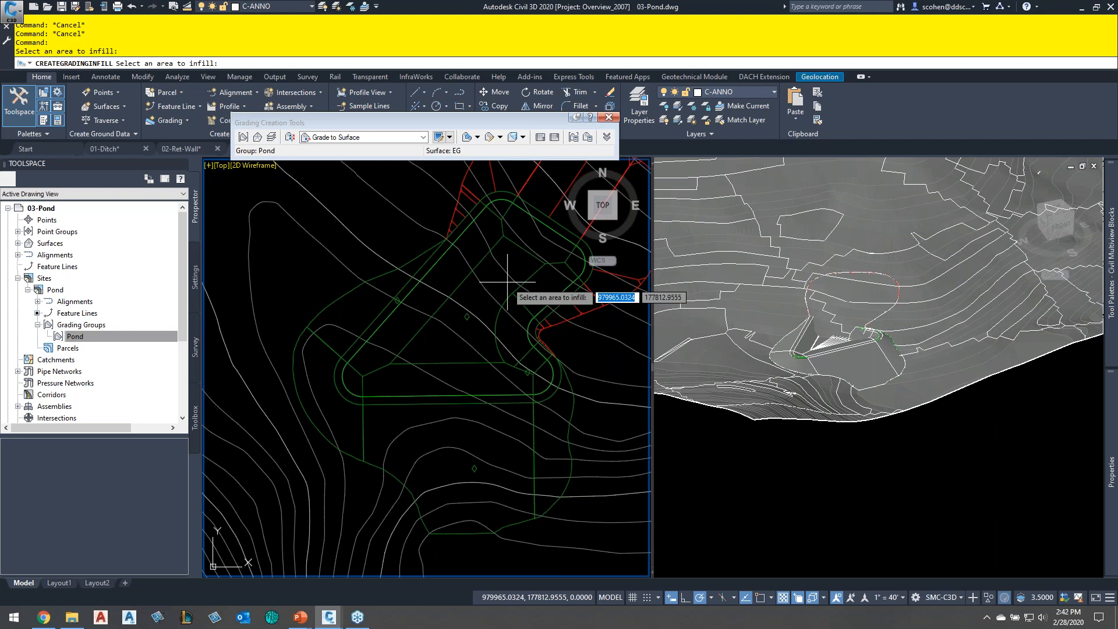
{"action": "key", "text": "Return"}
{"action": "key", "text": "Escape"}
{"action": "key", "text": "Escape"}
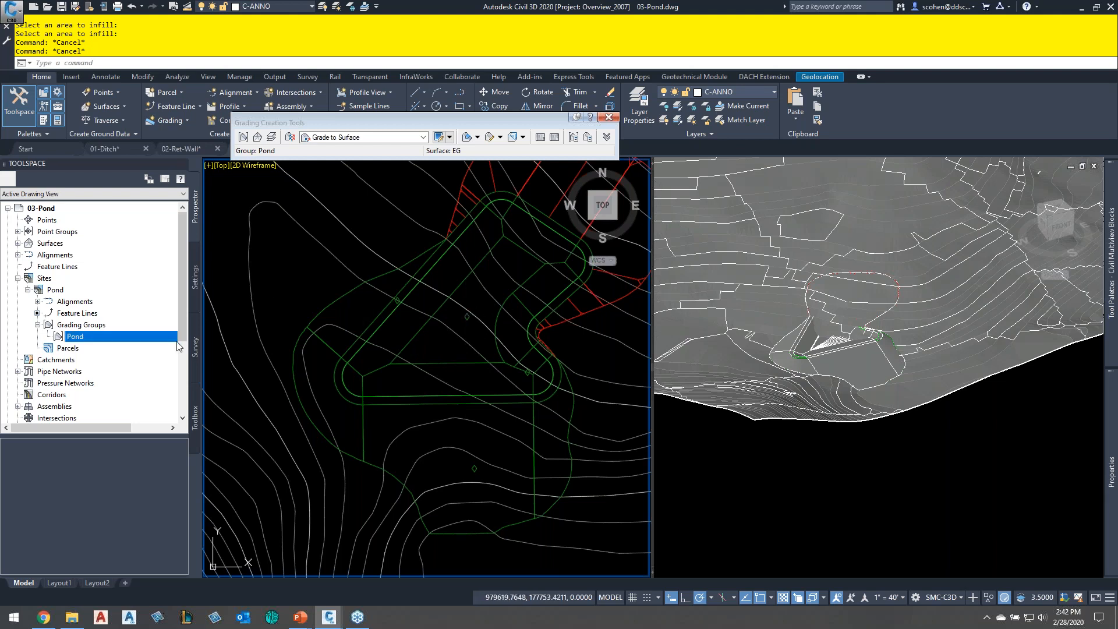
Open the Pond grading group's properties and enable automatic surface creation, accepting the new TIN surface
{"action": "right_click", "coordinate": [117, 337]}
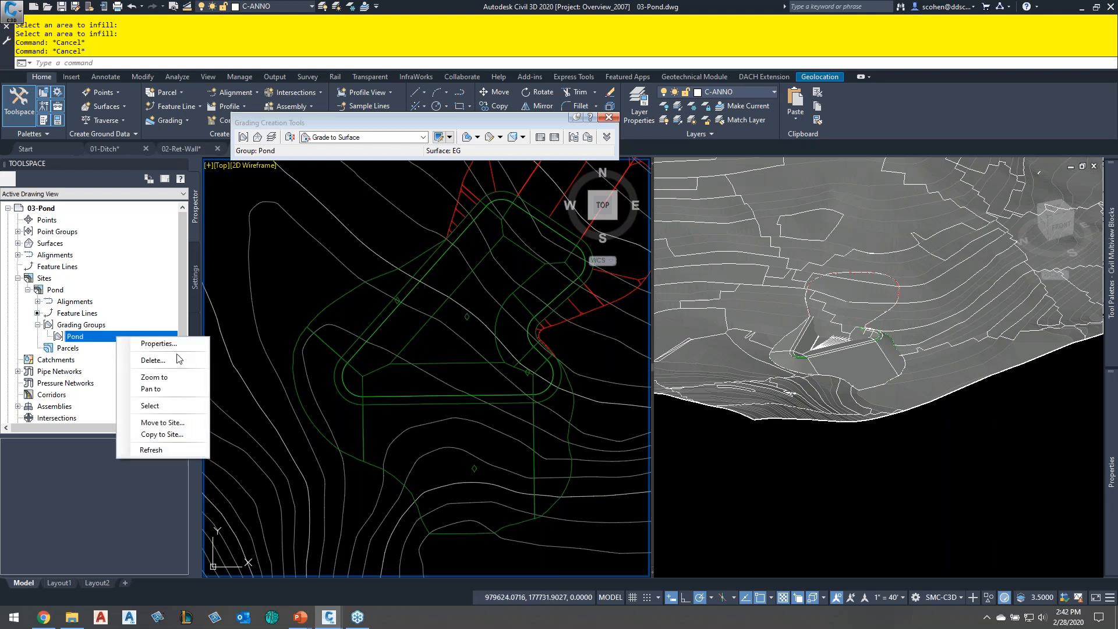
{"action": "left_click", "coordinate": [159, 343]}
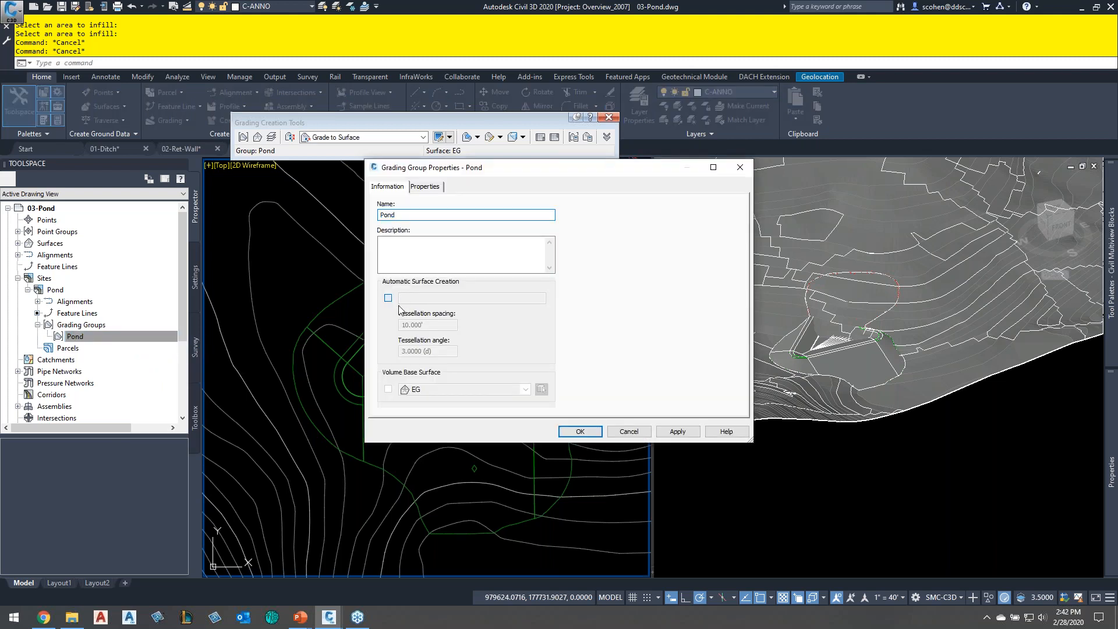
{"action": "left_click", "coordinate": [387, 297]}
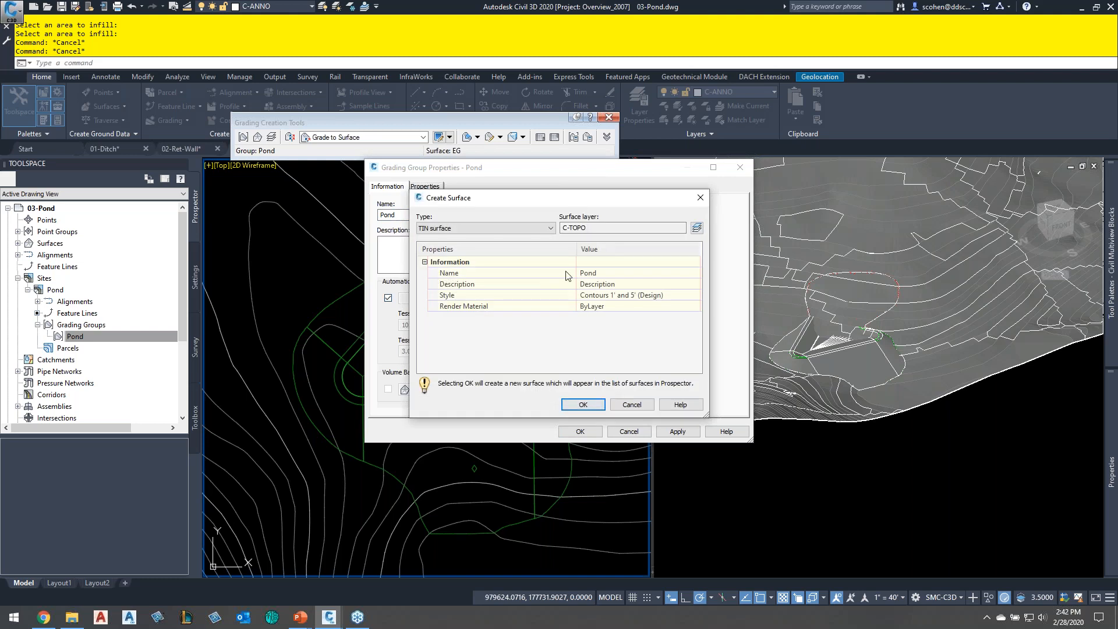
{"action": "left_click", "coordinate": [583, 405]}
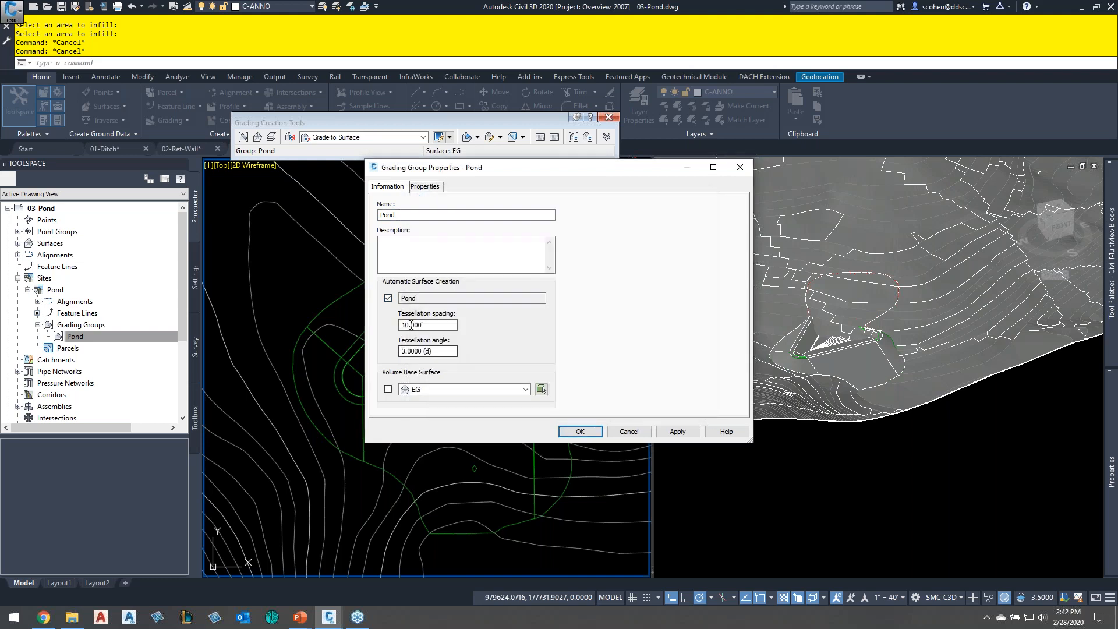
Set tessellation spacing to 1' and tessellation angle to 1, enable EG as volume base surface, and apply
{"action": "double_click", "coordinate": [443, 324]}
{"action": "type", "text": "1"}
{"action": "double_click", "coordinate": [431, 351]}
{"action": "type", "text": "1"}
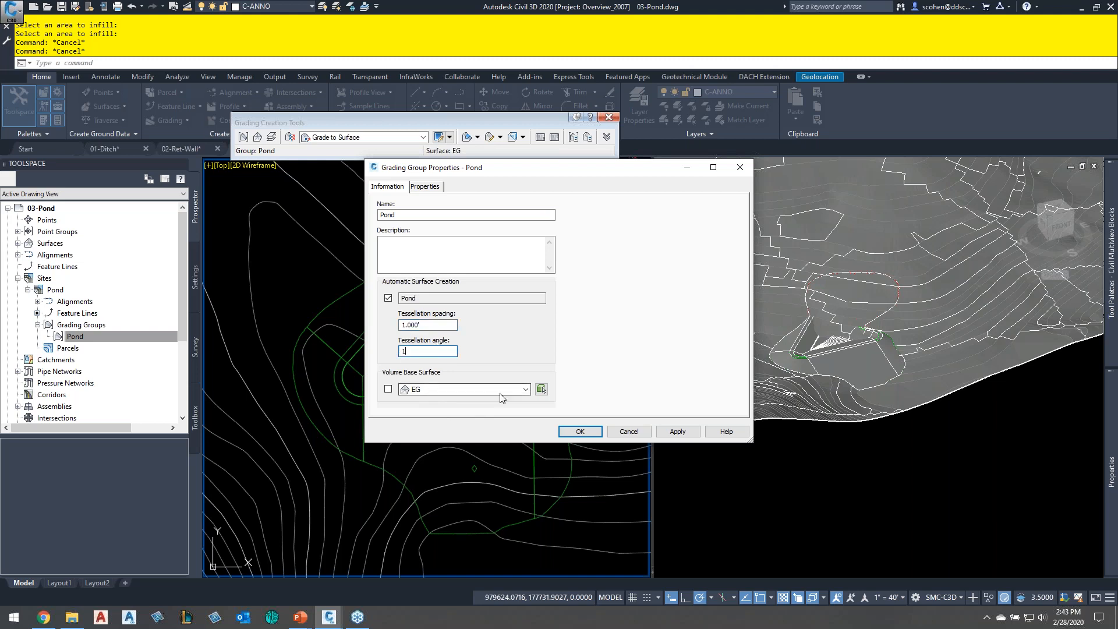
{"action": "left_click", "coordinate": [388, 390]}
{"action": "left_click", "coordinate": [576, 432]}
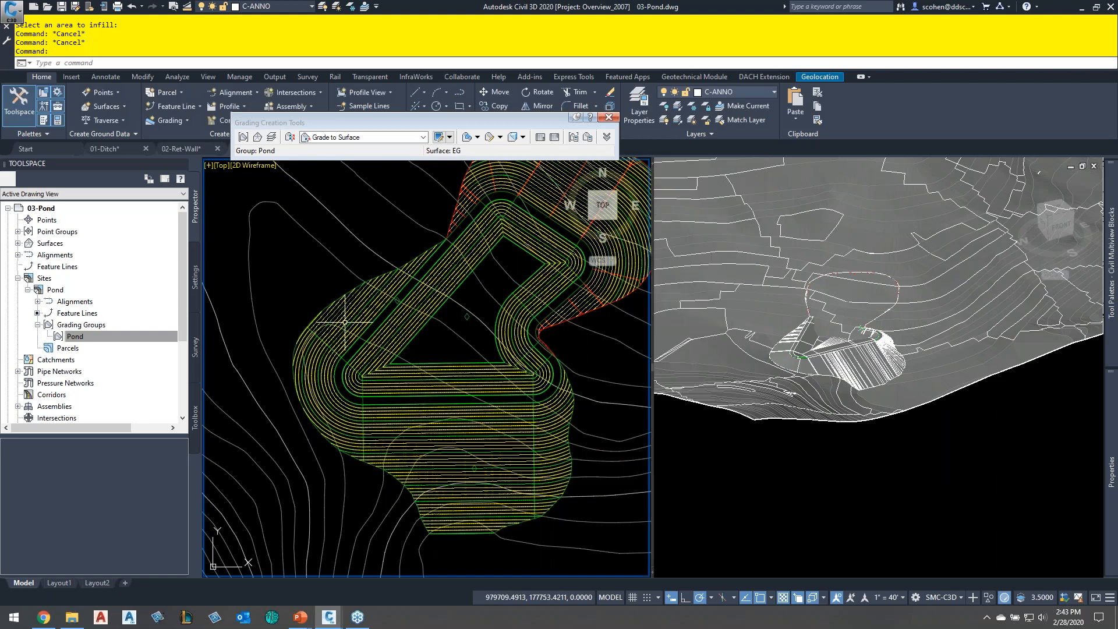
Review the Pond grading group's properties for its cut, fill and net volumes
{"action": "key", "text": "Escape"}
{"action": "key", "text": "Escape"}
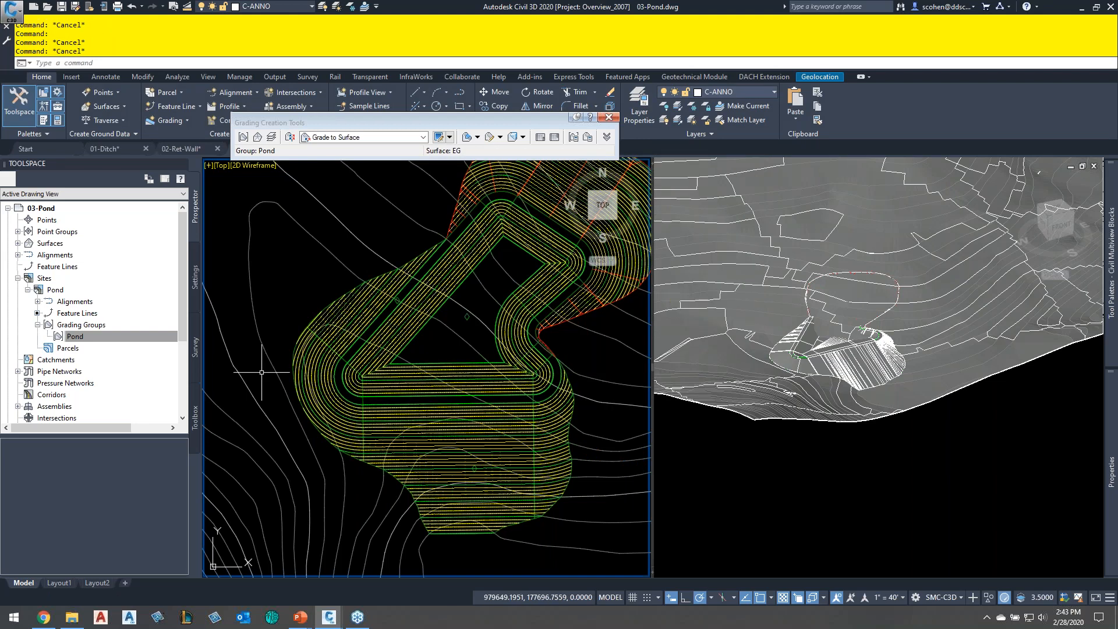
{"action": "right_click", "coordinate": [152, 336]}
{"action": "key", "text": "Escape"}
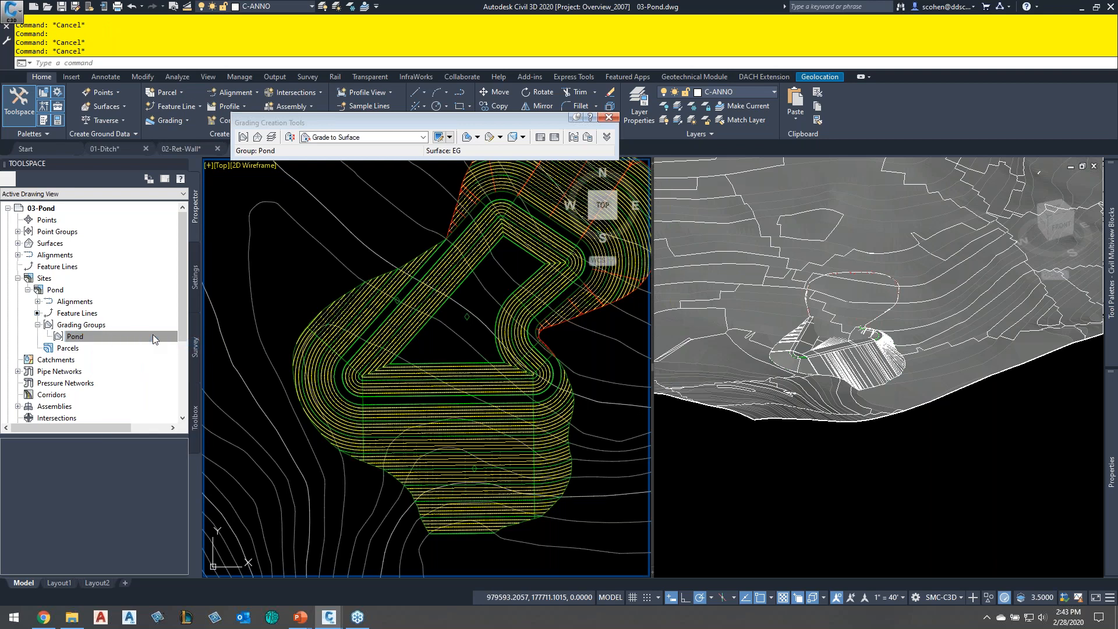
{"action": "double_click", "coordinate": [153, 334]}
{"action": "left_click", "coordinate": [425, 186]}
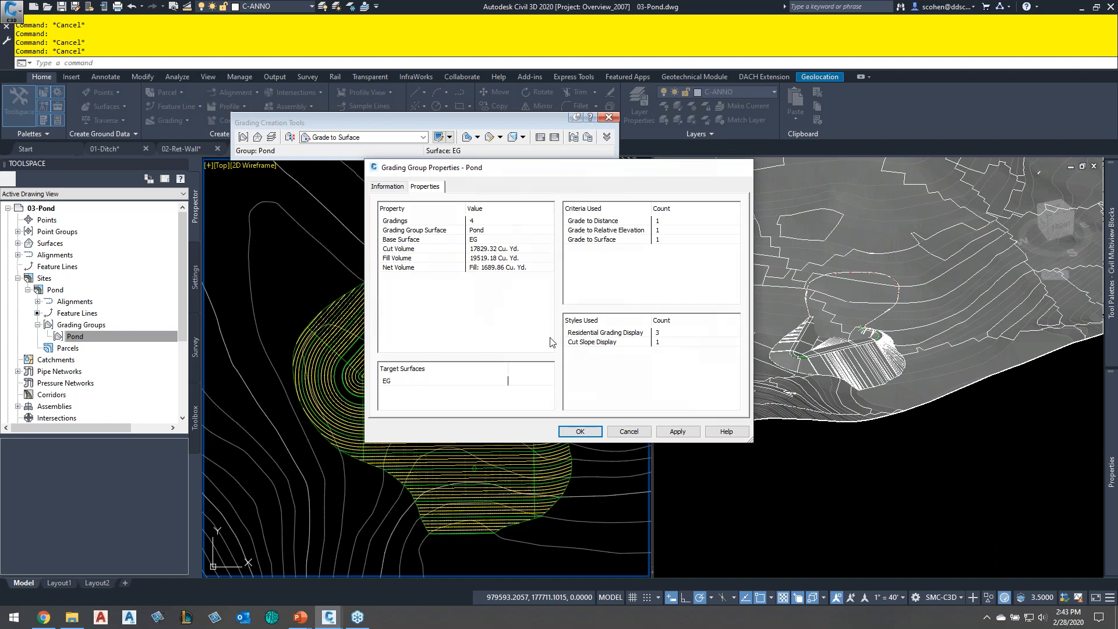
{"action": "key", "text": "Escape"}
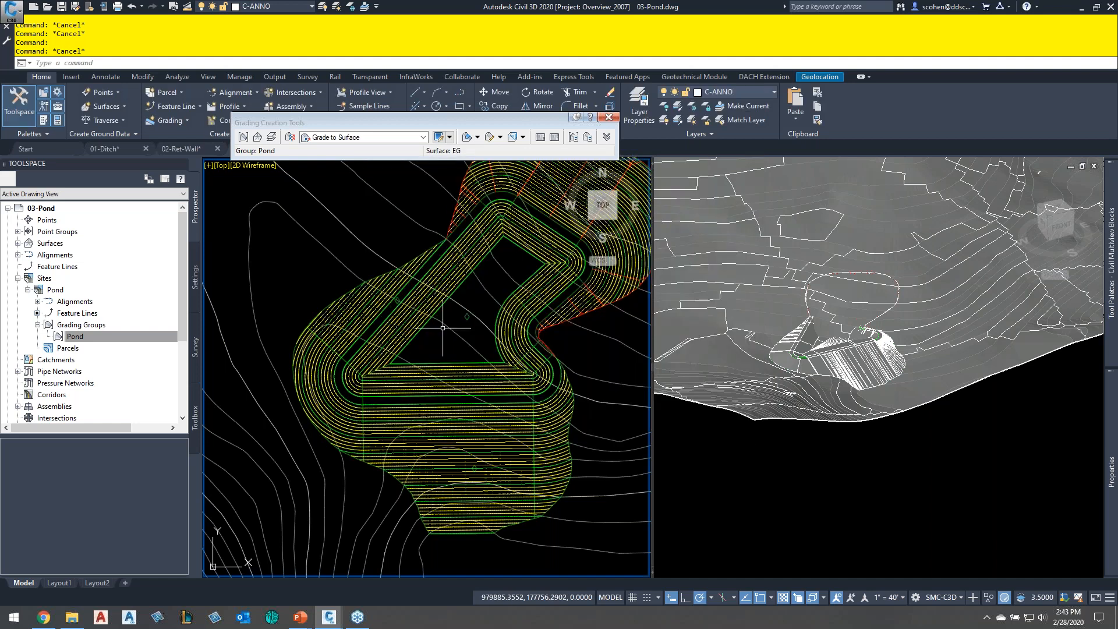
Hide the Pond surface by setting its style to _No Display
{"action": "key", "text": "Escape"}
{"action": "key", "text": "Escape"}
{"action": "scroll", "coordinate": [381, 342], "scroll_direction": "up", "scroll_amount": 5}
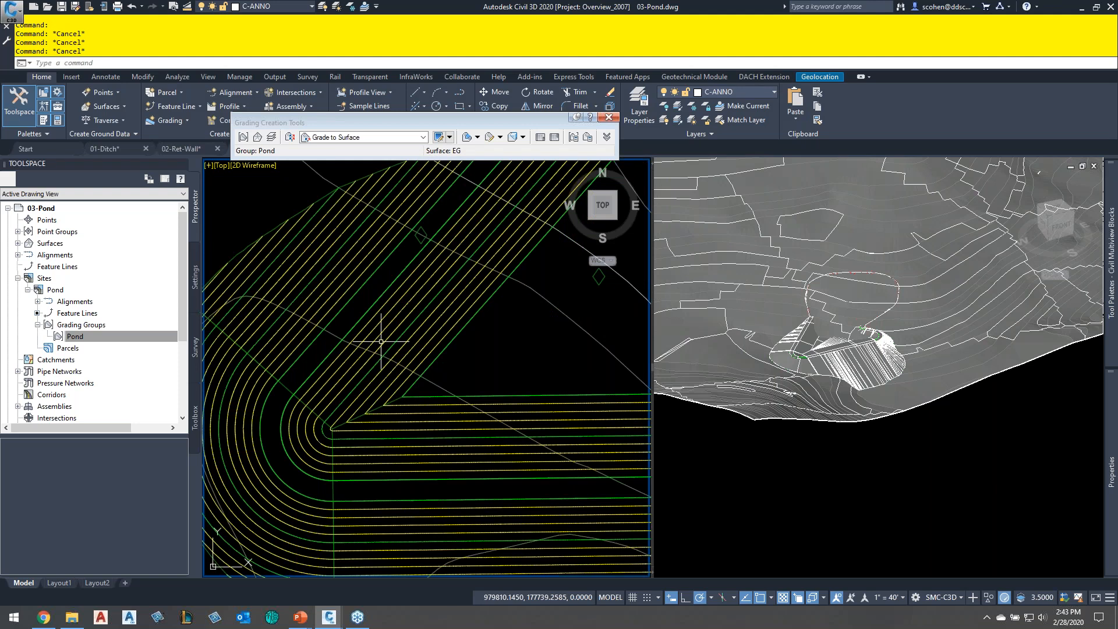
{"action": "left_click", "coordinate": [341, 370]}
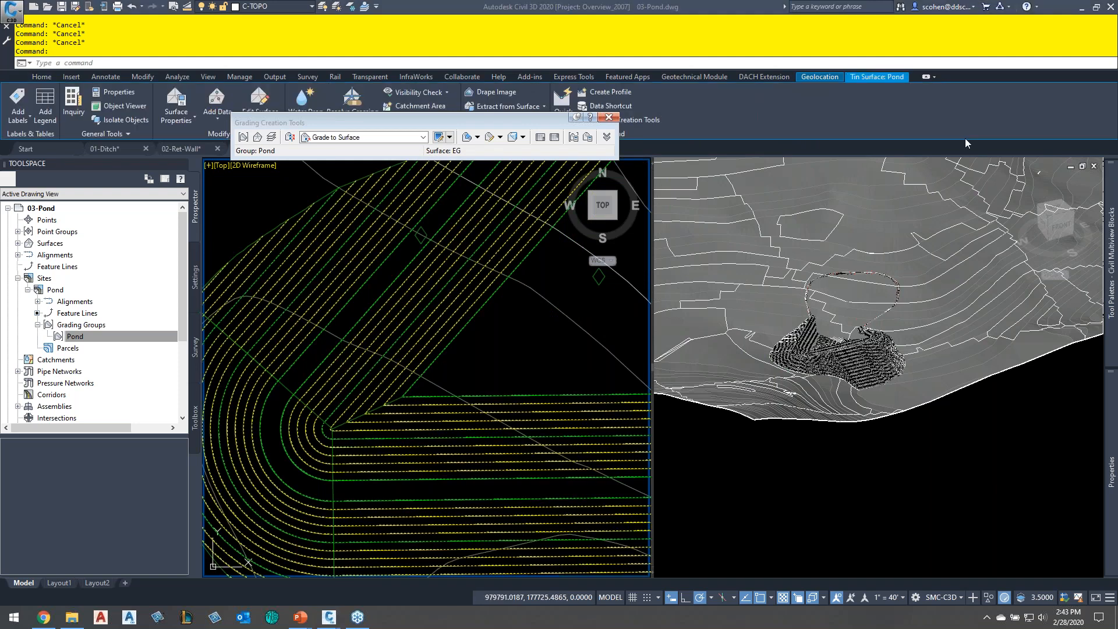
{"action": "key", "text": "ctrl+1"}
{"action": "left_click", "coordinate": [945, 214]}
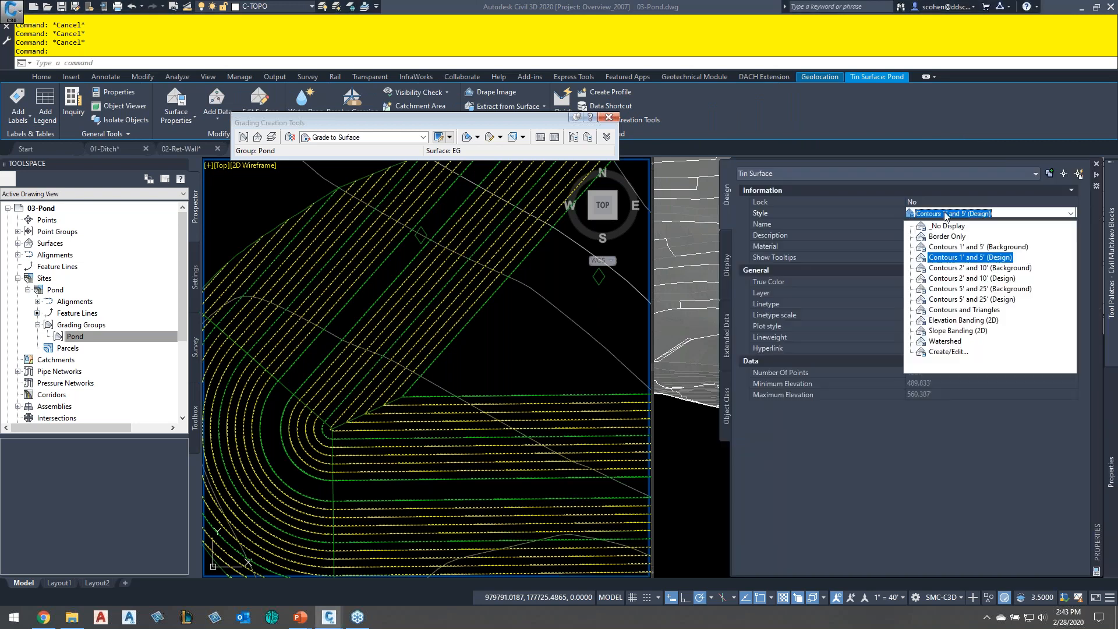
{"action": "left_click", "coordinate": [946, 226]}
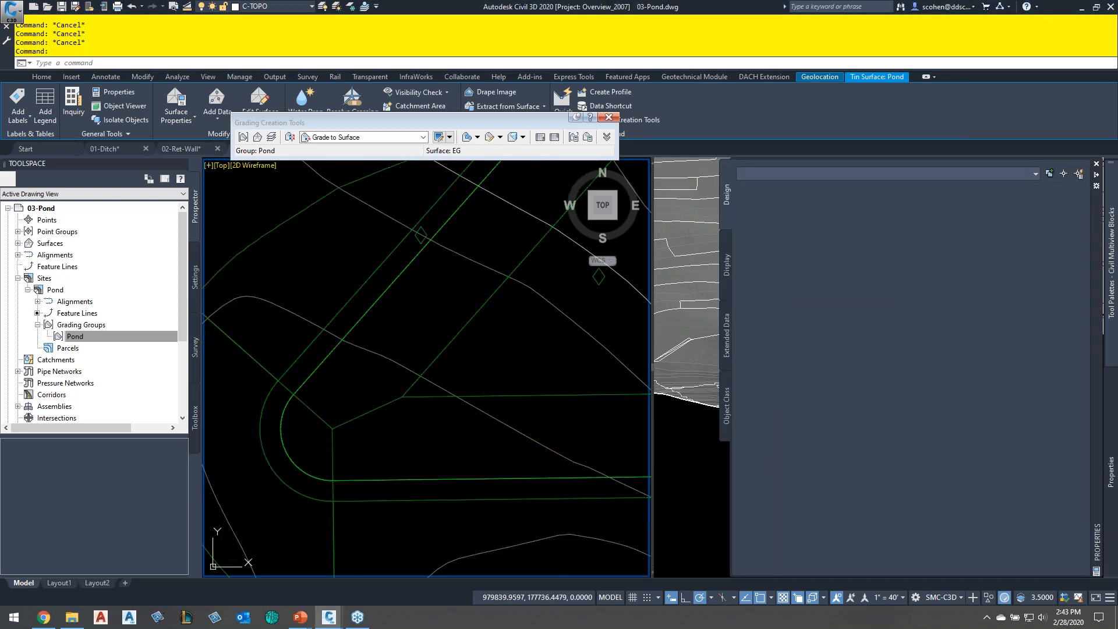
{"action": "key", "text": "Escape"}
Lower the Pond Top feature line by 2'
{"action": "left_click", "coordinate": [361, 318]}
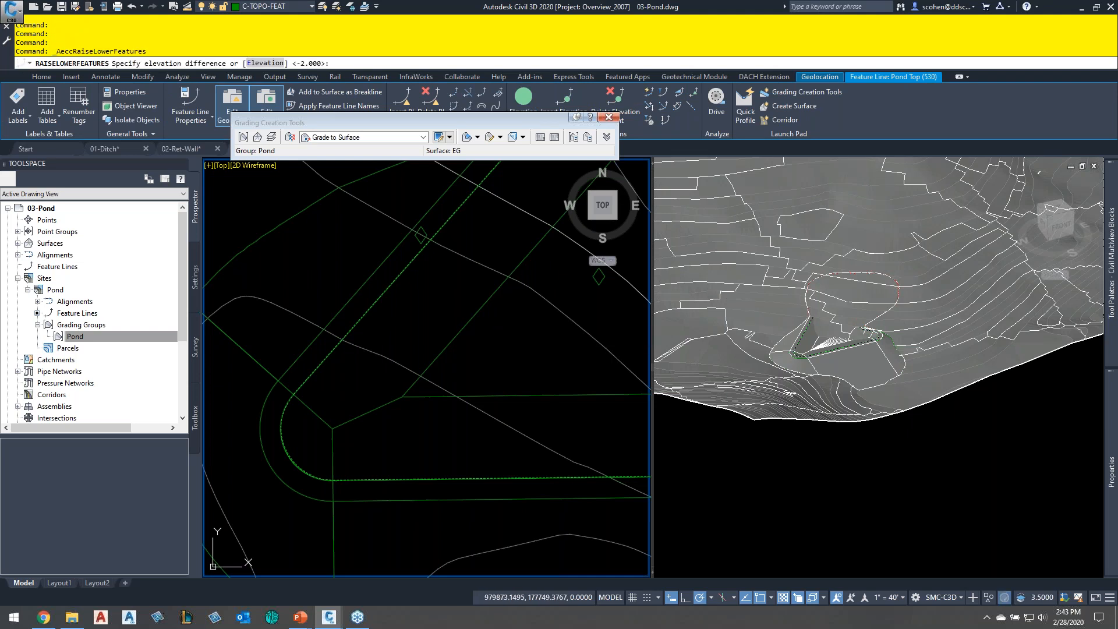
{"action": "type", "text": "-2"}
{"action": "key", "text": "Return"}
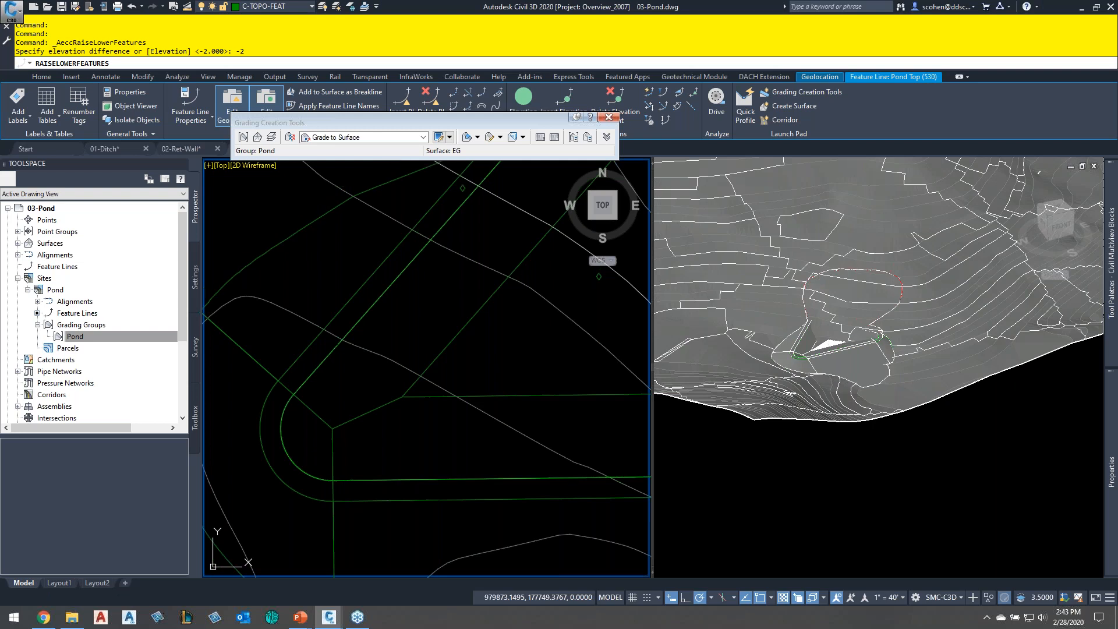
{"action": "key", "text": "Escape"}
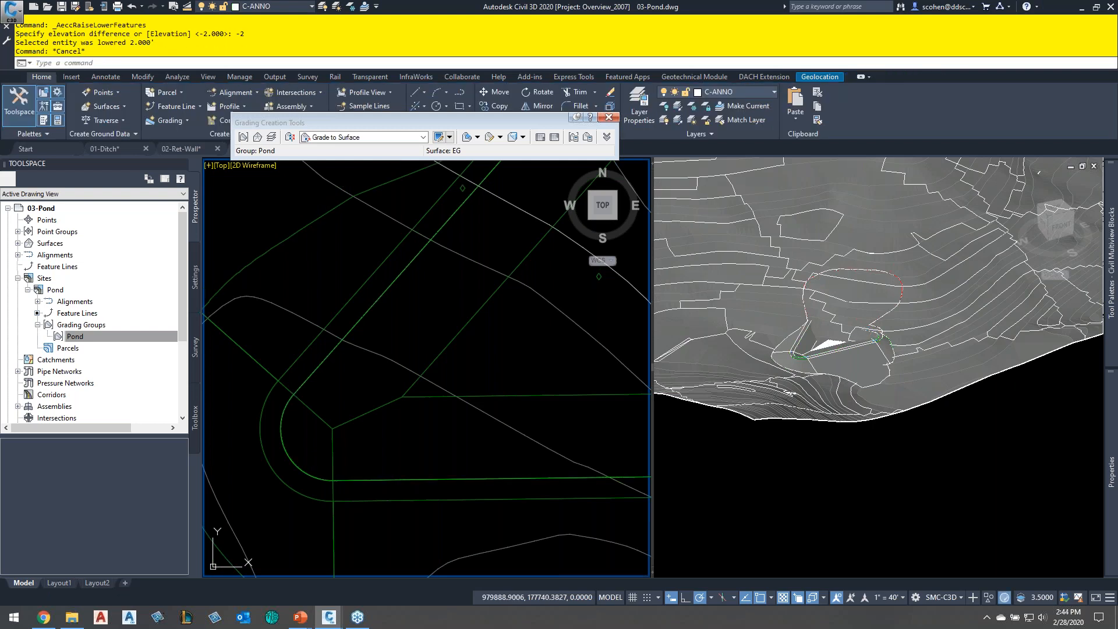
Review the Pond grading group's properties for its updated cut, fill and net volumes
{"action": "key", "text": "Escape"}
{"action": "key", "text": "Escape"}
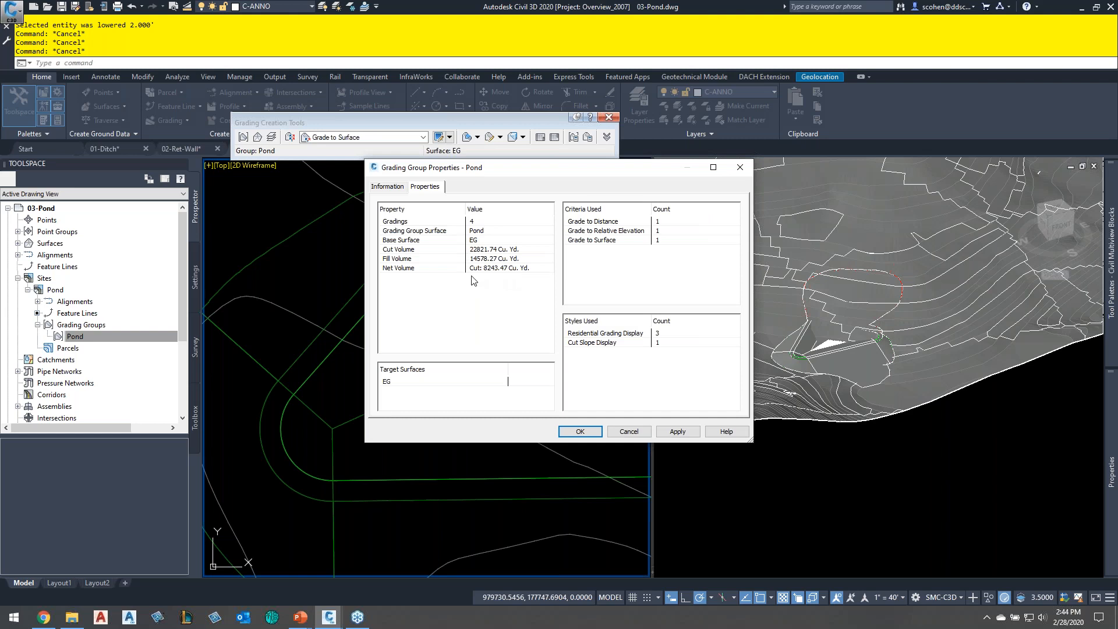
{"action": "left_click", "coordinate": [631, 431]}
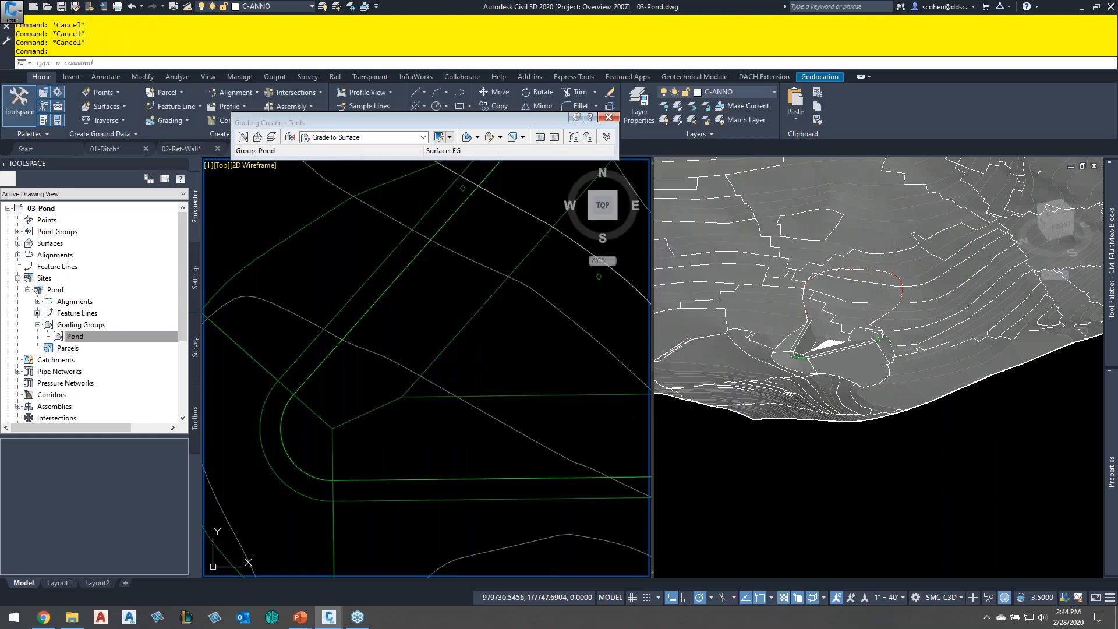
Draw a 10' feature line in the Pond site at elevation 528, from the nearest point on one pond edge perpendicular to the other
{"action": "key", "text": "Escape"}
{"action": "scroll", "coordinate": [475, 399], "scroll_direction": "down", "scroll_amount": 3}
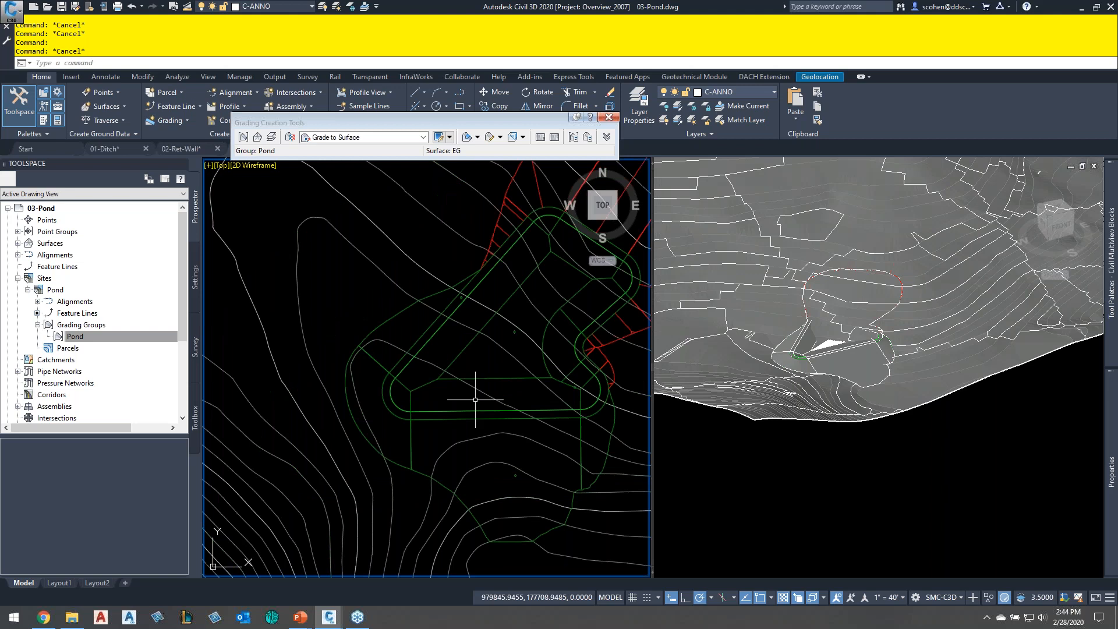
{"action": "middle_click_drag", "start_coordinate": [475, 399], "coordinate": [374, 366]}
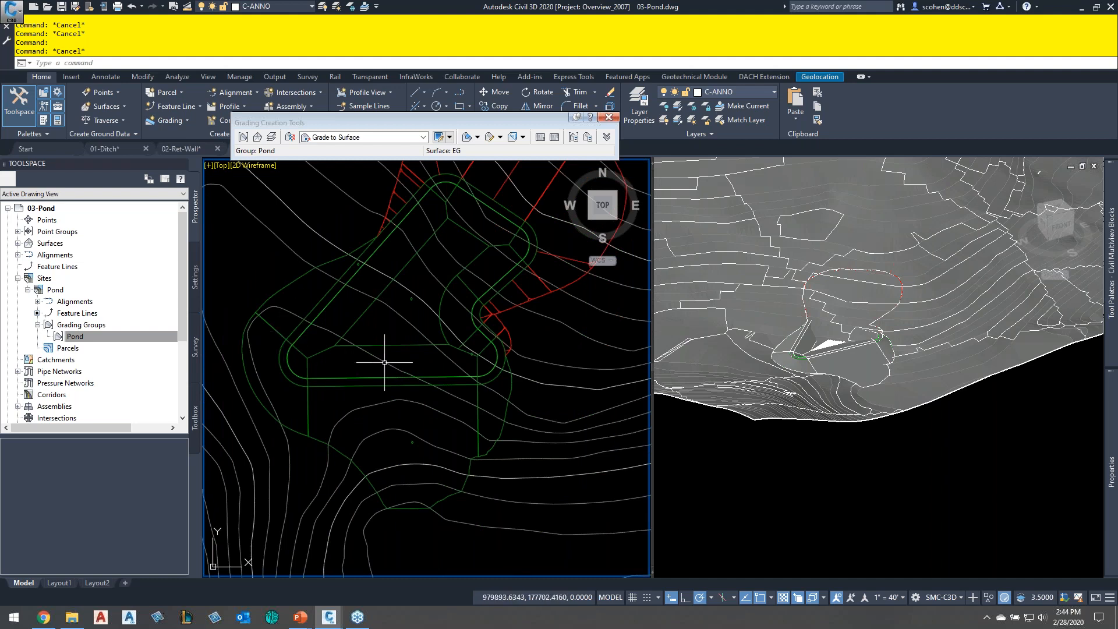
{"action": "scroll", "coordinate": [369, 379], "scroll_direction": "up", "scroll_amount": 4}
{"action": "middle_click_drag", "start_coordinate": [439, 388], "coordinate": [362, 396]}
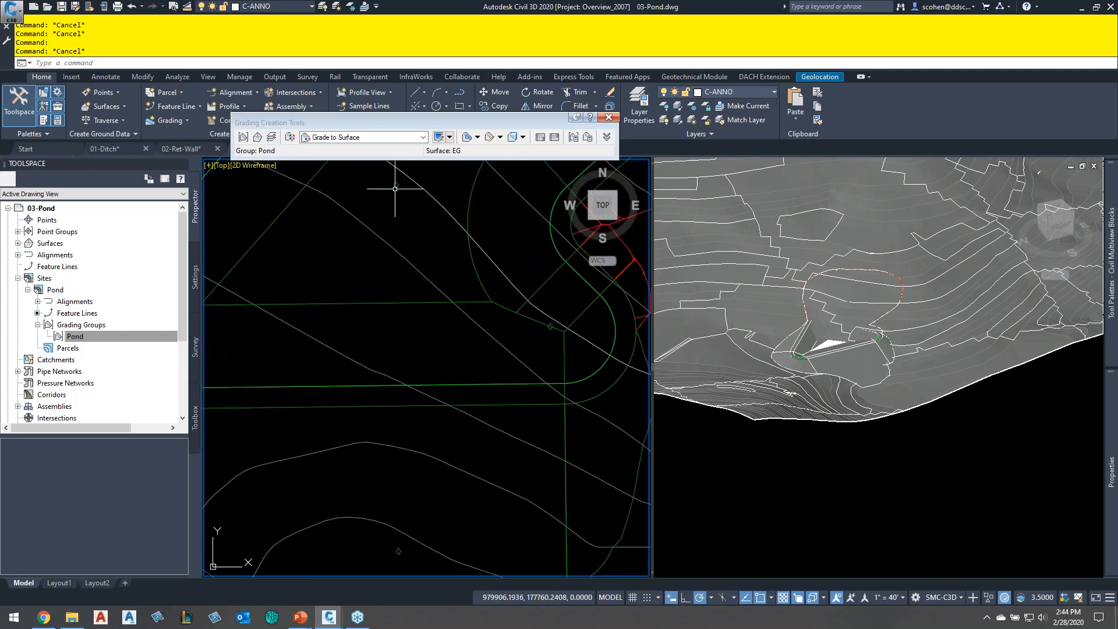
{"action": "left_click", "coordinate": [175, 106]}
{"action": "left_click", "coordinate": [197, 124]}
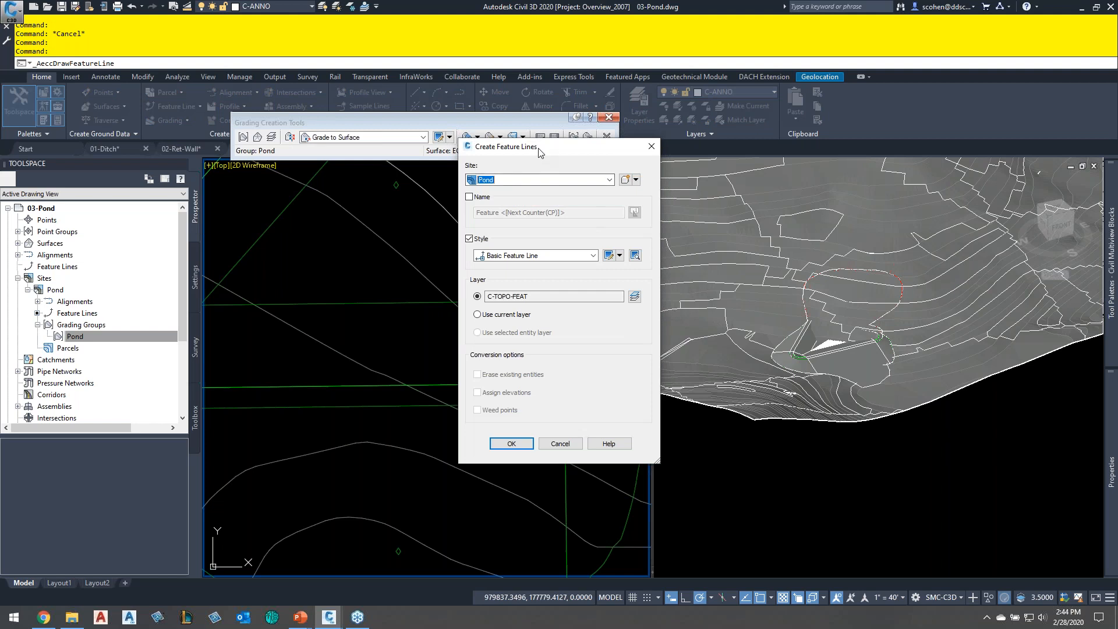
{"action": "left_click_drag", "start_coordinate": [536, 152], "coordinate": [443, 97]}
{"action": "left_click", "coordinate": [419, 384]}
{"action": "scroll", "coordinate": [296, 392], "scroll_direction": "up", "scroll_amount": 2}
{"action": "middle_click_drag", "start_coordinate": [295, 393], "coordinate": [419, 390]}
{"action": "right_click", "coordinate": [367, 335], "text": "shift"}
{"action": "key", "text": "r"}
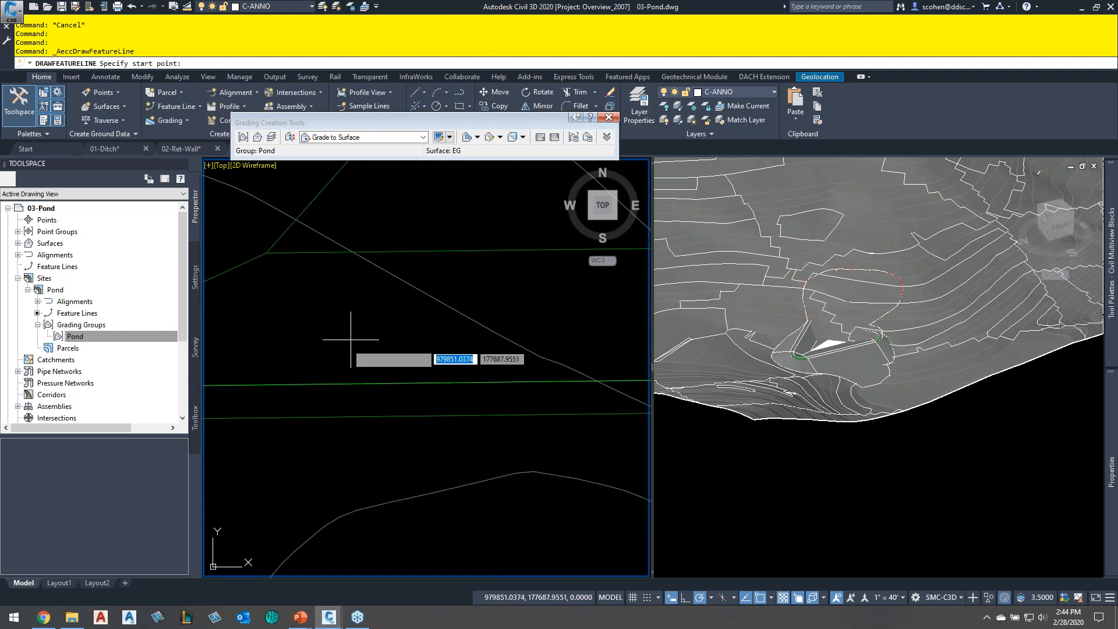
{"action": "left_click", "coordinate": [351, 384]}
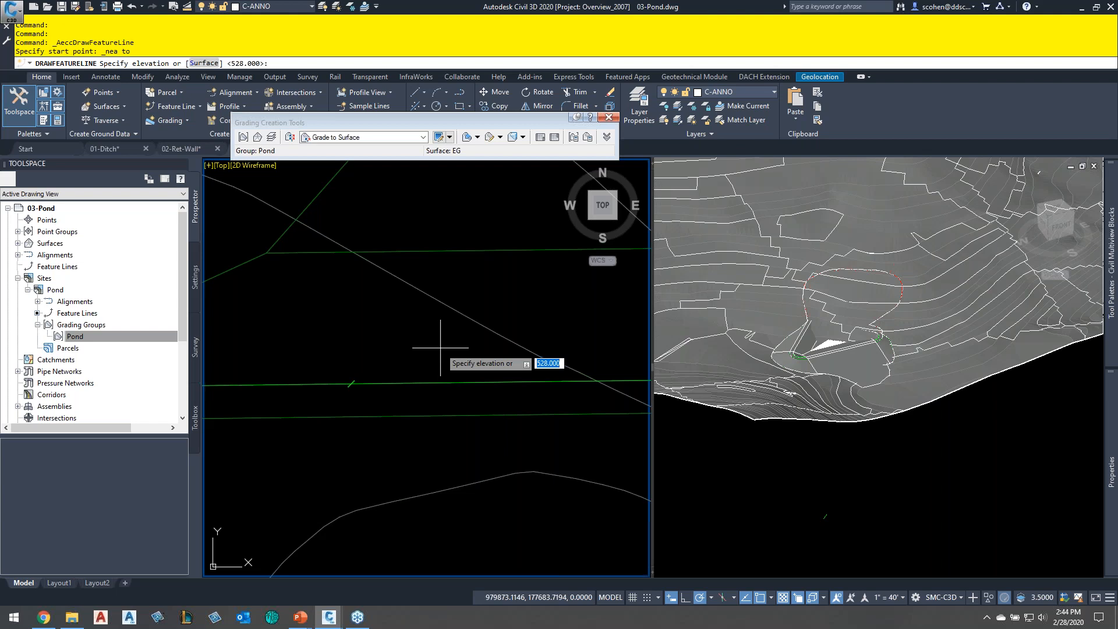
{"action": "key", "text": "Return"}
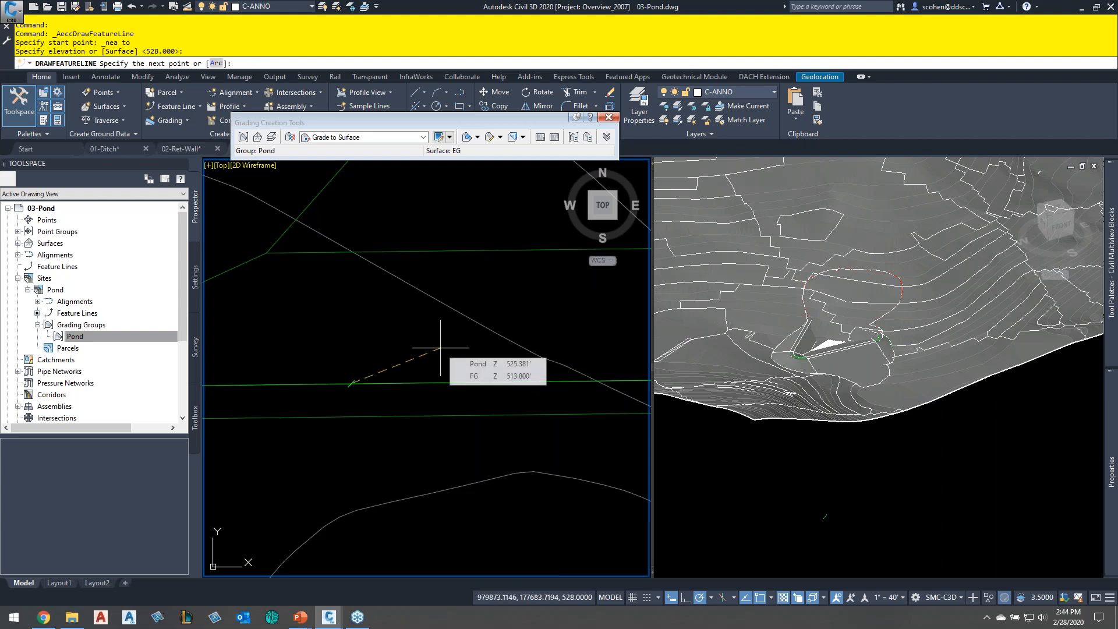
{"action": "right_click", "coordinate": [443, 351], "text": "shift"}
{"action": "left_click", "coordinate": [466, 277]}
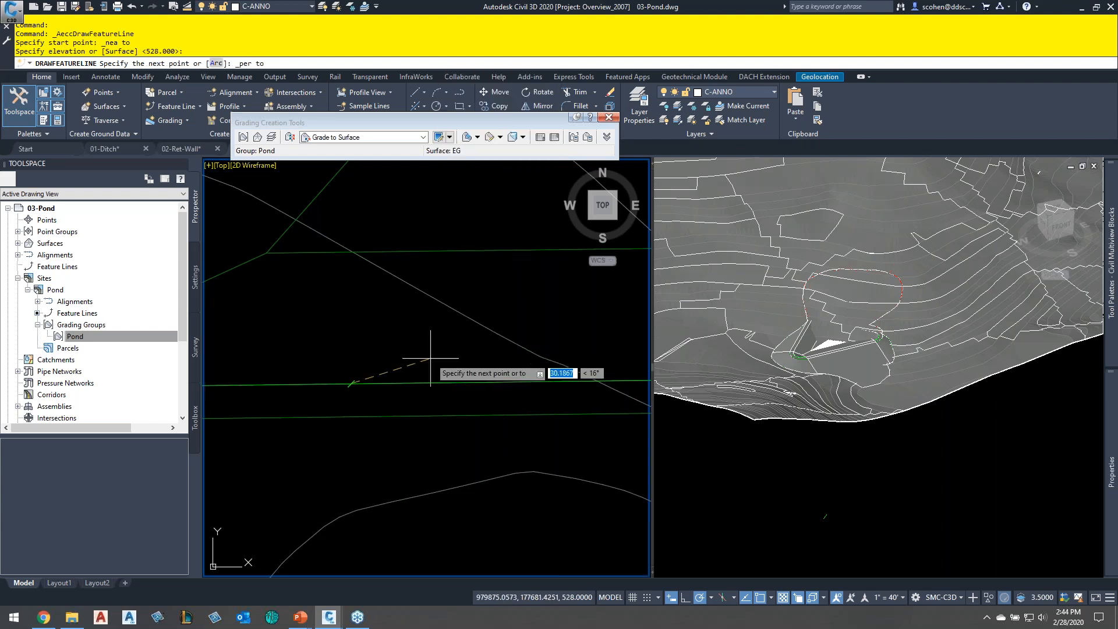
{"action": "left_click", "coordinate": [410, 416]}
{"action": "key", "text": "Return"}
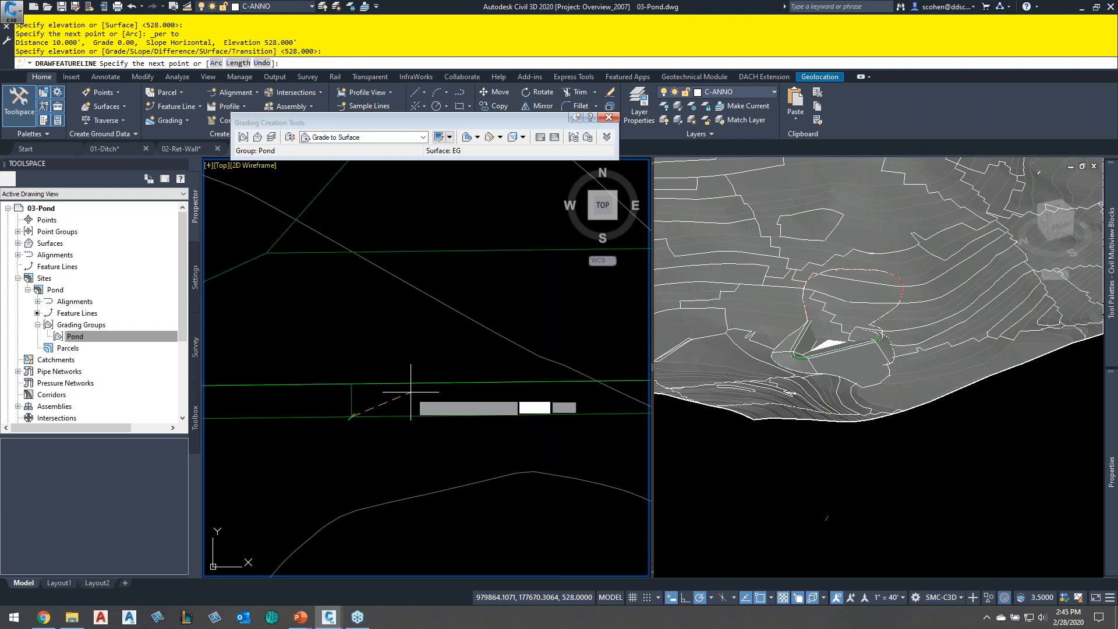
{"action": "key", "text": "Return"}
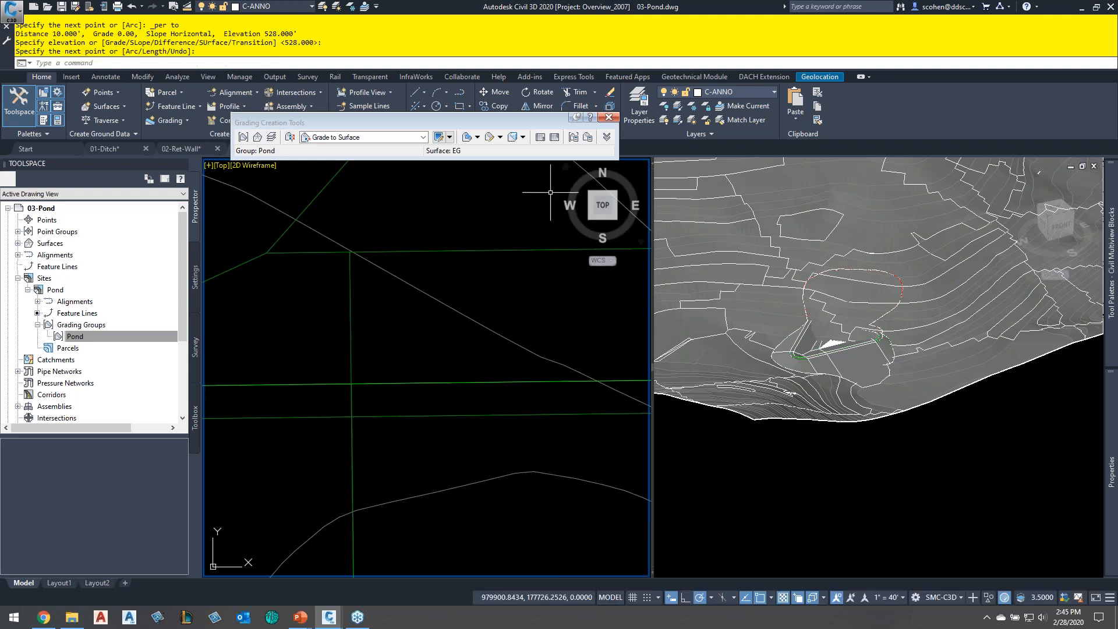
Hide the FG surface by setting its style to _No Display
{"action": "scroll", "coordinate": [449, 312], "scroll_direction": "down", "scroll_amount": 4}
{"action": "middle_click_drag", "start_coordinate": [449, 312], "coordinate": [379, 347]}
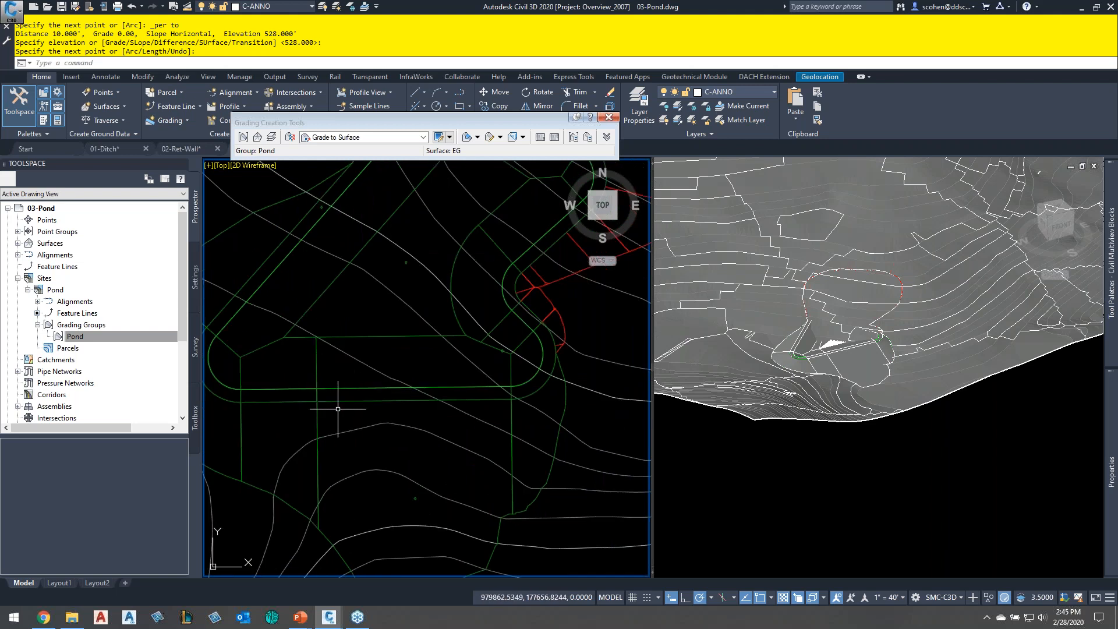
{"action": "left_click", "coordinate": [789, 464]}
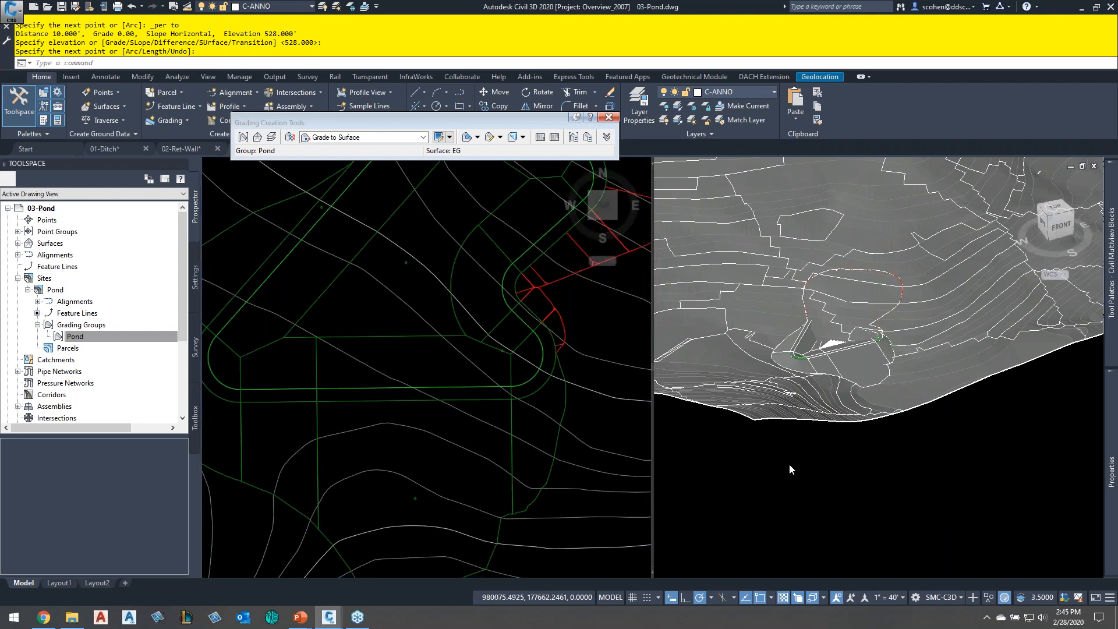
{"action": "key", "text": "Return"}
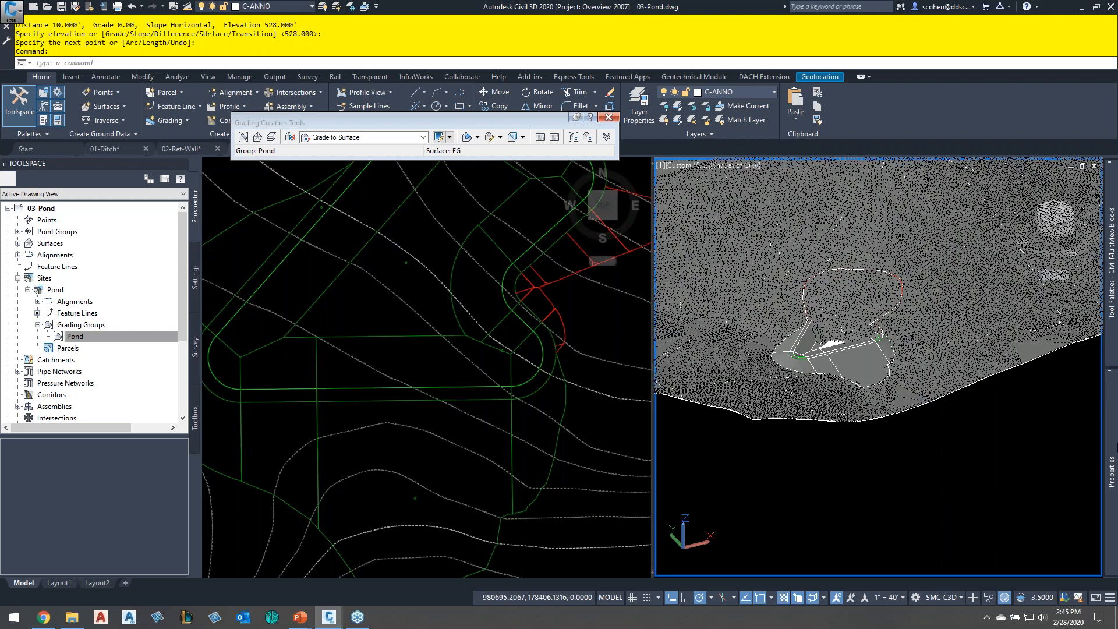
{"action": "mouse_move", "coordinate": [1115, 448]}
{"action": "left_click", "coordinate": [970, 215]}
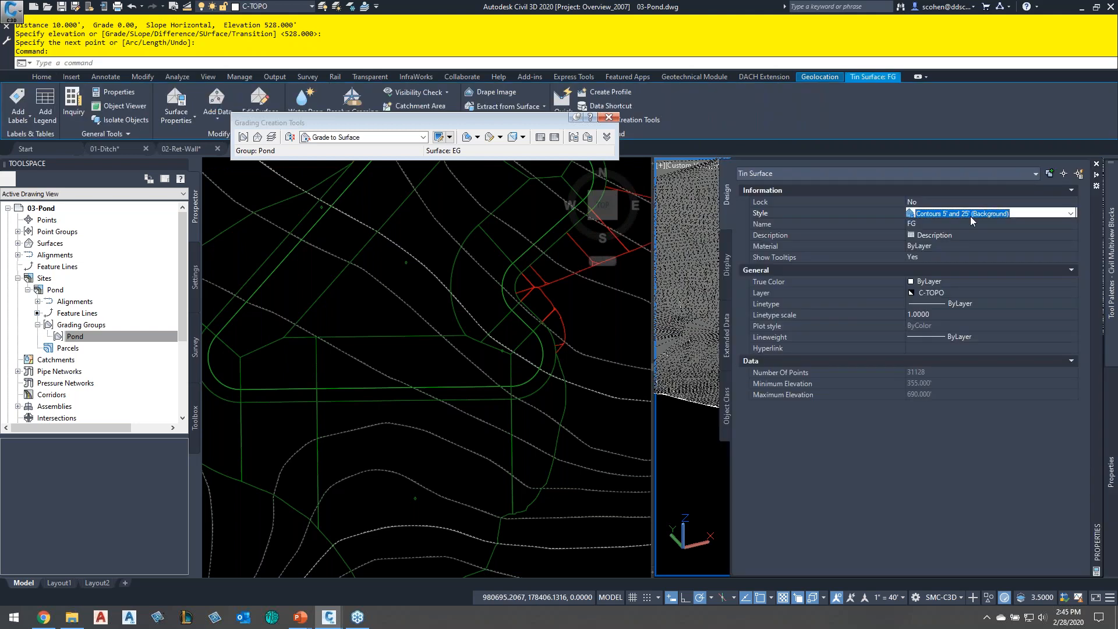
{"action": "left_click", "coordinate": [970, 215]}
{"action": "left_click", "coordinate": [948, 226]}
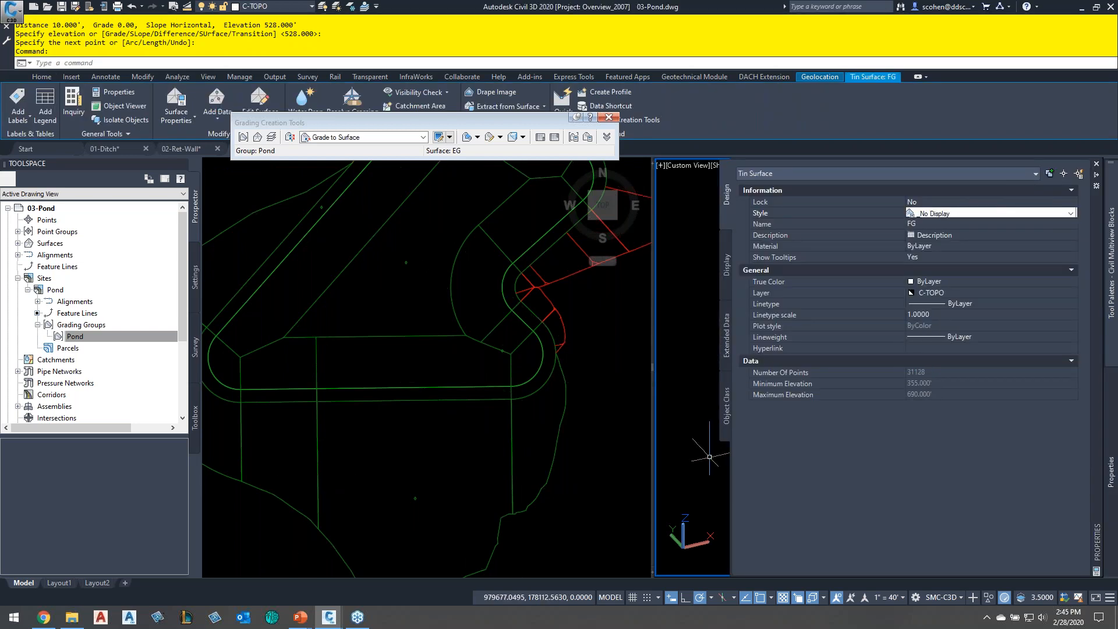
{"action": "key", "text": "Escape"}
{"action": "key", "text": "Escape"}
{"action": "key", "text": "Escape"}
Inspect the pond surface in the 3D view
{"action": "scroll", "coordinate": [849, 431], "scroll_direction": "up", "scroll_amount": 6}
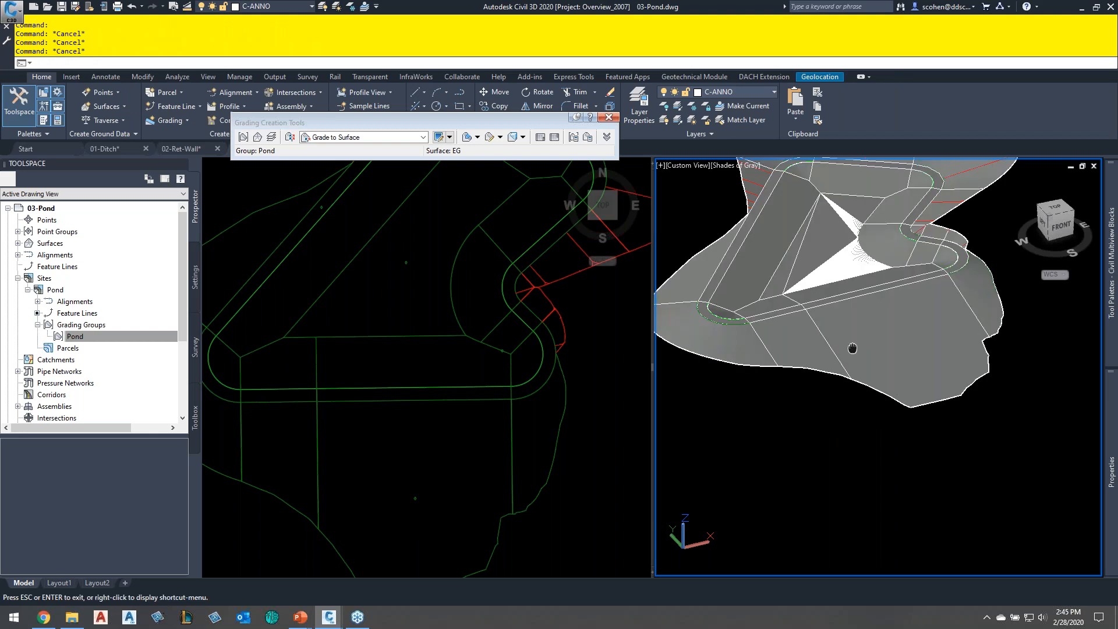
{"action": "scroll", "coordinate": [857, 411], "scroll_direction": "up", "scroll_amount": 5}
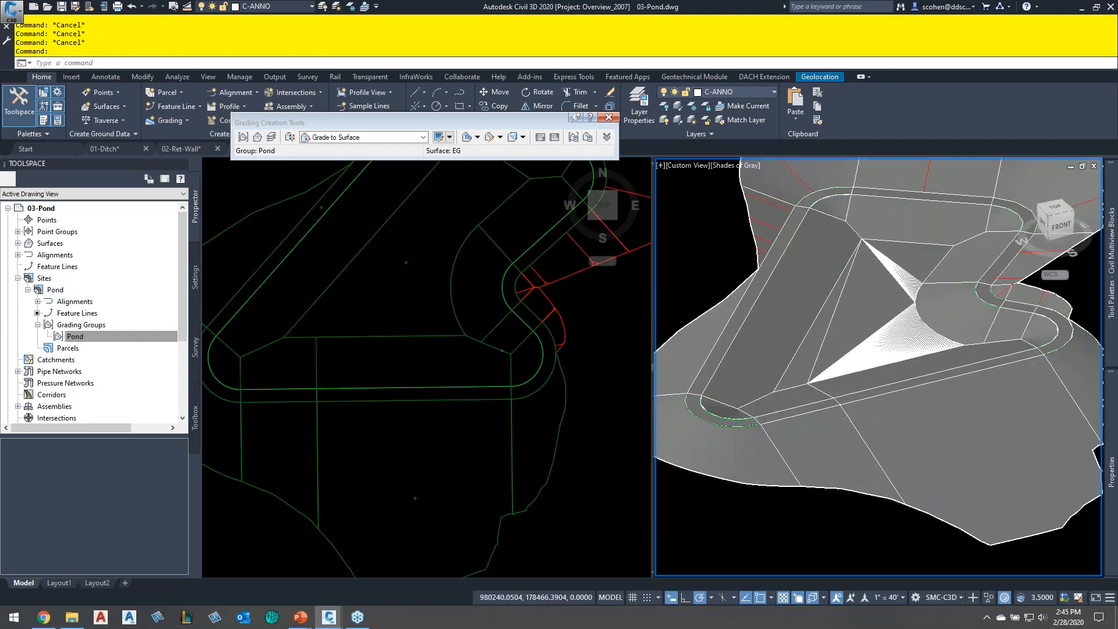
{"action": "left_click", "coordinate": [399, 425]}
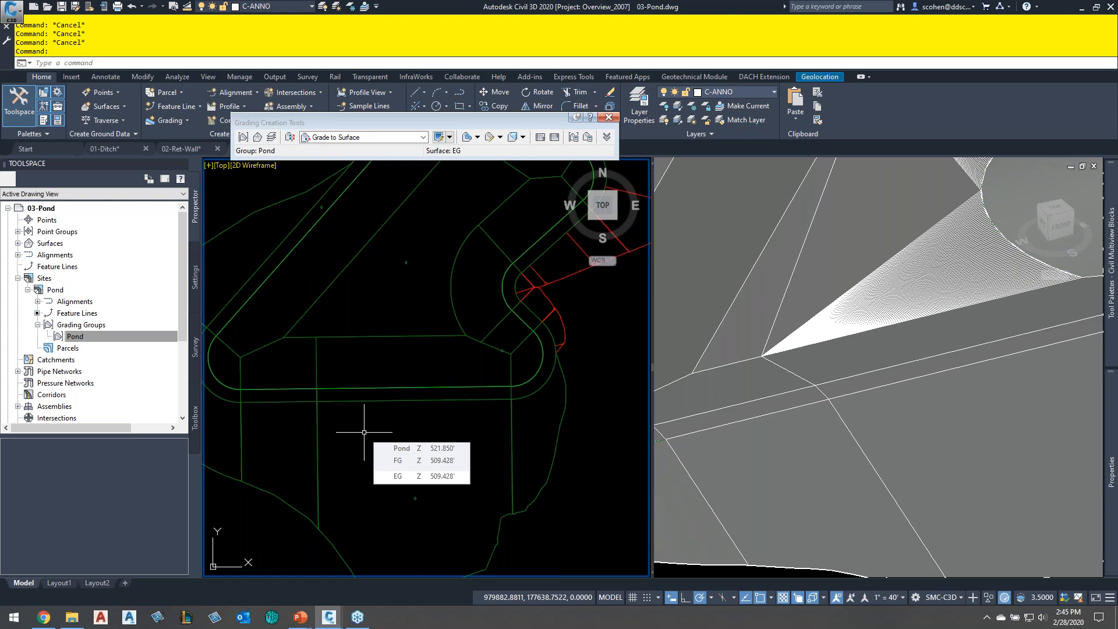
{"action": "key", "text": "Escape"}
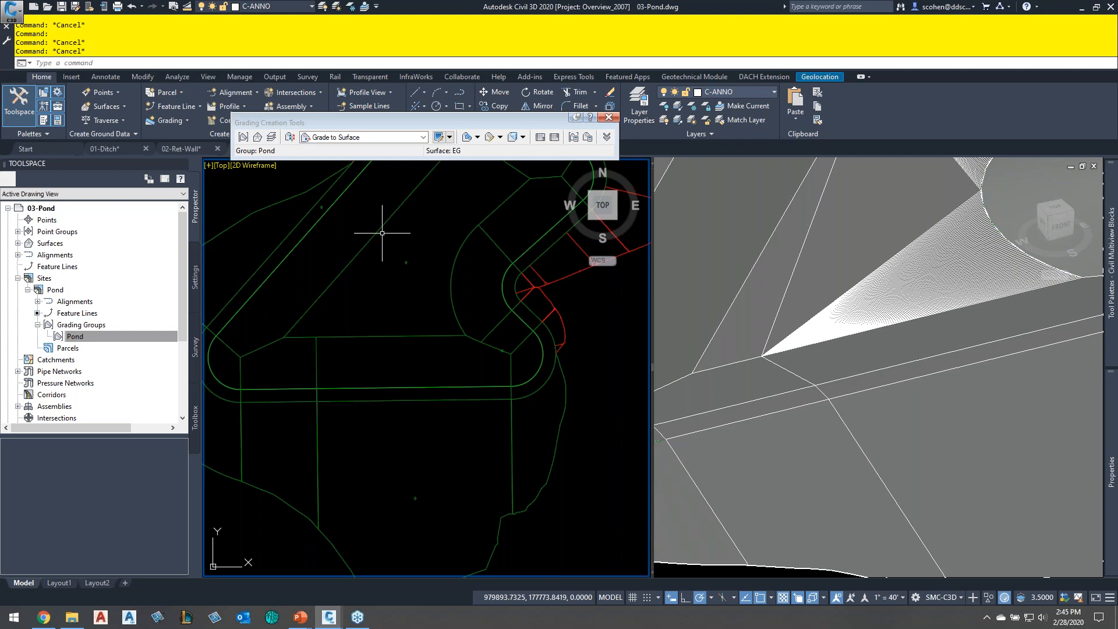
Offset the new 10' feature line 8' to the east with a slope of -4
{"action": "left_click", "coordinate": [607, 118]}
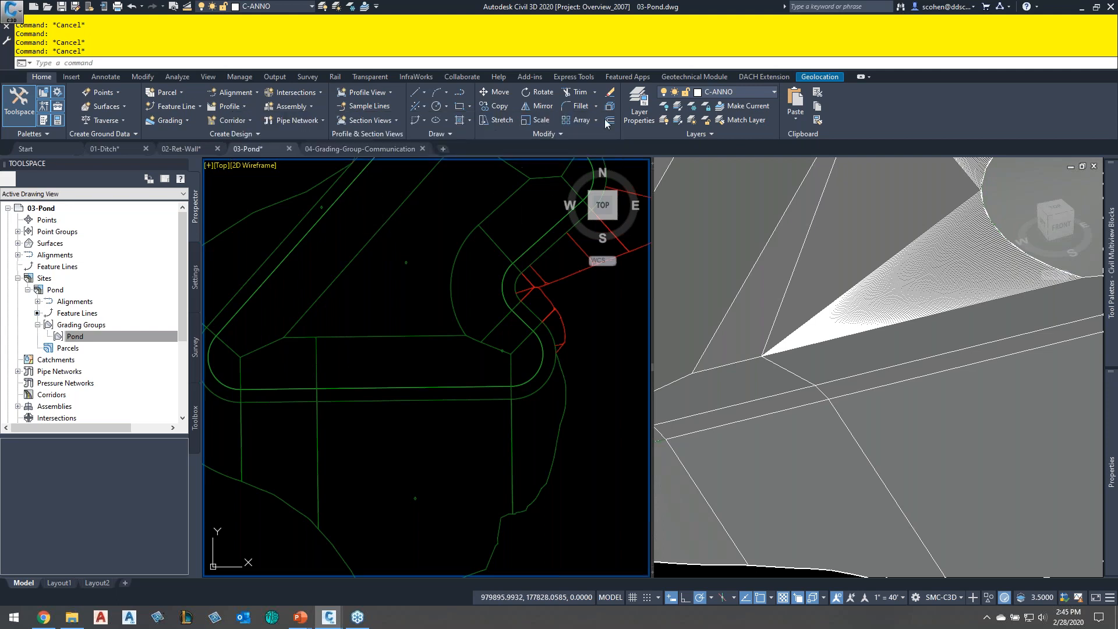
{"action": "left_click", "coordinate": [317, 395]}
{"action": "left_click", "coordinate": [316, 396]}
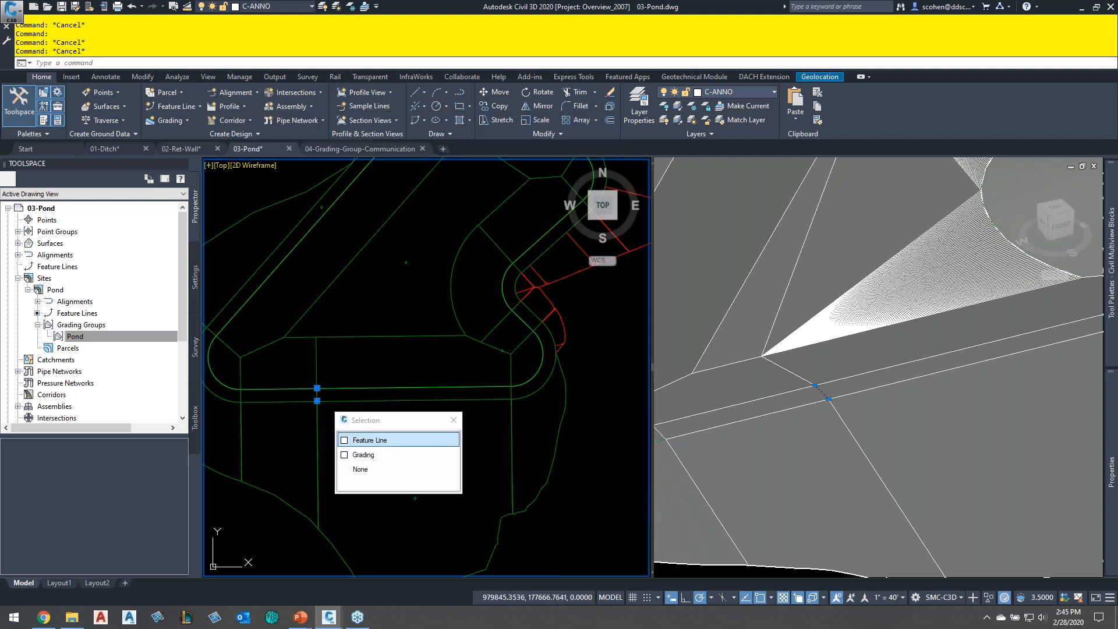
{"action": "left_click", "coordinate": [369, 439]}
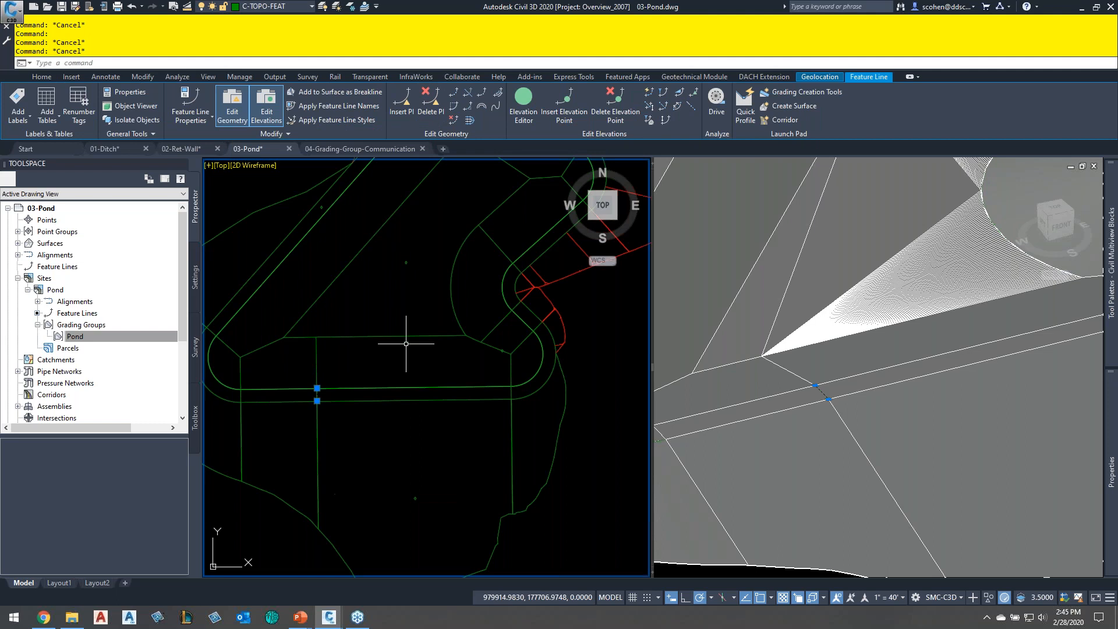
{"action": "left_click", "coordinate": [468, 120]}
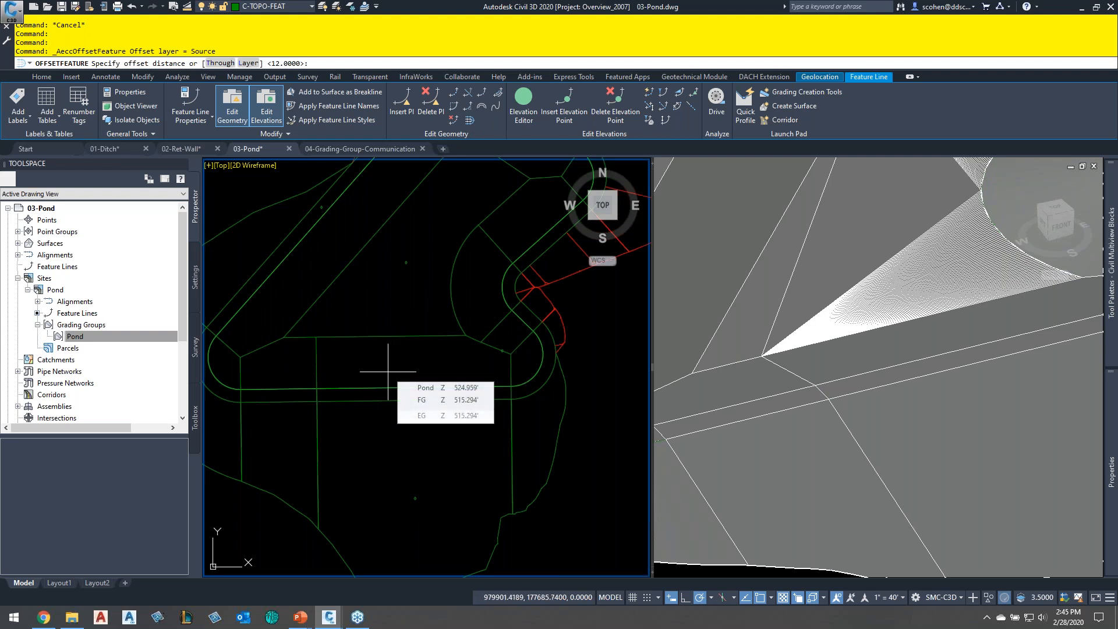
{"action": "type", "text": "8"}
{"action": "key", "text": "Return"}
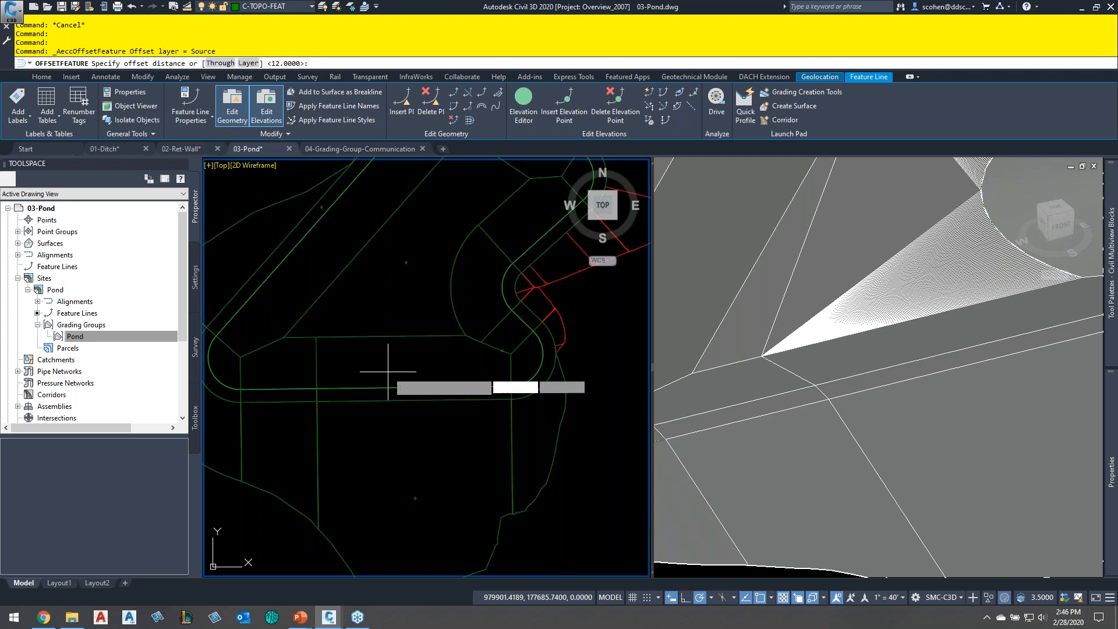
{"action": "left_click", "coordinate": [415, 446]}
{"action": "type", "text": "-4"}
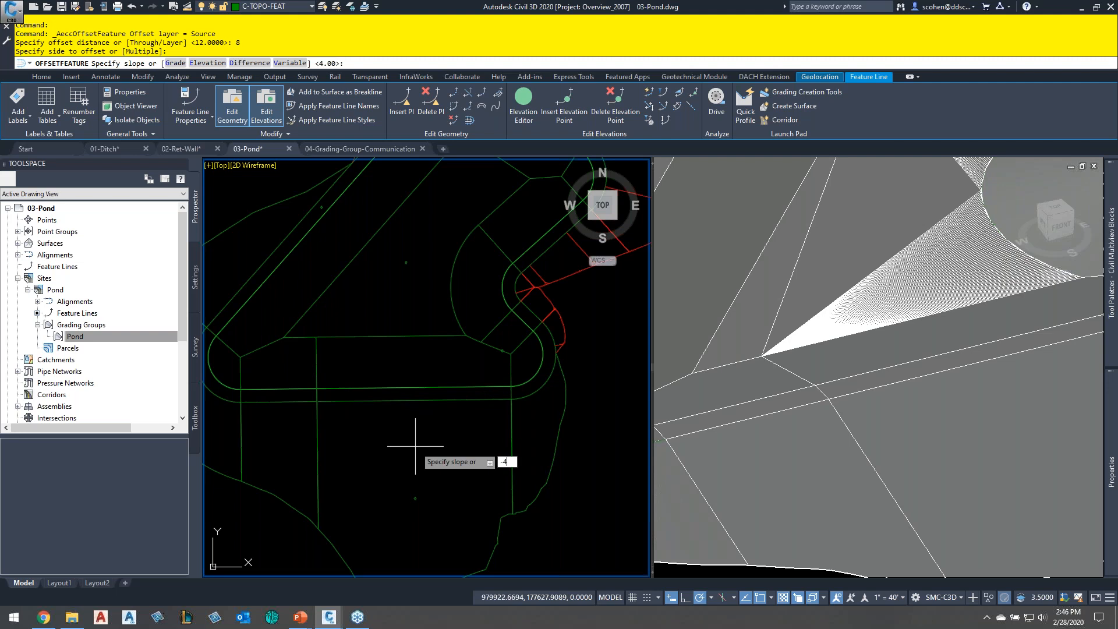
{"action": "key", "text": "Return"}
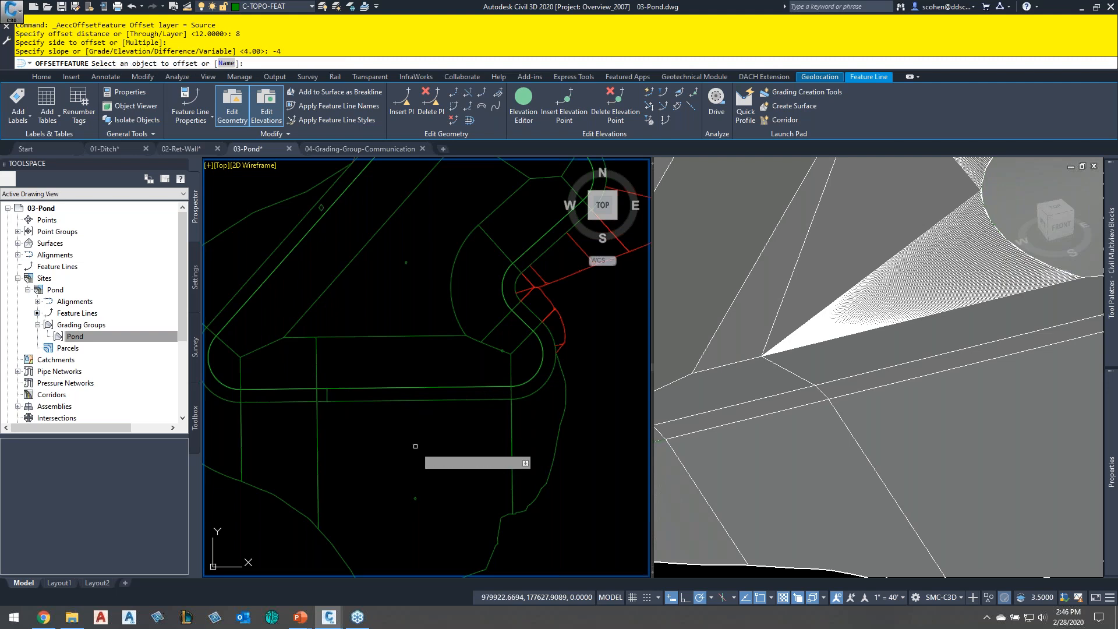
Offset the 10' feature line 5' to the east at a grade of 0
{"action": "key", "text": "Return"}
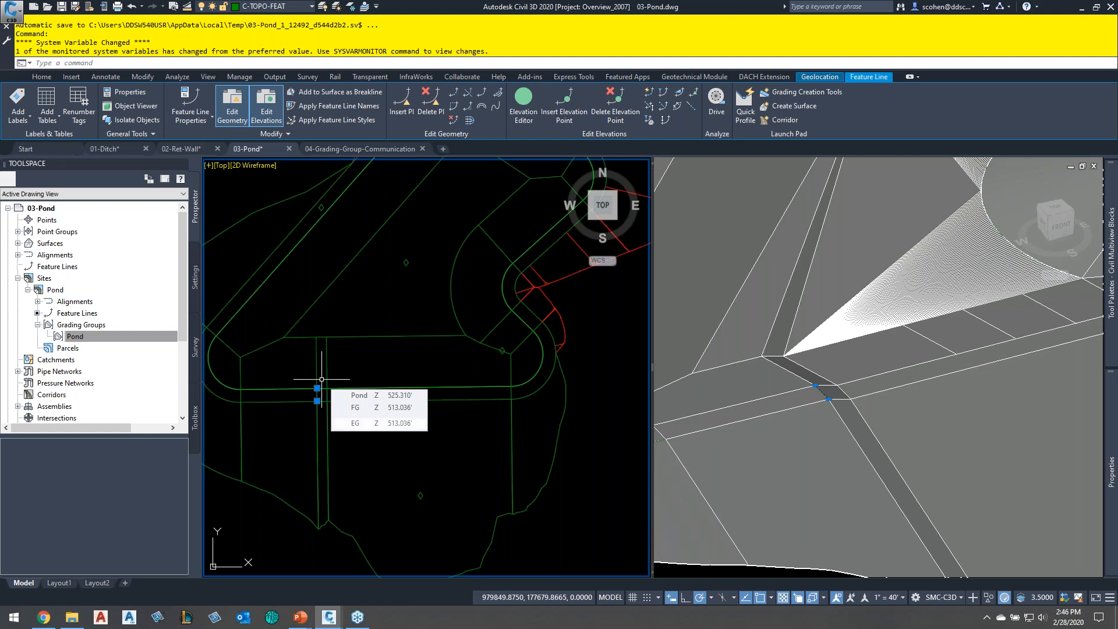
{"action": "scroll", "coordinate": [321, 387], "scroll_direction": "up", "scroll_amount": 2}
{"action": "left_click", "coordinate": [470, 120]}
{"action": "type", "text": "5"}
{"action": "key", "text": "Return"}
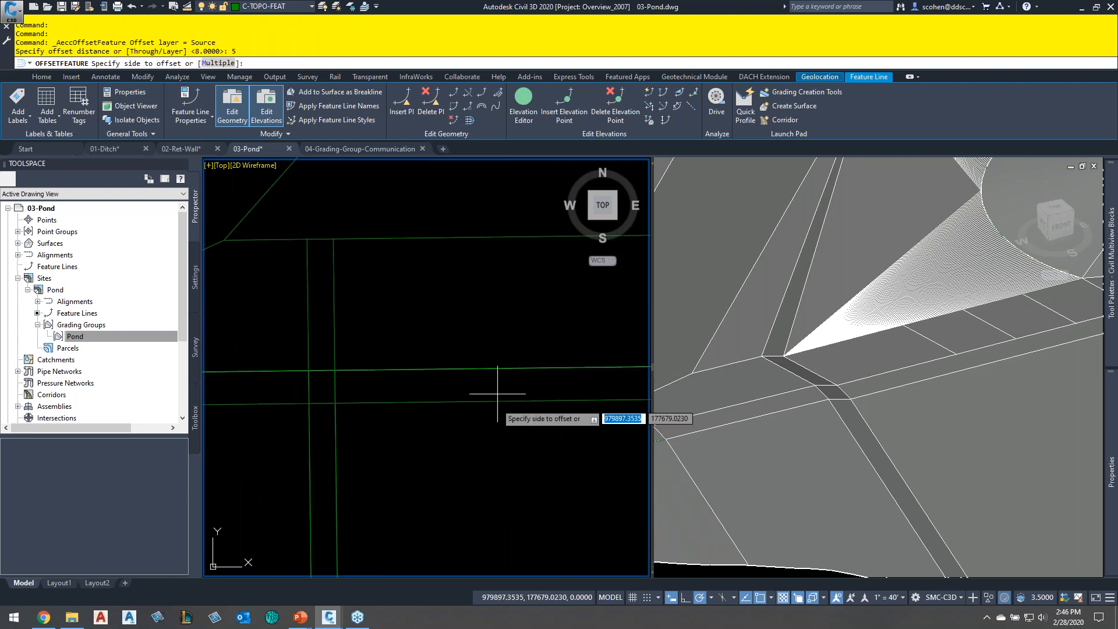
{"action": "left_click", "coordinate": [480, 444]}
{"action": "type", "text": "g"}
{"action": "key", "text": "Return"}
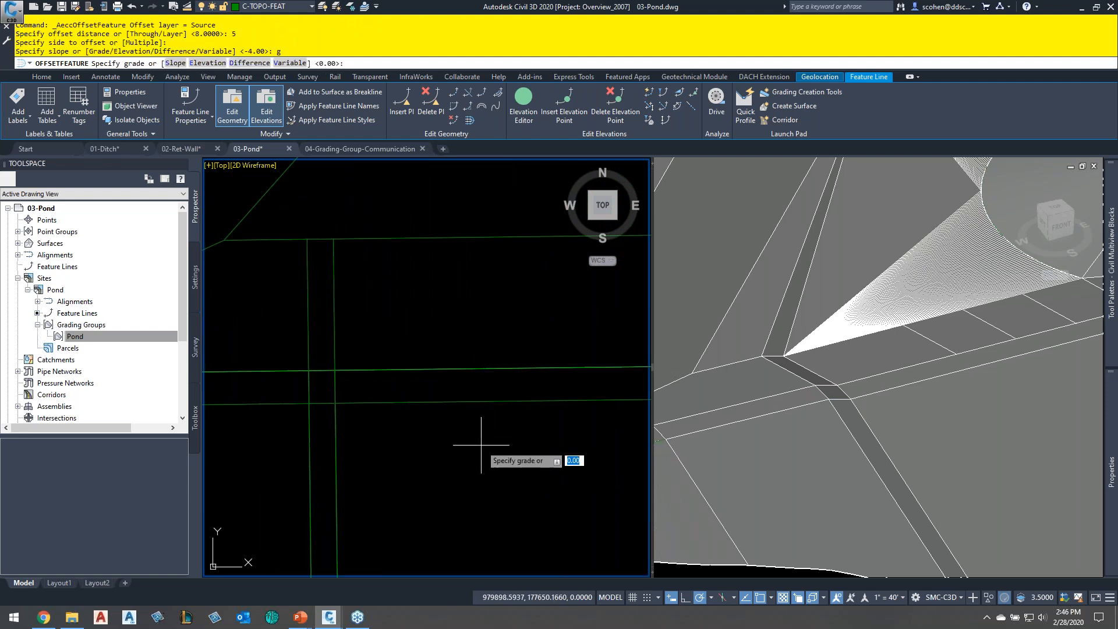
{"action": "key", "text": "Return"}
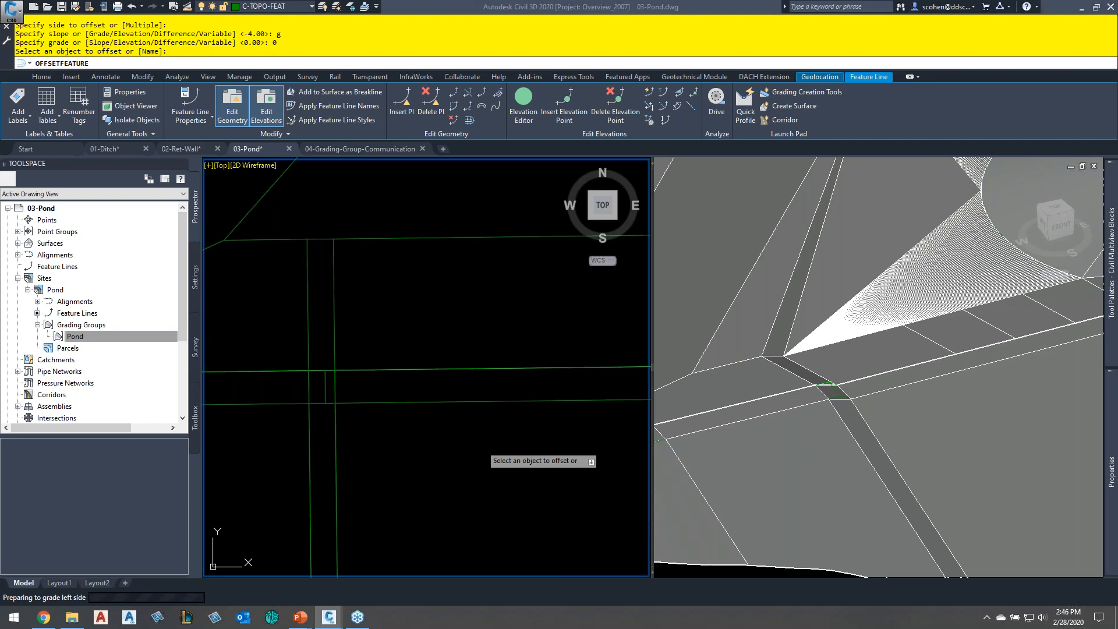
{"action": "key", "text": "Escape"}
{"action": "key", "text": "Escape"}
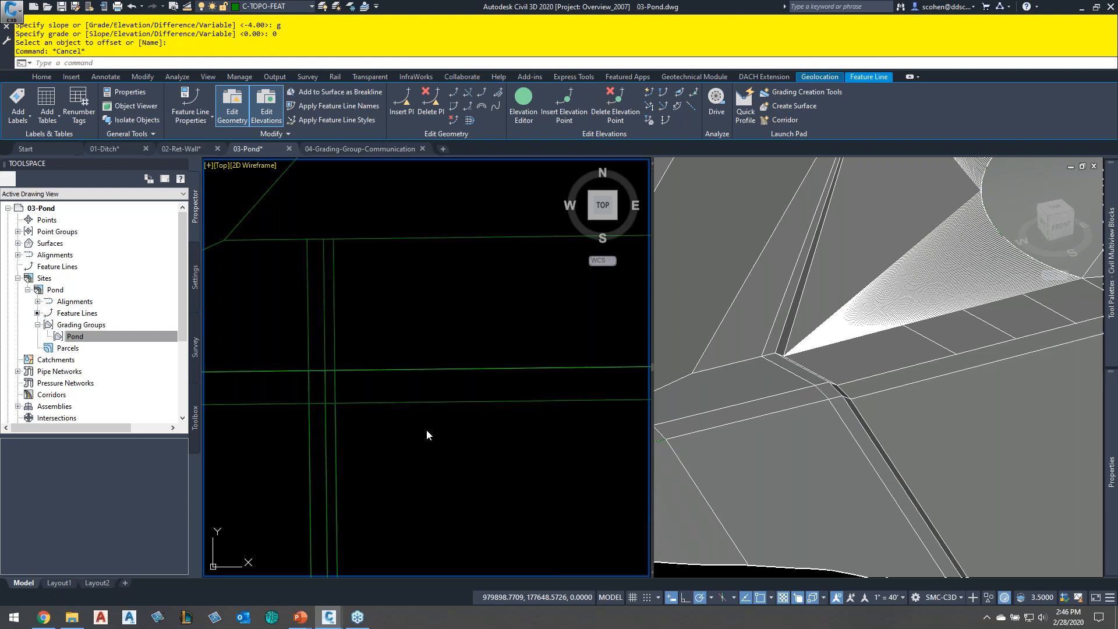
{"action": "key", "text": "Escape"}
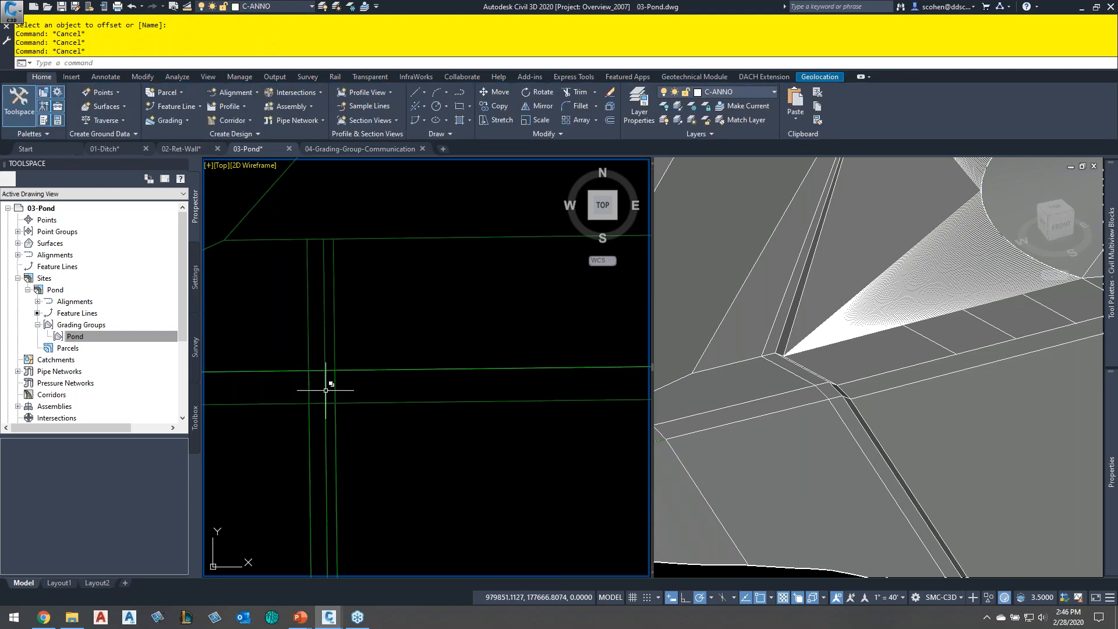
Delete the 5' offset feature line just created
{"action": "left_click", "coordinate": [326, 389]}
{"action": "left_click", "coordinate": [375, 433]}
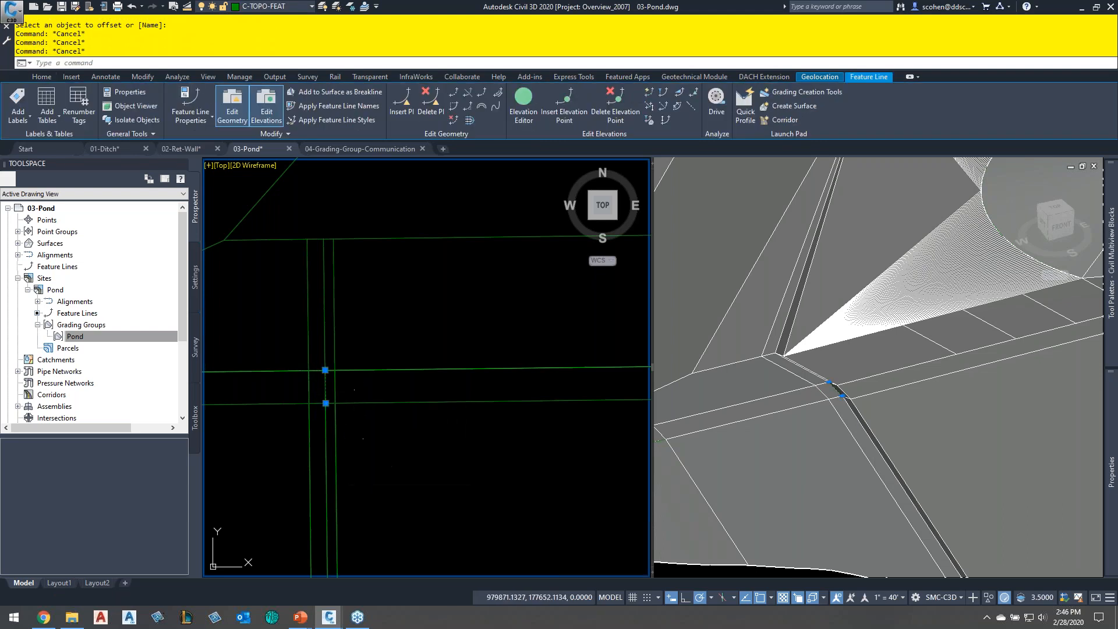
{"action": "key", "text": "Delete"}
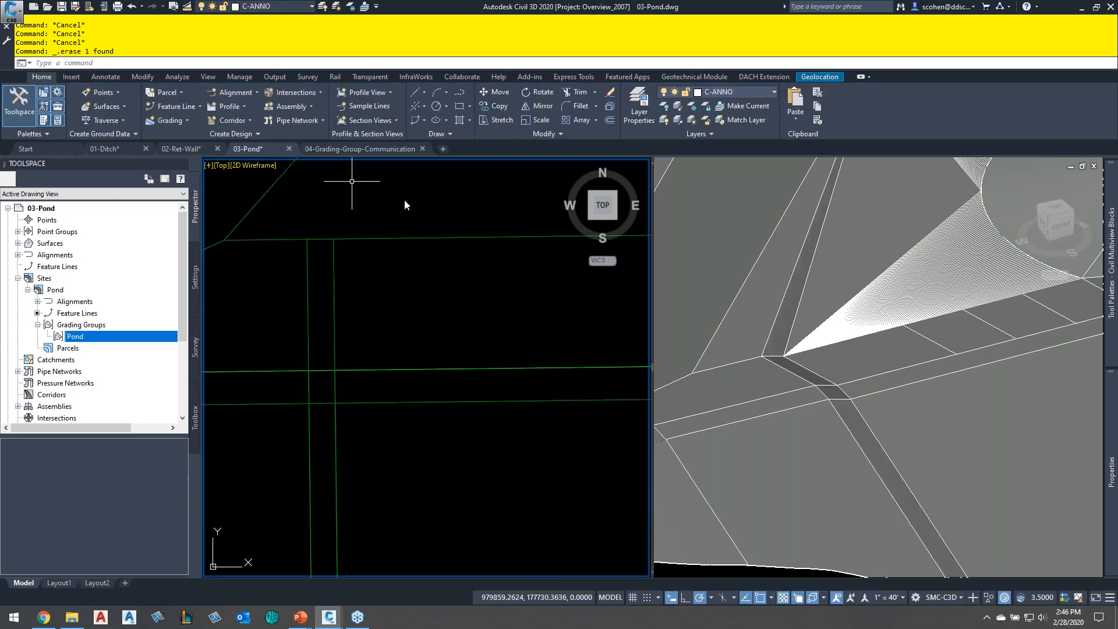
Offset the 10' feature line again 5' to the east at a grade of 0
{"action": "left_click", "coordinate": [346, 386]}
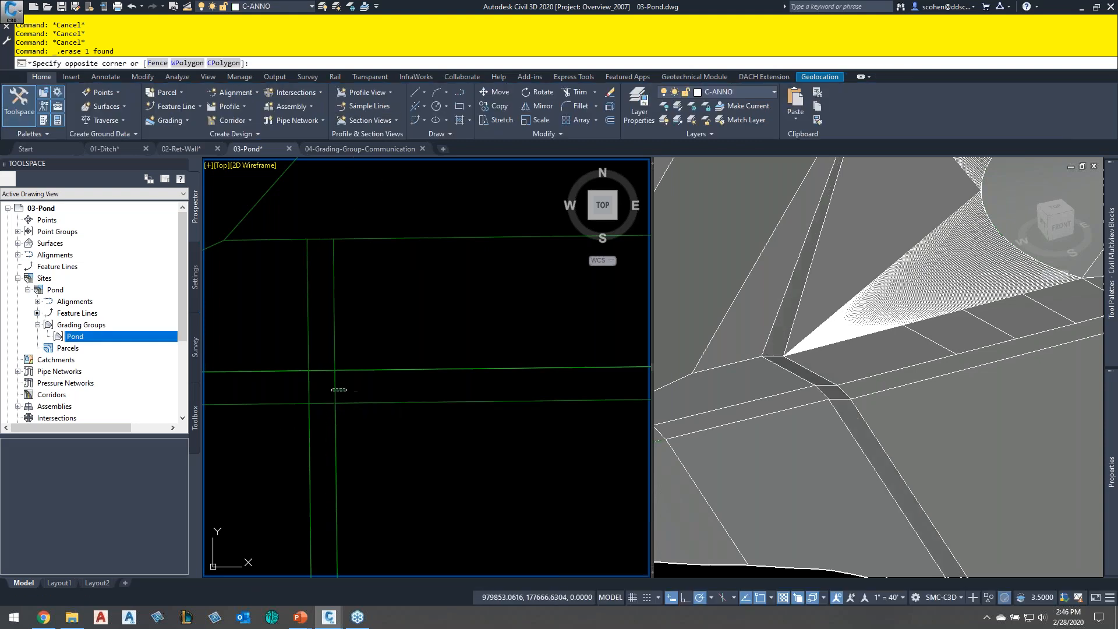
{"action": "left_click", "coordinate": [330, 390]}
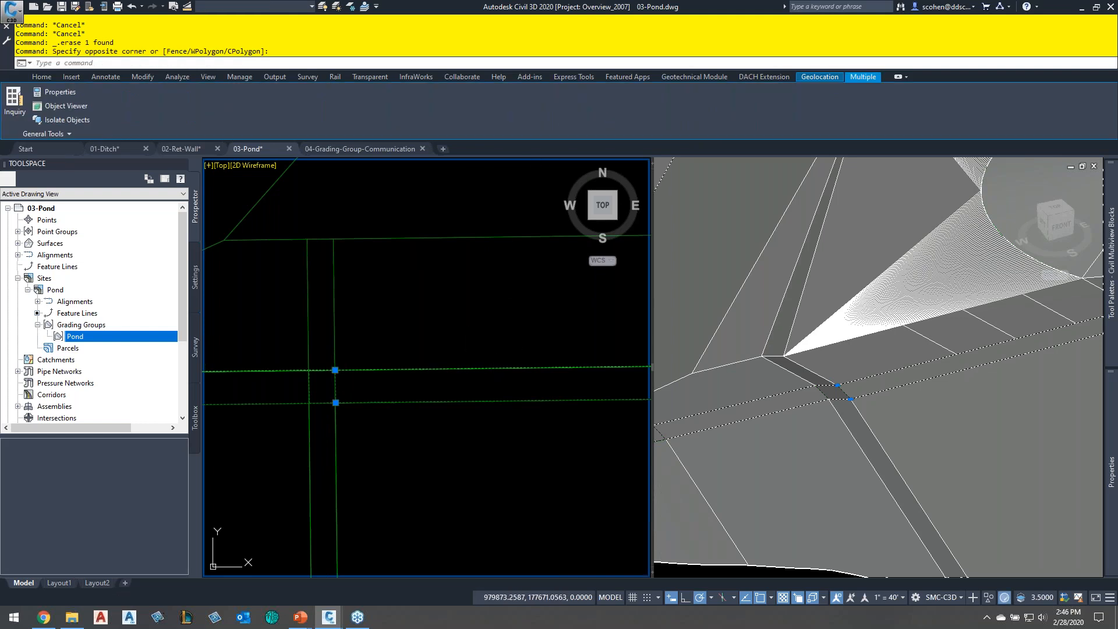
{"action": "key", "text": "Escape"}
{"action": "left_click", "coordinate": [337, 387]}
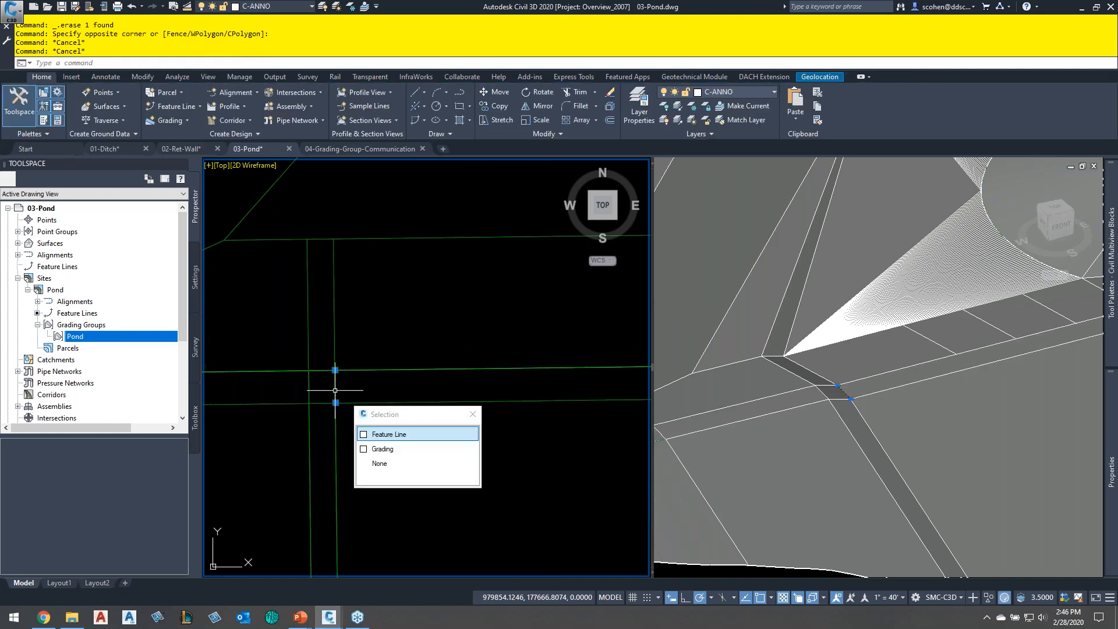
{"action": "left_click", "coordinate": [469, 120]}
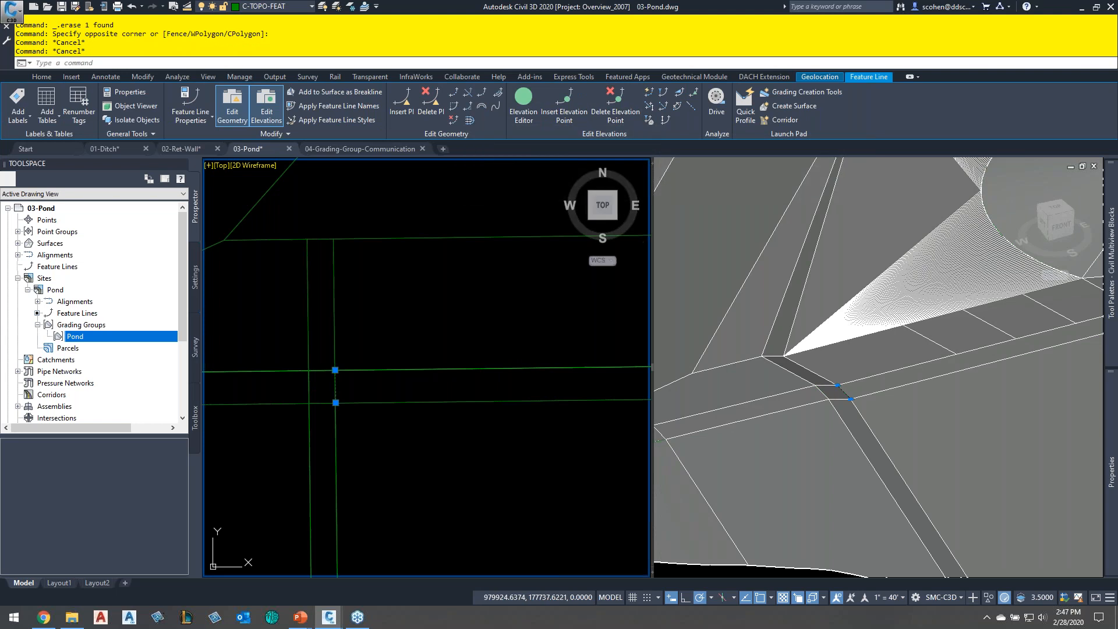
{"action": "key", "text": "Return"}
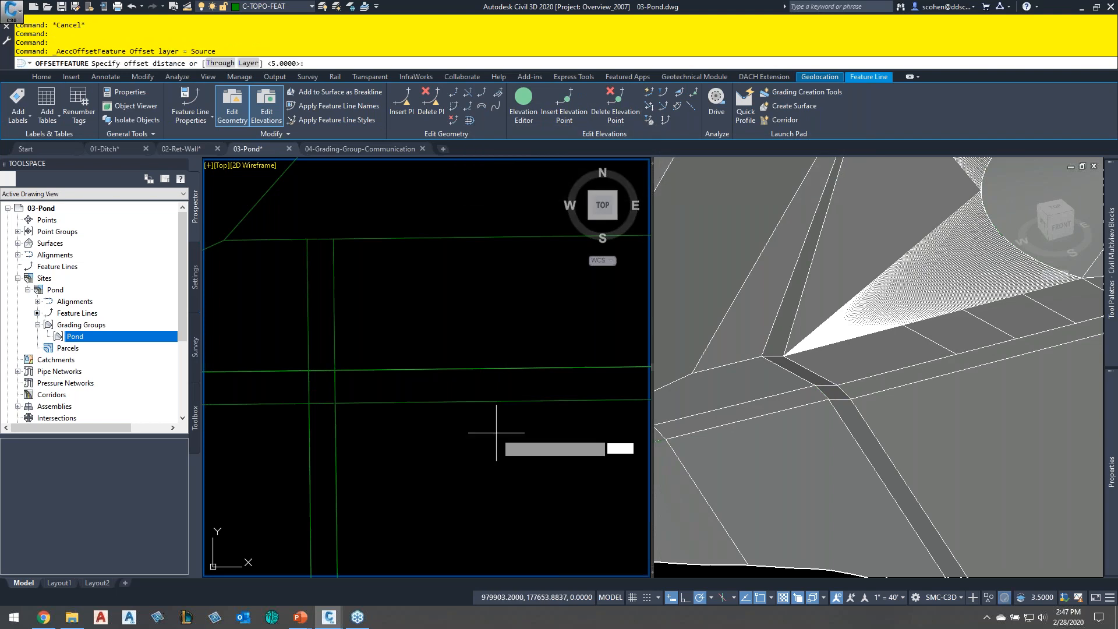
{"action": "left_click", "coordinate": [462, 419]}
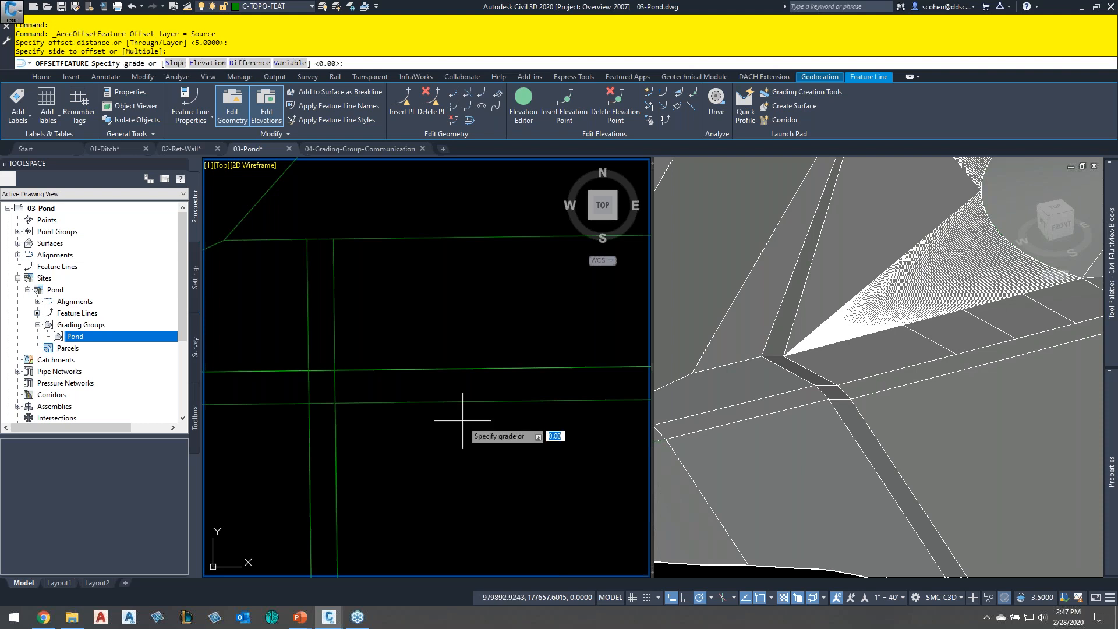
{"action": "key", "text": "Return"}
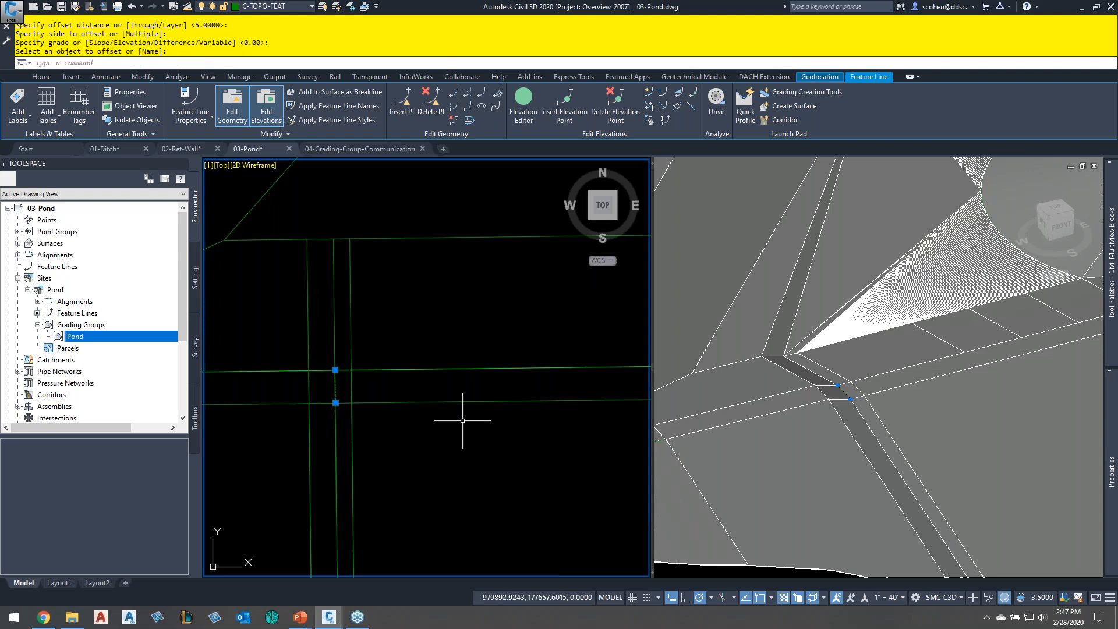
{"action": "key", "text": "Escape"}
{"action": "key", "text": "Escape"}
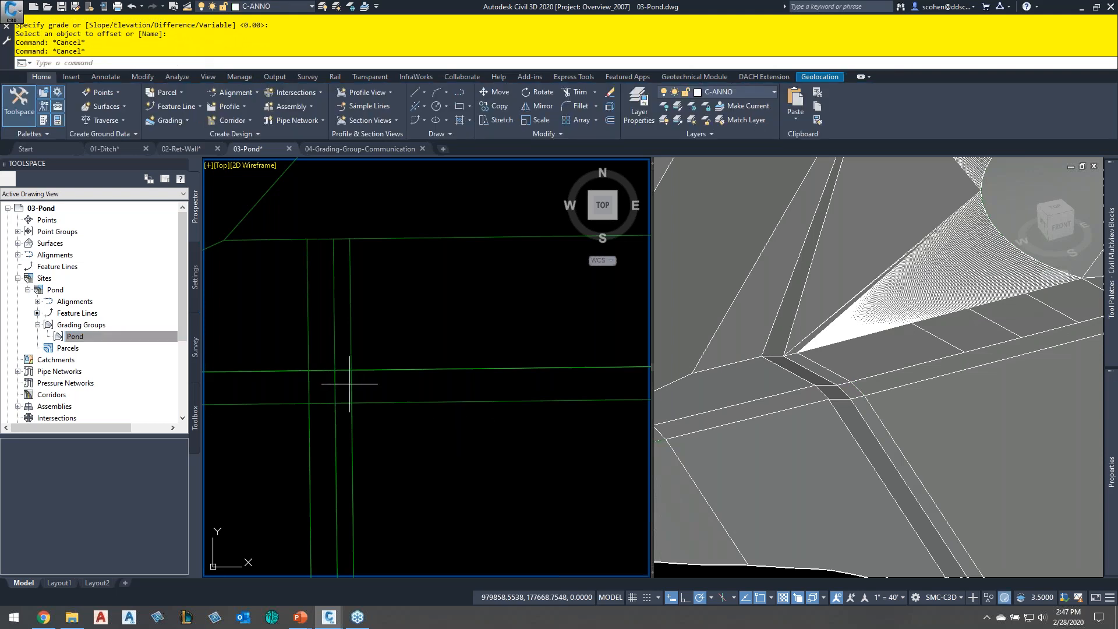
Offset the new 5' feature line 8' further east with a slope of 4
{"action": "left_click", "coordinate": [349, 384]}
{"action": "left_click", "coordinate": [351, 389]}
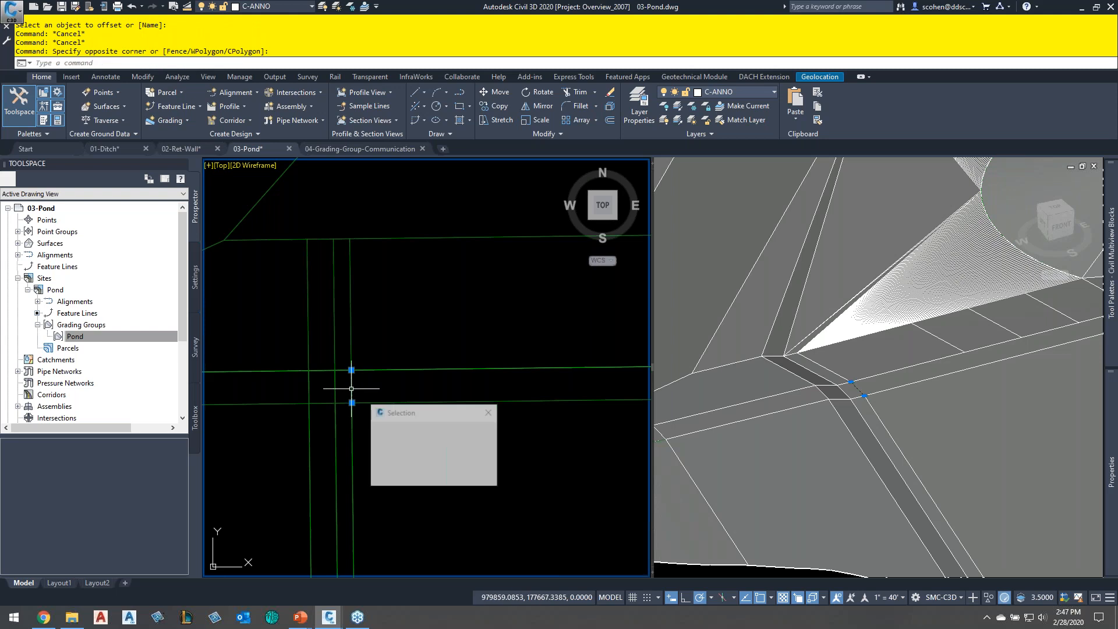
{"action": "left_click", "coordinate": [450, 430]}
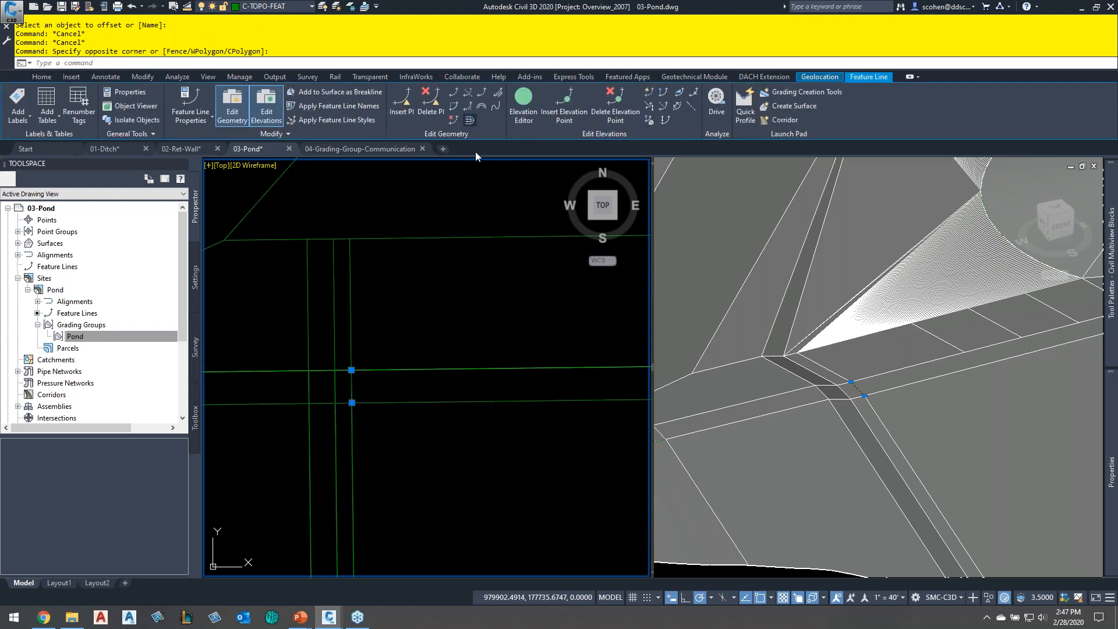
{"action": "key", "text": "Return"}
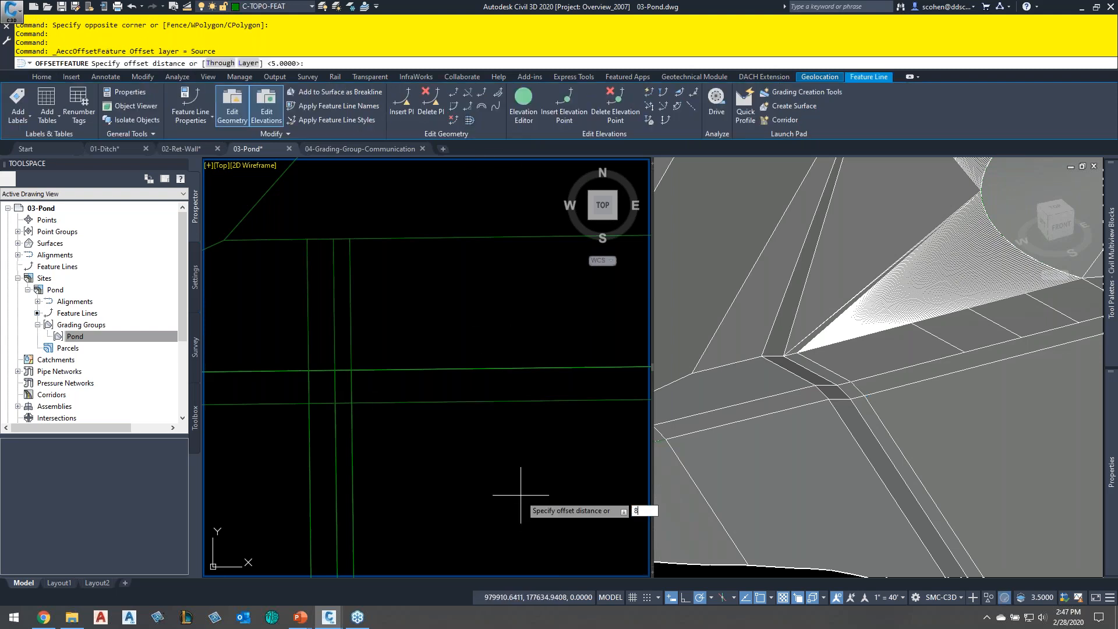
{"action": "type", "text": "8"}
{"action": "key", "text": "Return"}
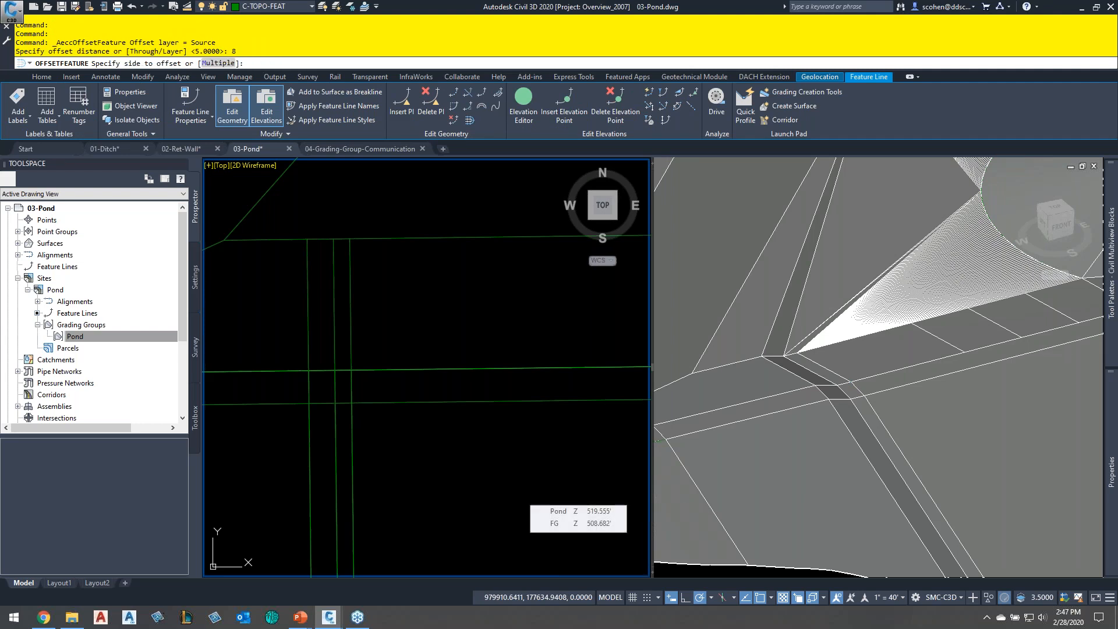
{"action": "left_click", "coordinate": [521, 495]}
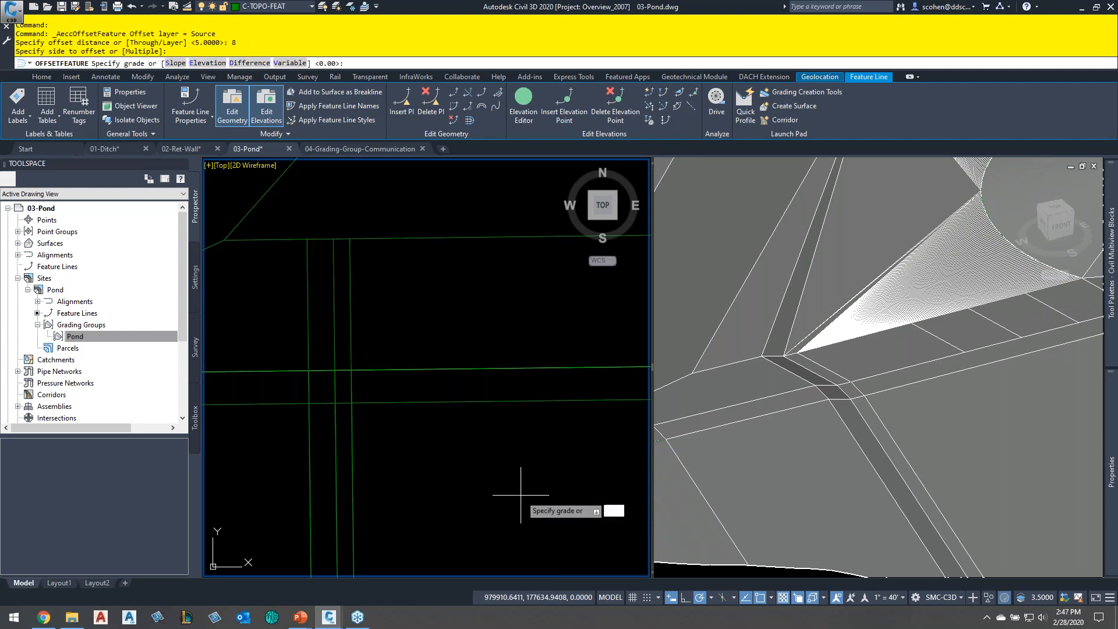
{"action": "type", "text": "s"}
{"action": "key", "text": "Return"}
{"action": "type", "text": "4"}
{"action": "key", "text": "Return"}
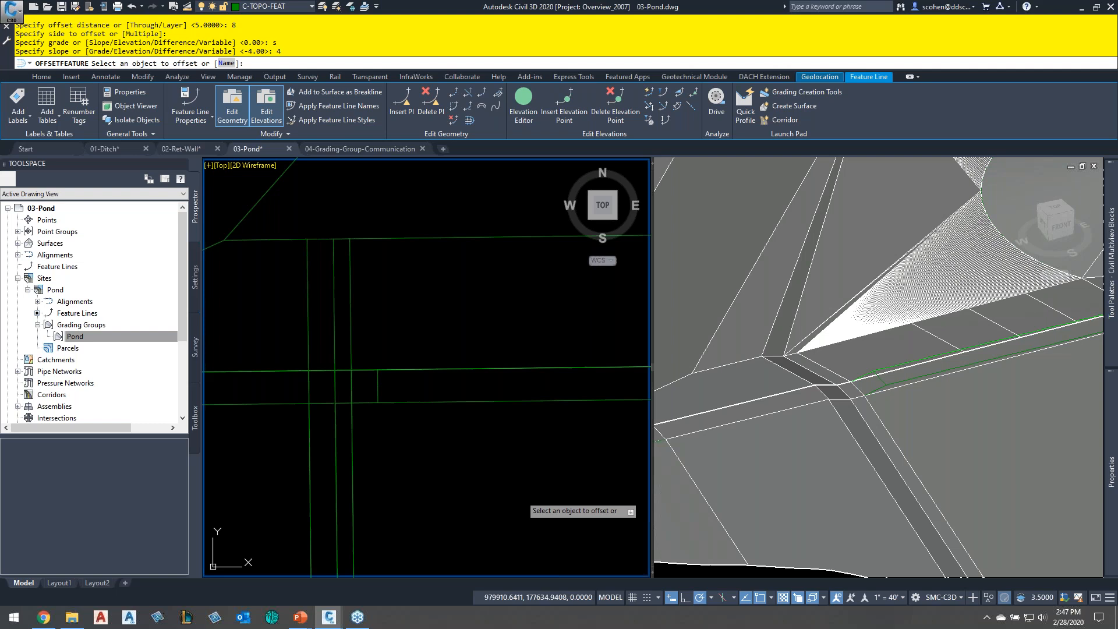
{"action": "key", "text": "Escape"}
{"action": "key", "text": "Escape"}
Inspect the new offset feature lines on the pond surface in the 3D view
{"action": "left_click", "coordinate": [728, 498]}
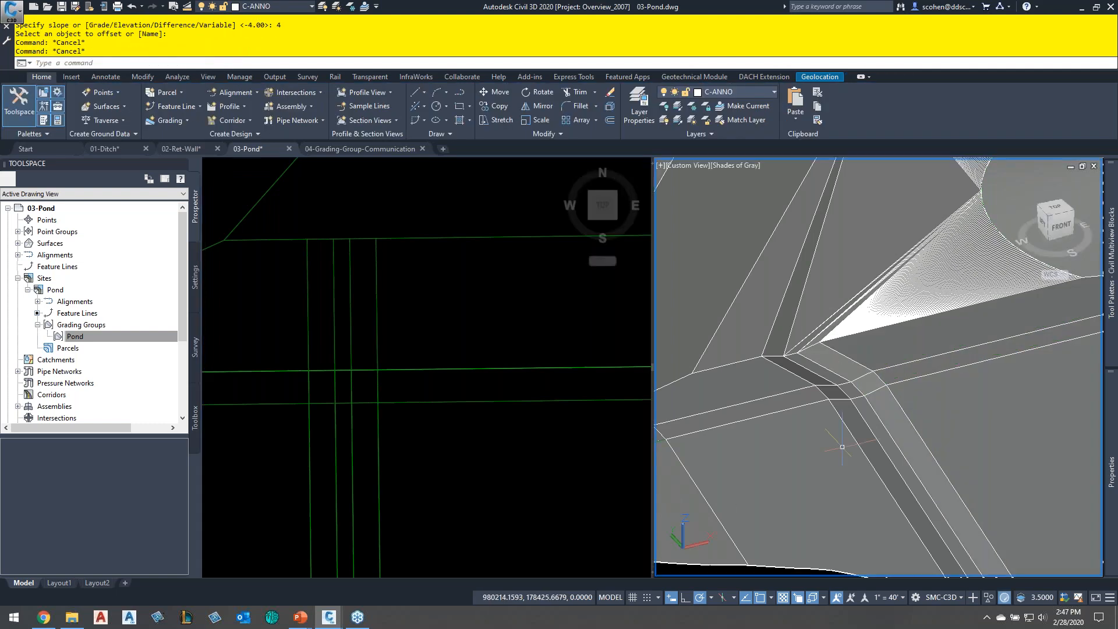
{"action": "scroll", "coordinate": [727, 498], "scroll_direction": "down", "scroll_amount": 5}
{"action": "scroll", "coordinate": [802, 410], "scroll_direction": "up", "scroll_amount": 4}
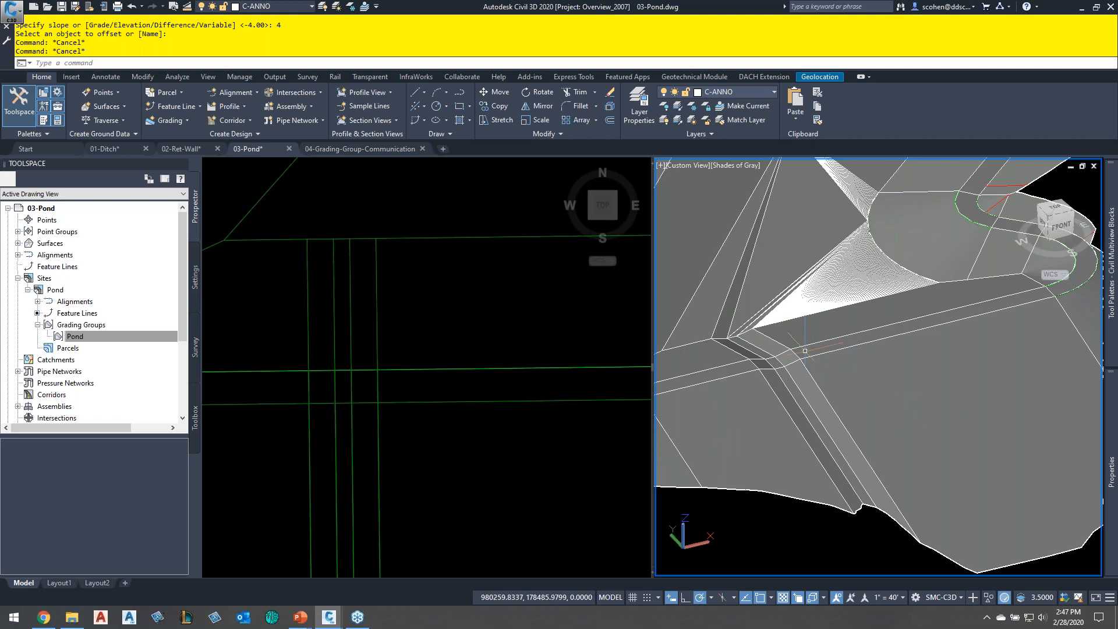
{"action": "key", "text": "Escape"}
{"action": "key", "text": "Escape"}
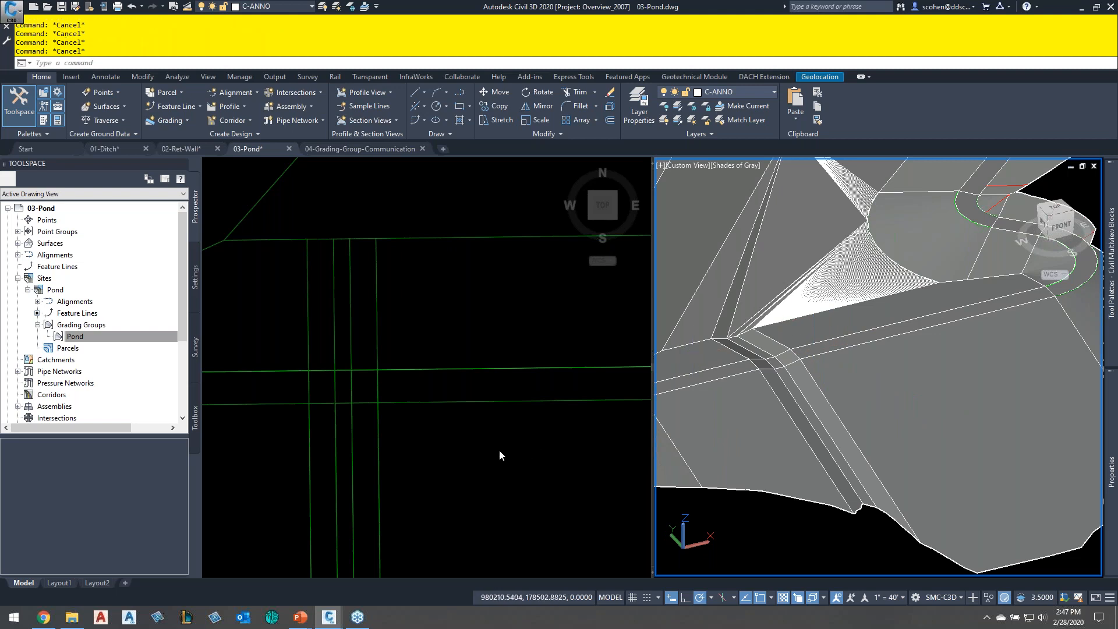
{"action": "left_click", "coordinate": [501, 465]}
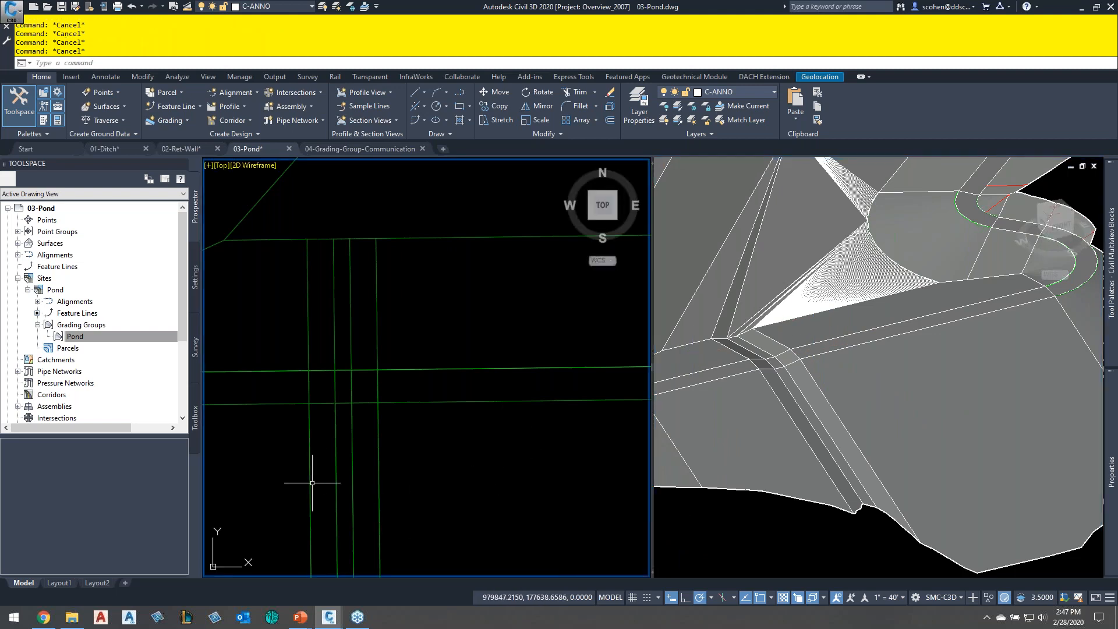
Switch to the PowerPoint slide show and advance to the Grading Group Communication slide
{"action": "mouse_move", "coordinate": [355, 478]}
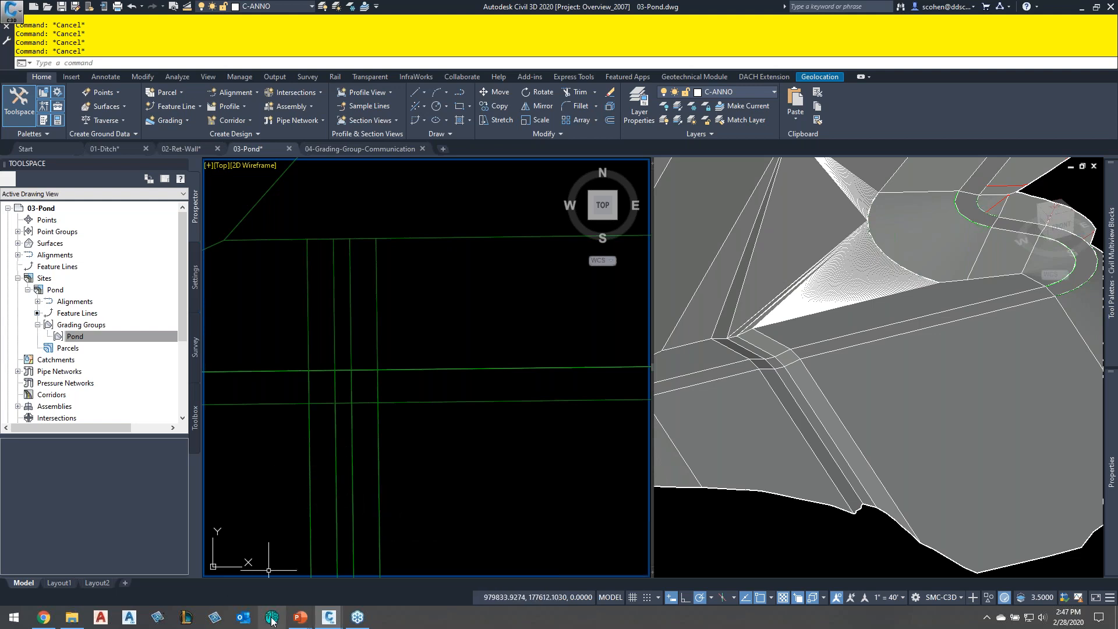
{"action": "mouse_move", "coordinate": [300, 624]}
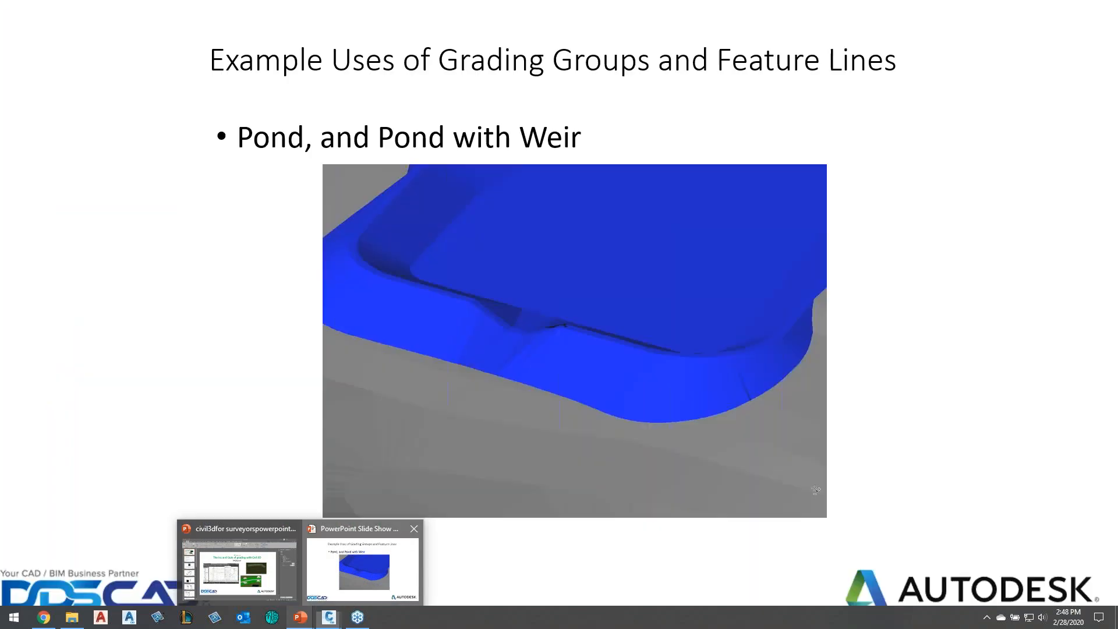
{"action": "left_click", "coordinate": [383, 581]}
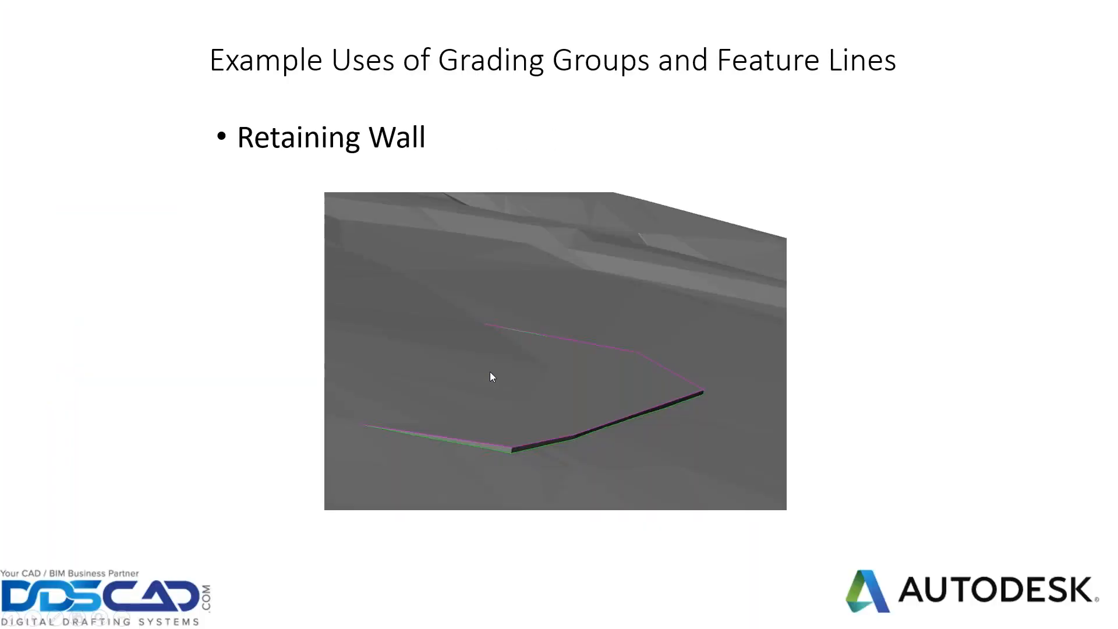
{"action": "left_click", "coordinate": [527, 366]}
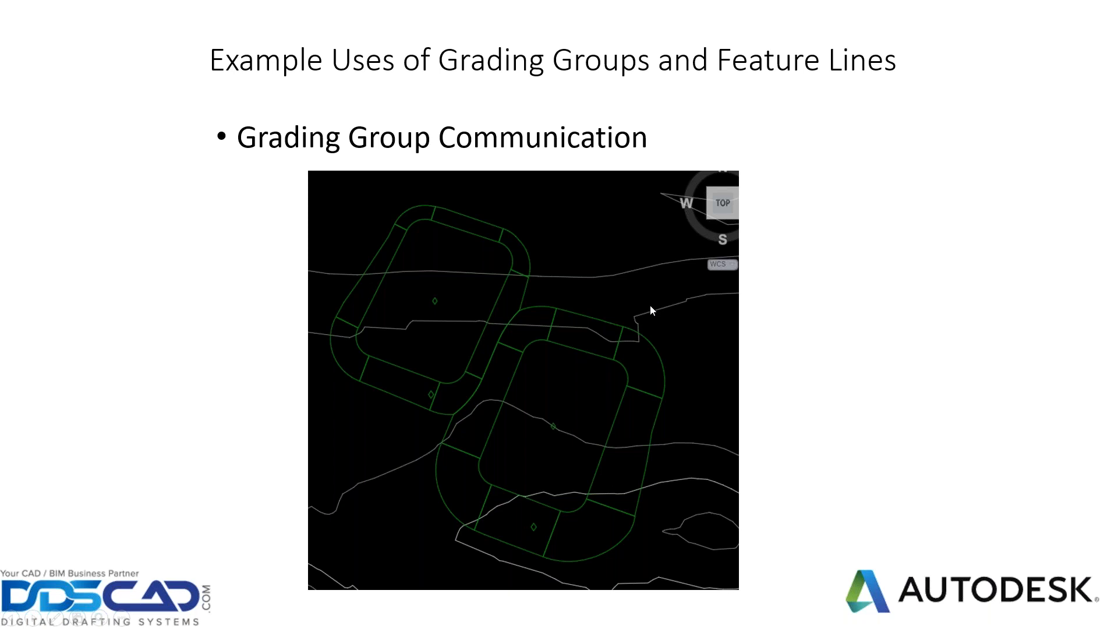
Switch back to Civil 3D with the 04-Grading-Group-Communication drawing and maximize its window
{"action": "key", "text": "alt+Tab"}
{"action": "key", "text": "alt+Tab"}
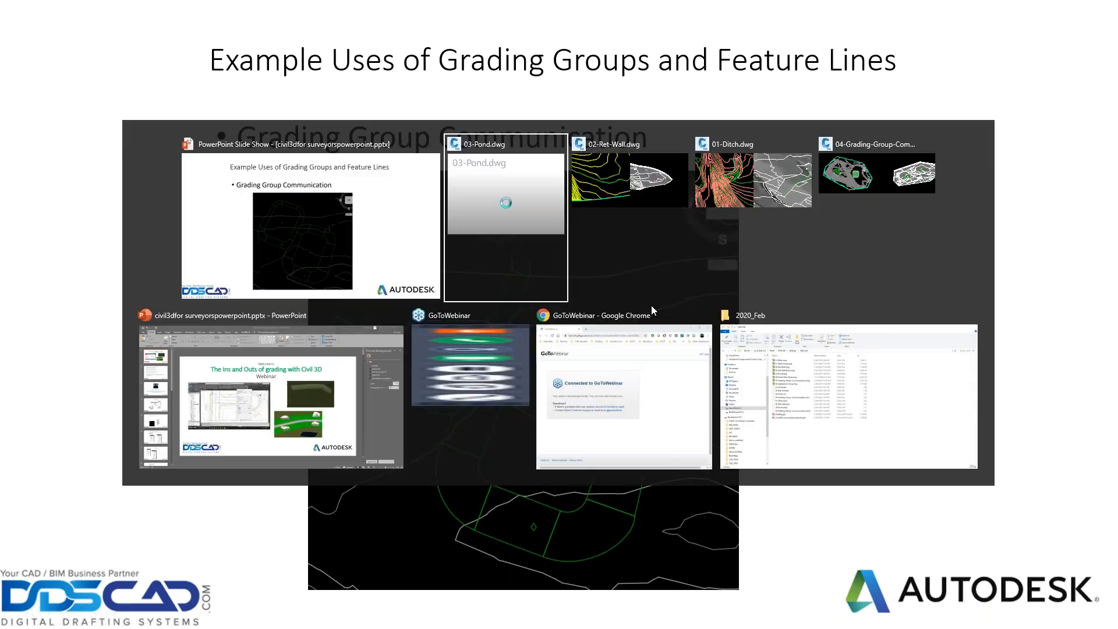
{"action": "key", "text": "alt+Tab"}
{"action": "key", "text": "alt+Tab"}
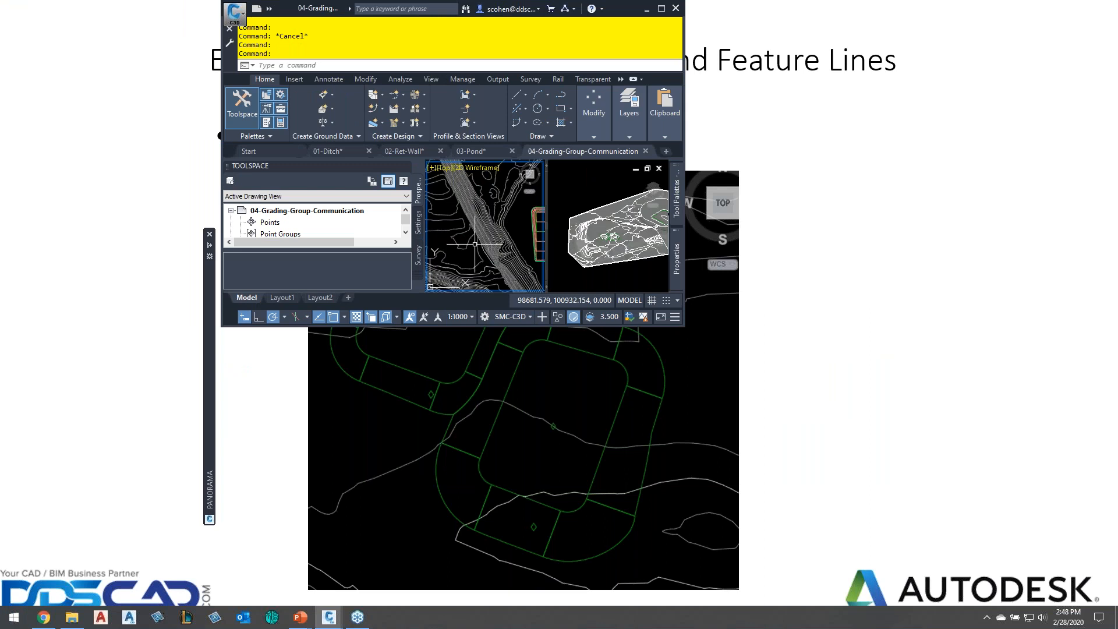
{"action": "key", "text": "super+Up"}
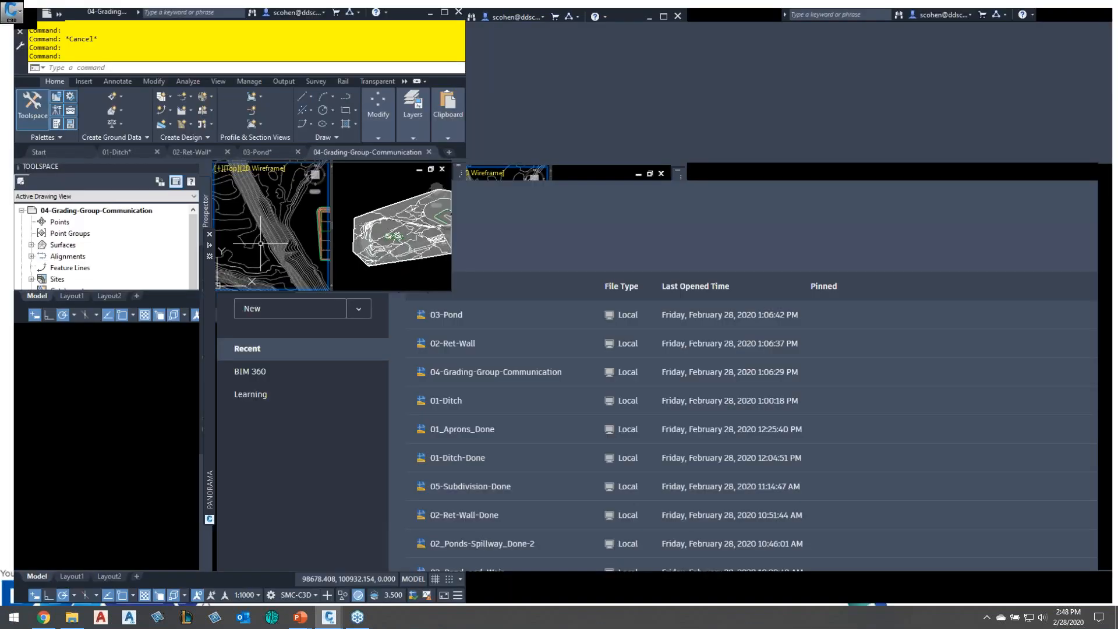
{"action": "scroll", "coordinate": [321, 345], "scroll_direction": "up", "scroll_amount": 5}
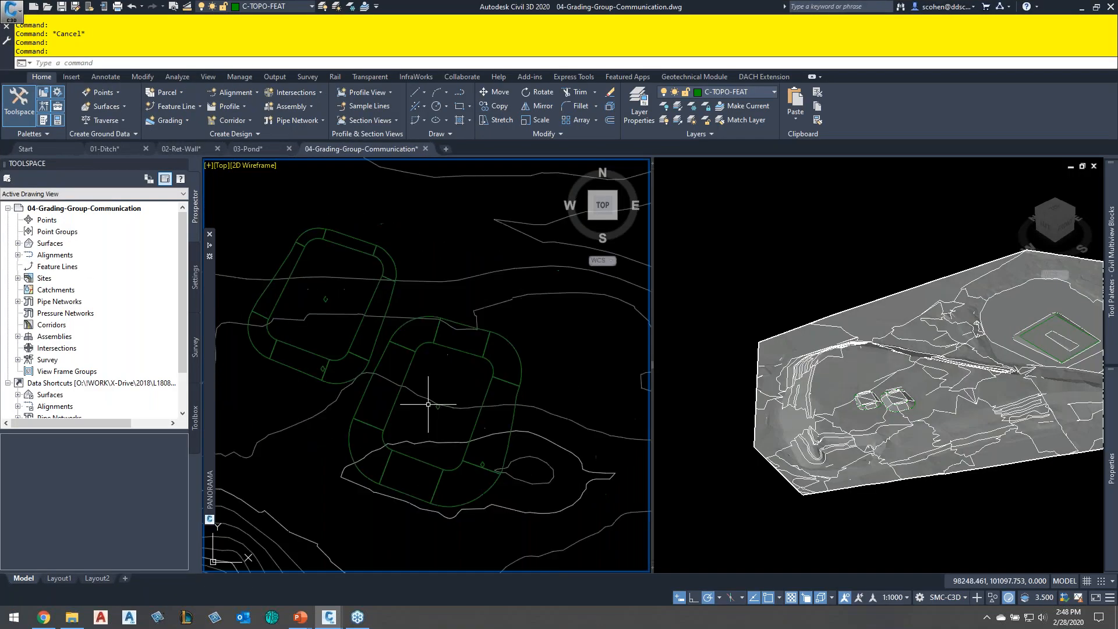
{"action": "left_click", "coordinate": [746, 473]}
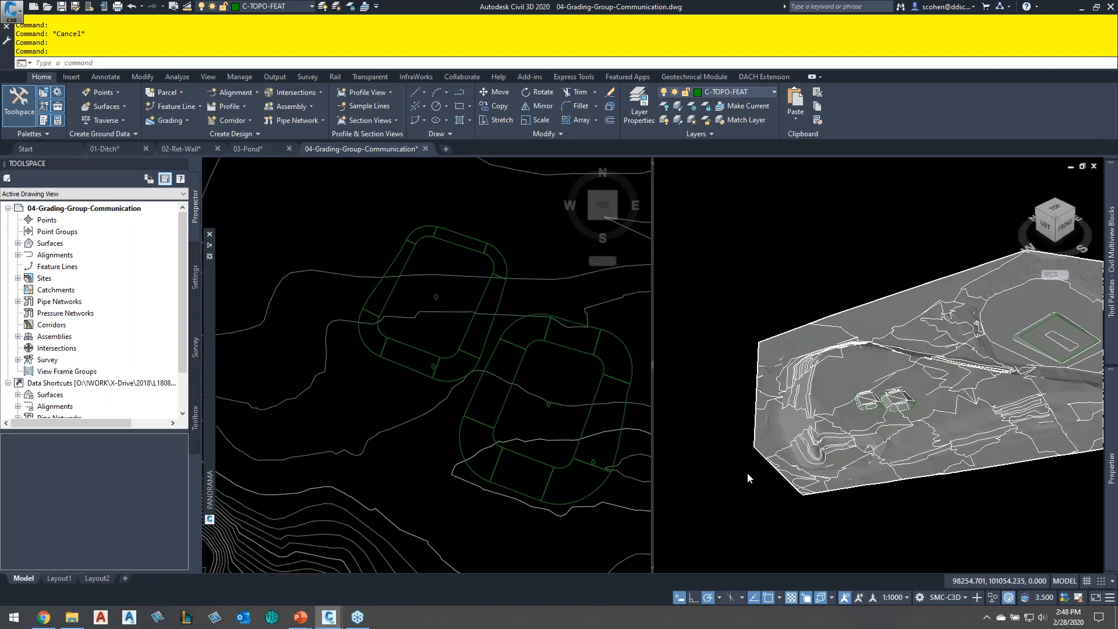
{"action": "scroll", "coordinate": [911, 402], "scroll_direction": "up", "scroll_amount": 2}
{"action": "scroll", "coordinate": [867, 411], "scroll_direction": "up", "scroll_amount": 7}
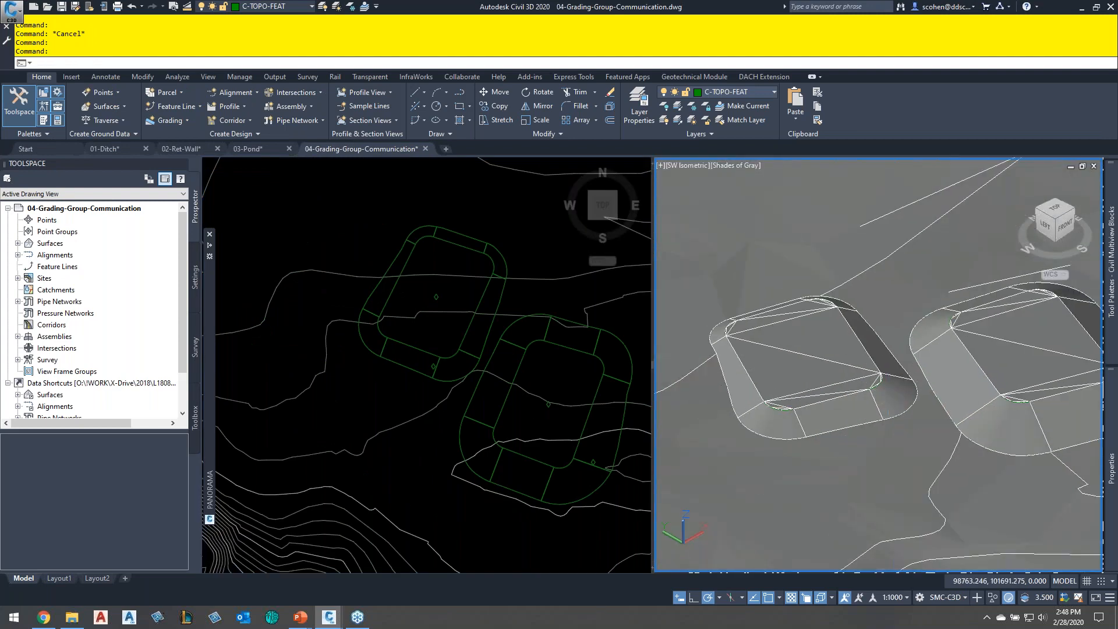
{"action": "middle_click_drag", "start_coordinate": [916, 403], "coordinate": [831, 374]}
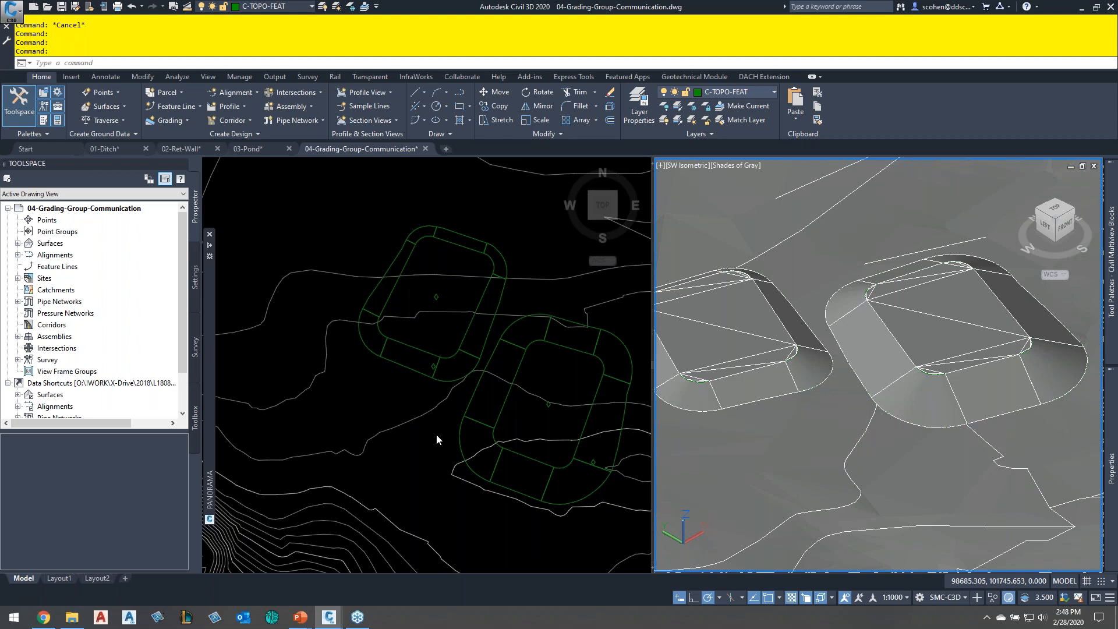
{"action": "left_click", "coordinate": [533, 287]}
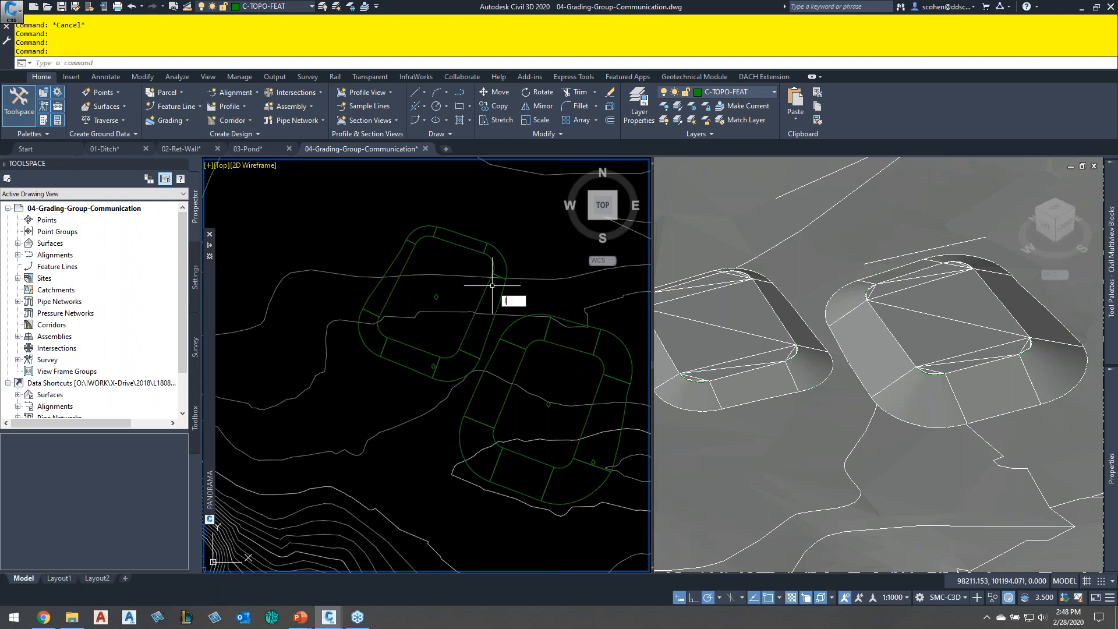
{"action": "type", "text": "L"}
{"action": "key", "text": "Return"}
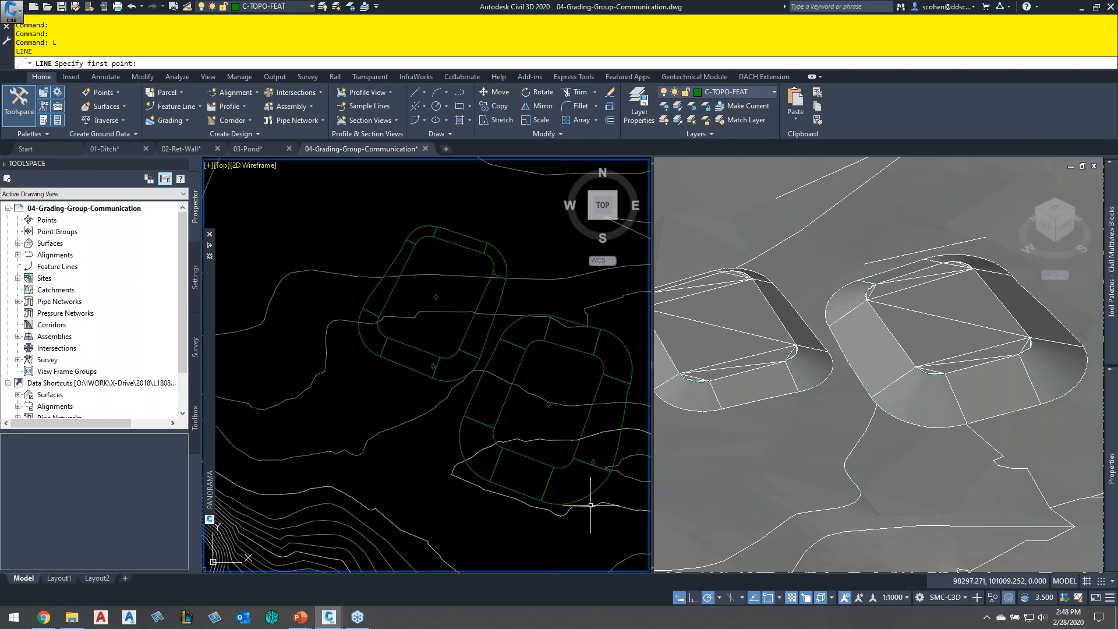
{"action": "key", "text": "Escape"}
{"action": "key", "text": "Escape"}
{"action": "key", "text": "Escape"}
{"action": "key", "text": "Escape"}
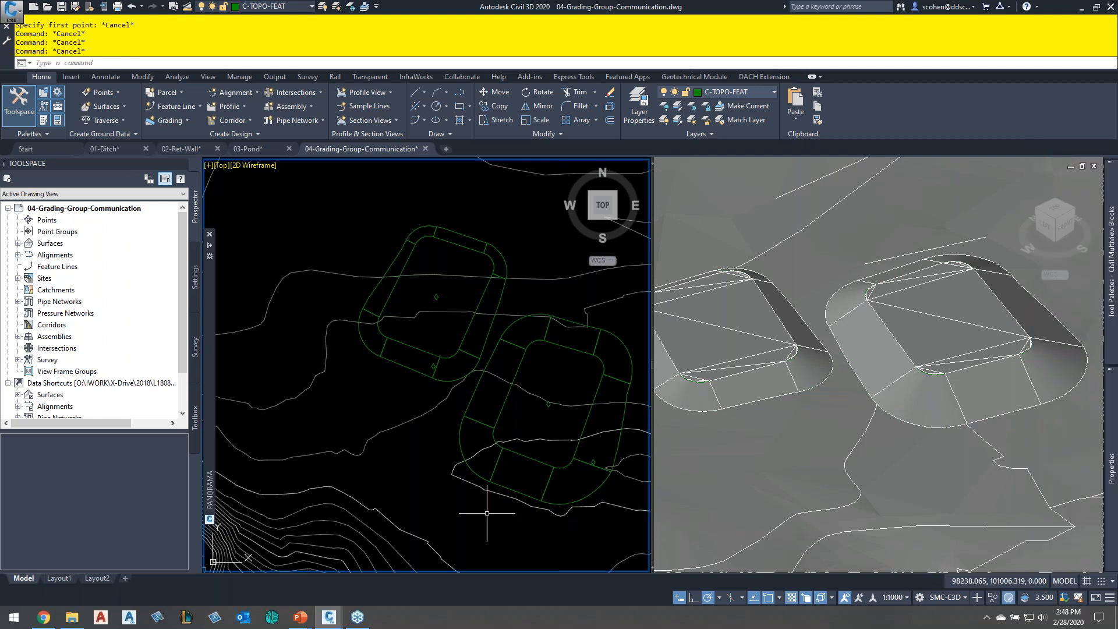
{"action": "left_click", "coordinate": [487, 513]}
{"action": "key", "text": "Escape"}
{"action": "key", "text": "Escape"}
{"action": "key", "text": "Escape"}
{"action": "left_click", "coordinate": [1109, 597]}
{"action": "left_click", "coordinate": [1083, 101]}
{"action": "left_click", "coordinate": [1083, 101]}
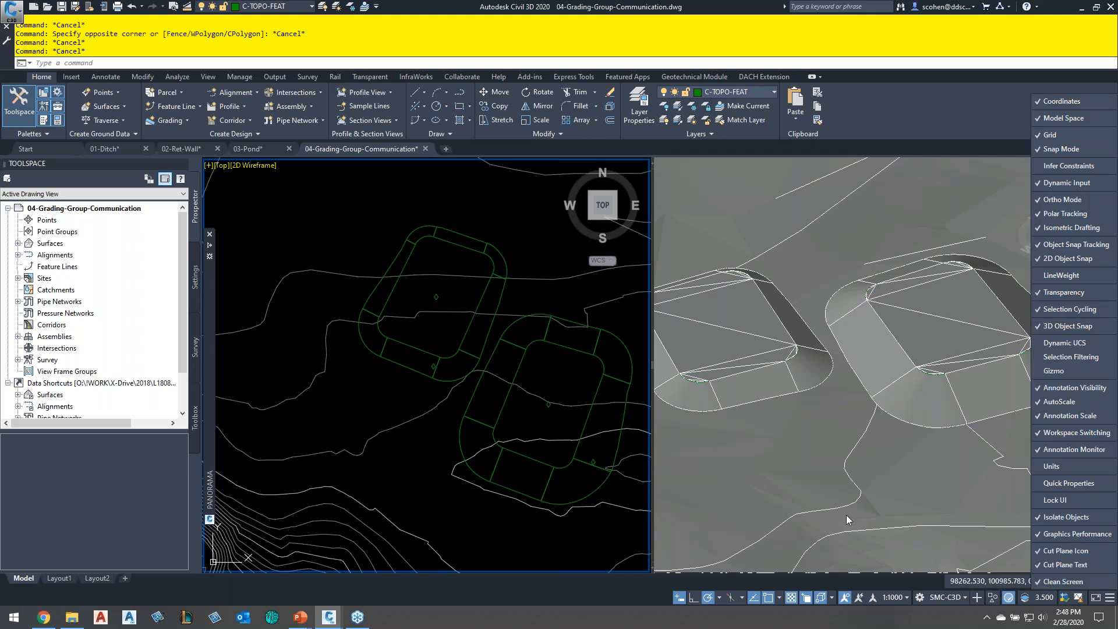
{"action": "key", "text": "Escape"}
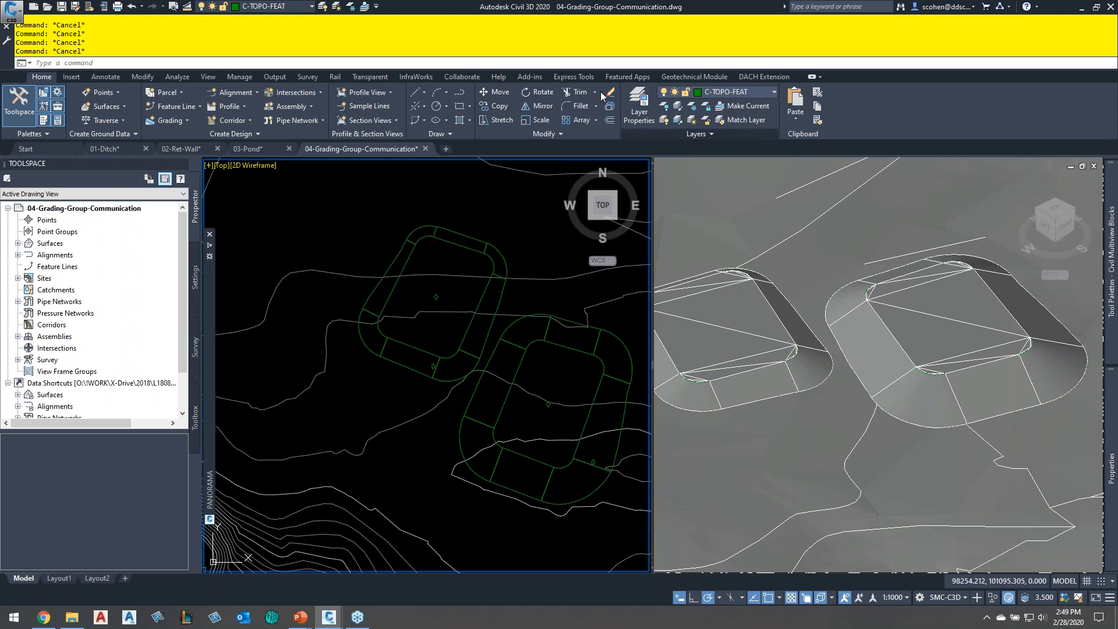
{"action": "left_click_drag", "start_coordinate": [569, 11], "coordinate": [349, 131]}
{"action": "left_click", "coordinate": [552, 129]}
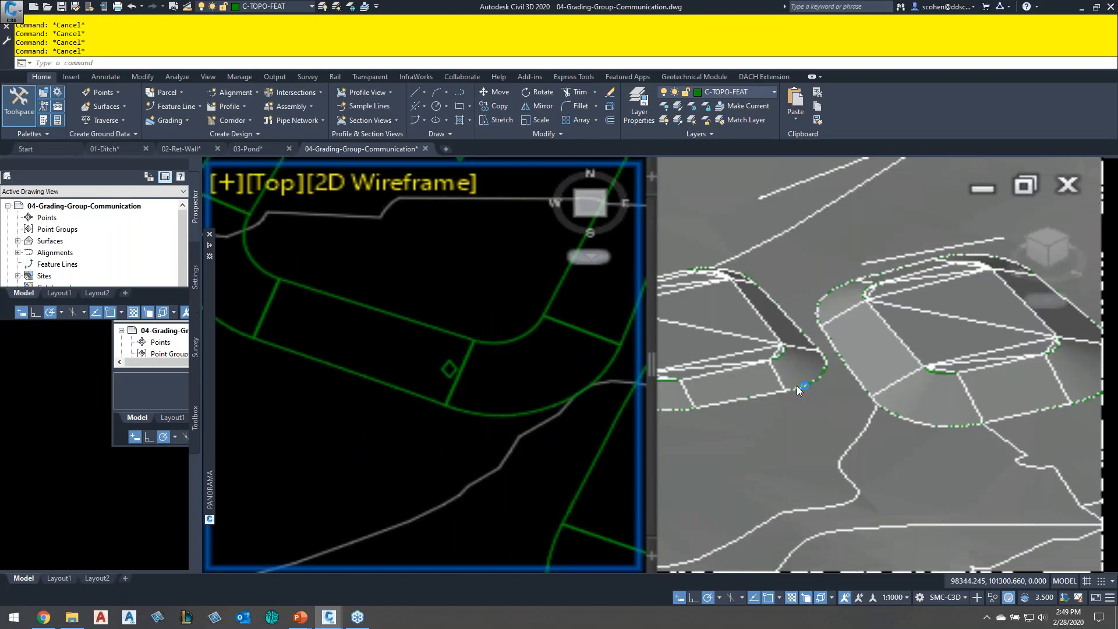
{"action": "left_click", "coordinate": [246, 149]}
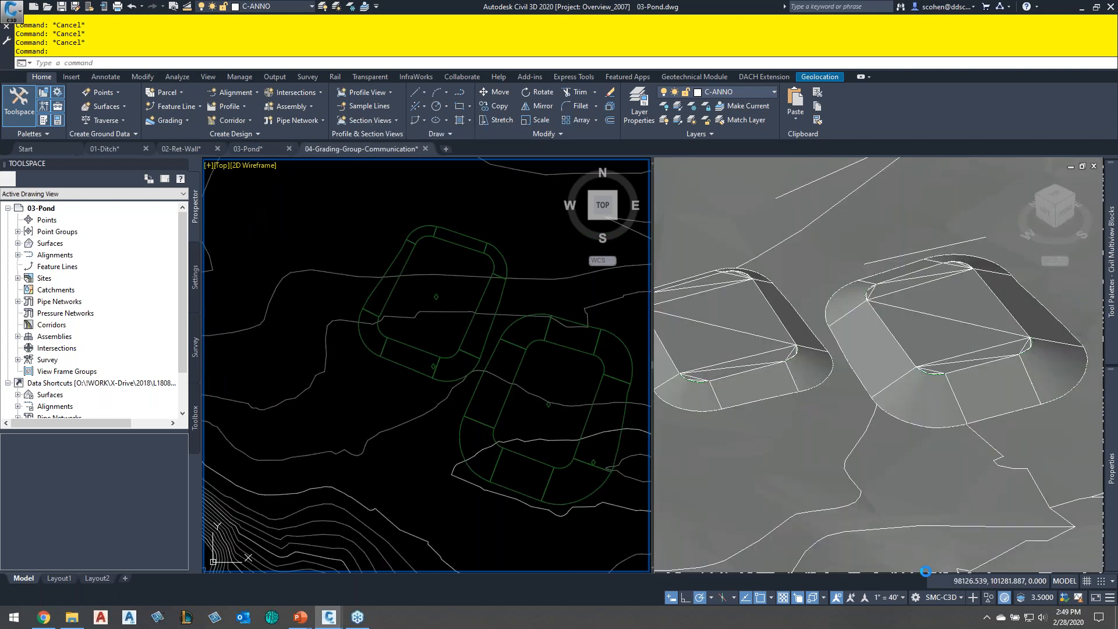
{"action": "key", "text": "Escape"}
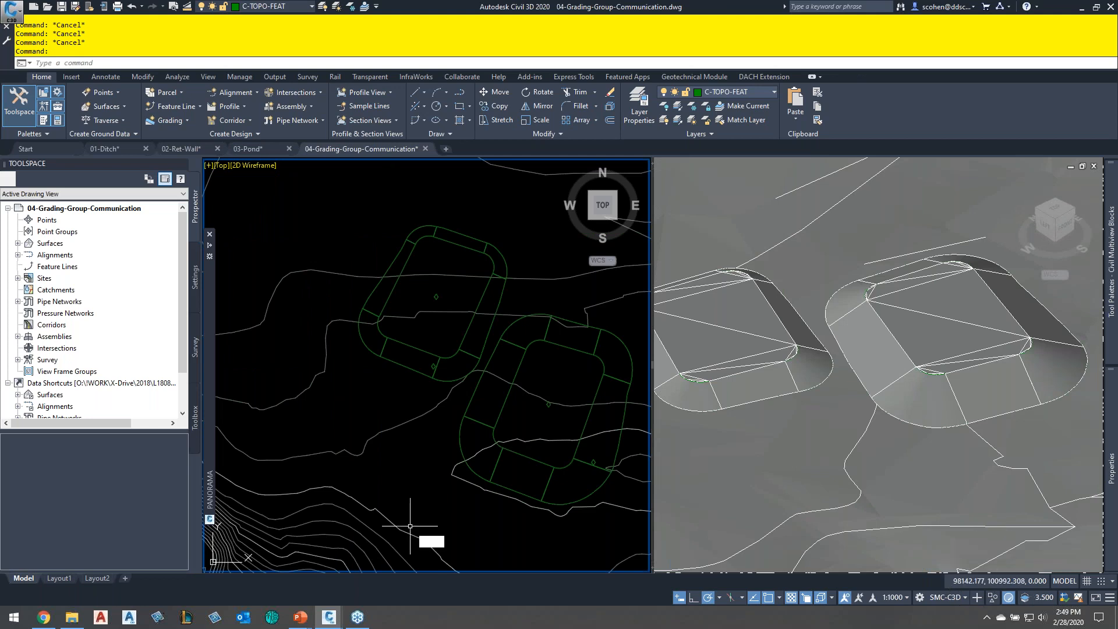
{"action": "type", "text": "L"}
{"action": "key", "text": "Return"}
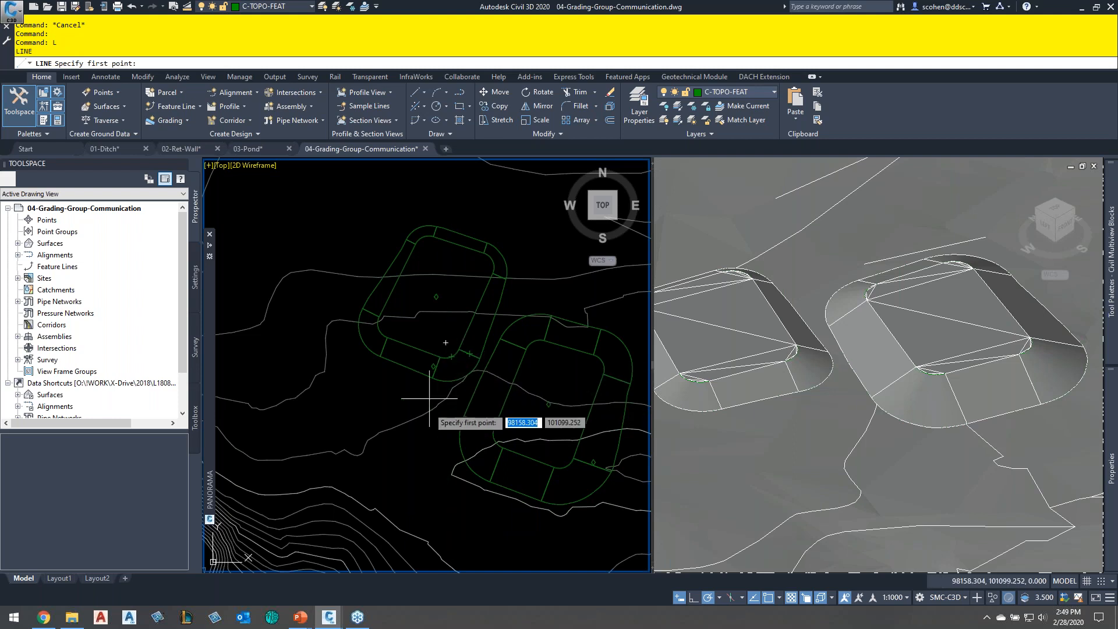
{"action": "key", "text": "Escape"}
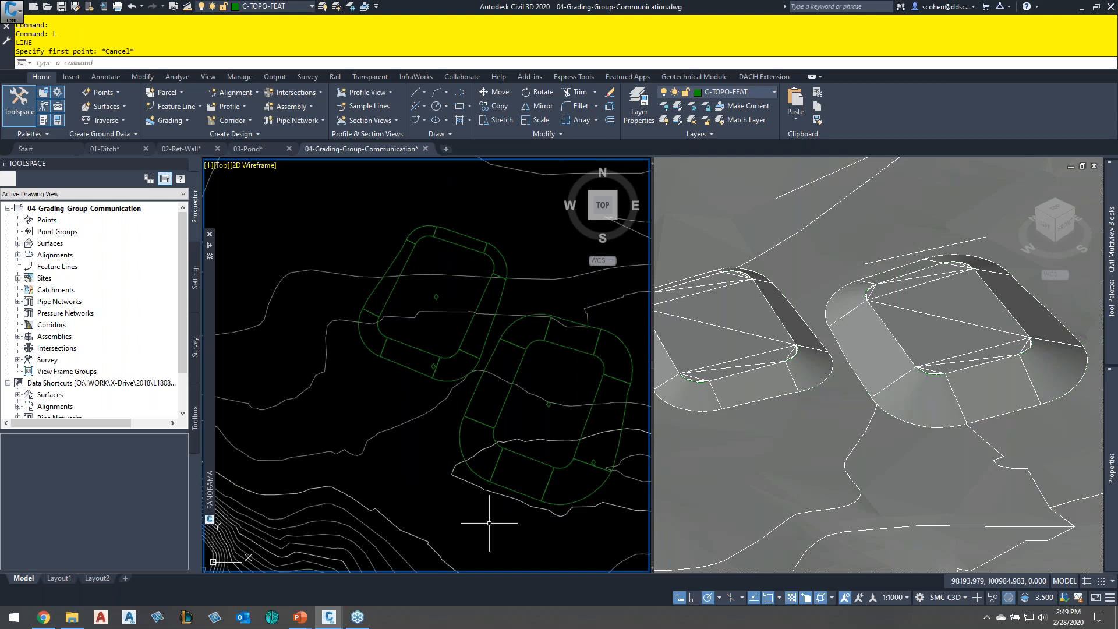
{"action": "key", "text": "Escape"}
{"action": "key", "text": "Escape"}
Move the right pond's inner feature line slightly northwest toward the left pond
{"action": "middle_click_drag", "start_coordinate": [489, 522], "coordinate": [386, 541]}
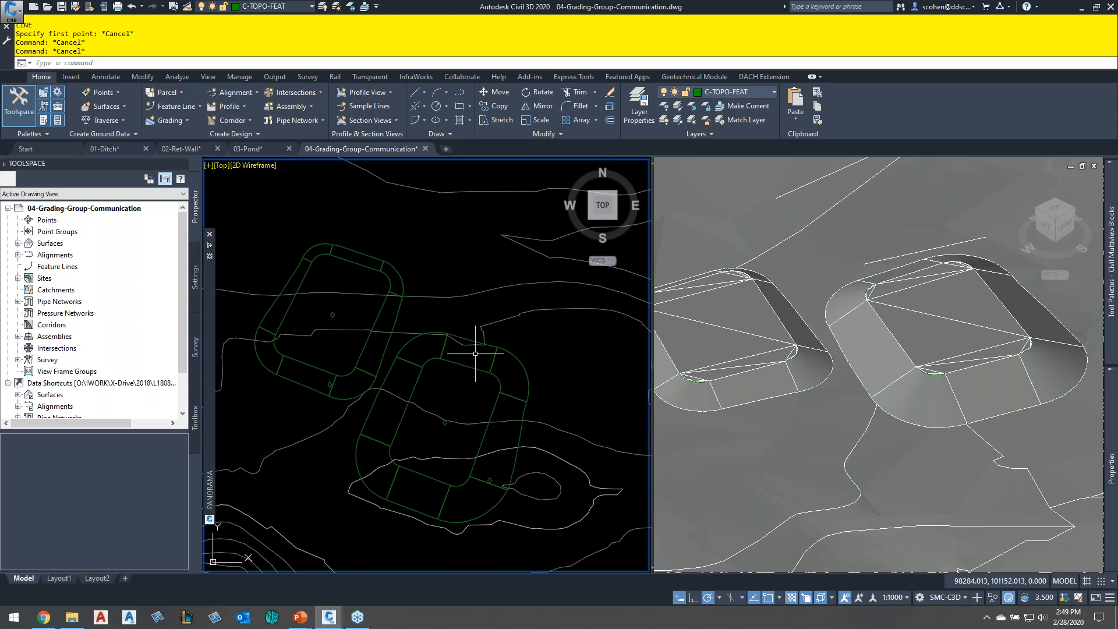
{"action": "left_click", "coordinate": [456, 362]}
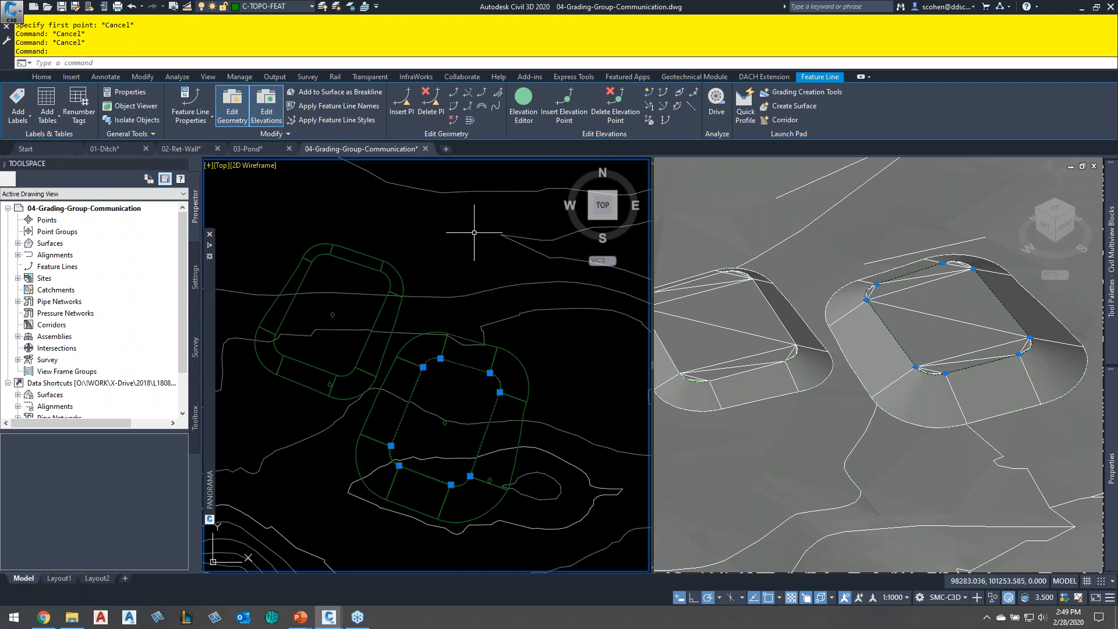
{"action": "type", "text": "M"}
{"action": "key", "text": "Return"}
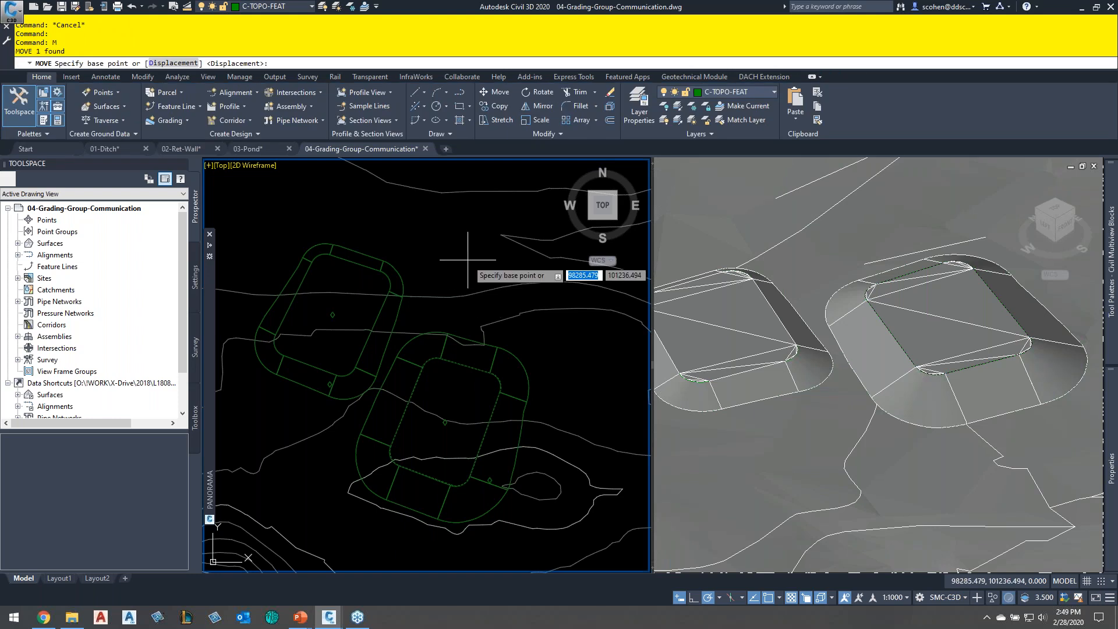
{"action": "left_click", "coordinate": [466, 259]}
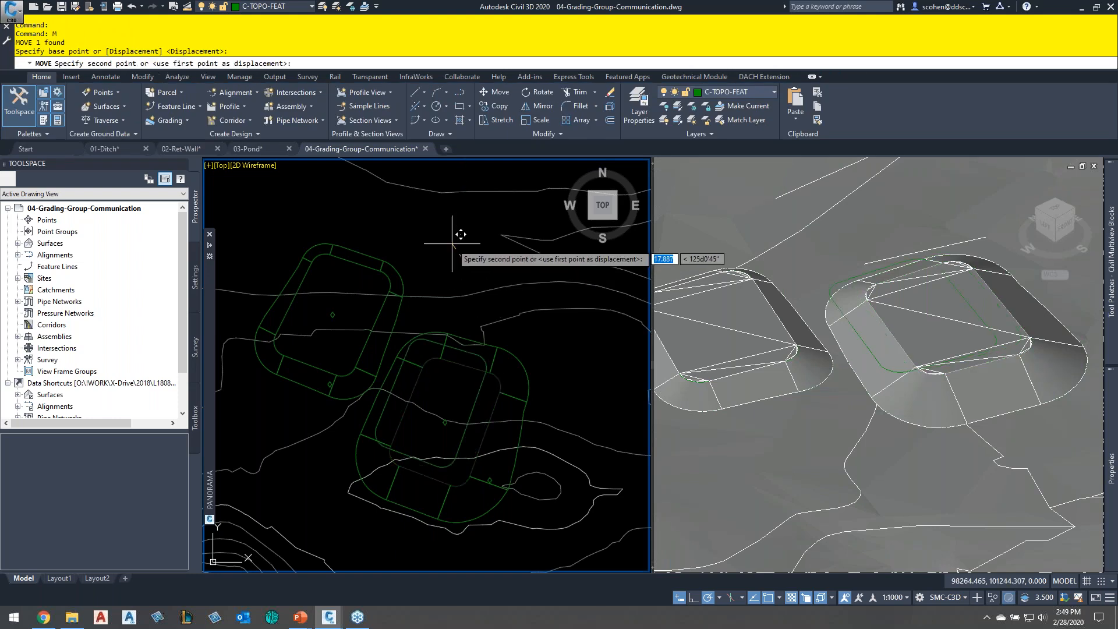
{"action": "left_click", "coordinate": [455, 234]}
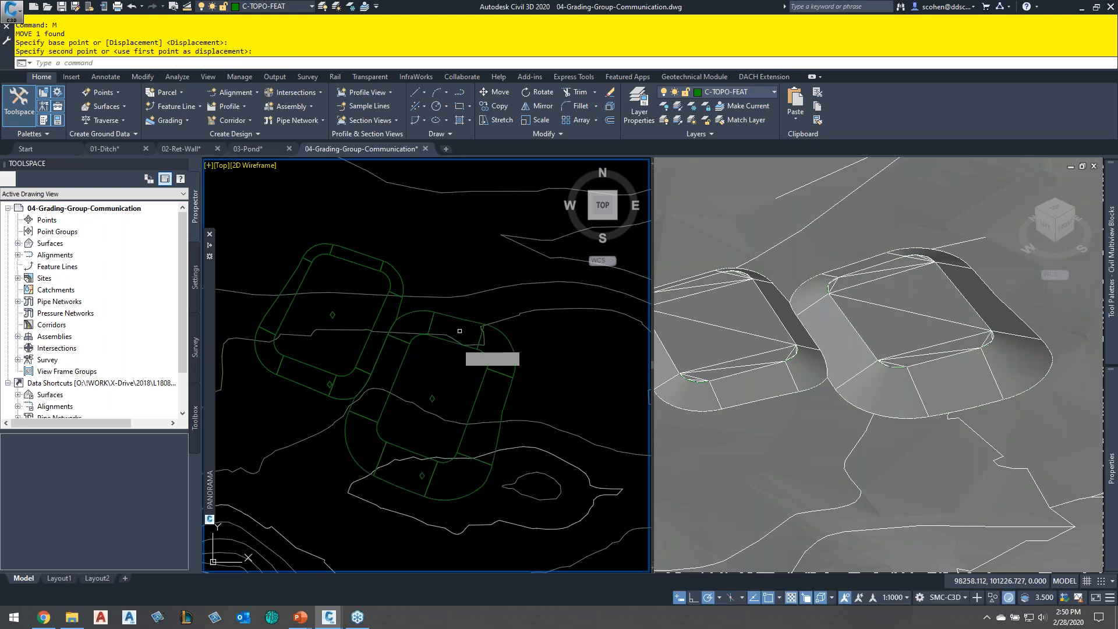
Move the right pond's feature line again so its grading meets the left pond's grading
{"action": "type", "text": "m"}
{"action": "key", "text": "Return"}
{"action": "left_click", "coordinate": [473, 397]}
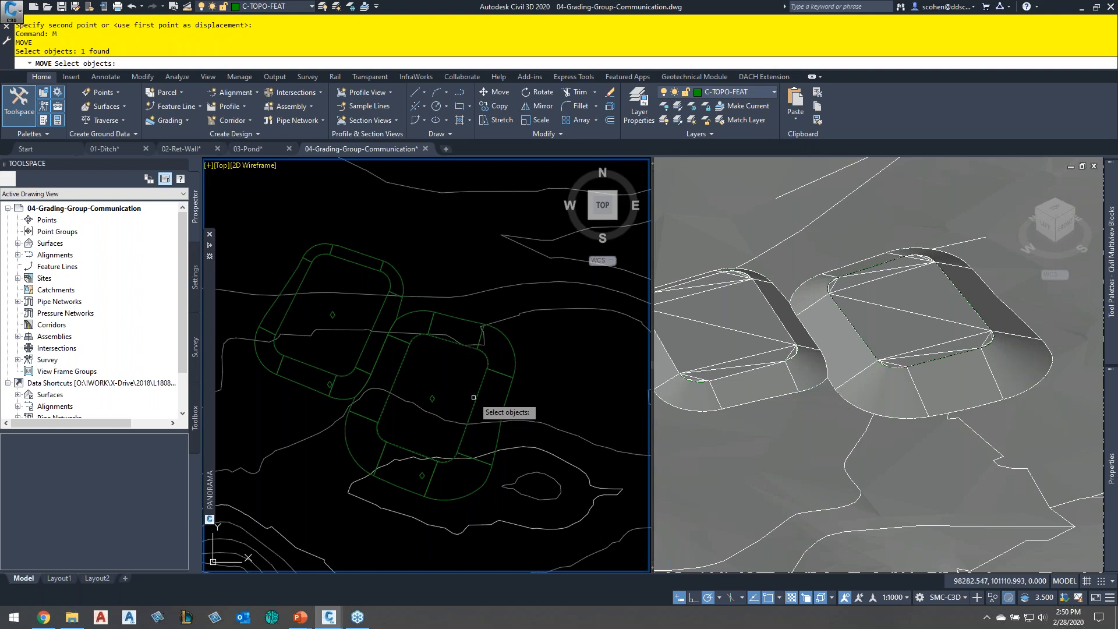
{"action": "key", "text": "Return"}
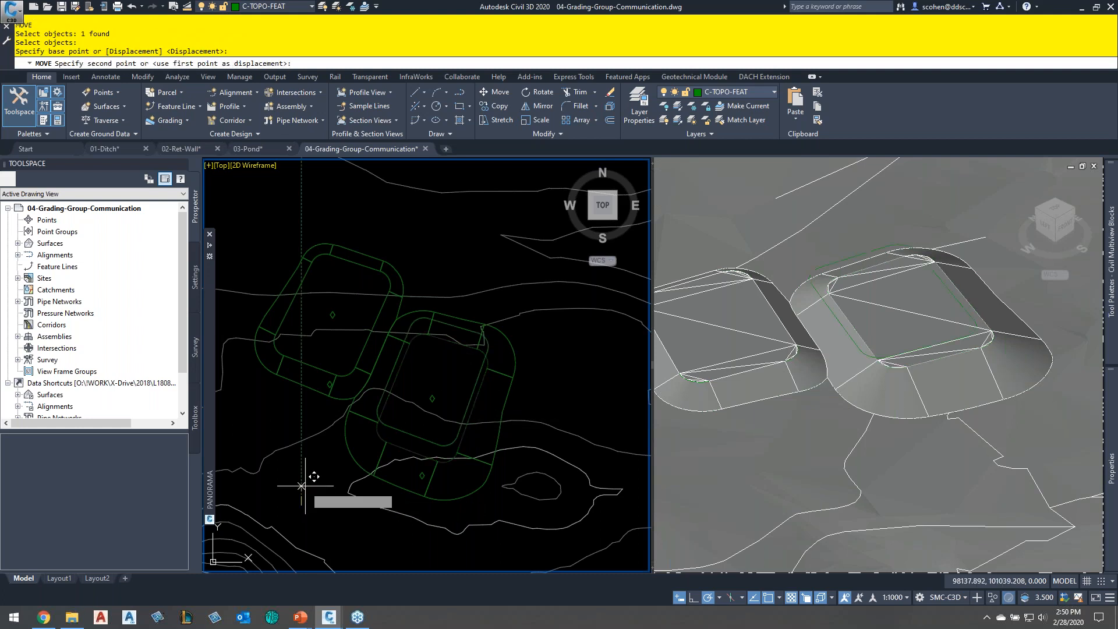
{"action": "left_click", "coordinate": [314, 466]}
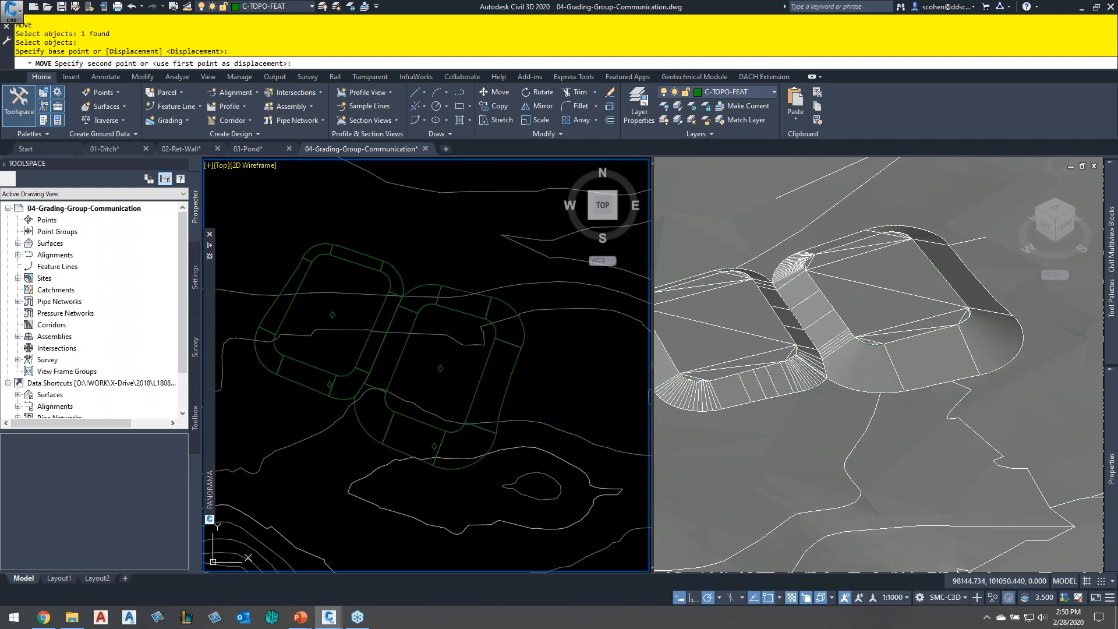
Open the GG Comm grading group's properties and enable automatic surface creation with a tessellation spacing of 1
{"action": "key", "text": "ctrl+1"}
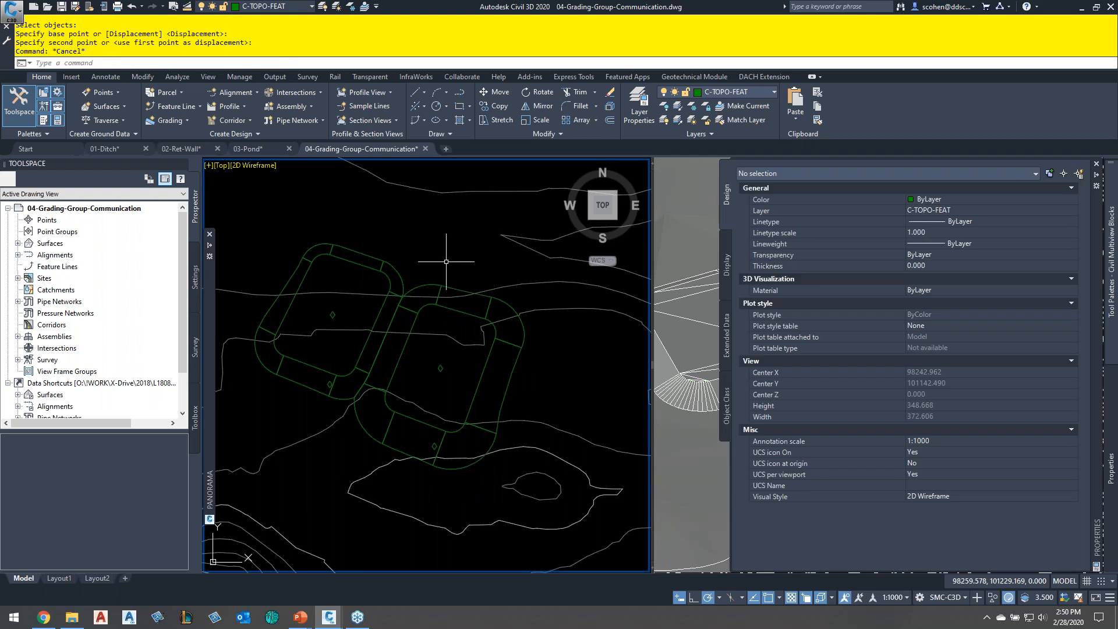
{"action": "key", "text": "ctrl+1"}
{"action": "double_click", "coordinate": [44, 278]}
{"action": "double_click", "coordinate": [96, 290]}
{"action": "double_click", "coordinate": [81, 325]}
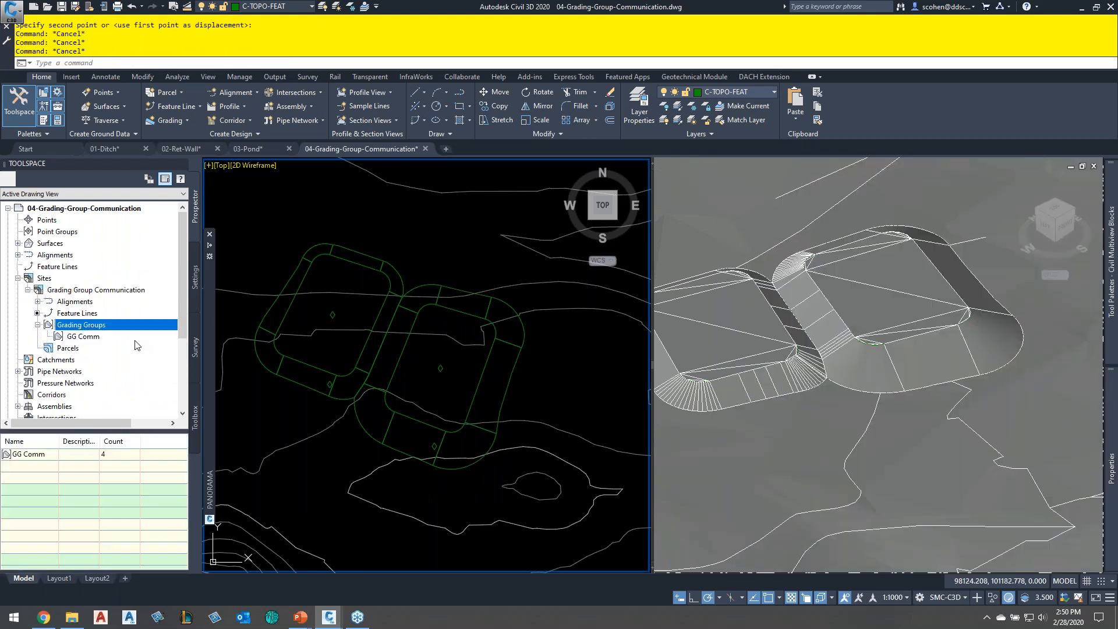
{"action": "right_click", "coordinate": [90, 341]}
{"action": "left_click", "coordinate": [113, 348]}
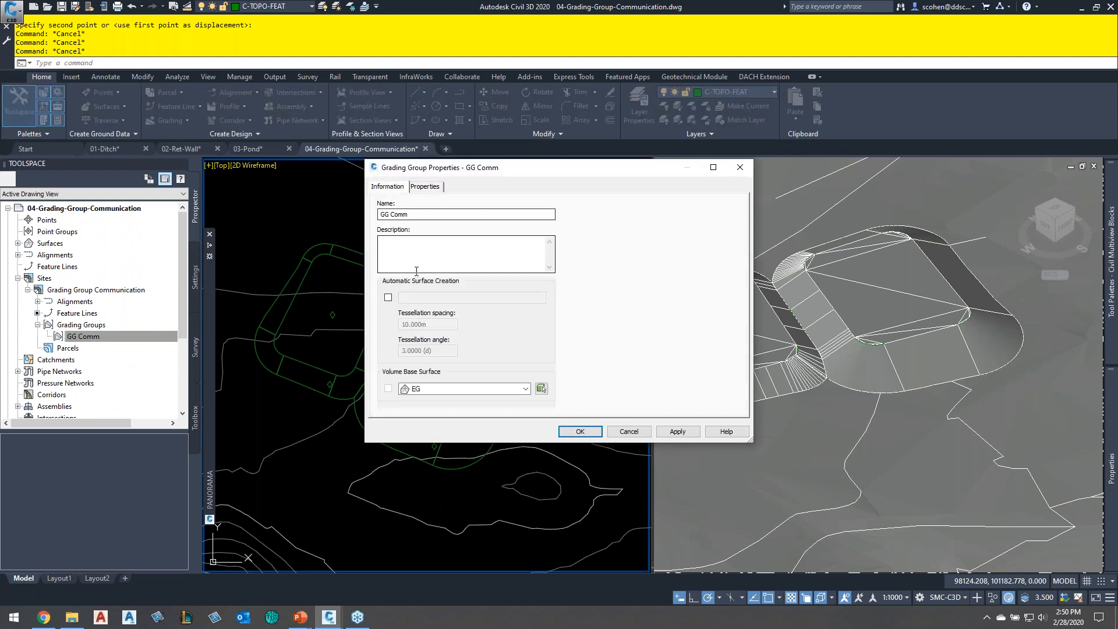
{"action": "left_click", "coordinate": [389, 298]}
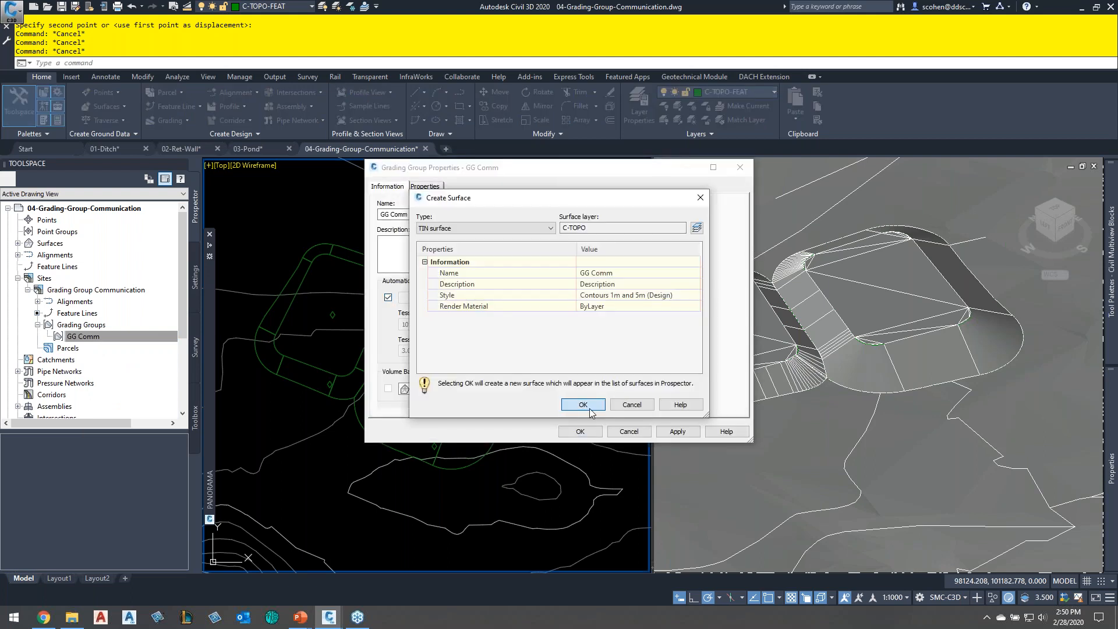
{"action": "left_click", "coordinate": [583, 404]}
{"action": "left_click", "coordinate": [429, 351]}
{"action": "left_click_drag", "start_coordinate": [429, 354], "coordinate": [385, 353]}
{"action": "type", "text": "1"}
{"action": "left_click", "coordinate": [584, 433]}
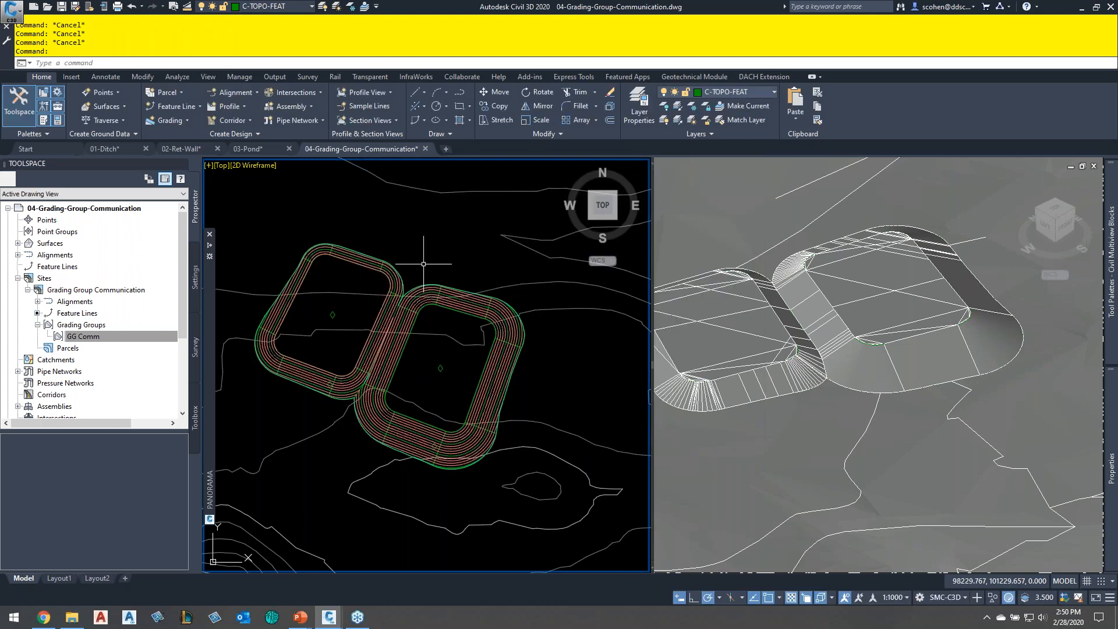
Examine the new GG Comm surface in the Object Viewer
{"action": "key", "text": "Escape"}
{"action": "scroll", "coordinate": [407, 341], "scroll_direction": "up", "scroll_amount": 2}
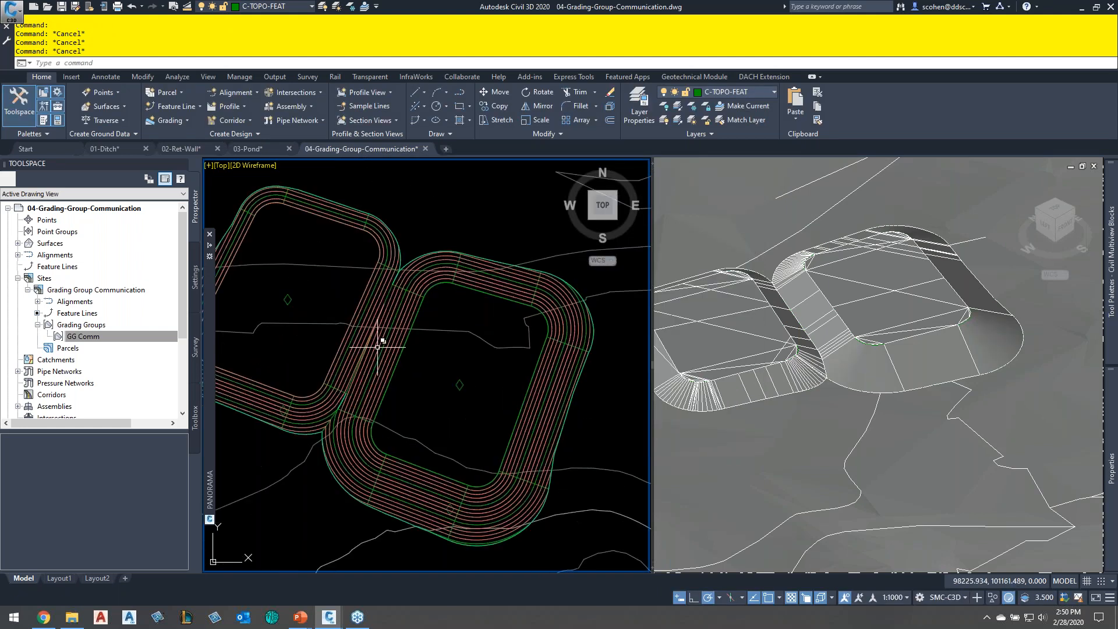
{"action": "left_click", "coordinate": [377, 347]}
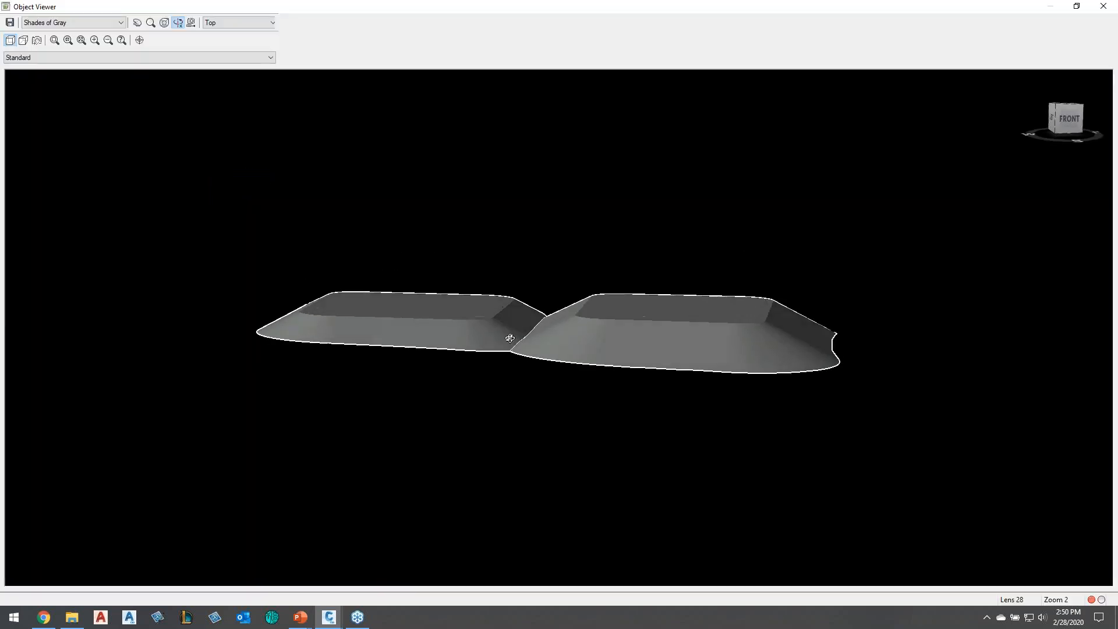
{"action": "left_click_drag", "start_coordinate": [509, 337], "coordinate": [593, 395]}
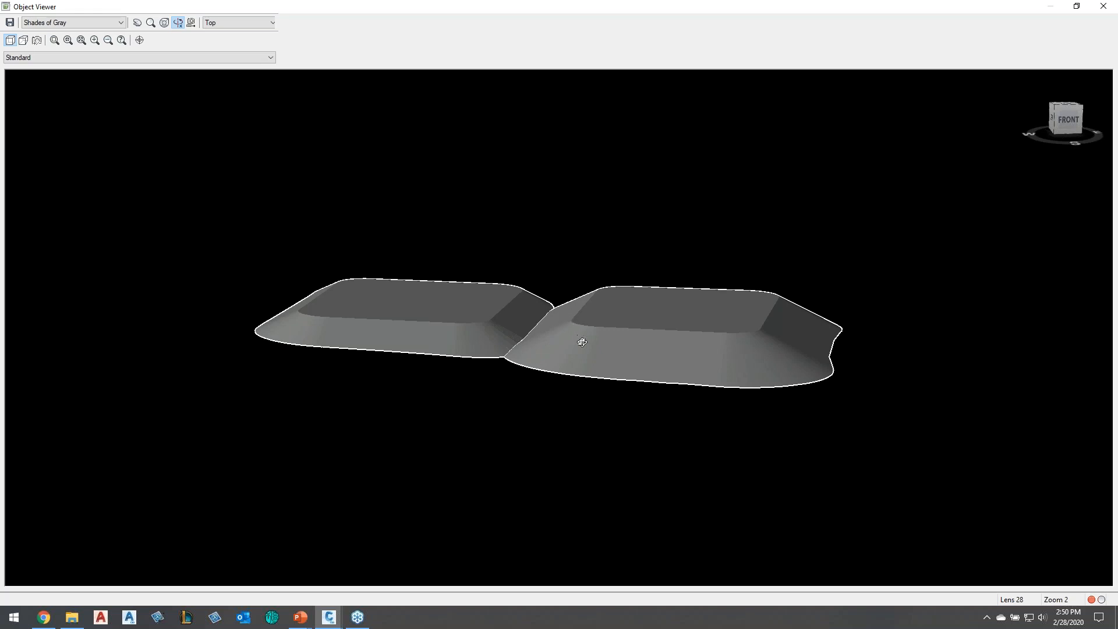
{"action": "key", "text": "Escape"}
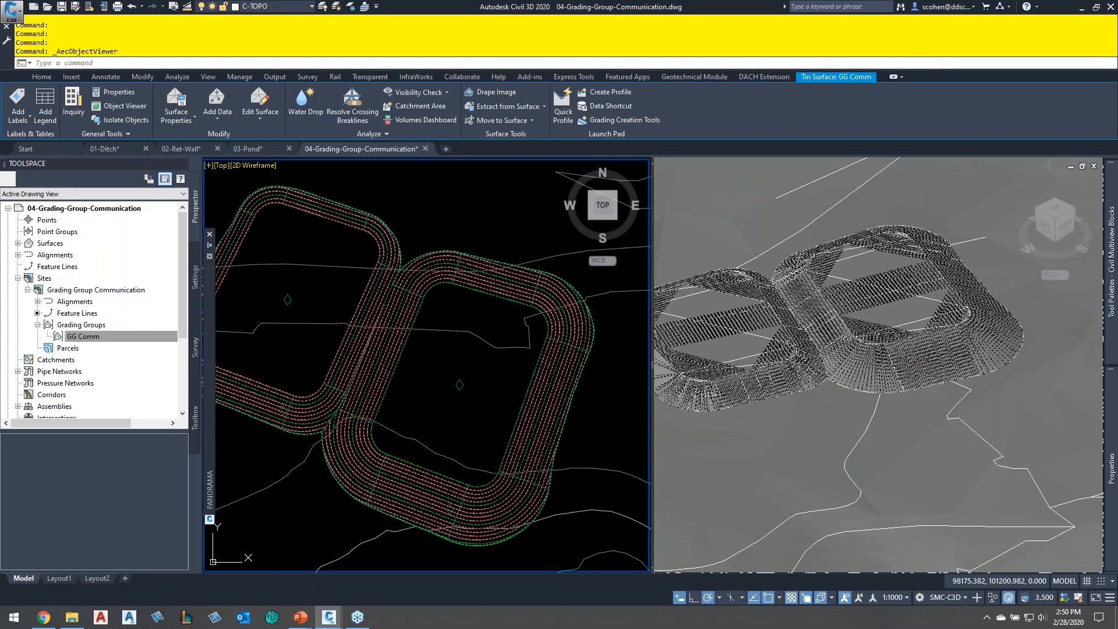
Review the GG Comm grading group's properties, including gradings, criteria, styles and target surface
{"action": "key", "text": "Escape"}
{"action": "key", "text": "Escape"}
{"action": "right_click", "coordinate": [103, 341]}
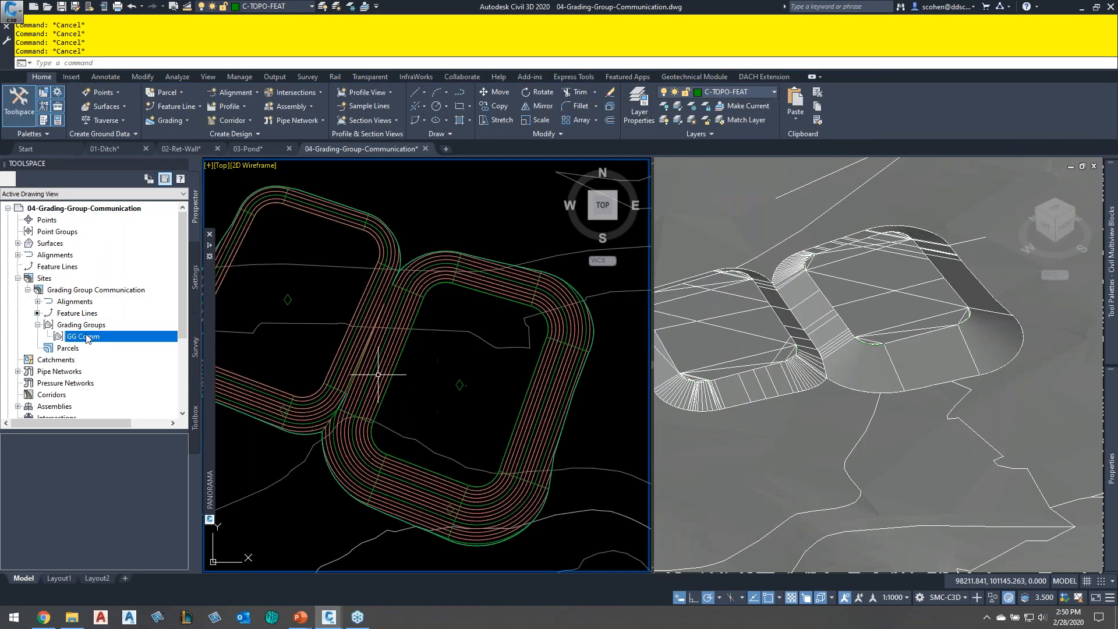
{"action": "left_click", "coordinate": [139, 342]}
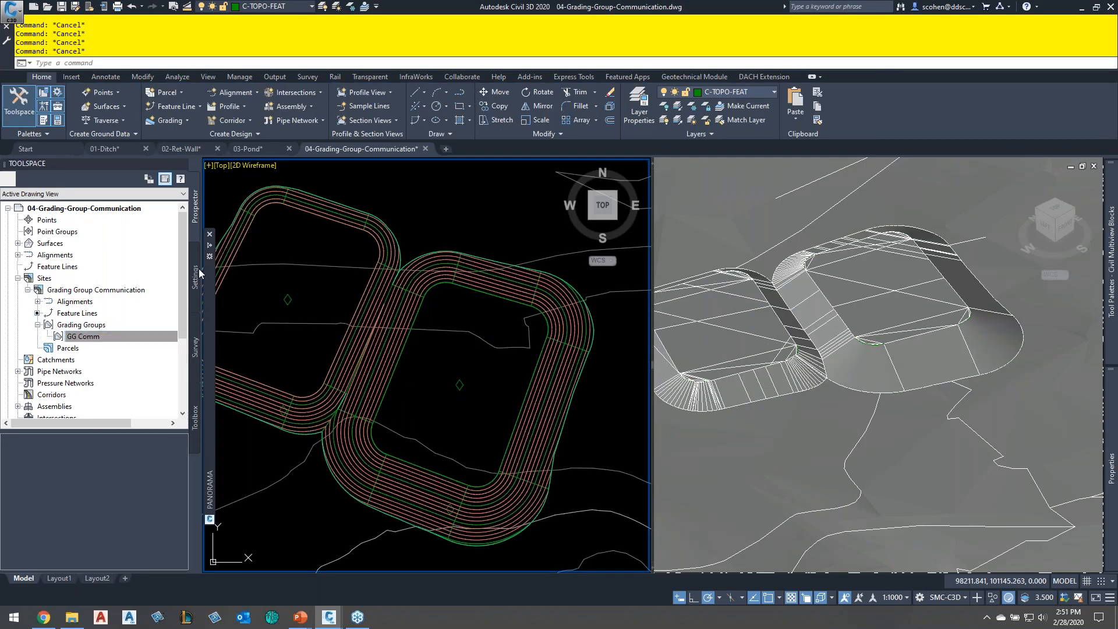
{"action": "left_click", "coordinate": [425, 187]}
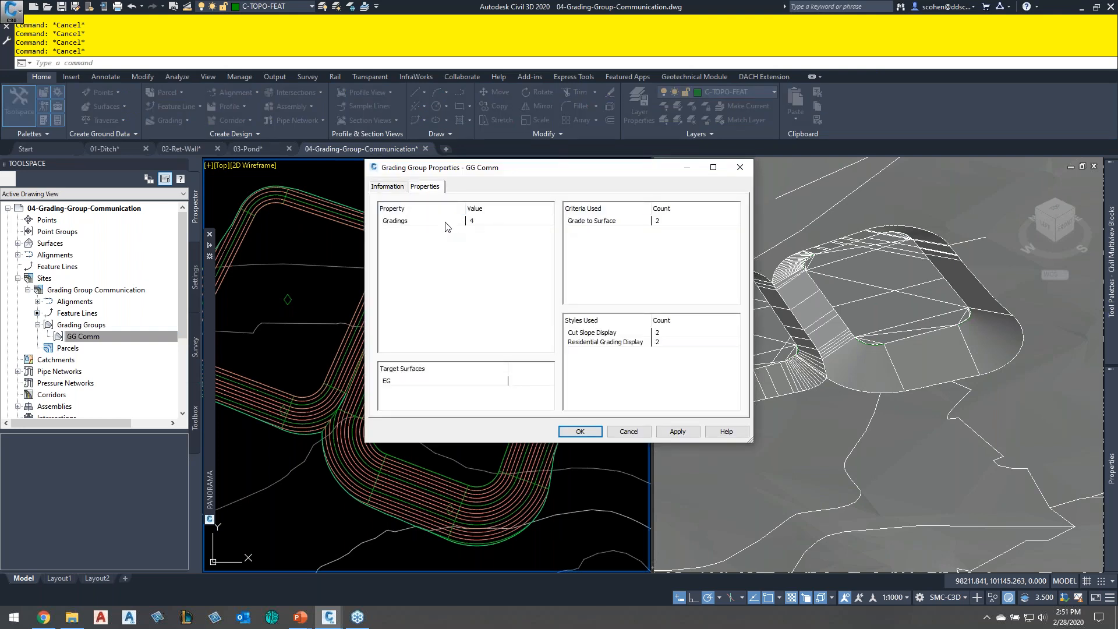
{"action": "left_click", "coordinate": [610, 429]}
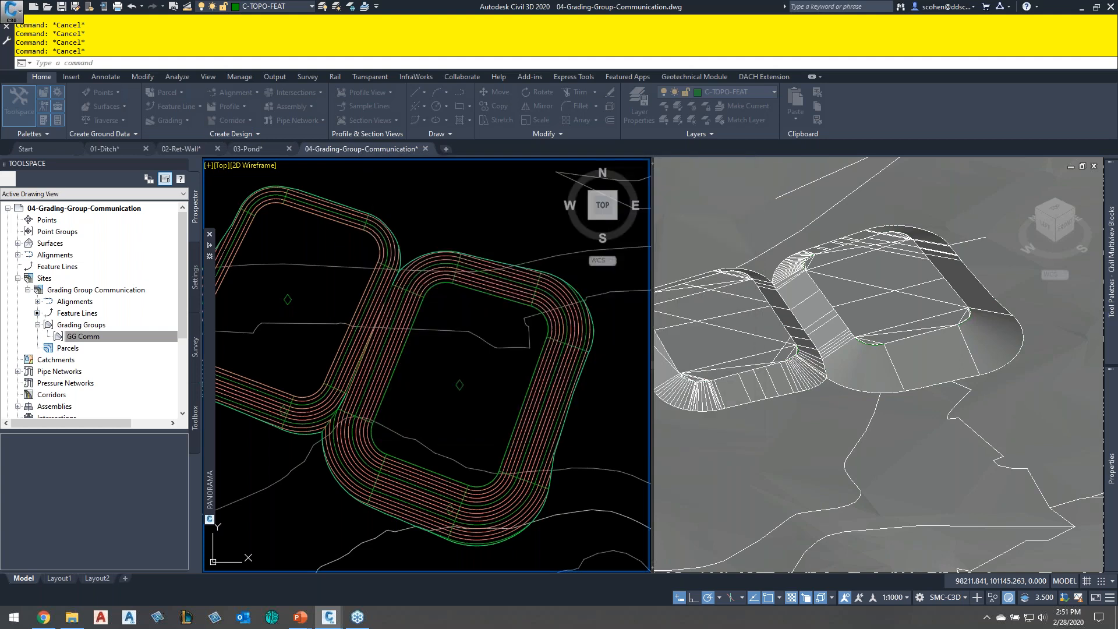
{"action": "key", "text": "Escape"}
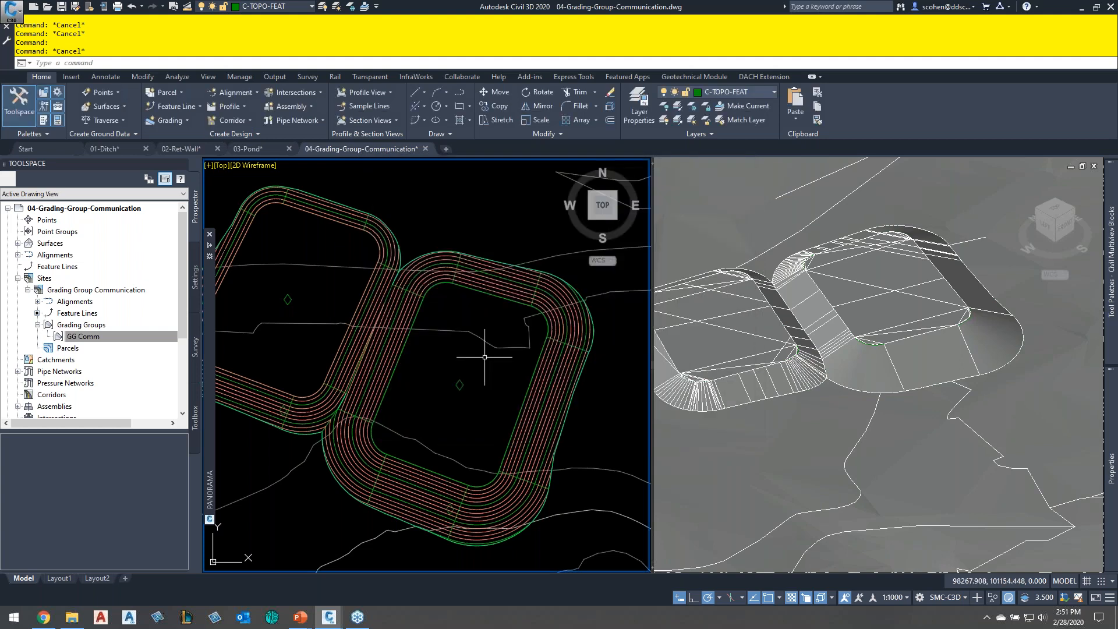
Switch to the PowerPoint slide show and advance to the Example Uses of Grading Groups and Feature Lines slide
{"action": "mouse_move", "coordinate": [442, 387]}
{"action": "left_click", "coordinate": [301, 618]}
{"action": "left_click", "coordinate": [312, 331]}
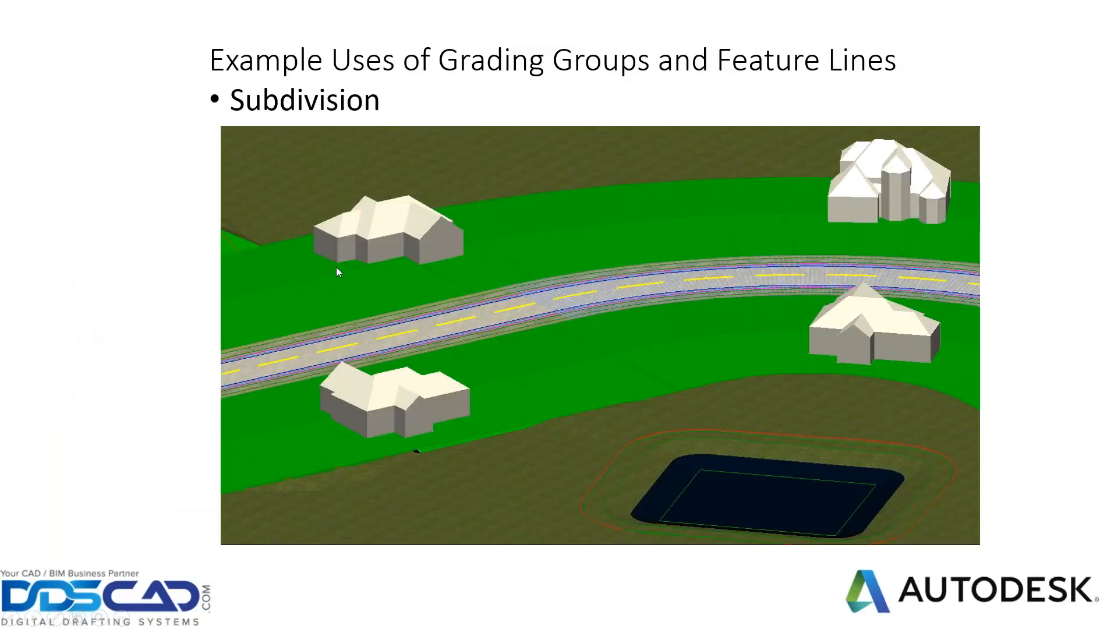
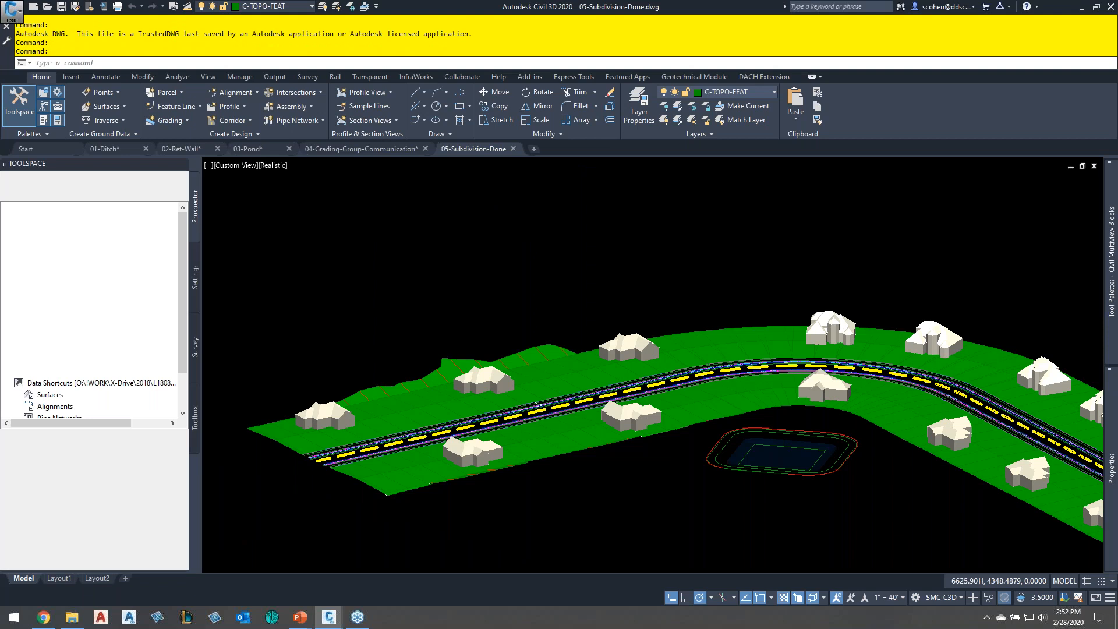
Switch the 3D viewport's visual style to 2D Wireframe
{"action": "key", "text": "Escape"}
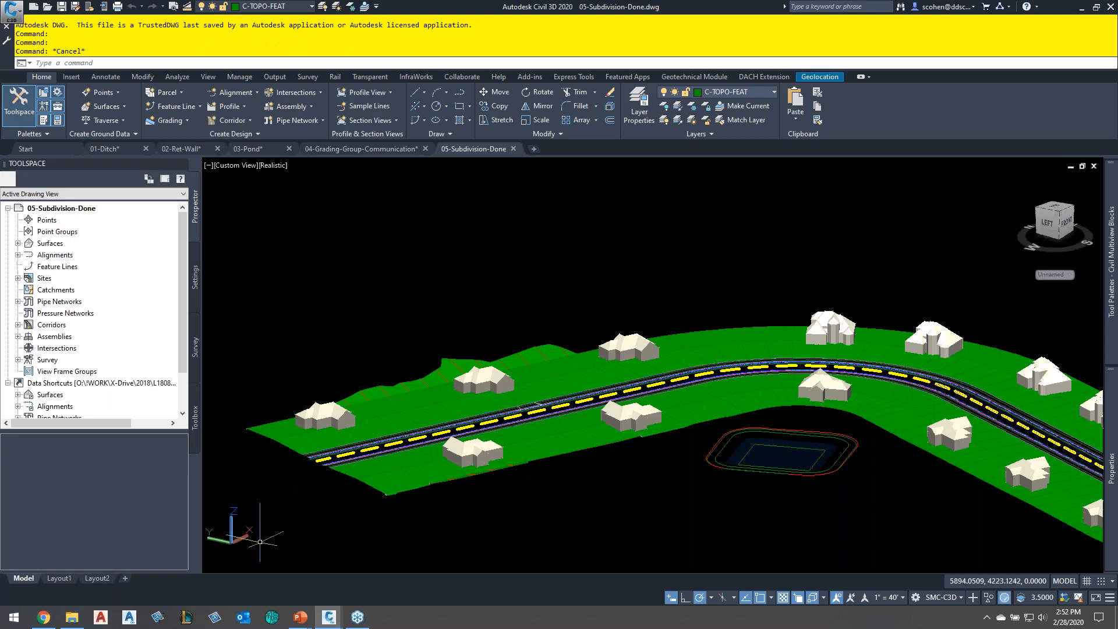
{"action": "left_click", "coordinate": [322, 532]}
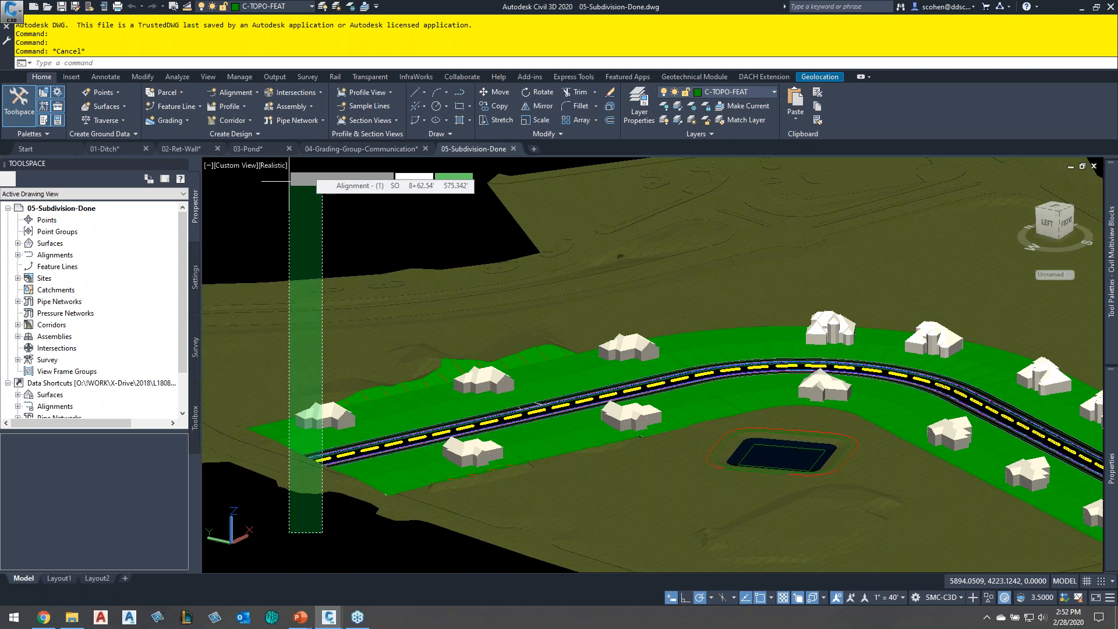
{"action": "key", "text": "Escape"}
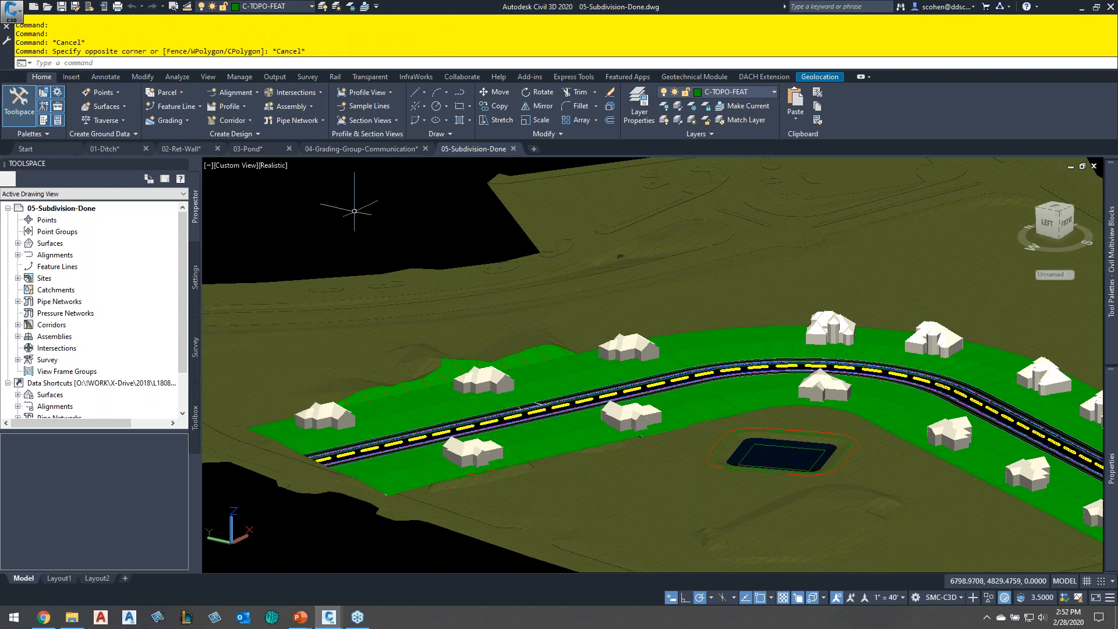
{"action": "left_click", "coordinate": [270, 167]}
{"action": "left_click", "coordinate": [293, 194]}
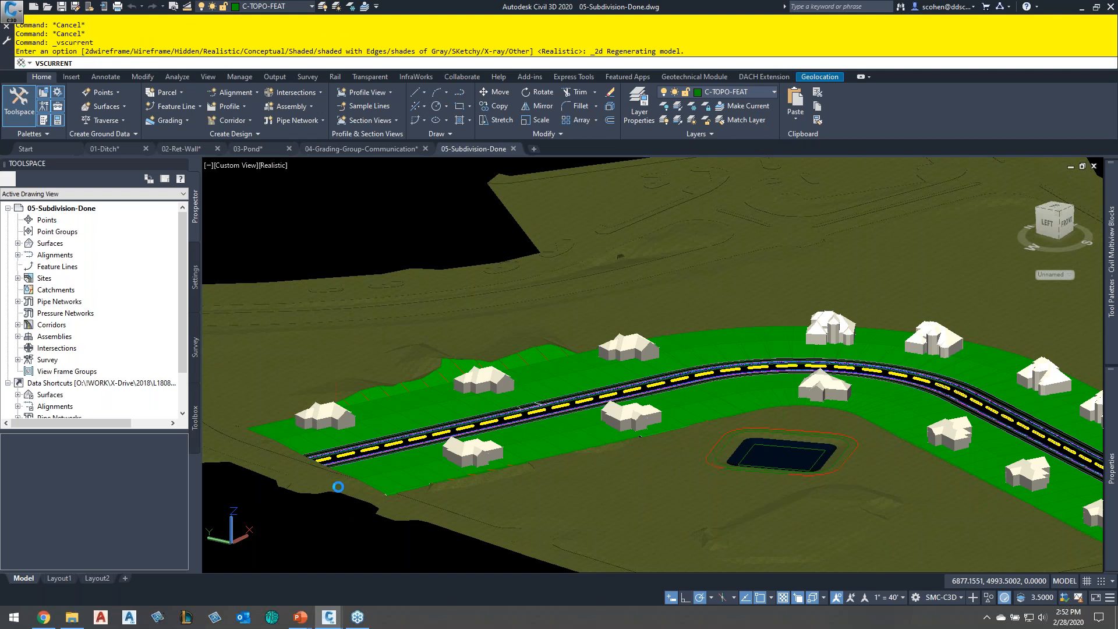
Select the Anne Drive corridor and set its code set style to All Codes (No Viz)
{"action": "double_click", "coordinate": [51, 324]}
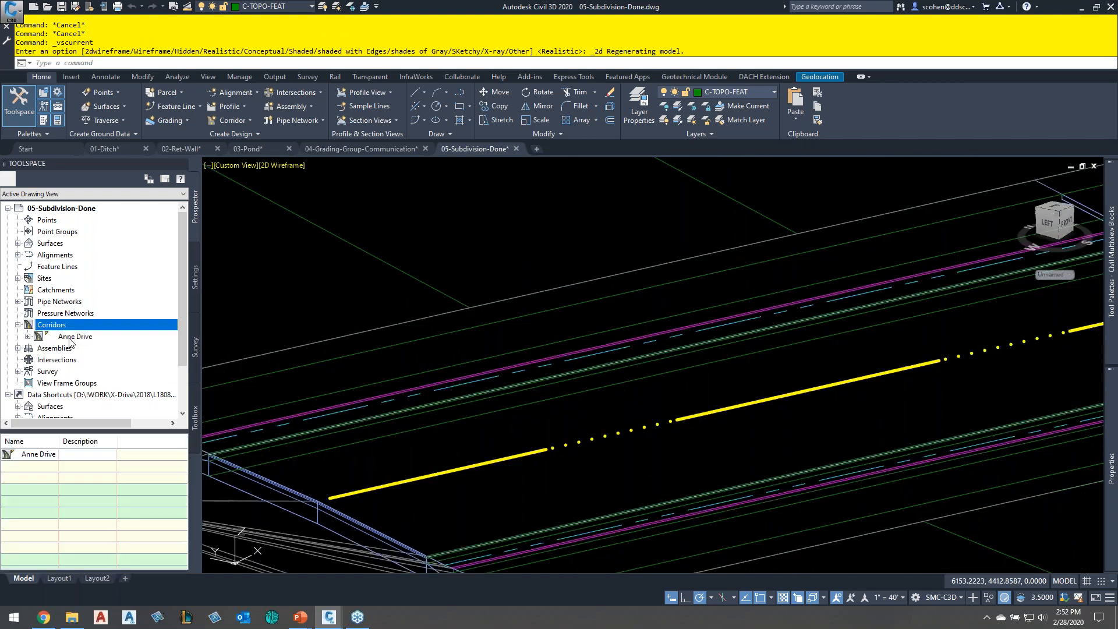
{"action": "right_click", "coordinate": [71, 337]}
{"action": "left_click", "coordinate": [116, 419]}
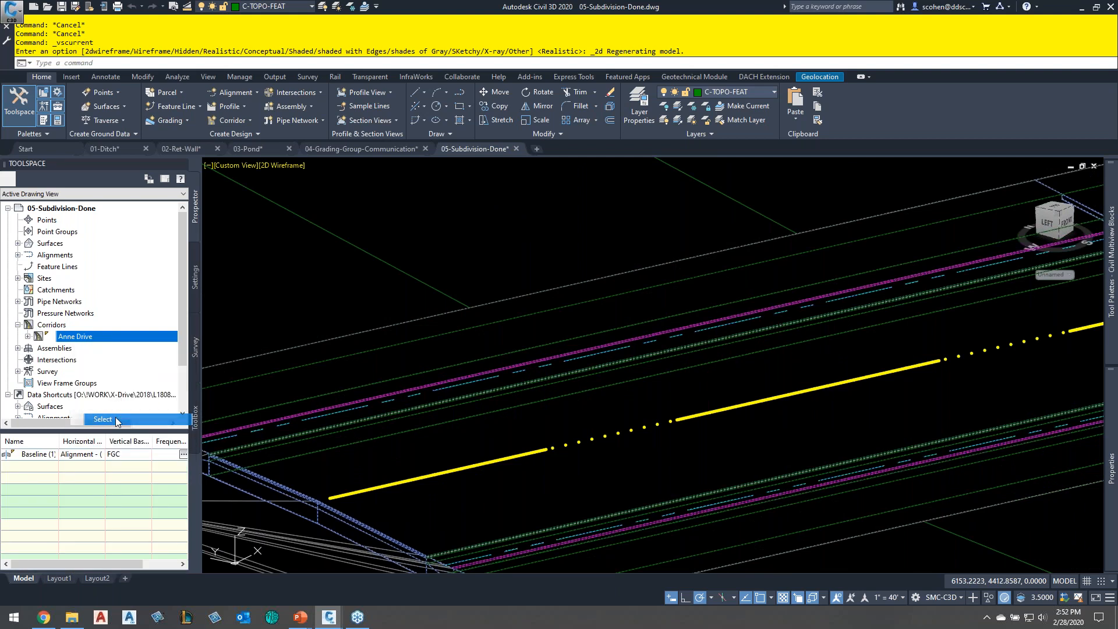
{"action": "left_click", "coordinate": [955, 350]}
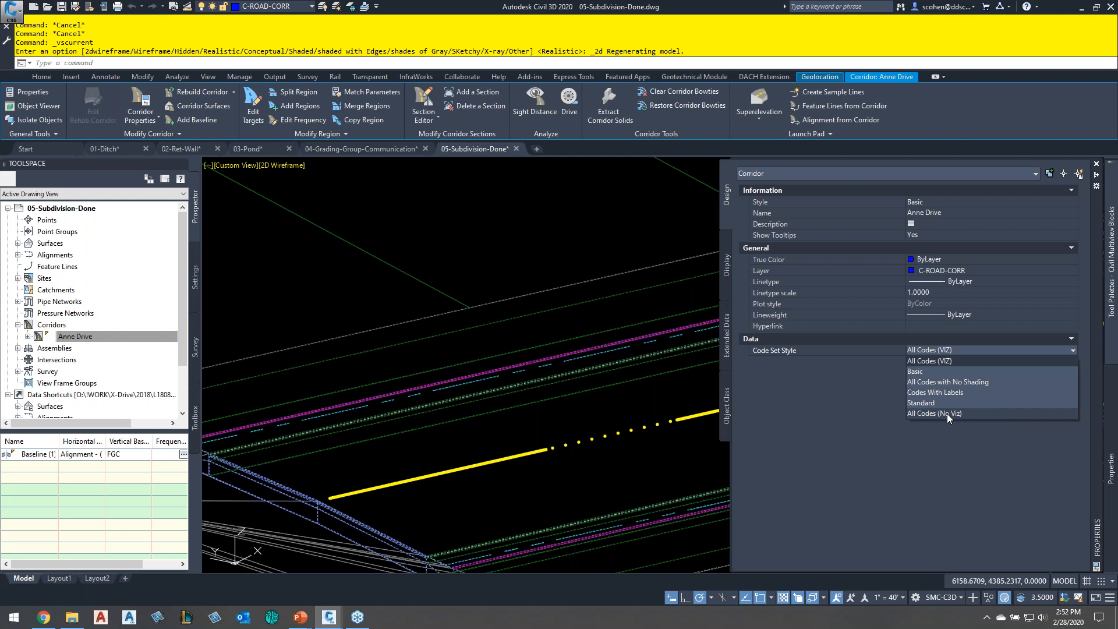
{"action": "left_click", "coordinate": [946, 414]}
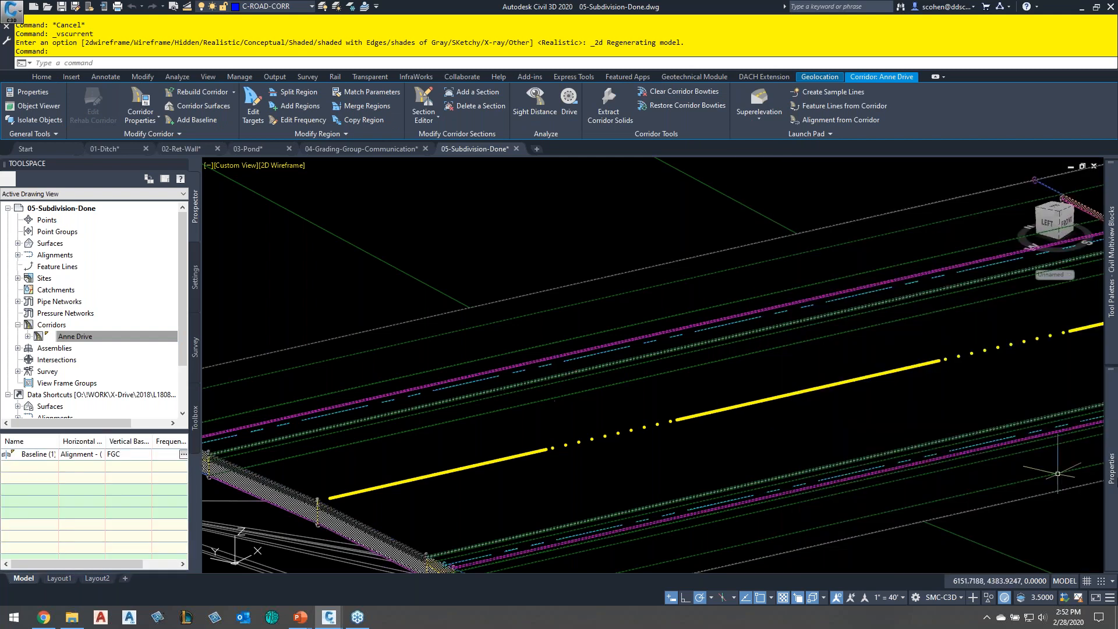
{"action": "mouse_move", "coordinate": [1111, 468]}
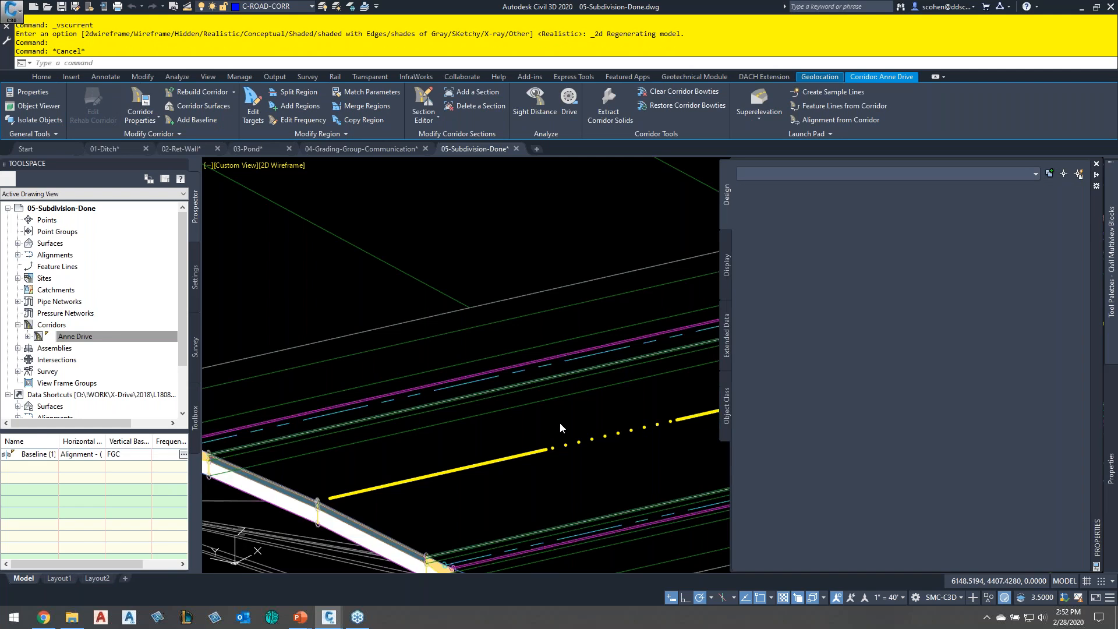
{"action": "key", "text": "Escape"}
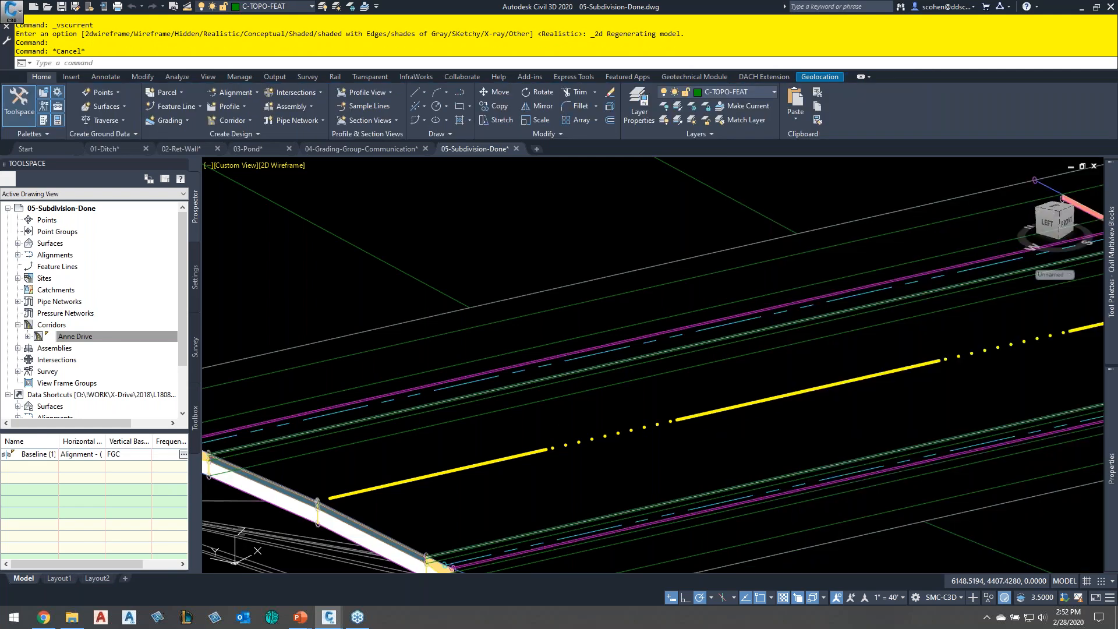
Regenerate the model, reselect the Anne Drive corridor and change its code set style once more
{"action": "key", "text": "Escape"}
{"action": "type", "text": "re"}
{"action": "key", "text": "Return"}
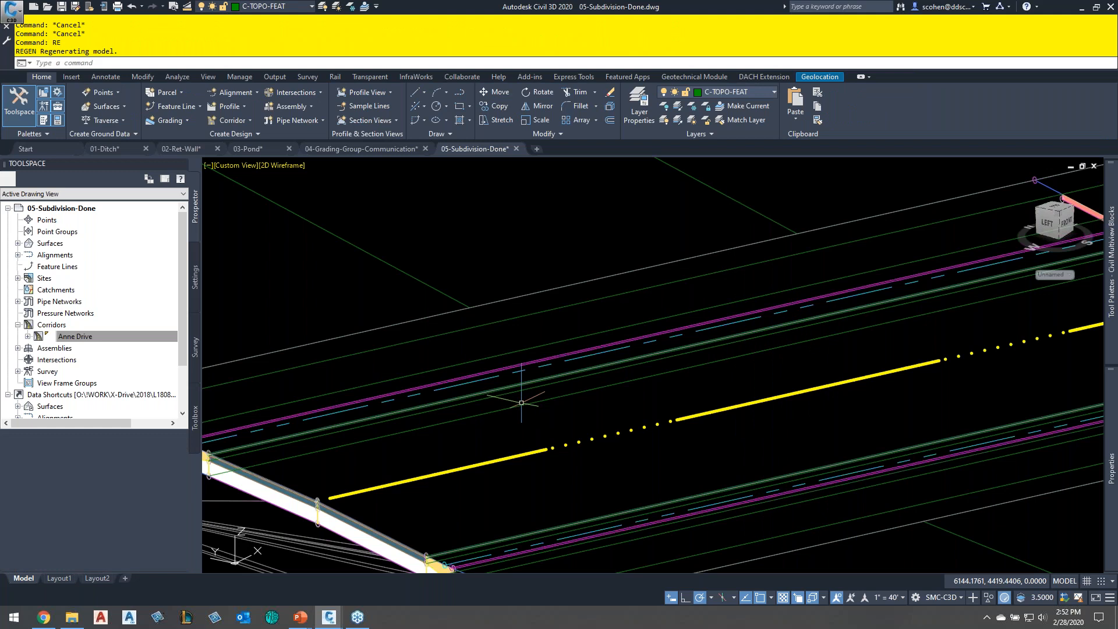
{"action": "right_click", "coordinate": [88, 336]}
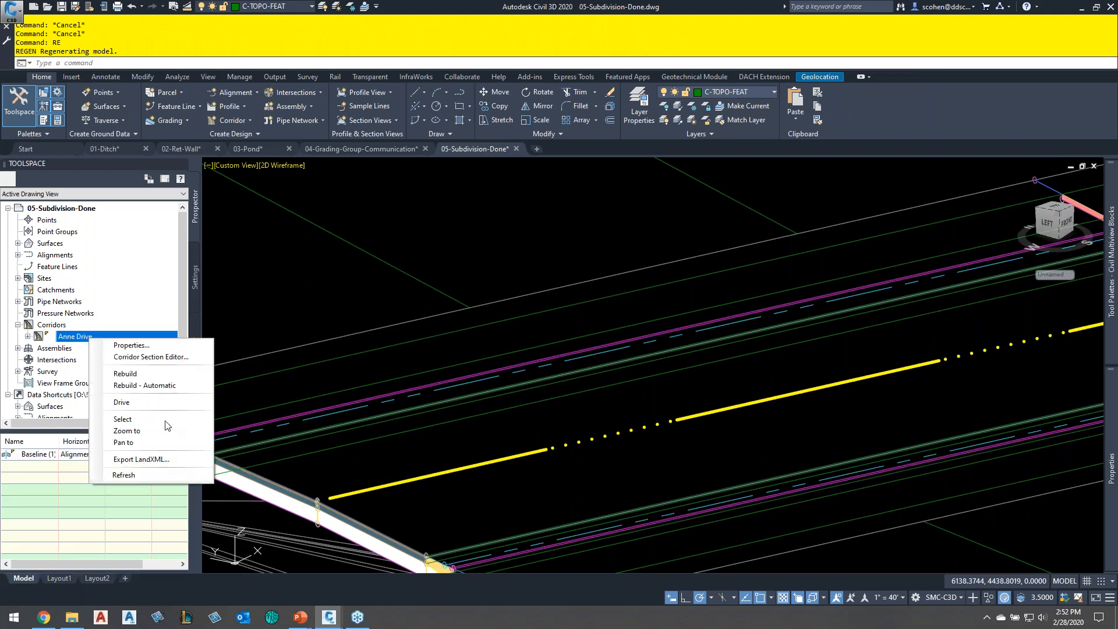
{"action": "left_click", "coordinate": [174, 419]}
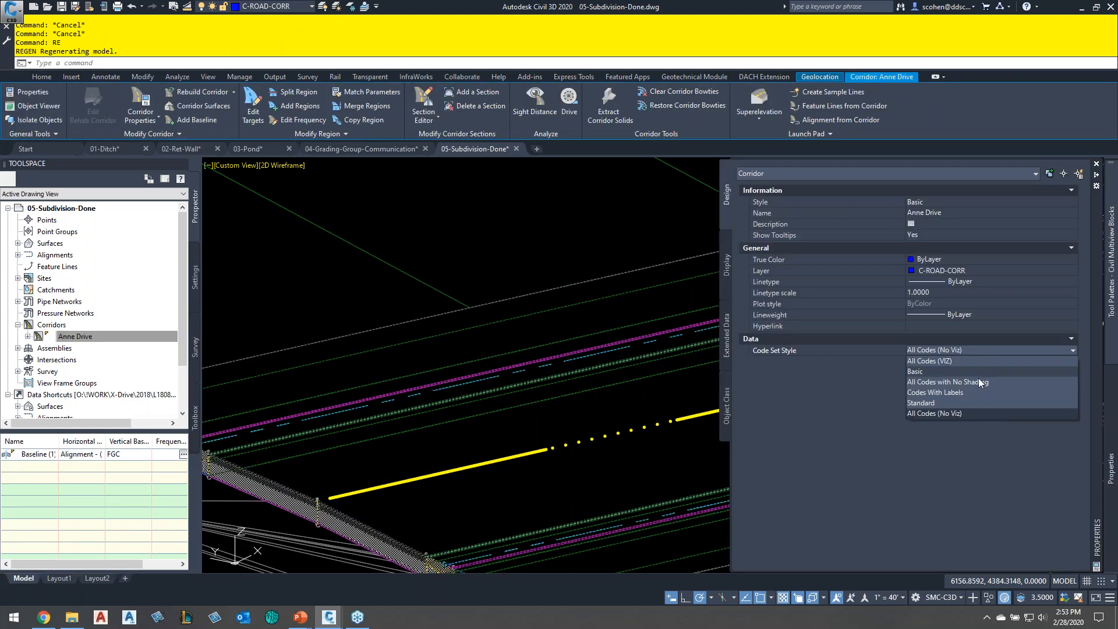
{"action": "left_click", "coordinate": [968, 396]}
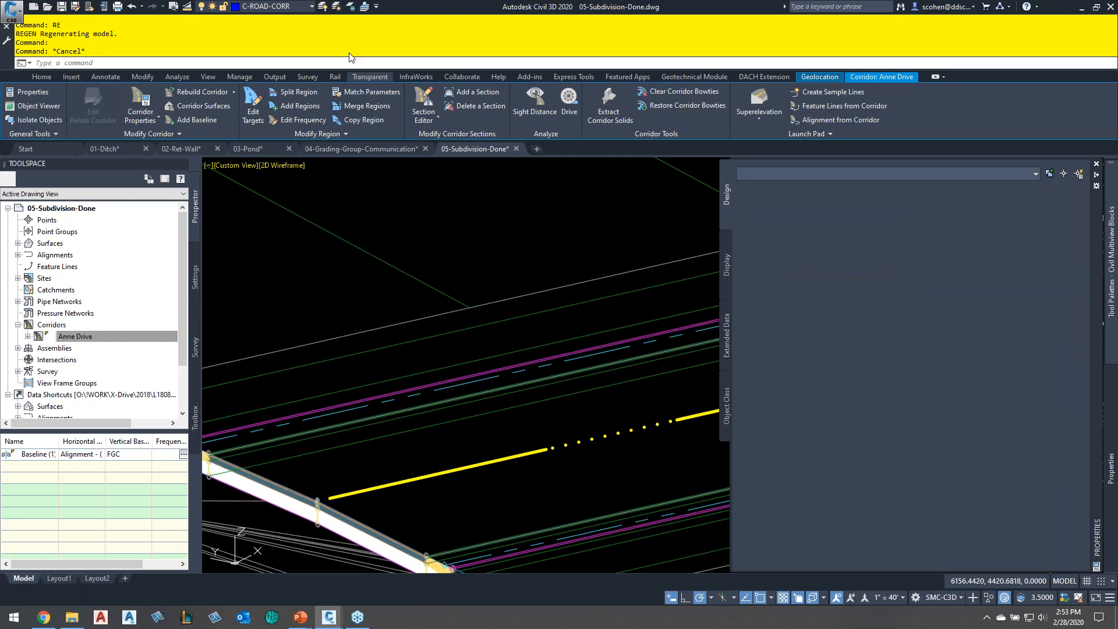
Thaw and turn on all layers in the drawing
{"action": "key", "text": "Escape"}
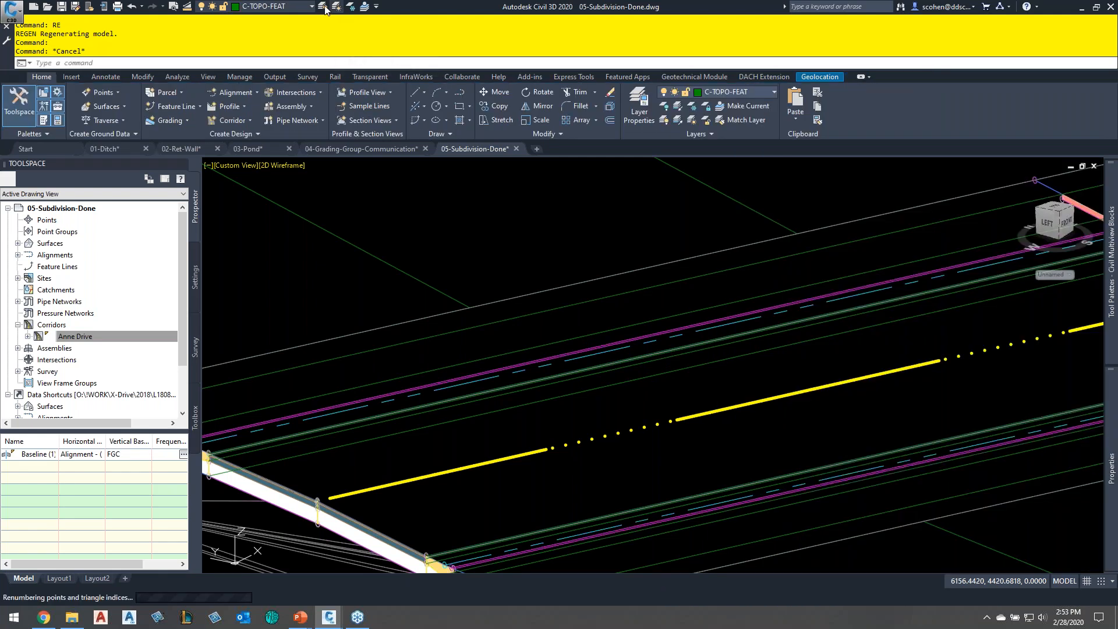
{"action": "left_click", "coordinate": [323, 7]}
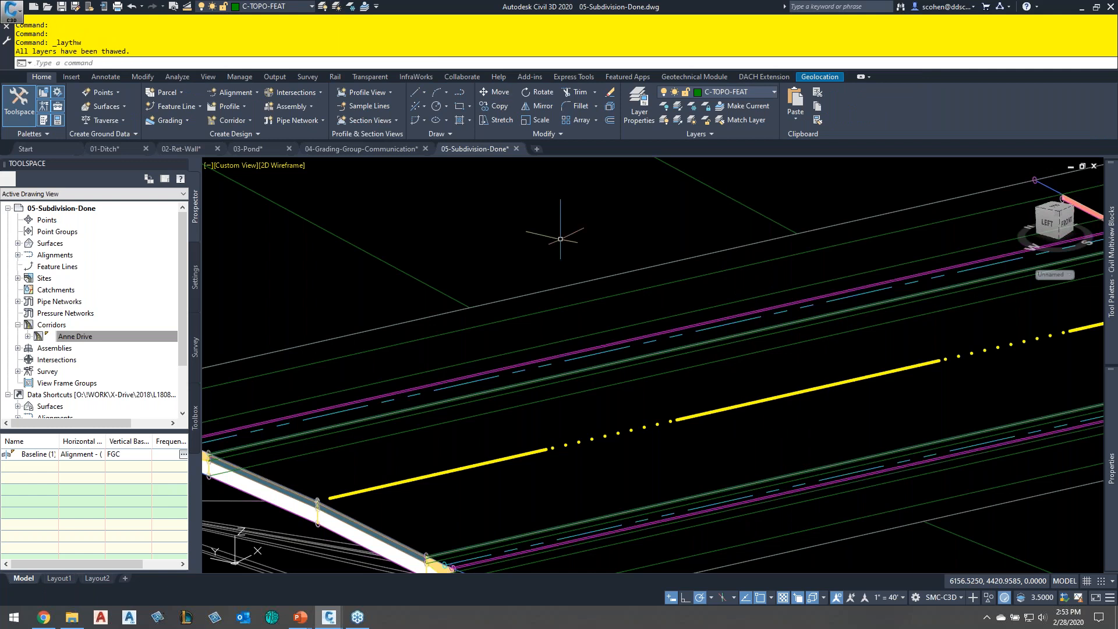
{"action": "key", "text": "Escape"}
{"action": "key", "text": "Escape"}
{"action": "key", "text": "Escape"}
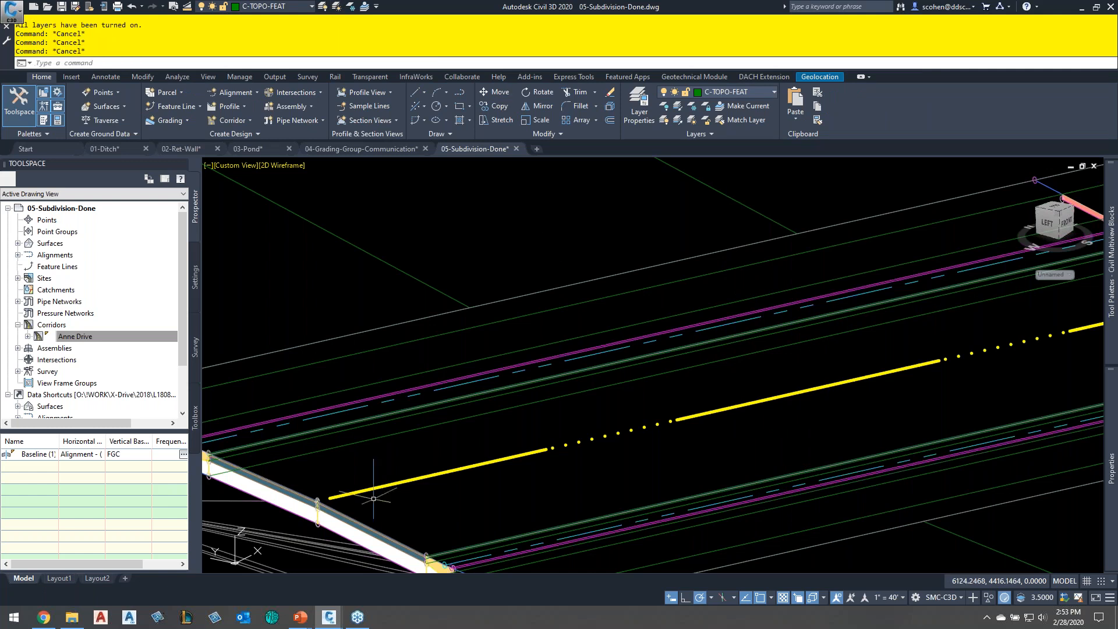
Regenerate the model and examine the corridor's daylight feature lines and side slopes up close
{"action": "scroll", "coordinate": [373, 498], "scroll_direction": "down", "scroll_amount": 5}
{"action": "middle_click_drag", "start_coordinate": [373, 498], "coordinate": [754, 376]}
{"action": "type", "text": "re"}
{"action": "key", "text": "Return"}
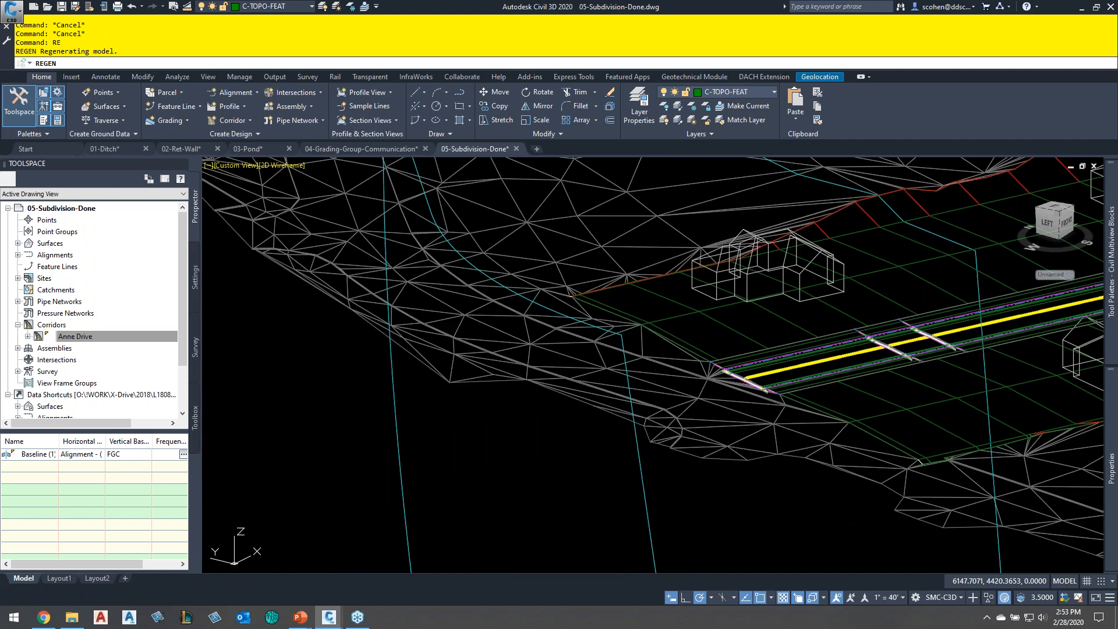
{"action": "scroll", "coordinate": [917, 347], "scroll_direction": "up", "scroll_amount": 8}
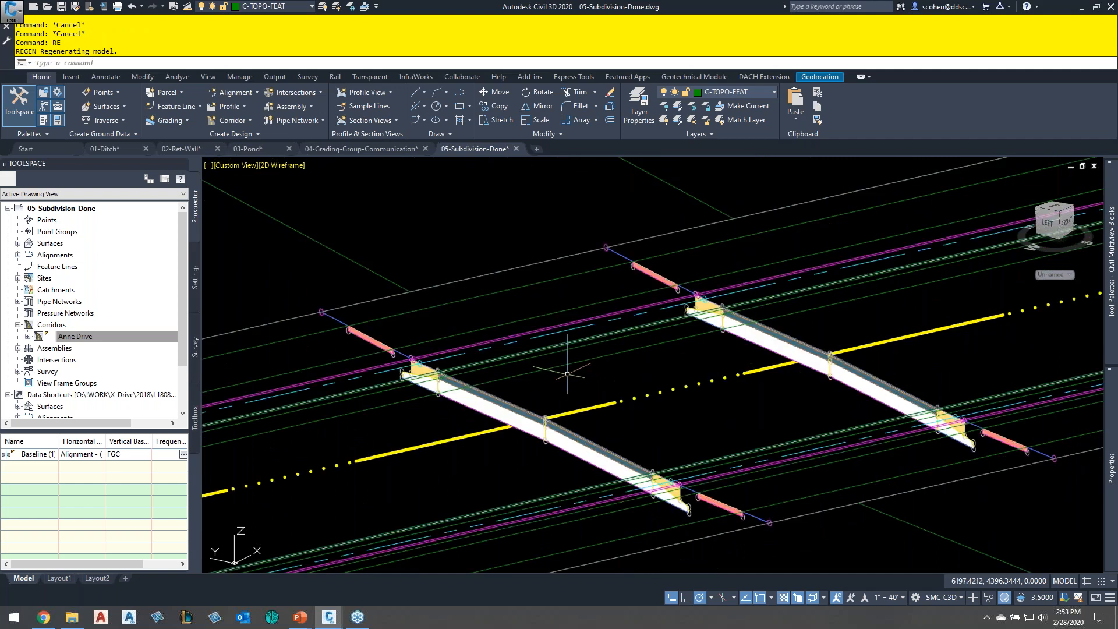
{"action": "middle_click_drag", "start_coordinate": [374, 368], "coordinate": [589, 406]}
{"action": "left_click", "coordinate": [585, 376]}
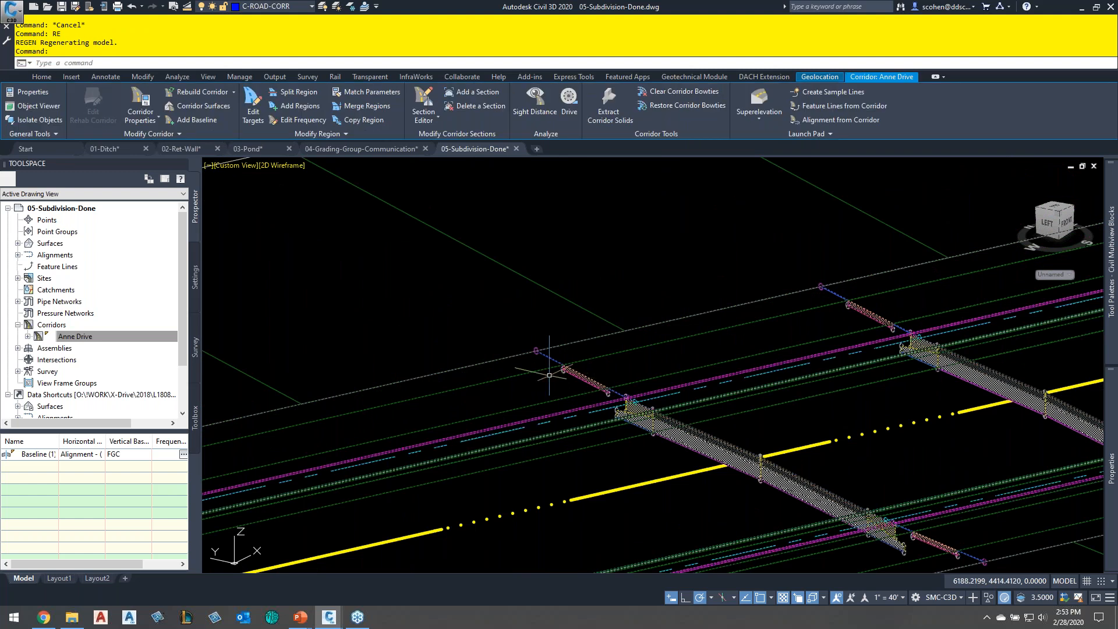
{"action": "scroll", "coordinate": [549, 375], "scroll_direction": "up", "scroll_amount": 5}
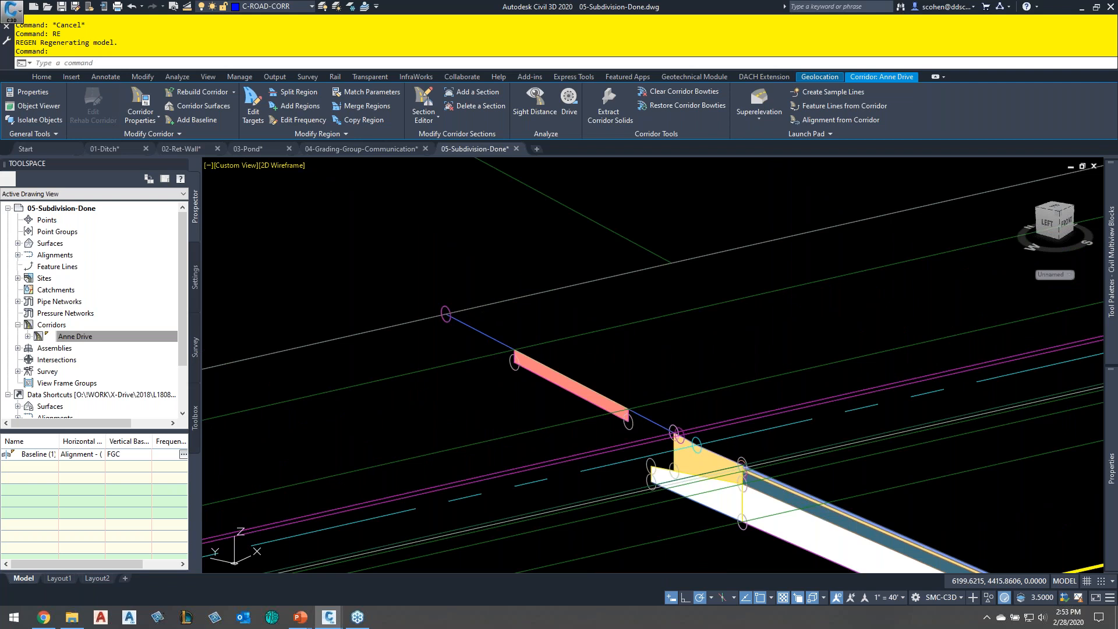
{"action": "left_click", "coordinate": [599, 278]}
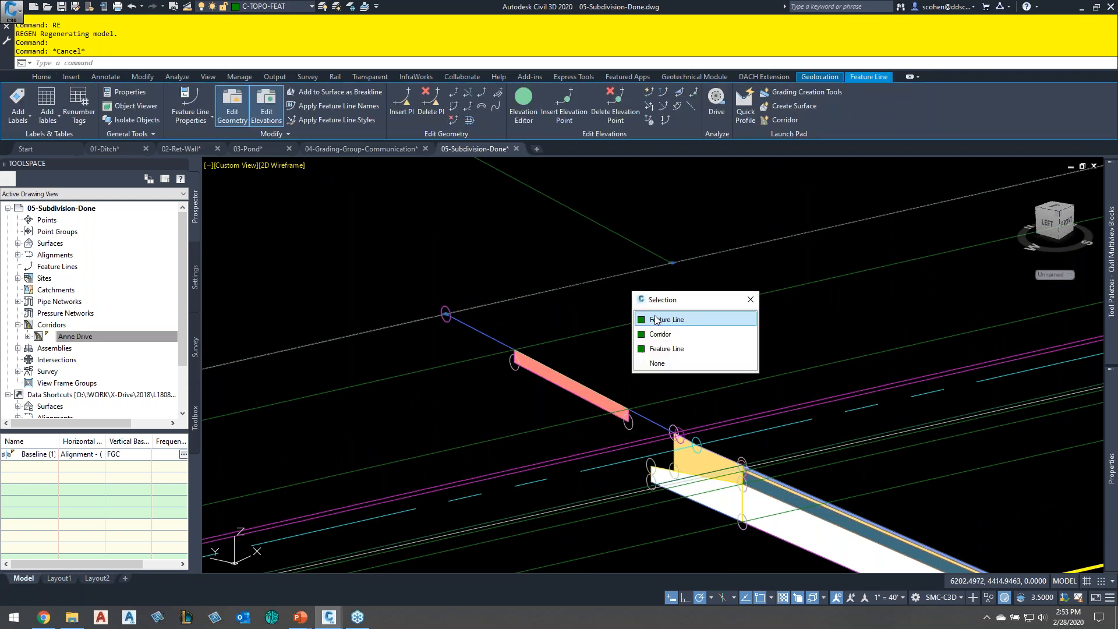
{"action": "left_click", "coordinate": [656, 319]}
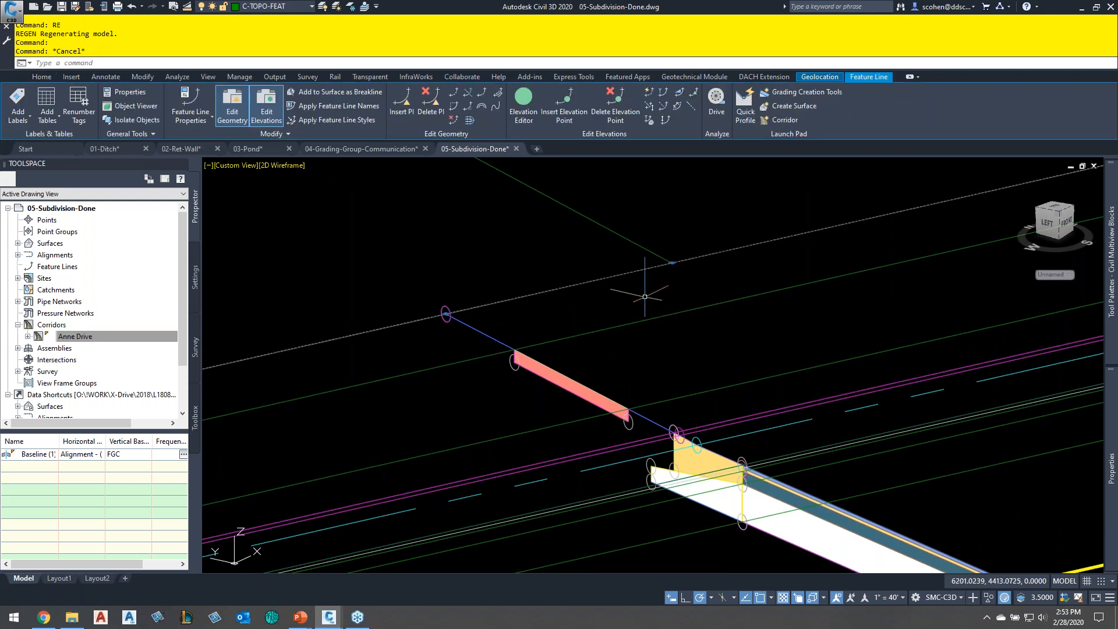
{"action": "scroll", "coordinate": [645, 296], "scroll_direction": "down", "scroll_amount": 2}
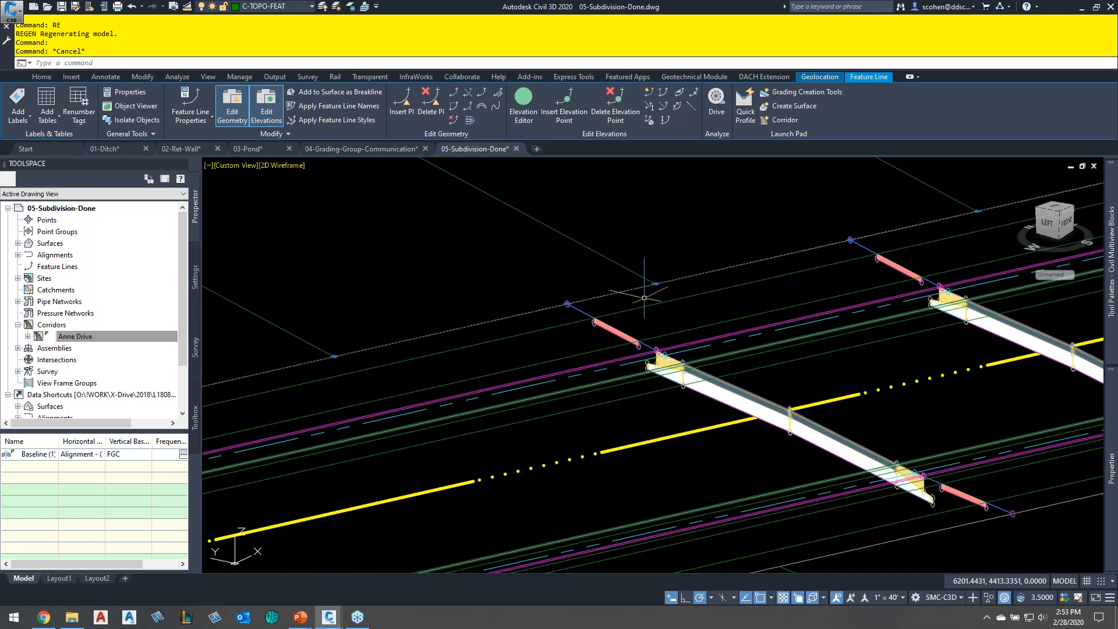
{"action": "scroll", "coordinate": [644, 296], "scroll_direction": "down", "scroll_amount": 4}
Split the drawing area into two vertical viewports
{"action": "left_click", "coordinate": [206, 165]}
{"action": "mouse_move", "coordinate": [326, 193]}
{"action": "left_click", "coordinate": [391, 220]}
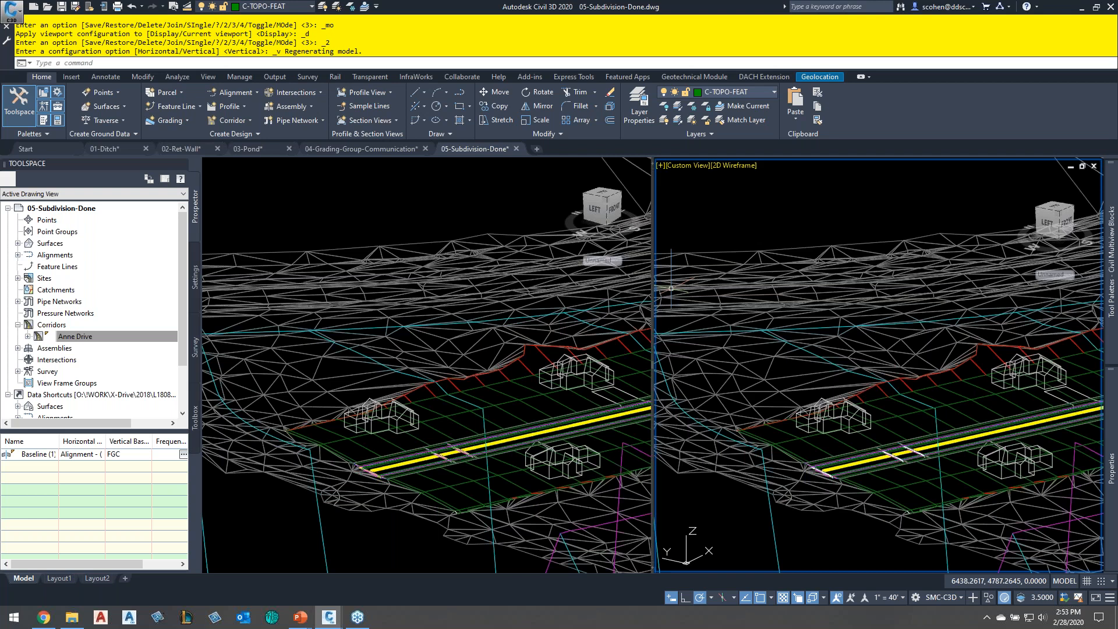
{"action": "key", "text": "Escape"}
{"action": "key", "text": "Escape"}
{"action": "key", "text": "Escape"}
{"action": "left_click", "coordinate": [426, 223]}
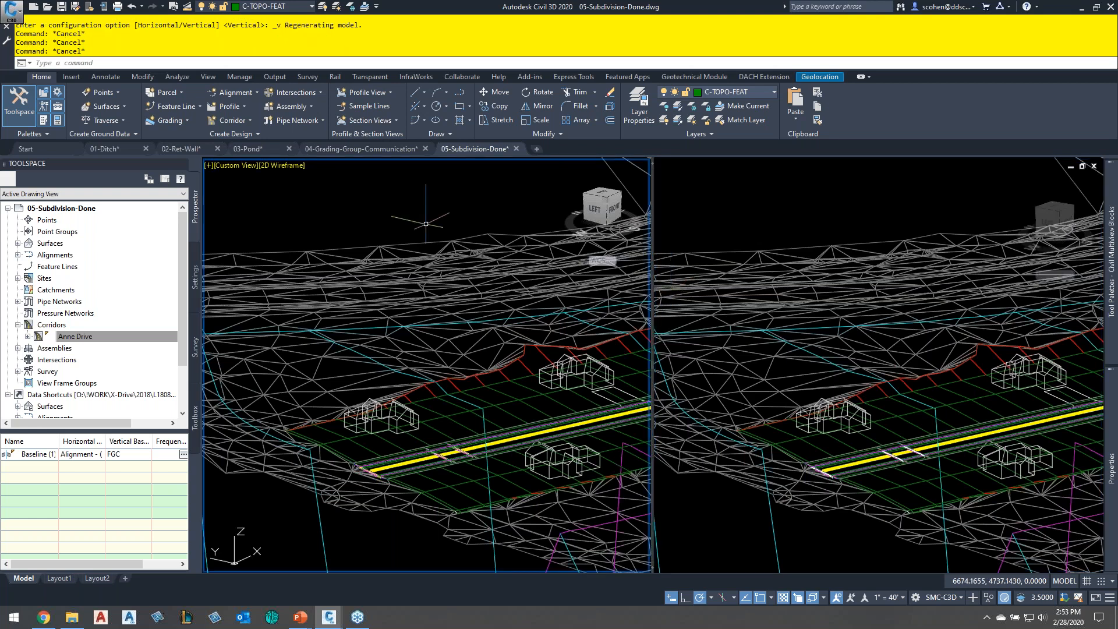
Set the left viewport to the Top view and zoom into the corridor
{"action": "left_click", "coordinate": [233, 166]}
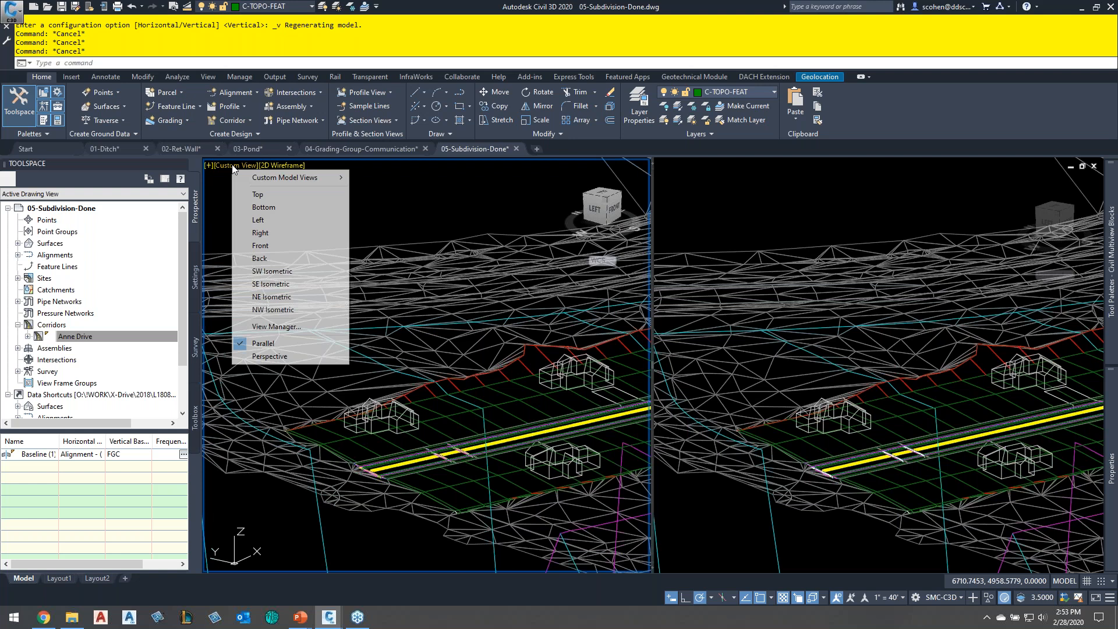
{"action": "left_click", "coordinate": [258, 195]}
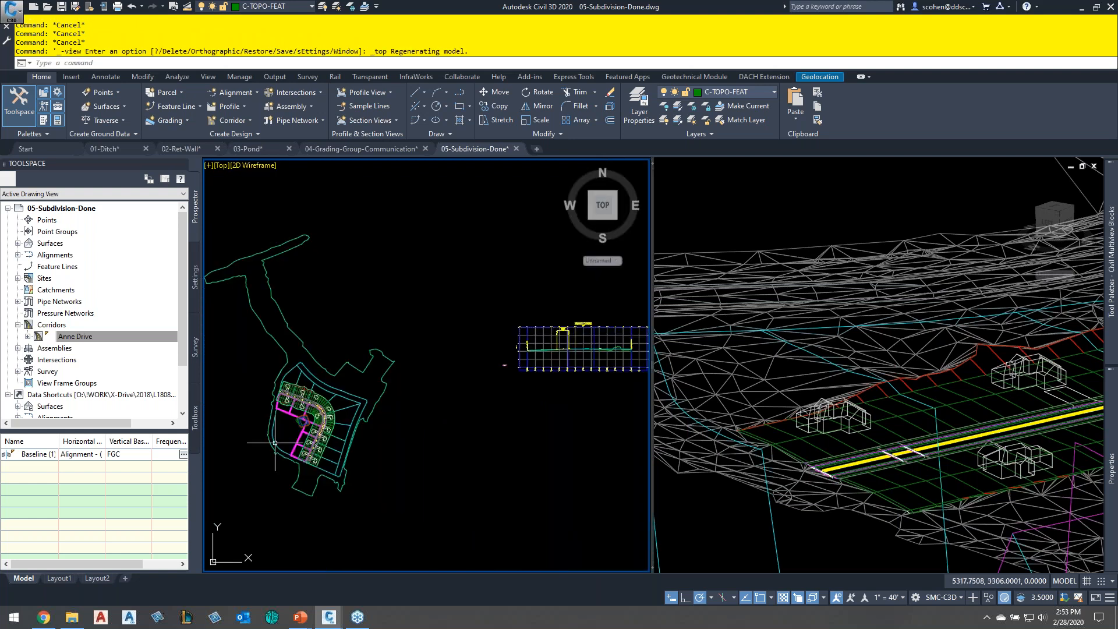
{"action": "scroll", "coordinate": [274, 442], "scroll_direction": "up", "scroll_amount": 5}
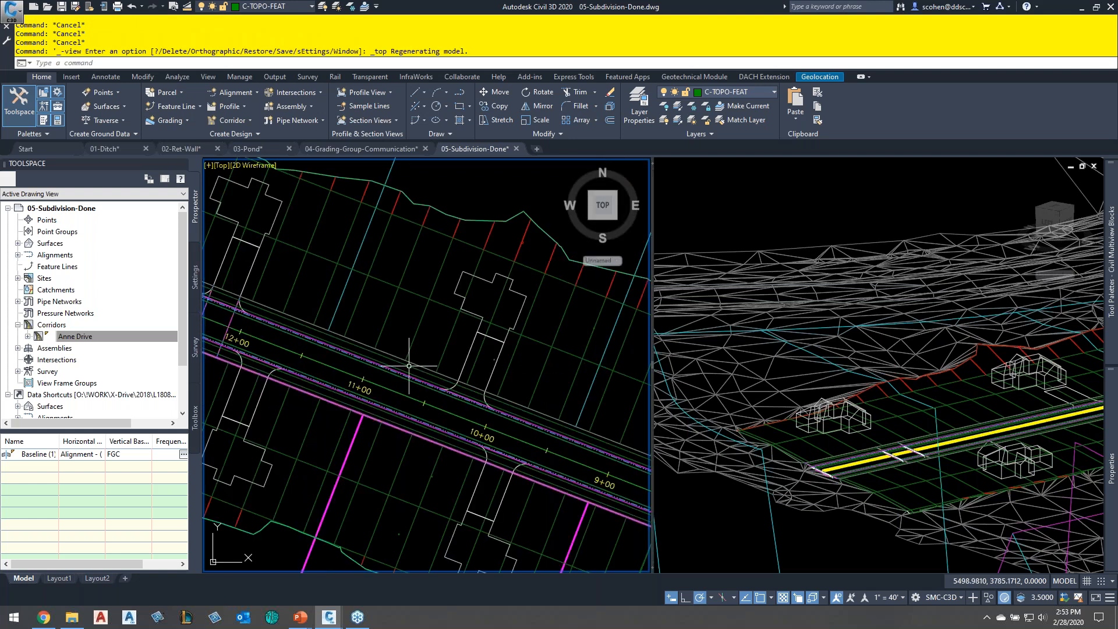
{"action": "scroll", "coordinate": [409, 366], "scroll_direction": "down", "scroll_amount": 2}
Compare the corridor's end in the plan viewport and the 3D viewport
{"action": "left_click", "coordinate": [873, 446]}
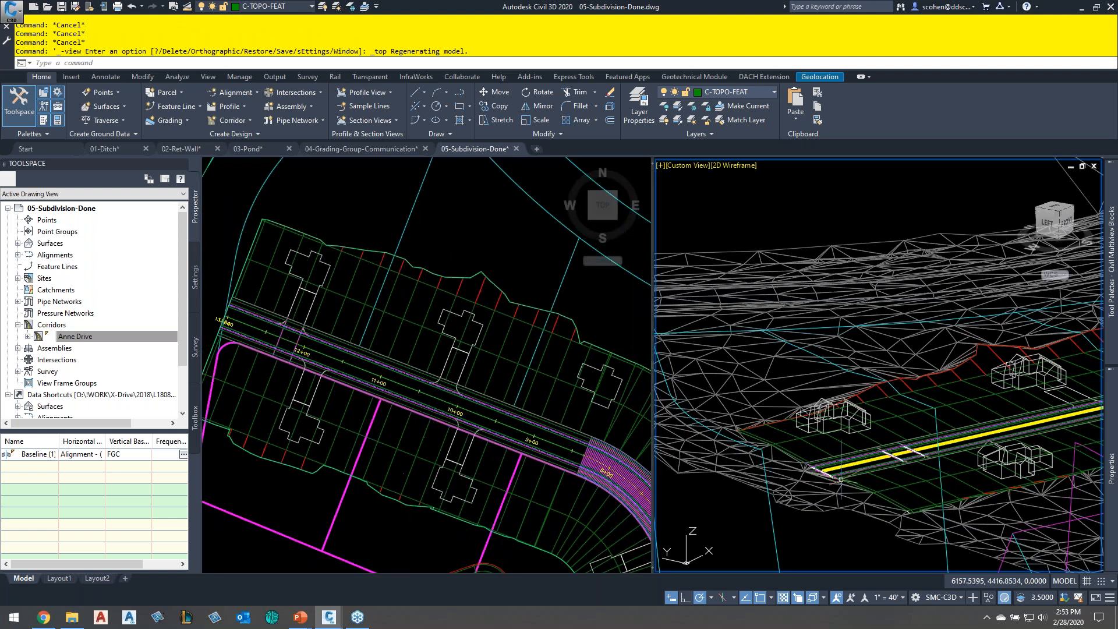
{"action": "scroll", "coordinate": [873, 445], "scroll_direction": "up", "scroll_amount": 9}
{"action": "left_click", "coordinate": [877, 361]}
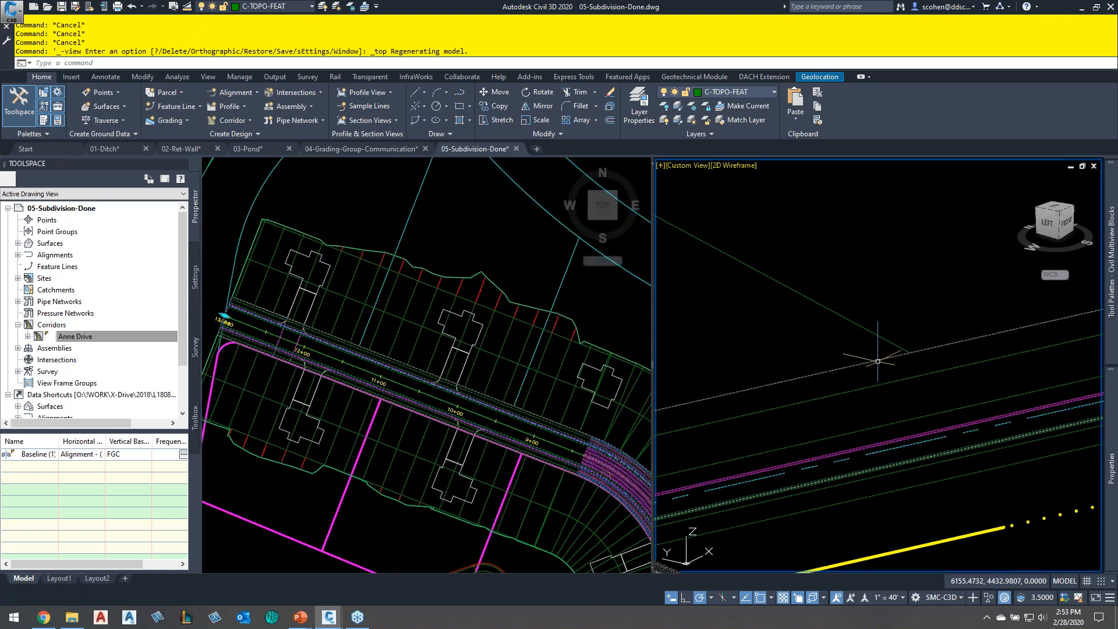
{"action": "key", "text": "Escape"}
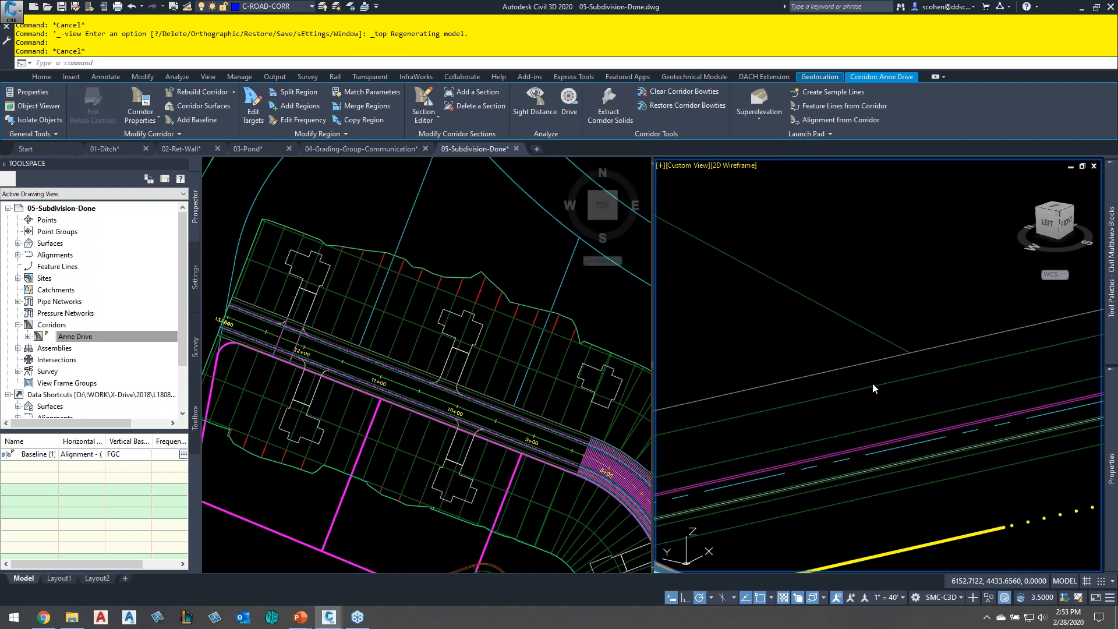
{"action": "scroll", "coordinate": [755, 467], "scroll_direction": "down", "scroll_amount": 3}
{"action": "scroll", "coordinate": [755, 468], "scroll_direction": "up", "scroll_amount": 2}
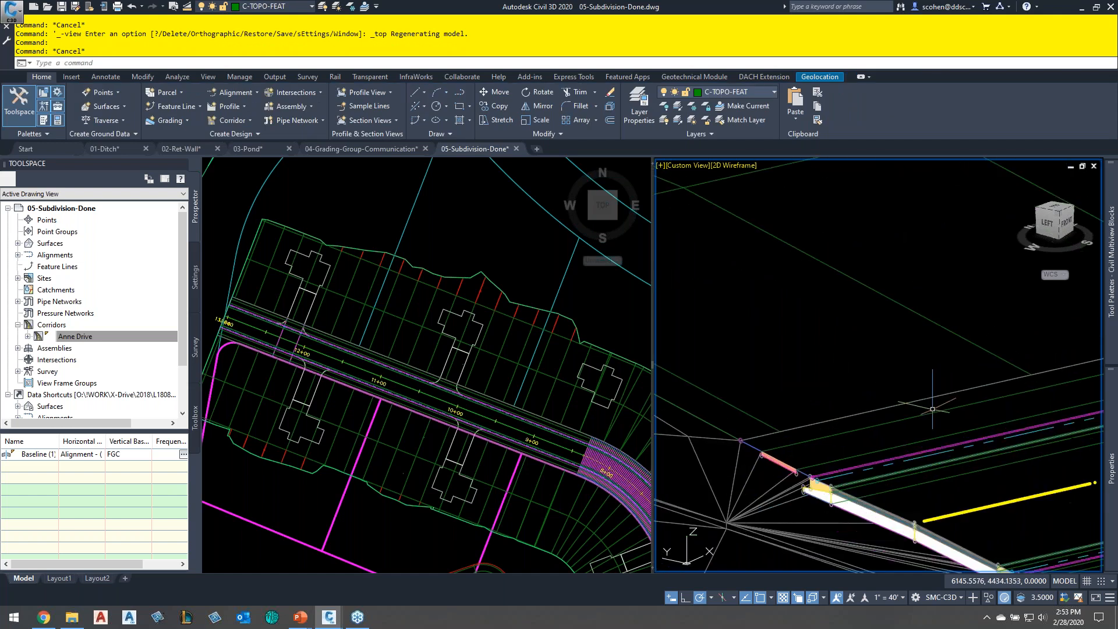
{"action": "middle_click_drag", "start_coordinate": [827, 419], "coordinate": [1100, 384]}
{"action": "scroll", "coordinate": [1072, 389], "scroll_direction": "up", "scroll_amount": 5}
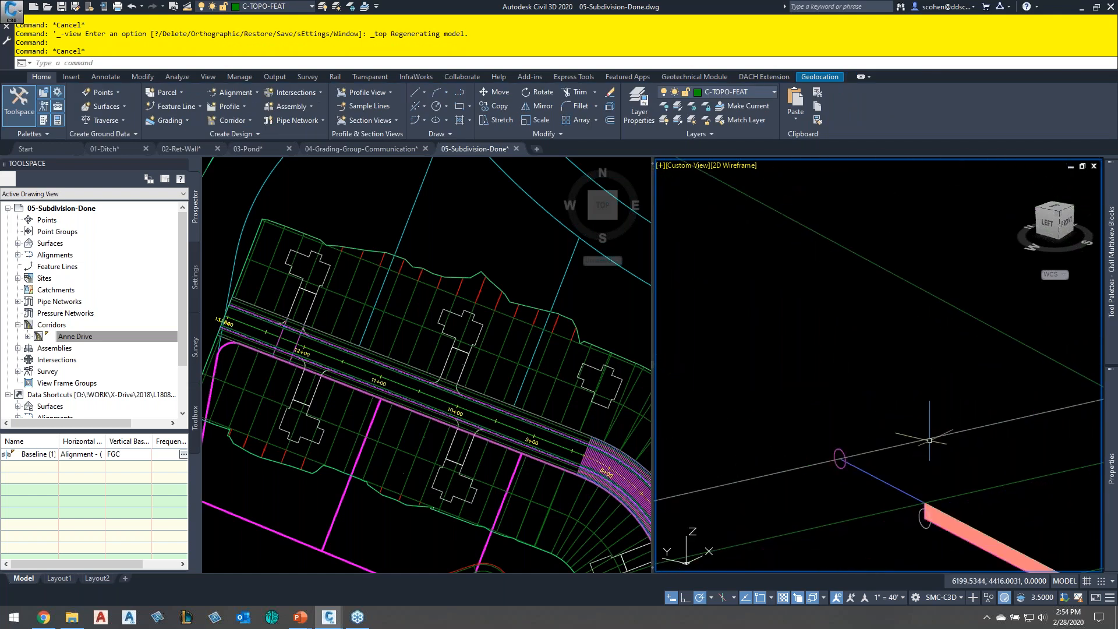
{"action": "left_click", "coordinate": [929, 440]}
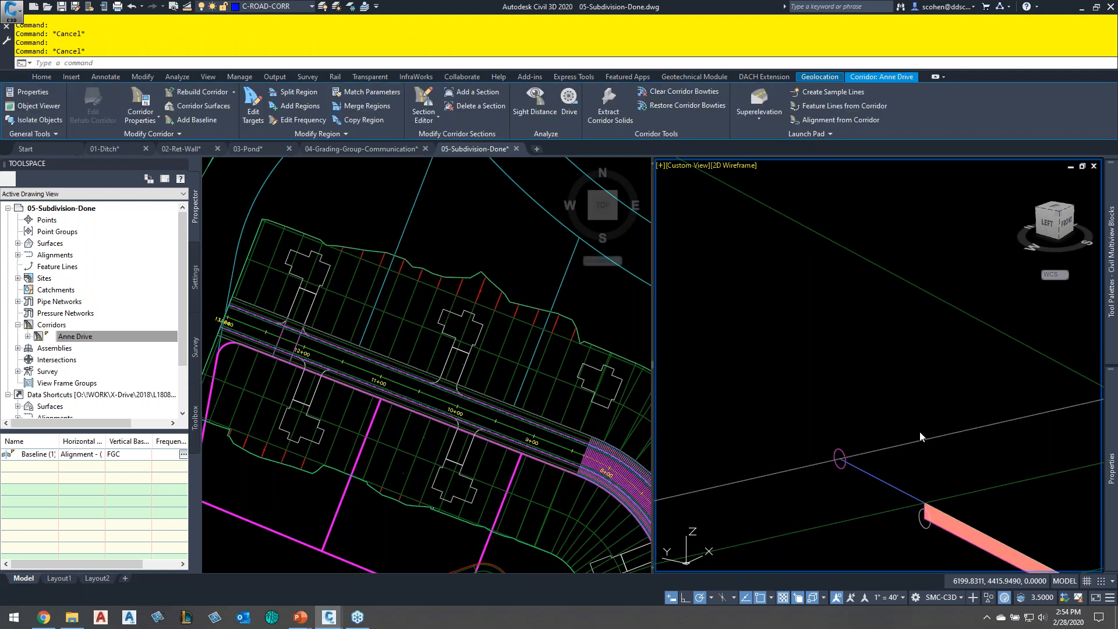
{"action": "left_click", "coordinate": [357, 326]}
{"action": "scroll", "coordinate": [357, 326], "scroll_direction": "up", "scroll_amount": 6}
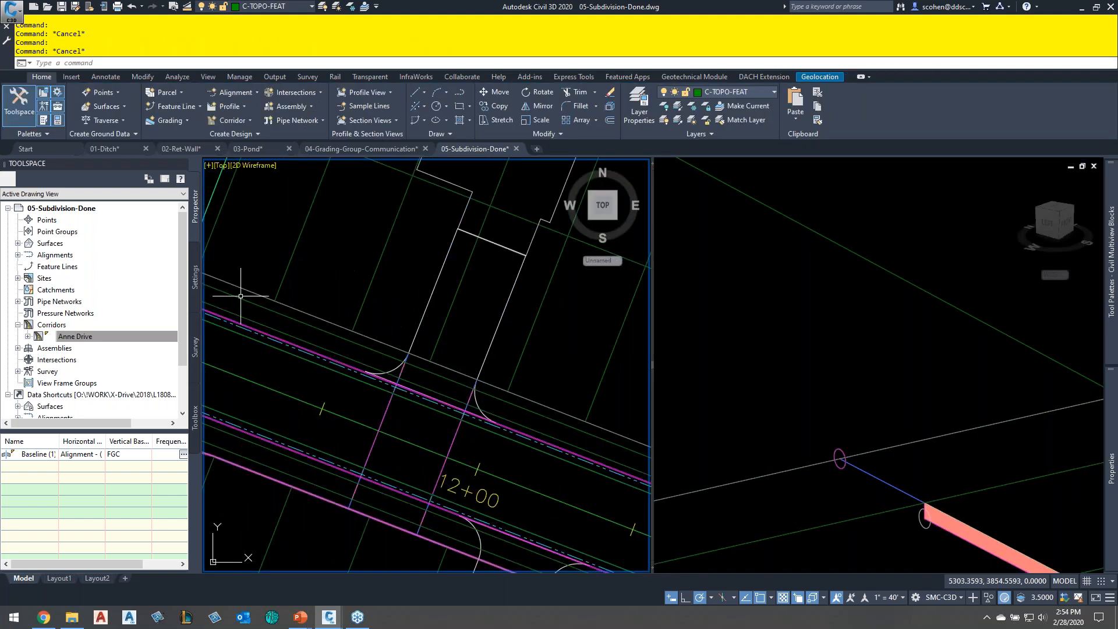
Select the corridor's feature lines and examine them along the road in the plan viewport
{"action": "left_click", "coordinate": [357, 326]}
{"action": "left_click", "coordinate": [402, 365]}
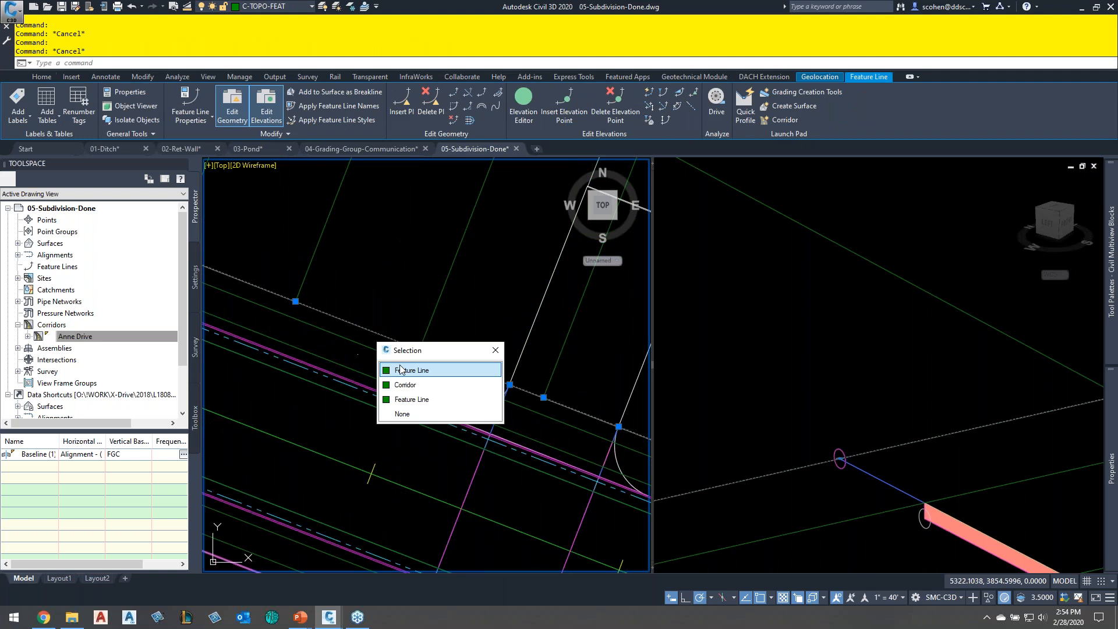
{"action": "scroll", "coordinate": [532, 480], "scroll_direction": "down", "scroll_amount": 8}
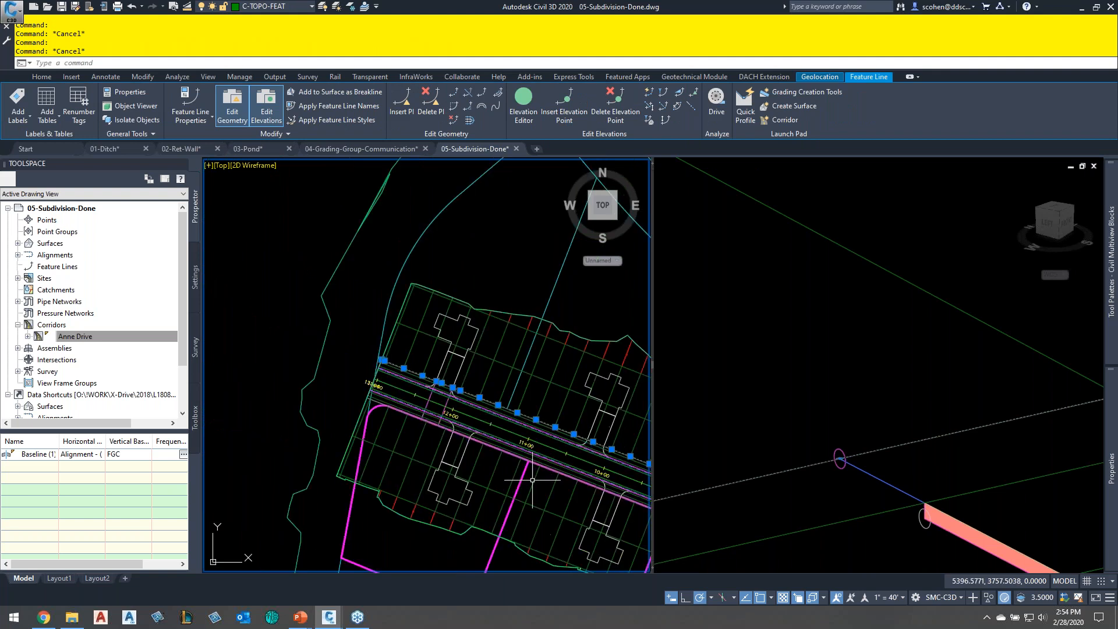
{"action": "middle_click_drag", "start_coordinate": [532, 479], "coordinate": [274, 327]}
{"action": "middle_click_drag", "start_coordinate": [532, 454], "coordinate": [389, 480]}
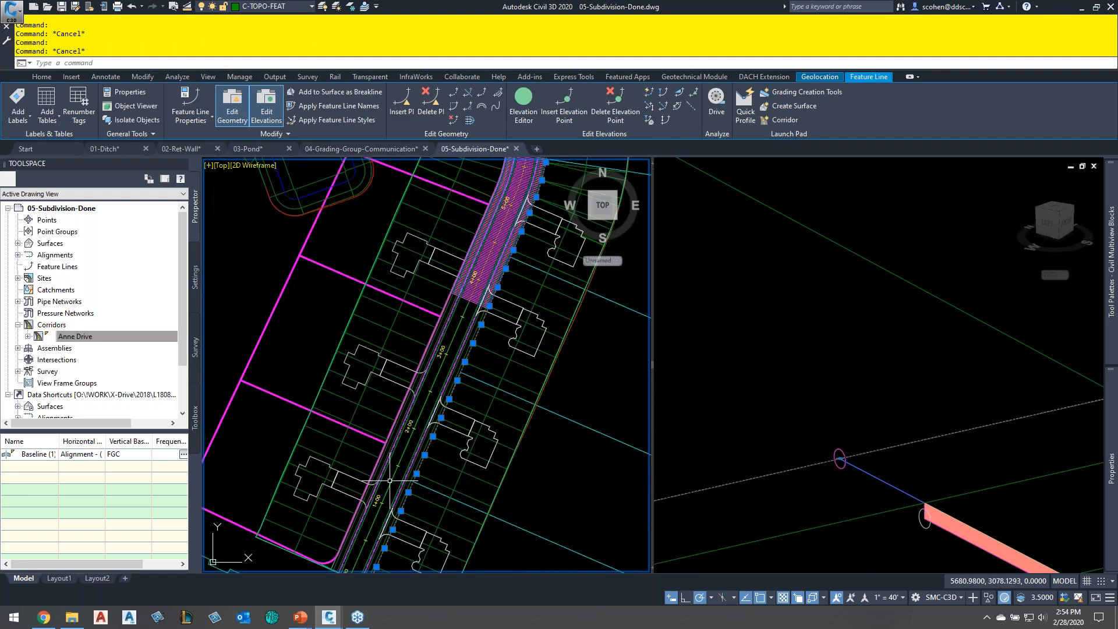
{"action": "scroll", "coordinate": [528, 298], "scroll_direction": "up", "scroll_amount": 4}
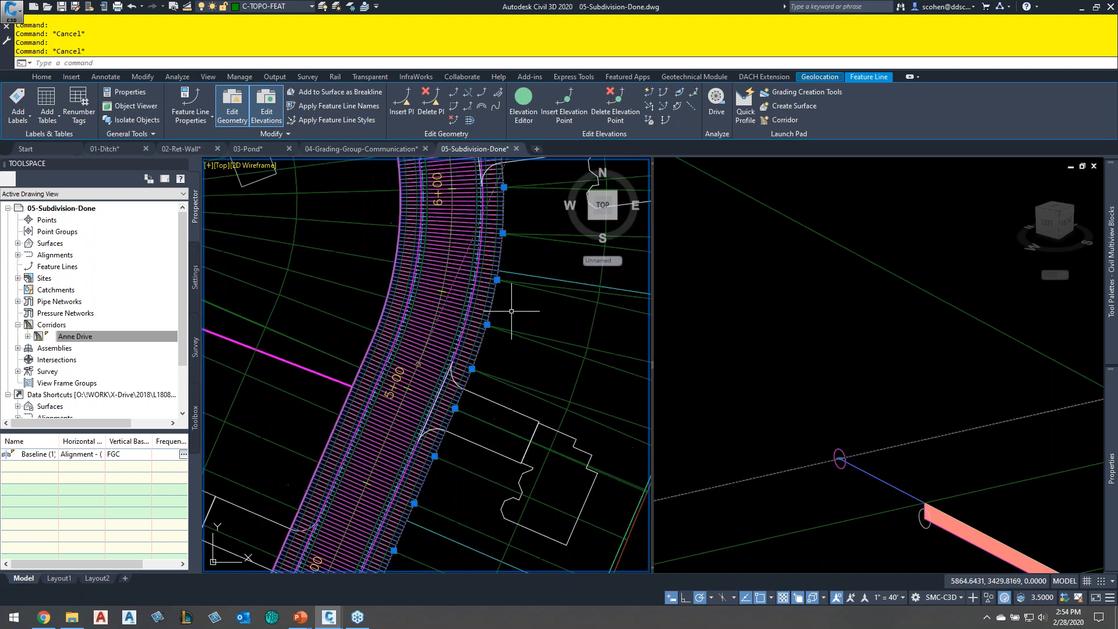
{"action": "key", "text": "Escape"}
Select the lot grading beside the road and inspect its elevations against the existing ground
{"action": "middle_click_drag", "start_coordinate": [511, 311], "coordinate": [465, 419]}
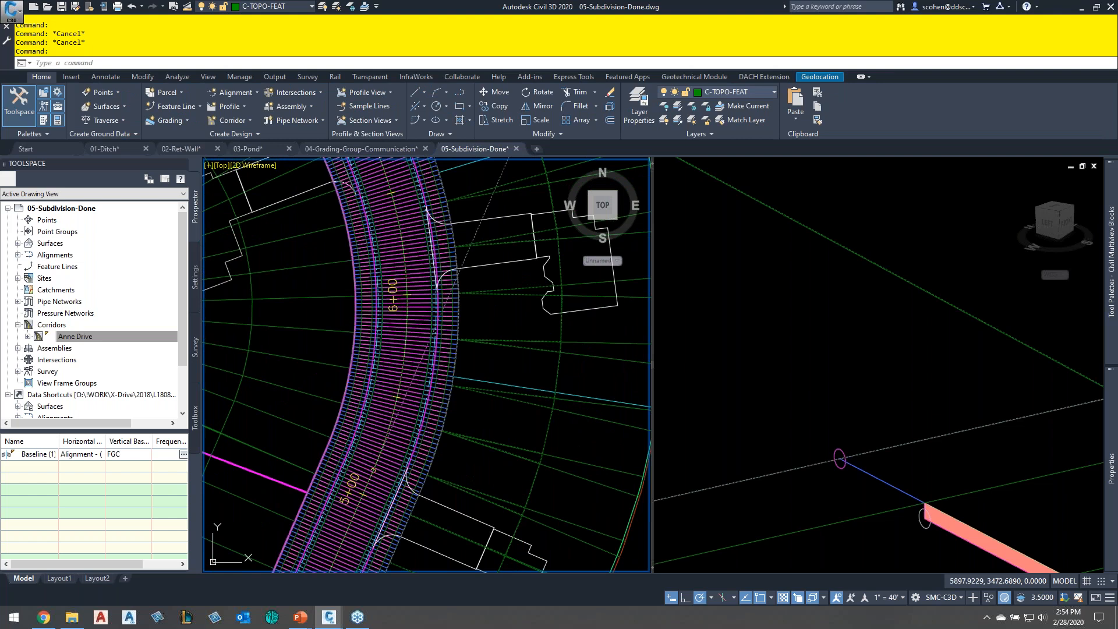
{"action": "scroll", "coordinate": [528, 341], "scroll_direction": "down", "scroll_amount": 2}
{"action": "middle_click_drag", "start_coordinate": [528, 340], "coordinate": [422, 460]}
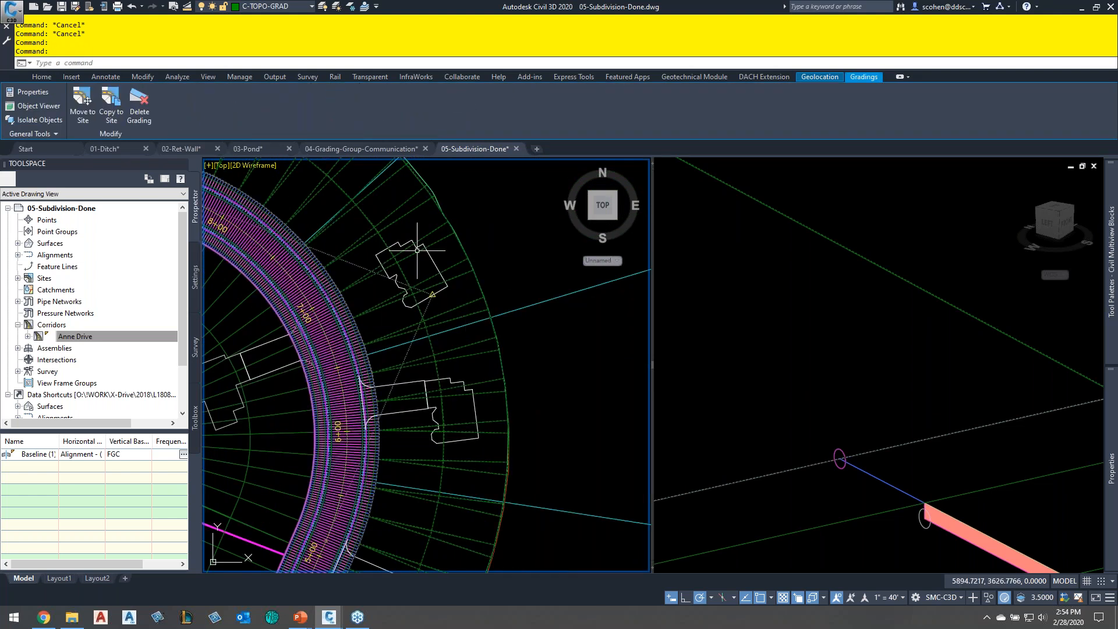
{"action": "middle_click_drag", "start_coordinate": [417, 250], "coordinate": [584, 455]}
{"action": "middle_click_drag", "start_coordinate": [376, 319], "coordinate": [670, 480]}
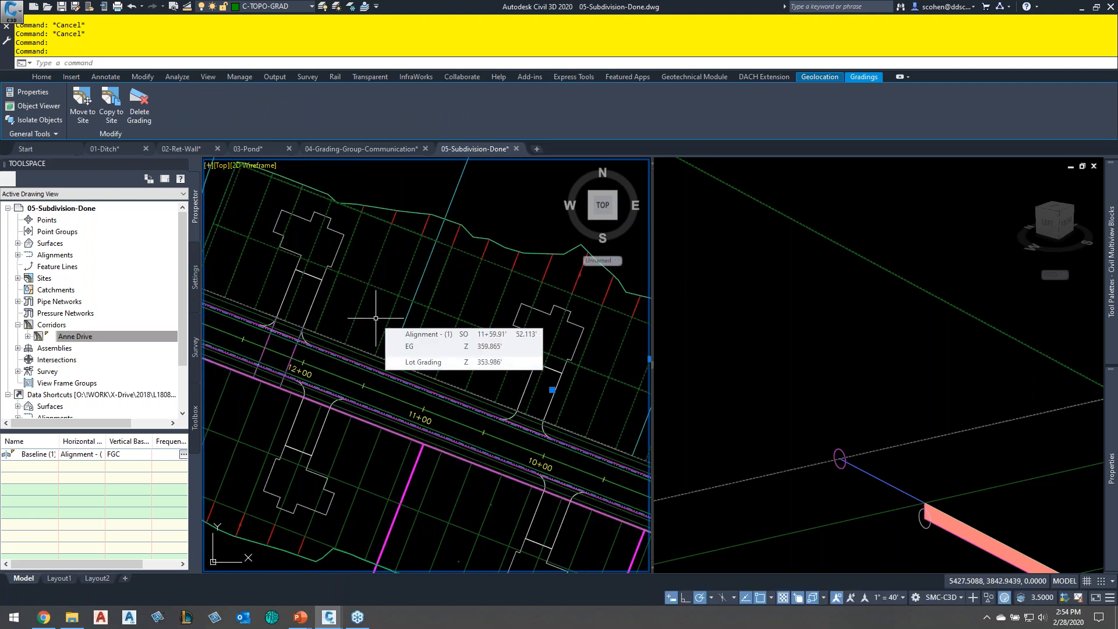
{"action": "key", "text": "Escape"}
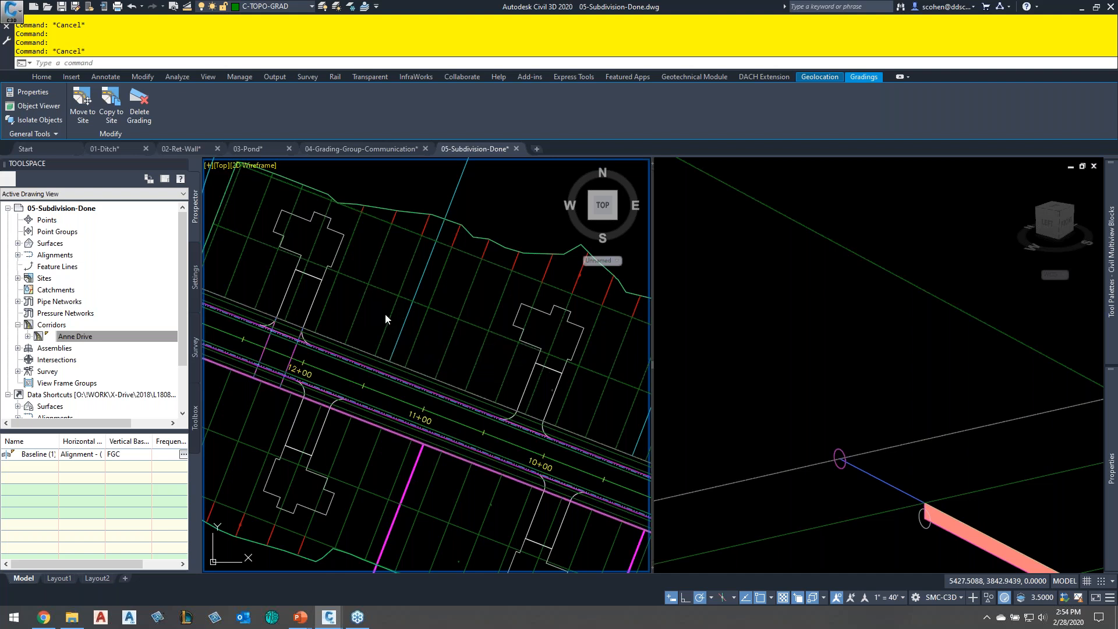
{"action": "key", "text": "Escape"}
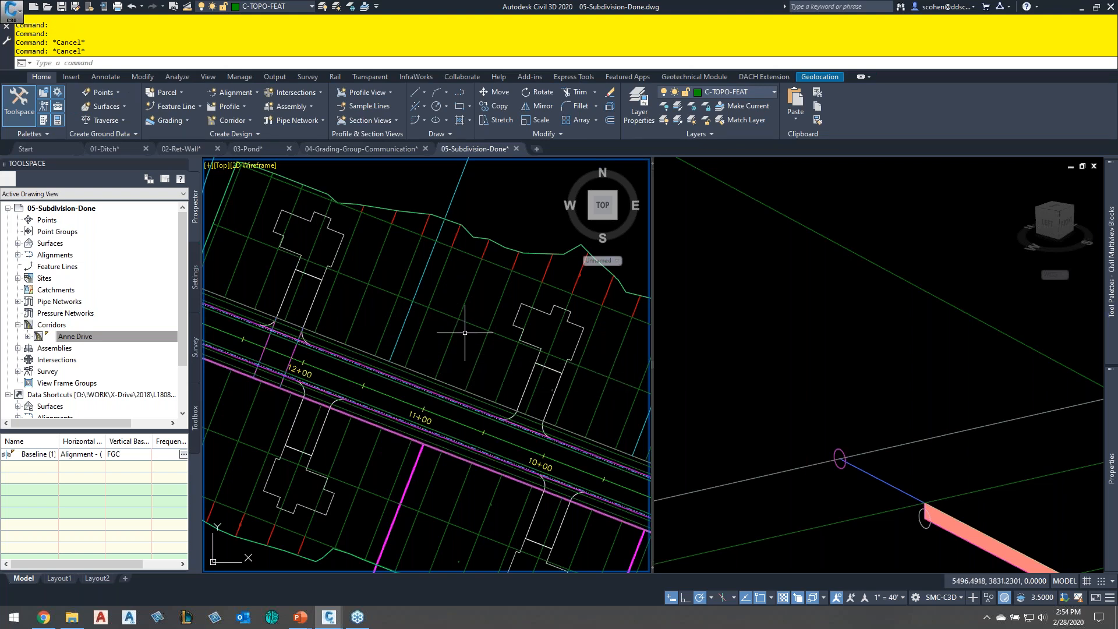
Set the 3D viewport's visual style to Realistic and orbit around the road and houses
{"action": "scroll", "coordinate": [470, 359], "scroll_direction": "down", "scroll_amount": 5}
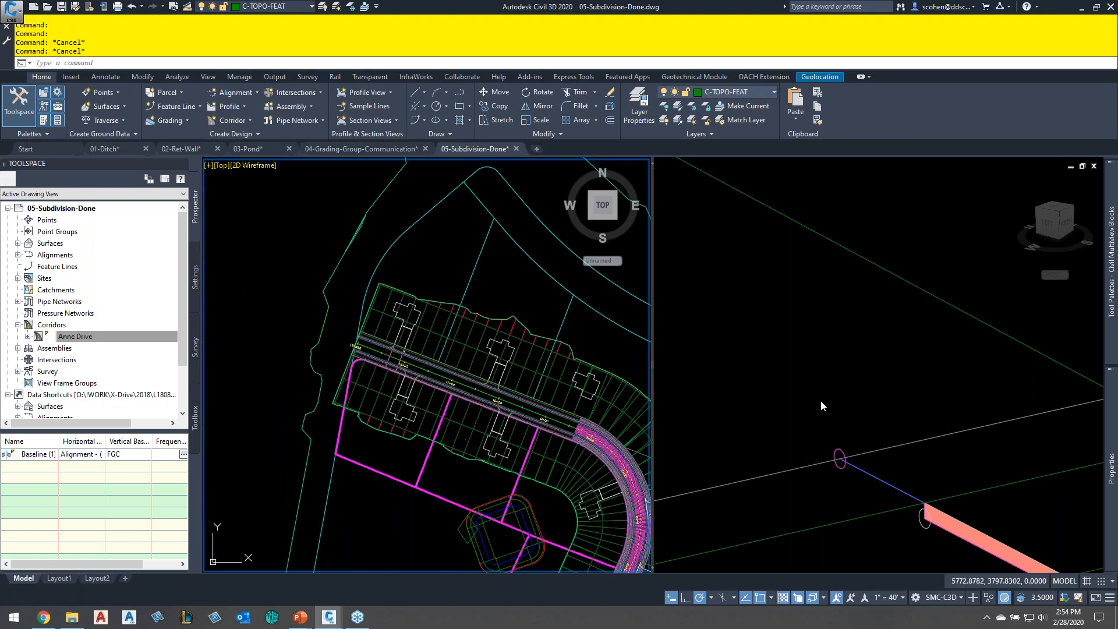
{"action": "left_click", "coordinate": [735, 166]}
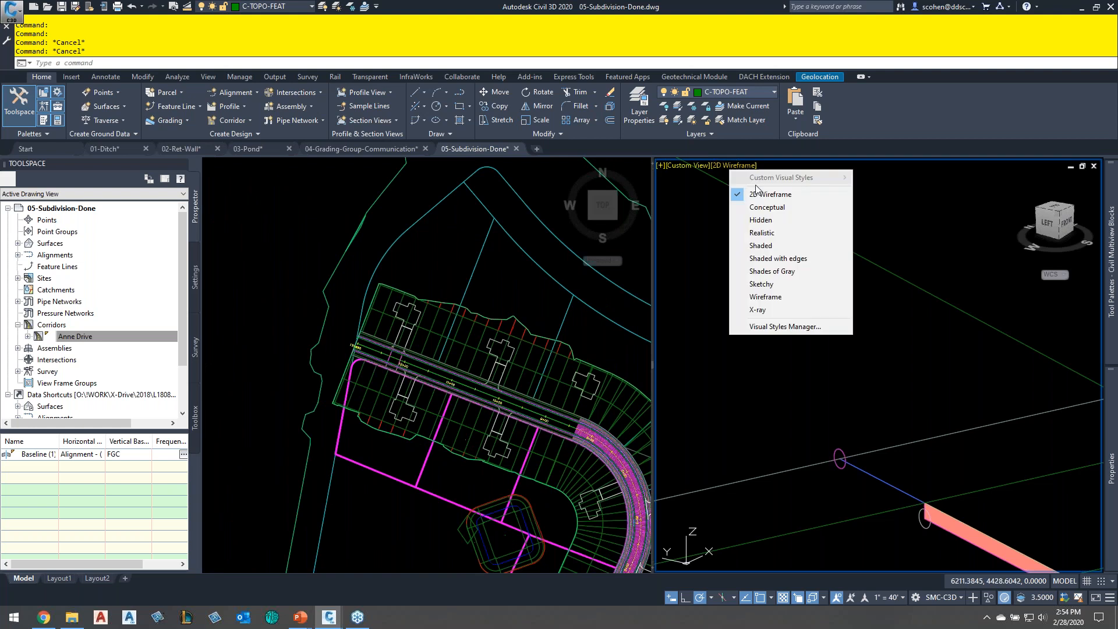
{"action": "left_click", "coordinate": [790, 234]}
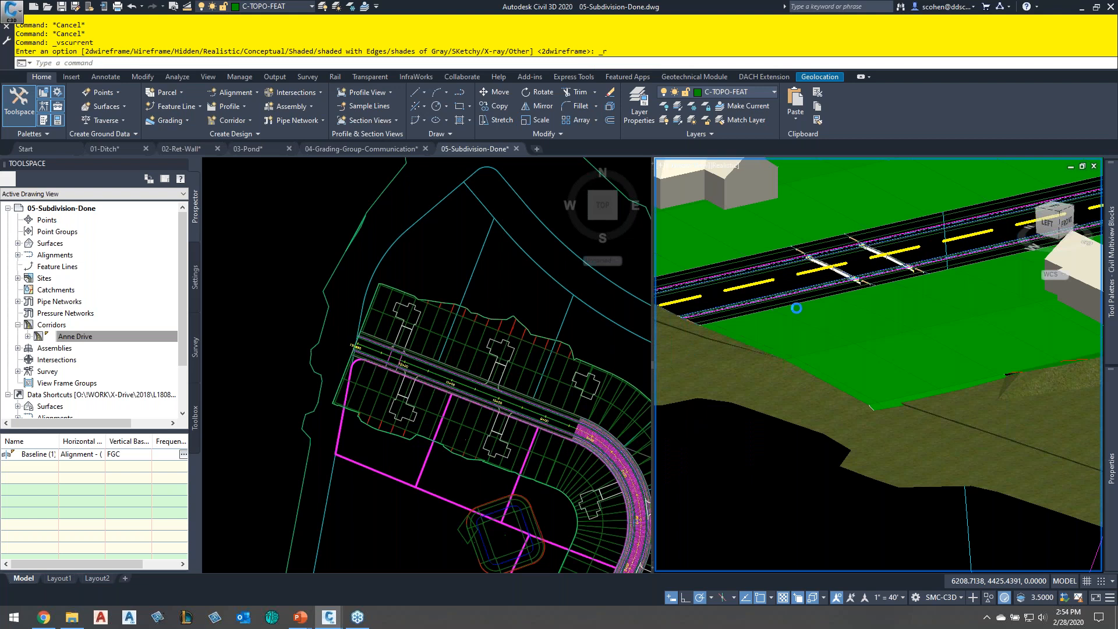
{"action": "middle_click_drag", "start_coordinate": [878, 365], "coordinate": [878, 365], "text": "shift"}
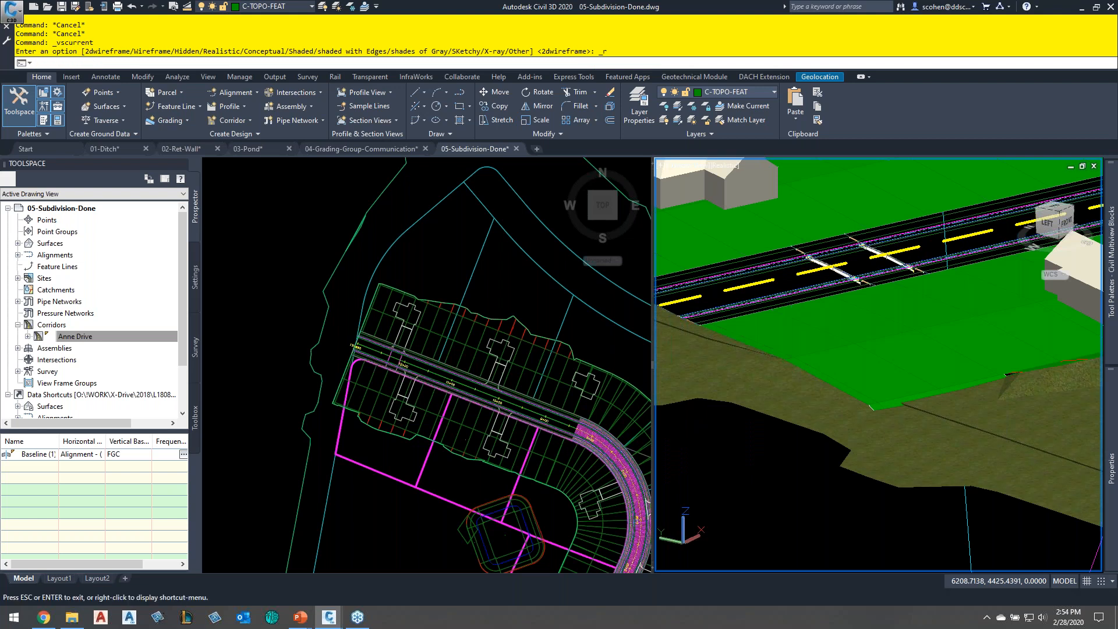
{"action": "middle_click_drag", "start_coordinate": [954, 177], "coordinate": [845, 350]}
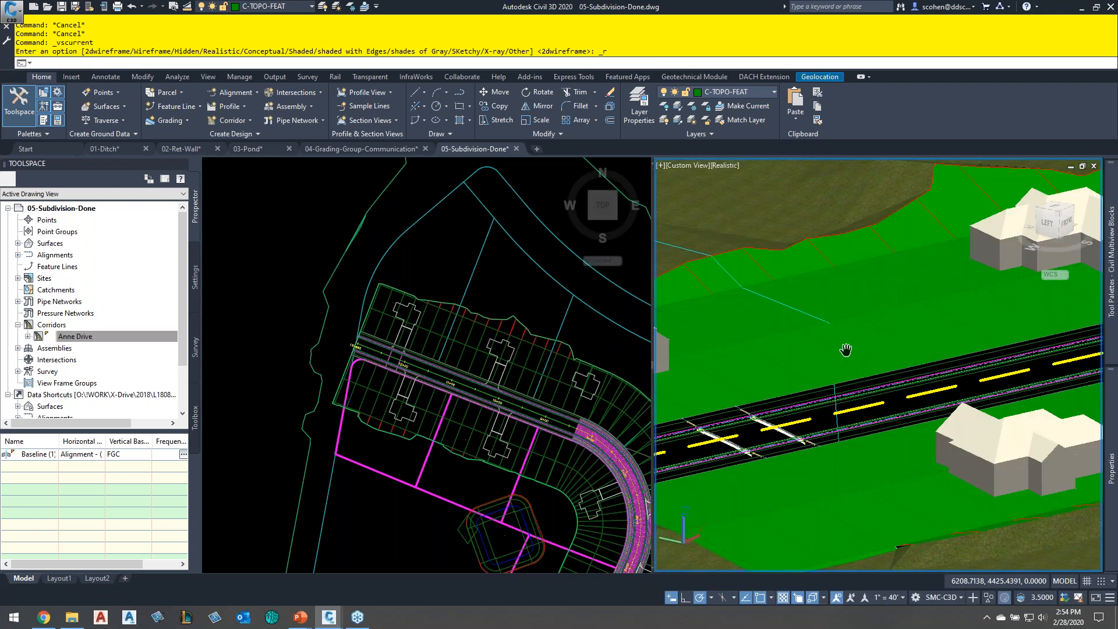
{"action": "middle_click_drag", "start_coordinate": [917, 320], "coordinate": [917, 319]}
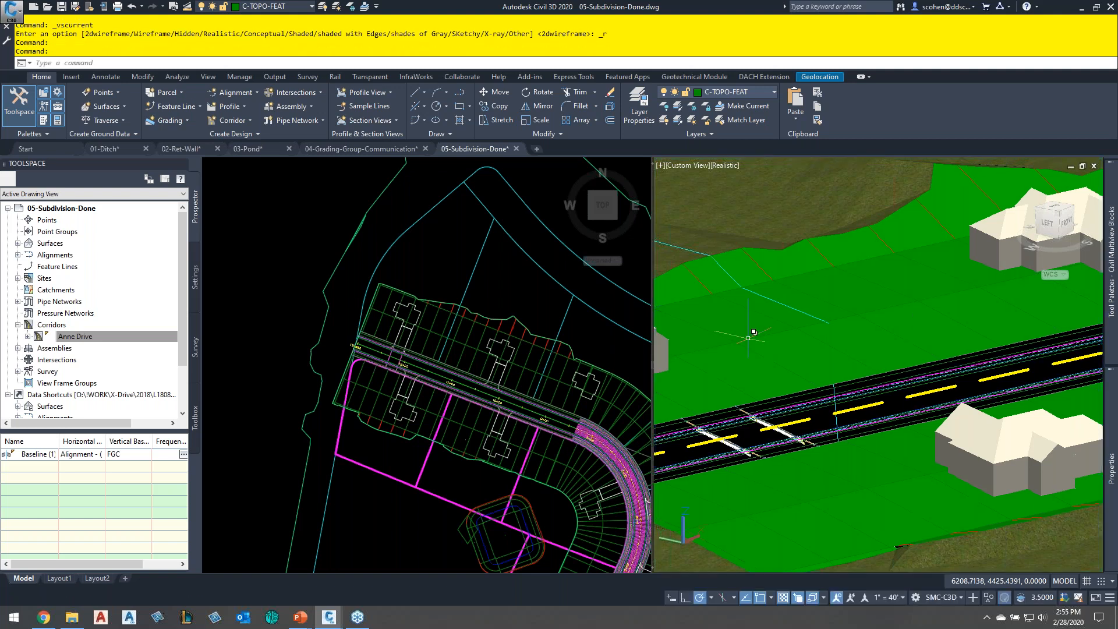
Select a house multiview block in the plan viewport to identify it, then clear the selection
{"action": "left_click", "coordinate": [513, 269]}
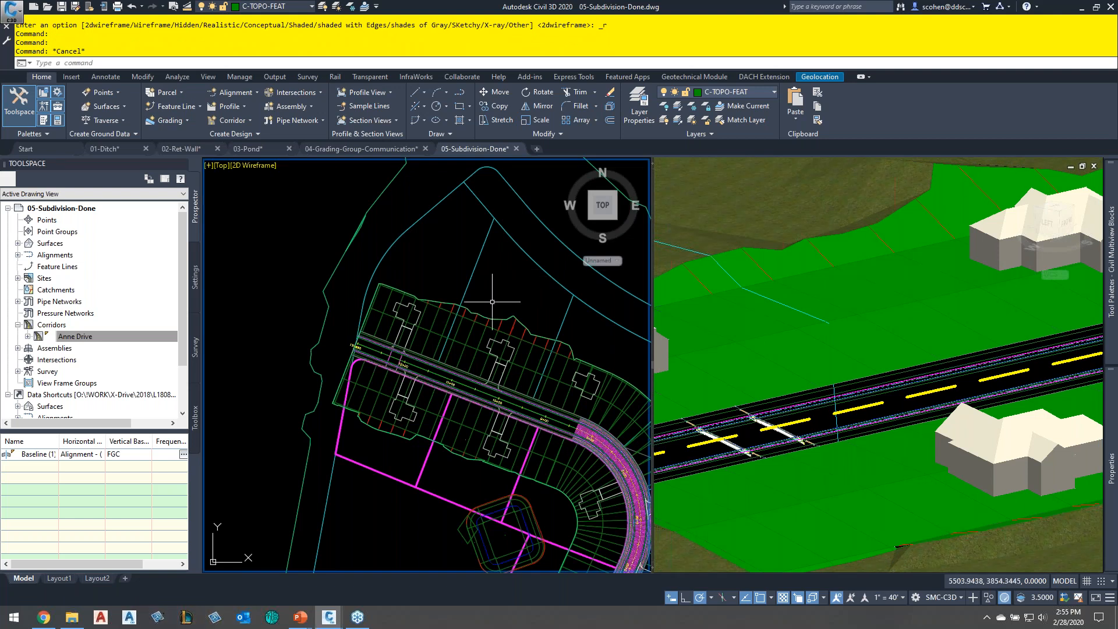
{"action": "scroll", "coordinate": [479, 308], "scroll_direction": "up", "scroll_amount": 6}
{"action": "mouse_move", "coordinate": [295, 300]}
{"action": "middle_mouse_down"}
{"action": "mouse_move", "coordinate": [310, 297]}
{"action": "mouse_move", "coordinate": [302, 320]}
{"action": "middle_mouse_up"}
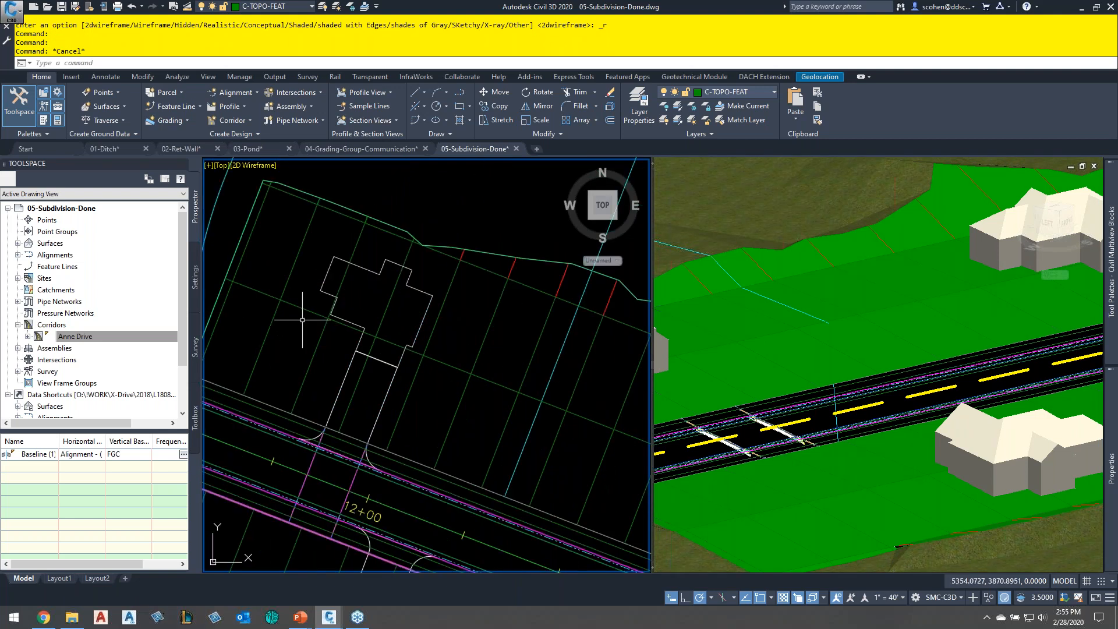
{"action": "left_click", "coordinate": [319, 289]}
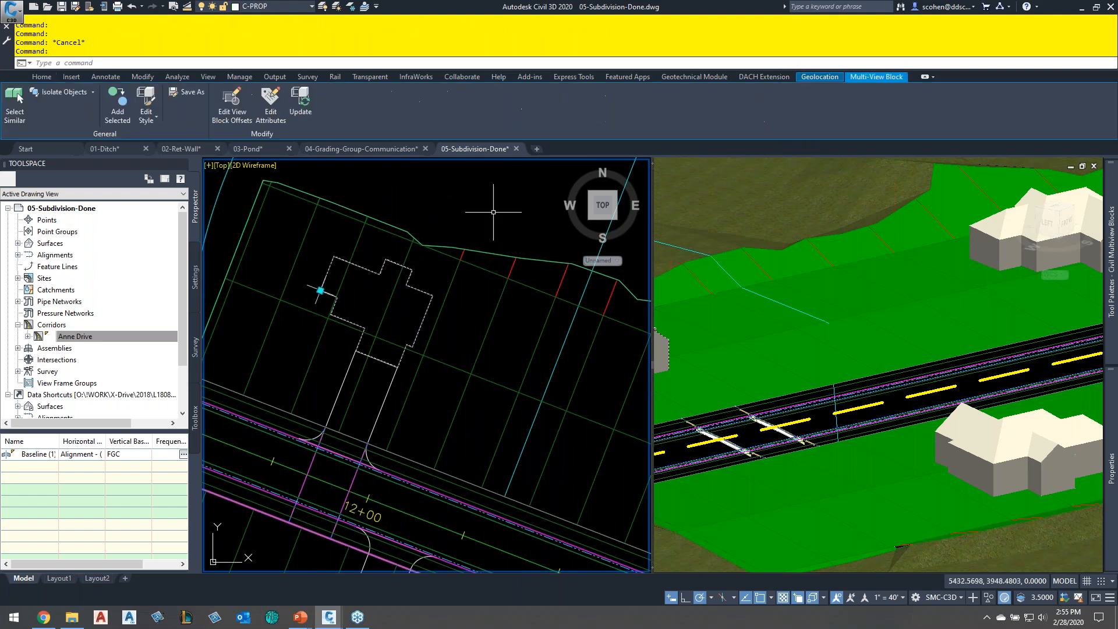
{"action": "key", "text": "Escape"}
{"action": "key", "text": "Escape"}
{"action": "key", "text": "Escape"}
Examine the houses along the road in the Realistic 3D viewport from several angles
{"action": "scroll", "coordinate": [428, 357], "scroll_direction": "down", "scroll_amount": 2}
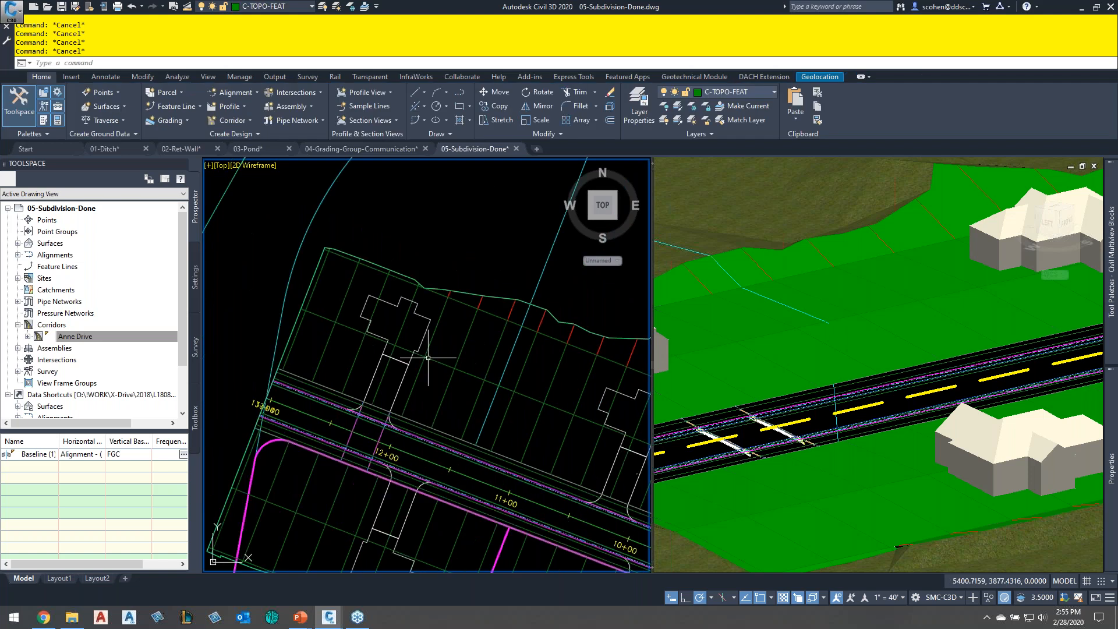
{"action": "scroll", "coordinate": [427, 357], "scroll_direction": "down", "scroll_amount": 4}
{"action": "middle_click_drag", "start_coordinate": [428, 358], "coordinate": [319, 309]}
{"action": "left_click", "coordinate": [861, 234]}
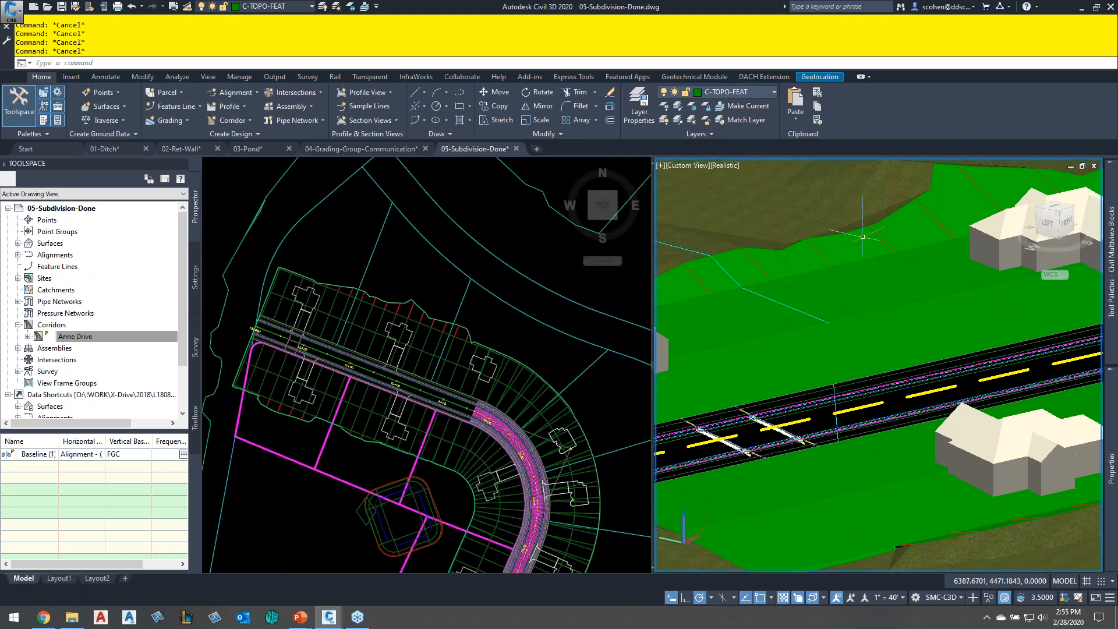
{"action": "scroll", "coordinate": [861, 234], "scroll_direction": "down", "scroll_amount": 2}
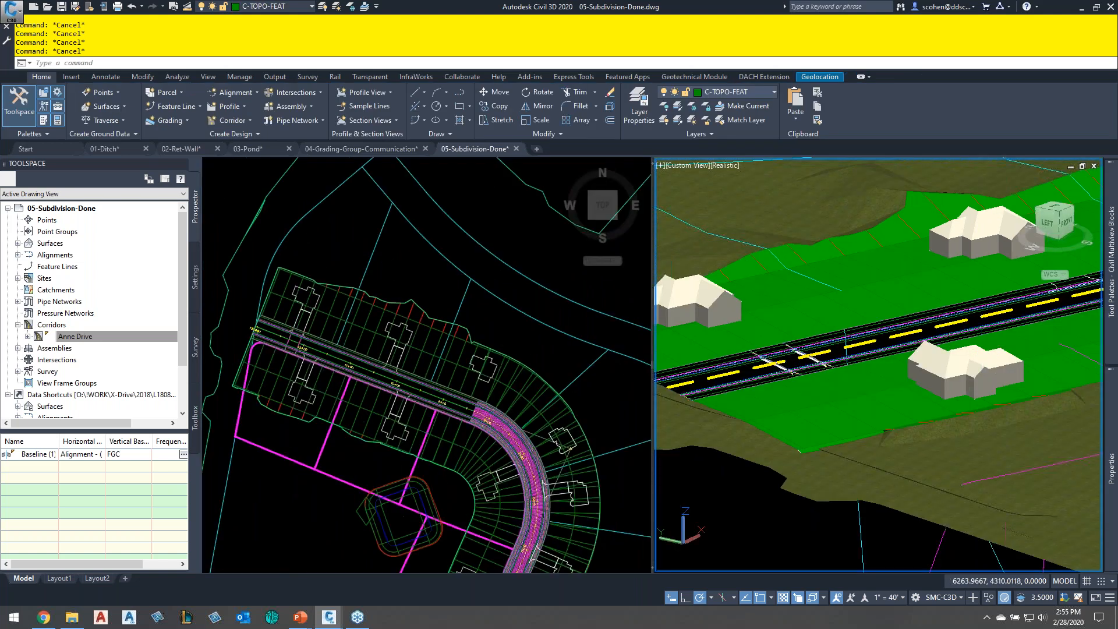
{"action": "middle_click_drag", "start_coordinate": [1018, 305], "coordinate": [961, 314], "text": "shift"}
{"action": "left_click", "coordinate": [468, 245]}
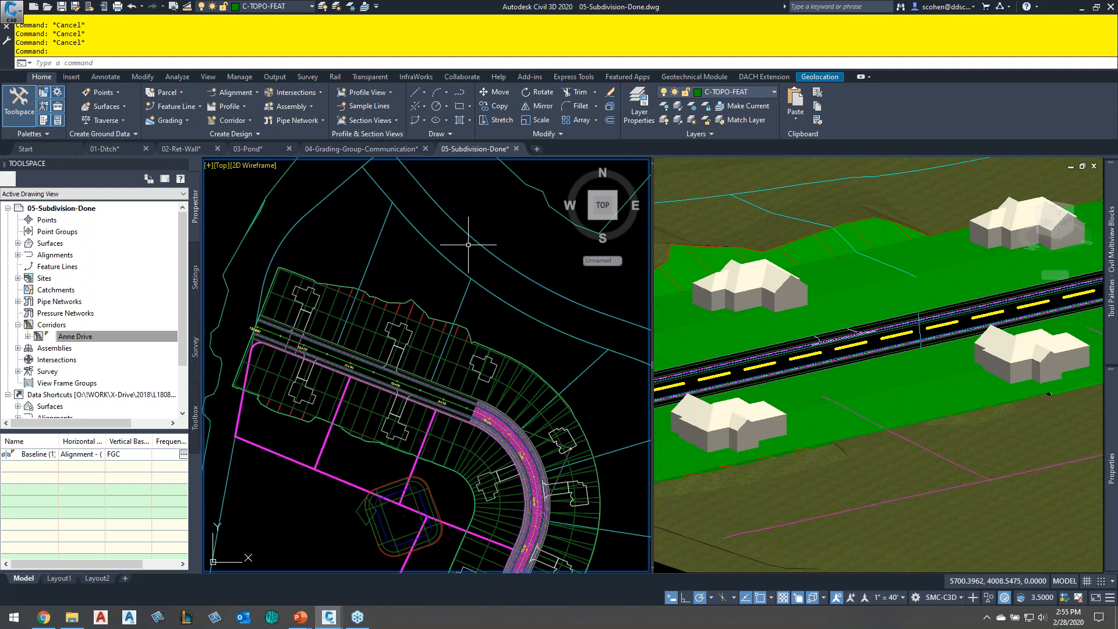
Insert a Cape Cod 01B multiview house block from the tool palette beside the subdivision lots
{"action": "right_click", "coordinate": [1097, 351]}
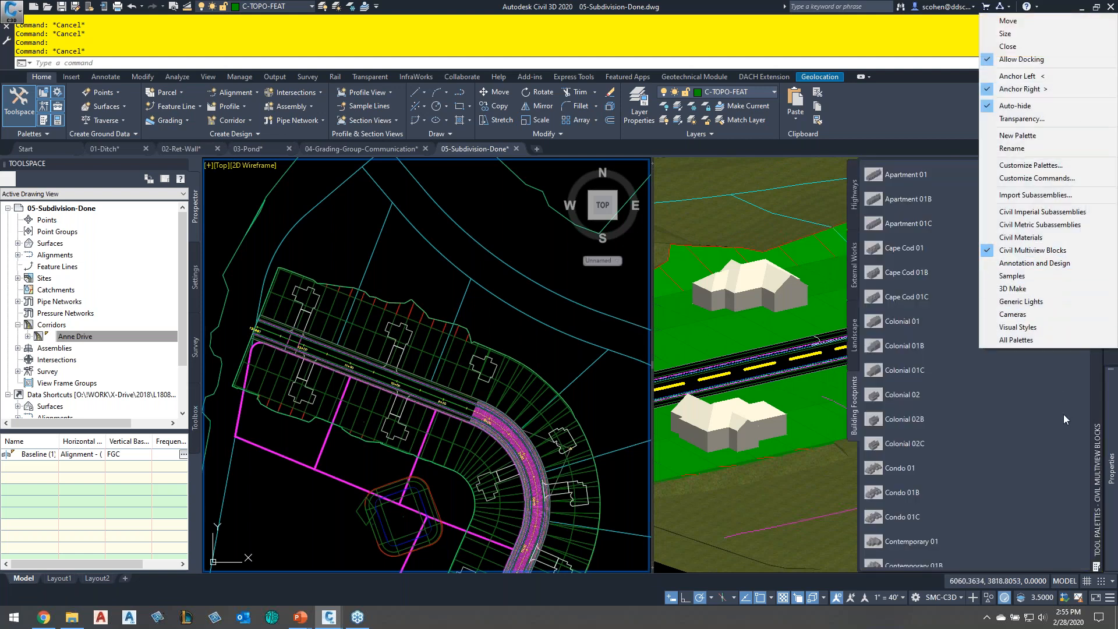
{"action": "left_click", "coordinate": [859, 414]}
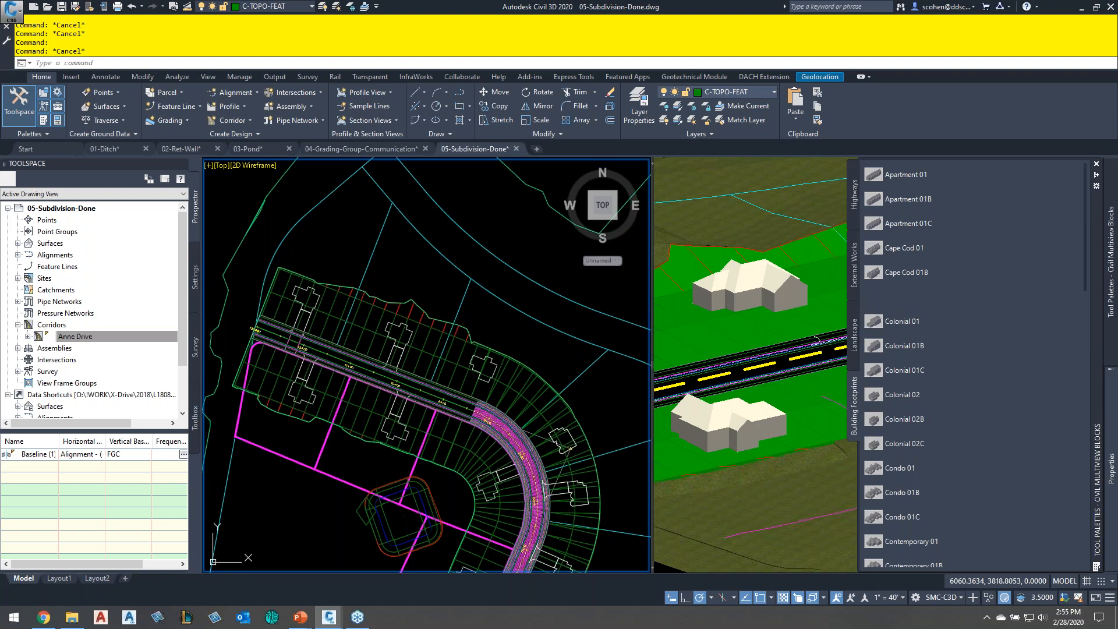
{"action": "left_click", "coordinate": [908, 223]}
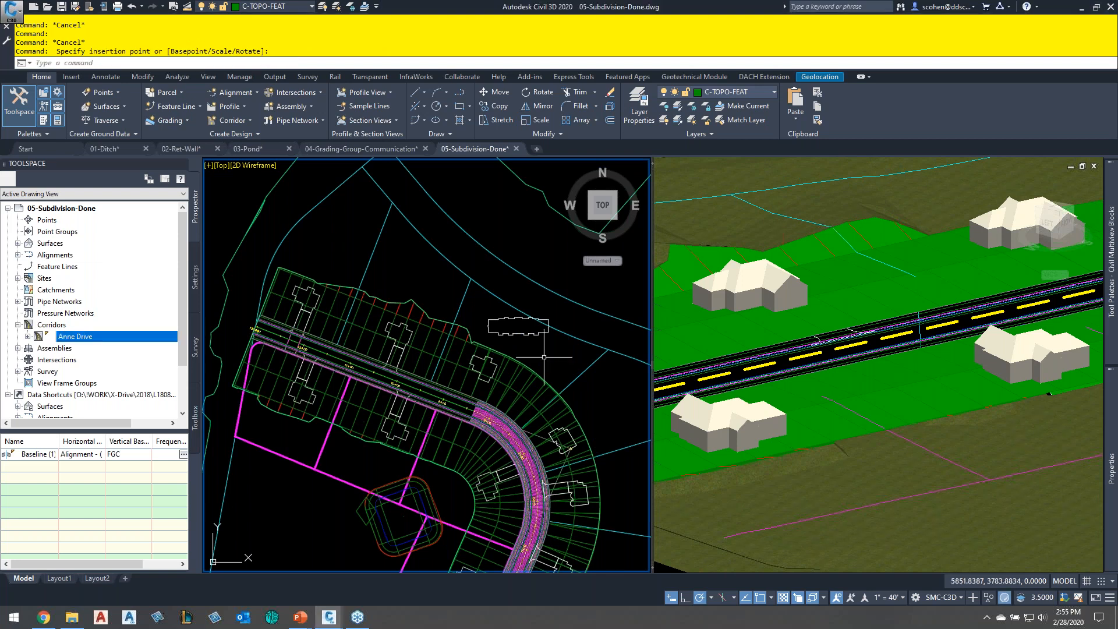
{"action": "left_click", "coordinate": [806, 506]}
{"action": "scroll", "coordinate": [1048, 394], "scroll_direction": "down", "scroll_amount": 3}
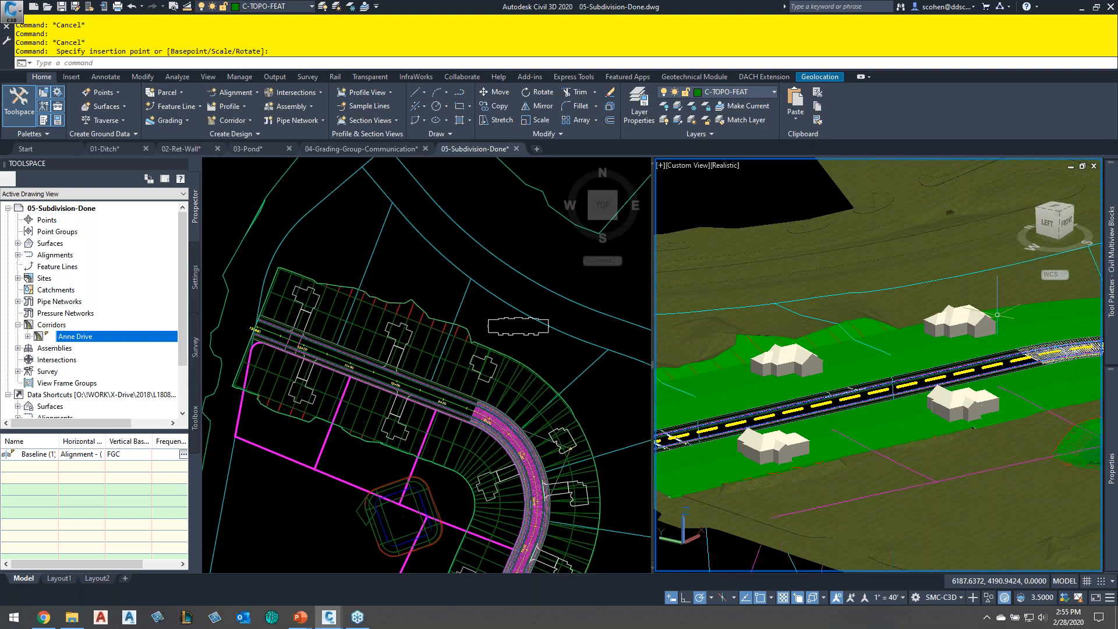
{"action": "scroll", "coordinate": [1048, 394], "scroll_direction": "down", "scroll_amount": 3}
{"action": "scroll", "coordinate": [1018, 394], "scroll_direction": "down", "scroll_amount": 3}
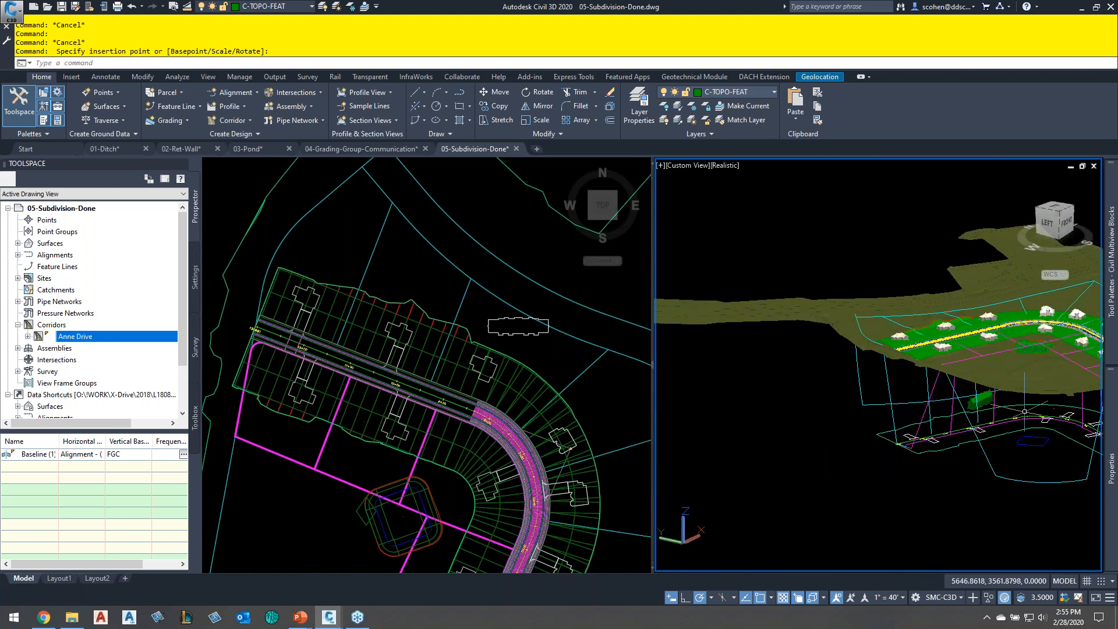
{"action": "scroll", "coordinate": [1024, 393], "scroll_direction": "up", "scroll_amount": 5}
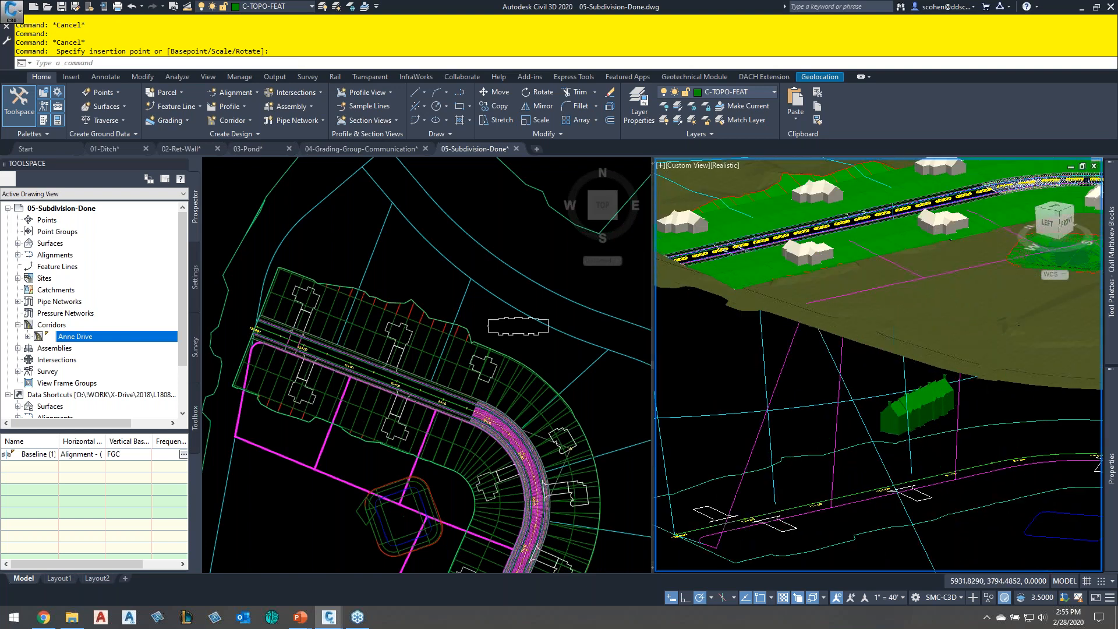
{"action": "left_click", "coordinate": [546, 348]}
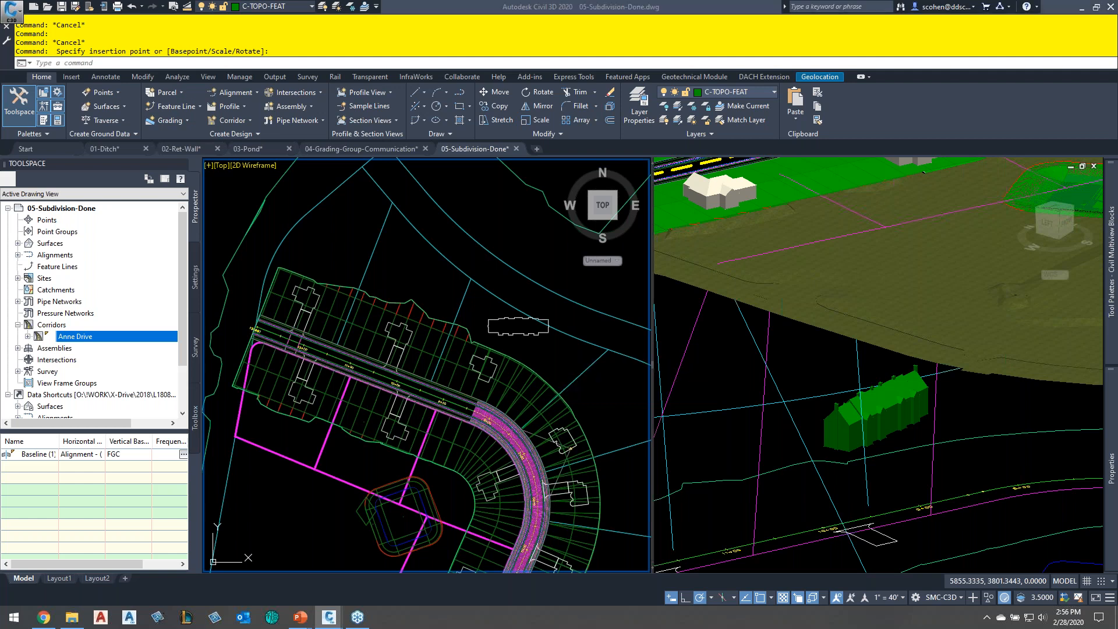
Switch to another open application window
{"action": "key", "text": "alt+Tab"}
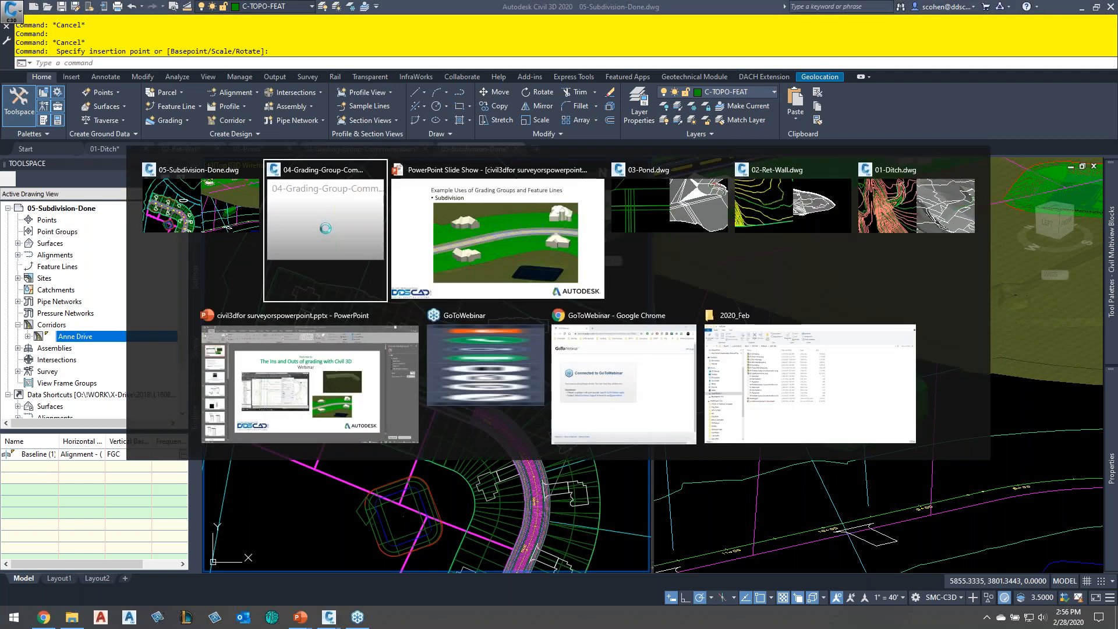
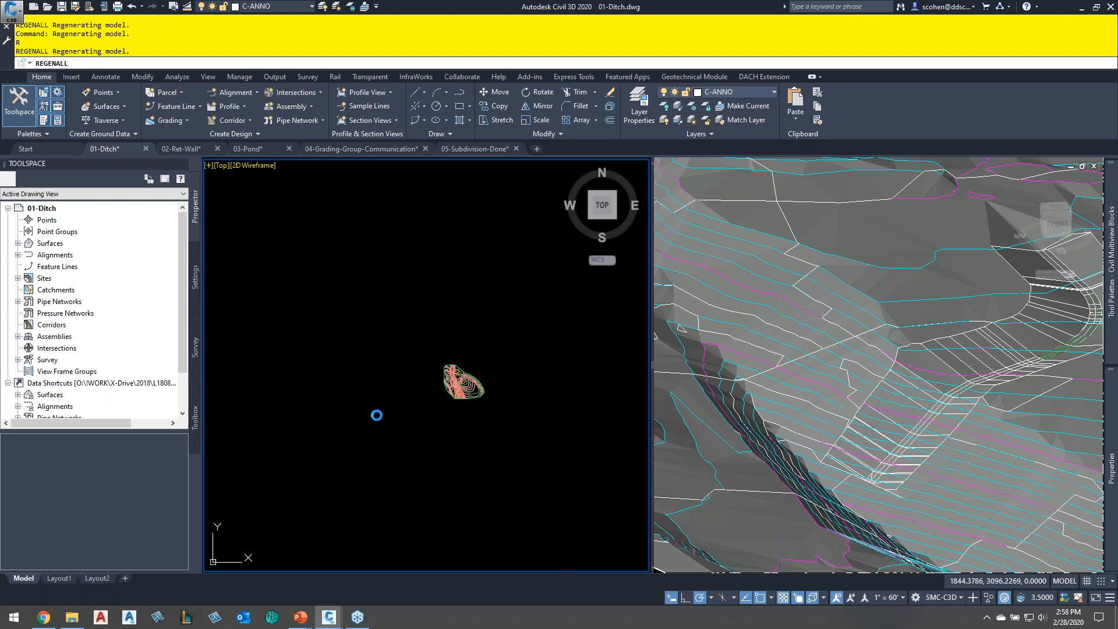
Set the cut grading style's center marker to a Fixed Size of 5' for the ditch grading
{"action": "scroll", "coordinate": [471, 385], "scroll_direction": "up", "scroll_amount": 5}
{"action": "mouse_move", "coordinate": [471, 384]}
{"action": "middle_mouse_down"}
{"action": "mouse_move", "coordinate": [323, 328]}
{"action": "mouse_move", "coordinate": [283, 330]}
{"action": "mouse_move", "coordinate": [465, 400]}
{"action": "middle_mouse_up"}
{"action": "scroll", "coordinate": [323, 328], "scroll_direction": "up", "scroll_amount": 5}
{"action": "scroll", "coordinate": [465, 401], "scroll_direction": "up", "scroll_amount": 5}
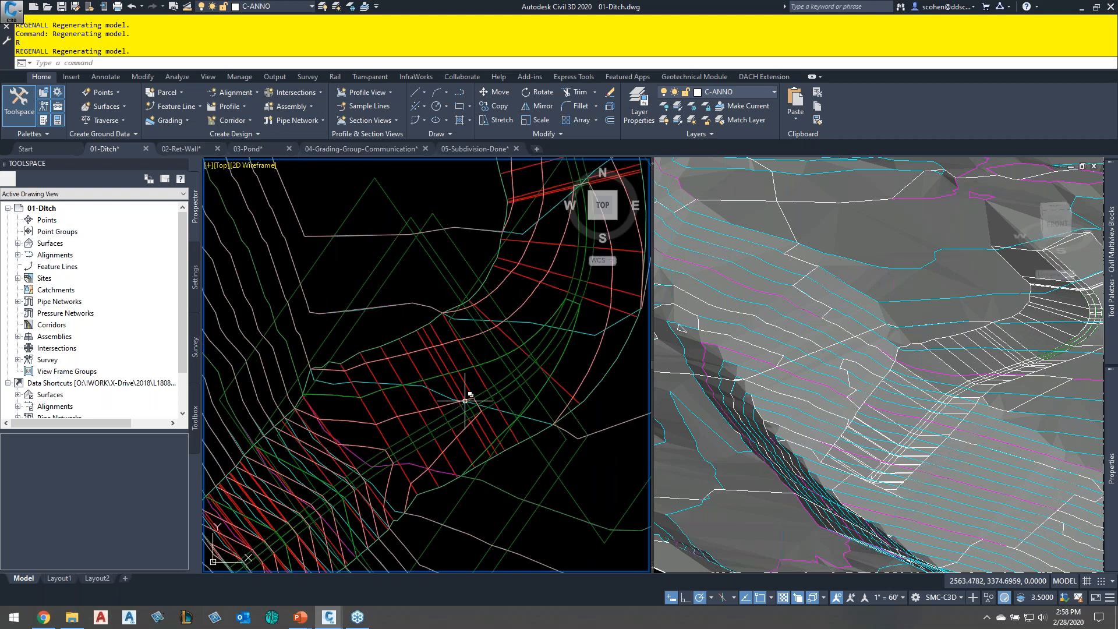
{"action": "type", "text": "R"}
{"action": "key", "text": "Return"}
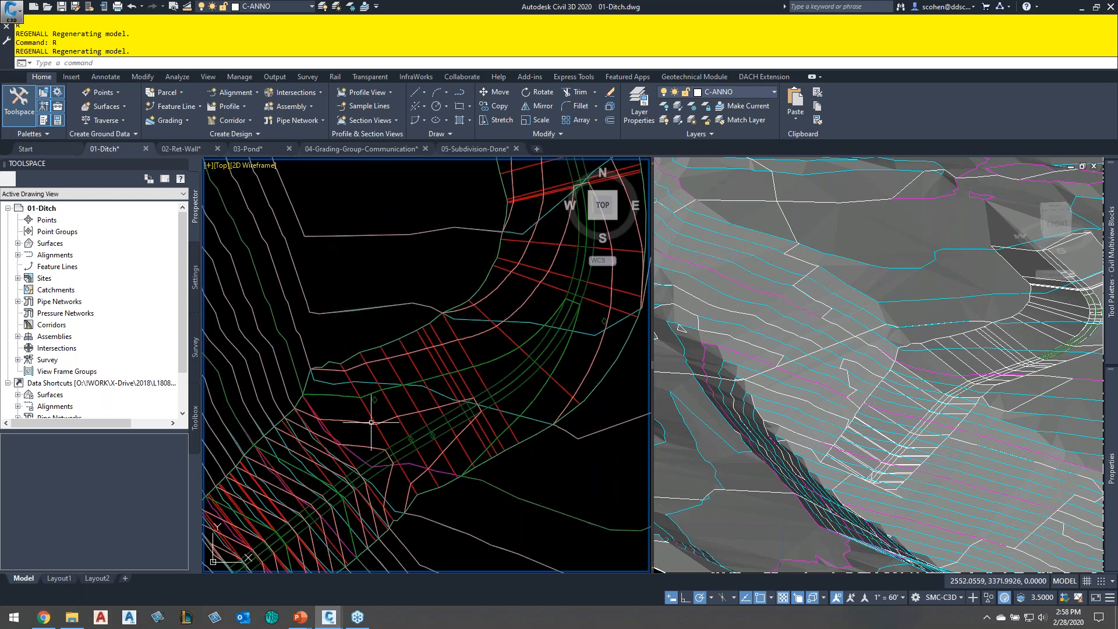
{"action": "scroll", "coordinate": [362, 395], "scroll_direction": "up", "scroll_amount": 2}
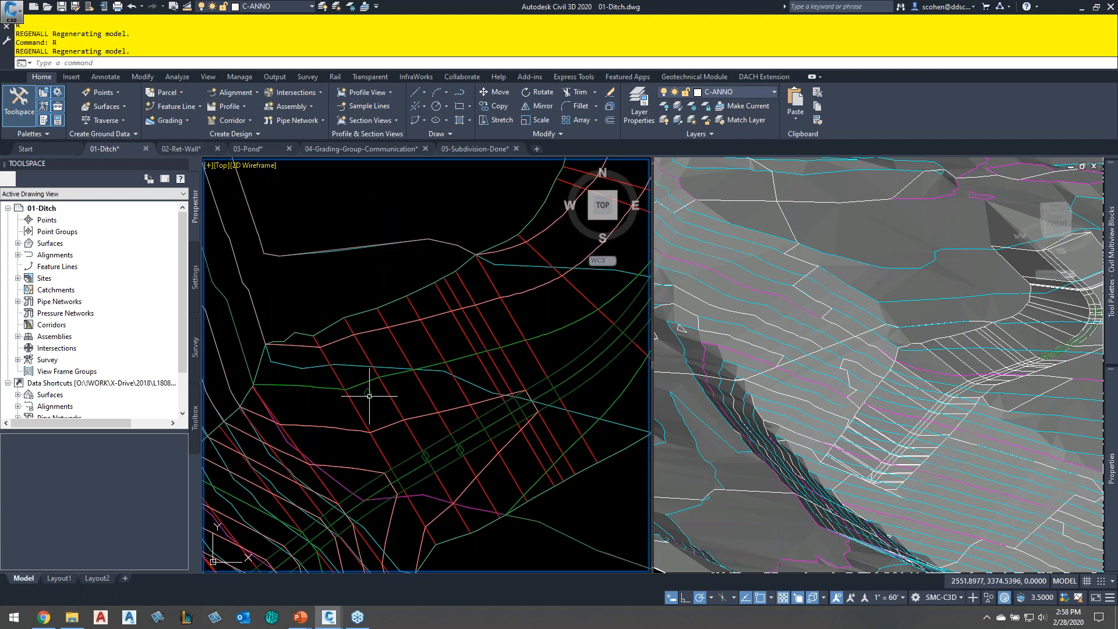
{"action": "left_click", "coordinate": [369, 395]}
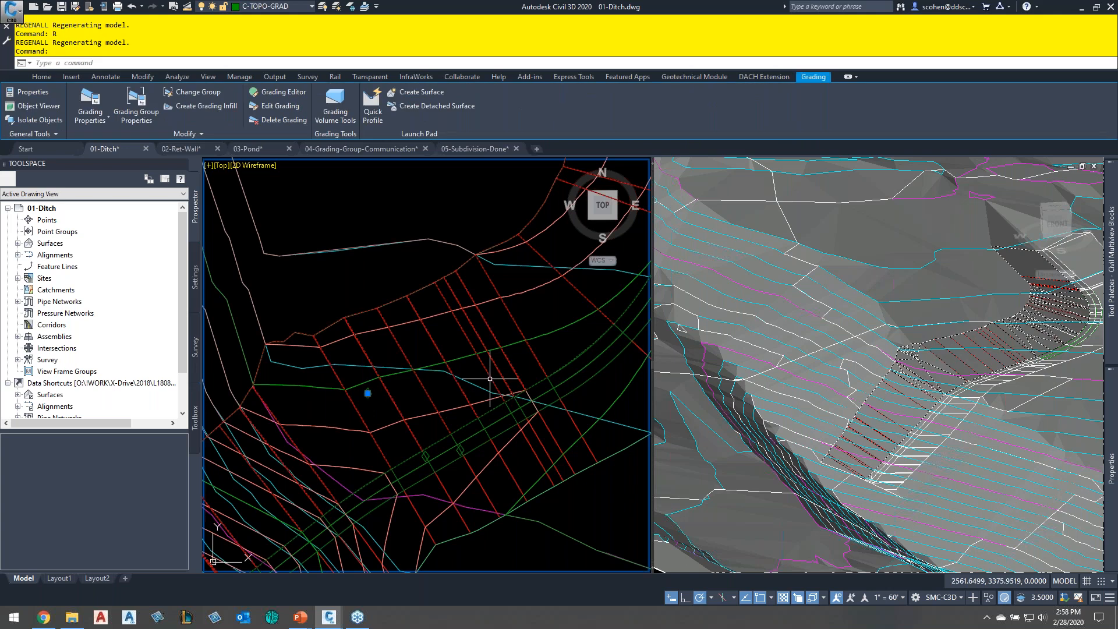
{"action": "right_click", "coordinate": [437, 355]}
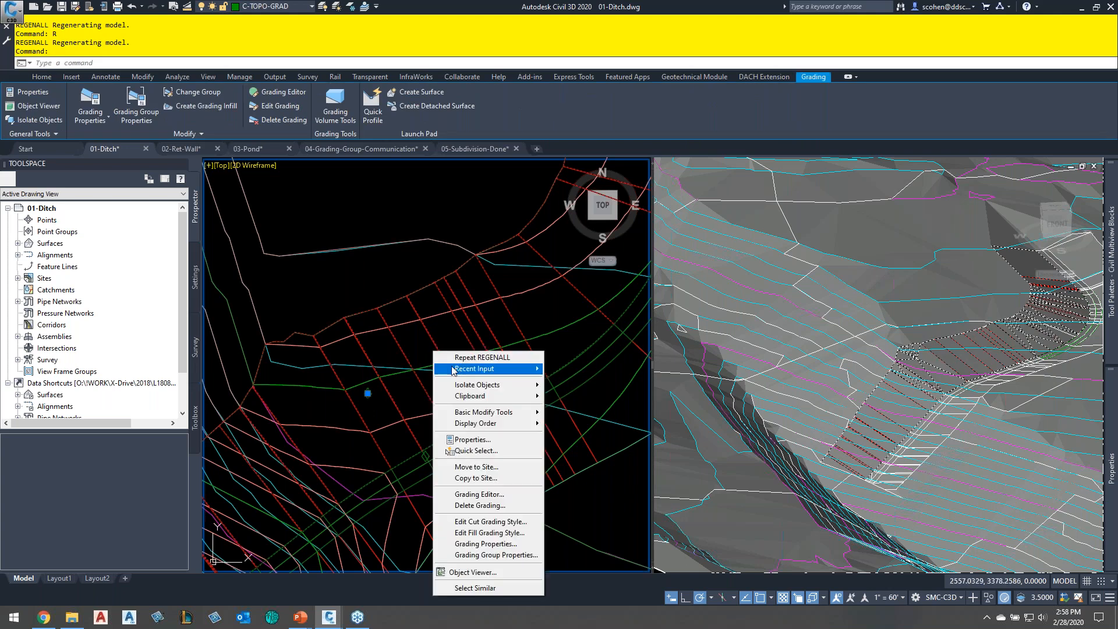
{"action": "left_click", "coordinate": [498, 520]}
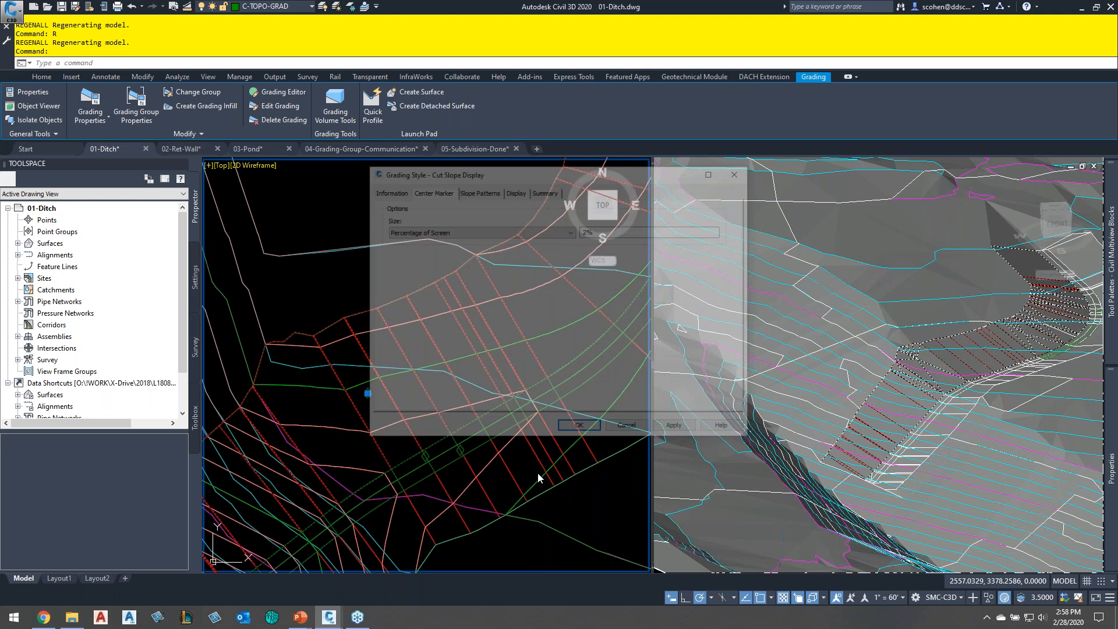
{"action": "left_click", "coordinate": [466, 232]}
{"action": "left_click", "coordinate": [416, 257]}
{"action": "double_click", "coordinate": [629, 234]}
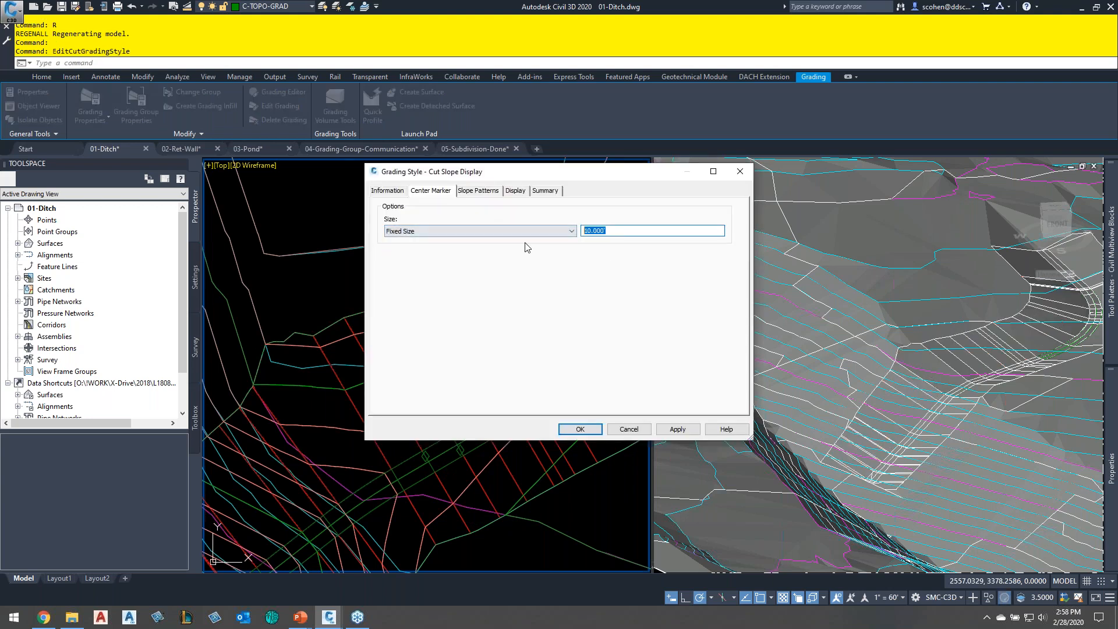
{"action": "type", "text": "5"}
{"action": "left_click", "coordinate": [668, 427]}
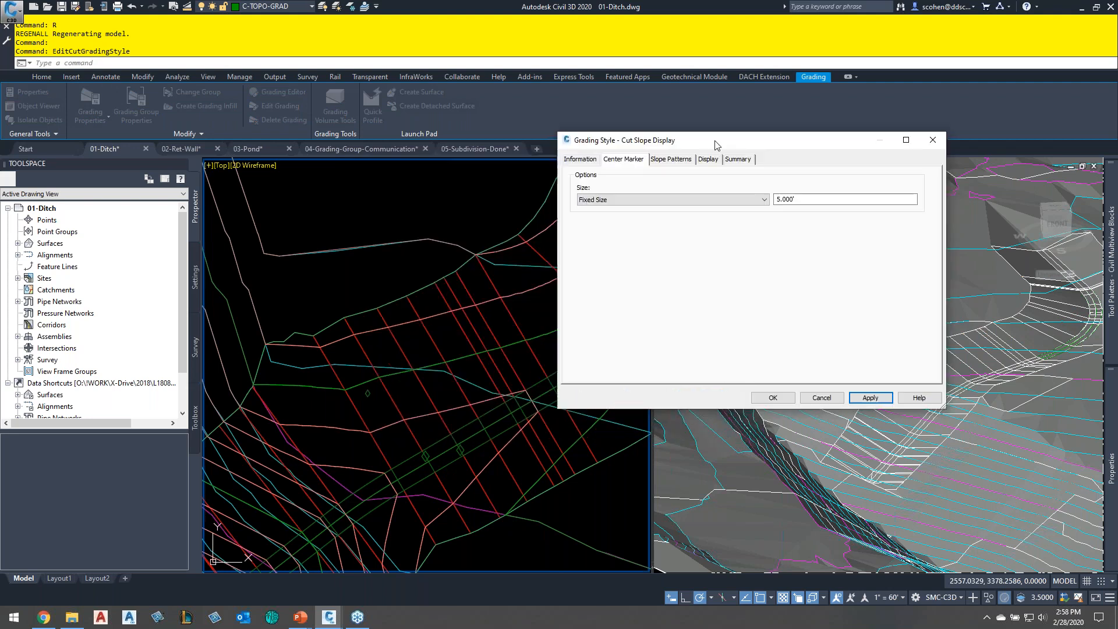
{"action": "left_click", "coordinate": [774, 395]}
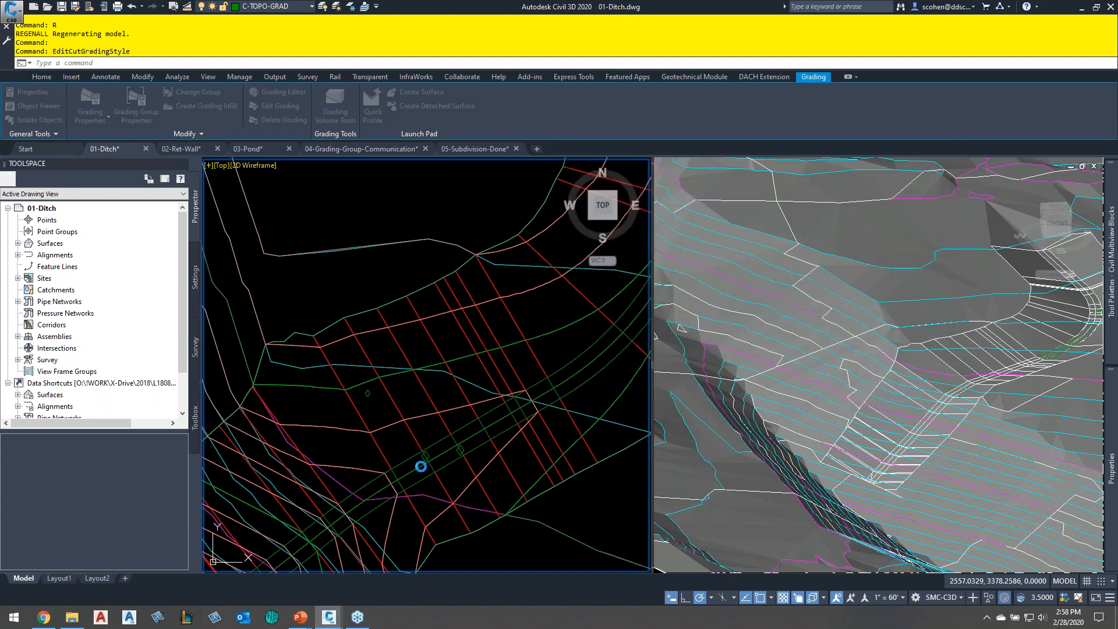
Set the Residential Grading style's center marker to a Fixed Size of 5'
{"action": "scroll", "coordinate": [425, 467], "scroll_direction": "up", "scroll_amount": 3}
{"action": "left_click", "coordinate": [431, 461]}
{"action": "scroll", "coordinate": [419, 433], "scroll_direction": "up", "scroll_amount": 2}
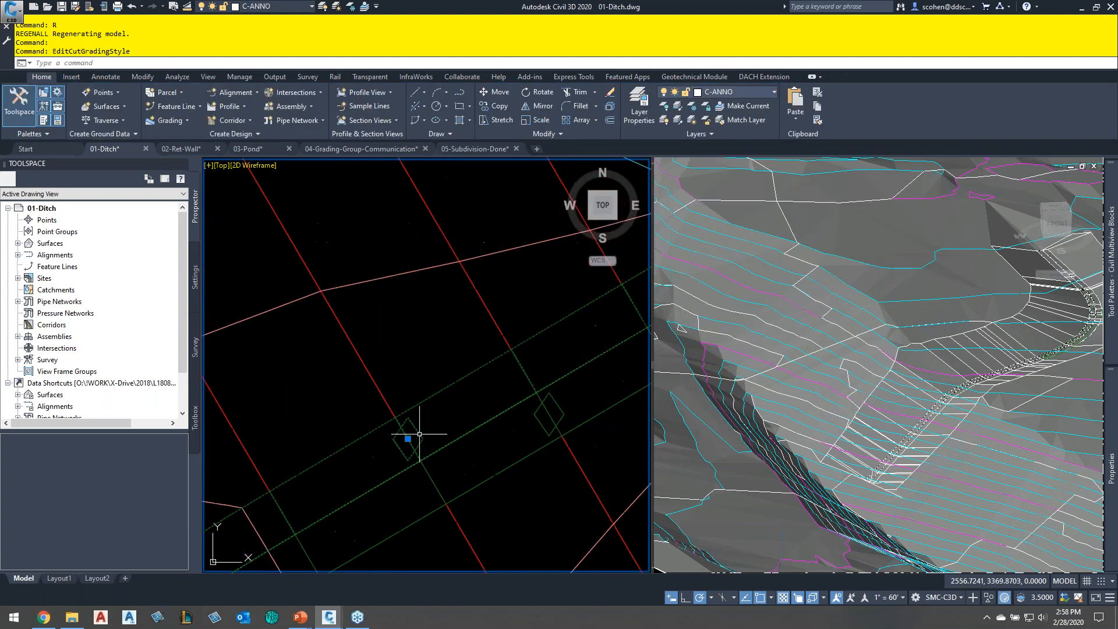
{"action": "right_click", "coordinate": [452, 412]}
{"action": "left_click", "coordinate": [512, 347]}
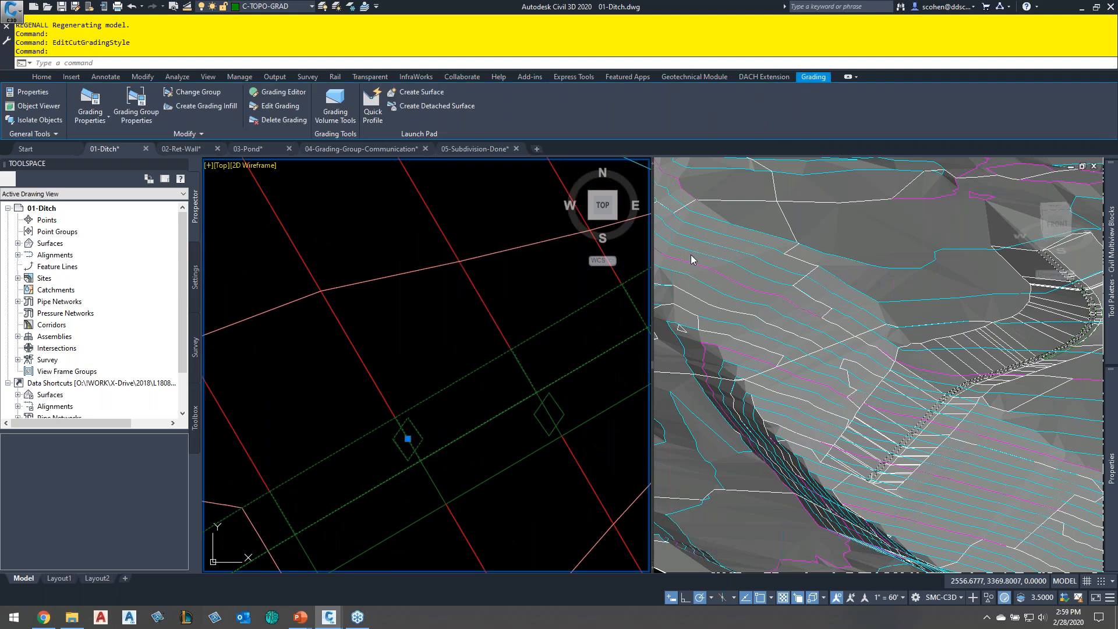
{"action": "left_click", "coordinate": [675, 198]}
{"action": "left_click", "coordinate": [617, 217]}
{"action": "key", "text": "Tab"}
{"action": "type", "text": "5.000'"}
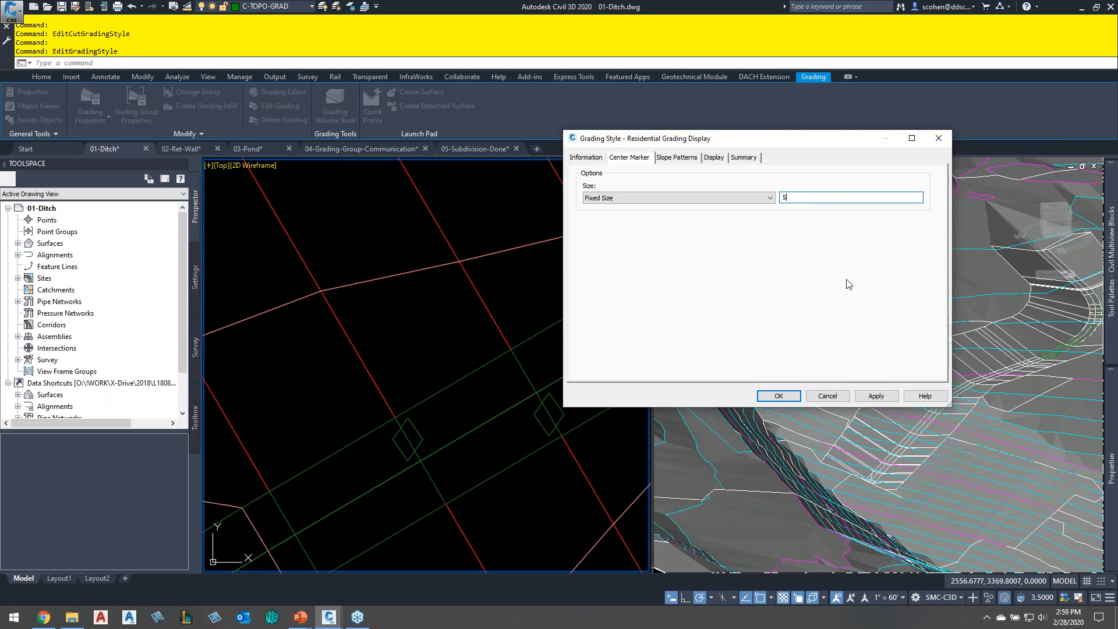
{"action": "left_click", "coordinate": [778, 396]}
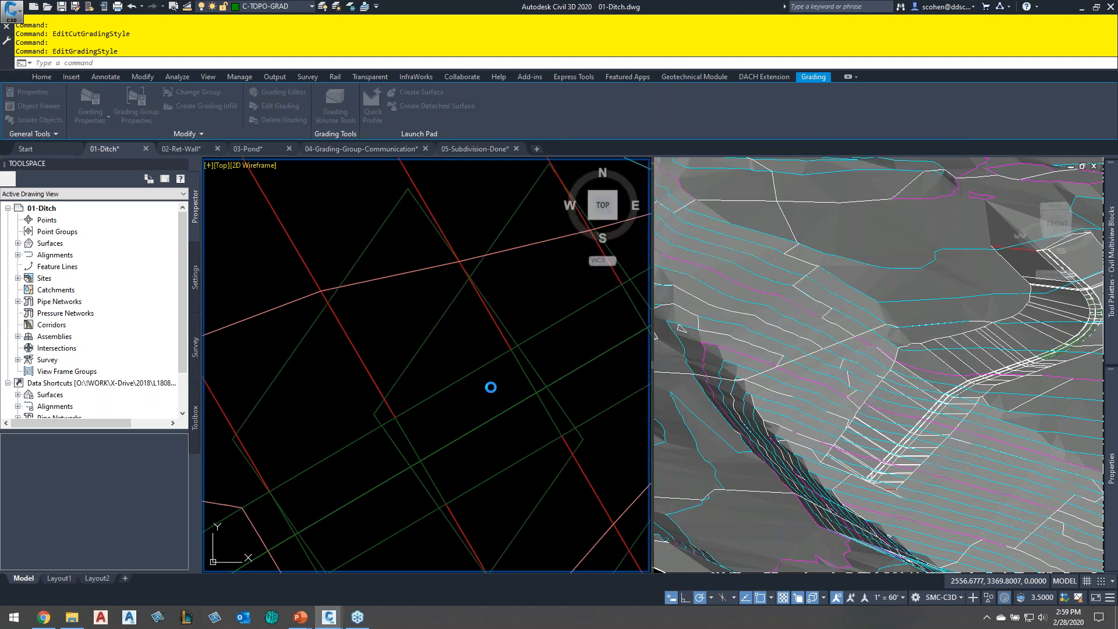
Regenerate the drawing and change the Residential Grading style's center marker size to 1'
{"action": "key", "text": "Escape"}
{"action": "scroll", "coordinate": [522, 348], "scroll_direction": "down", "scroll_amount": 2}
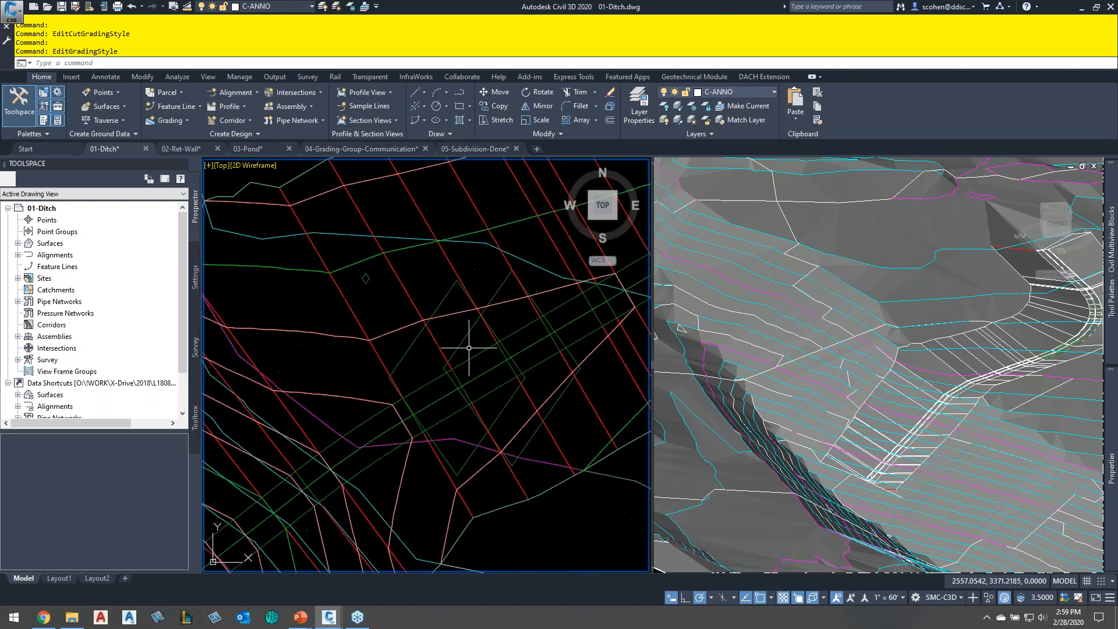
{"action": "type", "text": "r"}
{"action": "key", "text": "Return"}
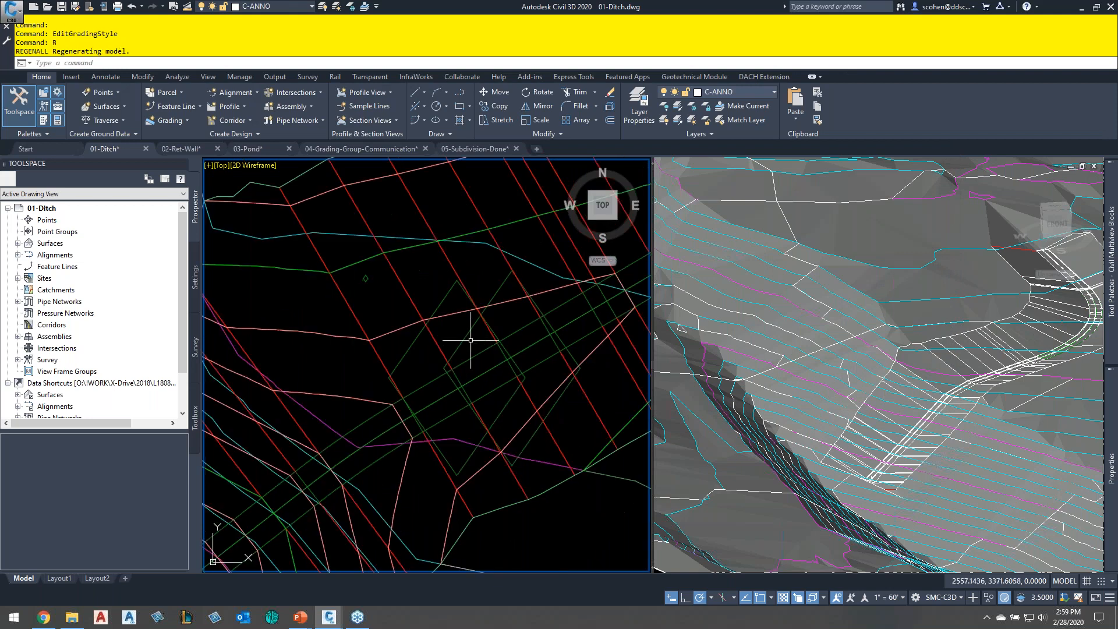
{"action": "left_click", "coordinate": [470, 340]}
{"action": "left_click", "coordinate": [456, 334]}
{"action": "right_click", "coordinate": [457, 334]}
{"action": "left_click", "coordinate": [504, 505]}
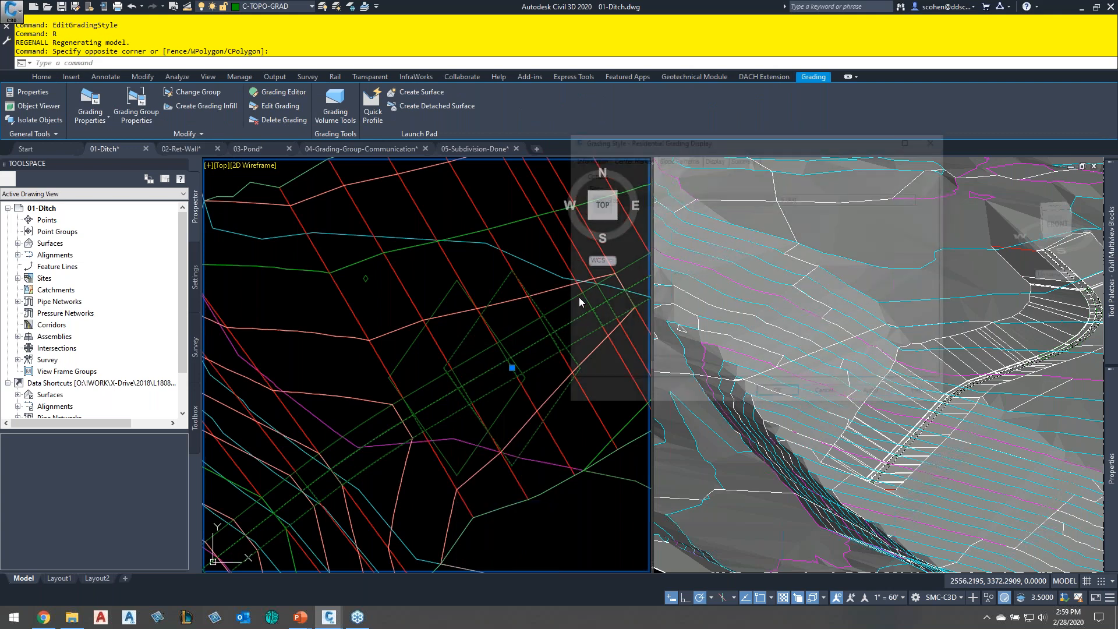
{"action": "left_click_drag", "start_coordinate": [806, 198], "coordinate": [780, 225]}
{"action": "type", "text": "1"}
{"action": "left_click", "coordinate": [881, 395]}
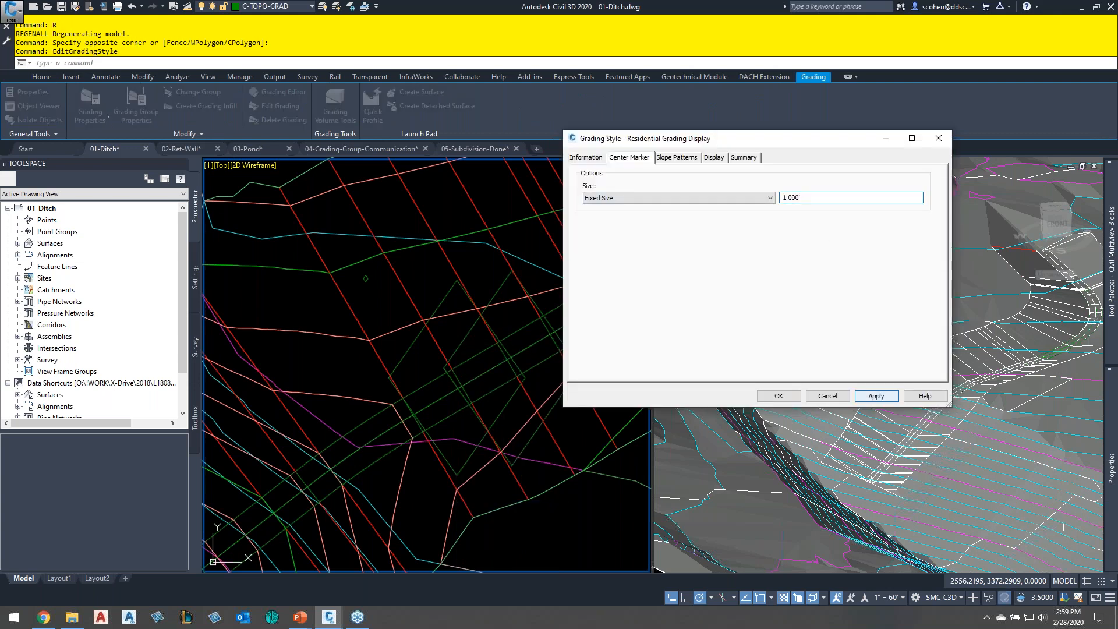
Try Residential Grading center marker sizes of 0.5' and 0.05', applying each
{"action": "left_click_drag", "start_coordinate": [827, 198], "coordinate": [678, 240]}
{"action": "type", "text": ".5"}
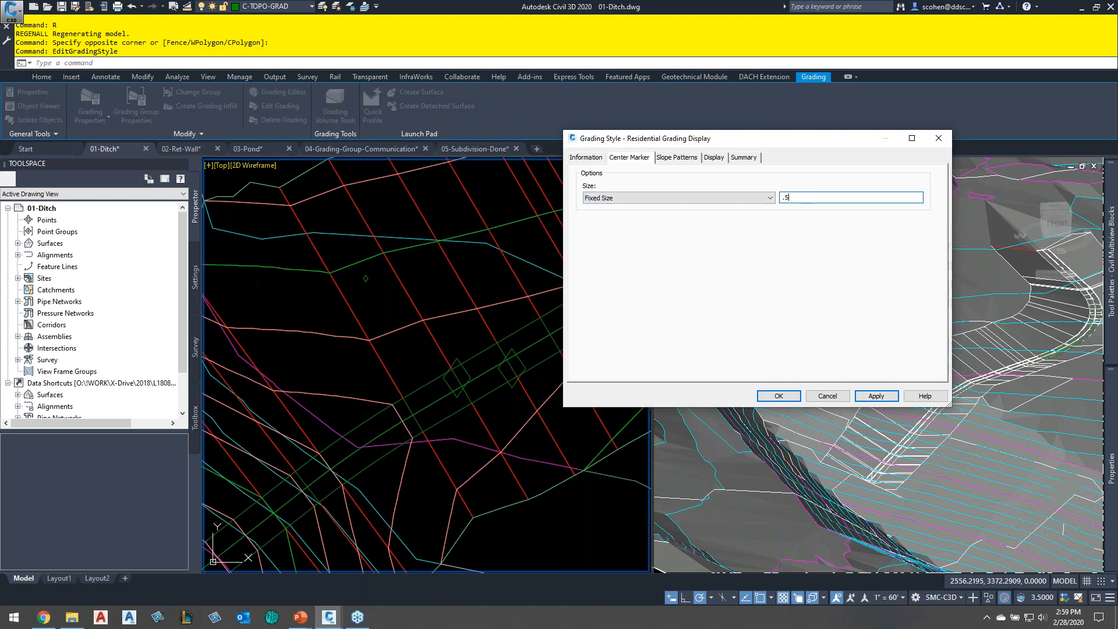
{"action": "left_click", "coordinate": [876, 395]}
{"action": "left_click_drag", "start_coordinate": [826, 198], "coordinate": [774, 201]}
{"action": "type", "text": ".05"}
{"action": "left_click", "coordinate": [875, 396]}
Set the Residential Grading center marker size to 0.1' and close the style dialog
{"action": "left_click_drag", "start_coordinate": [823, 197], "coordinate": [780, 197]}
{"action": "type", "text": ".1"}
{"action": "left_click", "coordinate": [777, 395]}
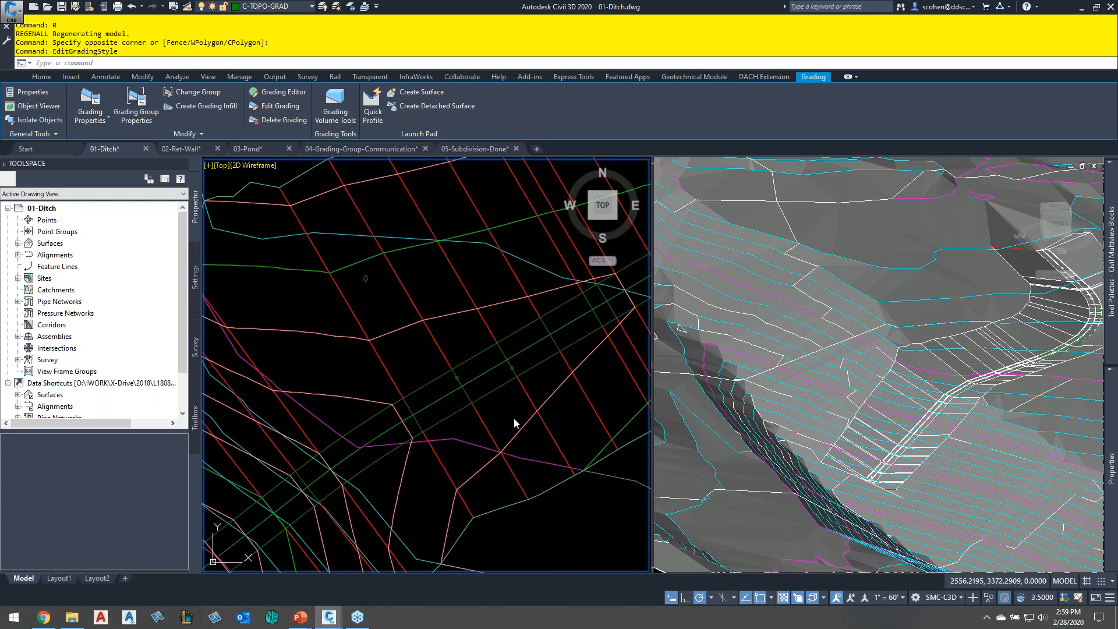
{"action": "key", "text": "Escape"}
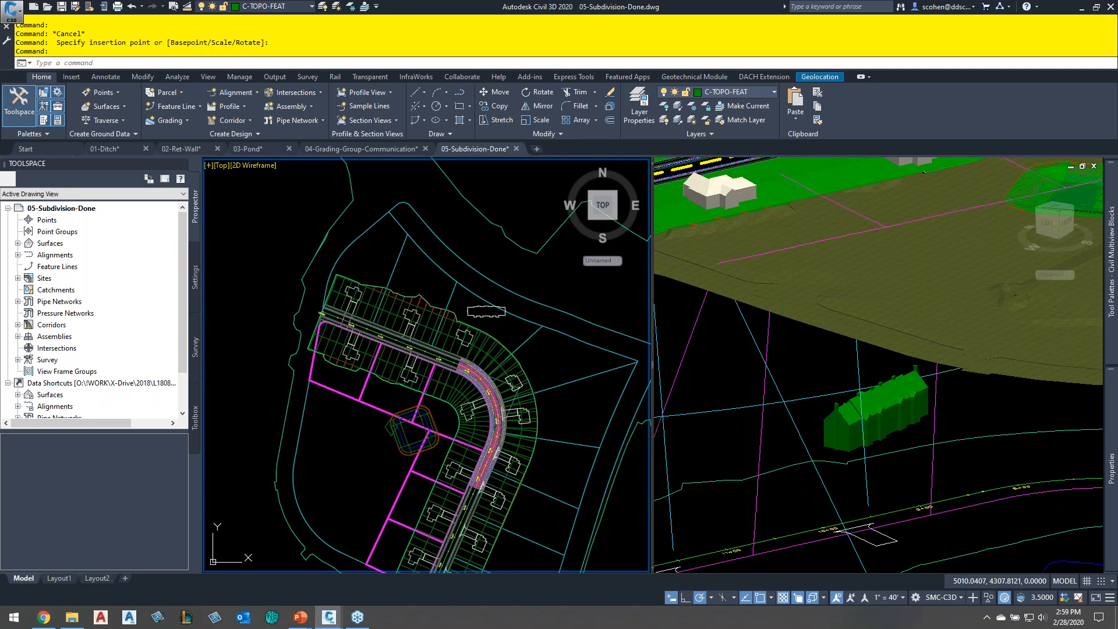
Set the Final surface's render material to Sitework.Paving - Surfacing.Asphalt in the 3D subdivision view
{"action": "left_click", "coordinate": [738, 347]}
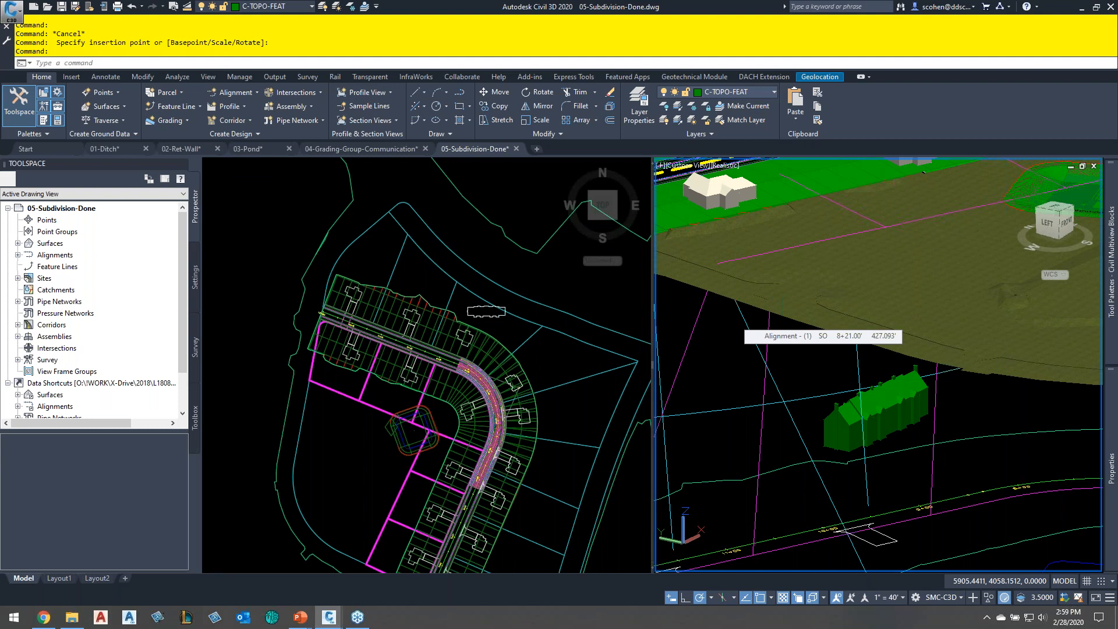
{"action": "middle_click_drag", "start_coordinate": [738, 348], "coordinate": [867, 314], "text": "shift"}
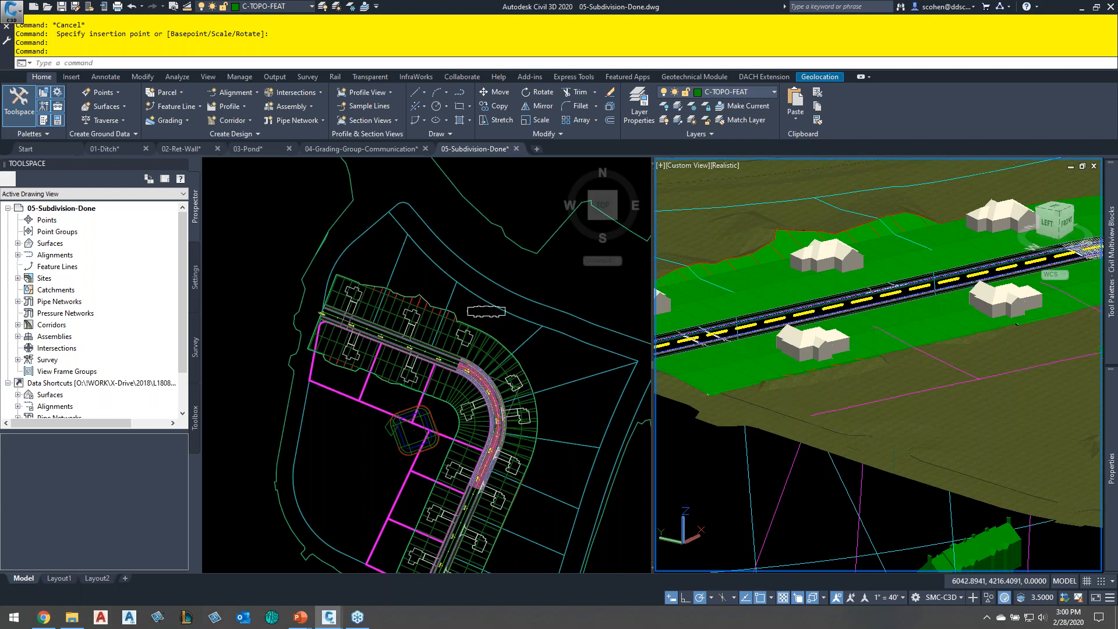
{"action": "left_click", "coordinate": [742, 393]}
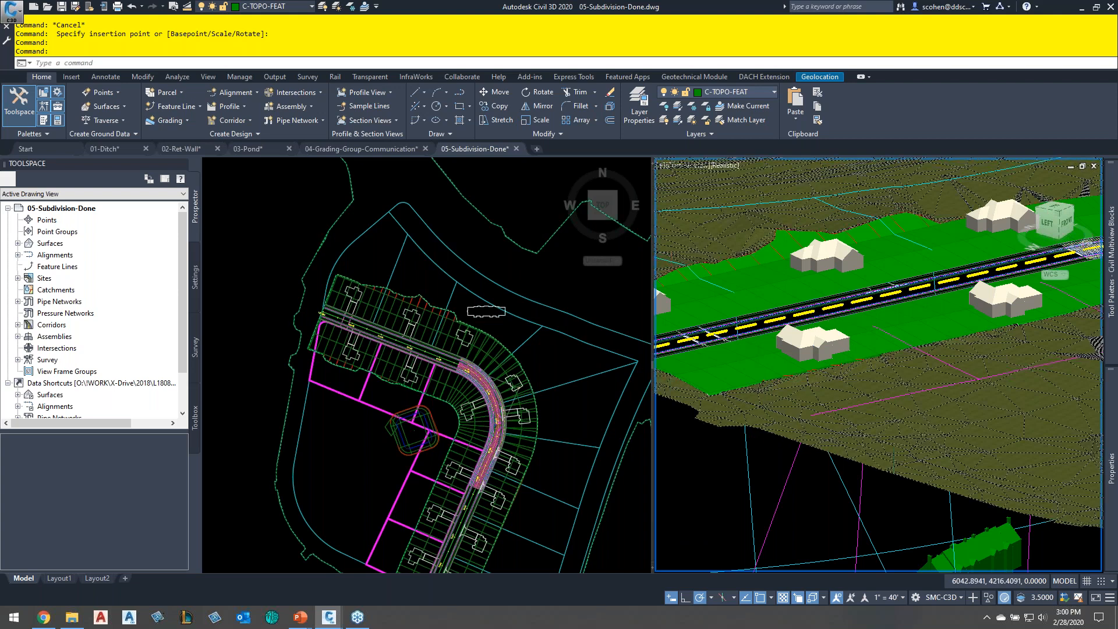
{"action": "right_click", "coordinate": [742, 406]}
{"action": "left_click", "coordinate": [798, 545]}
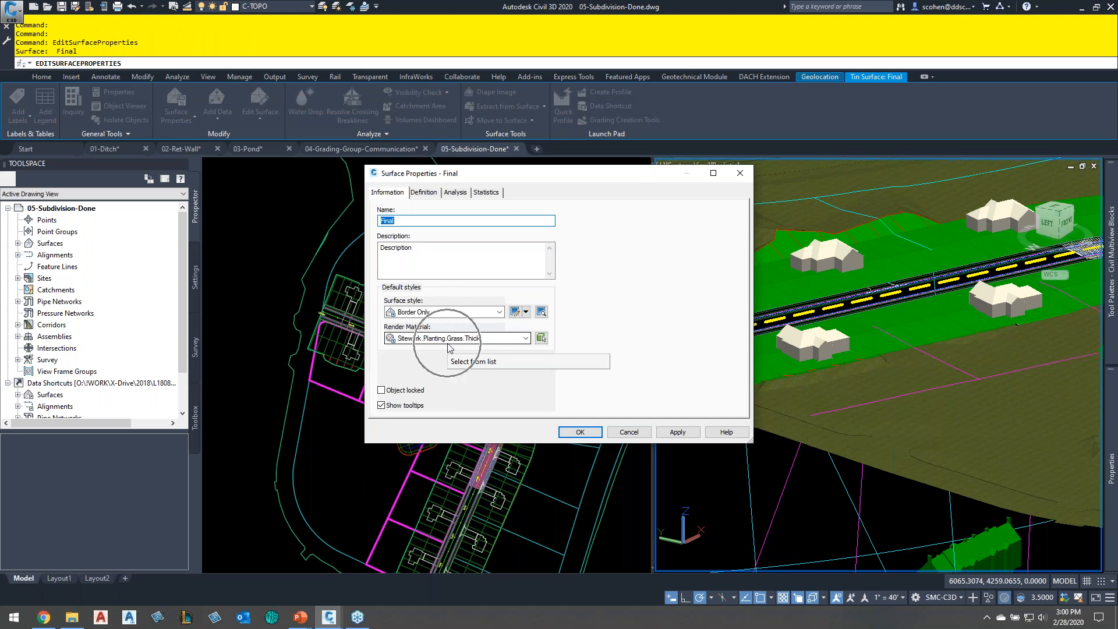
{"action": "left_click", "coordinate": [450, 343]}
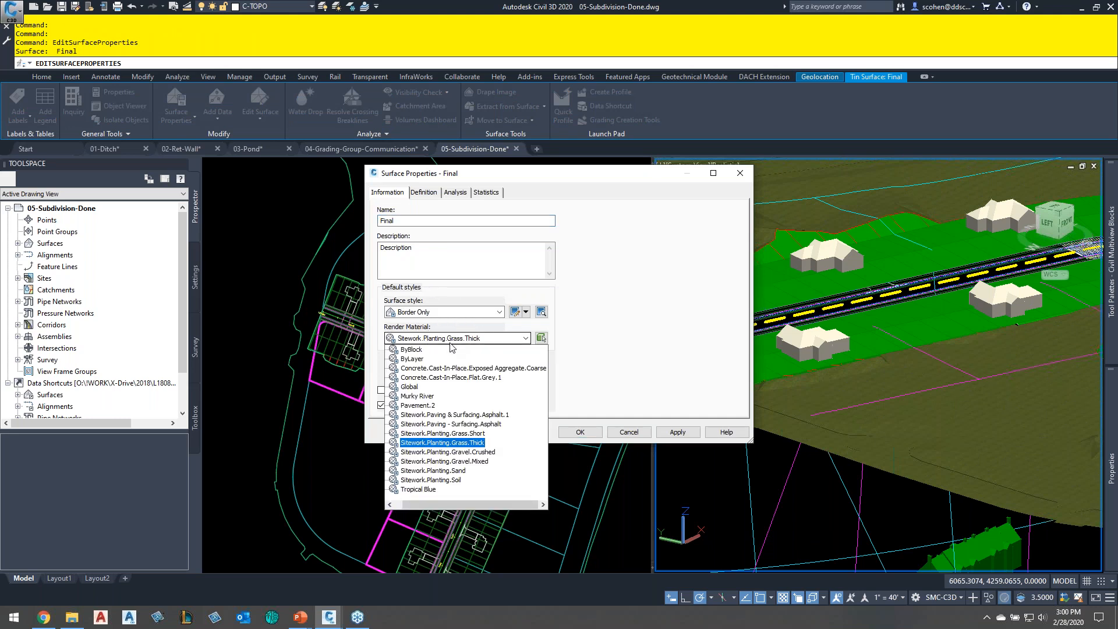
{"action": "left_click", "coordinate": [460, 424]}
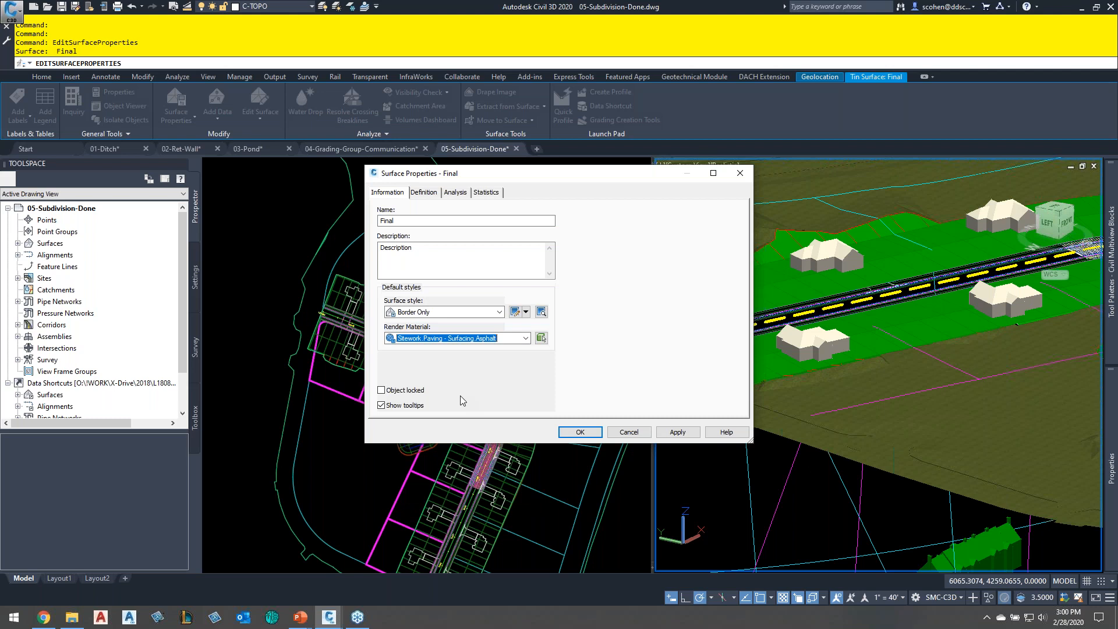
{"action": "key", "text": "Return"}
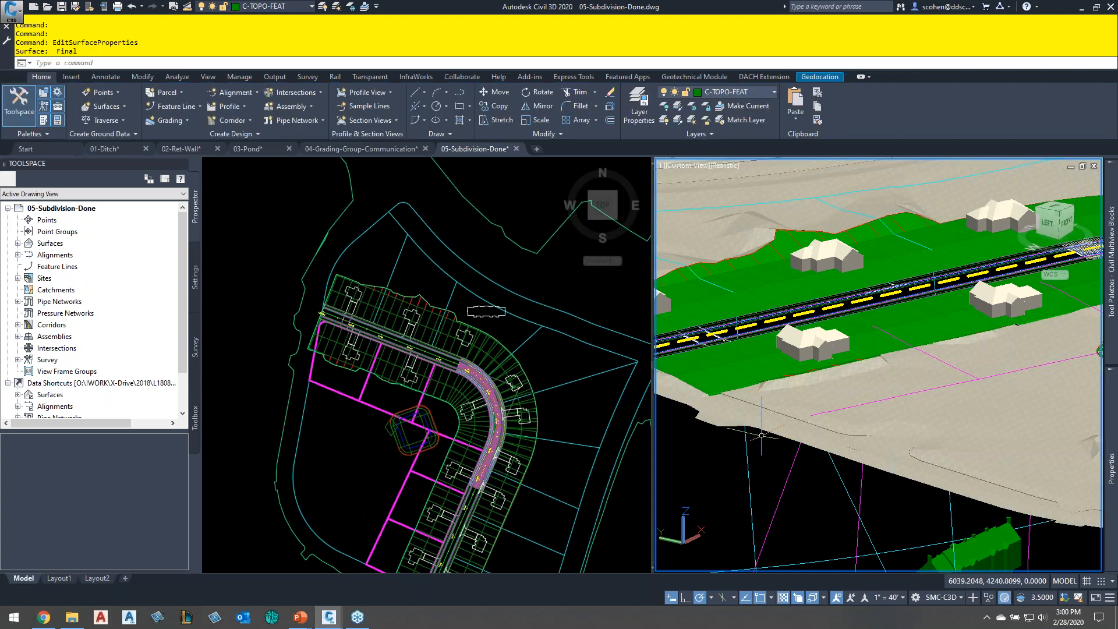
Close the 05-Subdivision-Done drawing without saving changes and reopen it
{"action": "key", "text": "Escape"}
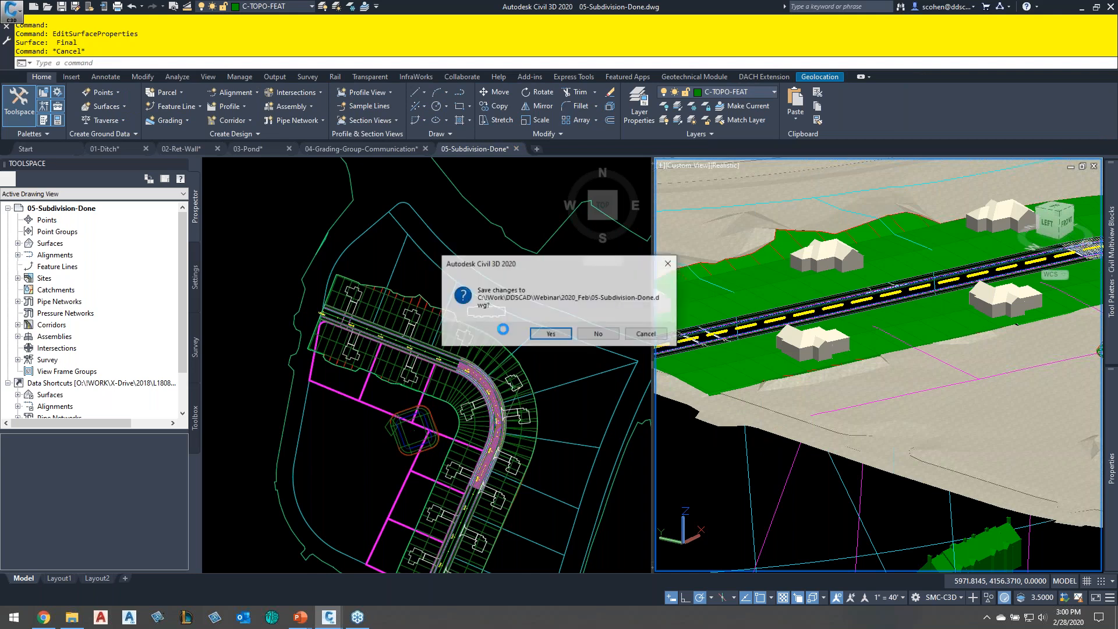
{"action": "left_click", "coordinate": [585, 334]}
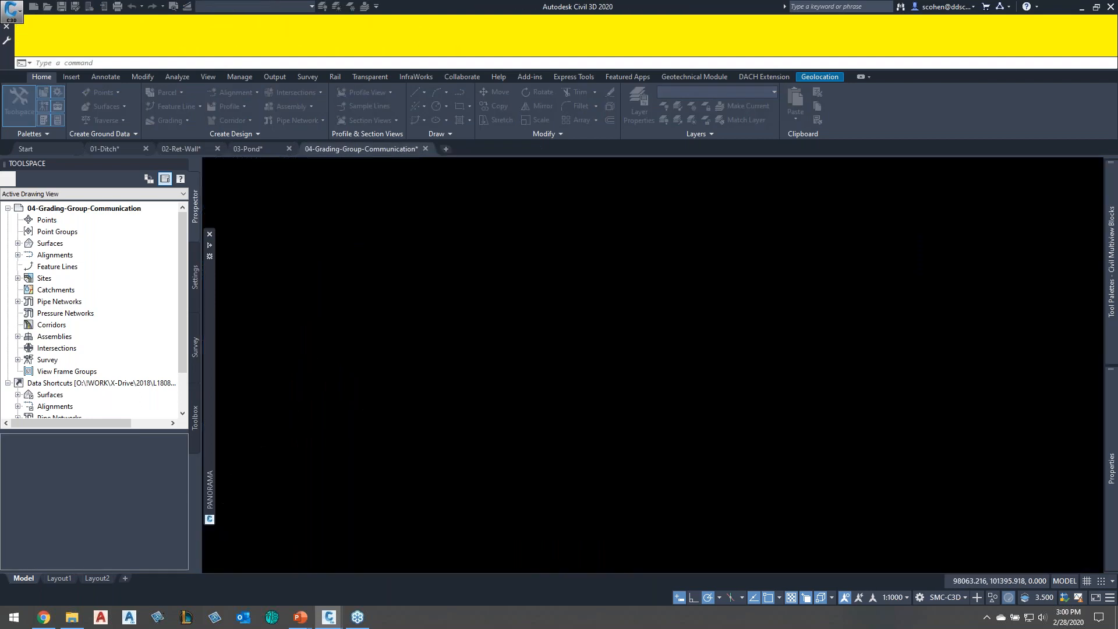
{"action": "left_click", "coordinate": [432, 322]}
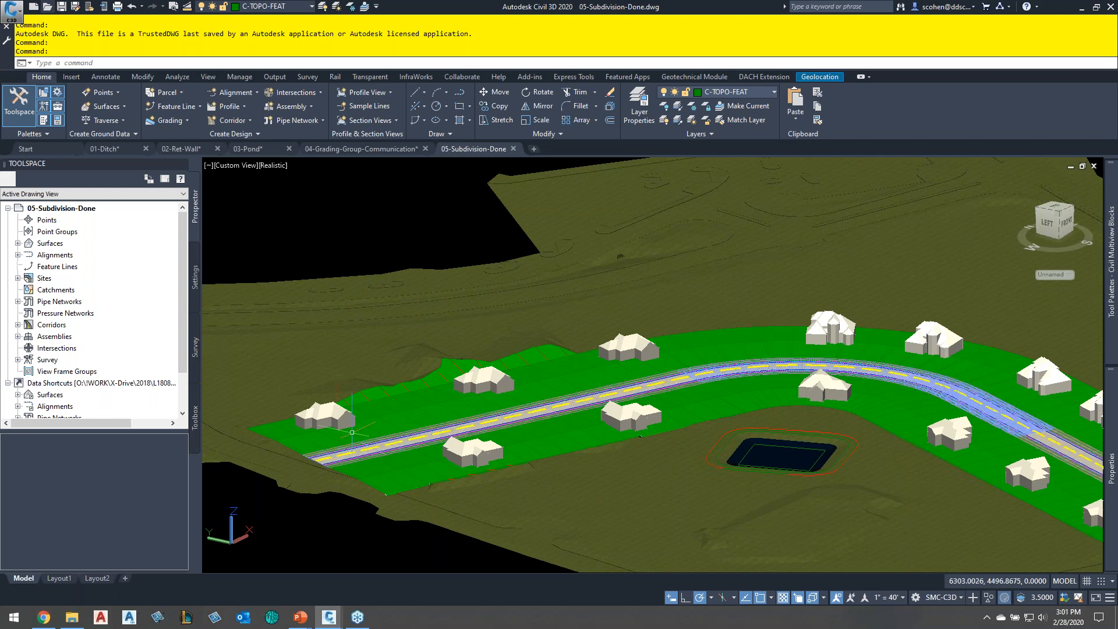
Examine the road corridor surface up close in the realistic 3D view
{"action": "type", "text": "r"}
{"action": "key", "text": "Return"}
{"action": "scroll", "coordinate": [354, 436], "scroll_direction": "up", "scroll_amount": 8}
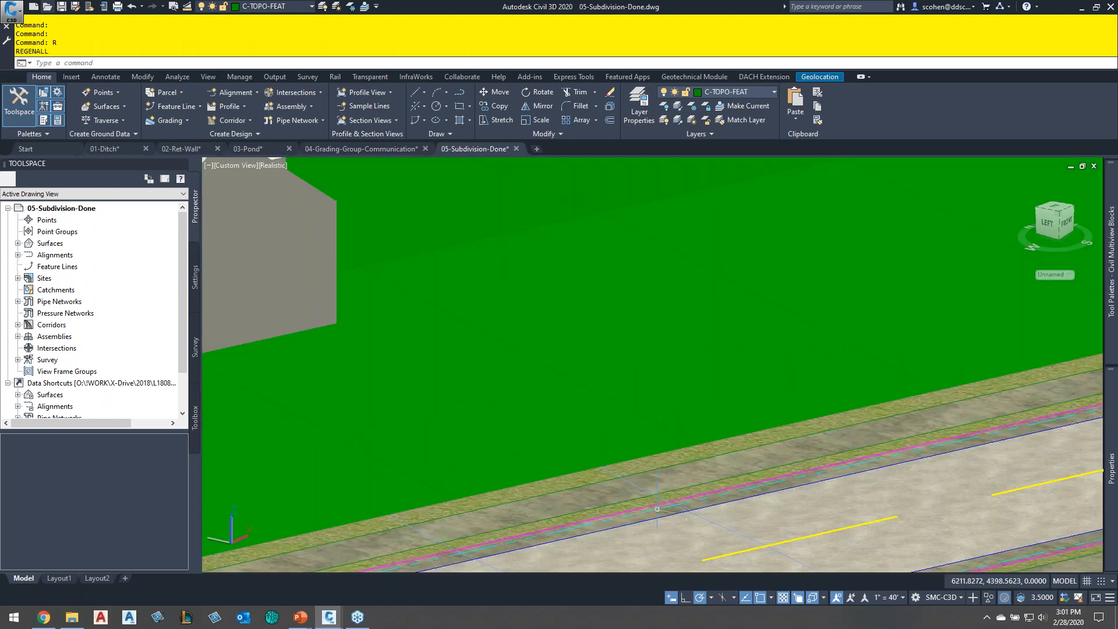
{"action": "middle_click_drag", "start_coordinate": [656, 509], "coordinate": [580, 346]}
{"action": "scroll", "coordinate": [580, 346], "scroll_direction": "up", "scroll_amount": 1}
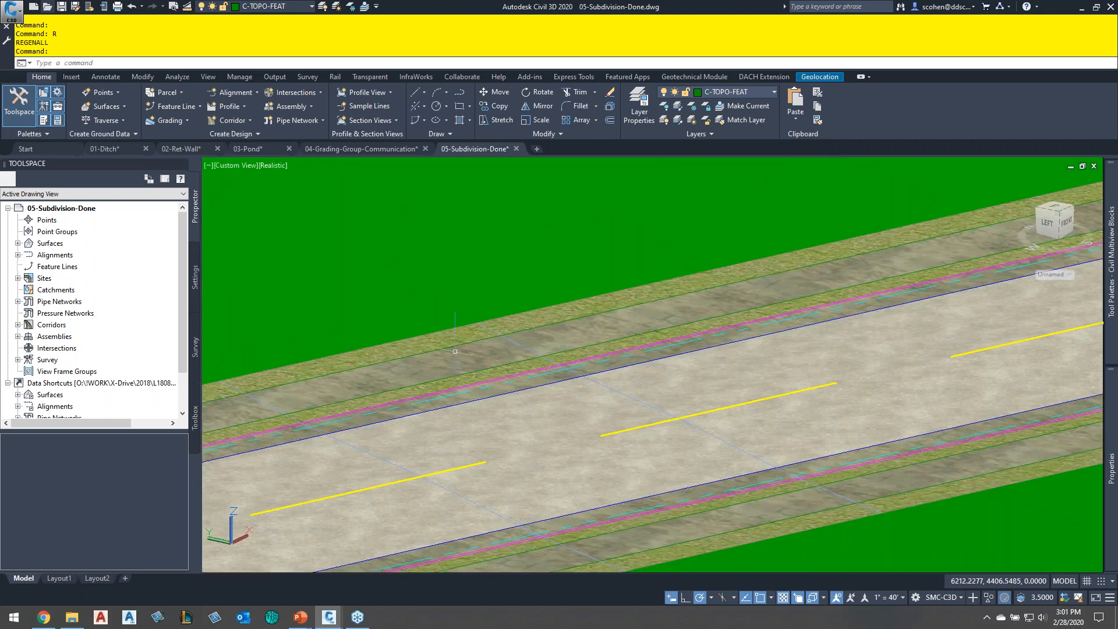
Expand General, Multipurpose Styles and Code Set Styles in the Toolspace Settings tree
{"action": "left_click", "coordinate": [195, 277]}
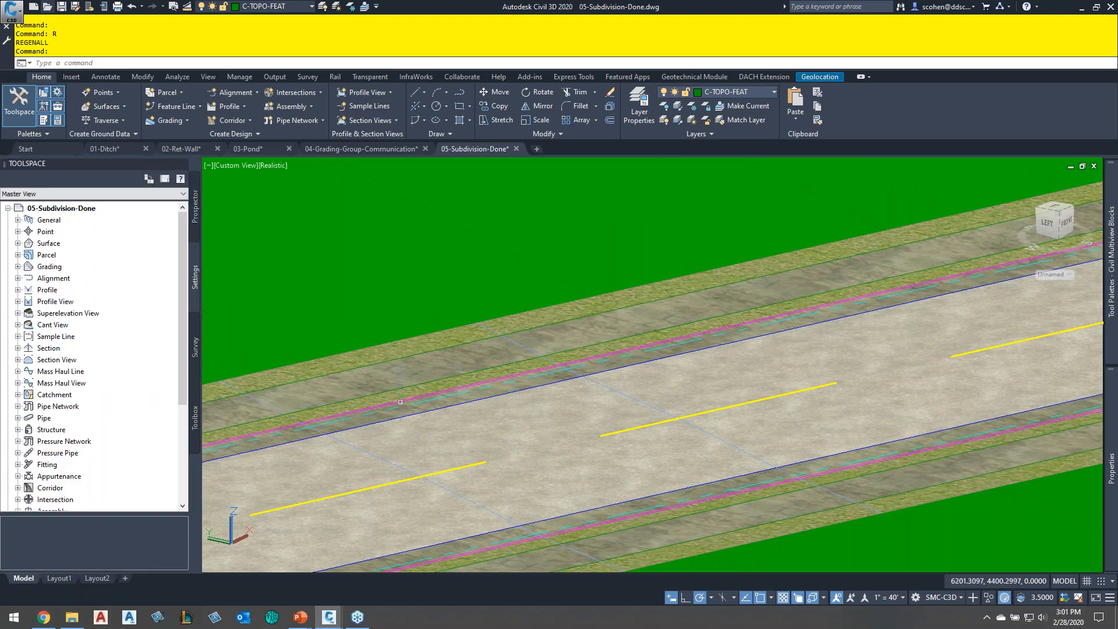
{"action": "double_click", "coordinate": [58, 222]}
{"action": "double_click", "coordinate": [76, 232]}
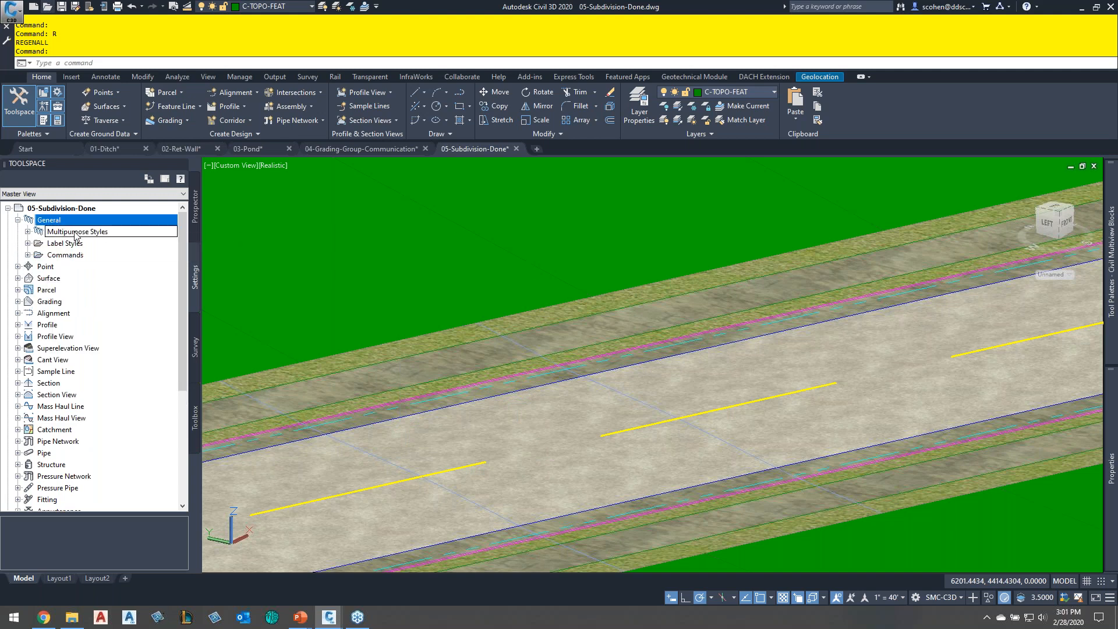
{"action": "left_click", "coordinate": [82, 290]}
{"action": "double_click", "coordinate": [85, 291]}
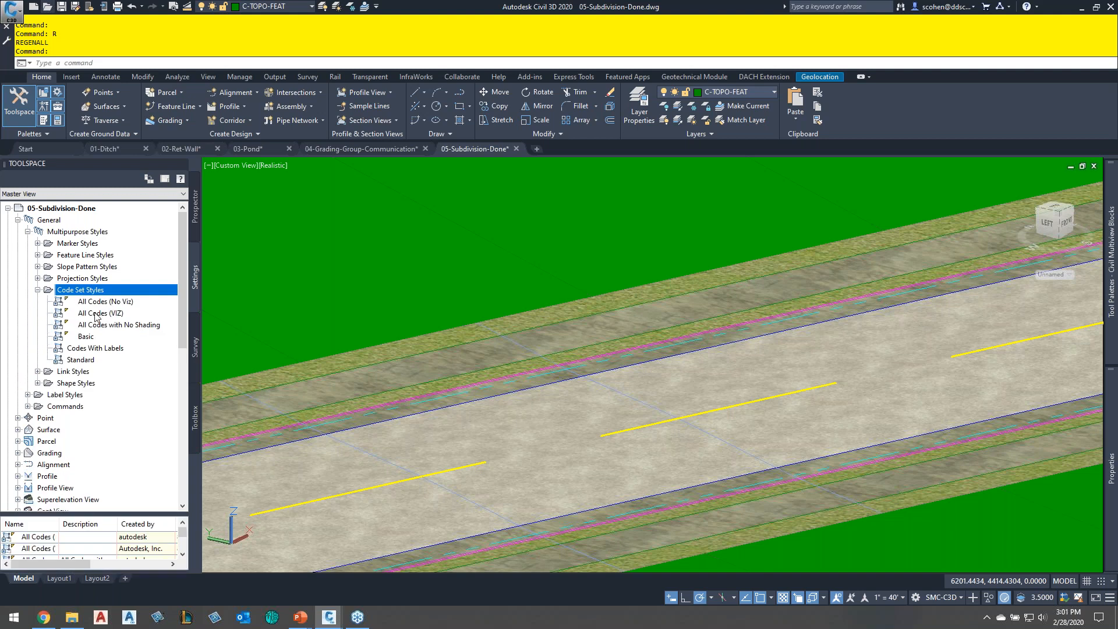
Open the All Codes (VIZ) code set style and review the render materials assigned to each link code, closing it without changes
{"action": "left_click", "coordinate": [96, 316]}
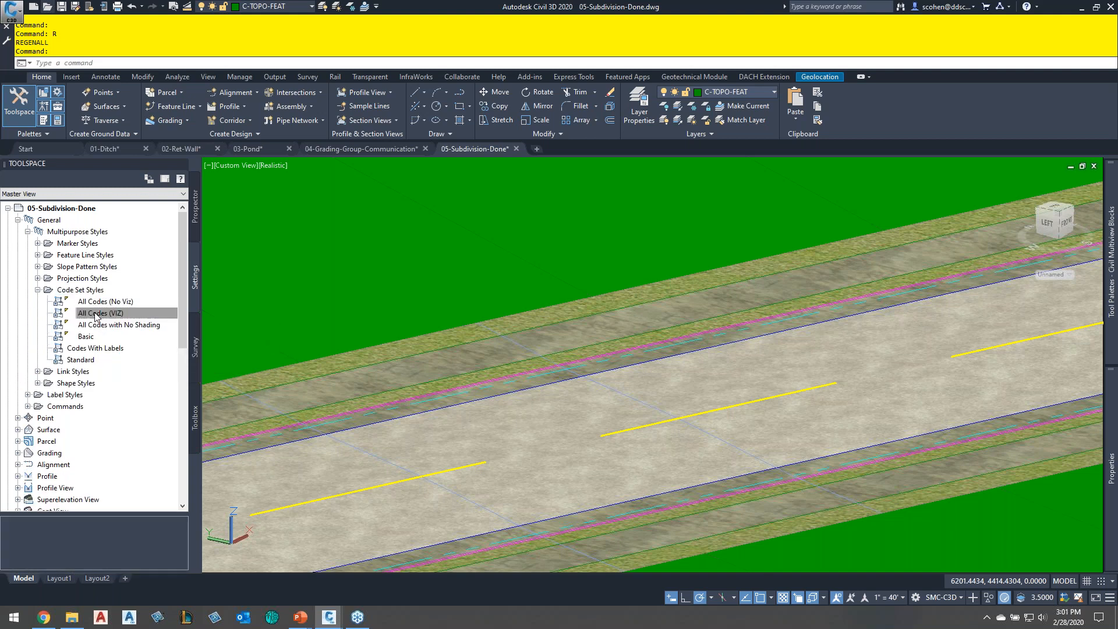
{"action": "double_click", "coordinate": [97, 314]}
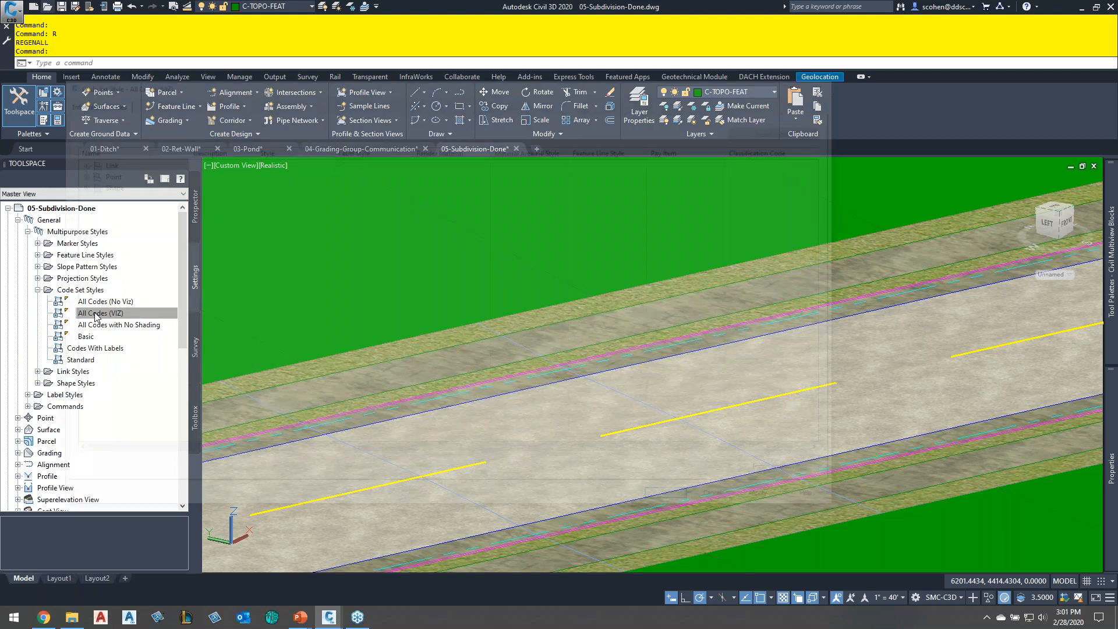
{"action": "left_click", "coordinate": [81, 165]}
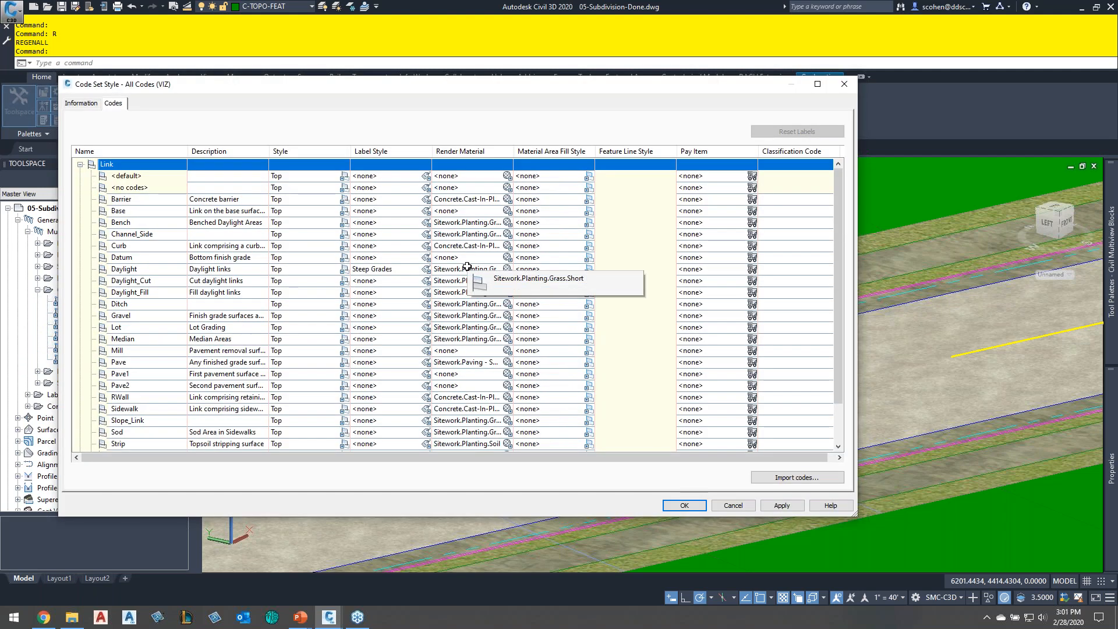
{"action": "scroll", "coordinate": [466, 271], "scroll_direction": "down", "scroll_amount": 1}
{"action": "scroll", "coordinate": [468, 277], "scroll_direction": "down", "scroll_amount": 1}
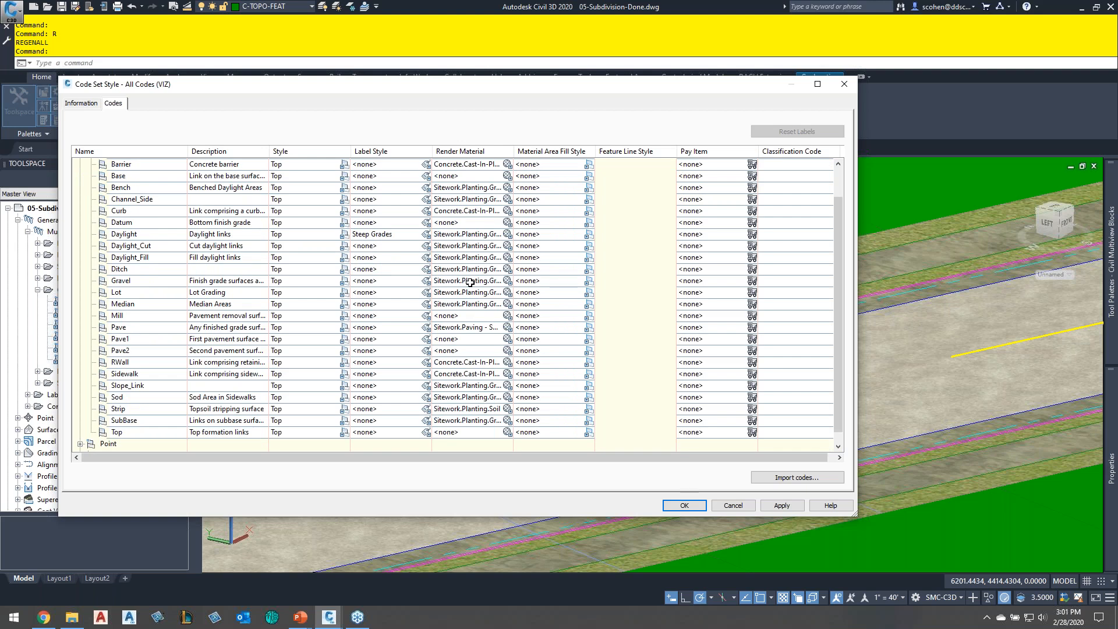
{"action": "scroll", "coordinate": [470, 282], "scroll_direction": "up", "scroll_amount": 1}
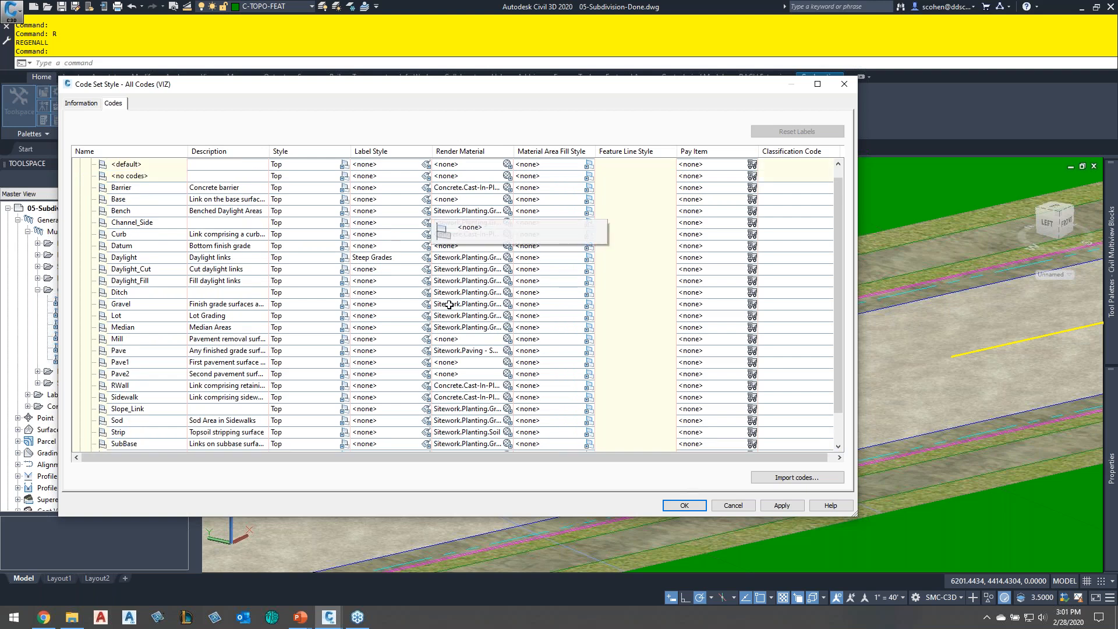
{"action": "left_click", "coordinate": [731, 505]}
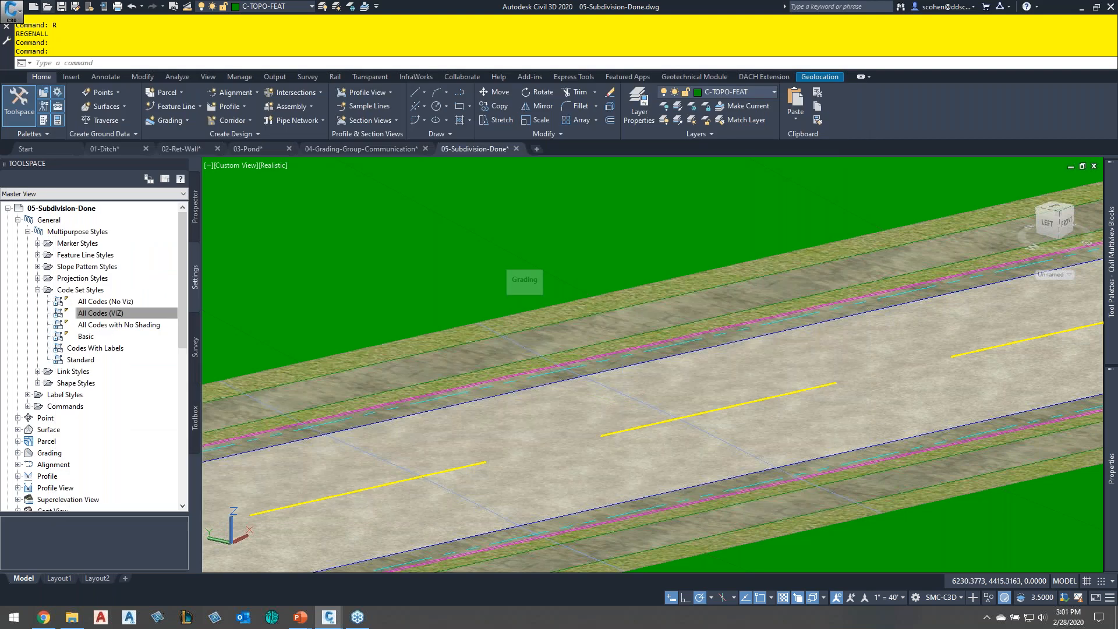
Zoom out to examine the whole subdivision model in the realistic 3D view, then switch to the closing presentation slide
{"action": "middle_click_drag", "start_coordinate": [731, 506], "coordinate": [731, 505], "text": "shift"}
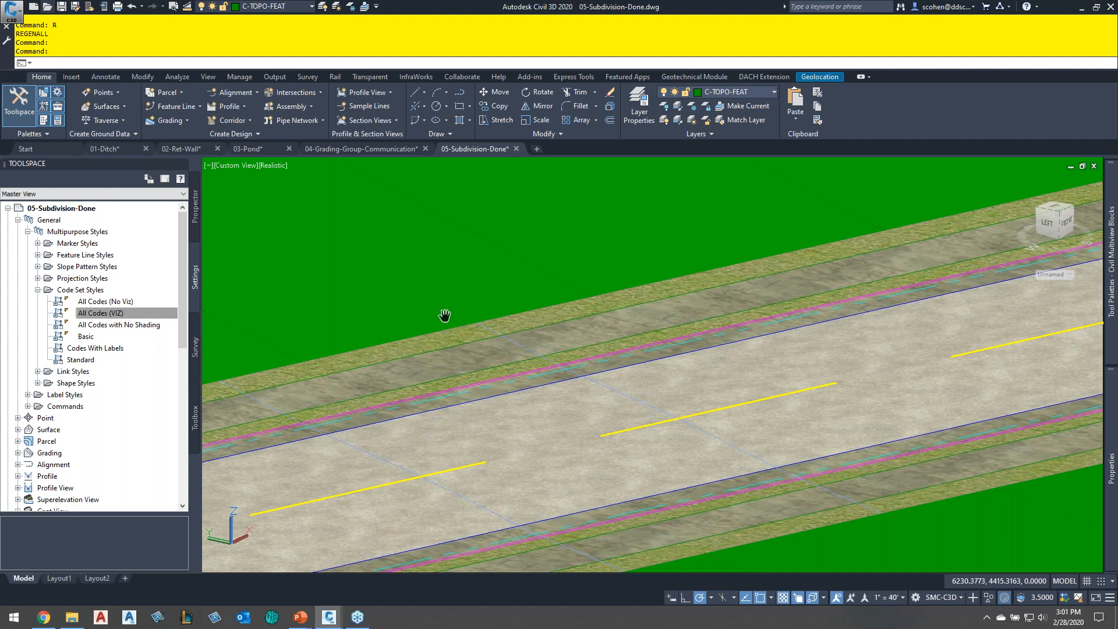
{"action": "scroll", "coordinate": [444, 314], "scroll_direction": "down", "scroll_amount": 1}
{"action": "scroll", "coordinate": [444, 315], "scroll_direction": "down", "scroll_amount": 2}
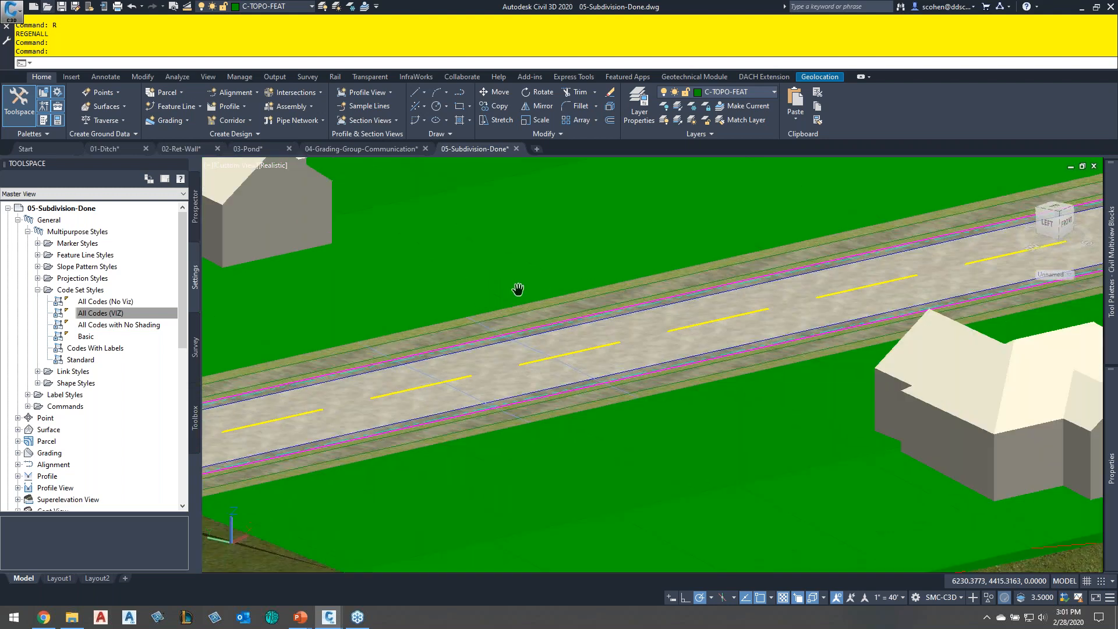
{"action": "key", "text": "Escape"}
{"action": "mouse_move", "coordinate": [556, 313]}
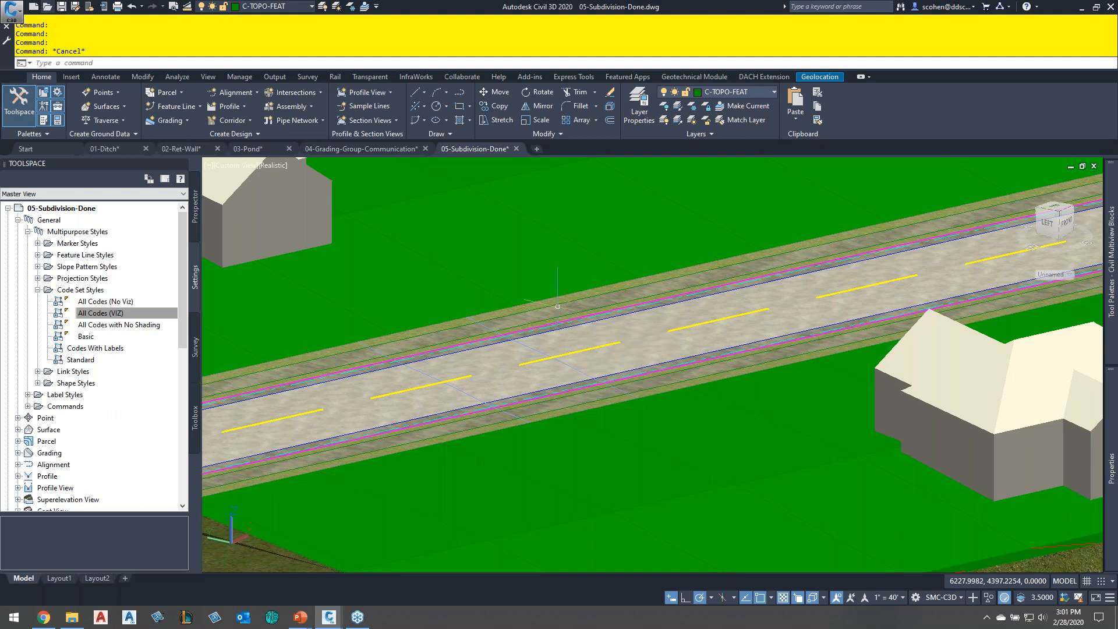
{"action": "scroll", "coordinate": [494, 275], "scroll_direction": "down", "scroll_amount": 5}
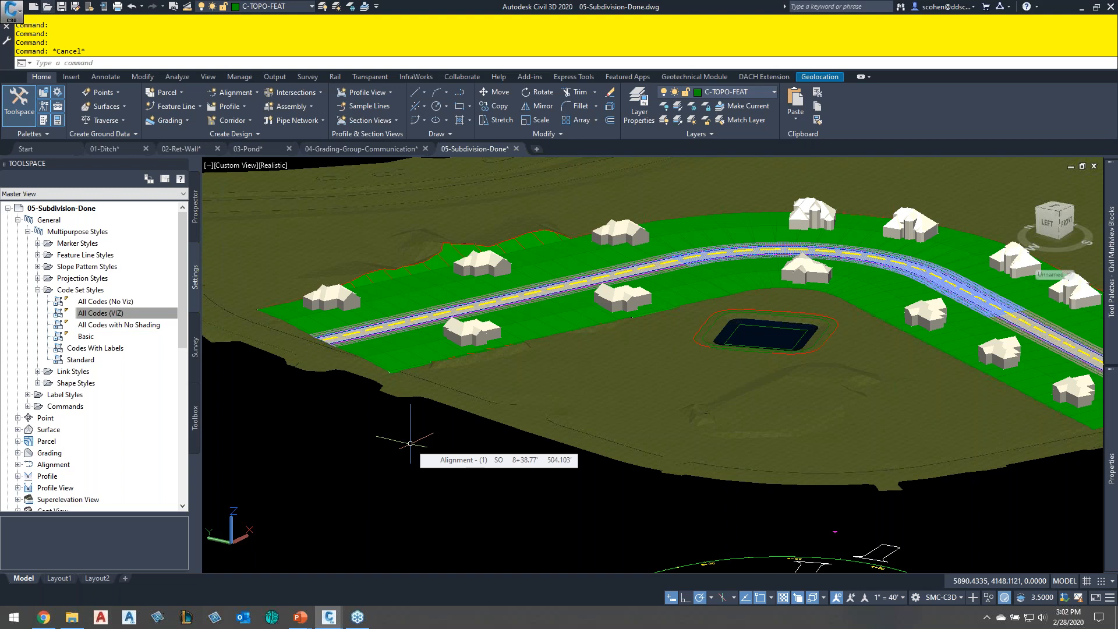
{"action": "left_click", "coordinate": [1037, 485]}
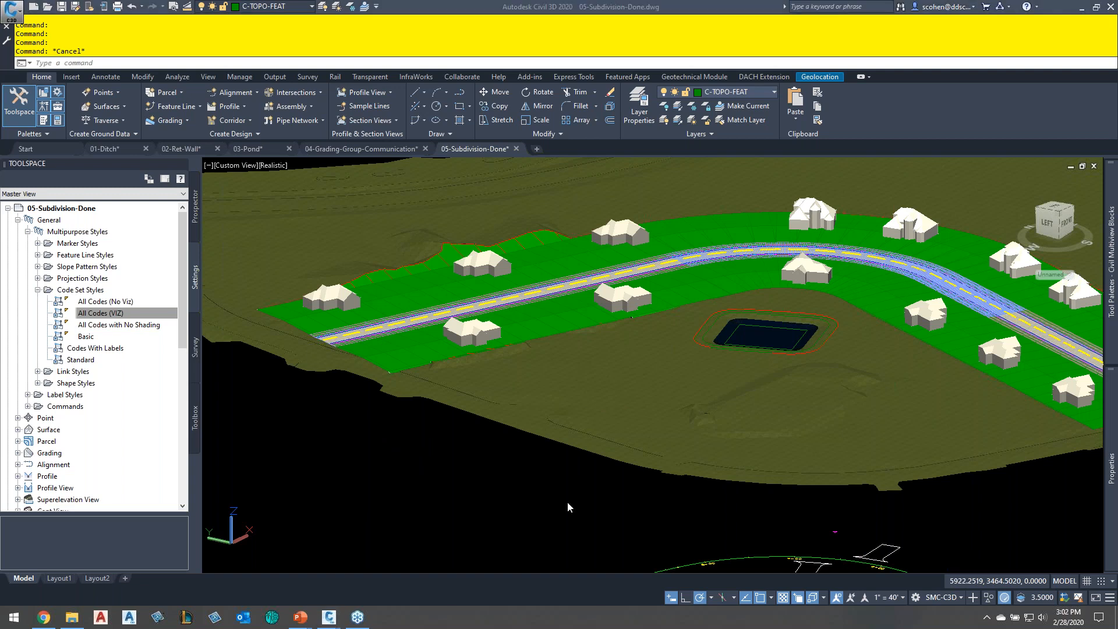
{"action": "key", "text": "alt+Tab"}
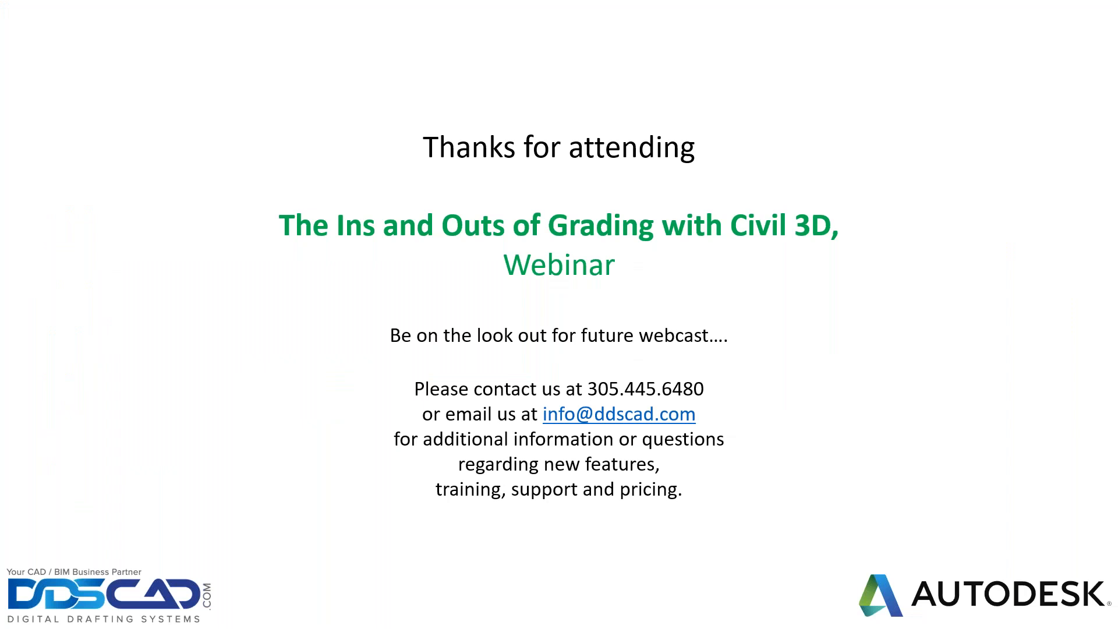